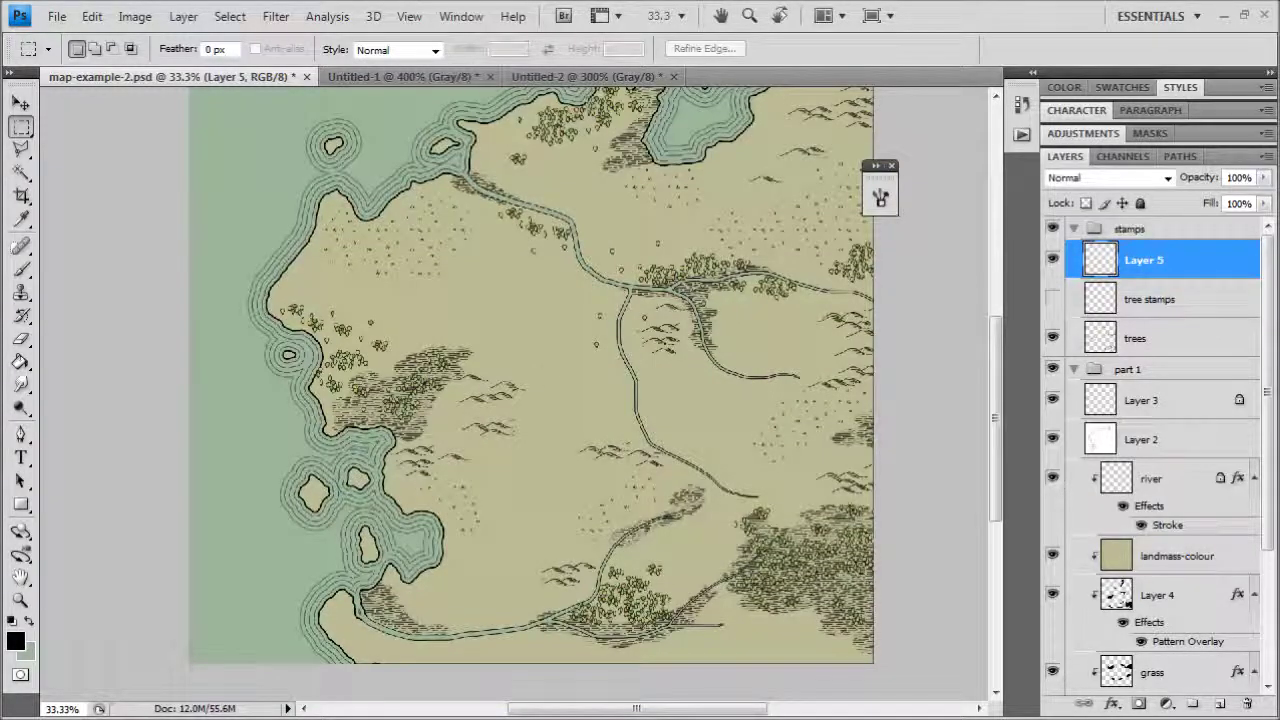
Step: Switch to the browser and examine the coastline contour lines and terrain on the colour map of Beleriand
{"action": "key", "text": "alt+Tab"}
{"action": "scroll", "coordinate": [367, 350], "scroll_direction": "down", "scroll_amount": 8}
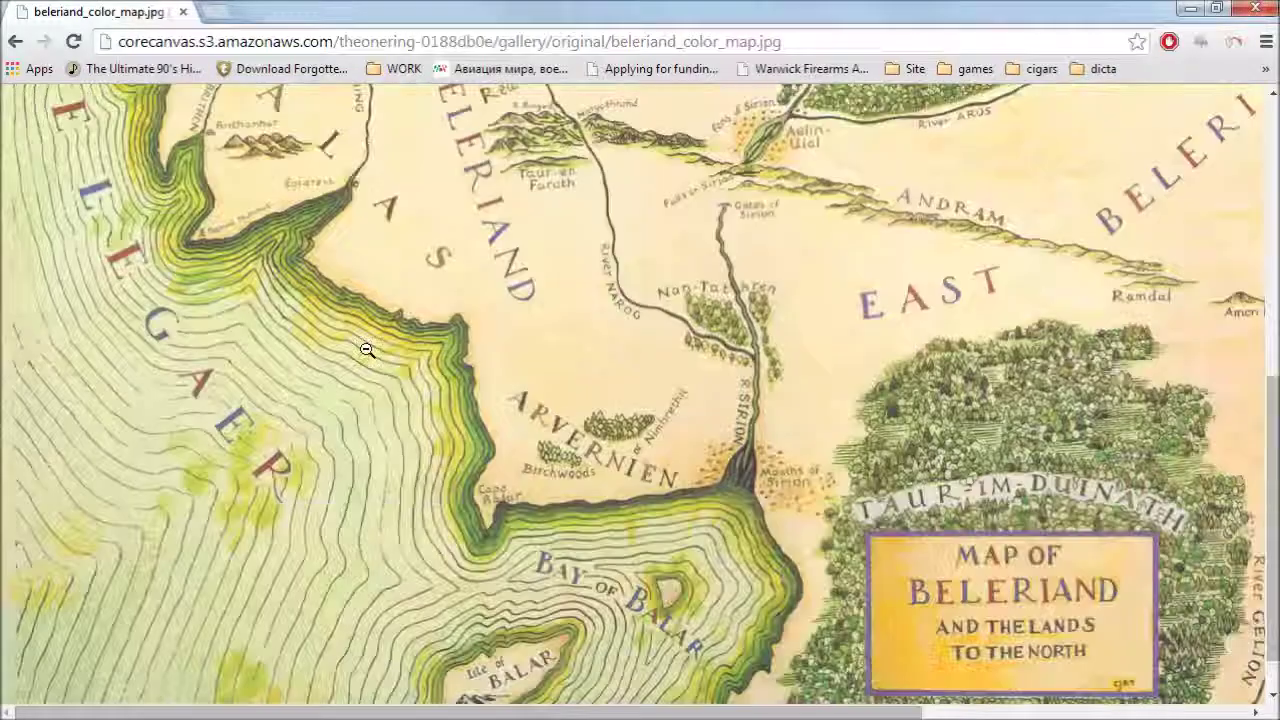
{"action": "scroll", "coordinate": [367, 350], "scroll_direction": "up", "scroll_amount": 8}
{"action": "scroll", "coordinate": [367, 350], "scroll_direction": "down", "scroll_amount": 8}
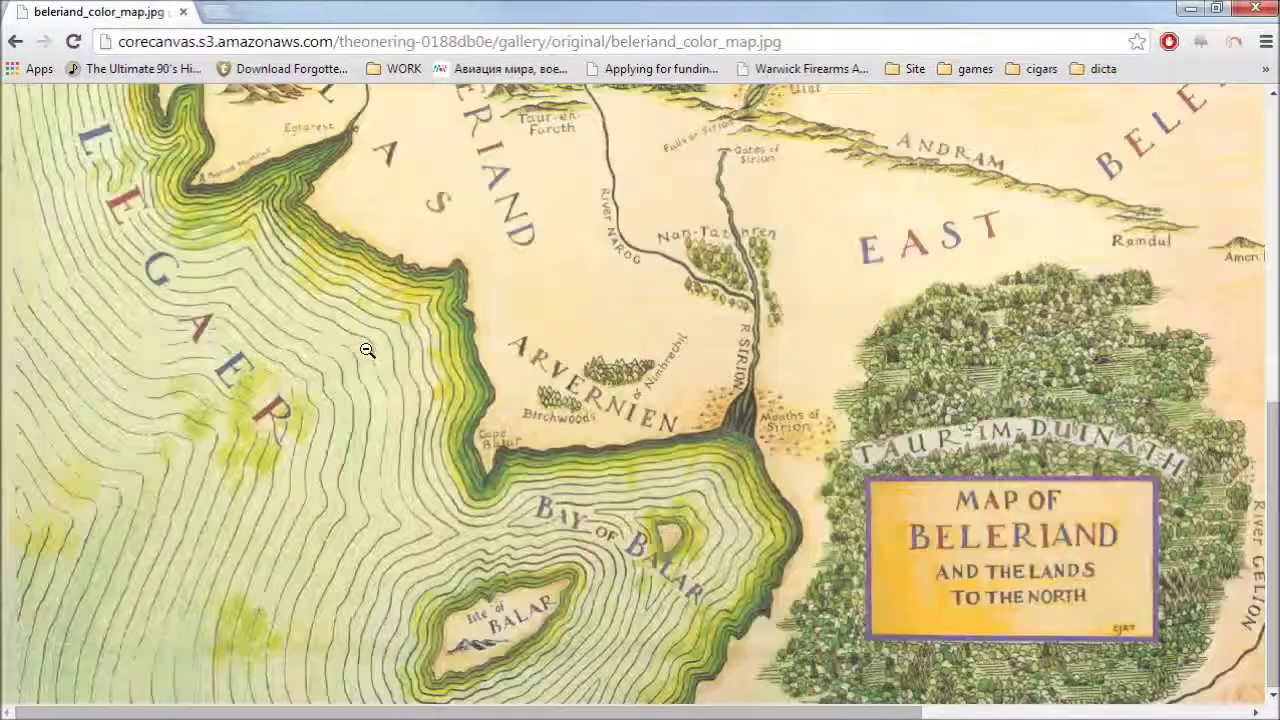
{"action": "scroll", "coordinate": [367, 348], "scroll_direction": "up", "scroll_amount": 8}
{"action": "scroll", "coordinate": [367, 348], "scroll_direction": "down", "scroll_amount": 7}
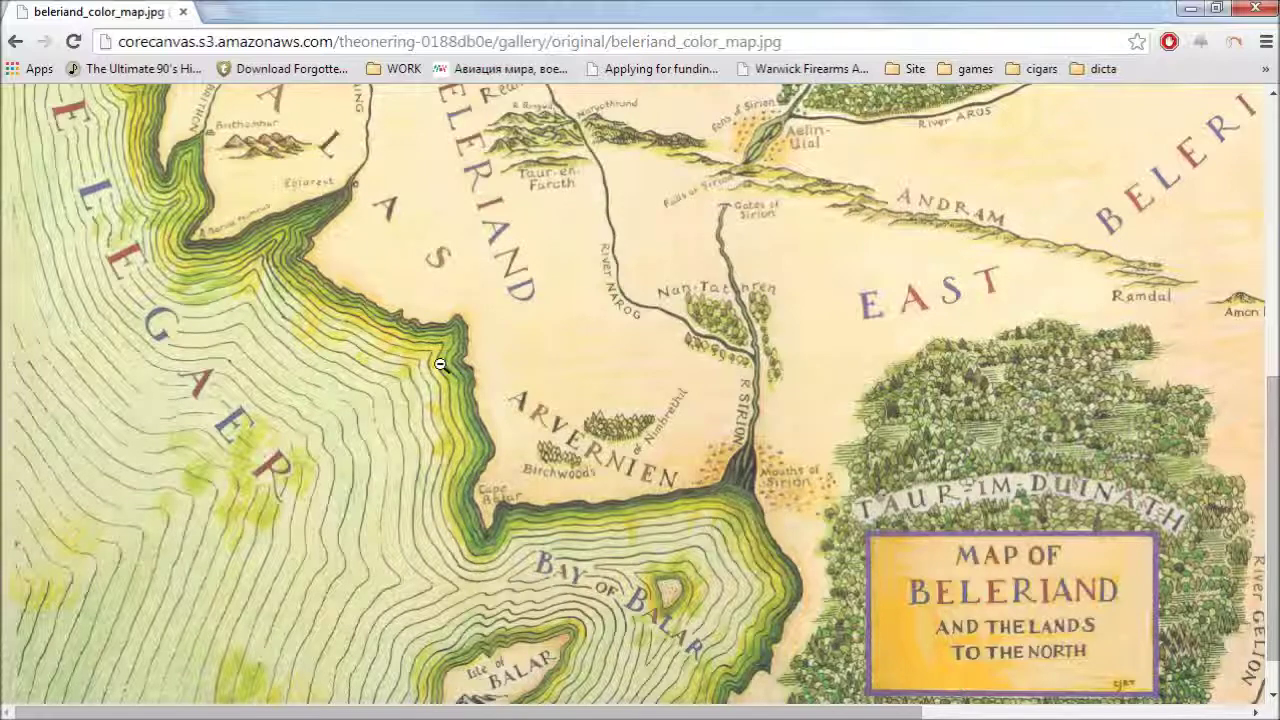
{"action": "scroll", "coordinate": [440, 364], "scroll_direction": "up", "scroll_amount": 8}
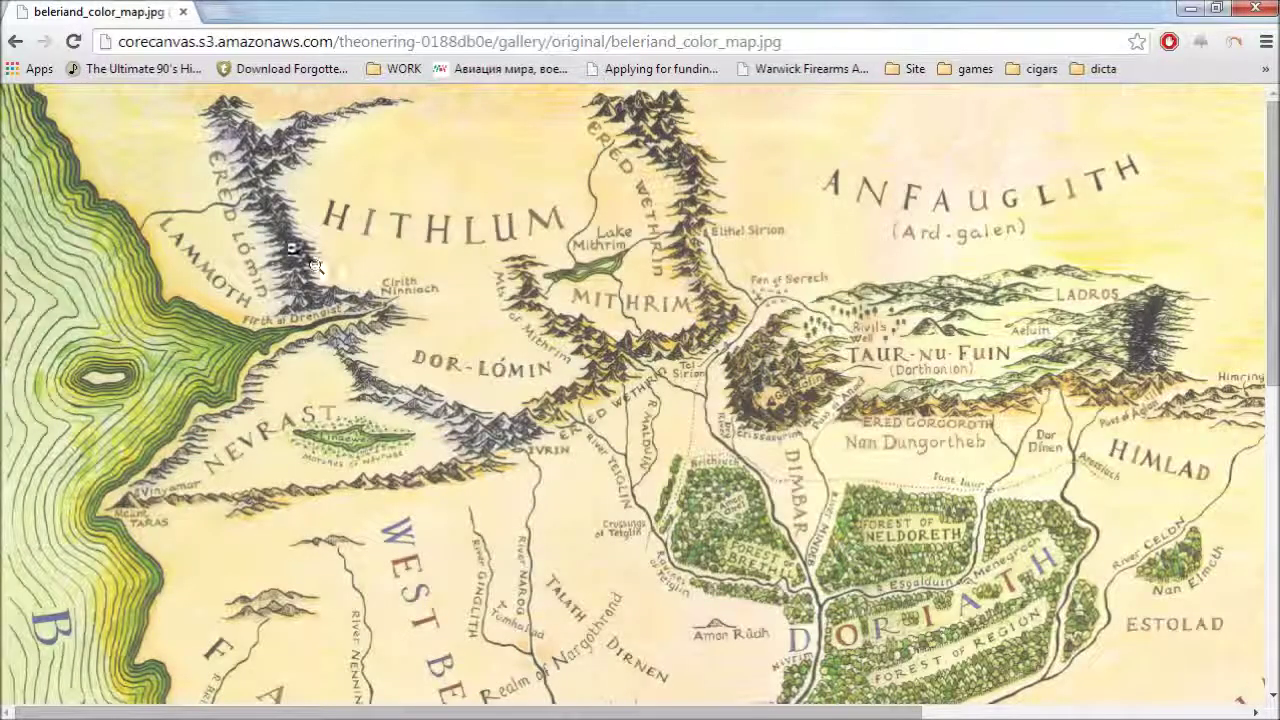
{"action": "scroll", "coordinate": [220, 328], "scroll_direction": "down", "scroll_amount": 3}
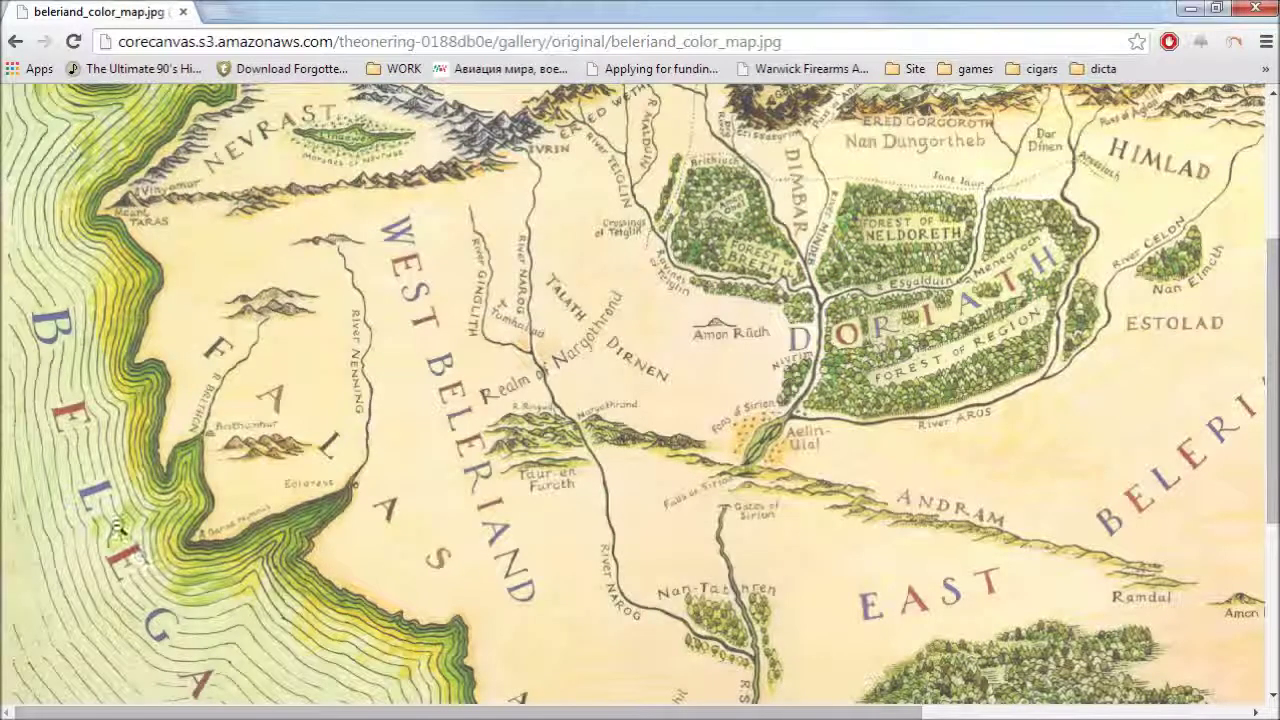
{"action": "scroll", "coordinate": [160, 352], "scroll_direction": "up", "scroll_amount": 3}
{"action": "scroll", "coordinate": [380, 445], "scroll_direction": "down", "scroll_amount": 3}
{"action": "scroll", "coordinate": [562, 392], "scroll_direction": "down", "scroll_amount": 3}
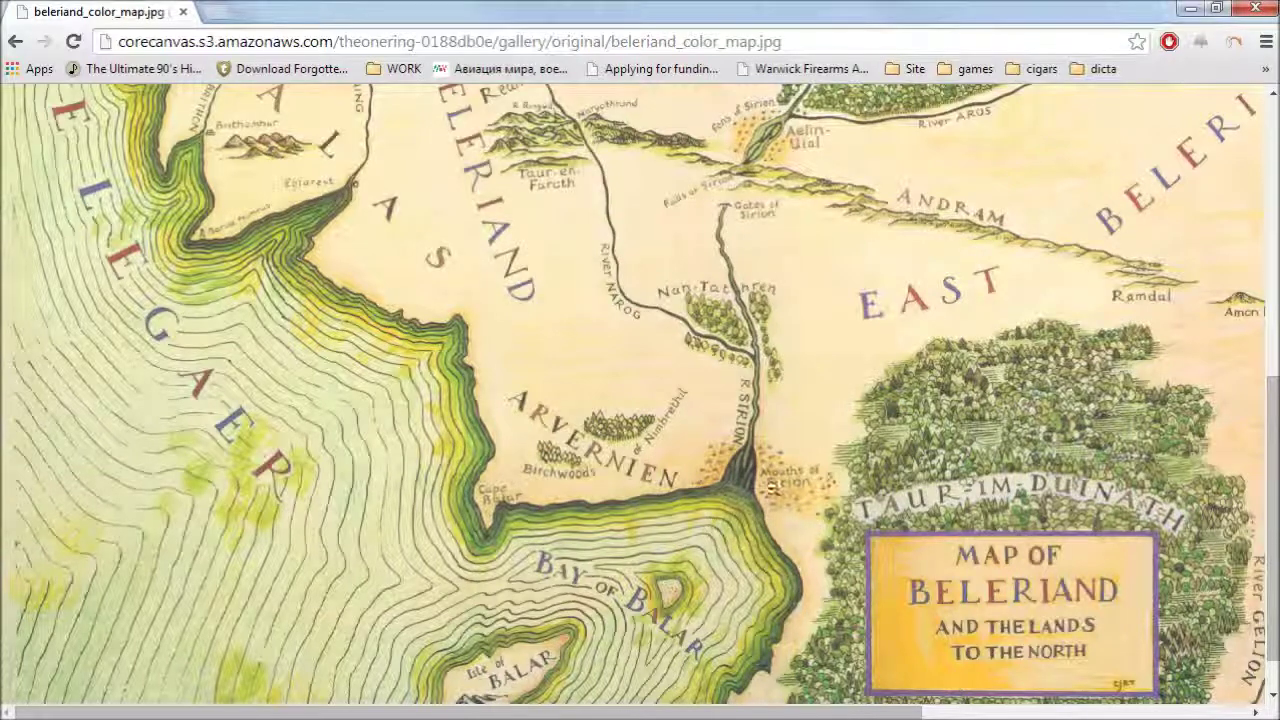
{"action": "scroll", "coordinate": [806, 480], "scroll_direction": "up", "scroll_amount": 6}
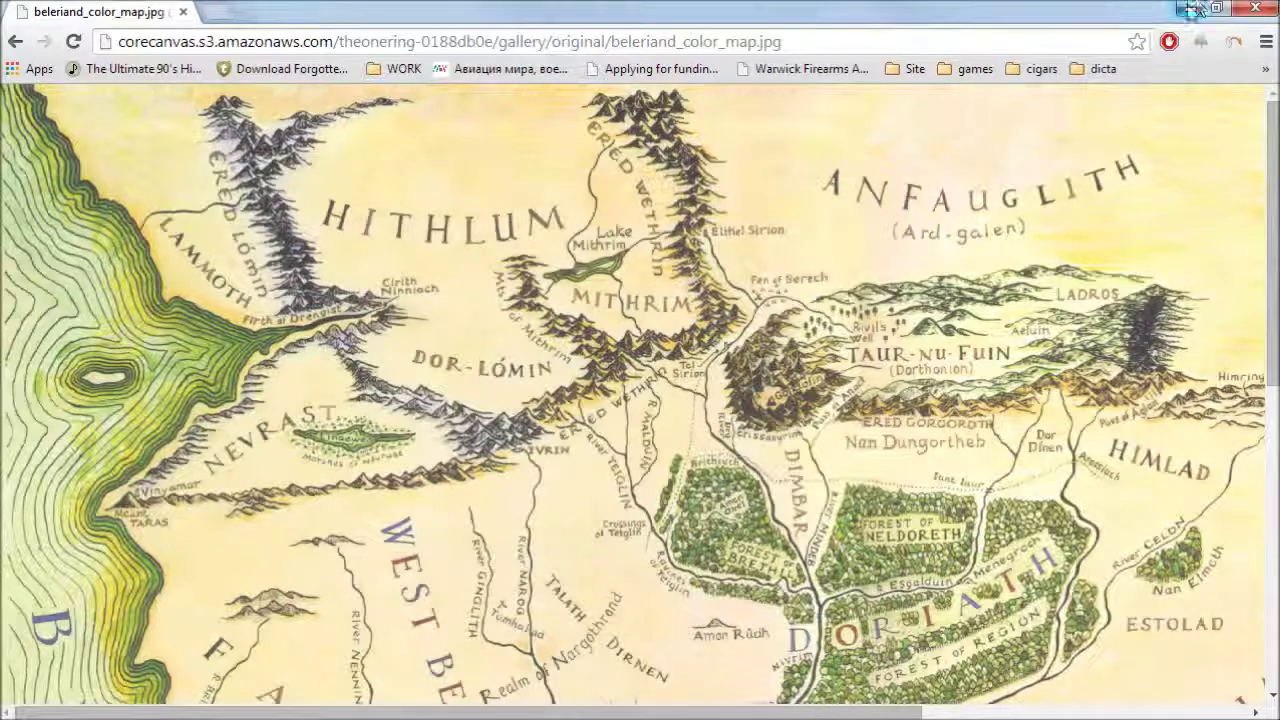
{"action": "scroll", "coordinate": [532, 426], "scroll_direction": "down", "scroll_amount": 10}
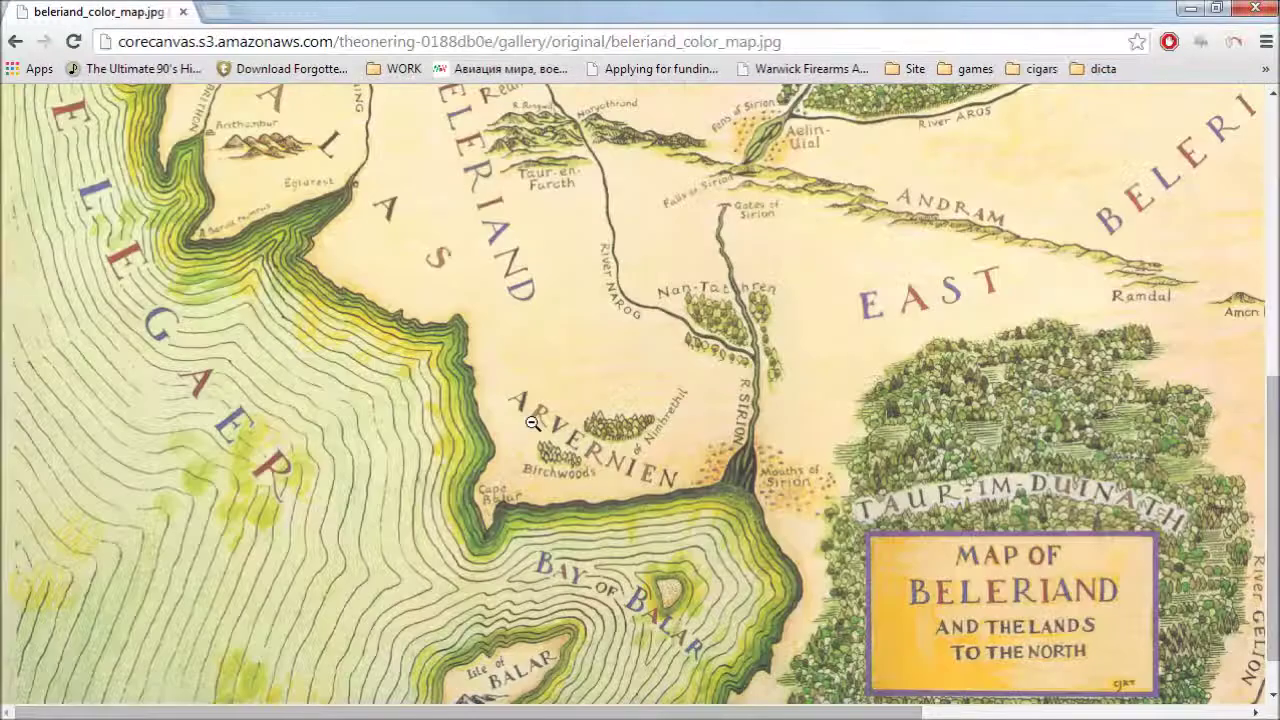
{"action": "scroll", "coordinate": [477, 377], "scroll_direction": "up", "scroll_amount": 6}
{"action": "scroll", "coordinate": [596, 406], "scroll_direction": "up", "scroll_amount": 2}
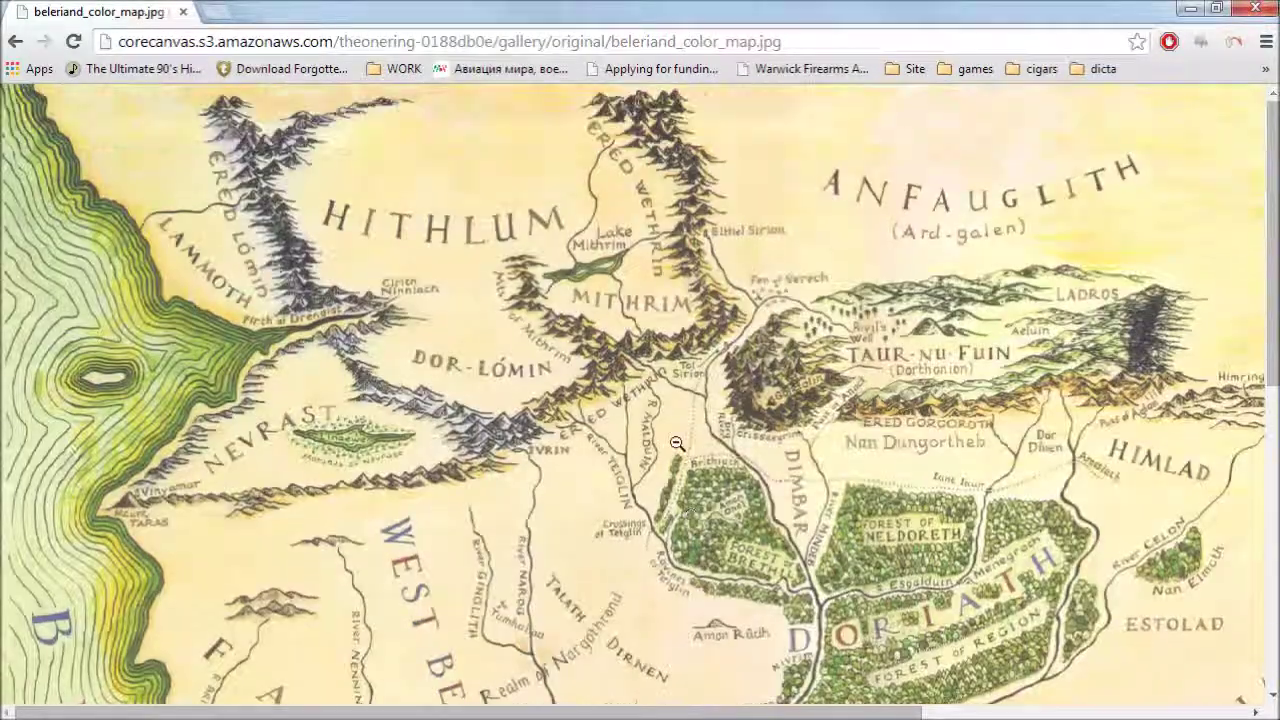
{"action": "scroll", "coordinate": [425, 438], "scroll_direction": "down", "scroll_amount": 5}
{"action": "scroll", "coordinate": [612, 468], "scroll_direction": "up", "scroll_amount": 7}
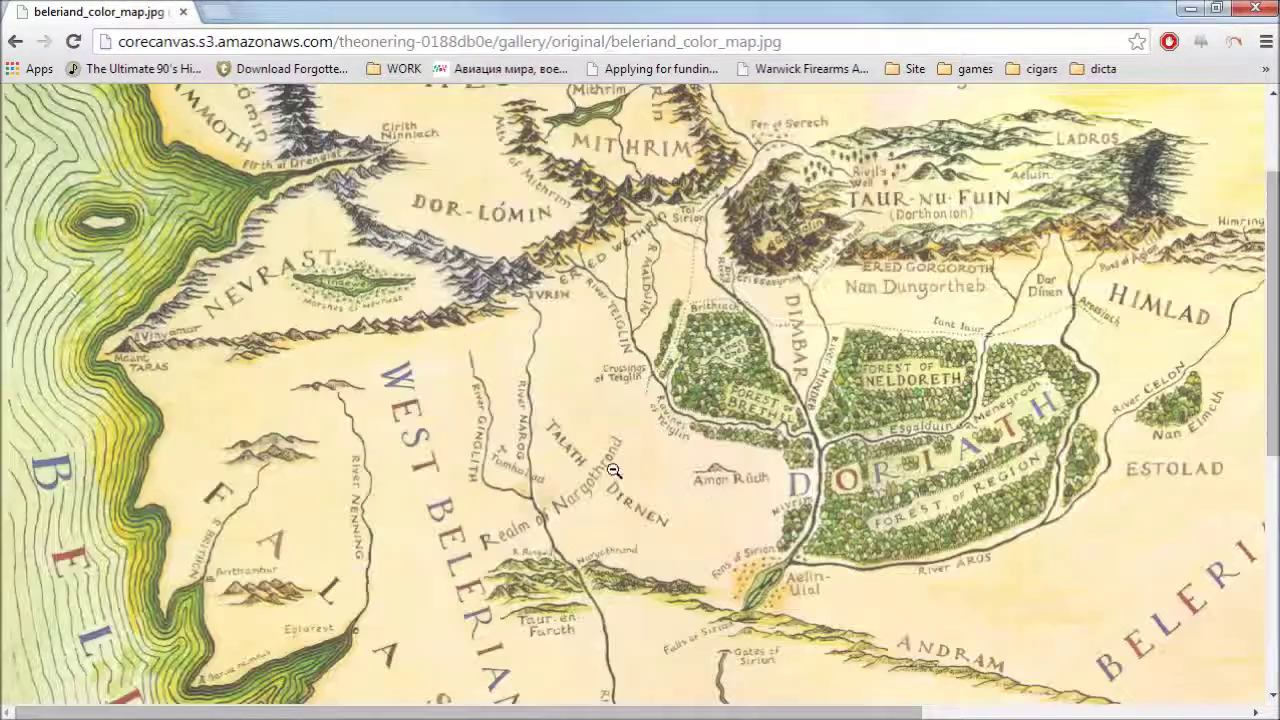
{"action": "scroll", "coordinate": [705, 485], "scroll_direction": "down", "scroll_amount": 7}
{"action": "scroll", "coordinate": [711, 485], "scroll_direction": "up", "scroll_amount": 7}
{"action": "scroll", "coordinate": [720, 478], "scroll_direction": "down", "scroll_amount": 7}
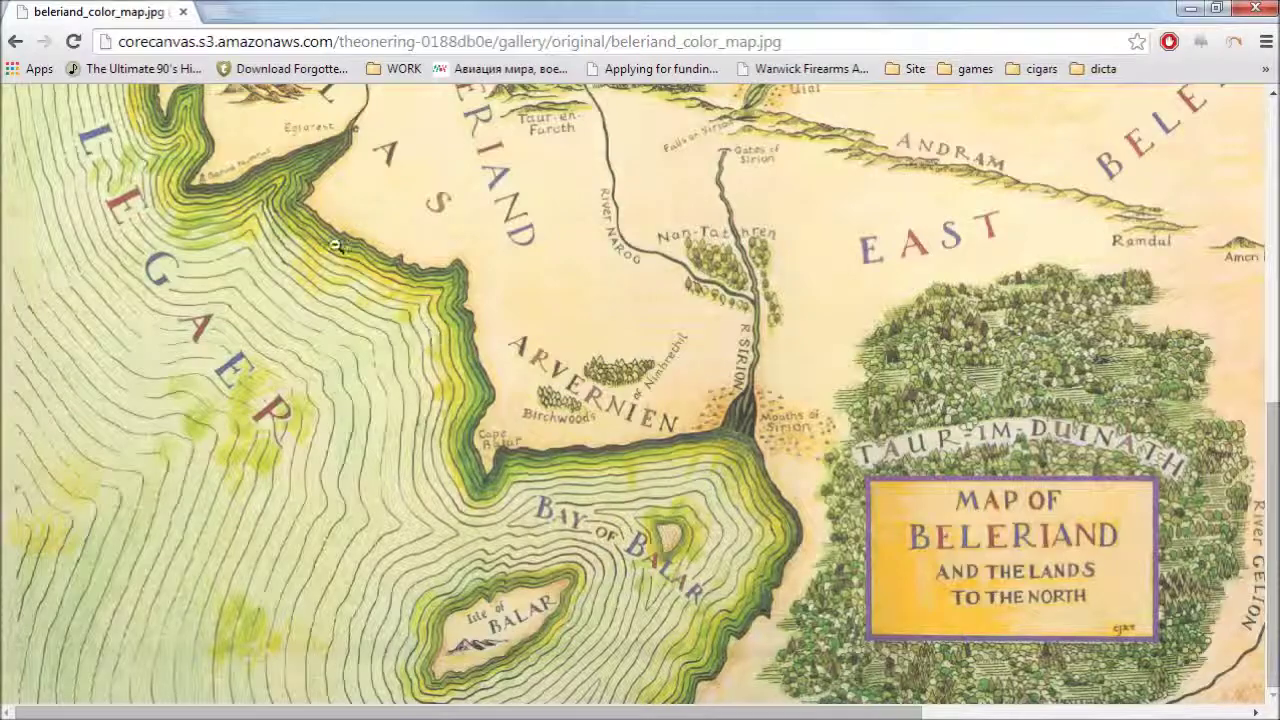
Step: Switch back to Photoshop and inspect the existing contour lines around the northwestern coast and islands in map-example-2.psd
{"action": "left_click", "coordinate": [1190, 8]}
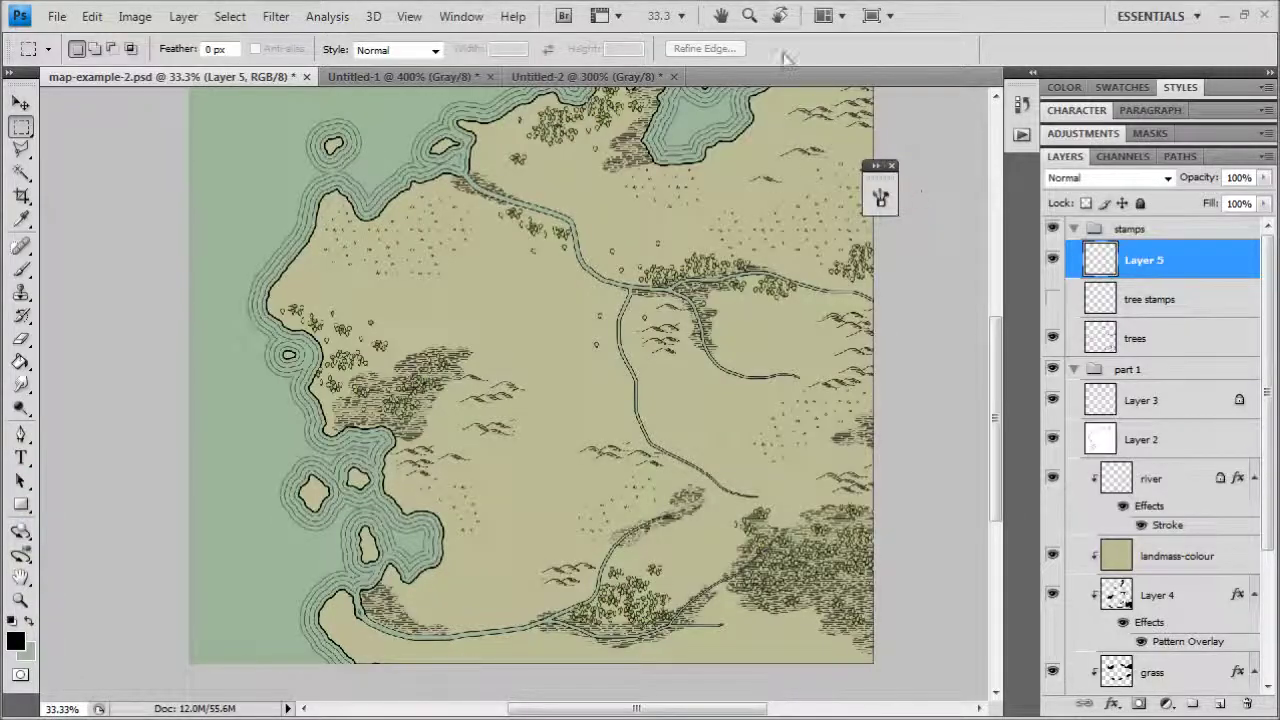
{"action": "scroll", "coordinate": [1174, 350], "scroll_direction": "down", "scroll_amount": 5}
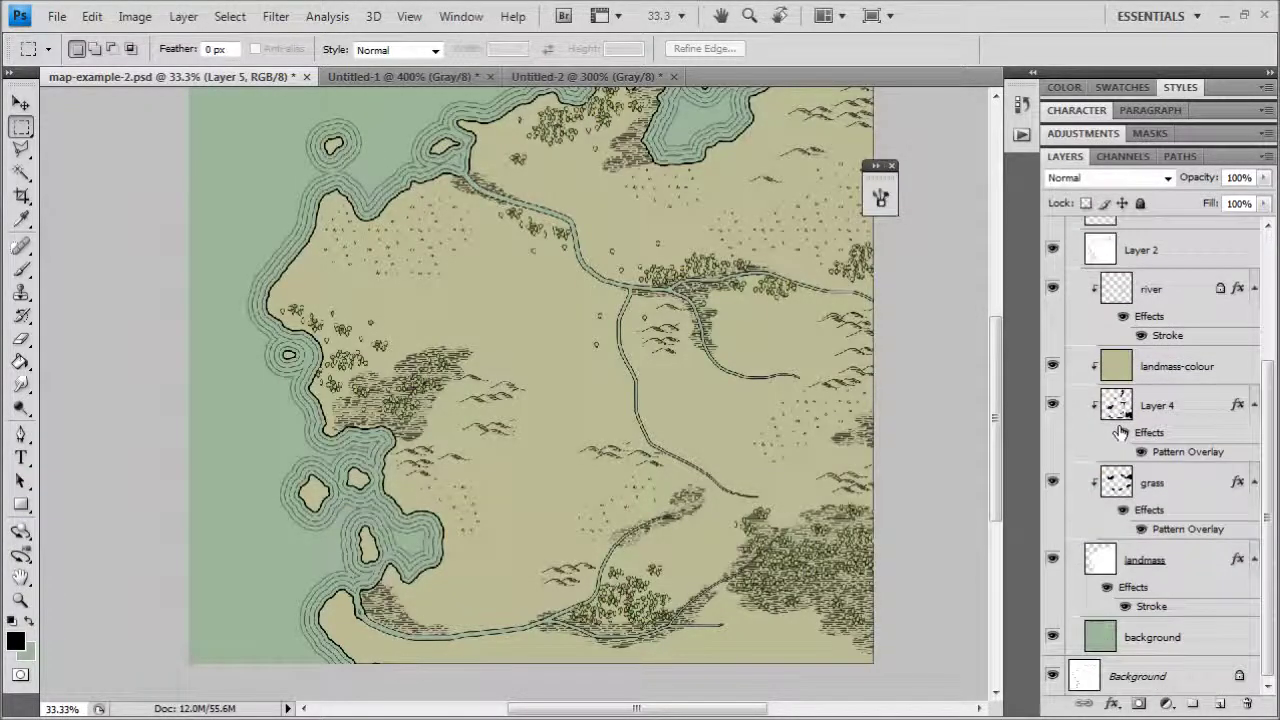
{"action": "left_click", "coordinate": [1140, 635]}
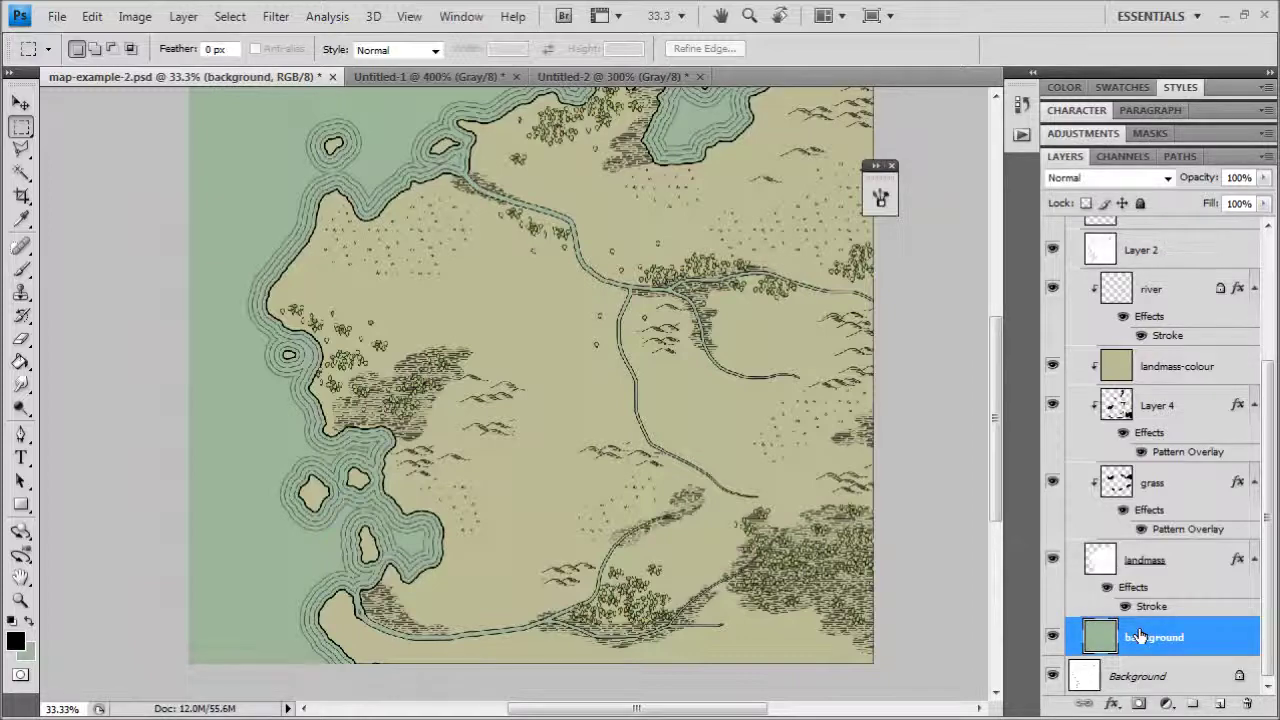
{"action": "key", "text": "ctrl+plus"}
{"action": "left_click_drag", "start_coordinate": [622, 190], "coordinate": [626, 460]}
{"action": "left_click_drag", "start_coordinate": [568, 349], "coordinate": [651, 386]}
{"action": "key", "text": "ctrl+plus"}
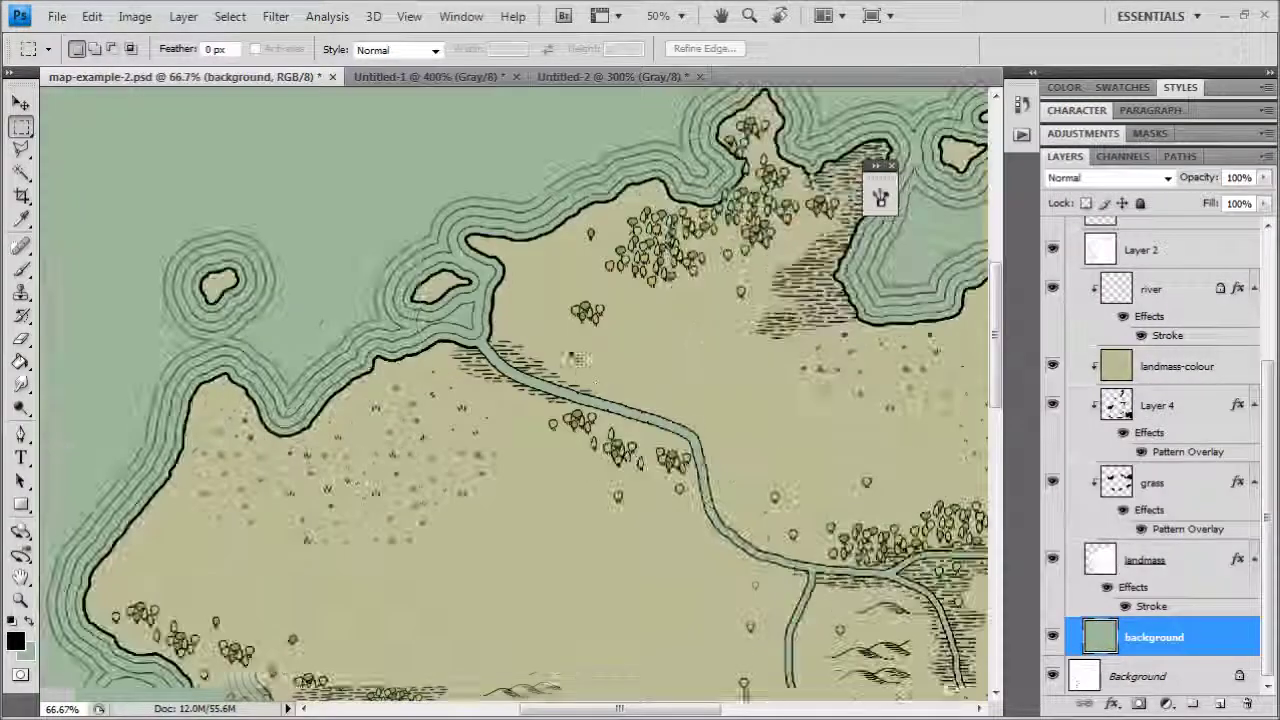
{"action": "left_click_drag", "start_coordinate": [650, 435], "coordinate": [590, 610]}
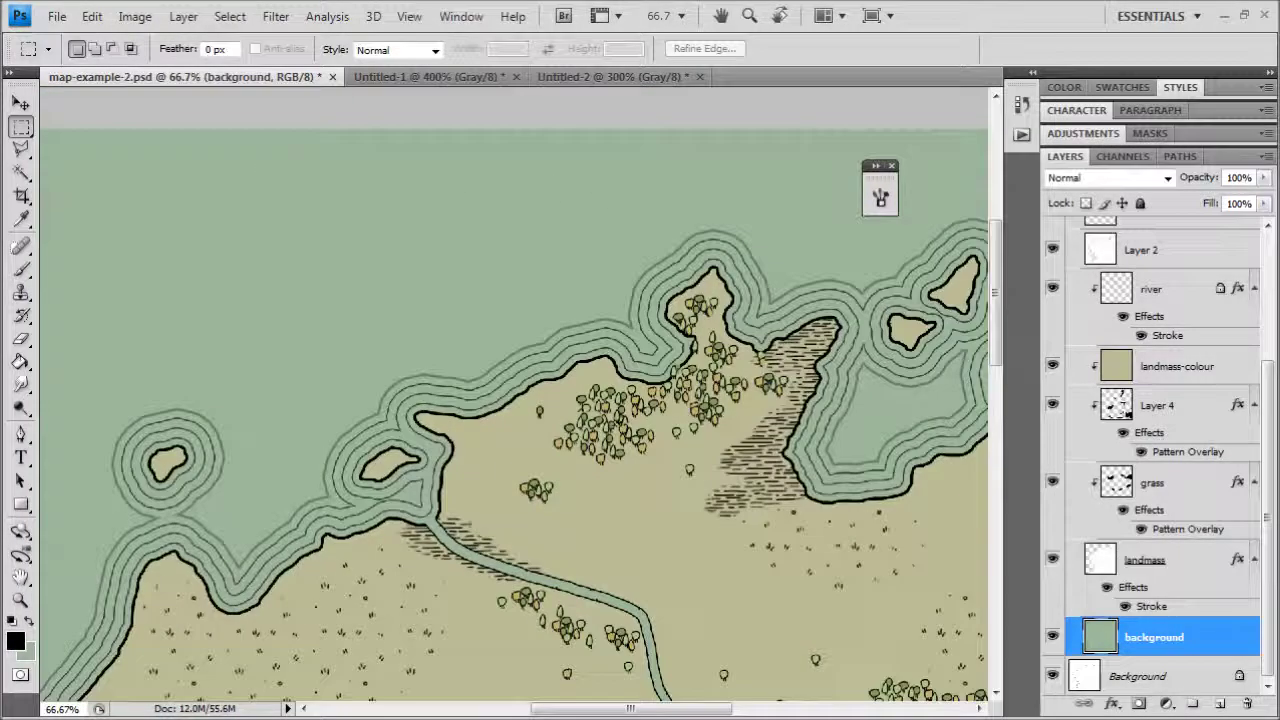
{"action": "left_click", "coordinate": [21, 504]}
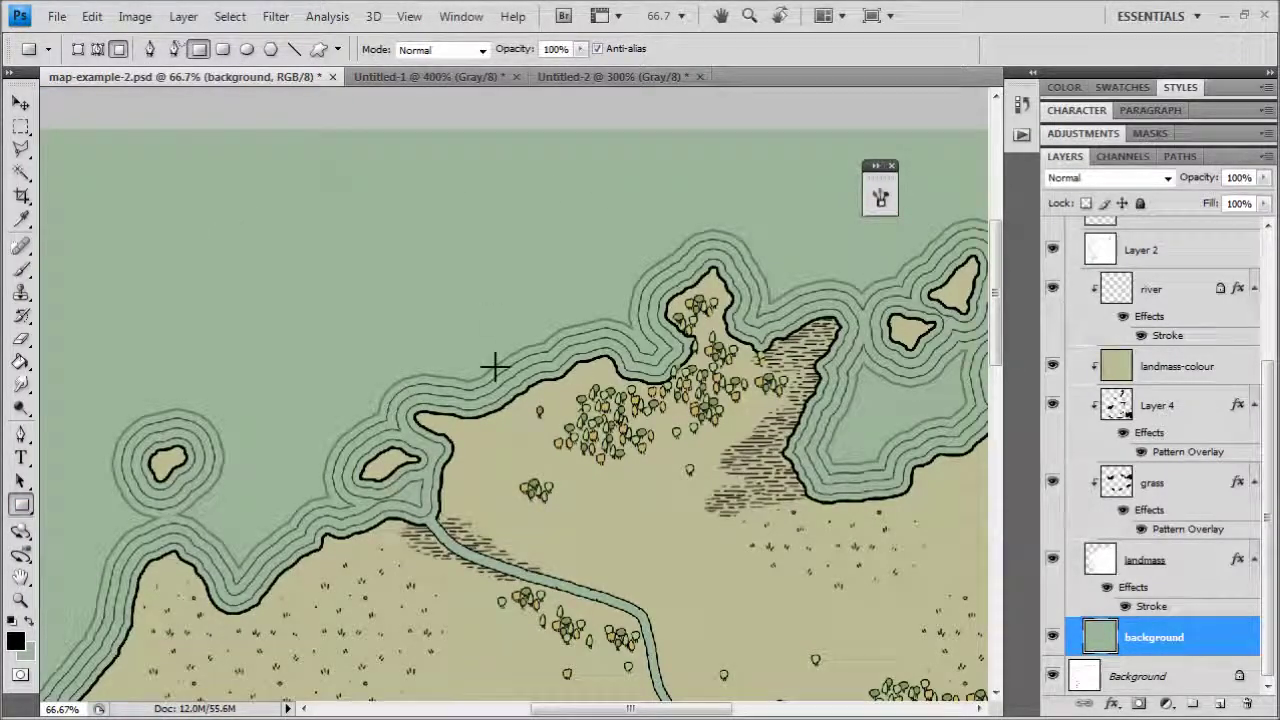
{"action": "left_click_drag", "start_coordinate": [533, 475], "coordinate": [558, 355]}
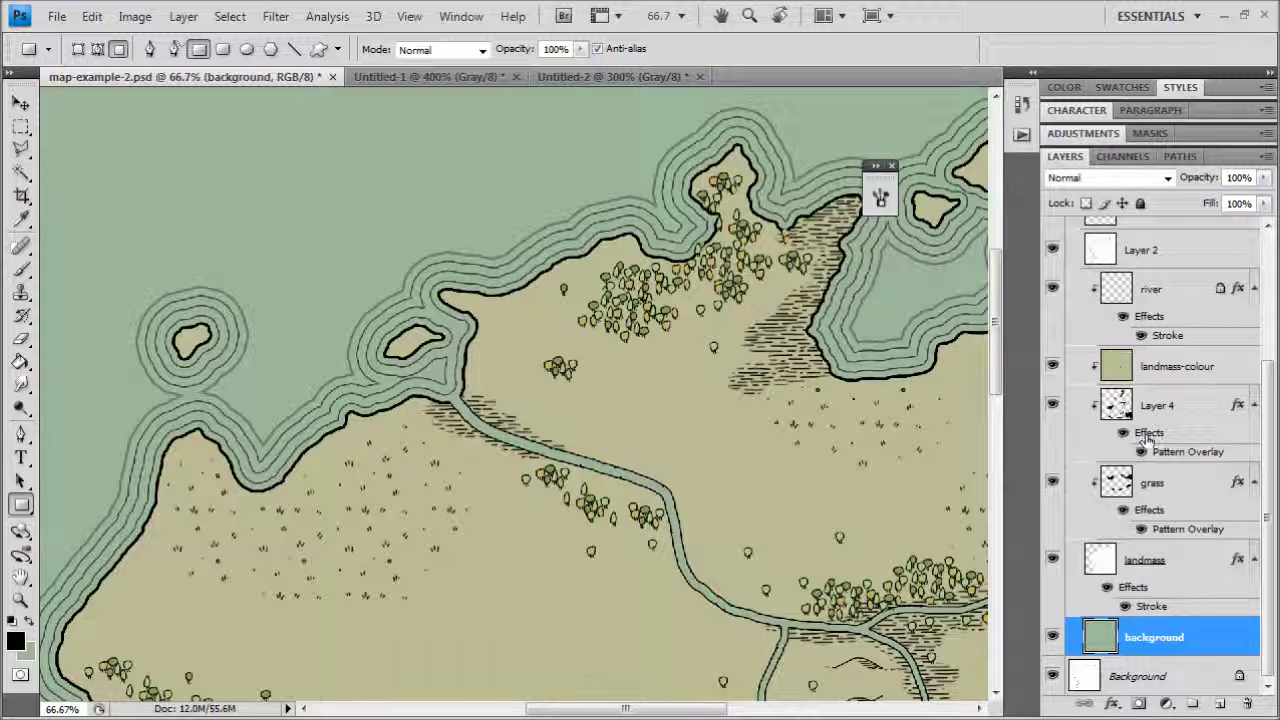
Step: Hide the coastal contour lines on Layer 2 and make that layer active
{"action": "scroll", "coordinate": [1170, 530], "scroll_direction": "up", "scroll_amount": 4}
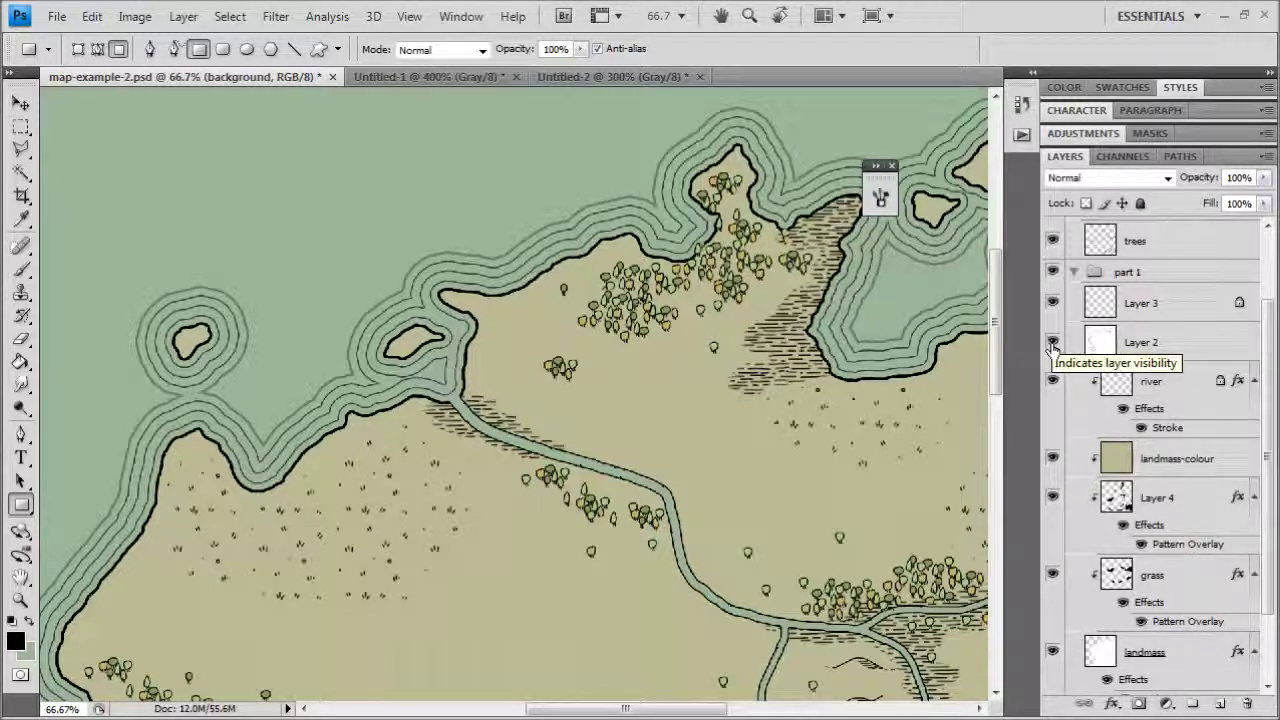
{"action": "left_click", "coordinate": [1054, 343]}
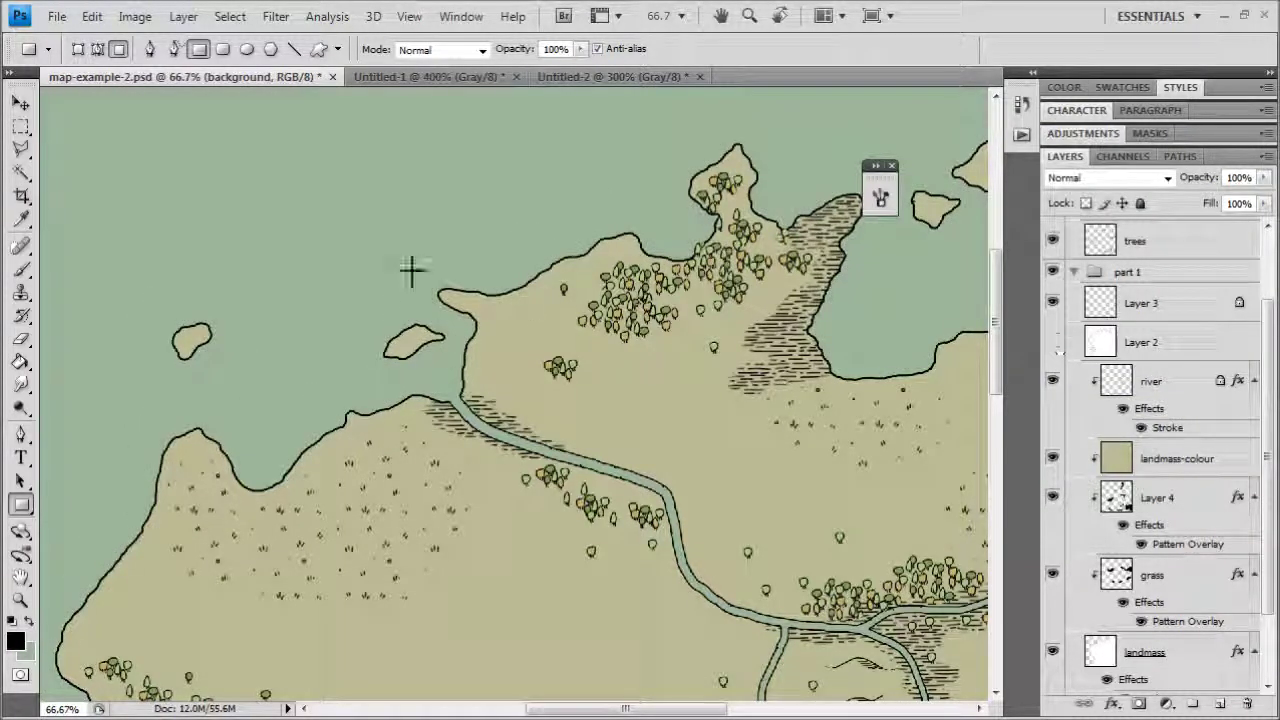
{"action": "left_click", "coordinate": [1053, 343]}
{"action": "left_click", "coordinate": [1148, 346]}
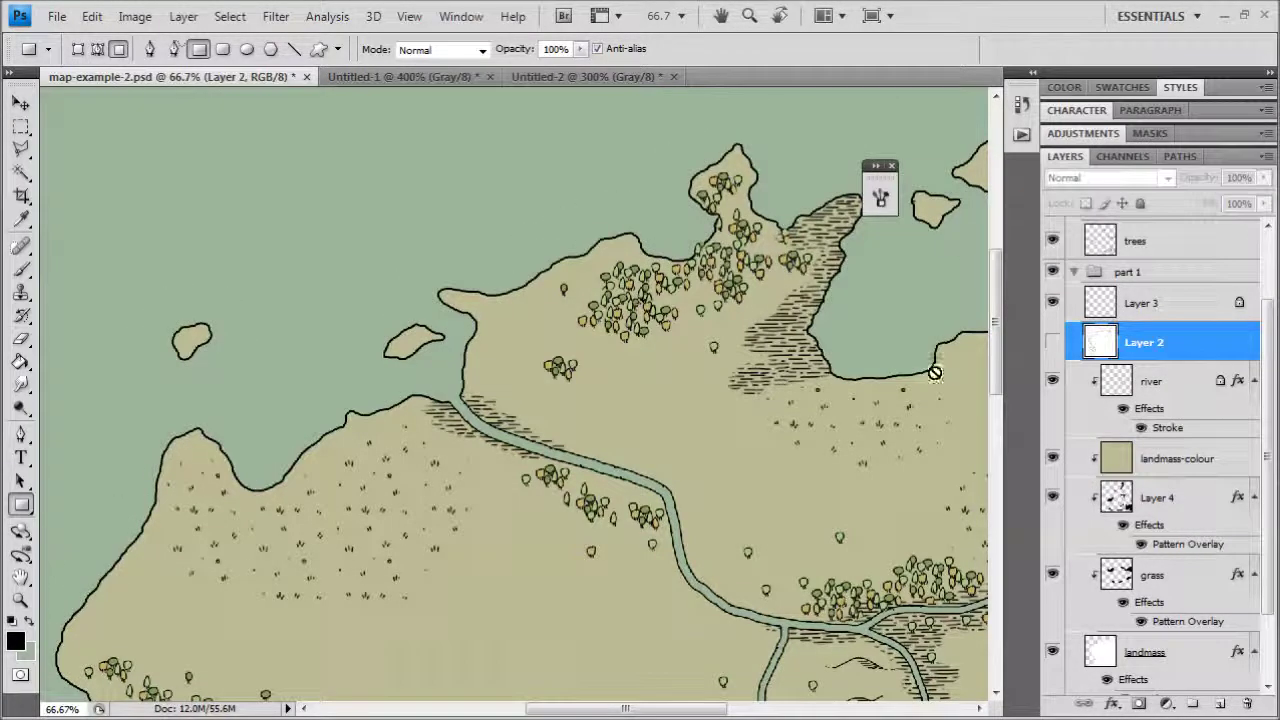
Step: Try selecting the sea with the Magic Wand at tolerance 10, check the coastline selection, and deselect it
{"action": "left_click", "coordinate": [21, 171]}
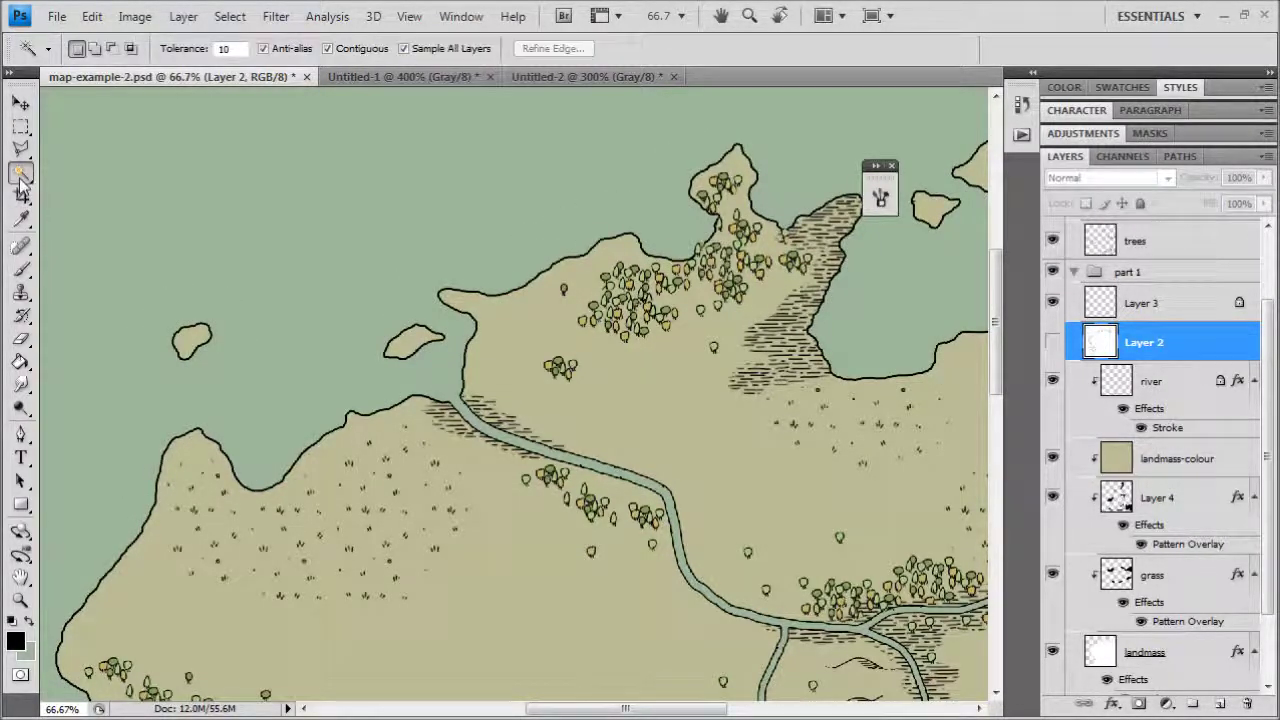
{"action": "left_click", "coordinate": [418, 52]}
{"action": "left_click", "coordinate": [368, 185]}
{"action": "left_click_drag", "start_coordinate": [800, 680], "coordinate": [832, 718]}
{"action": "left_click_drag", "start_coordinate": [434, 331], "coordinate": [370, 34]}
{"action": "left_click_drag", "start_coordinate": [528, 481], "coordinate": [703, 114]}
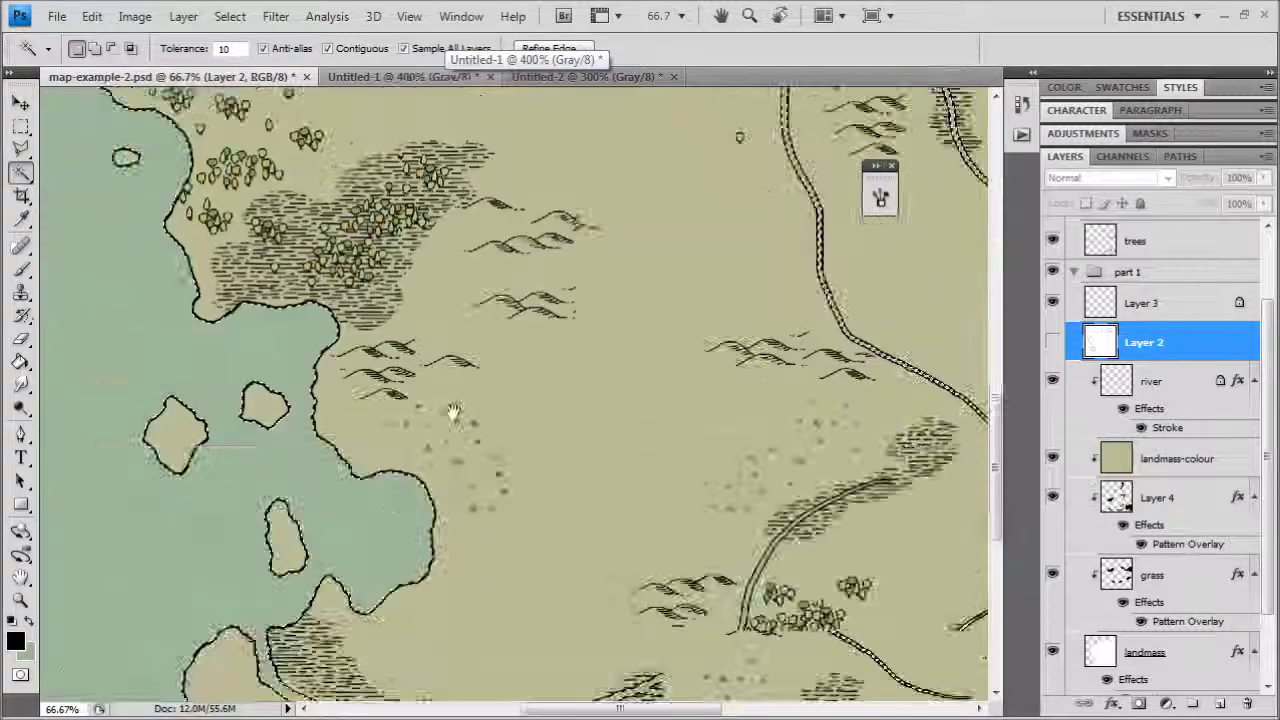
{"action": "left_click_drag", "start_coordinate": [453, 414], "coordinate": [560, 631]}
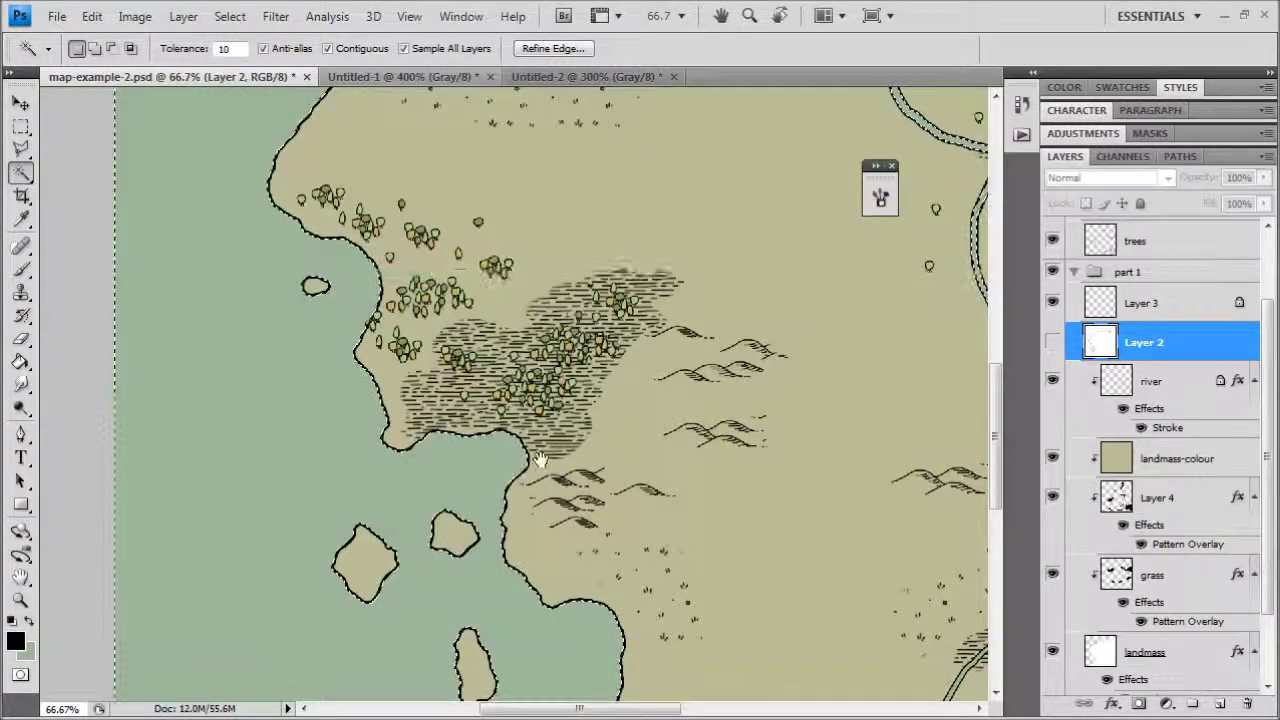
{"action": "left_click_drag", "start_coordinate": [540, 460], "coordinate": [523, 683]}
{"action": "left_click_drag", "start_coordinate": [539, 198], "coordinate": [510, 392]}
{"action": "scroll", "coordinate": [509, 392], "scroll_direction": "up", "scroll_amount": 4}
{"action": "scroll", "coordinate": [449, 457], "scroll_direction": "right", "scroll_amount": 2}
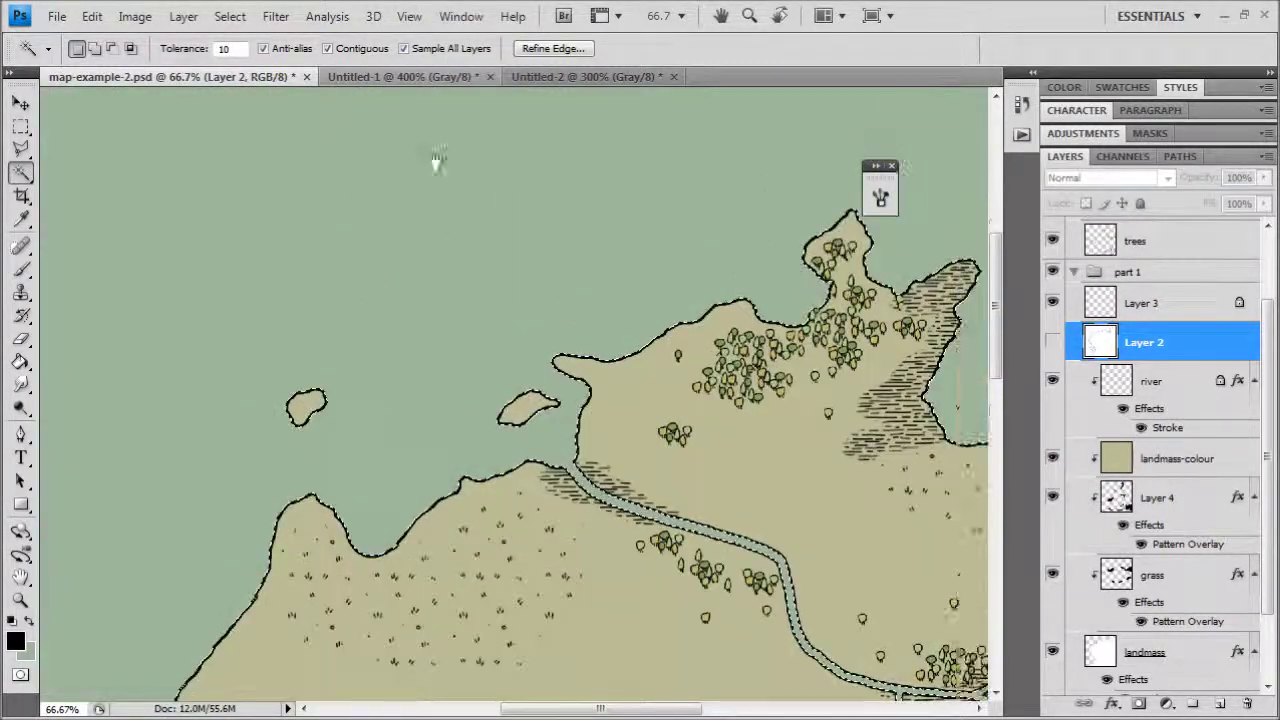
{"action": "key", "text": "ctrl+d"}
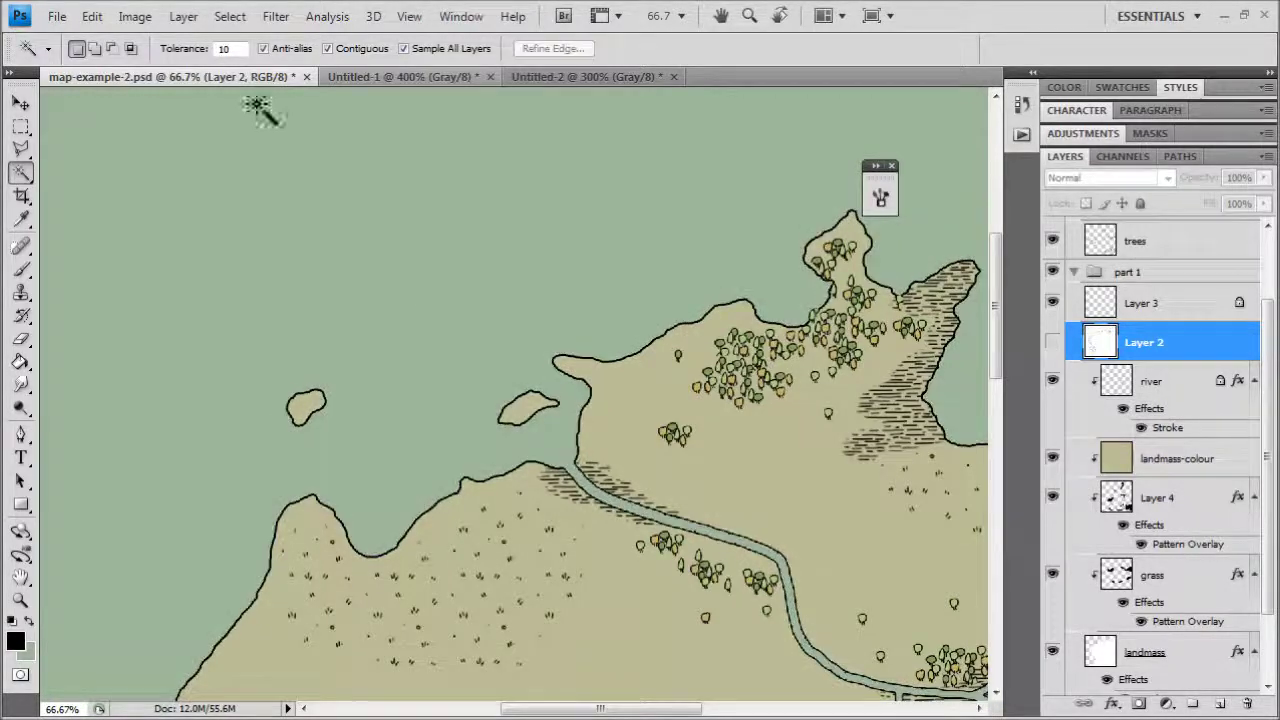
Step: Select the green sea areas with Color Range, using sampled colors and a fuzziness of 26
{"action": "left_click", "coordinate": [228, 17]}
{"action": "left_click", "coordinate": [228, 17]}
{"action": "left_click", "coordinate": [228, 17]}
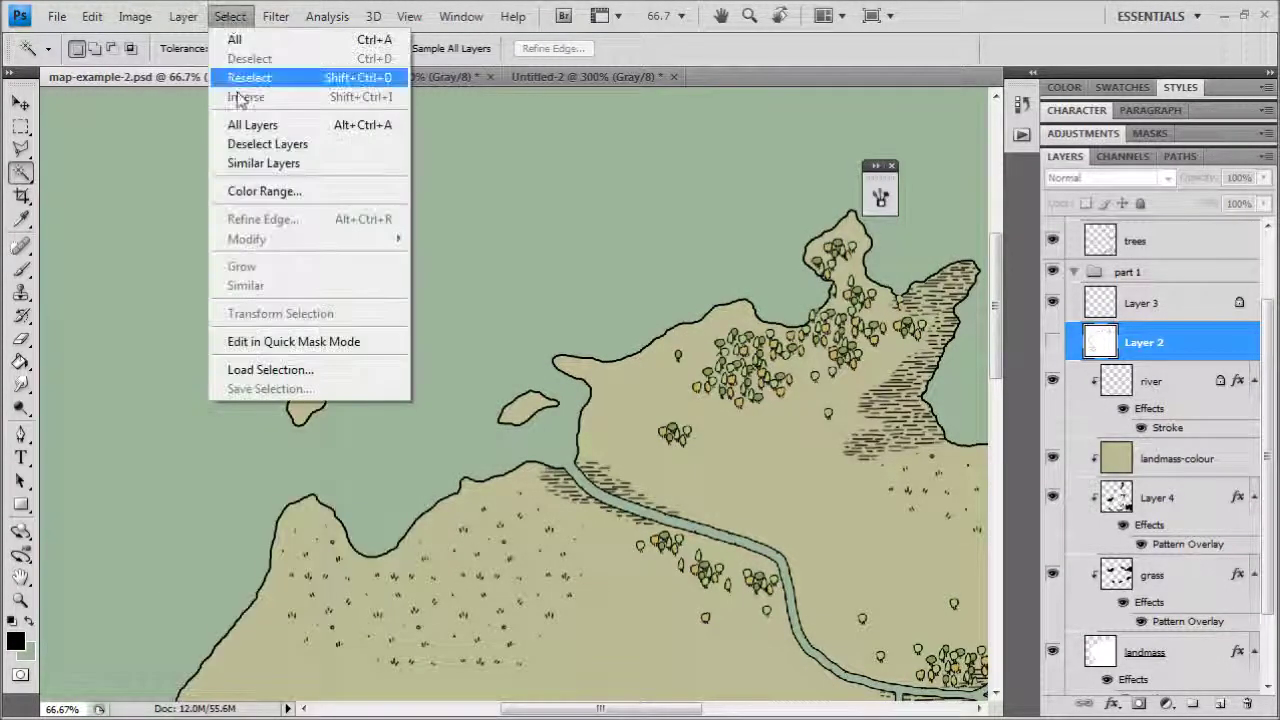
{"action": "left_click", "coordinate": [264, 191]}
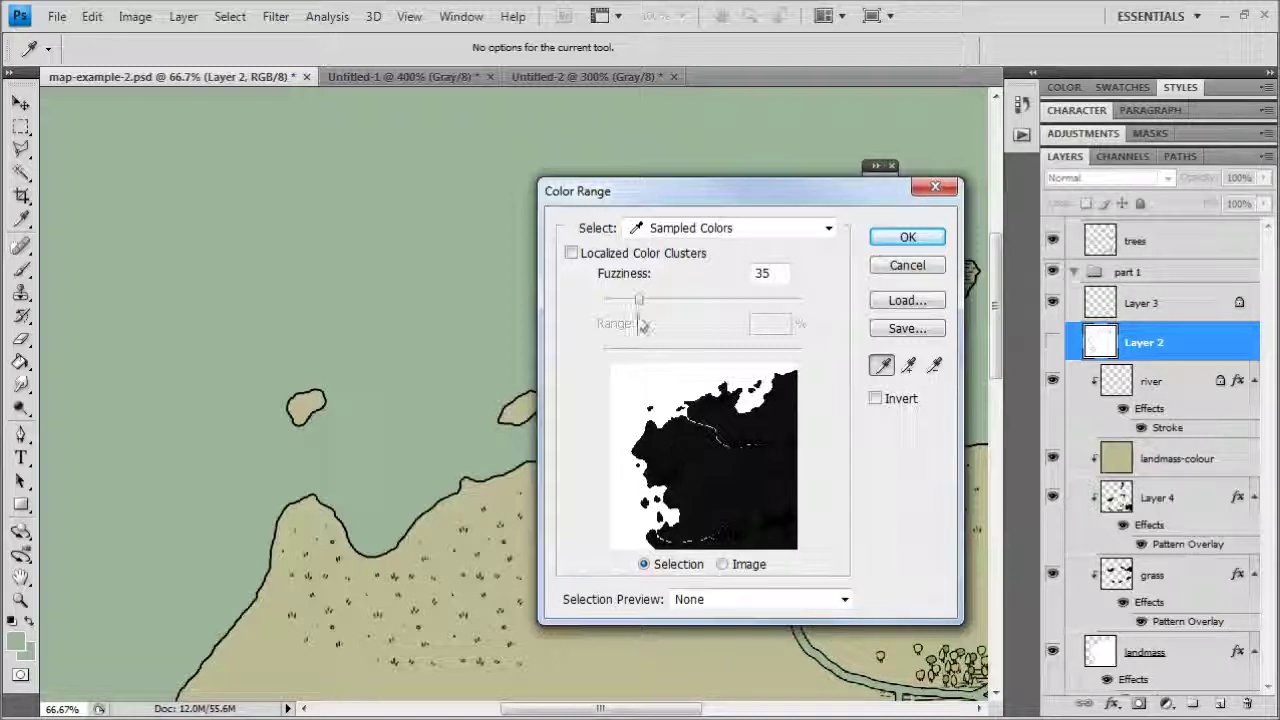
{"action": "mouse_move", "coordinate": [637, 298]}
{"action": "left_mouse_down"}
{"action": "mouse_move", "coordinate": [663, 298]}
{"action": "mouse_move", "coordinate": [630, 294]}
{"action": "left_mouse_up"}
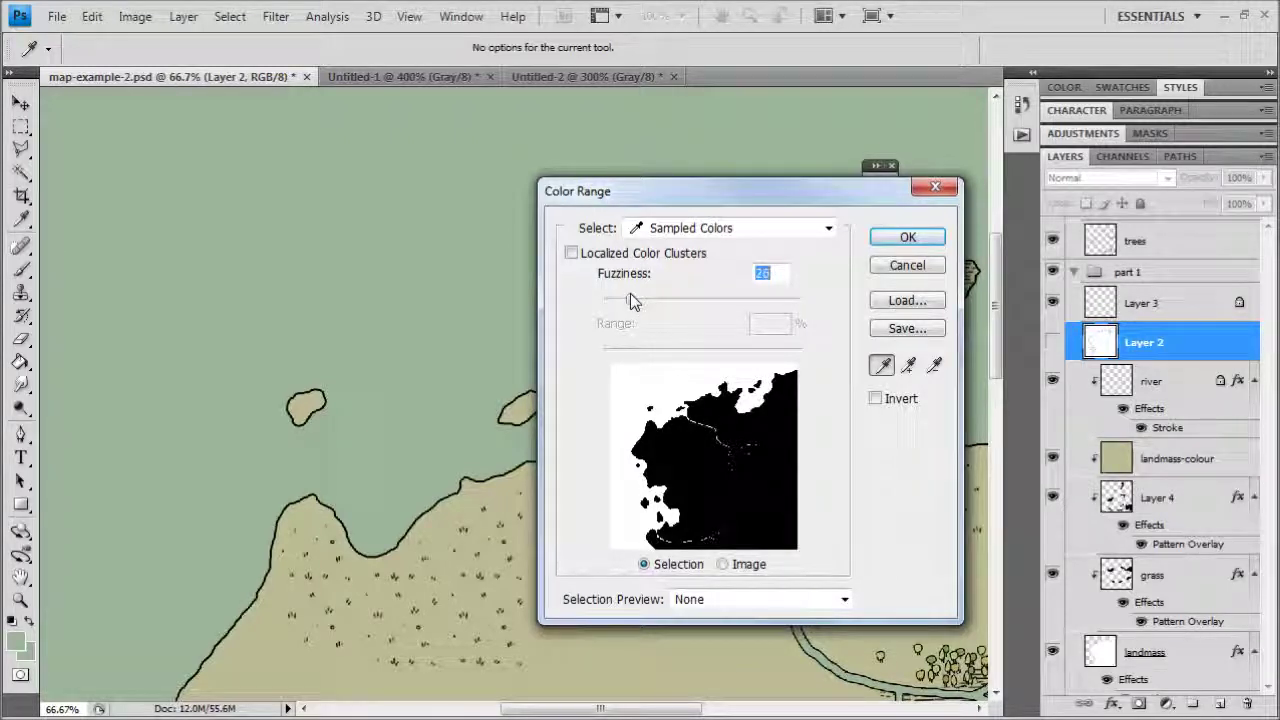
{"action": "left_click", "coordinate": [905, 238]}
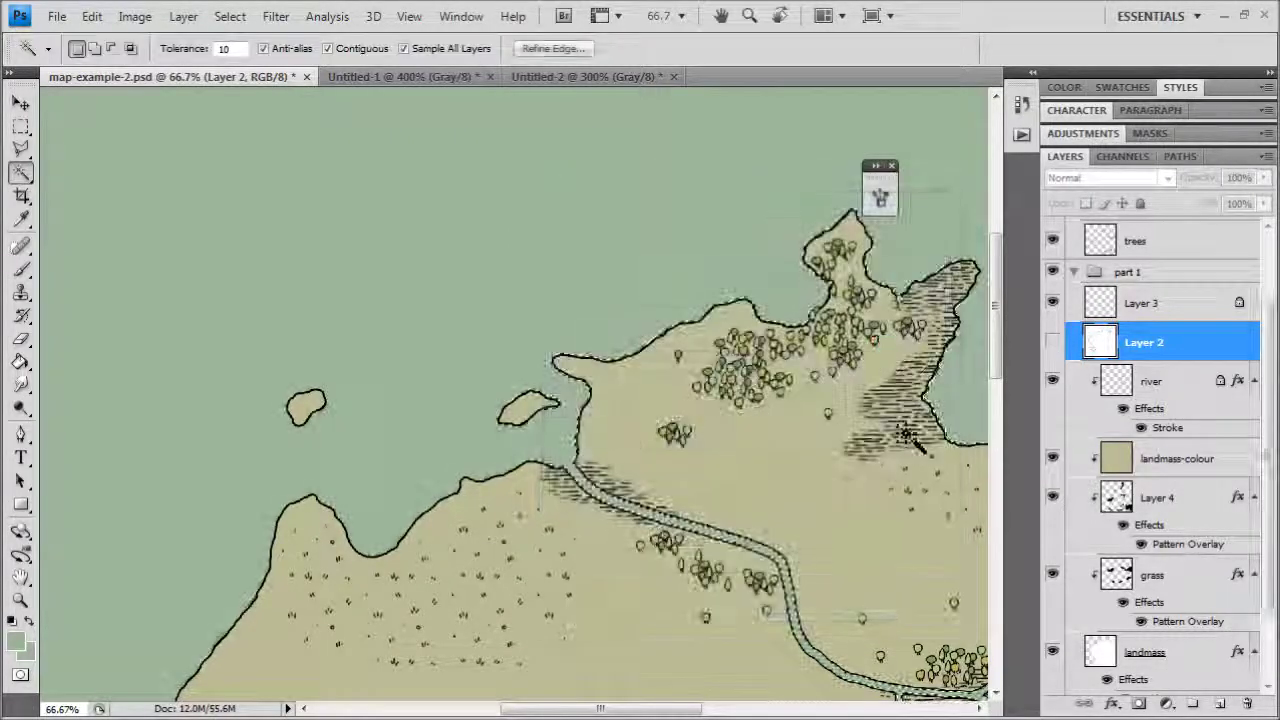
Step: Create a new empty layer directly above Layer 3 in the part 1 group, keeping the sea selection active
{"action": "key", "text": "ctrl+minus"}
{"action": "key", "text": "ctrl+minus"}
{"action": "key", "text": "ctrl+minus"}
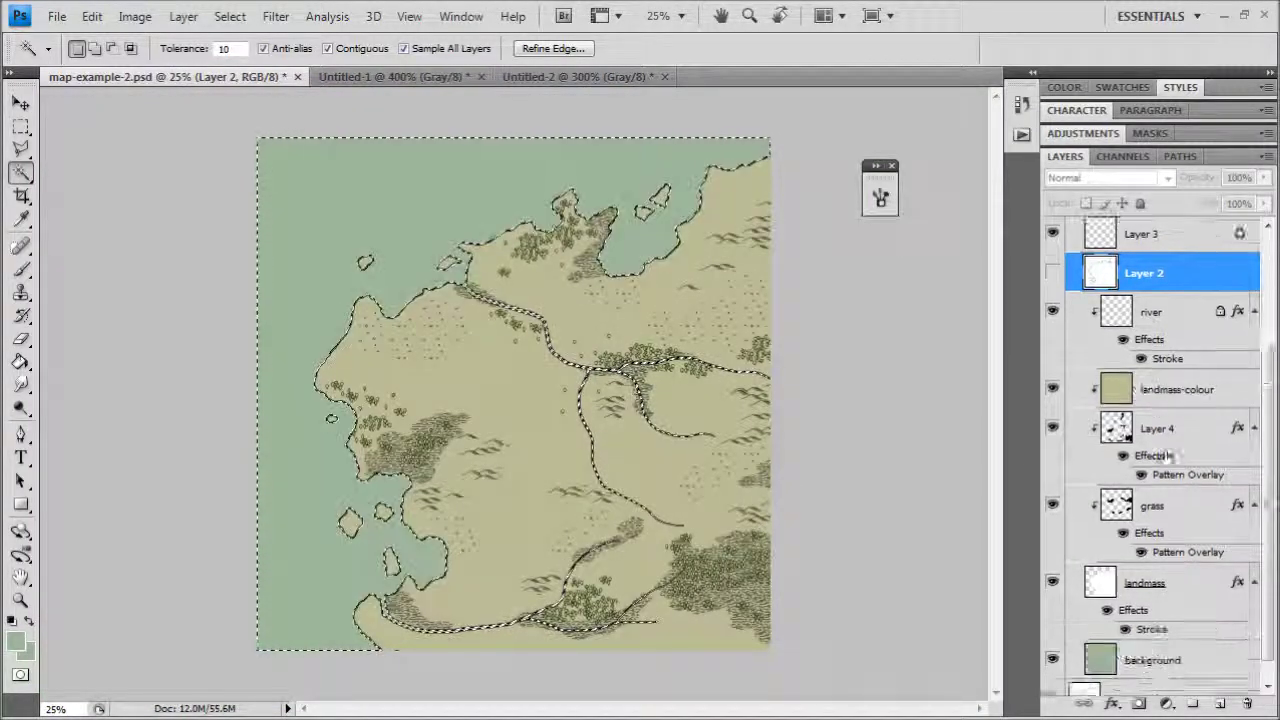
{"action": "scroll", "coordinate": [1166, 455], "scroll_direction": "down", "scroll_amount": 3}
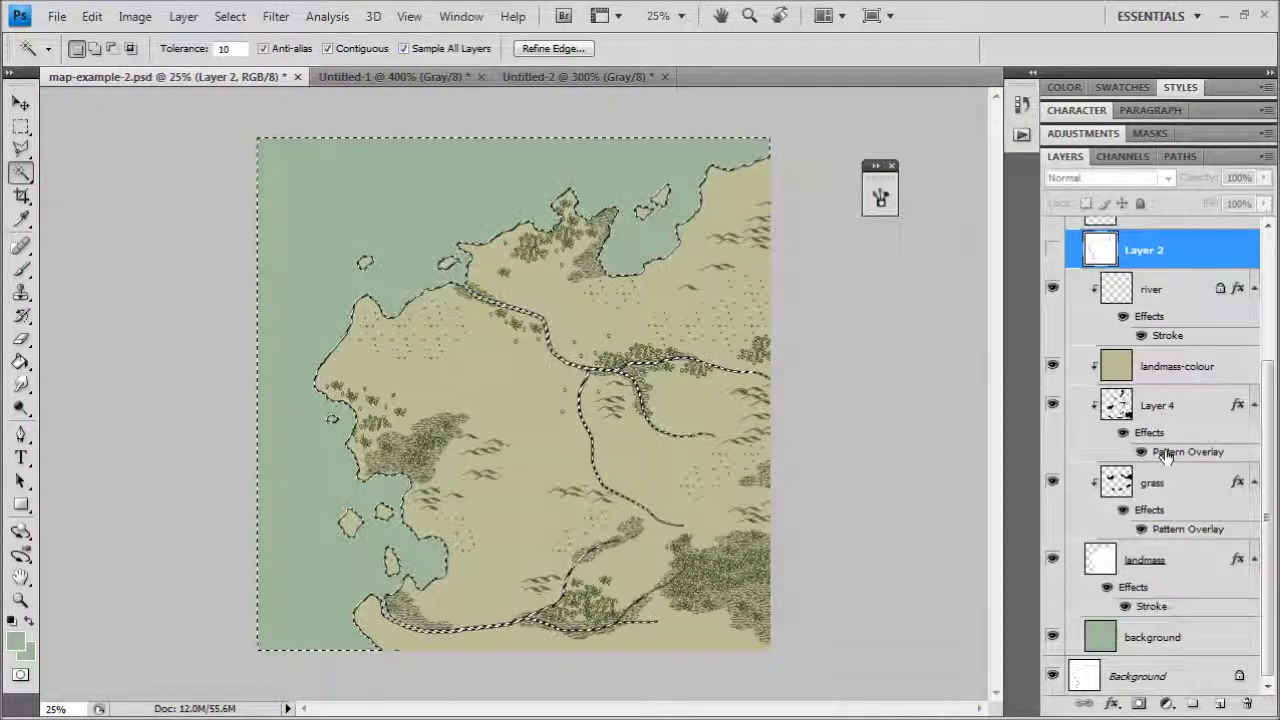
{"action": "left_click", "coordinate": [1152, 637]}
{"action": "scroll", "coordinate": [1172, 400], "scroll_direction": "up", "scroll_amount": 3}
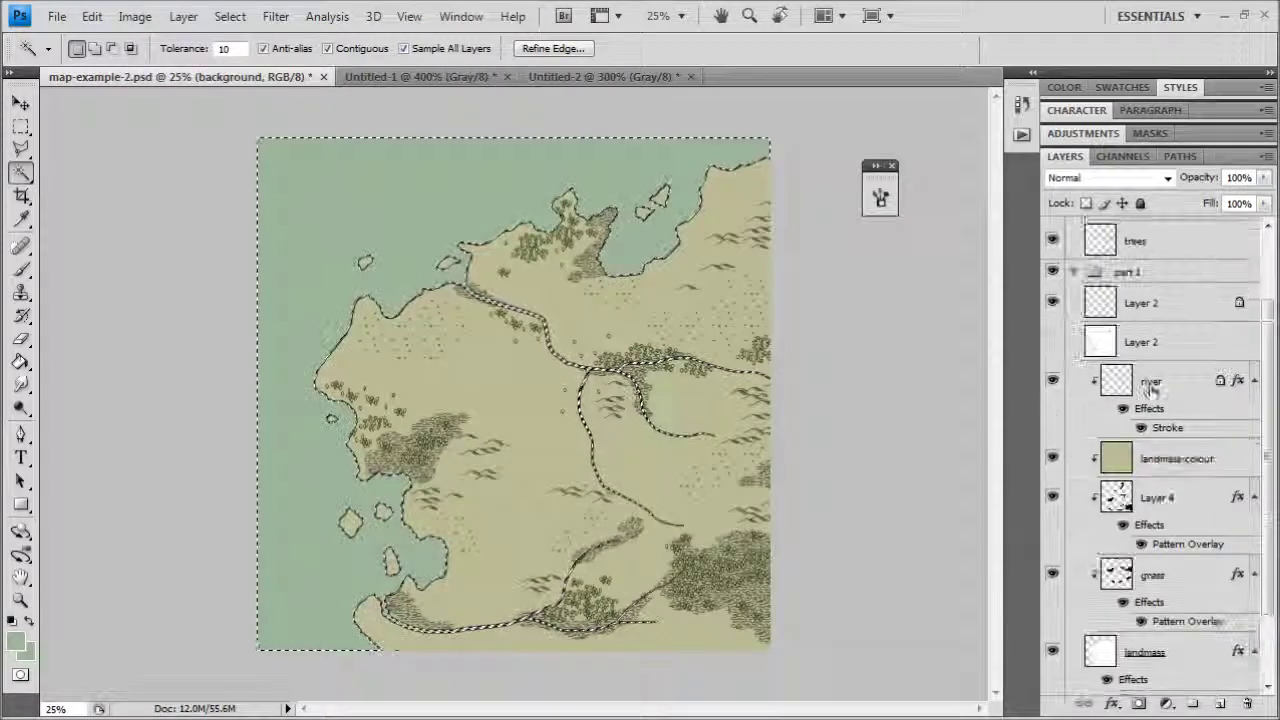
{"action": "left_click", "coordinate": [1172, 307]}
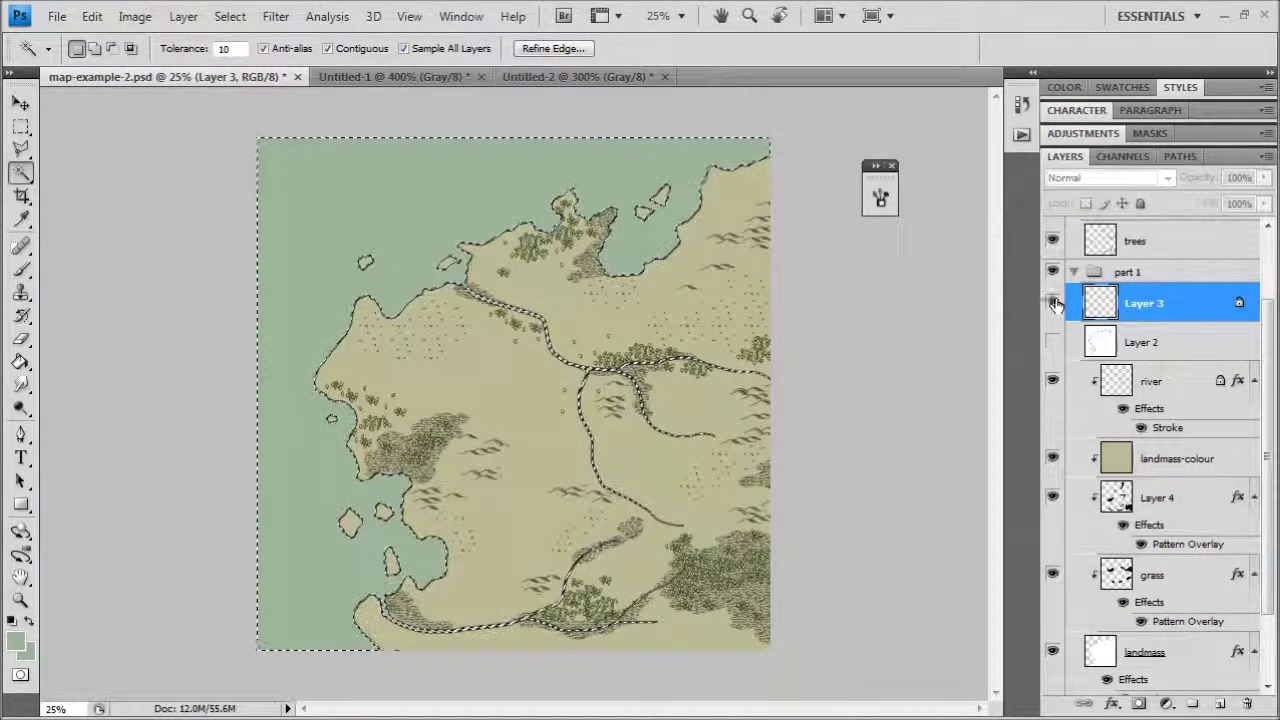
{"action": "left_click", "coordinate": [1220, 704]}
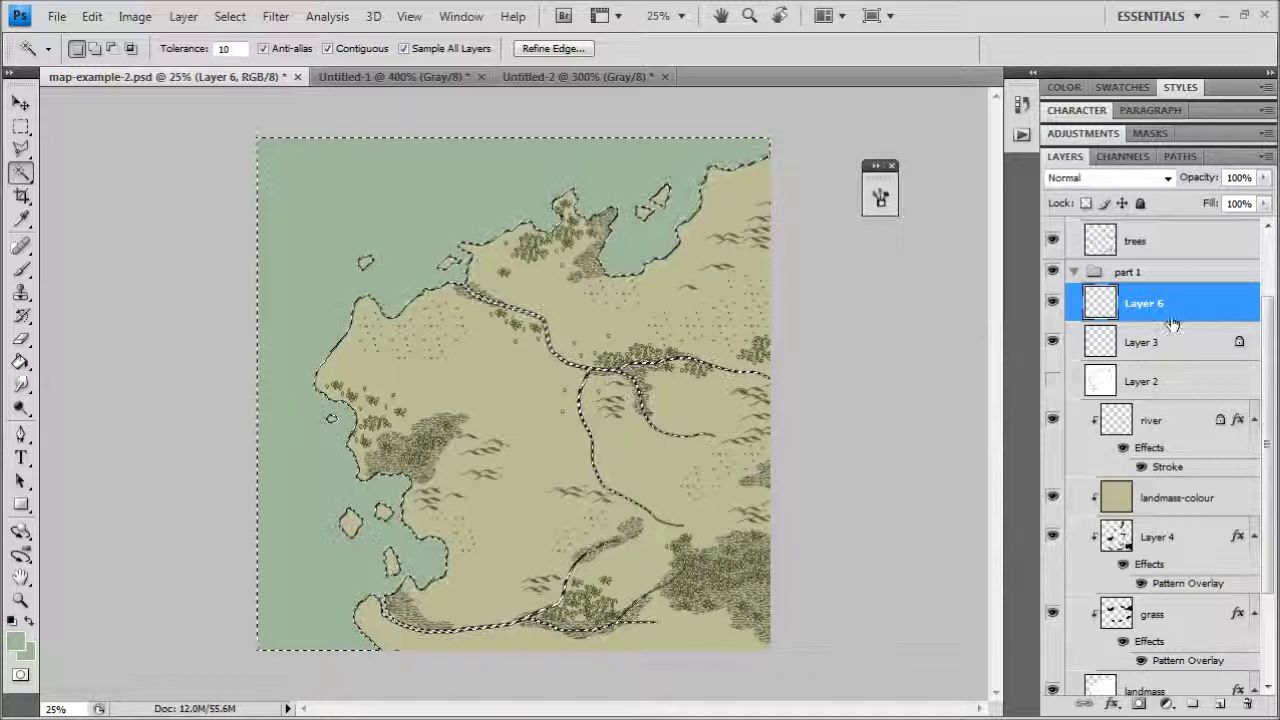
Step: Add a layer mask to Layer 6 that reveals the sea selection, and rename the layer as sea tones
{"action": "left_click", "coordinate": [184, 17]}
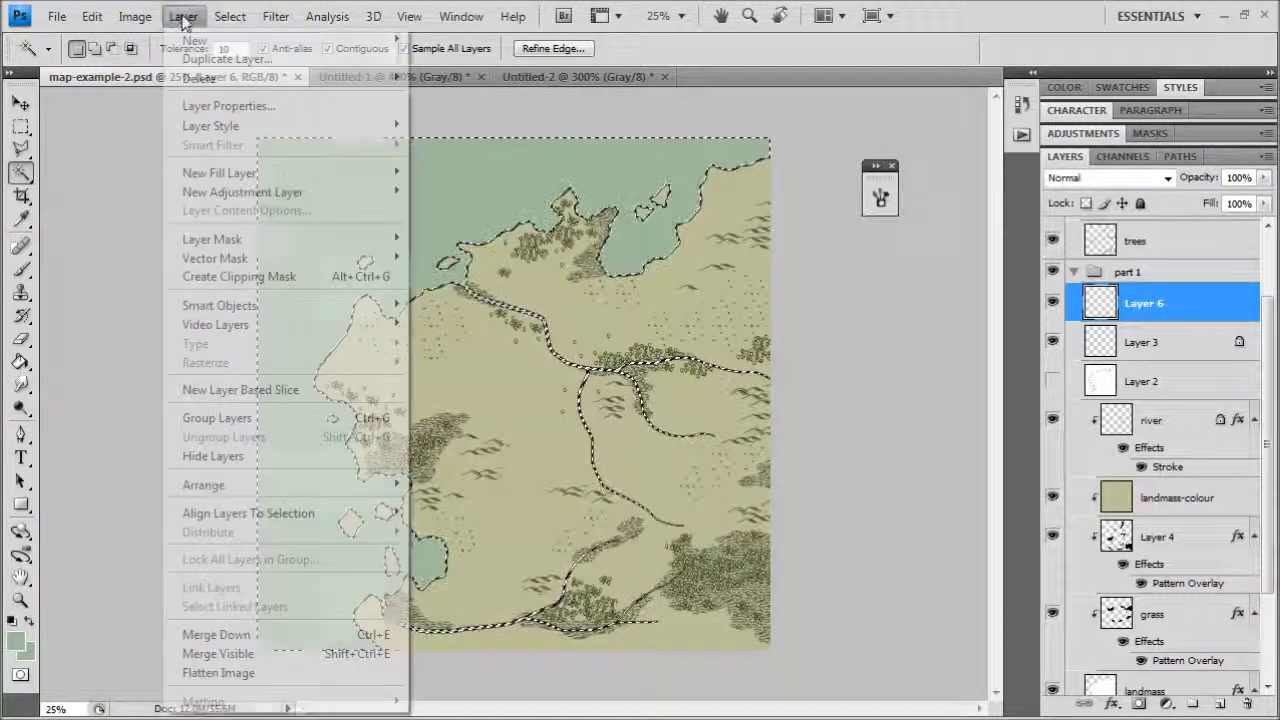
{"action": "mouse_move", "coordinate": [281, 249]}
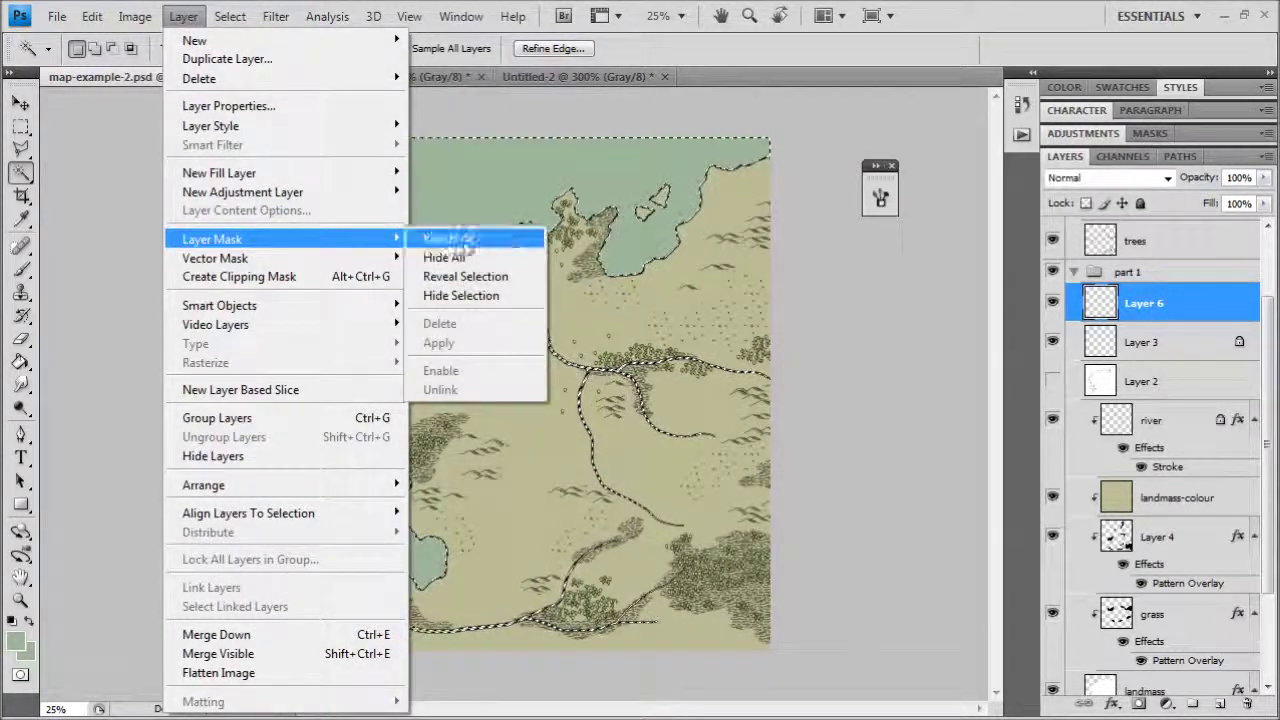
{"action": "left_click", "coordinate": [497, 277]}
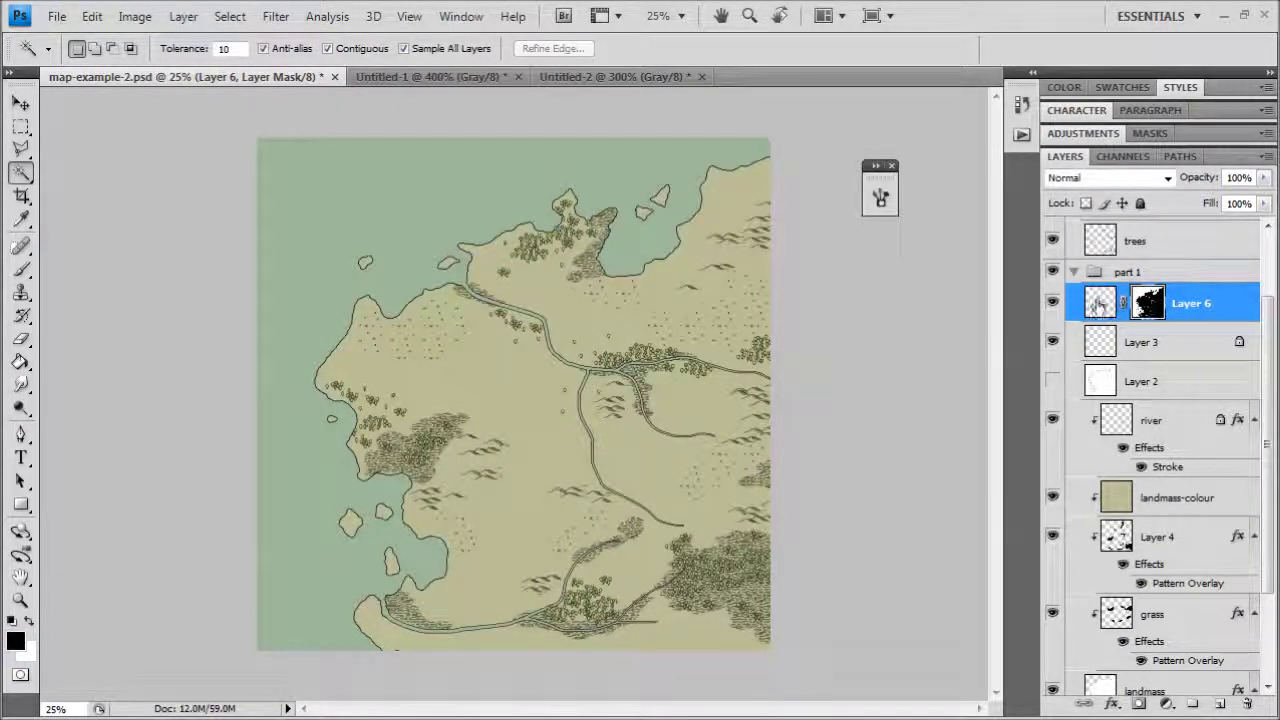
{"action": "left_click", "coordinate": [1100, 304]}
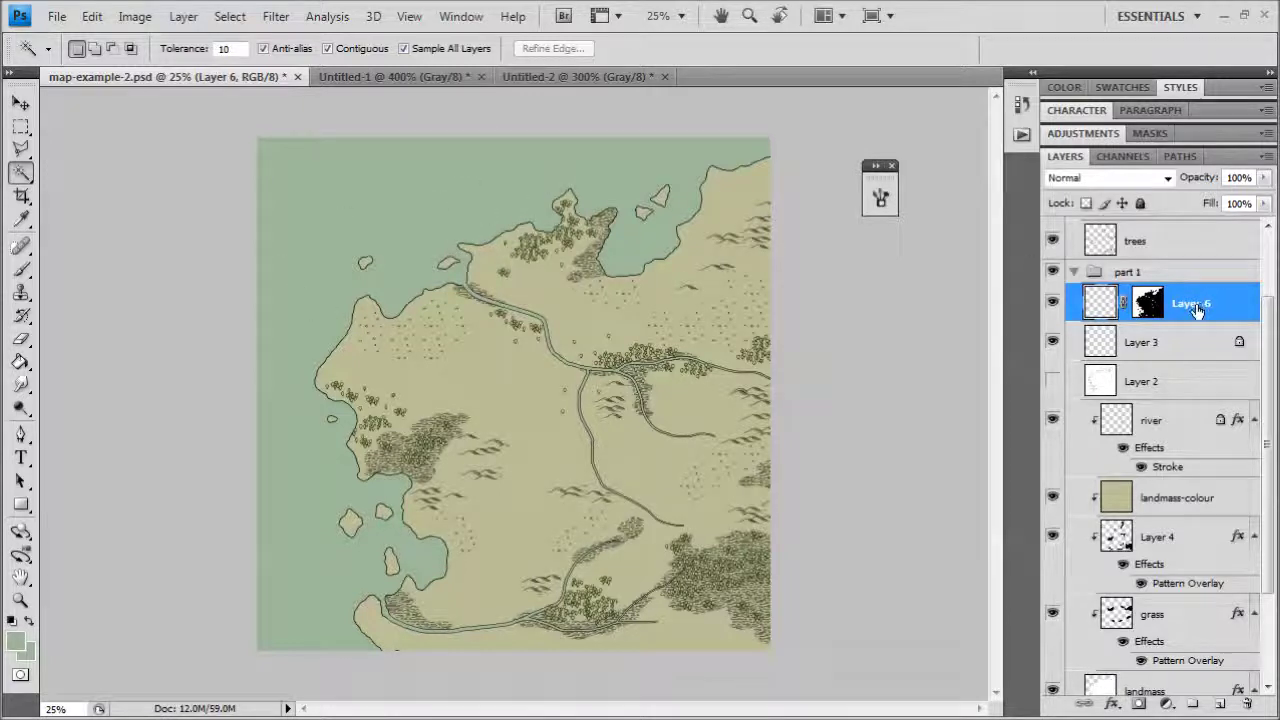
{"action": "key", "text": "Return"}
Step: Fill the sea tones layer with the light green foreground color using the Paint Bucket, and check the result along the coast and river
{"action": "key", "text": "ctrl+plus"}
{"action": "key", "text": "ctrl+plus"}
{"action": "left_click_drag", "start_coordinate": [430, 245], "coordinate": [400, 386]}
{"action": "left_click_drag", "start_coordinate": [428, 300], "coordinate": [486, 348]}
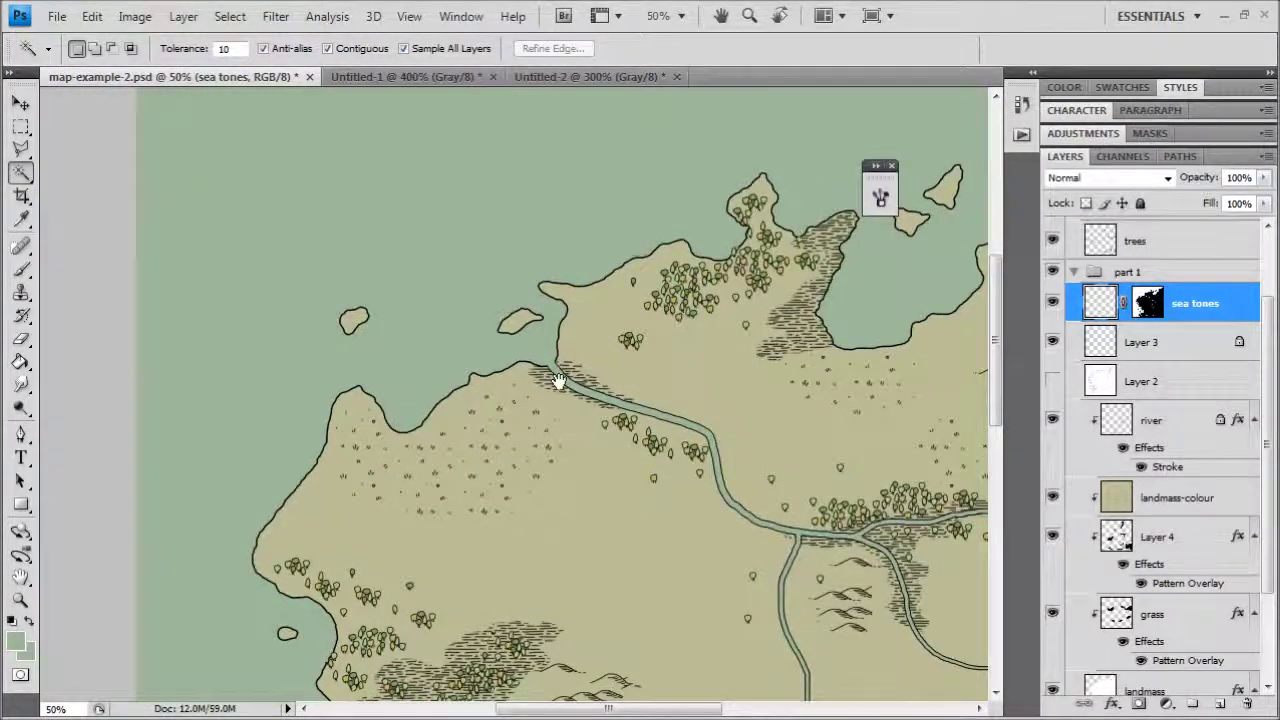
{"action": "left_click_drag", "start_coordinate": [558, 381], "coordinate": [517, 378]}
{"action": "left_click", "coordinate": [22, 364]}
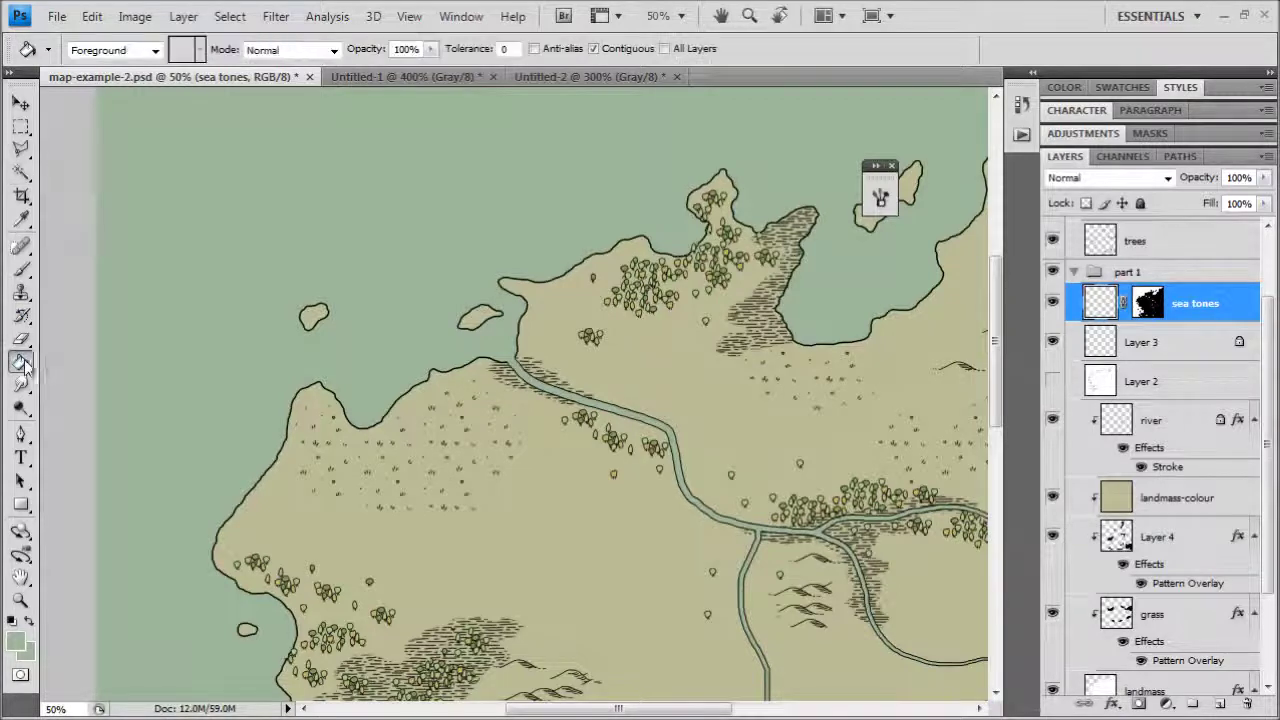
{"action": "key", "text": "ctrl+plus"}
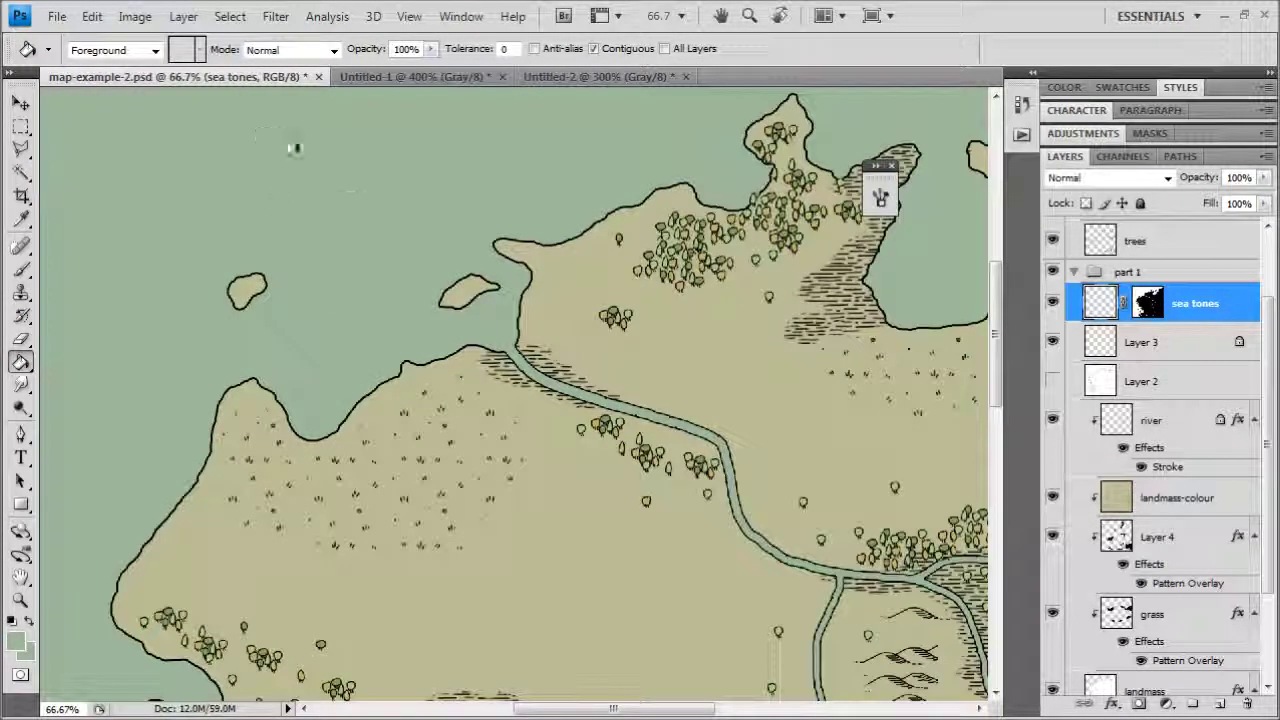
{"action": "left_click", "coordinate": [288, 143]}
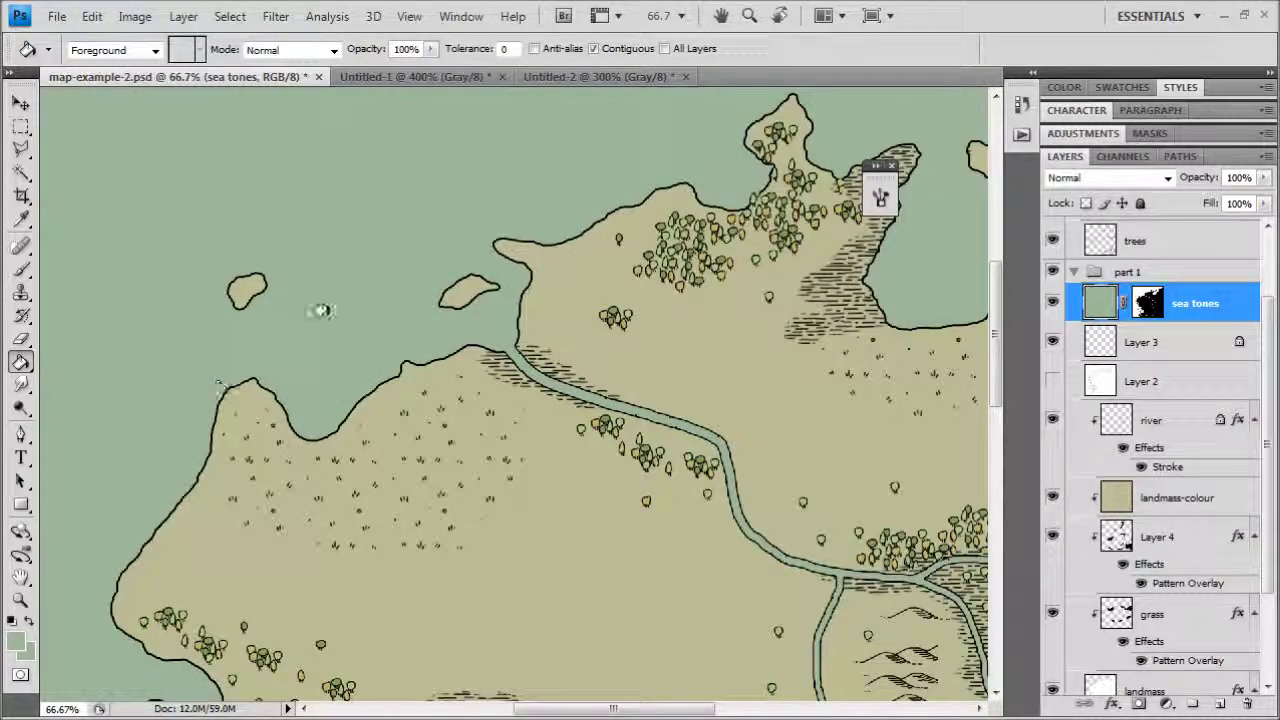
{"action": "key", "text": "ctrl+plus"}
{"action": "key", "text": "ctrl+plus"}
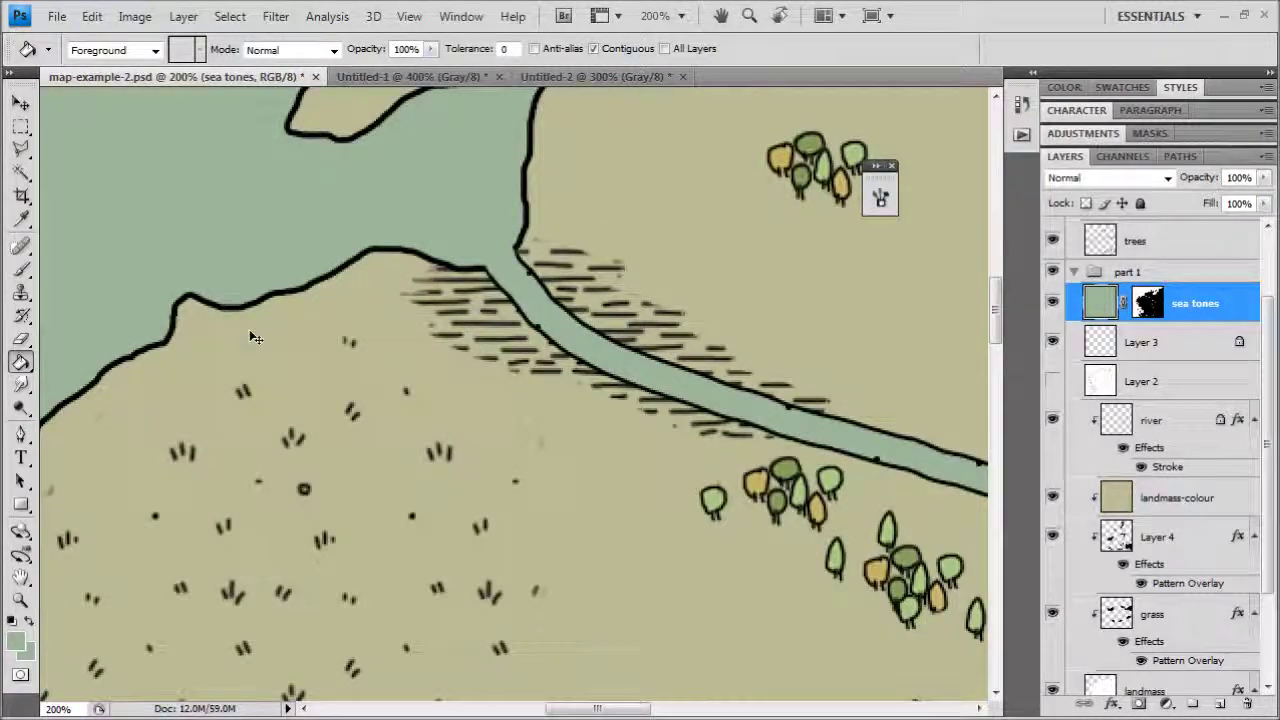
{"action": "key", "text": "ctrl+minus"}
{"action": "key", "text": "ctrl+minus"}
{"action": "key", "text": "ctrl+minus"}
Step: Take the Brush tool and set the foreground color to a dark green around #2d682b
{"action": "left_click", "coordinate": [21, 269]}
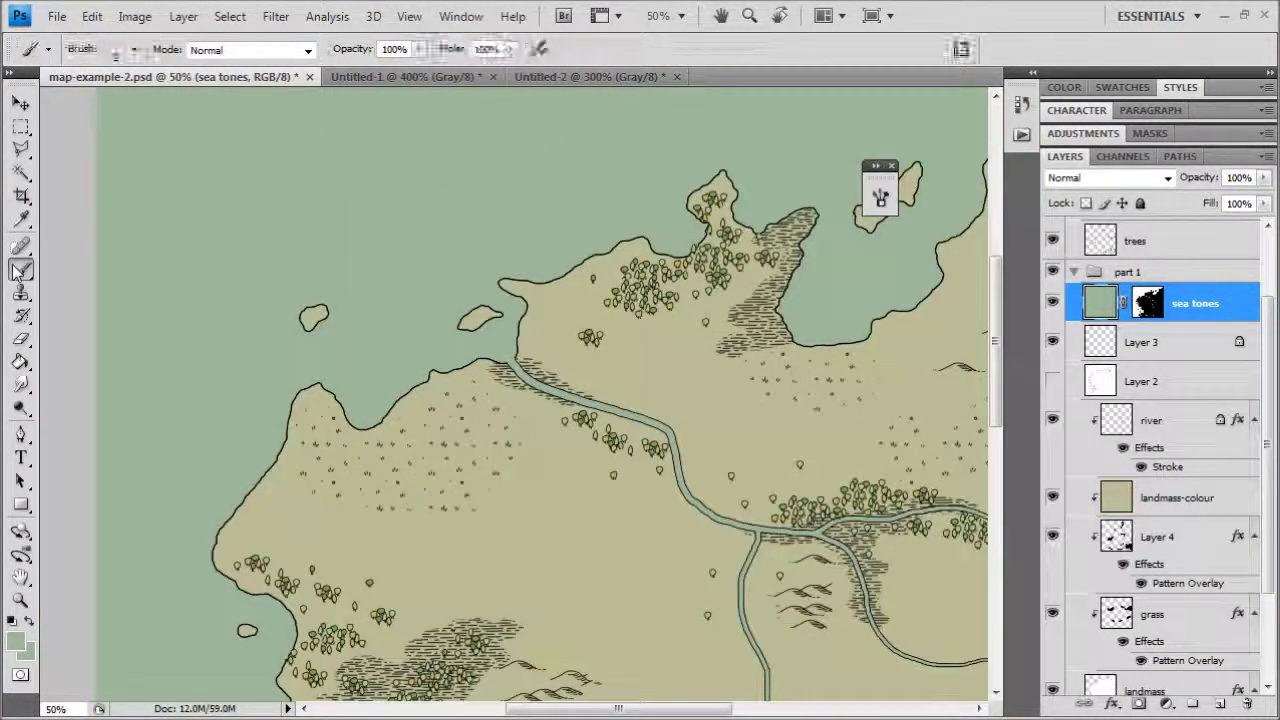
{"action": "left_click", "coordinate": [16, 641]}
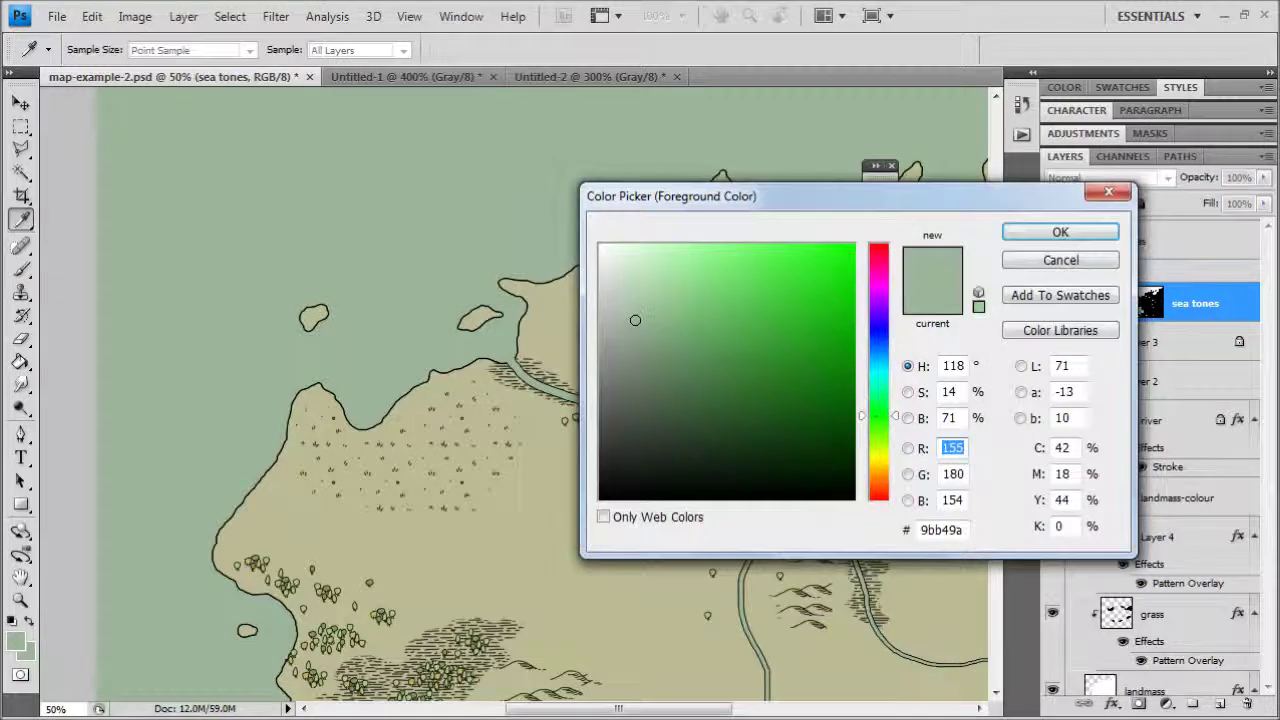
{"action": "left_click", "coordinate": [707, 408]}
{"action": "left_click_drag", "start_coordinate": [706, 407], "coordinate": [749, 398]}
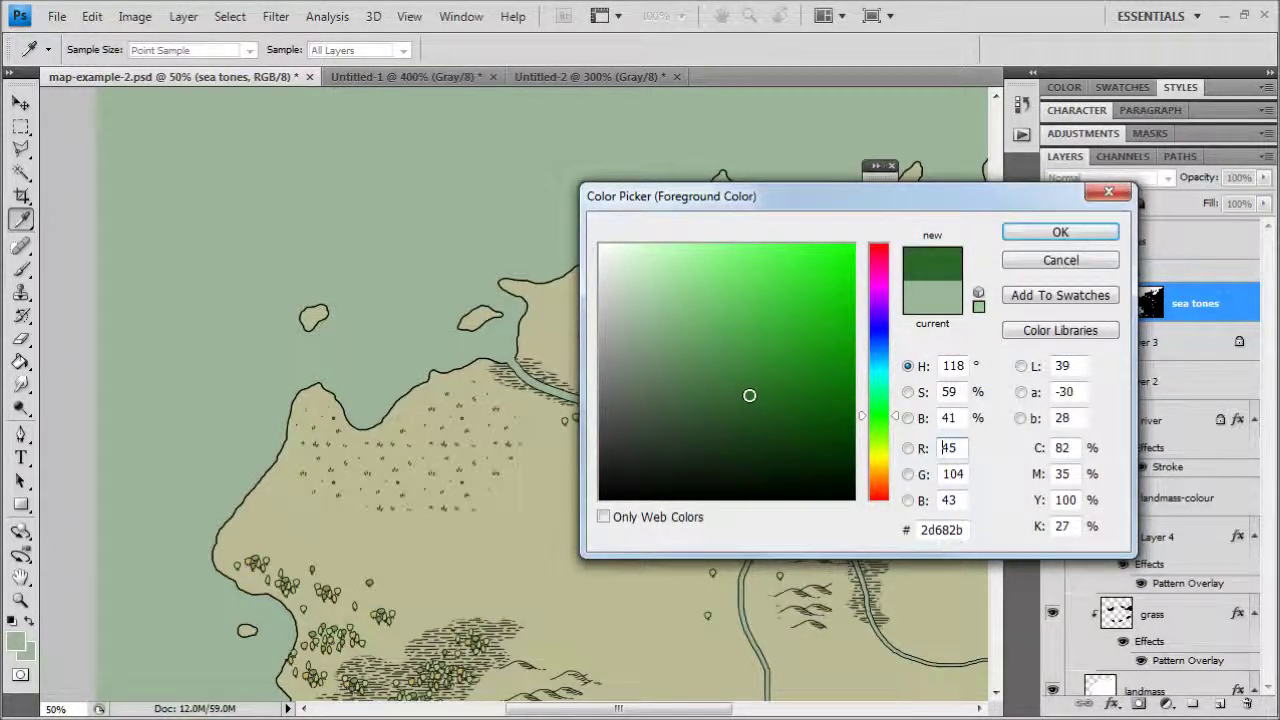
{"action": "left_click", "coordinate": [1060, 232]}
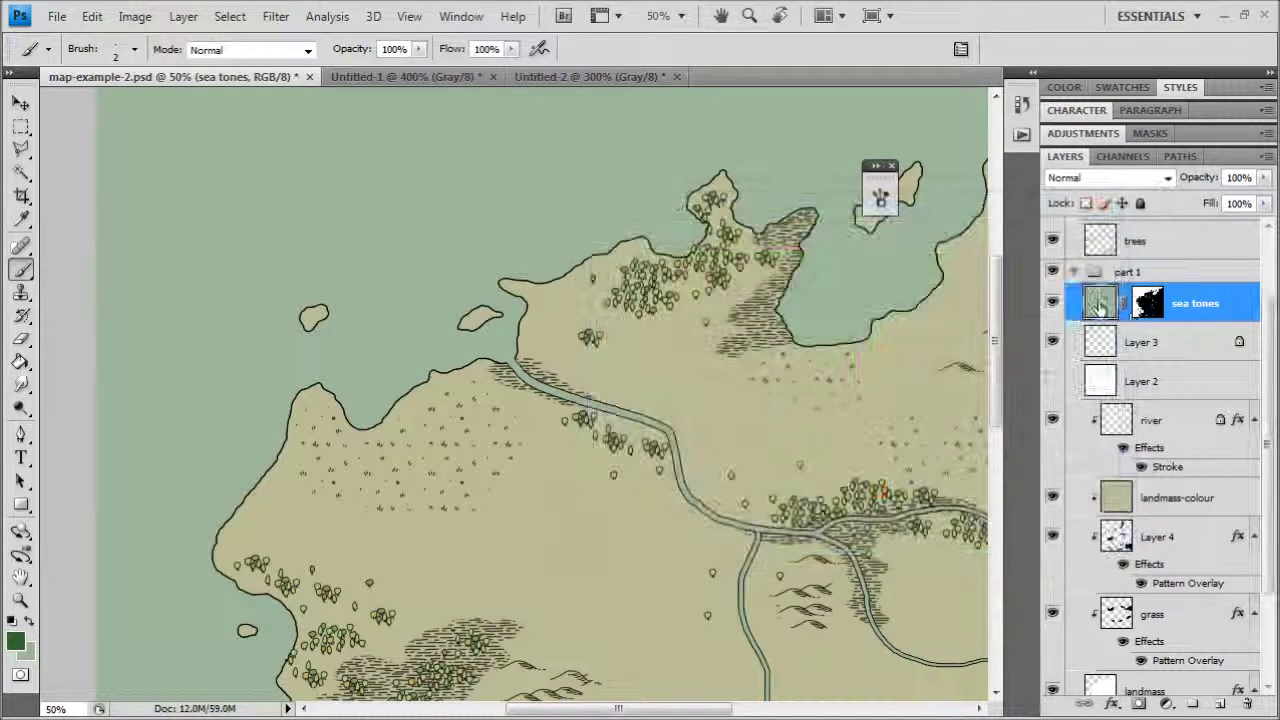
Step: Choose the textured 60-pixel brush, undo a test stroke on the coast, and set the brush opacity to 24%
{"action": "left_click", "coordinate": [137, 49]}
{"action": "left_click_drag", "start_coordinate": [229, 228], "coordinate": [228, 254]}
{"action": "left_click", "coordinate": [103, 258]}
{"action": "left_click_drag", "start_coordinate": [437, 371], "coordinate": [452, 365]}
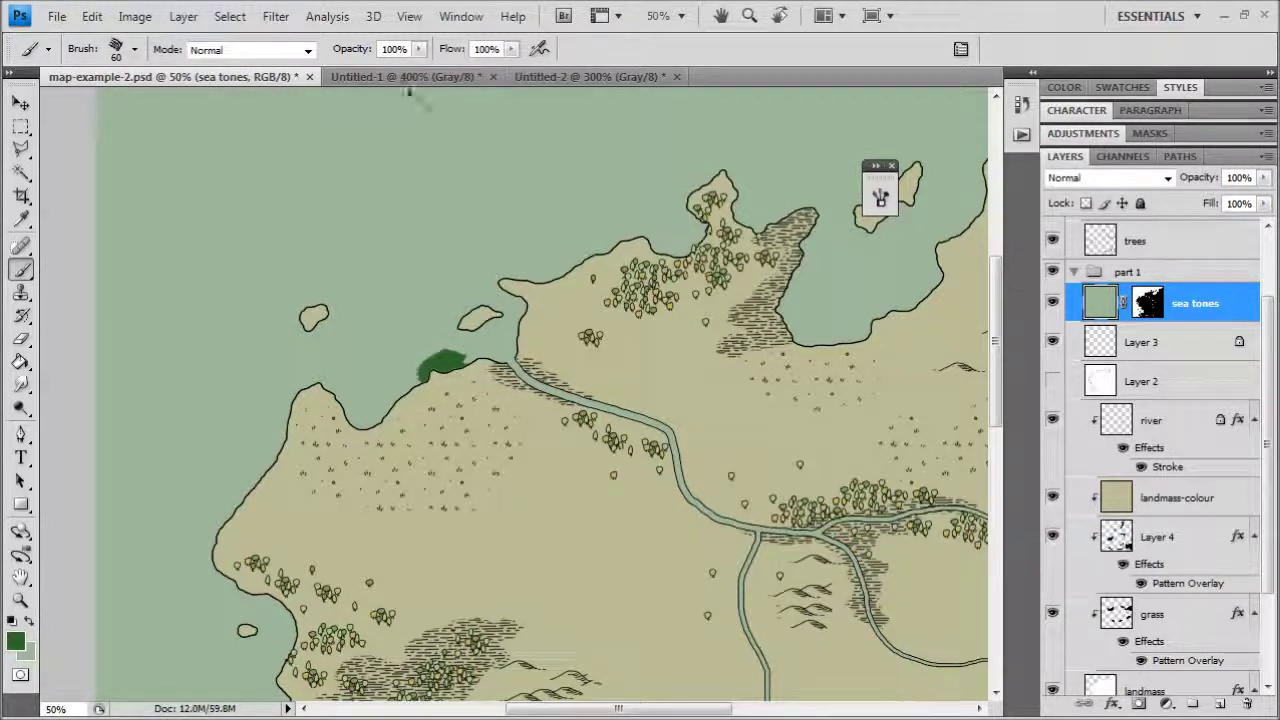
{"action": "key", "text": "ctrl+z"}
{"action": "left_click", "coordinate": [419, 49]}
{"action": "left_click_drag", "start_coordinate": [416, 68], "coordinate": [340, 68]}
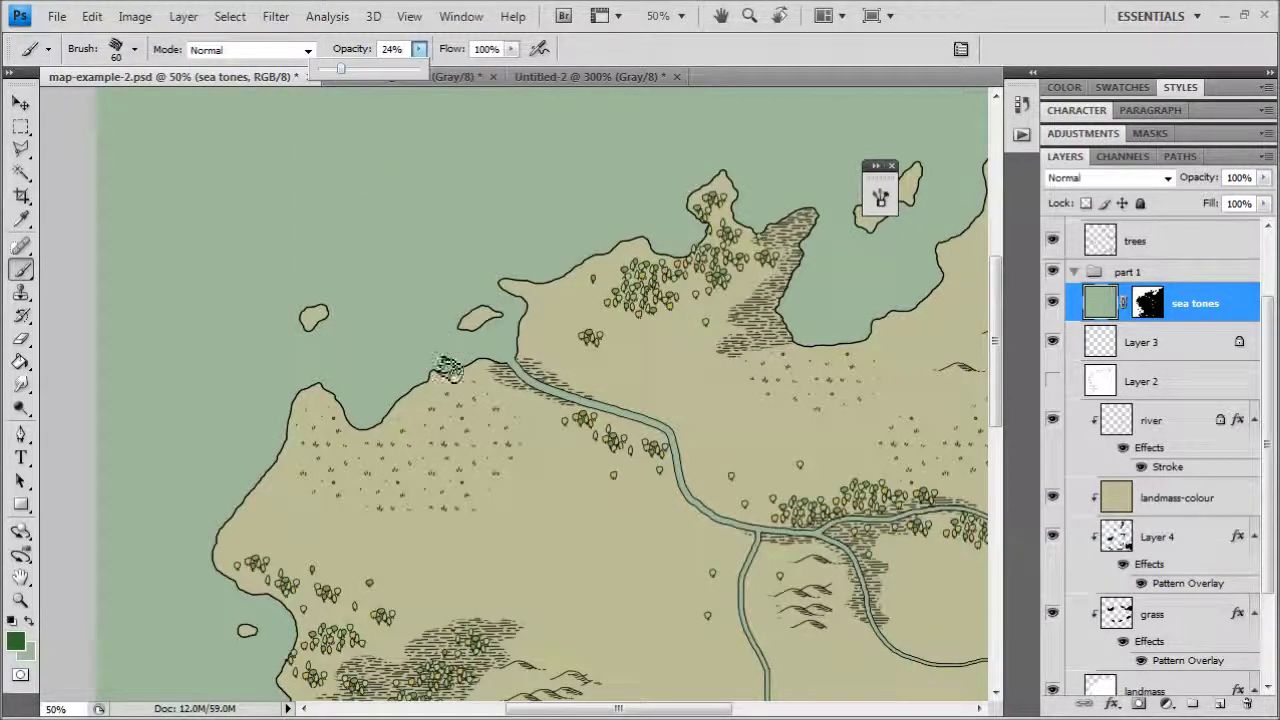
Step: Paint translucent dark green shading in the sea along the northern coast, from the river mouth to the wooded headland
{"action": "mouse_move", "coordinate": [468, 378]}
{"action": "left_mouse_down"}
{"action": "mouse_move", "coordinate": [513, 368]}
{"action": "mouse_move", "coordinate": [522, 355]}
{"action": "mouse_move", "coordinate": [528, 296]}
{"action": "mouse_move", "coordinate": [519, 318]}
{"action": "mouse_move", "coordinate": [497, 280]}
{"action": "mouse_move", "coordinate": [501, 305]}
{"action": "mouse_move", "coordinate": [527, 290]}
{"action": "mouse_move", "coordinate": [493, 278]}
{"action": "mouse_move", "coordinate": [547, 290]}
{"action": "mouse_move", "coordinate": [625, 232]}
{"action": "mouse_move", "coordinate": [617, 247]}
{"action": "mouse_move", "coordinate": [693, 248]}
{"action": "mouse_move", "coordinate": [565, 316]}
{"action": "mouse_move", "coordinate": [505, 330]}
{"action": "left_mouse_up"}
{"action": "mouse_move", "coordinate": [500, 328]}
{"action": "left_mouse_down"}
{"action": "mouse_move", "coordinate": [564, 315]}
{"action": "mouse_move", "coordinate": [552, 284]}
{"action": "mouse_move", "coordinate": [567, 287]}
{"action": "mouse_move", "coordinate": [510, 335]}
{"action": "left_mouse_up"}
{"action": "mouse_move", "coordinate": [372, 285]}
{"action": "left_mouse_down"}
{"action": "mouse_move", "coordinate": [391, 319]}
{"action": "mouse_move", "coordinate": [425, 274]}
{"action": "left_mouse_up"}
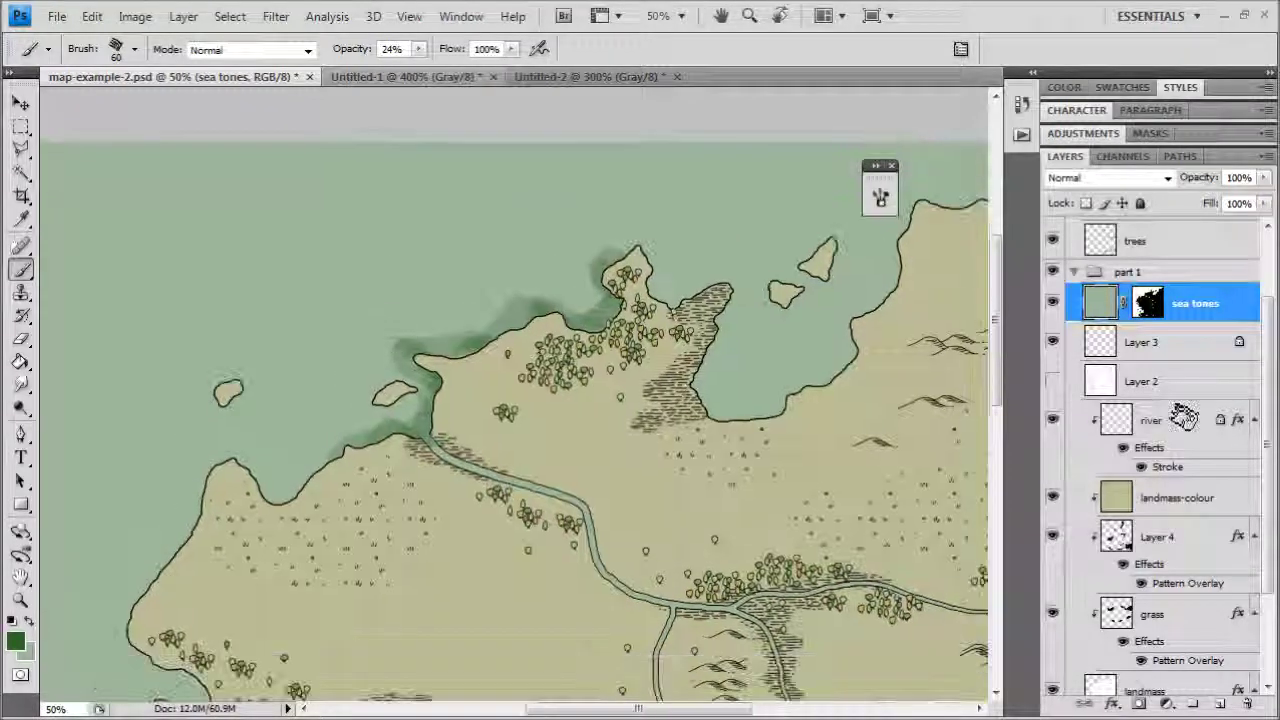
Step: Try an Inner Shadow on the sea tones layer in dark green #2b6229 with distance 0 px and size 24 px, and turn it off
{"action": "left_click", "coordinate": [1114, 705]}
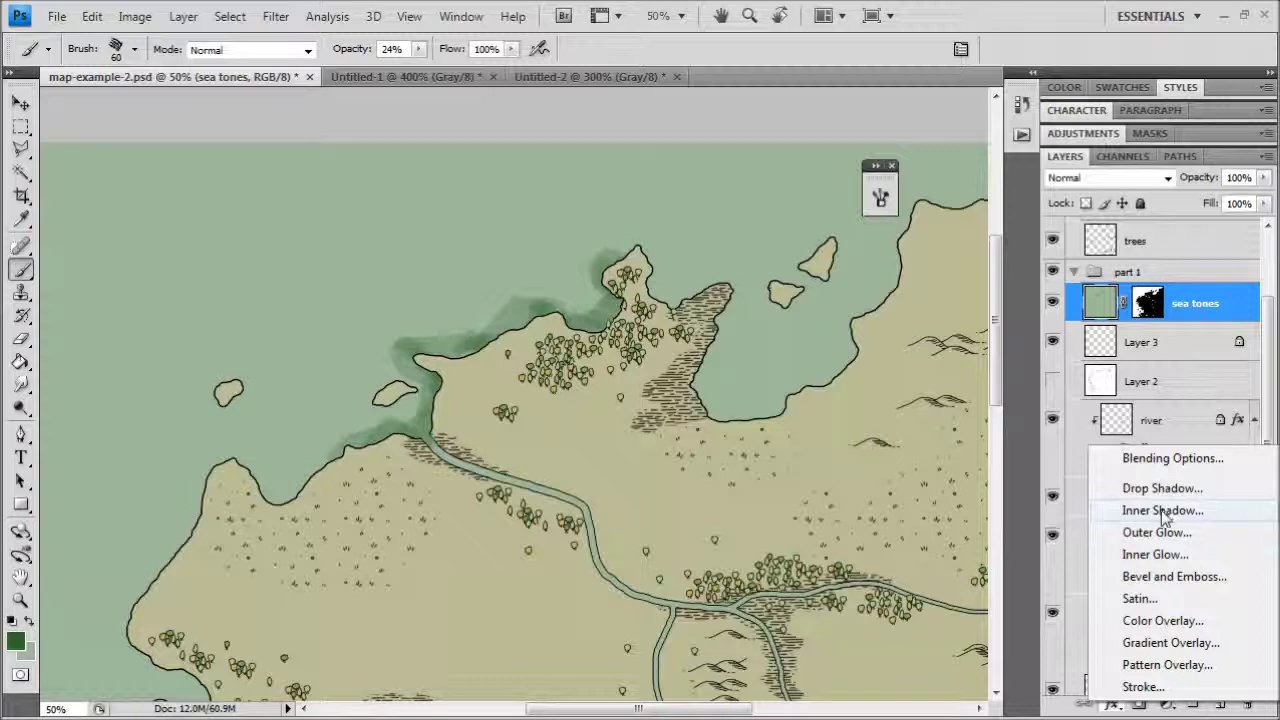
{"action": "left_click", "coordinate": [1158, 534]}
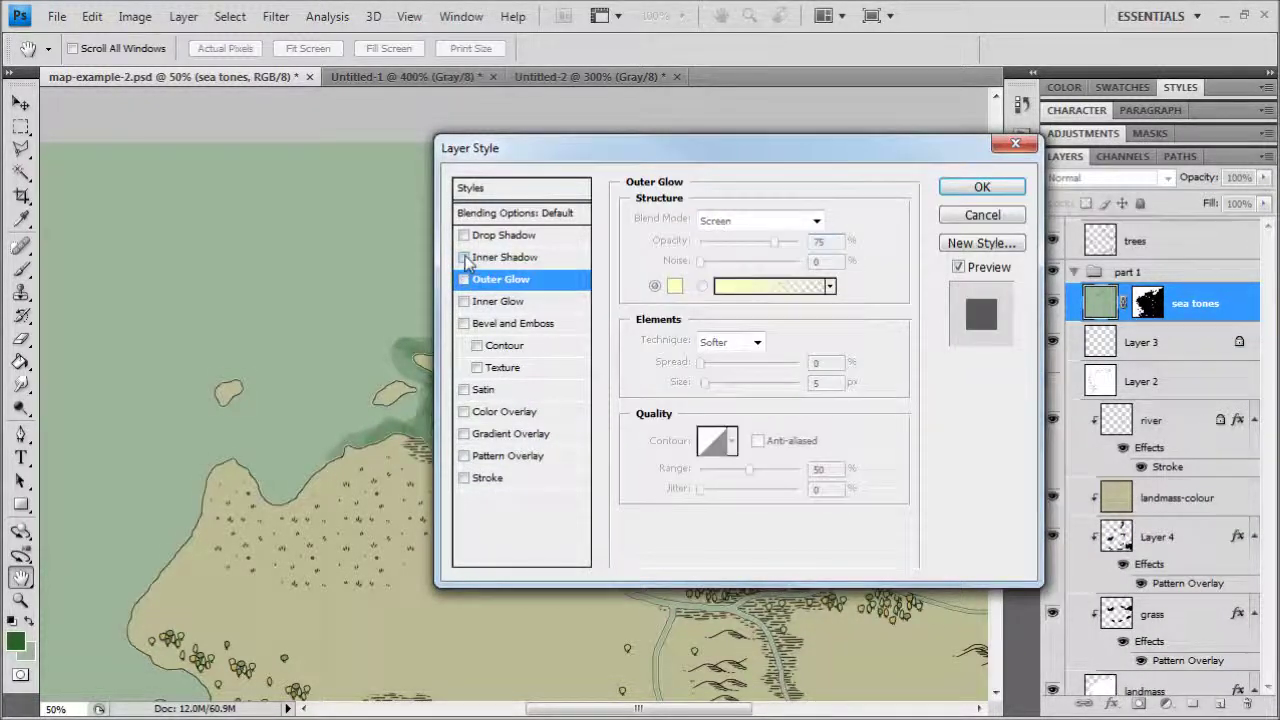
{"action": "left_click", "coordinate": [464, 257]}
{"action": "left_click_drag", "start_coordinate": [829, 148], "coordinate": [1043, 120]}
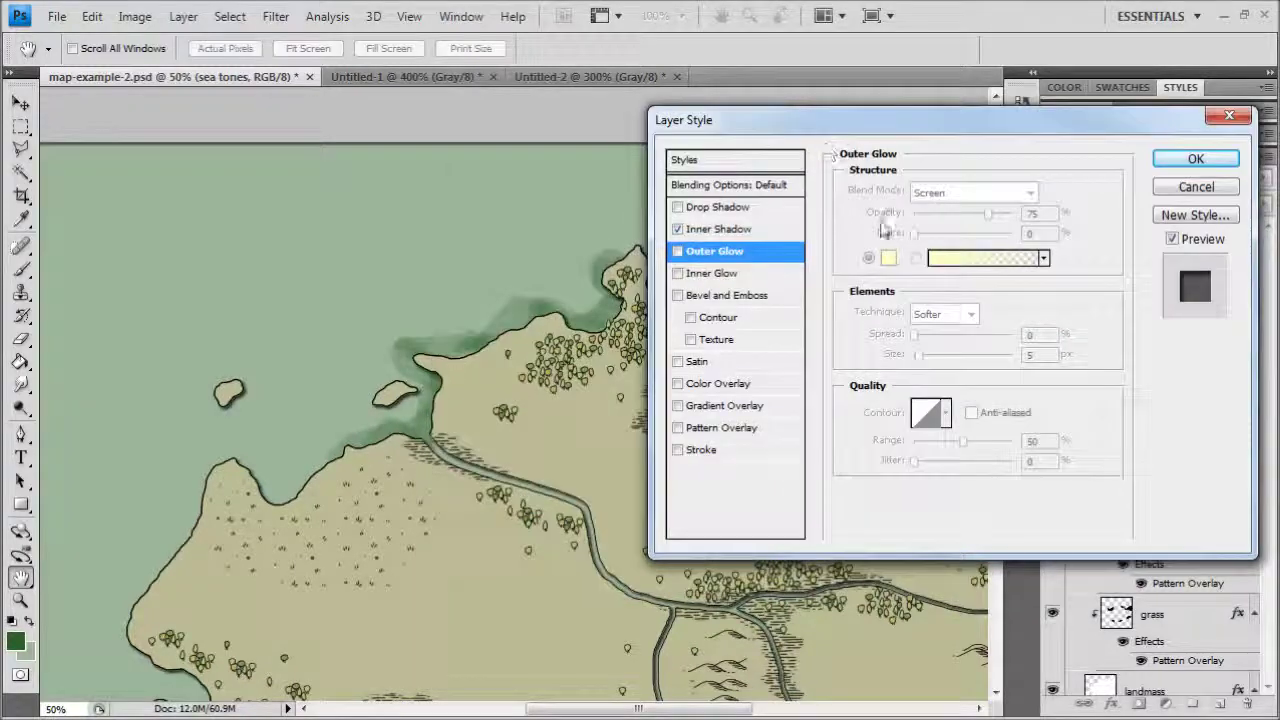
{"action": "left_click", "coordinate": [726, 231]}
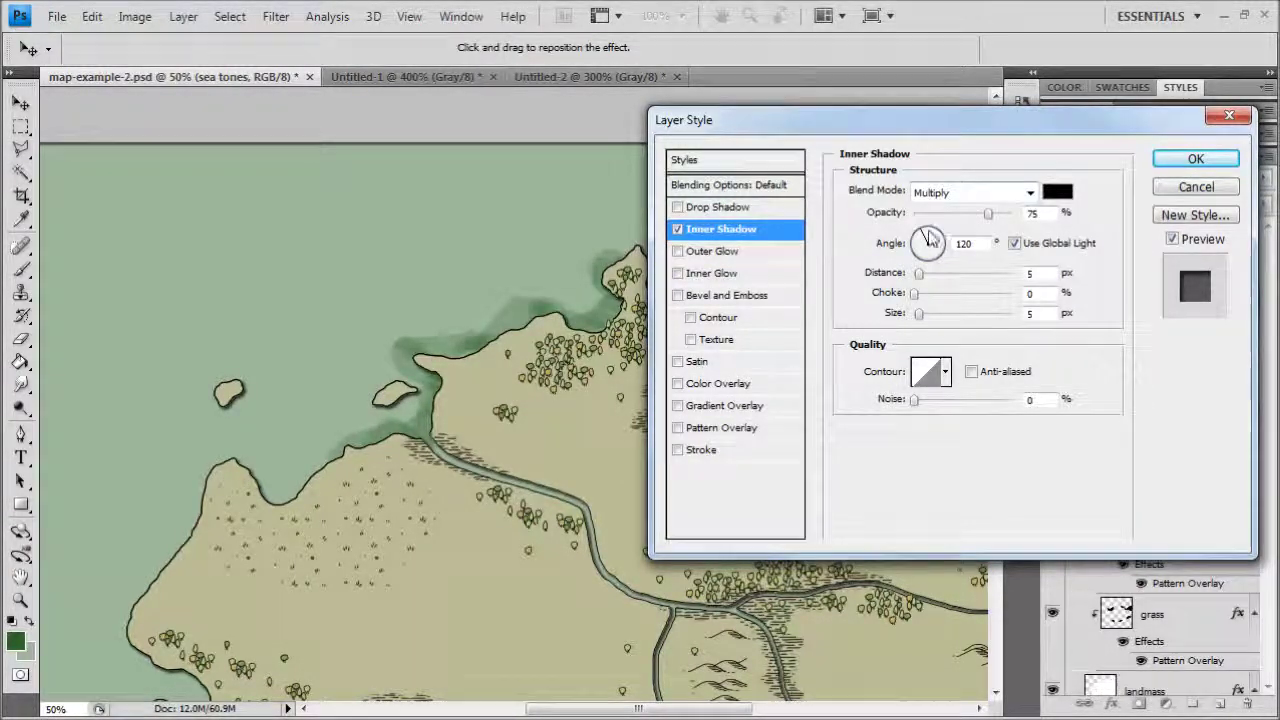
{"action": "left_click", "coordinate": [1057, 191]}
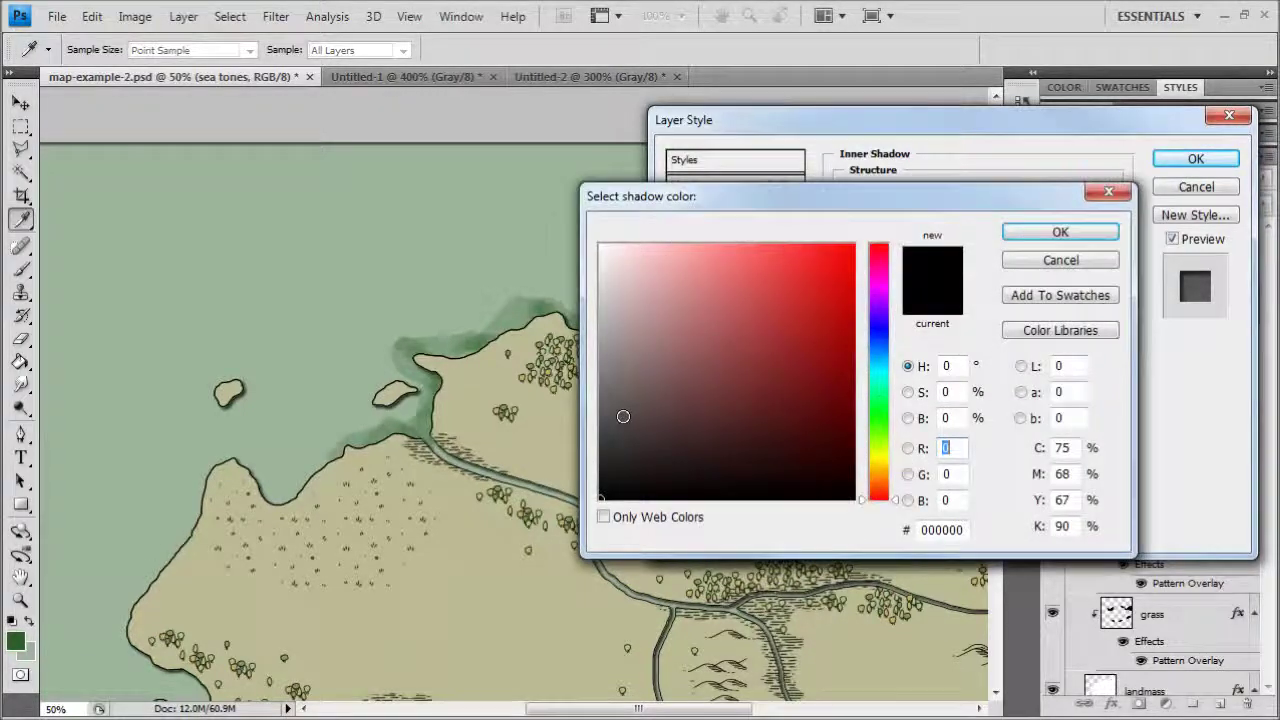
{"action": "left_click", "coordinate": [16, 641]}
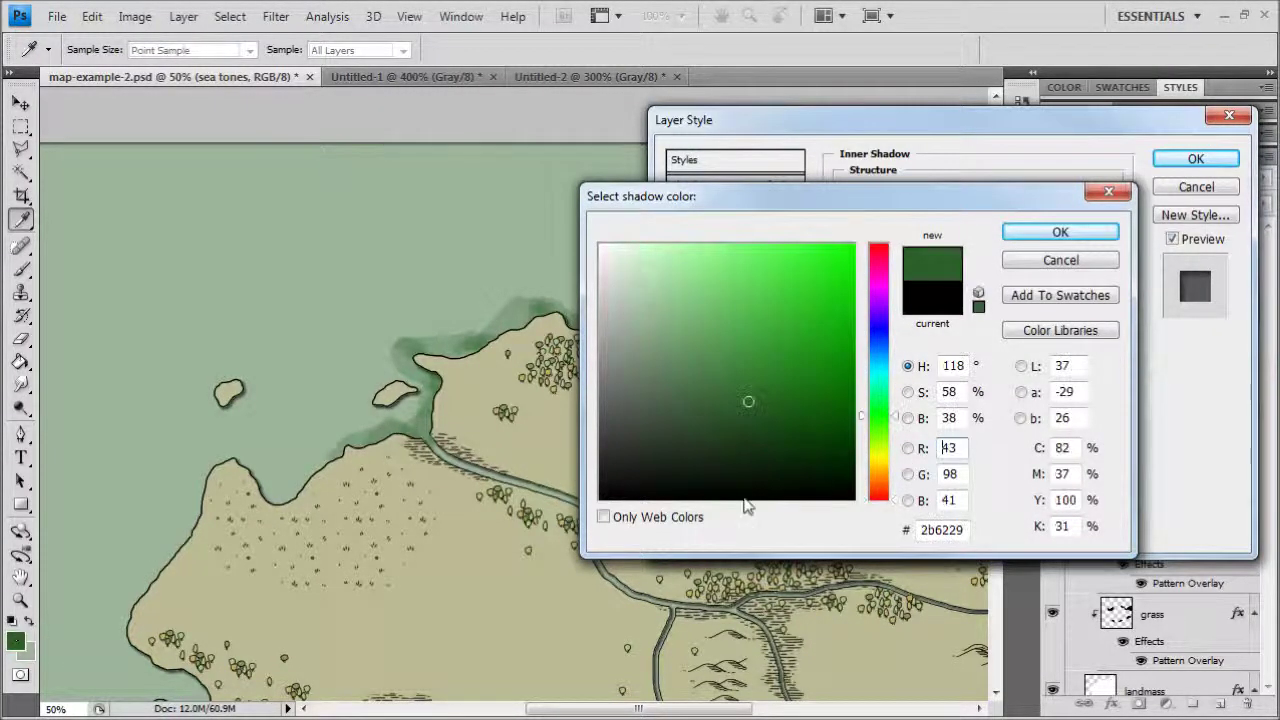
{"action": "left_click", "coordinate": [1040, 233]}
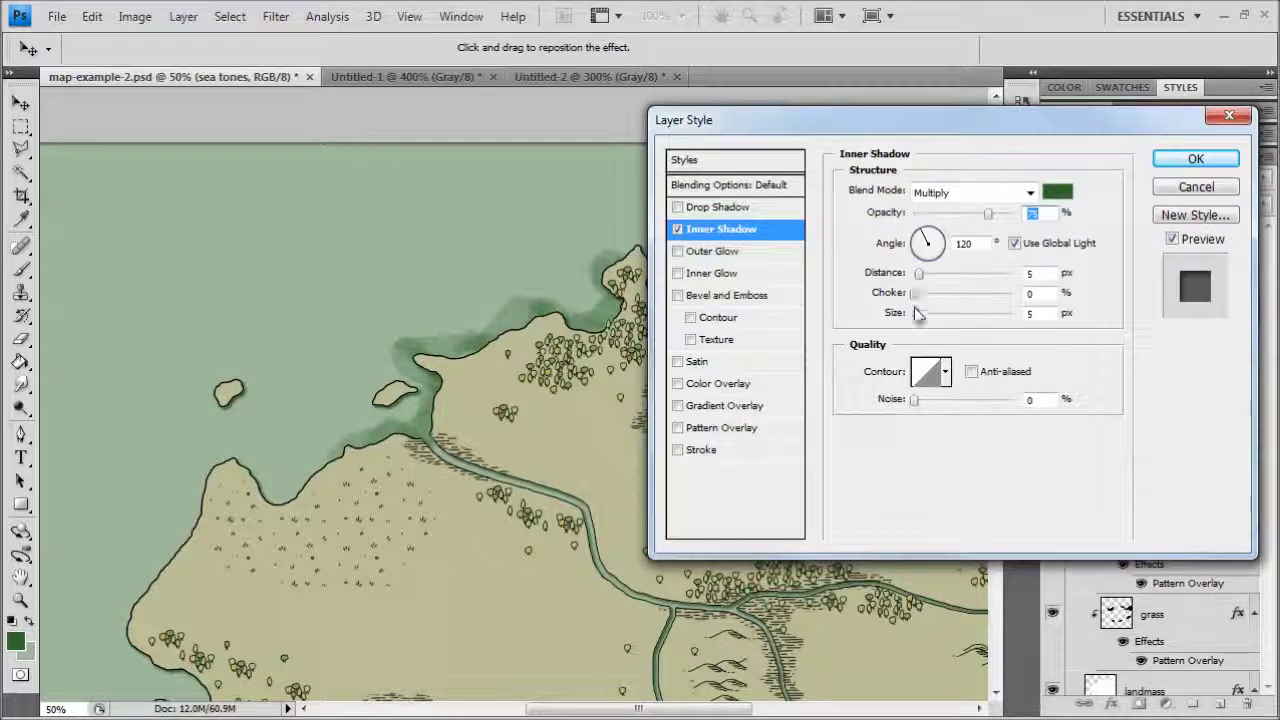
{"action": "left_click_drag", "start_coordinate": [930, 318], "coordinate": [900, 280]}
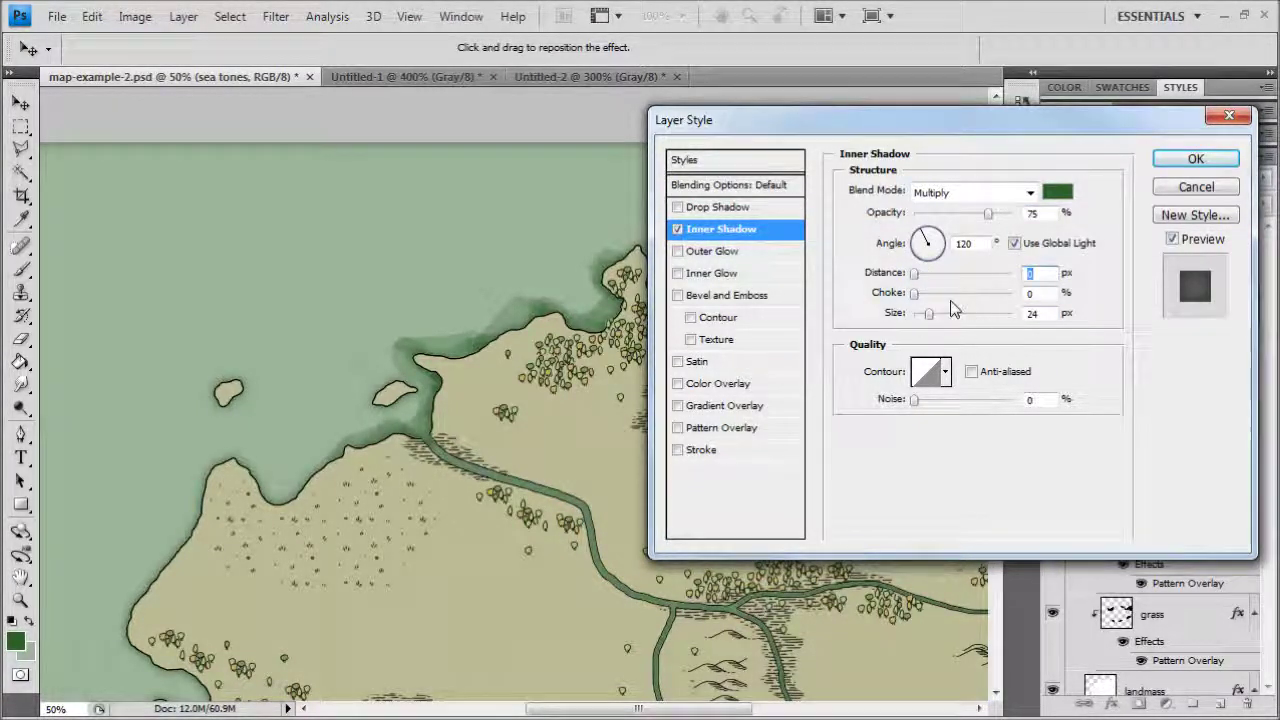
{"action": "left_click", "coordinate": [678, 230]}
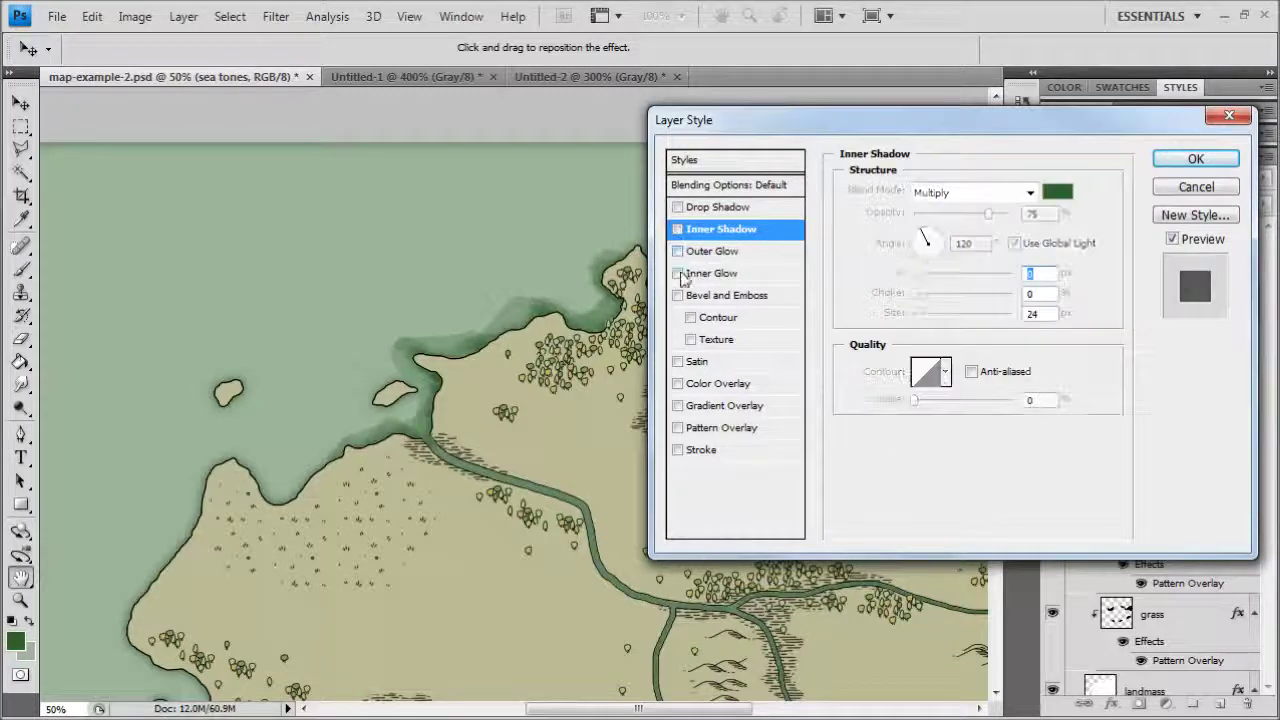
Step: Enable an Inner Glow on the sea tones layer and set its color to the dark green foreground color
{"action": "left_click", "coordinate": [678, 273]}
{"action": "left_click", "coordinate": [716, 275]}
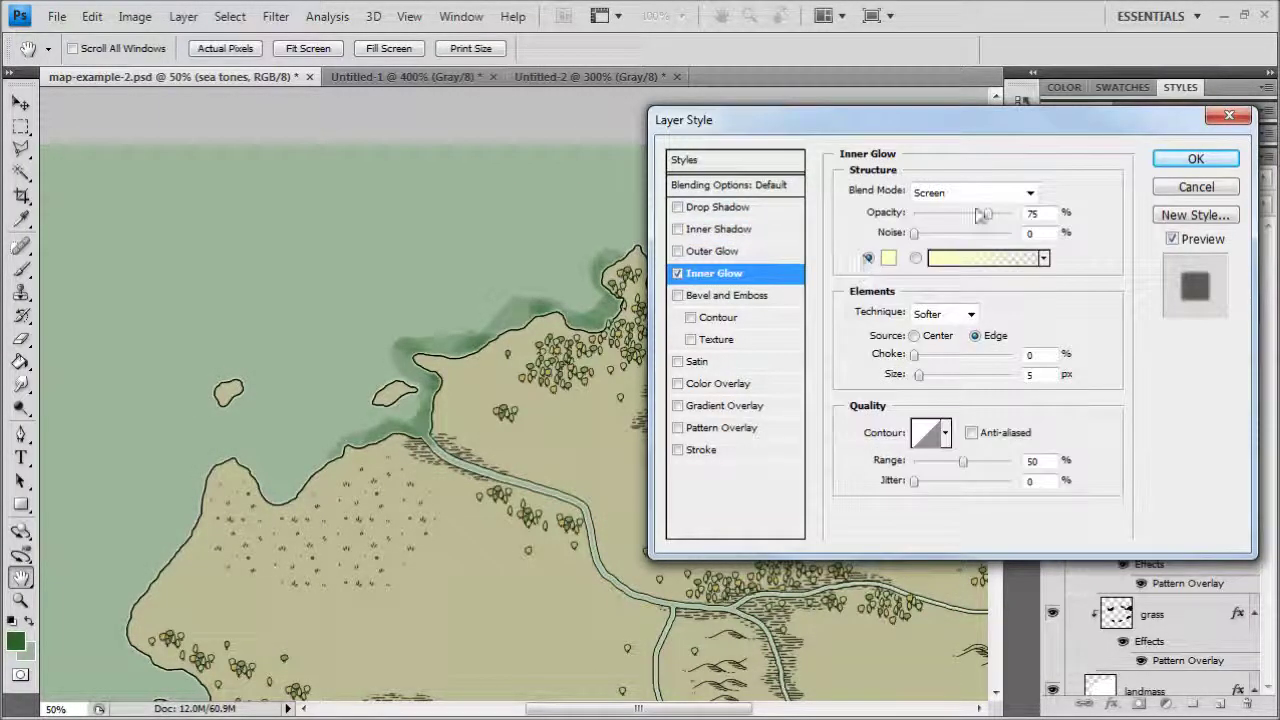
{"action": "left_click", "coordinate": [888, 258]}
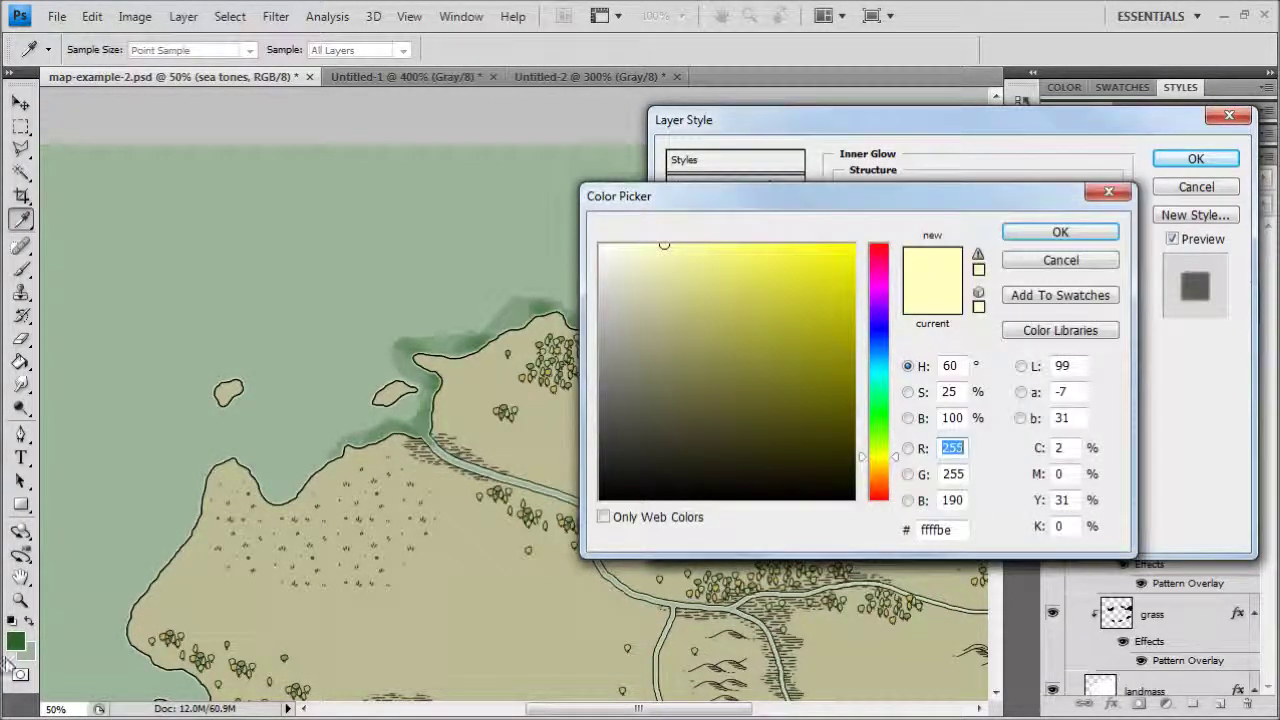
{"action": "left_click", "coordinate": [5, 649]}
{"action": "left_click", "coordinate": [1060, 232]}
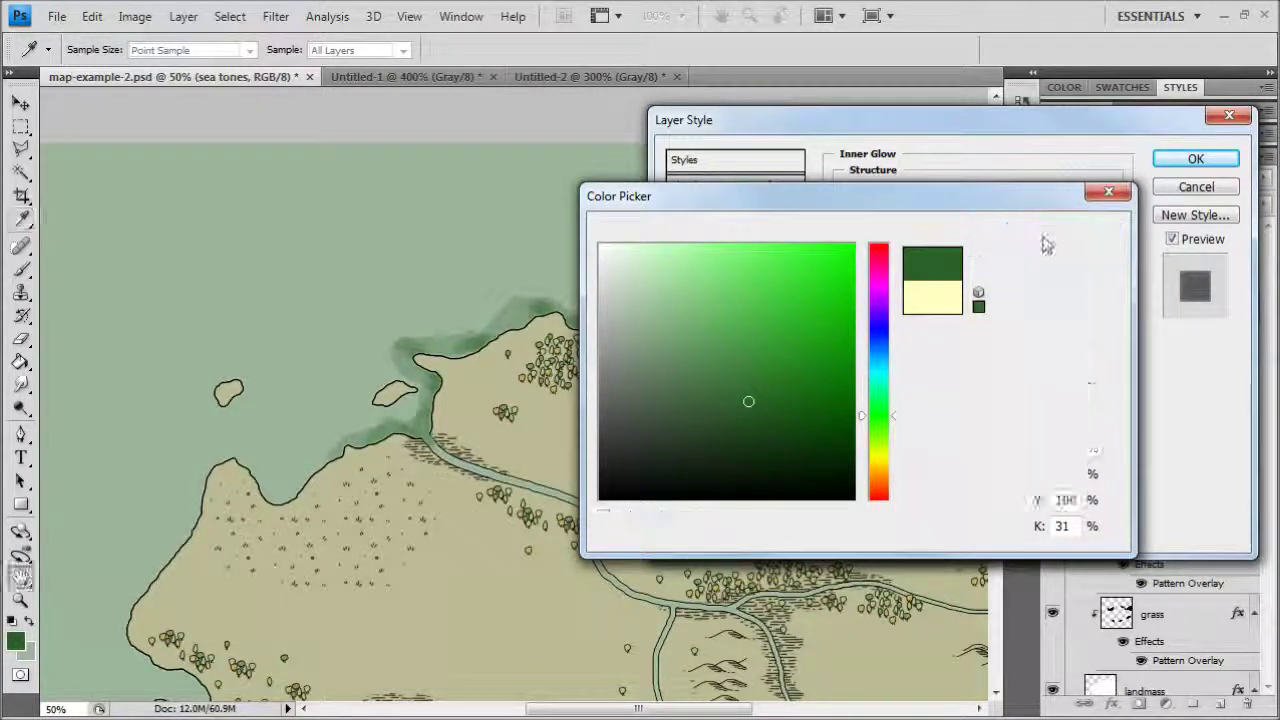
Step: Set the Inner Glow's blend mode to Normal and its size to 38 px, and apply the layer style
{"action": "left_click_drag", "start_coordinate": [918, 374], "coordinate": [936, 374]}
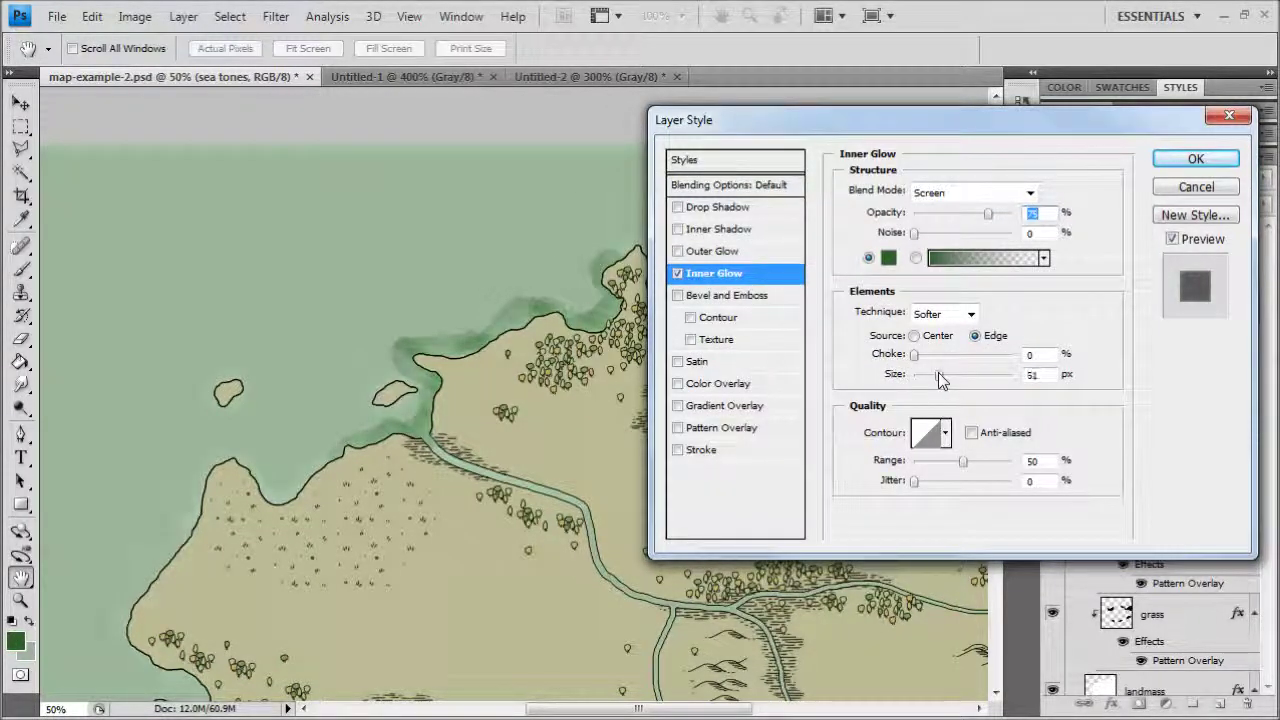
{"action": "left_click", "coordinate": [965, 193]}
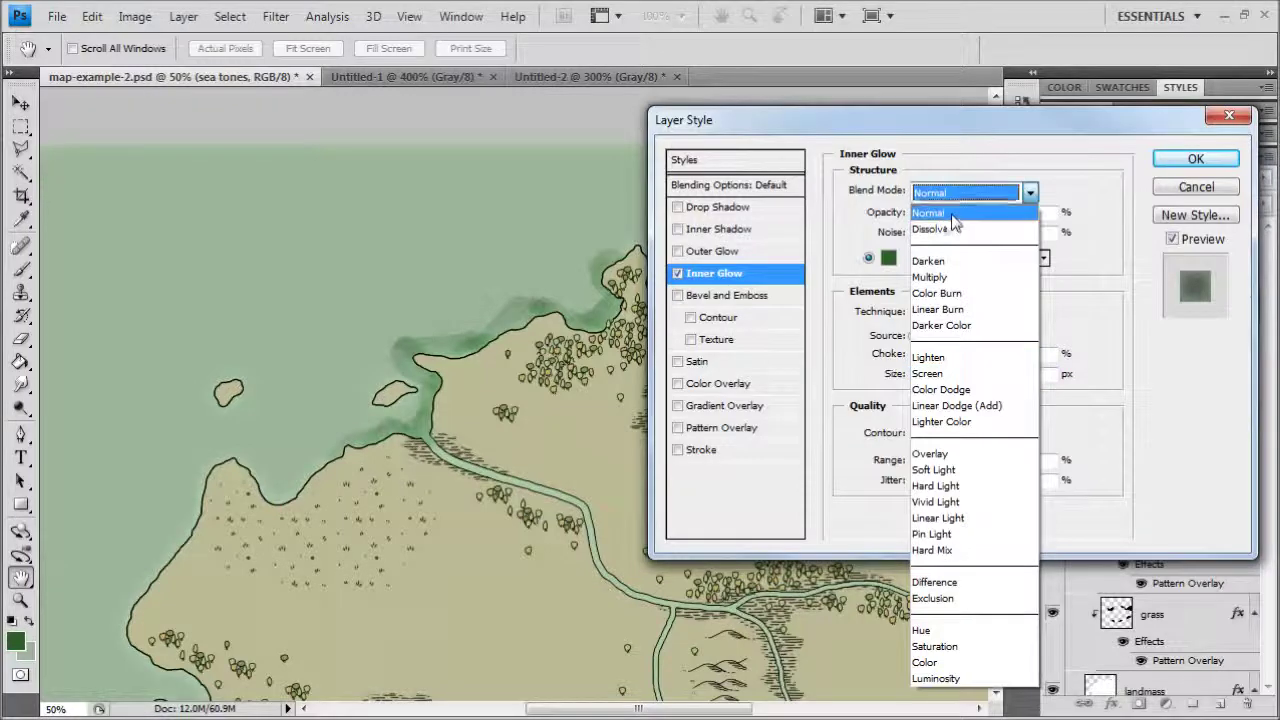
{"action": "left_click", "coordinate": [962, 213]}
{"action": "left_click_drag", "start_coordinate": [933, 374], "coordinate": [931, 374]}
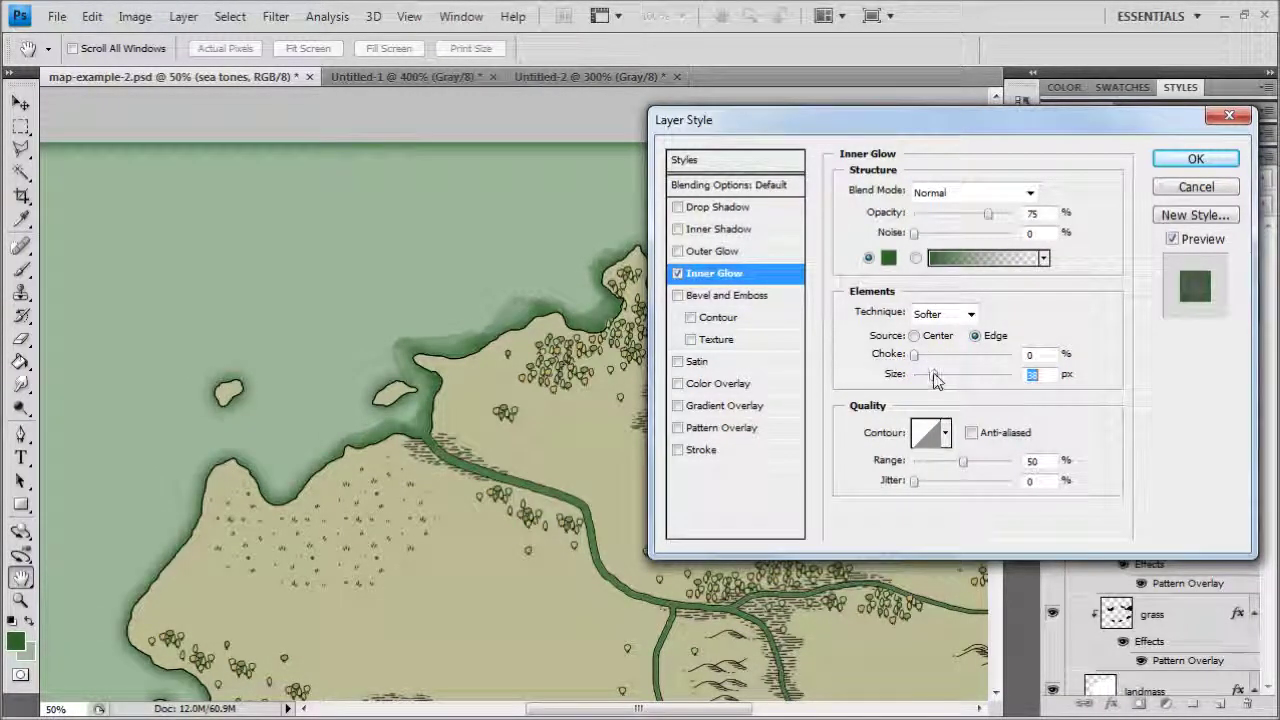
{"action": "left_click", "coordinate": [1195, 158]}
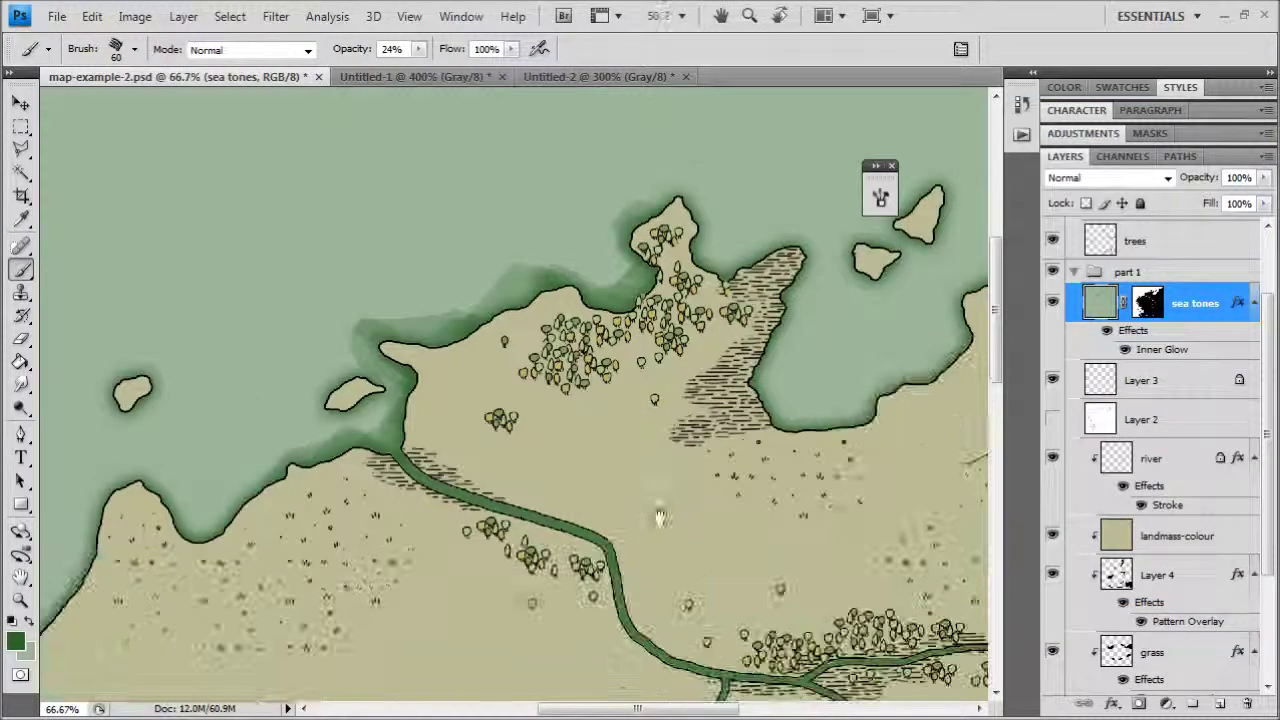
Step: Paint translucent dark green shading along the southern shore of the bay east of the wooded headland
{"action": "left_click_drag", "start_coordinate": [660, 518], "coordinate": [586, 510]}
{"action": "key", "text": "ctrl+plus"}
{"action": "left_click_drag", "start_coordinate": [730, 486], "coordinate": [490, 580]}
{"action": "mouse_move", "coordinate": [505, 457]}
{"action": "left_mouse_down"}
{"action": "mouse_move", "coordinate": [445, 452]}
{"action": "mouse_move", "coordinate": [465, 505]}
{"action": "mouse_move", "coordinate": [520, 478]}
{"action": "left_mouse_up"}
{"action": "left_click_drag", "start_coordinate": [620, 488], "coordinate": [525, 498]}
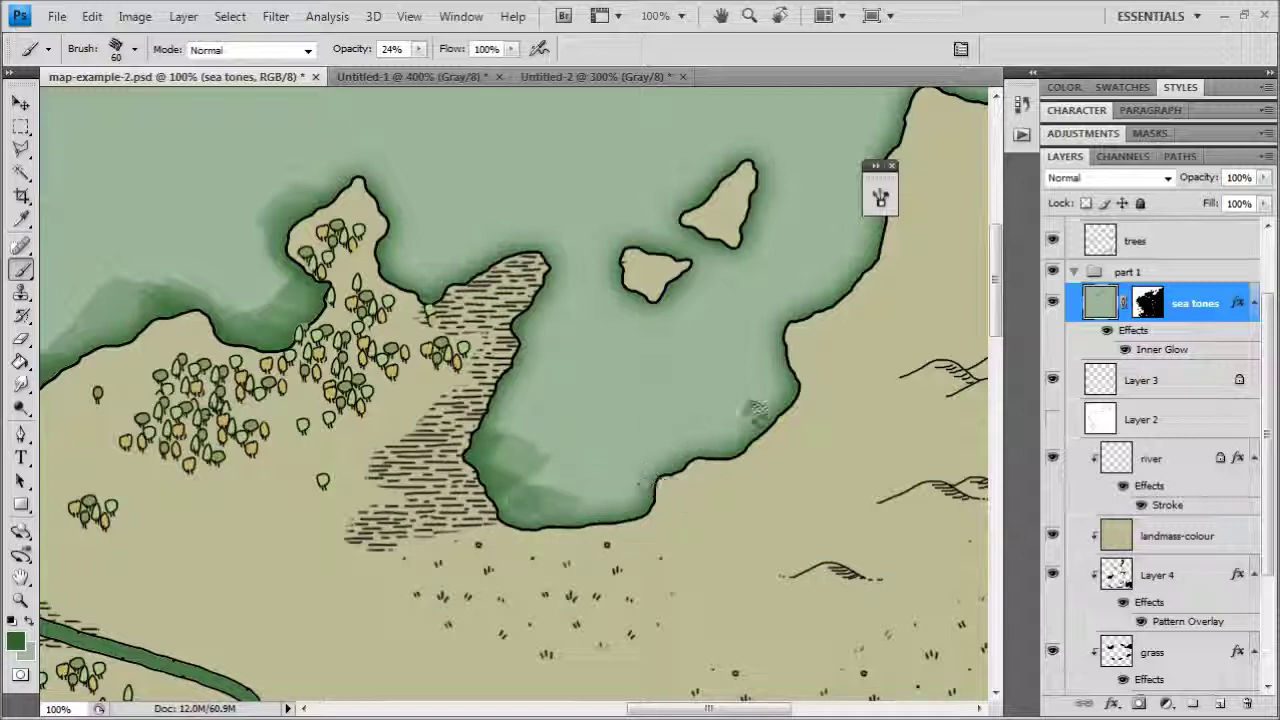
{"action": "left_click_drag", "start_coordinate": [745, 455], "coordinate": [756, 416]}
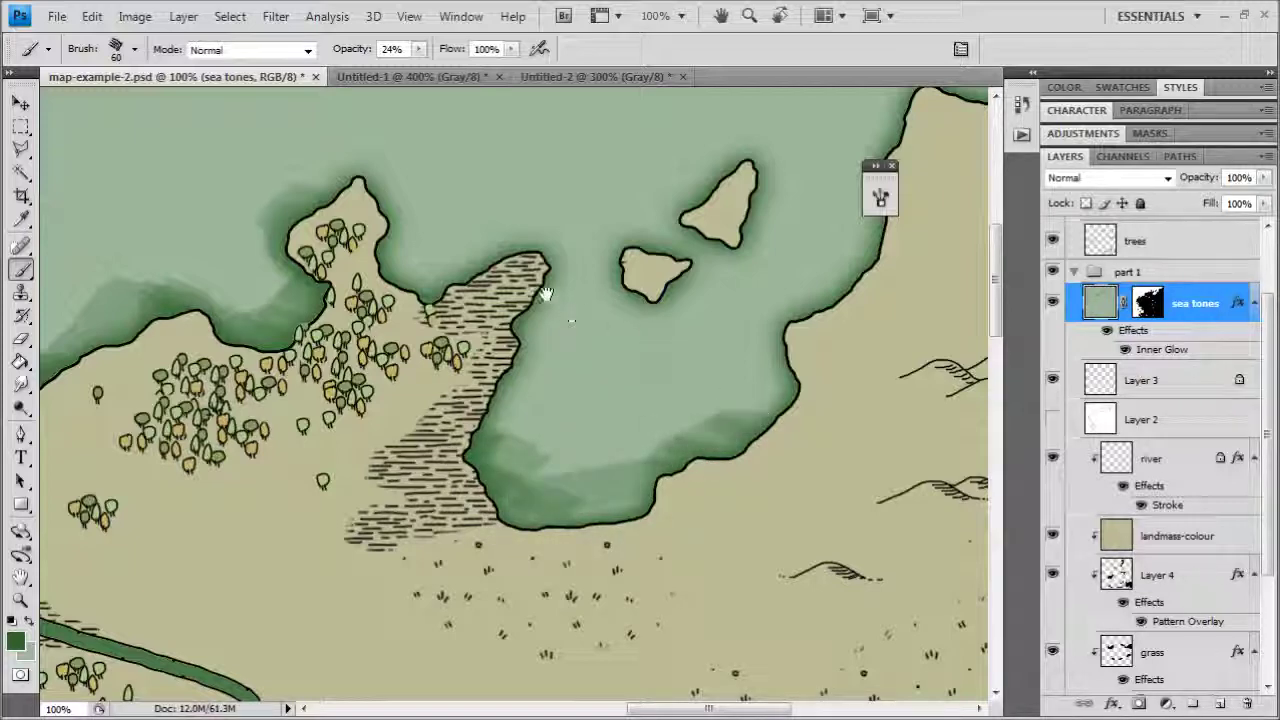
Step: Darken the sea around the wooded headland's tip and western side at 24% brush opacity, adding a dab offshore
{"action": "left_click_drag", "start_coordinate": [545, 293], "coordinate": [623, 329]}
{"action": "mouse_move", "coordinate": [483, 260]}
{"action": "left_mouse_down"}
{"action": "mouse_move", "coordinate": [529, 299]}
{"action": "mouse_move", "coordinate": [438, 245]}
{"action": "mouse_move", "coordinate": [394, 302]}
{"action": "left_mouse_up"}
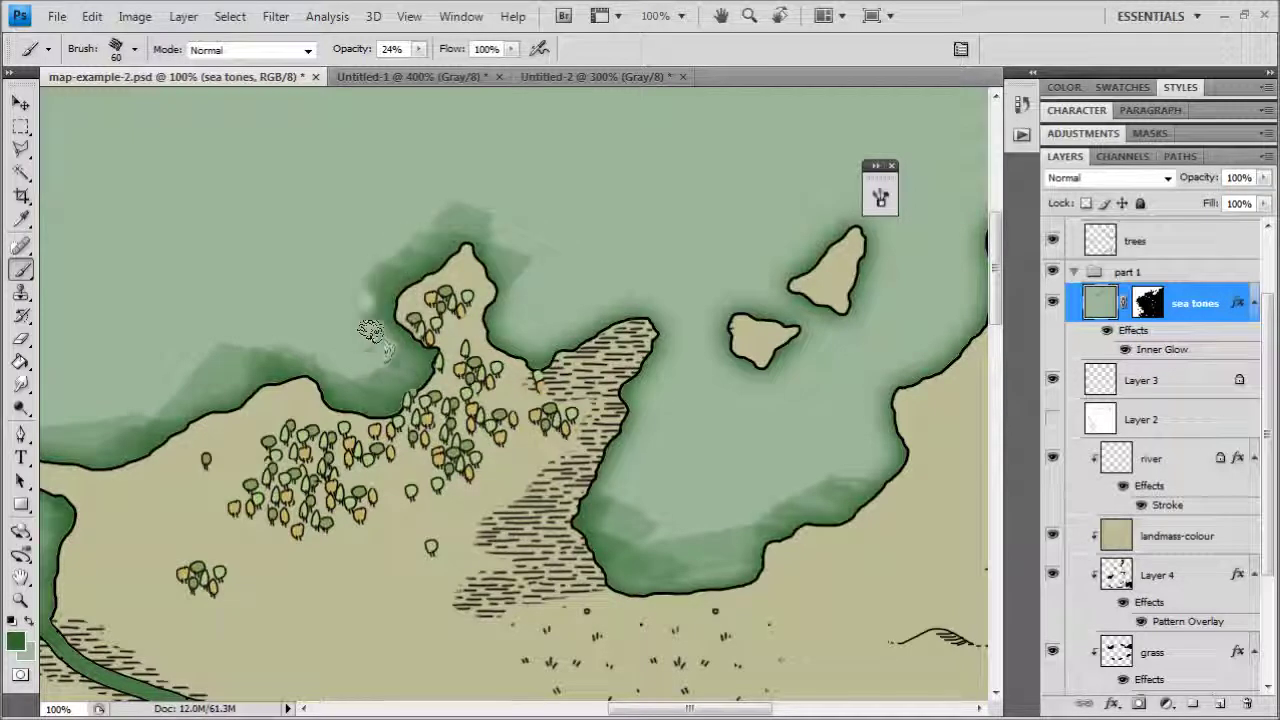
{"action": "left_click_drag", "start_coordinate": [383, 380], "coordinate": [377, 305]}
{"action": "left_click", "coordinate": [295, 298]}
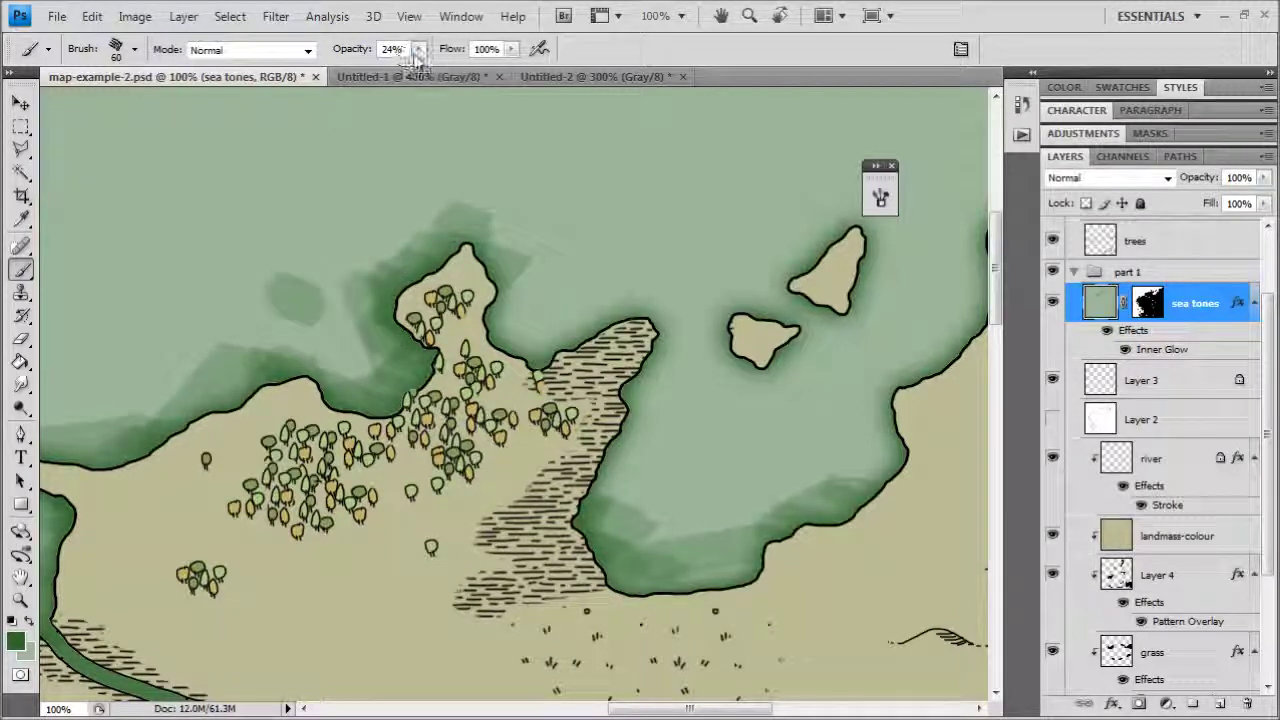
Step: Lower the brush opacity to 9% and paint faint shading off the coast west of the wooded headland
{"action": "left_click", "coordinate": [418, 52]}
{"action": "left_click_drag", "start_coordinate": [415, 62], "coordinate": [398, 62]}
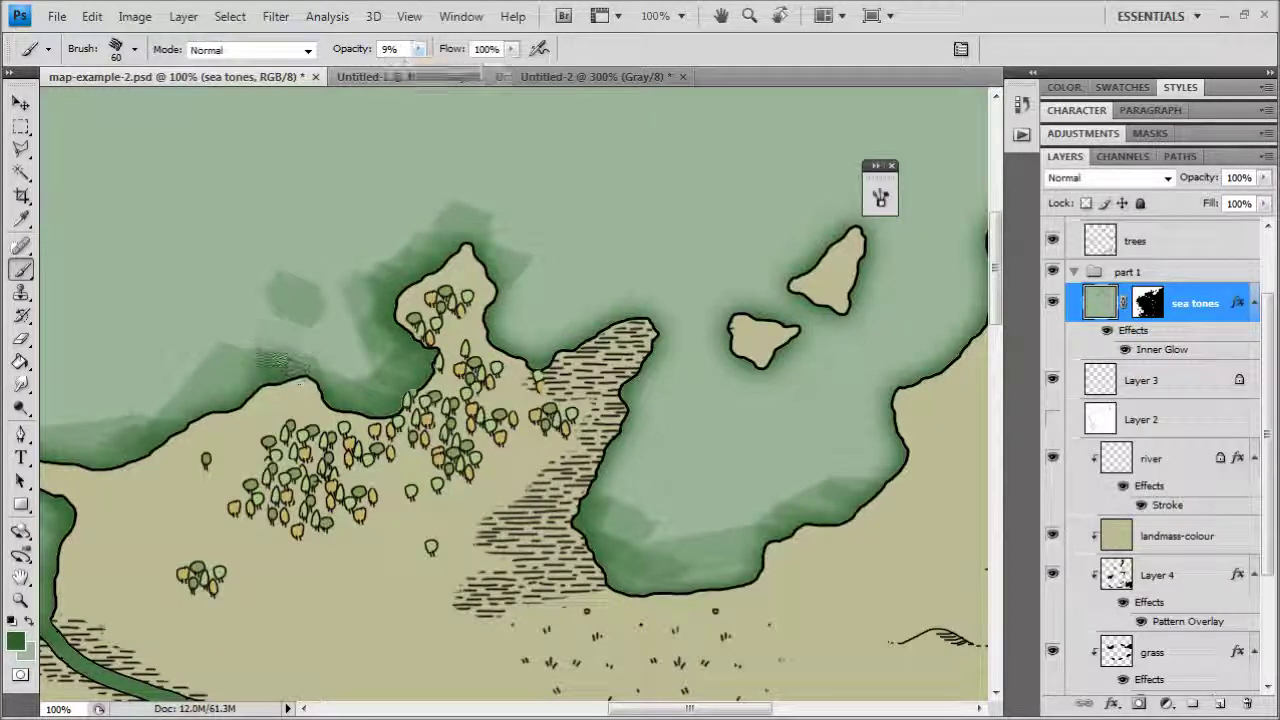
{"action": "left_click_drag", "start_coordinate": [180, 362], "coordinate": [240, 362]}
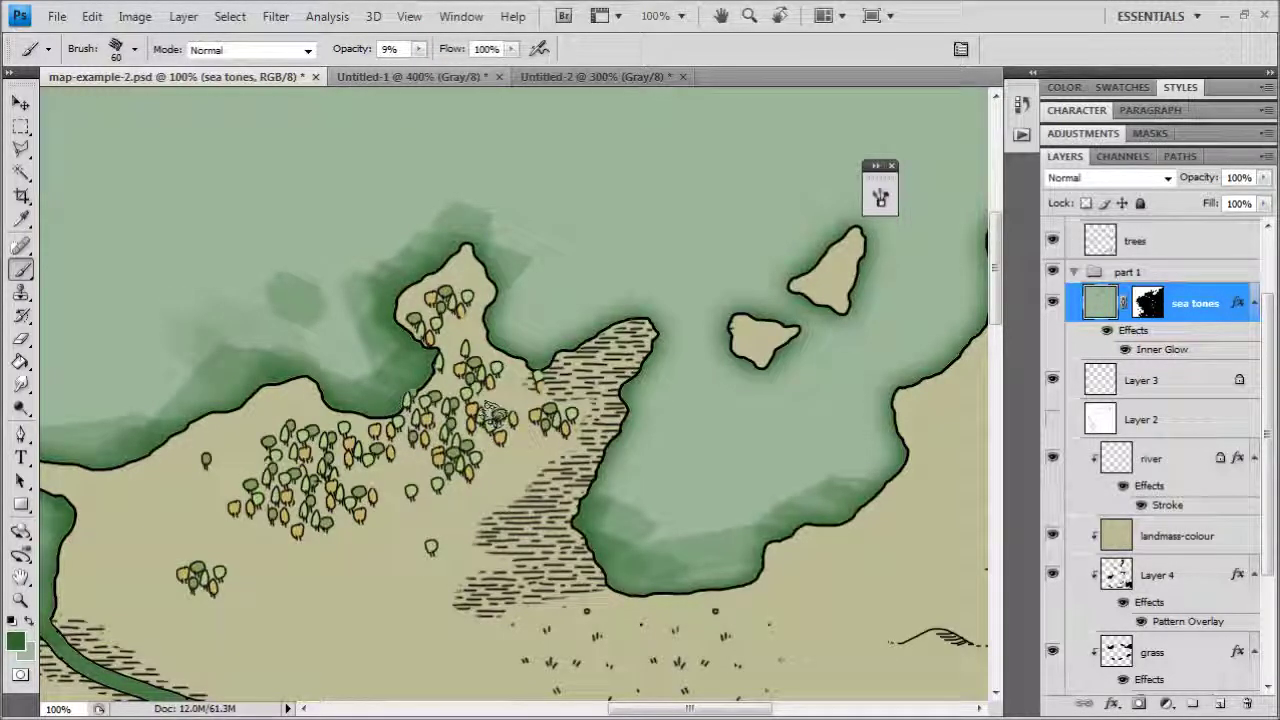
Step: Revert the document to the last Brush Tool history state, undoing the accidental layer move
{"action": "key", "text": "ctrl+minus"}
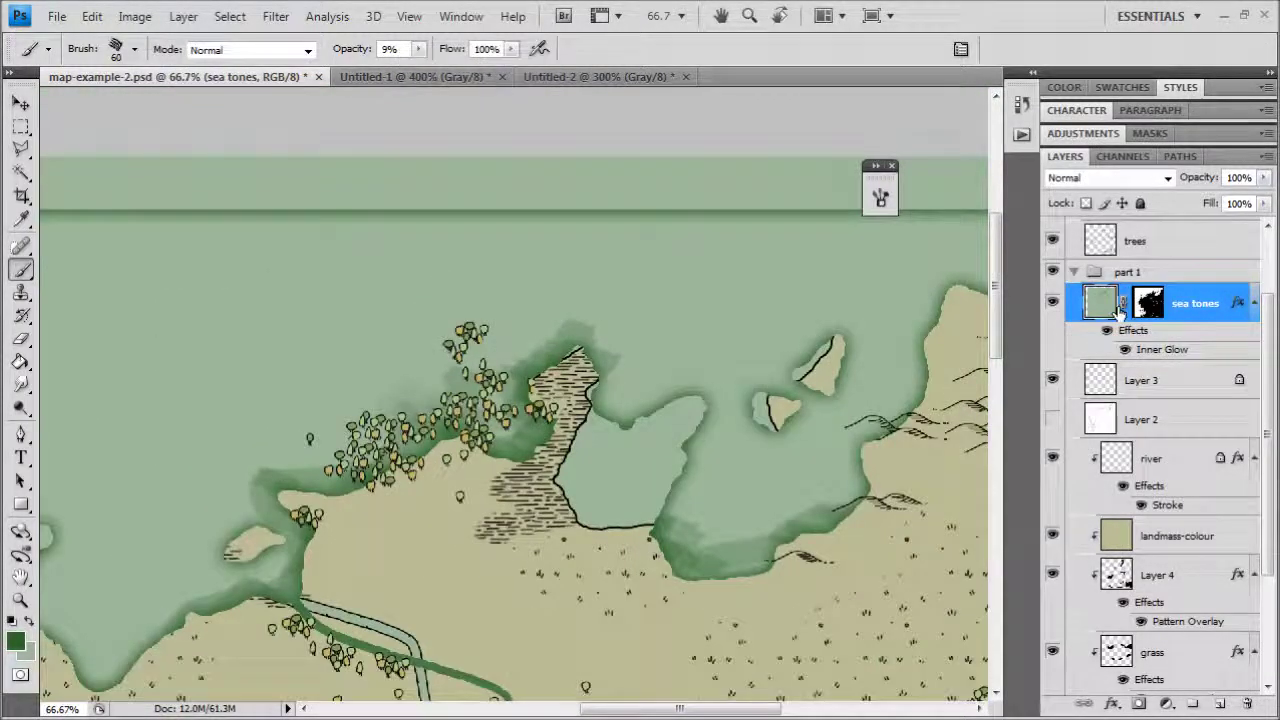
{"action": "key", "text": "ctrl+minus"}
{"action": "key", "text": "ctrl+minus"}
{"action": "key", "text": "ctrl+minus"}
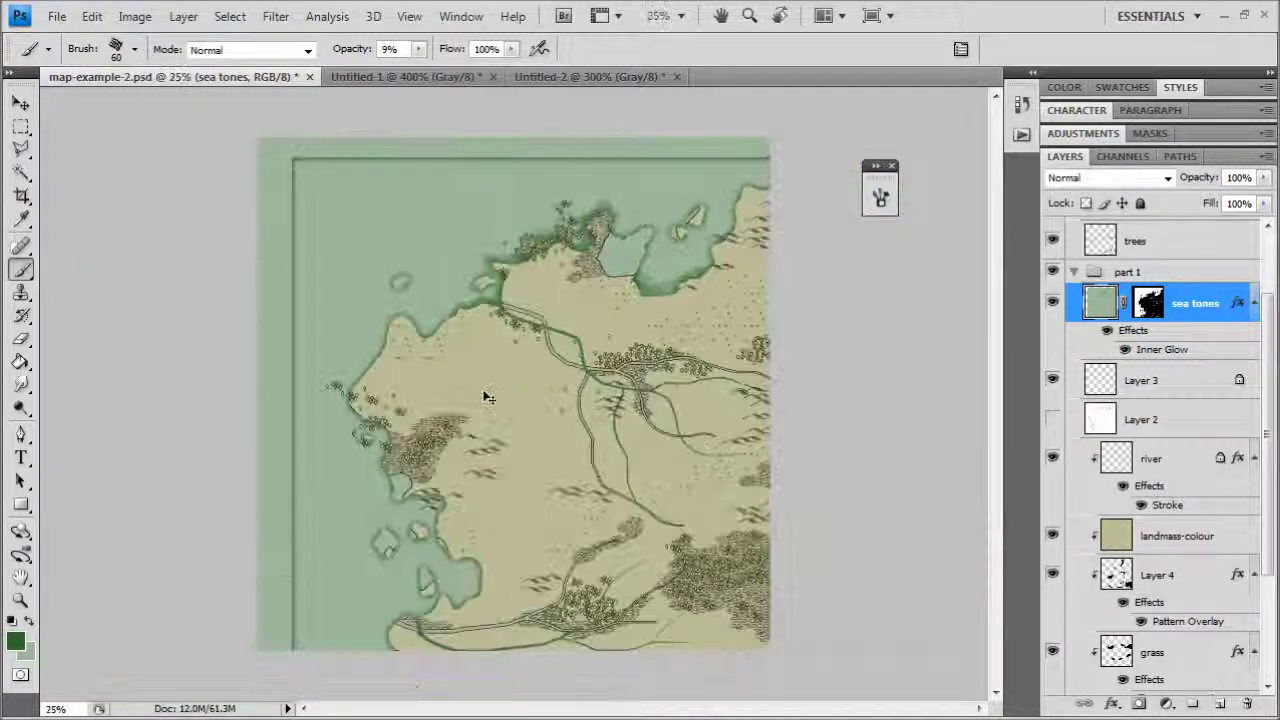
{"action": "key", "text": "ctrl+plus"}
{"action": "left_click", "coordinate": [461, 16]}
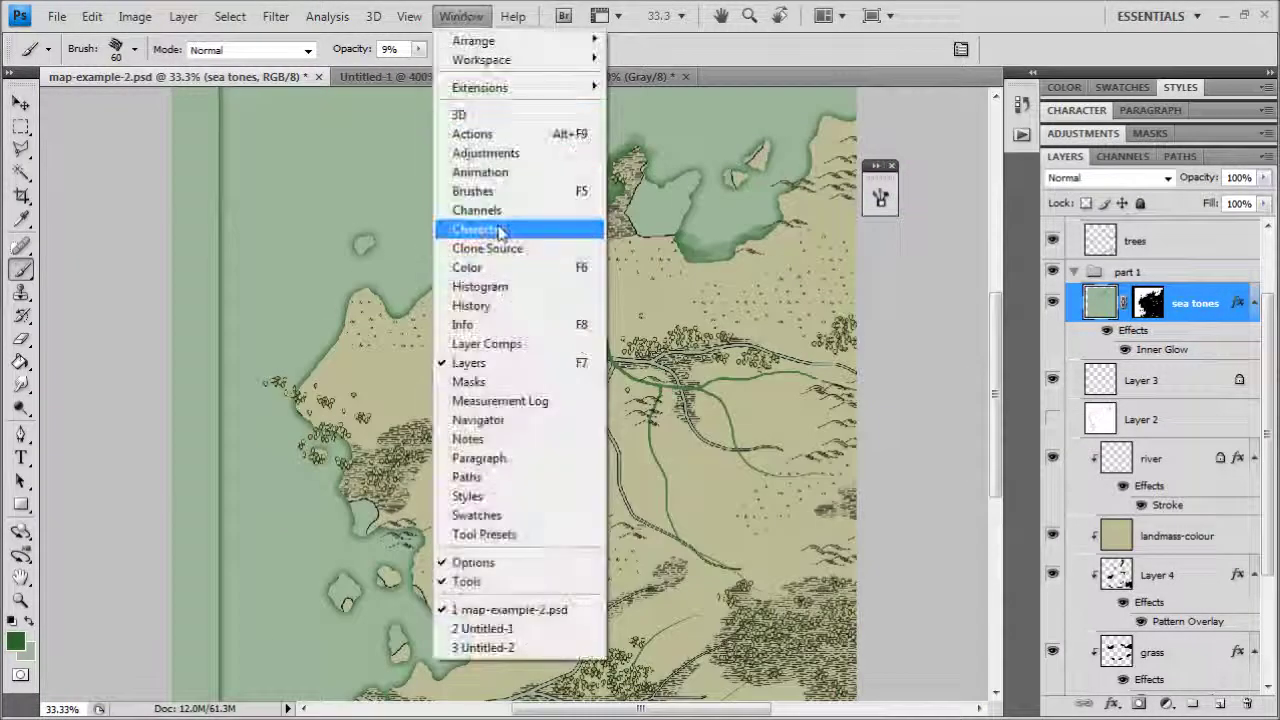
{"action": "left_click", "coordinate": [480, 305]}
{"action": "left_click", "coordinate": [880, 507]}
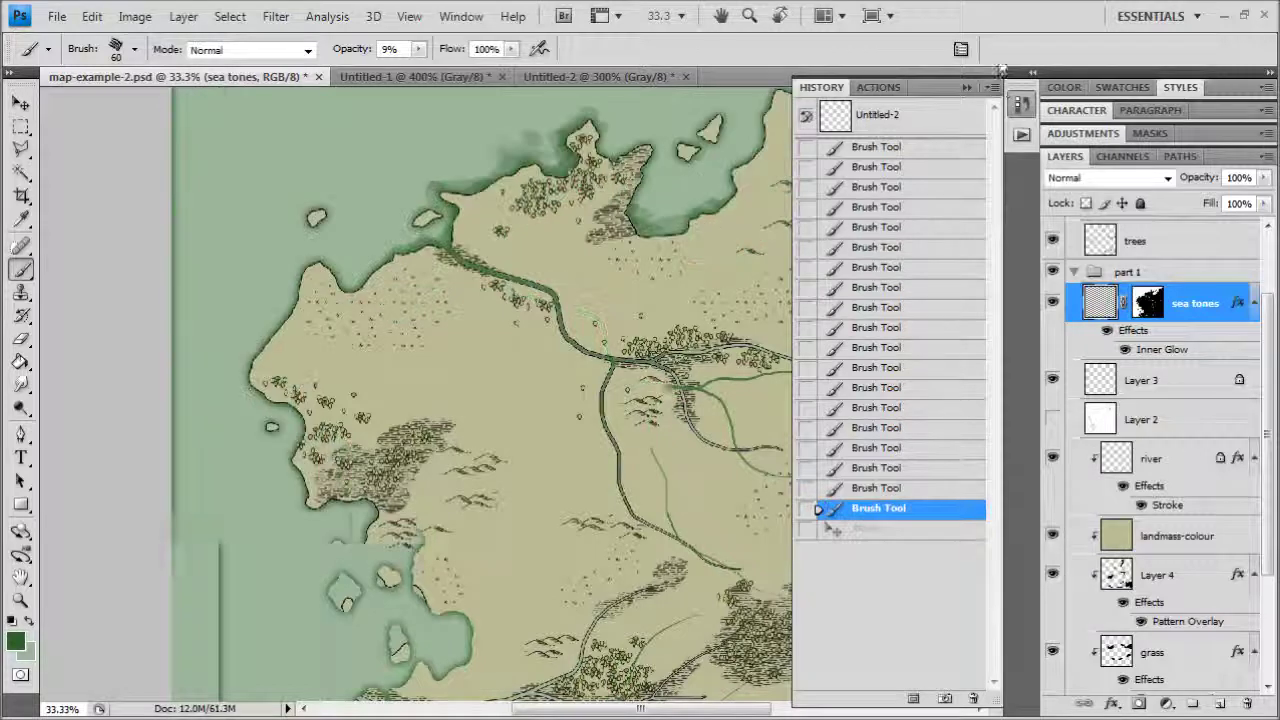
{"action": "left_click", "coordinate": [966, 87]}
Step: Paint faint 9% opacity shading around the eastern bay and along the northeastern coast to the map's edge
{"action": "left_click_drag", "start_coordinate": [409, 343], "coordinate": [336, 449]}
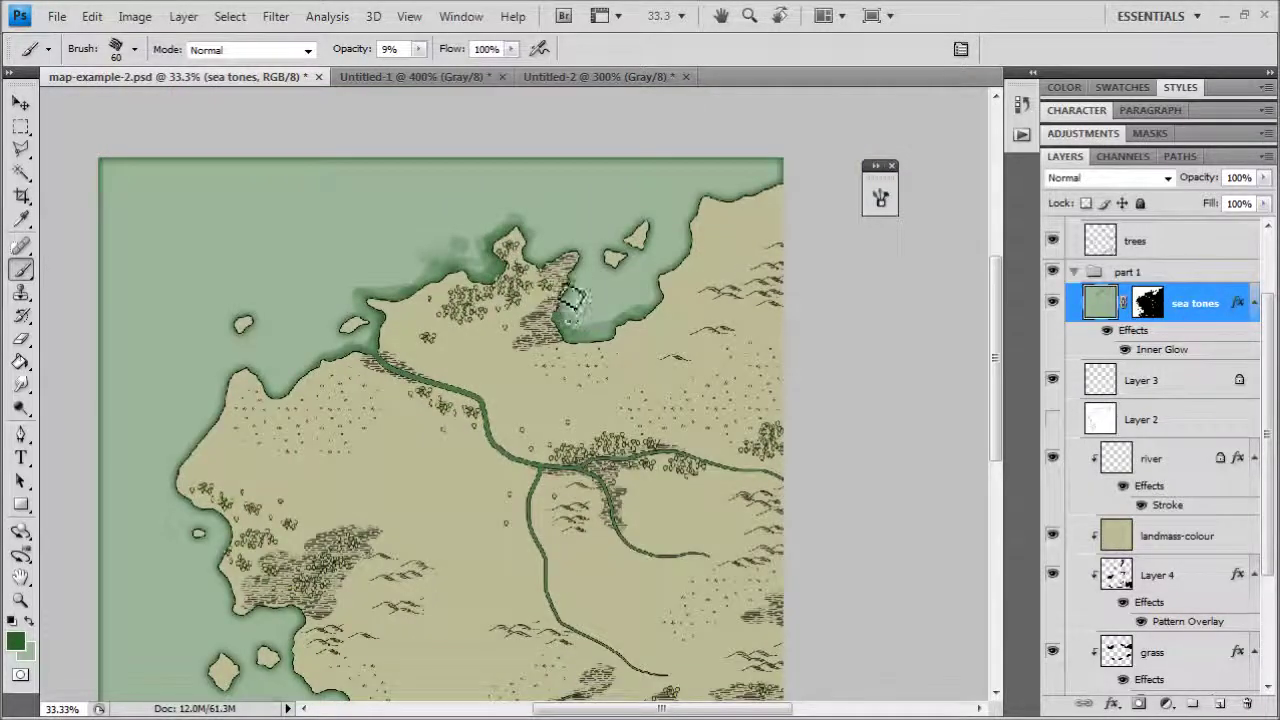
{"action": "left_click_drag", "start_coordinate": [580, 272], "coordinate": [586, 246]}
{"action": "left_click_drag", "start_coordinate": [678, 302], "coordinate": [660, 296]}
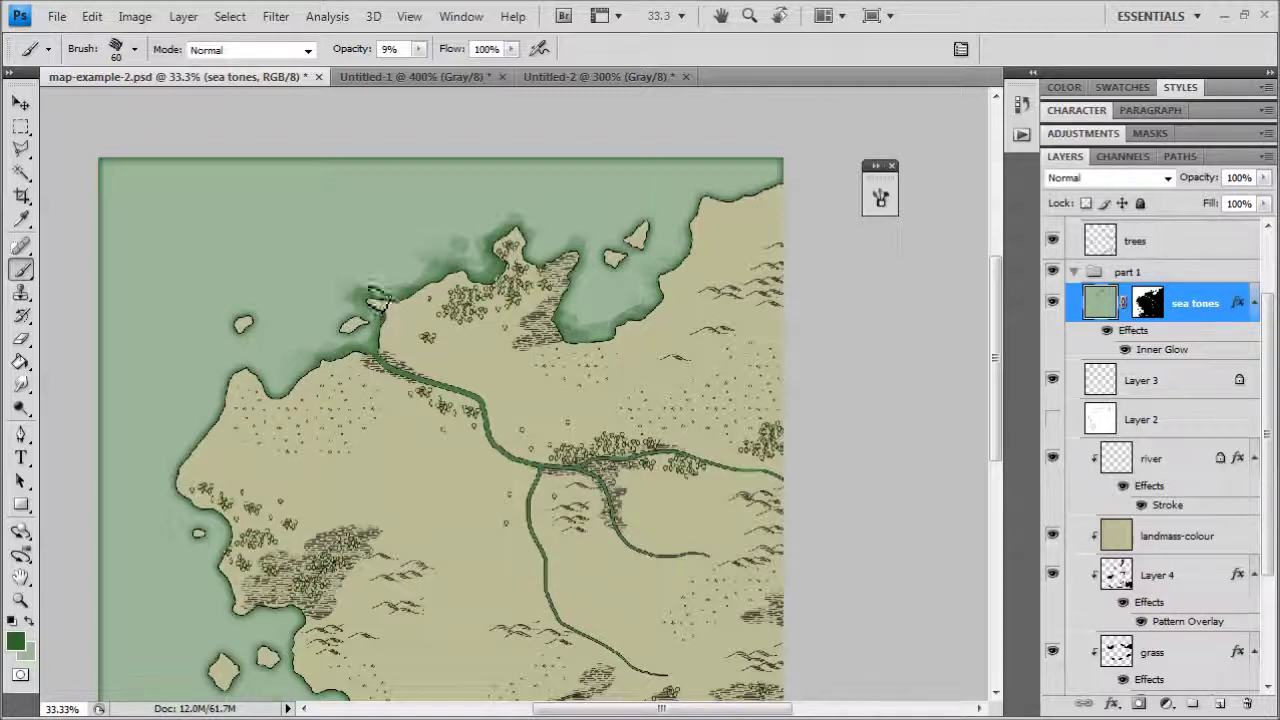
{"action": "mouse_move", "coordinate": [677, 235]}
{"action": "left_mouse_down"}
{"action": "mouse_move", "coordinate": [692, 194]}
{"action": "mouse_move", "coordinate": [716, 213]}
{"action": "left_mouse_up"}
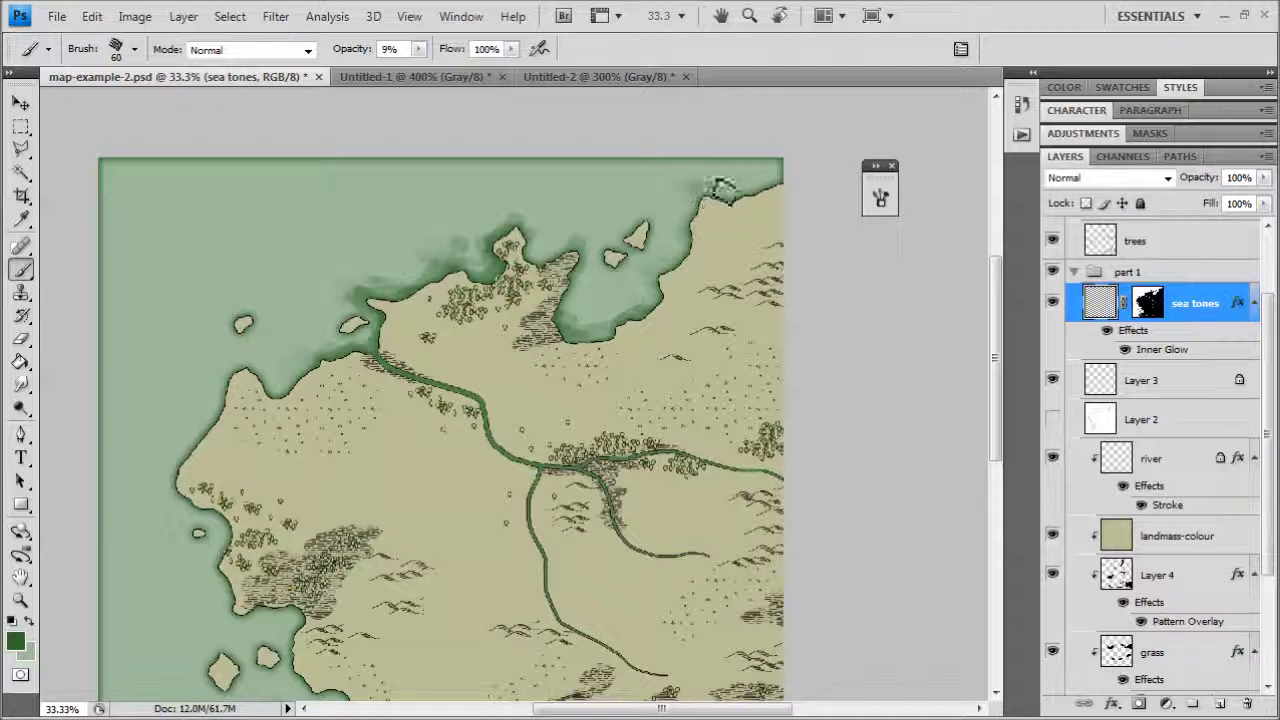
{"action": "left_click_drag", "start_coordinate": [781, 180], "coordinate": [796, 183]}
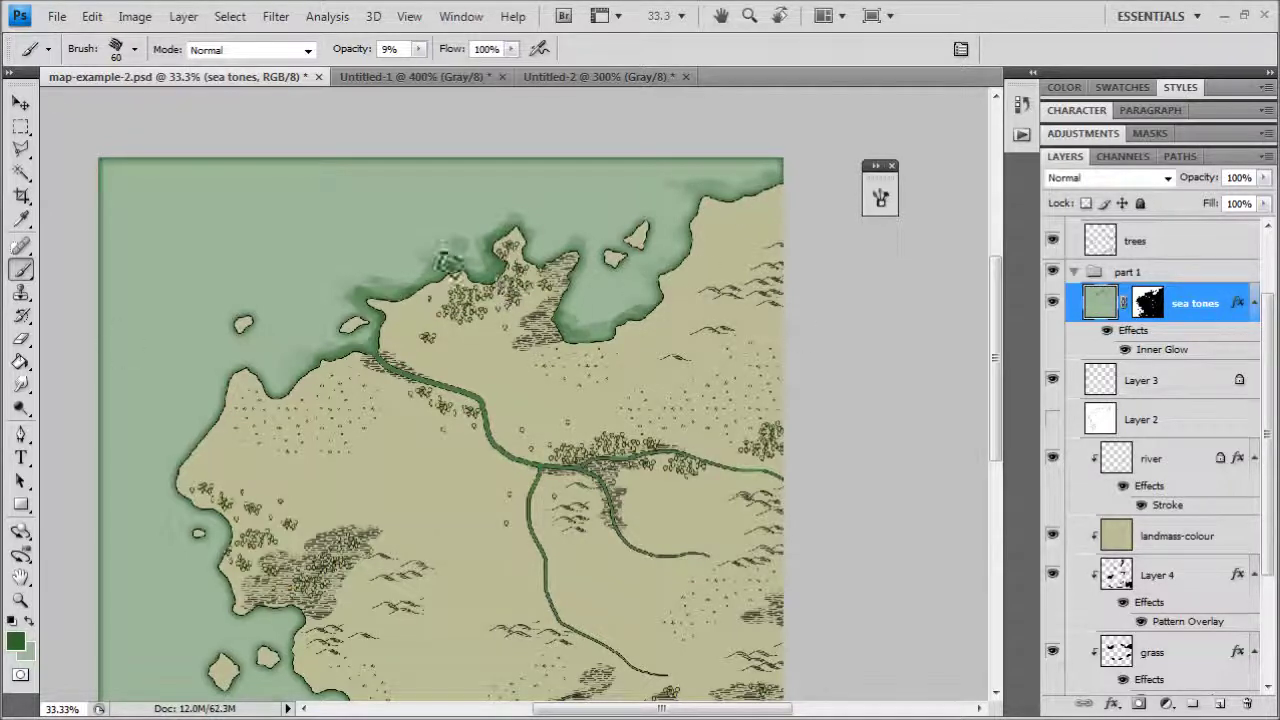
Step: Set the brush opacity to 16% and build up shading along the northern coast, around the headland and in the eastern bay
{"action": "key", "text": "ctrl+plus"}
{"action": "left_click", "coordinate": [419, 49]}
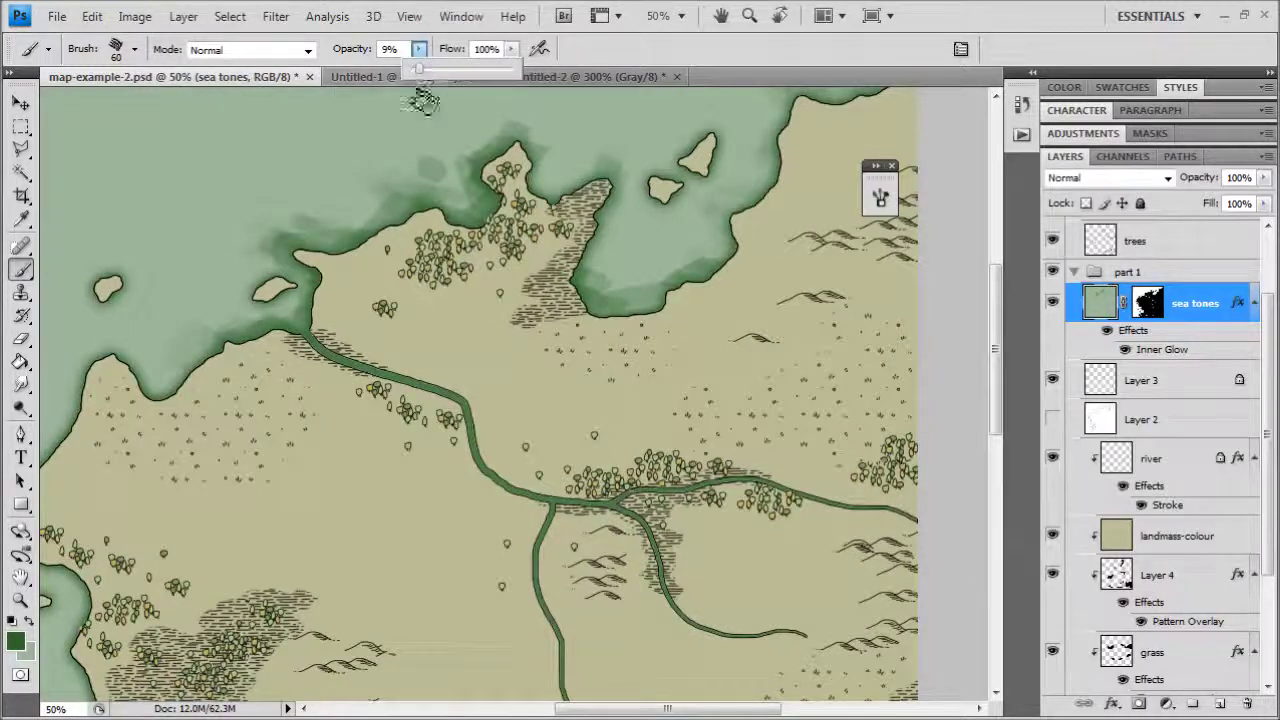
{"action": "left_click", "coordinate": [427, 71]}
{"action": "left_click", "coordinate": [356, 212]}
{"action": "left_click_drag", "start_coordinate": [335, 256], "coordinate": [310, 257]}
{"action": "mouse_move", "coordinate": [560, 162]}
{"action": "left_mouse_down"}
{"action": "mouse_move", "coordinate": [493, 140]}
{"action": "mouse_move", "coordinate": [488, 156]}
{"action": "left_mouse_up"}
{"action": "left_click_drag", "start_coordinate": [365, 320], "coordinate": [345, 337]}
{"action": "left_click_drag", "start_coordinate": [529, 268], "coordinate": [474, 361]}
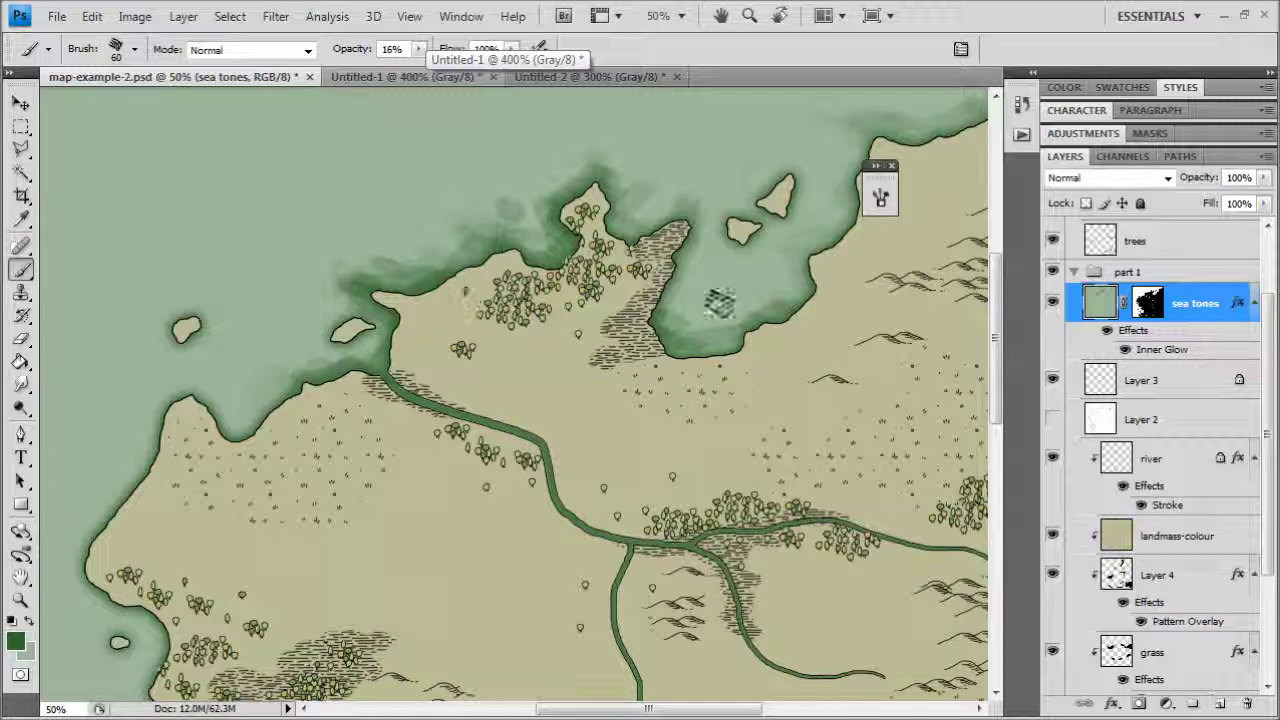
{"action": "left_click_drag", "start_coordinate": [567, 180], "coordinate": [654, 241]}
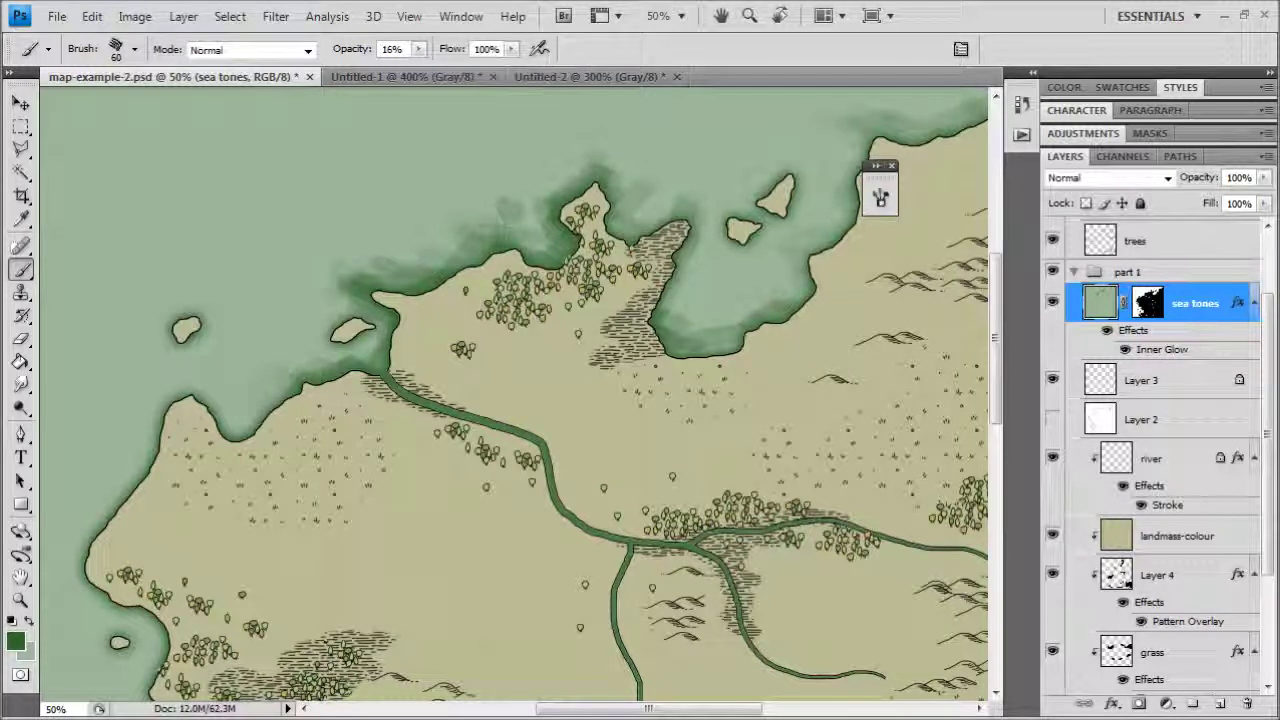
Step: Extend the dark green shading down the western coast, around its islands and across the southwestern sea
{"action": "key", "text": "ctrl+minus"}
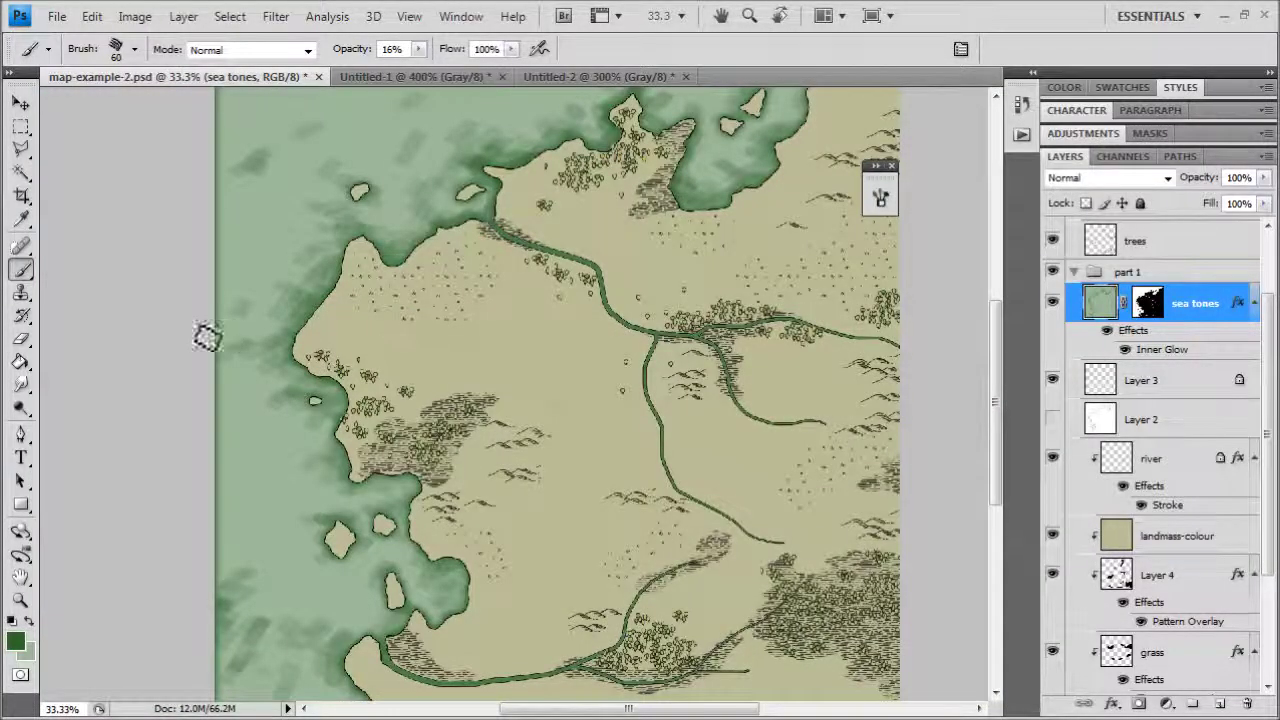
{"action": "left_click_drag", "start_coordinate": [474, 414], "coordinate": [578, 328]}
{"action": "key", "text": "ctrl+plus"}
{"action": "key", "text": "ctrl+plus"}
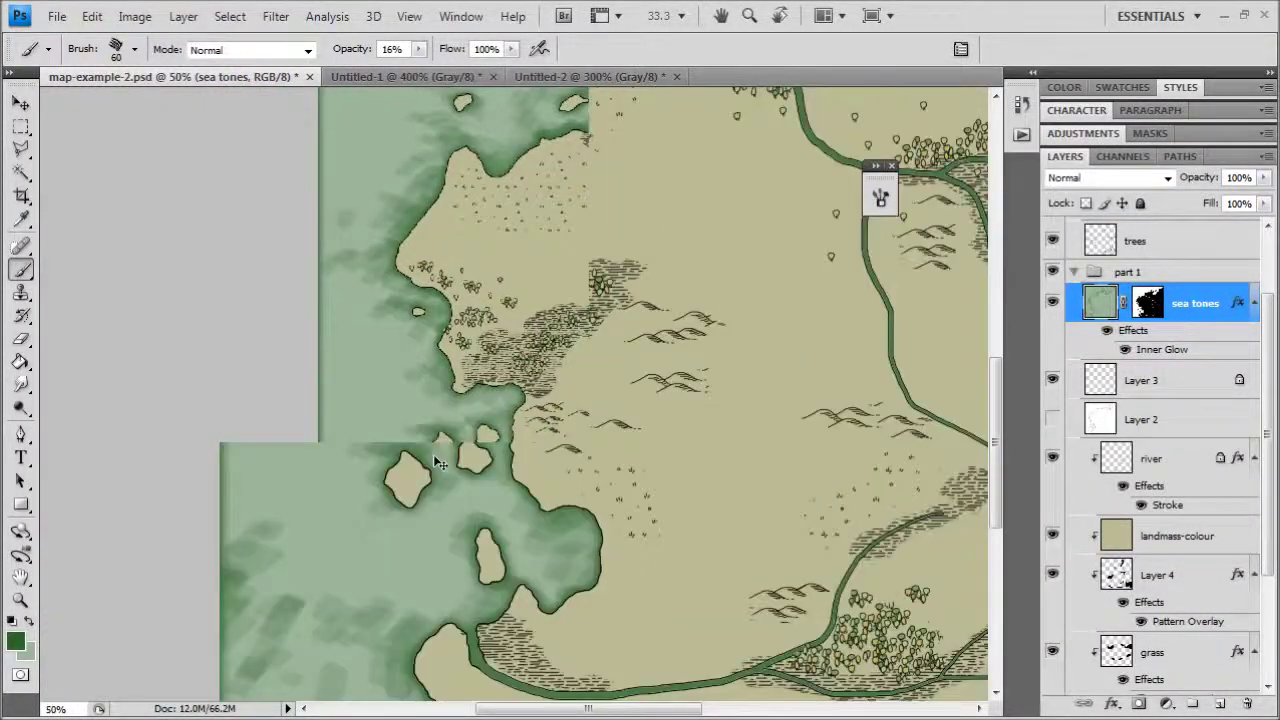
{"action": "left_click_drag", "start_coordinate": [497, 481], "coordinate": [491, 457]}
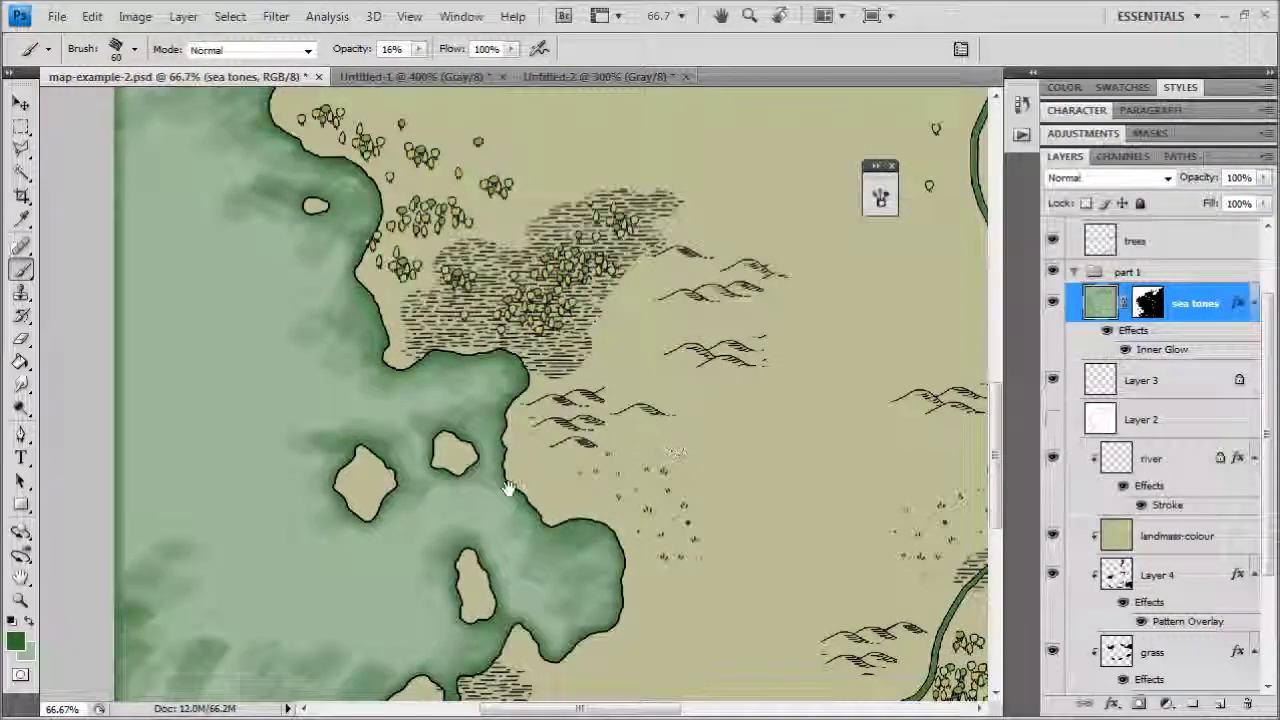
{"action": "left_click_drag", "start_coordinate": [508, 486], "coordinate": [689, 343]}
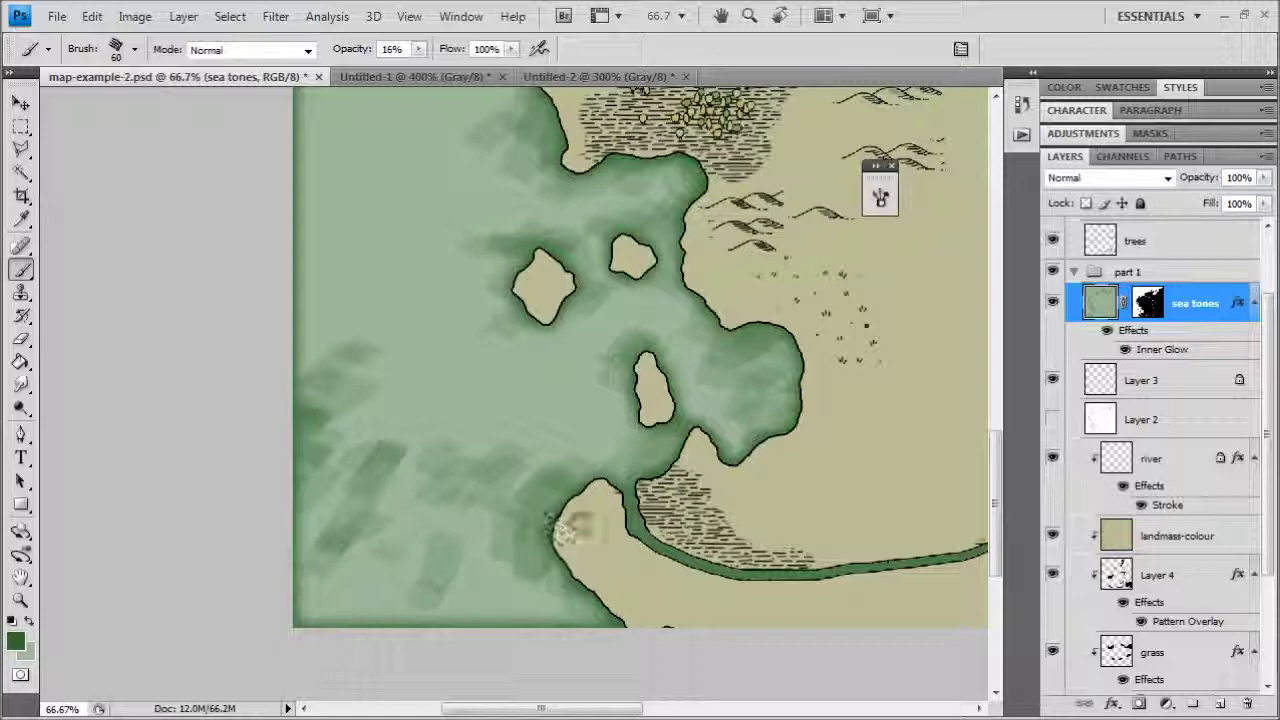
Step: Deepen the shading along the shores of the small southwestern bay and the adjoining western coast
{"action": "scroll", "coordinate": [486, 486], "scroll_direction": "up", "scroll_amount": 3}
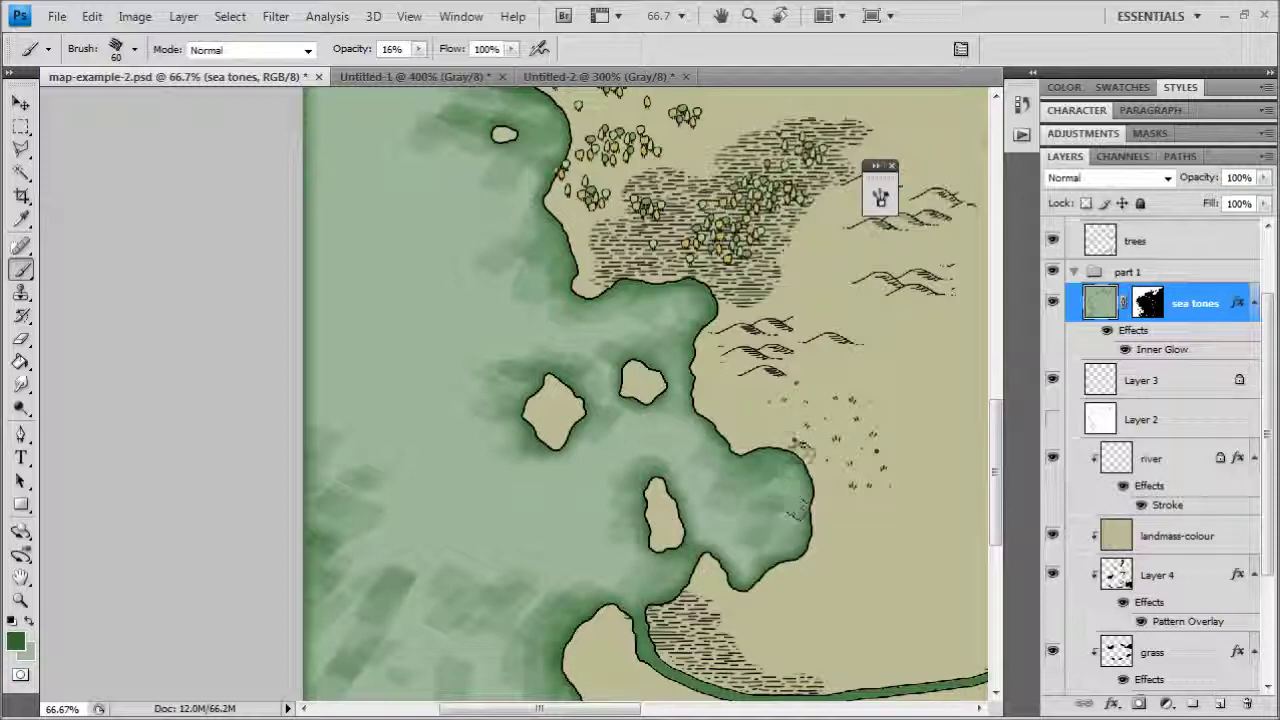
{"action": "mouse_move", "coordinate": [785, 525]}
{"action": "left_mouse_down"}
{"action": "mouse_move", "coordinate": [790, 575]}
{"action": "mouse_move", "coordinate": [760, 580]}
{"action": "left_mouse_up"}
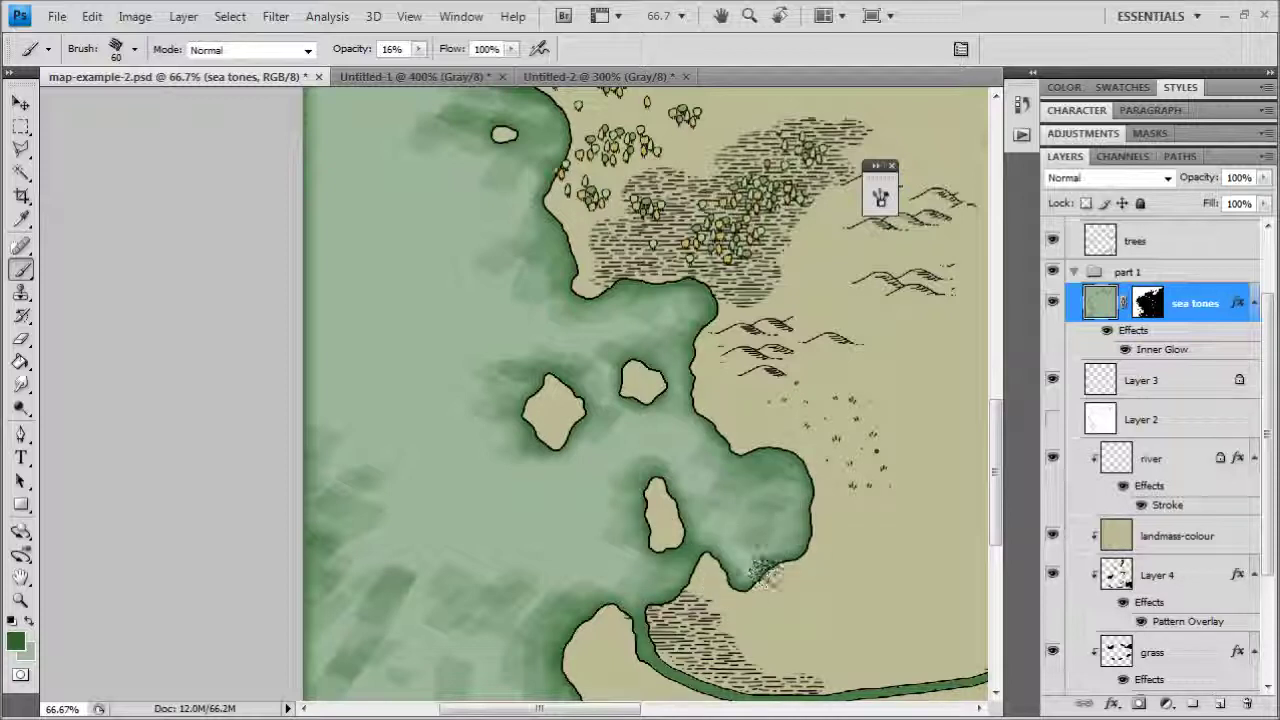
{"action": "left_click_drag", "start_coordinate": [753, 471], "coordinate": [743, 535]}
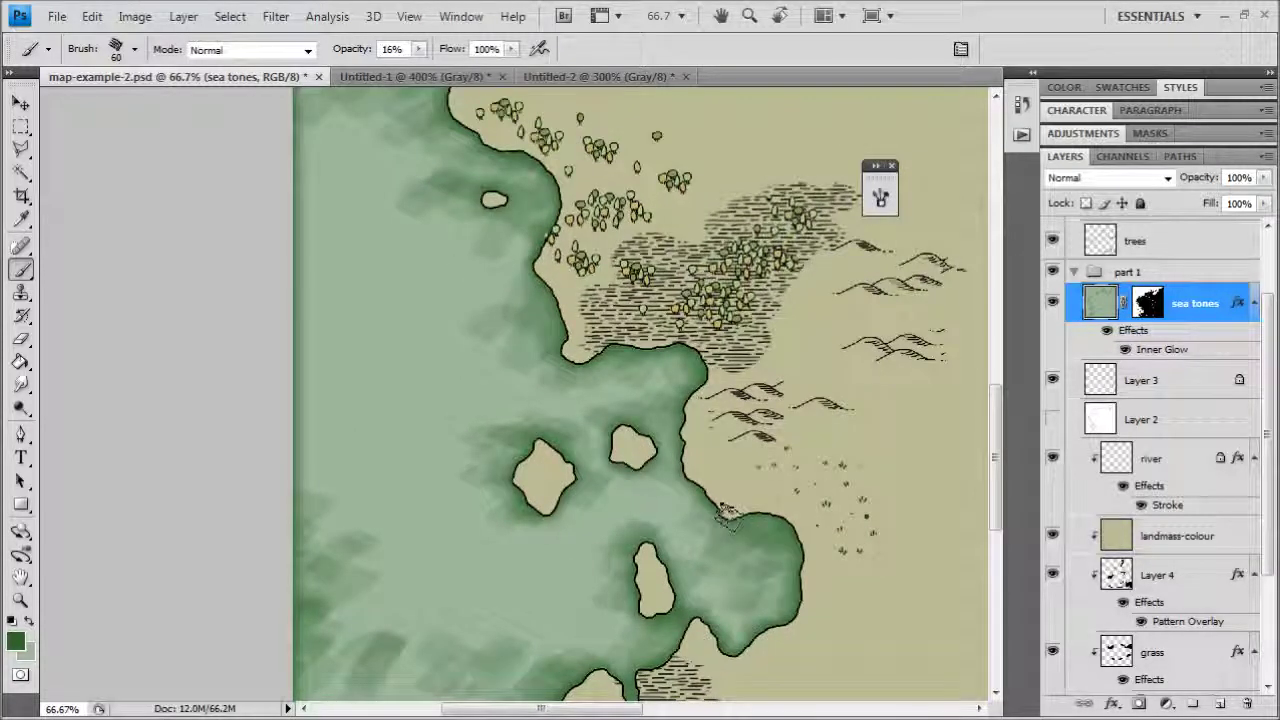
{"action": "left_click_drag", "start_coordinate": [357, 371], "coordinate": [332, 456]}
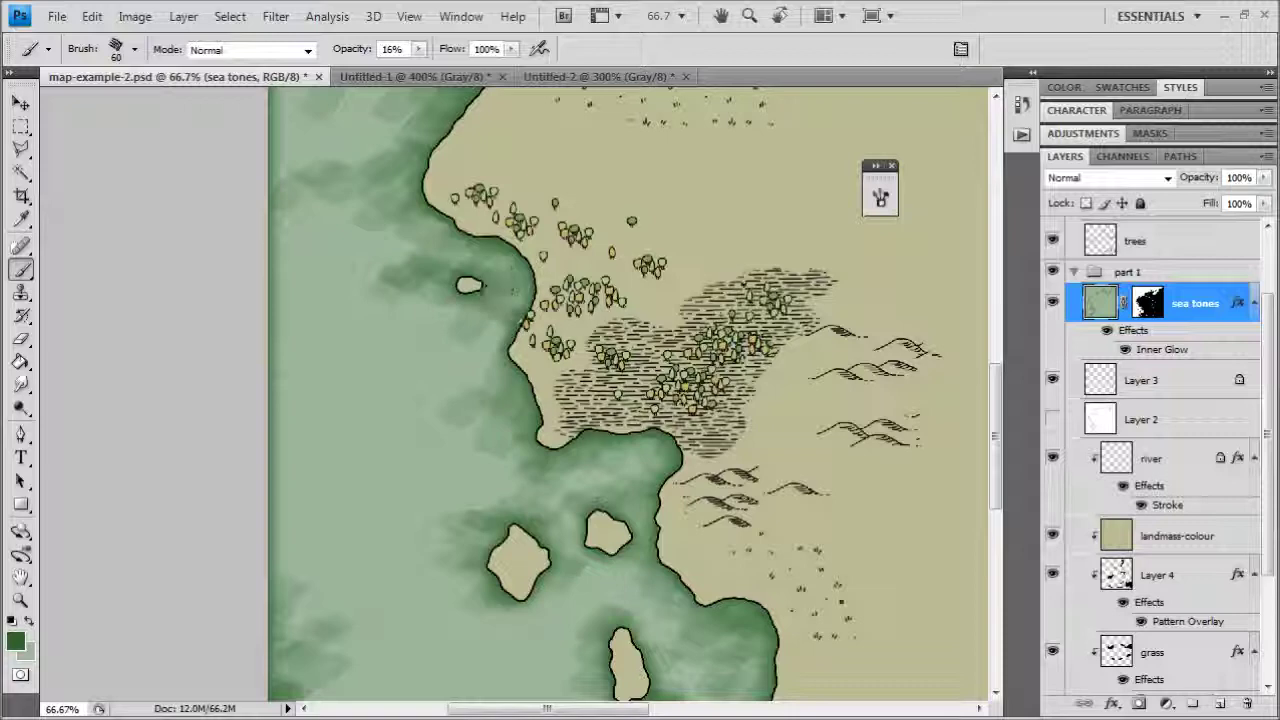
Step: Paint scattered translucent shading patches in the open sea near the map's northwestern corner and its edges
{"action": "key", "text": "ctrl+minus"}
{"action": "key", "text": "ctrl+minus"}
{"action": "left_click_drag", "start_coordinate": [651, 340], "coordinate": [474, 568]}
{"action": "key", "text": "ctrl+plus"}
{"action": "left_click_drag", "start_coordinate": [437, 234], "coordinate": [386, 363]}
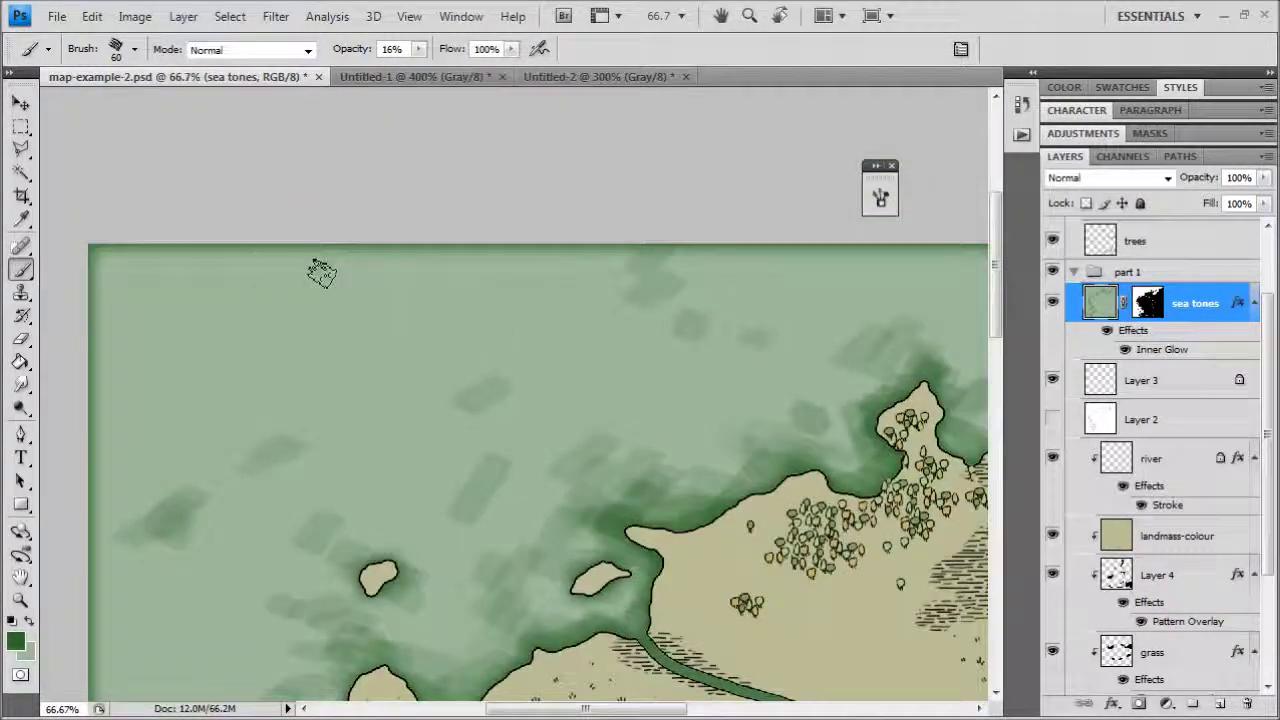
{"action": "key", "text": "ctrl+minus"}
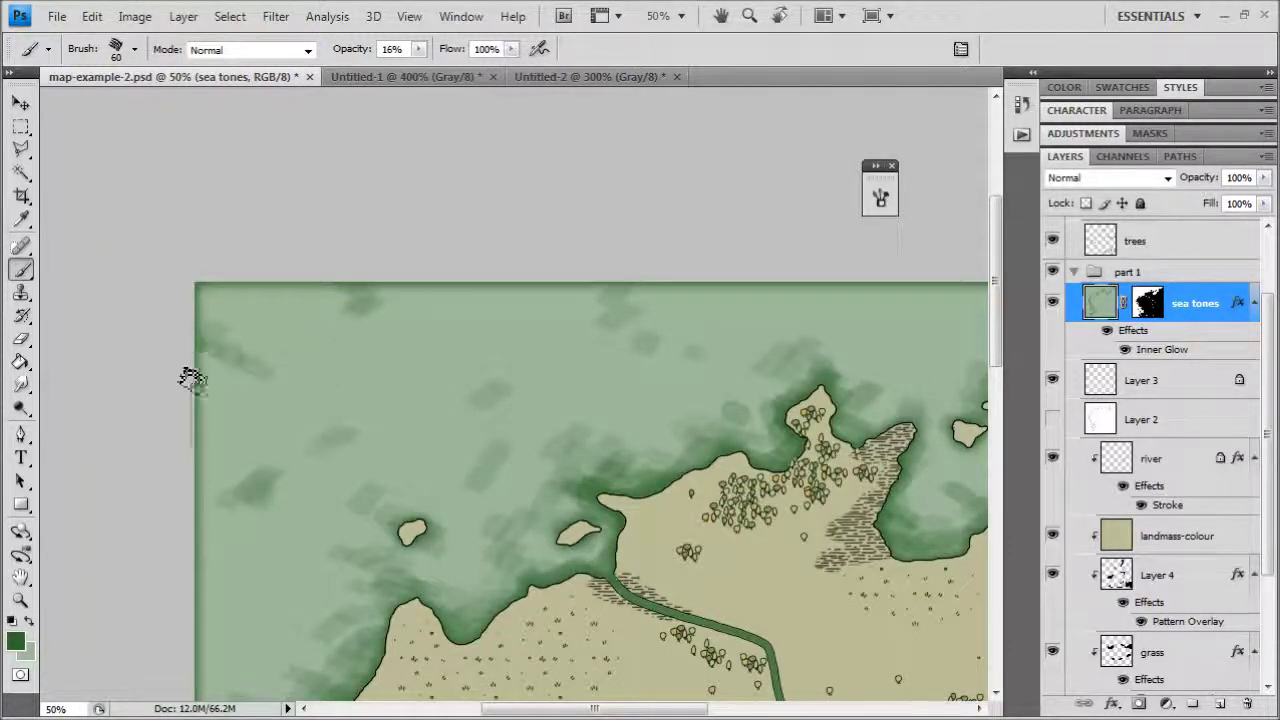
{"action": "left_click_drag", "start_coordinate": [509, 407], "coordinate": [416, 347]}
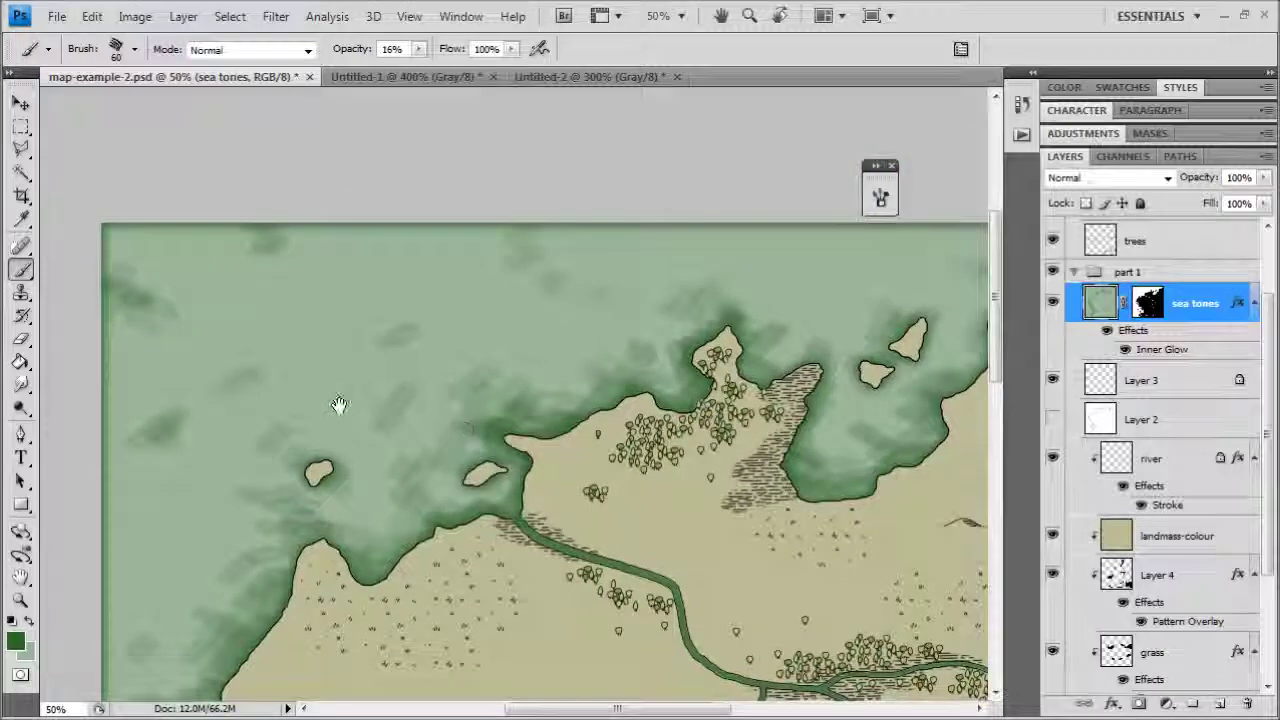
Step: Switch to the Smudge tool with the rough-textured 60 px brush
{"action": "key", "text": "ctrl+plus"}
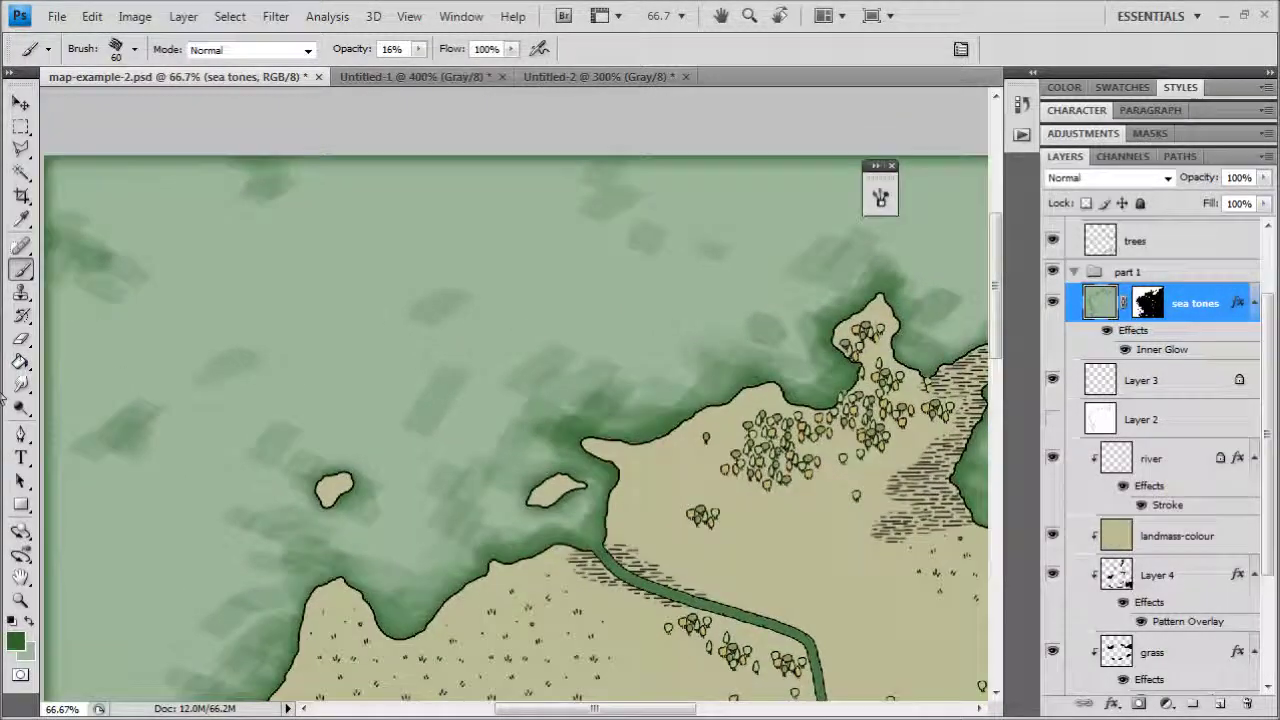
{"action": "left_click", "coordinate": [22, 385]}
{"action": "left_click", "coordinate": [136, 52]}
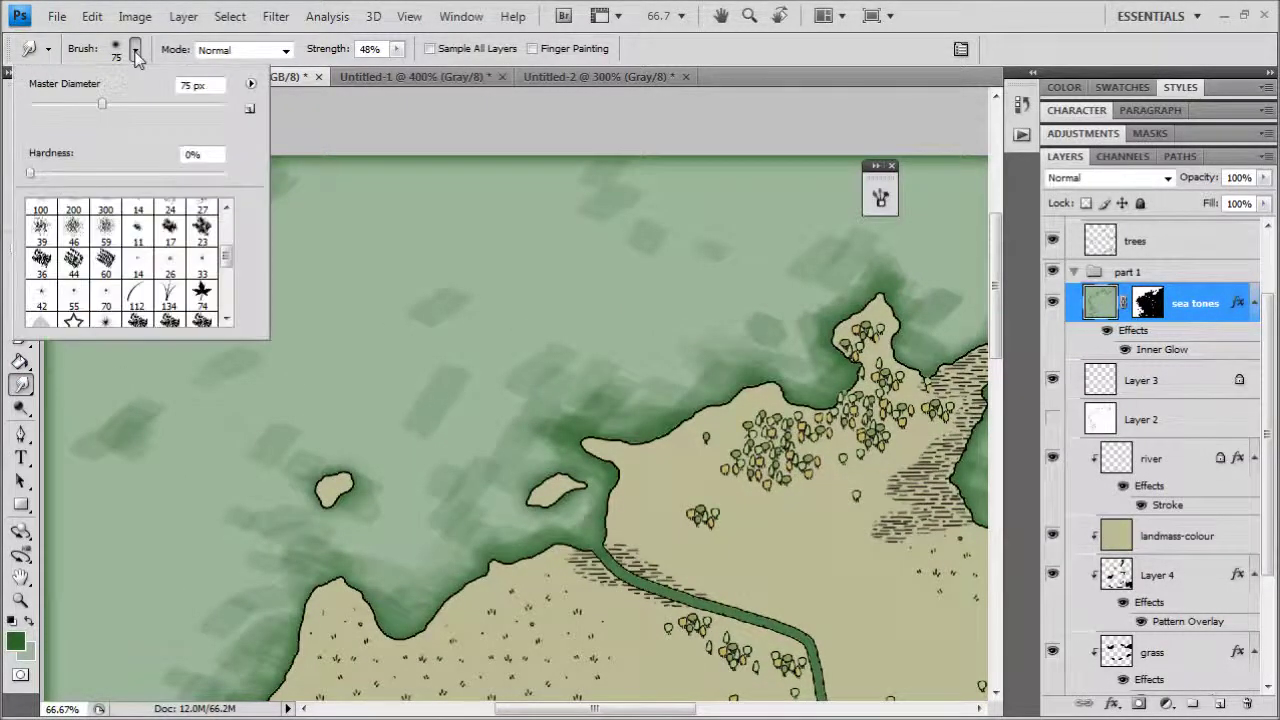
{"action": "left_click", "coordinate": [105, 258]}
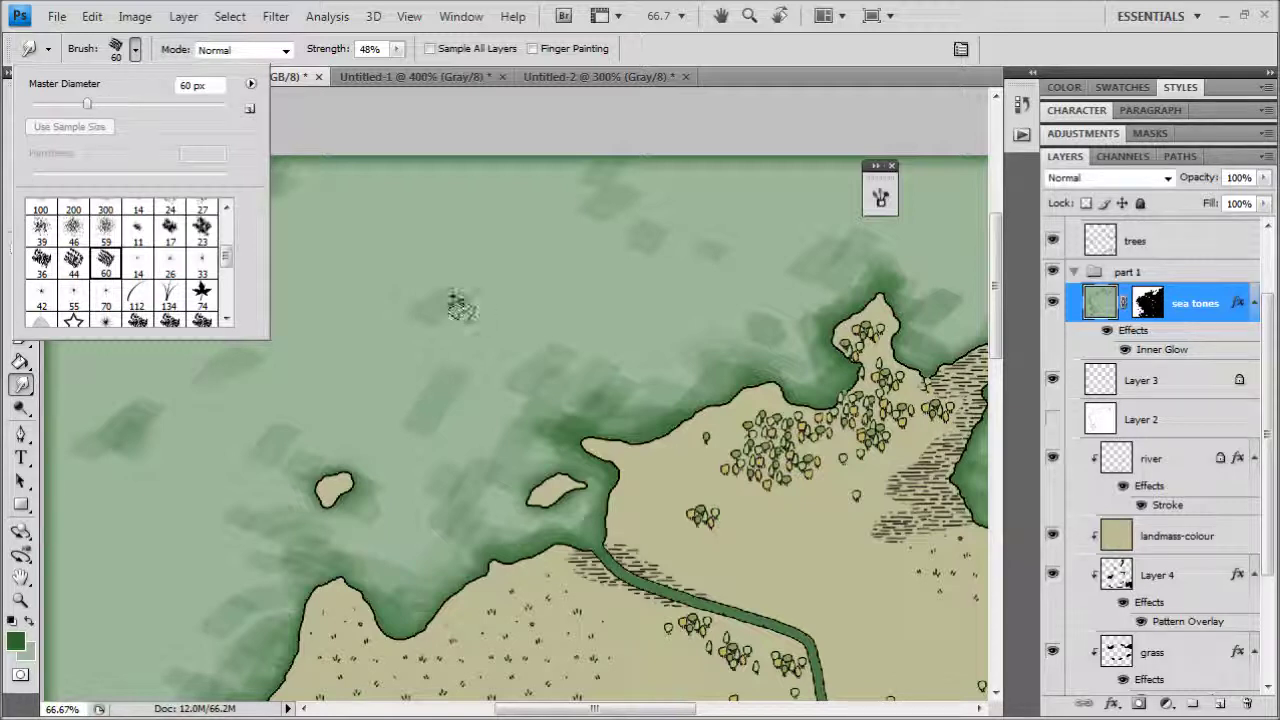
{"action": "left_click", "coordinate": [601, 48]}
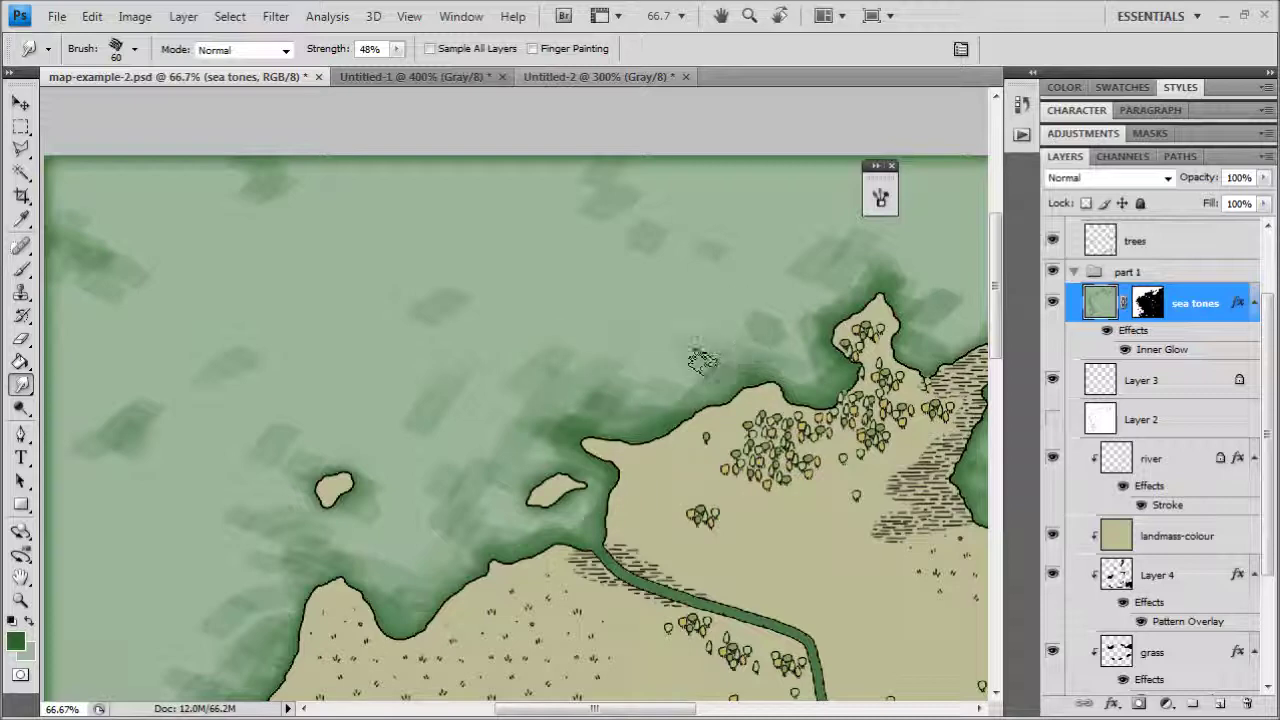
Step: Smudge the dark green shading along the northwestern and western coast into the surrounding sea
{"action": "left_click_drag", "start_coordinate": [353, 450], "coordinate": [416, 296]}
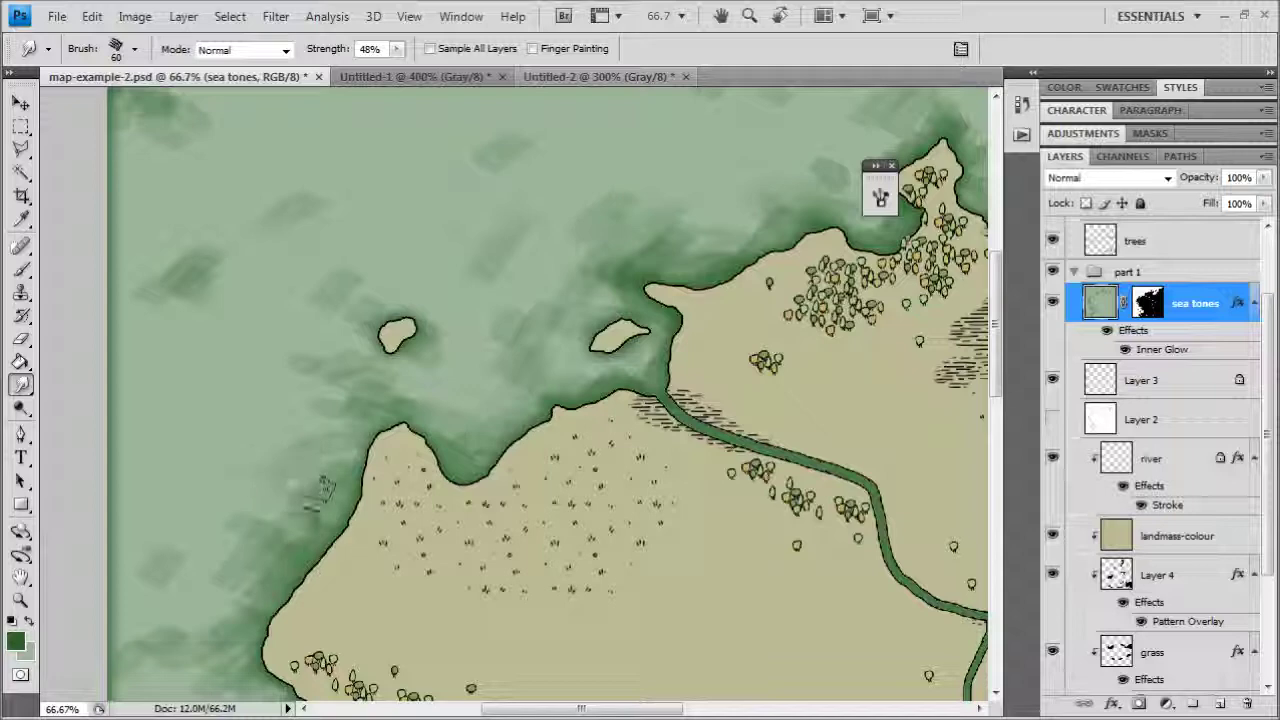
{"action": "scroll", "coordinate": [318, 470], "scroll_direction": "down", "scroll_amount": 4}
{"action": "scroll", "coordinate": [314, 457], "scroll_direction": "left", "scroll_amount": 2}
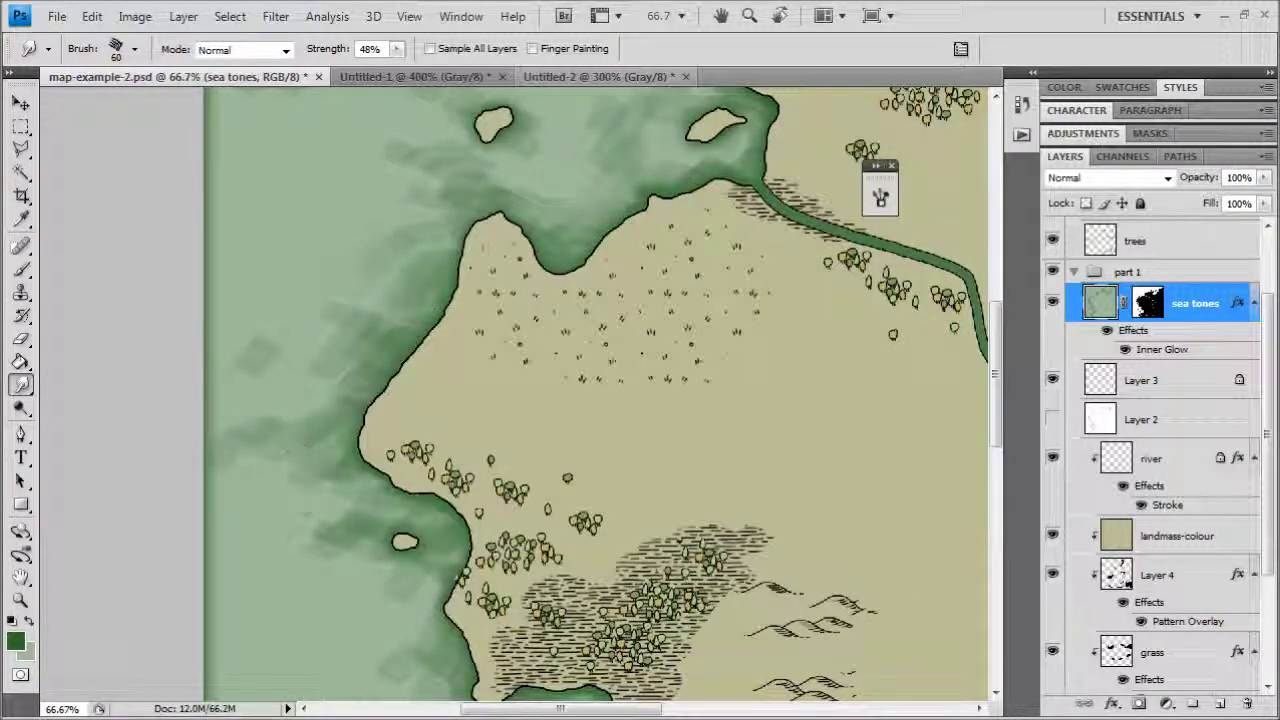
{"action": "scroll", "coordinate": [414, 371], "scroll_direction": "down", "scroll_amount": 4}
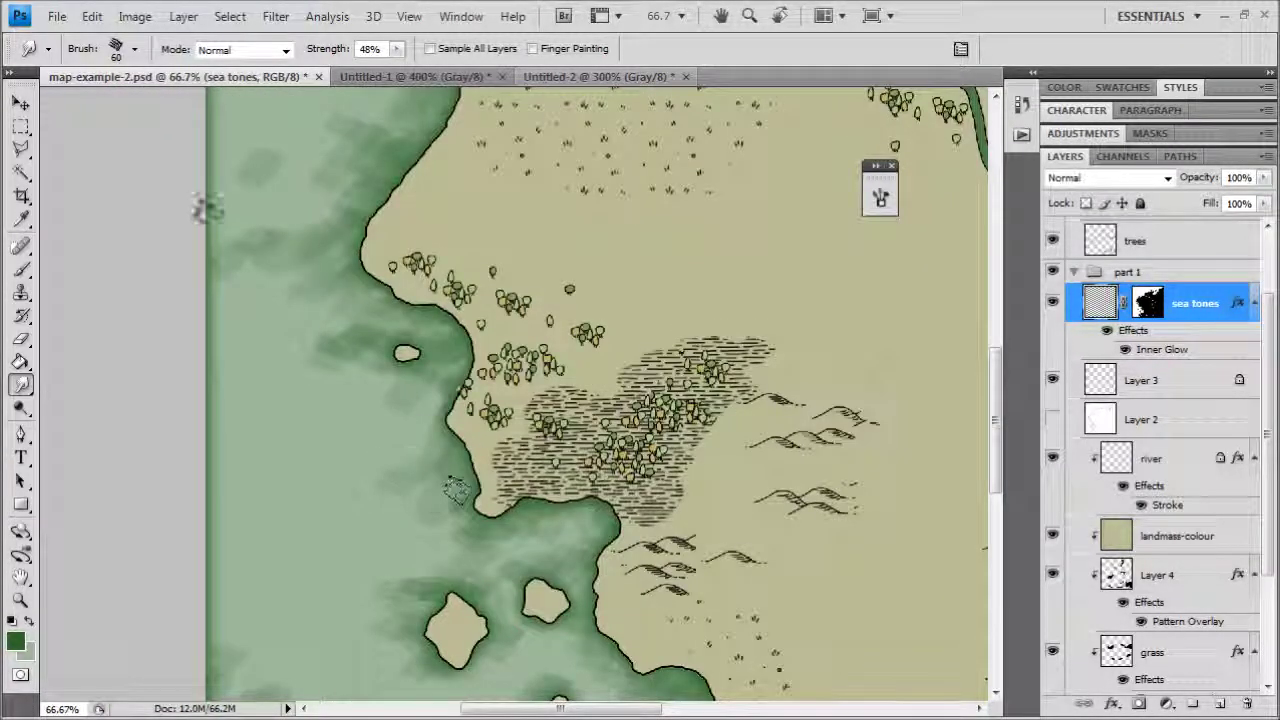
Step: Set the Smudge strength to 89% and blend the shading around the southwestern islands and the small bay
{"action": "left_click_drag", "start_coordinate": [400, 54], "coordinate": [443, 71]}
{"action": "left_click_drag", "start_coordinate": [489, 511], "coordinate": [460, 423]}
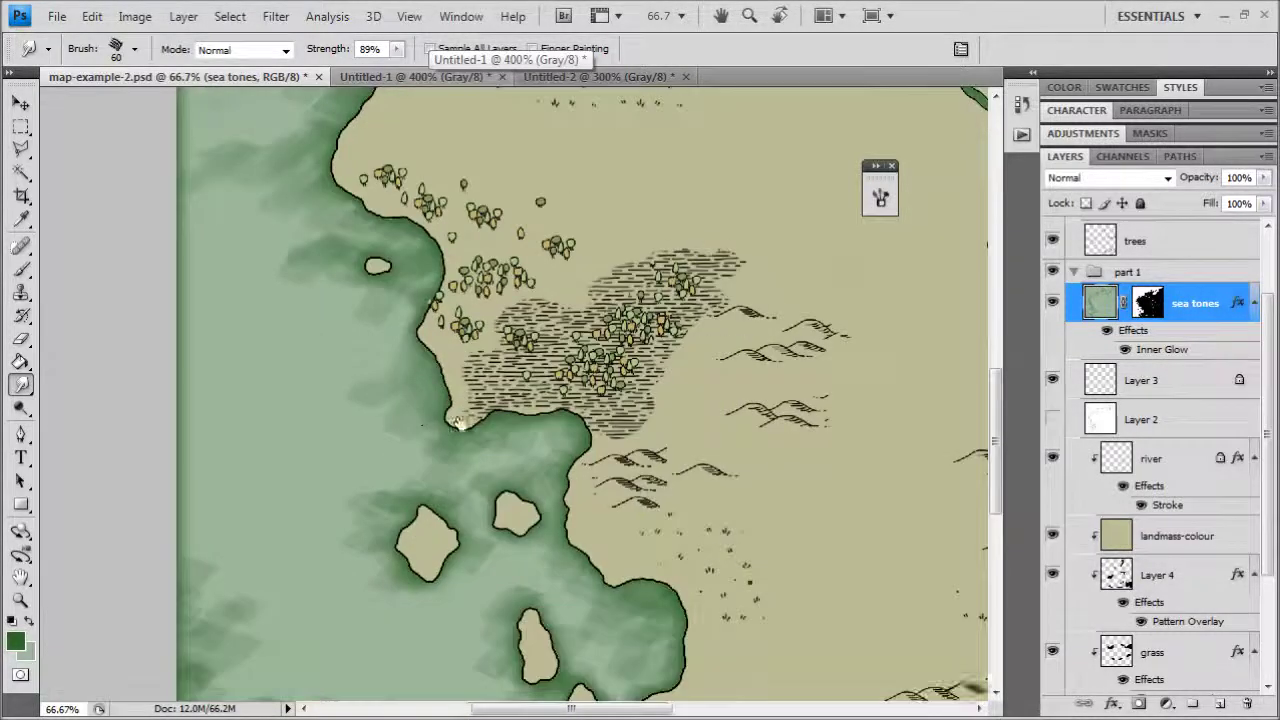
{"action": "scroll", "coordinate": [458, 422], "scroll_direction": "down", "scroll_amount": 1}
{"action": "scroll", "coordinate": [458, 422], "scroll_direction": "right", "scroll_amount": 1}
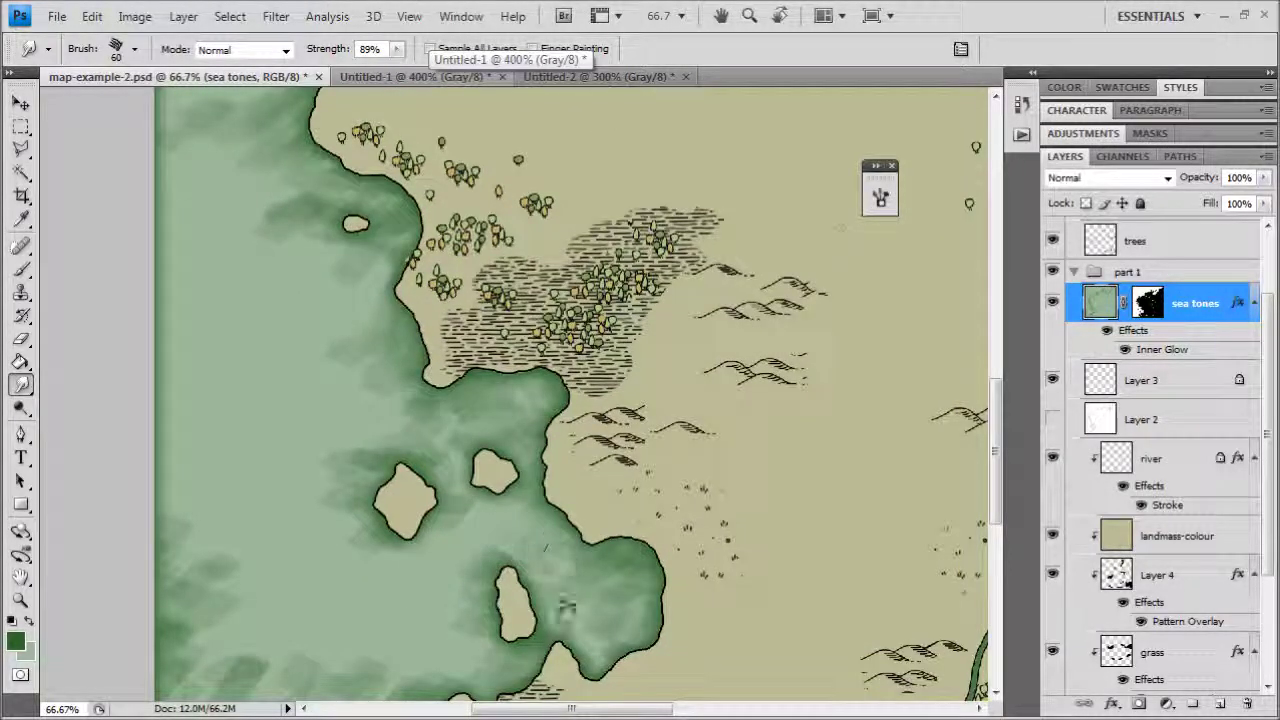
{"action": "scroll", "coordinate": [463, 609], "scroll_direction": "down", "scroll_amount": 2}
{"action": "scroll", "coordinate": [463, 609], "scroll_direction": "left", "scroll_amount": 1}
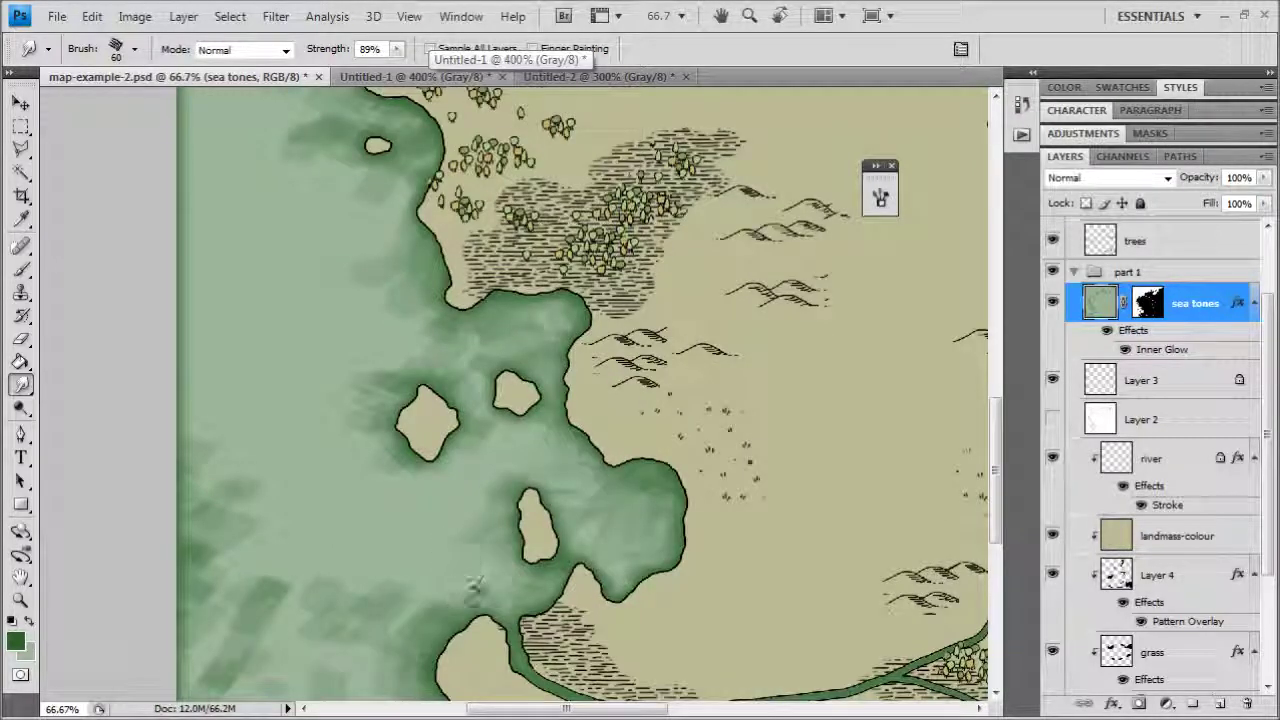
Step: Smudge the dark patches in the sea near the map's southwestern corner into softer tones
{"action": "scroll", "coordinate": [472, 585], "scroll_direction": "down", "scroll_amount": 2}
{"action": "scroll", "coordinate": [472, 585], "scroll_direction": "left", "scroll_amount": 2}
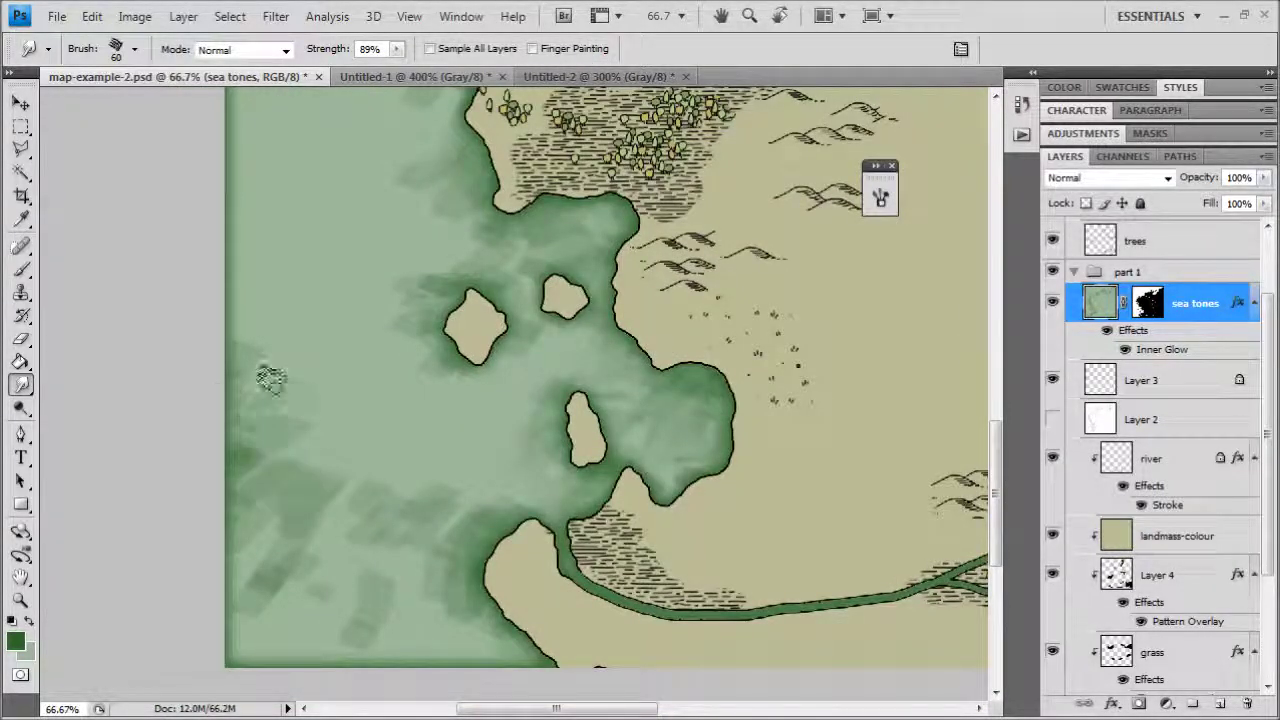
{"action": "mouse_move", "coordinate": [270, 378]}
{"action": "left_mouse_down"}
{"action": "mouse_move", "coordinate": [240, 409]}
{"action": "mouse_move", "coordinate": [271, 460]}
{"action": "left_mouse_up"}
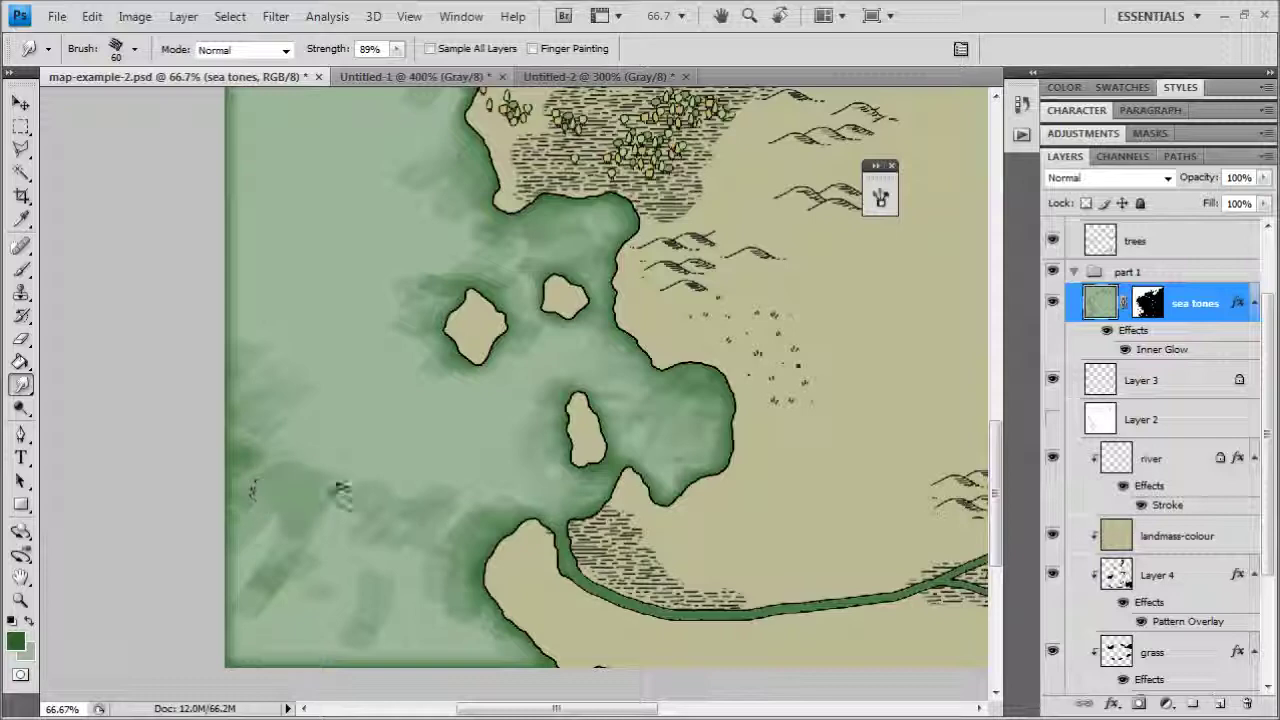
{"action": "left_click_drag", "start_coordinate": [386, 533], "coordinate": [440, 545]}
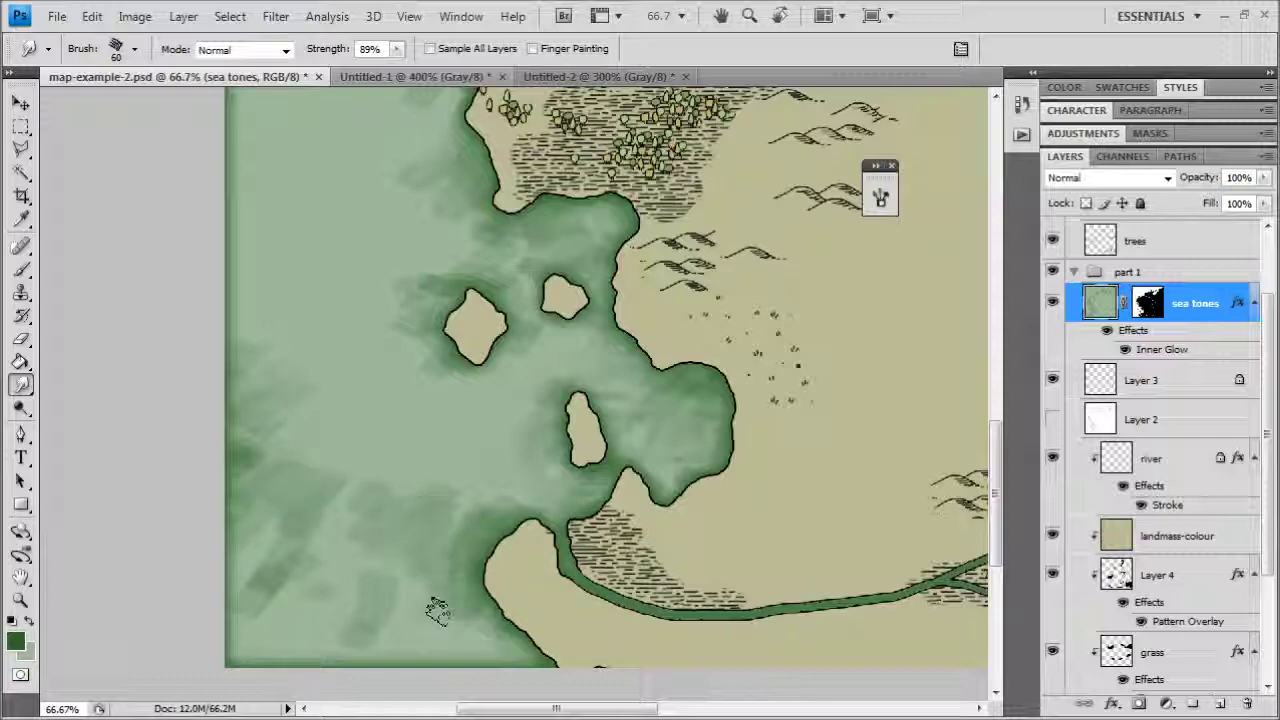
Step: Smudge the remaining hard-edged shading along the western coast and up towards the northern headland
{"action": "mouse_move", "coordinate": [577, 388]}
{"action": "left_mouse_down"}
{"action": "mouse_move", "coordinate": [517, 558]}
{"action": "mouse_move", "coordinate": [529, 631]}
{"action": "left_mouse_up"}
{"action": "left_click_drag", "start_coordinate": [357, 546], "coordinate": [356, 577]}
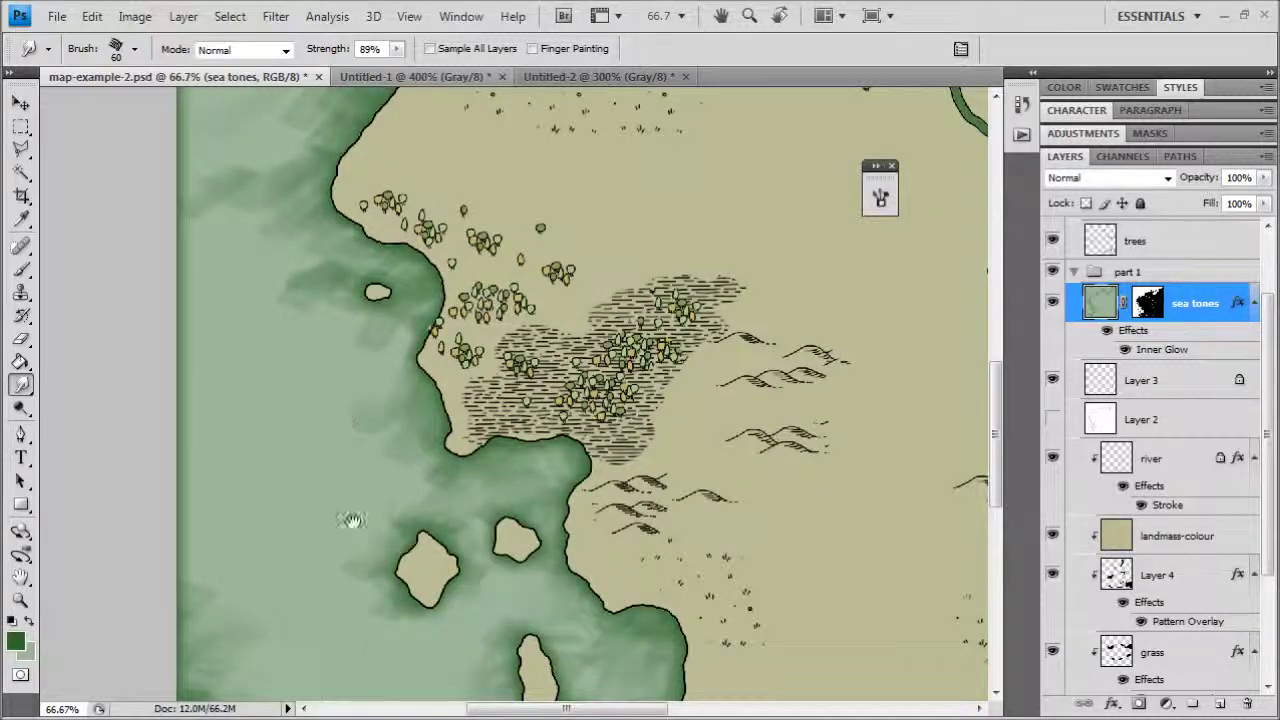
{"action": "scroll", "coordinate": [330, 420], "scroll_direction": "up", "scroll_amount": 3}
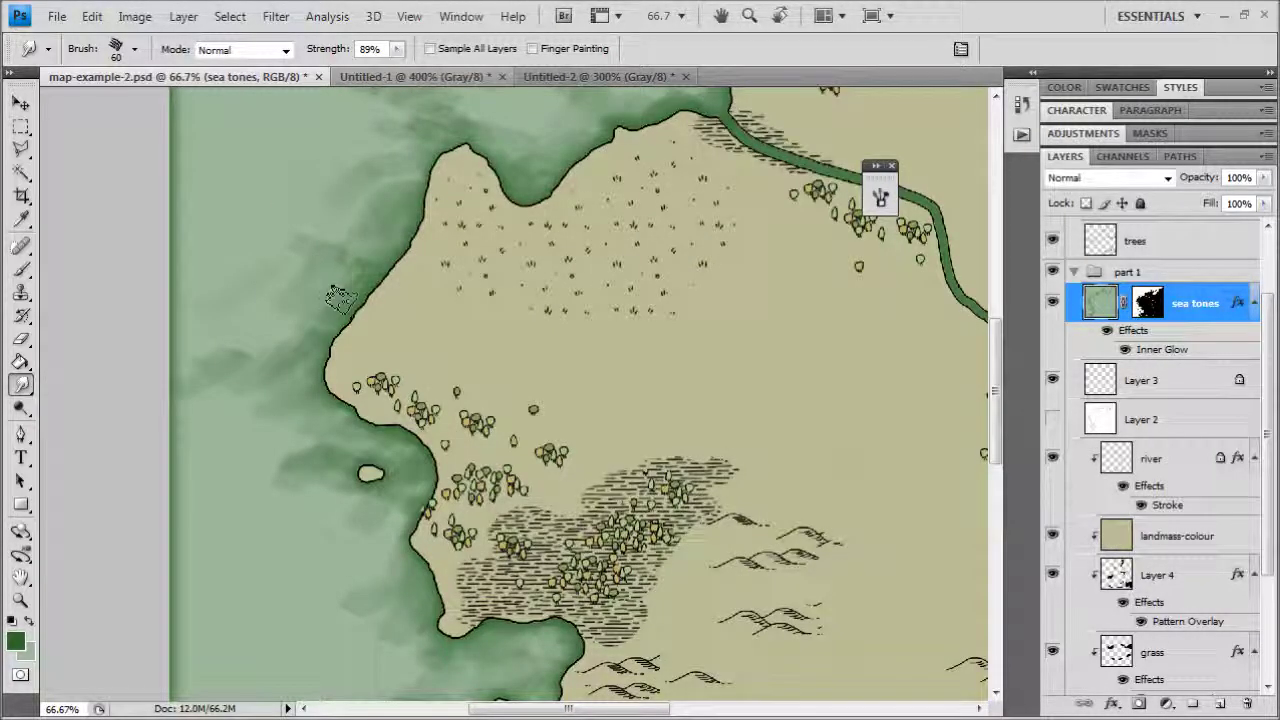
{"action": "scroll", "coordinate": [406, 470], "scroll_direction": "up", "scroll_amount": 5}
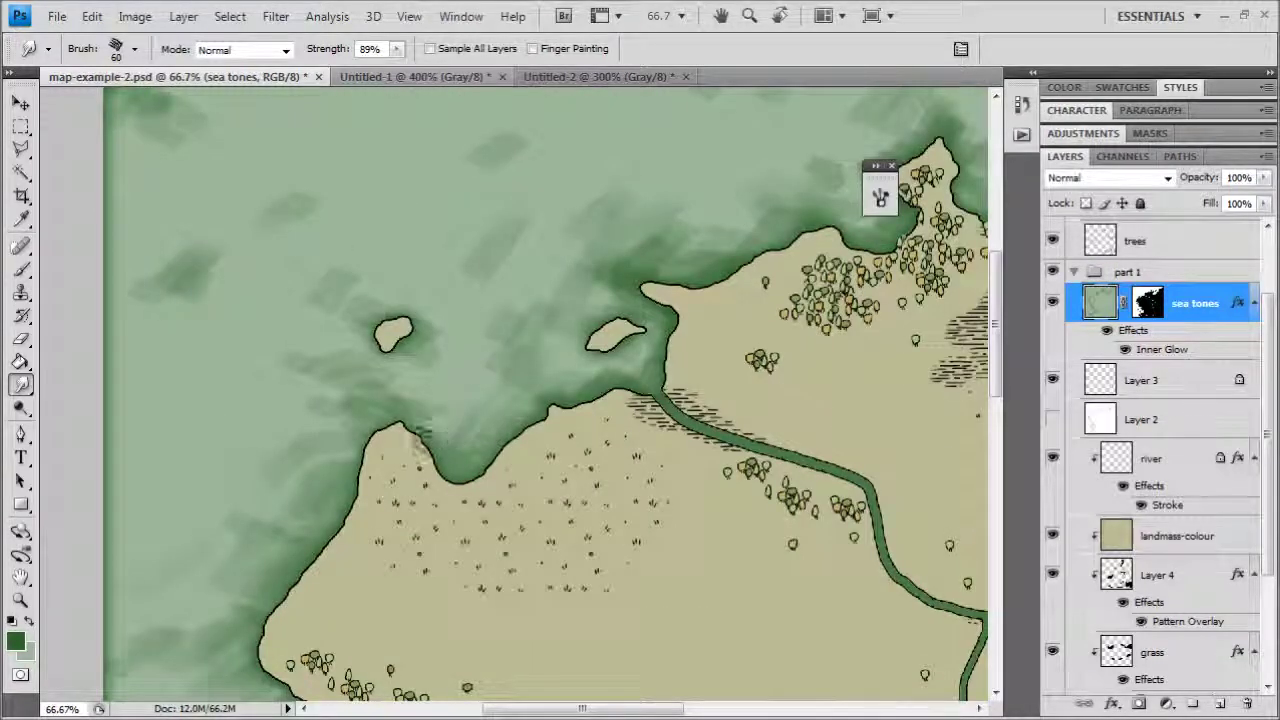
{"action": "scroll", "coordinate": [466, 343], "scroll_direction": "right", "scroll_amount": 3}
{"action": "scroll", "coordinate": [466, 343], "scroll_direction": "up", "scroll_amount": 1}
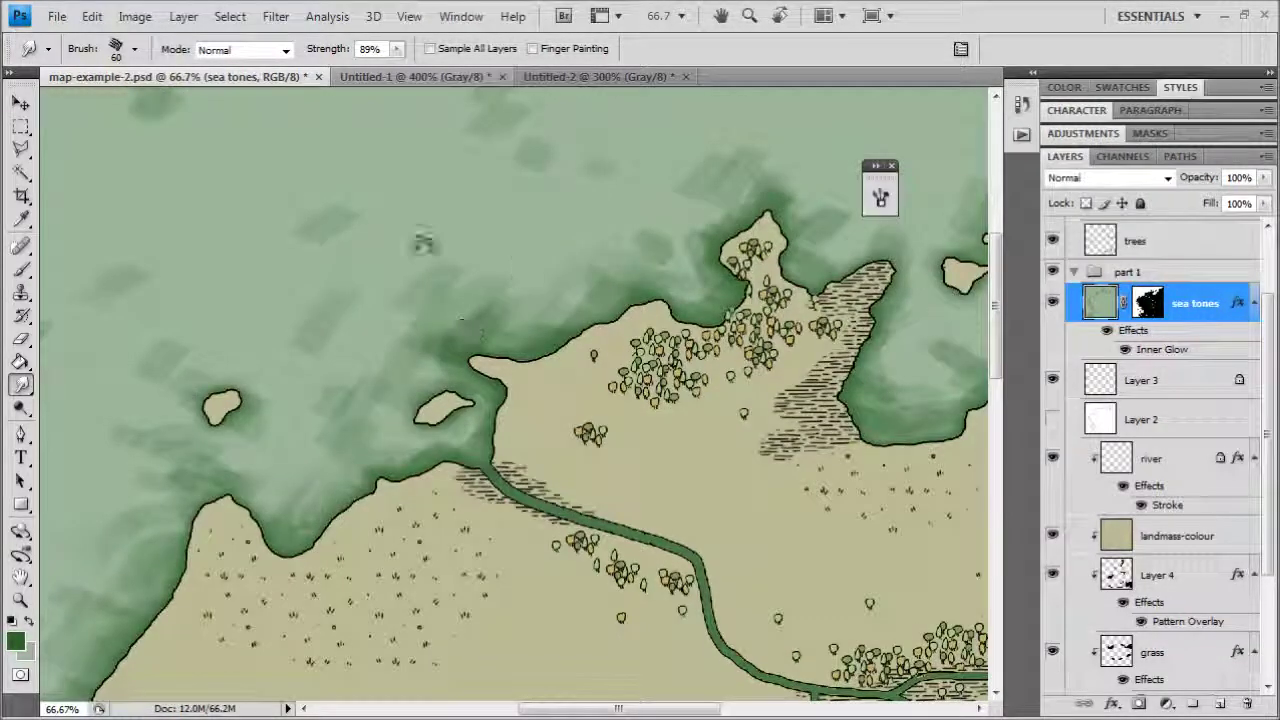
Step: Soften the scattered shading patches in the open sea along the map's northwestern and northern edges
{"action": "key", "text": "ctrl+minus"}
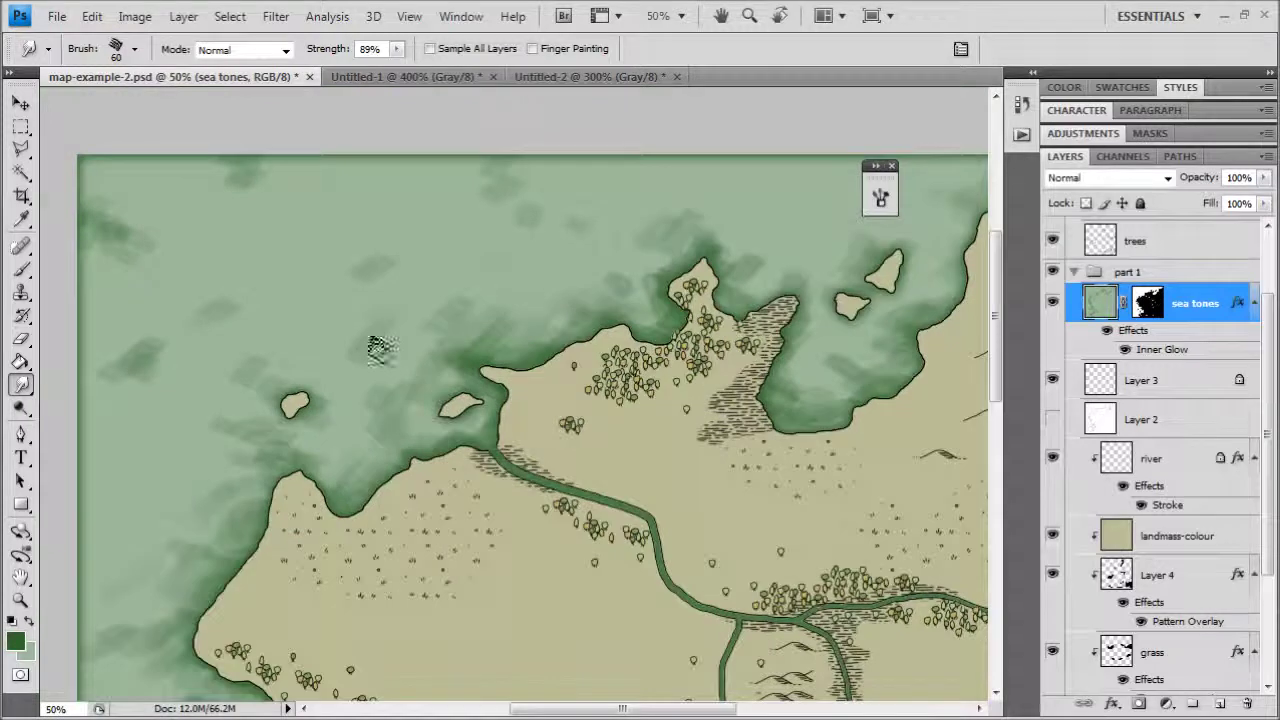
{"action": "left_click_drag", "start_coordinate": [107, 219], "coordinate": [128, 237]}
{"action": "left_click_drag", "start_coordinate": [241, 174], "coordinate": [223, 191]}
{"action": "left_click_drag", "start_coordinate": [645, 205], "coordinate": [512, 187]}
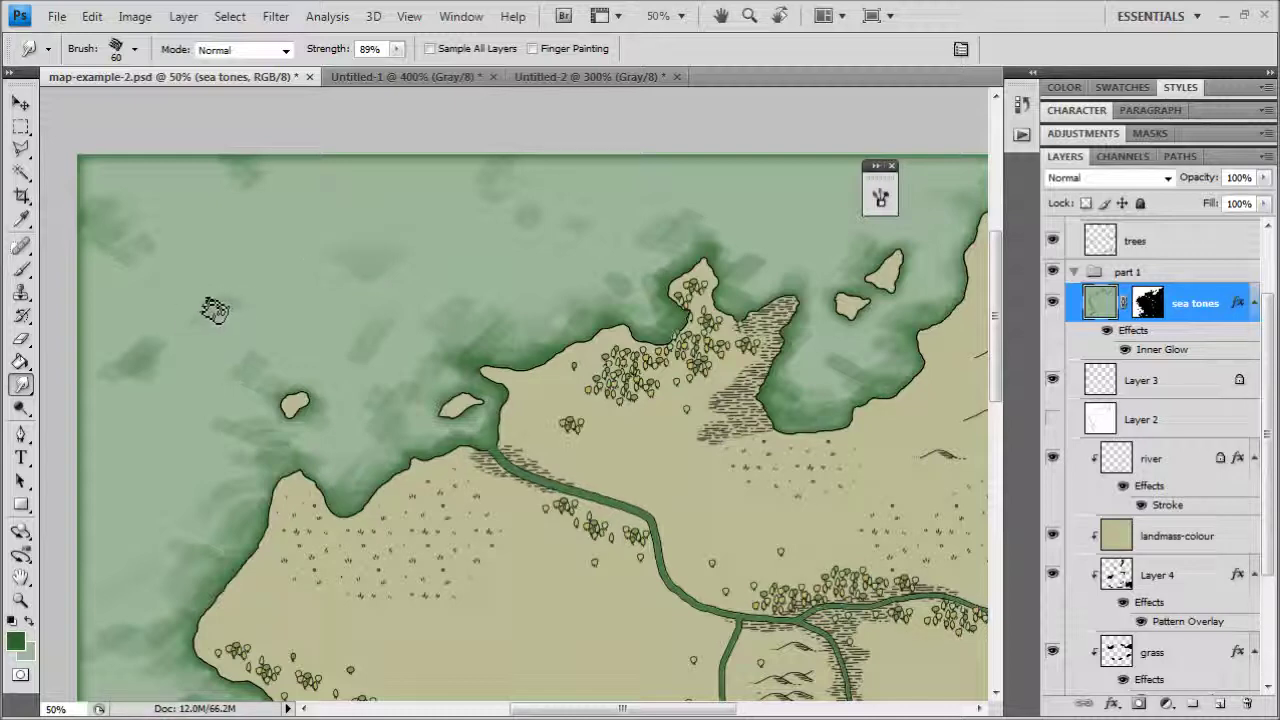
Step: Blend the shading around the northern headland and along the northeastern coast
{"action": "left_click_drag", "start_coordinate": [798, 240], "coordinate": [560, 360]}
{"action": "left_click_drag", "start_coordinate": [479, 360], "coordinate": [452, 355]}
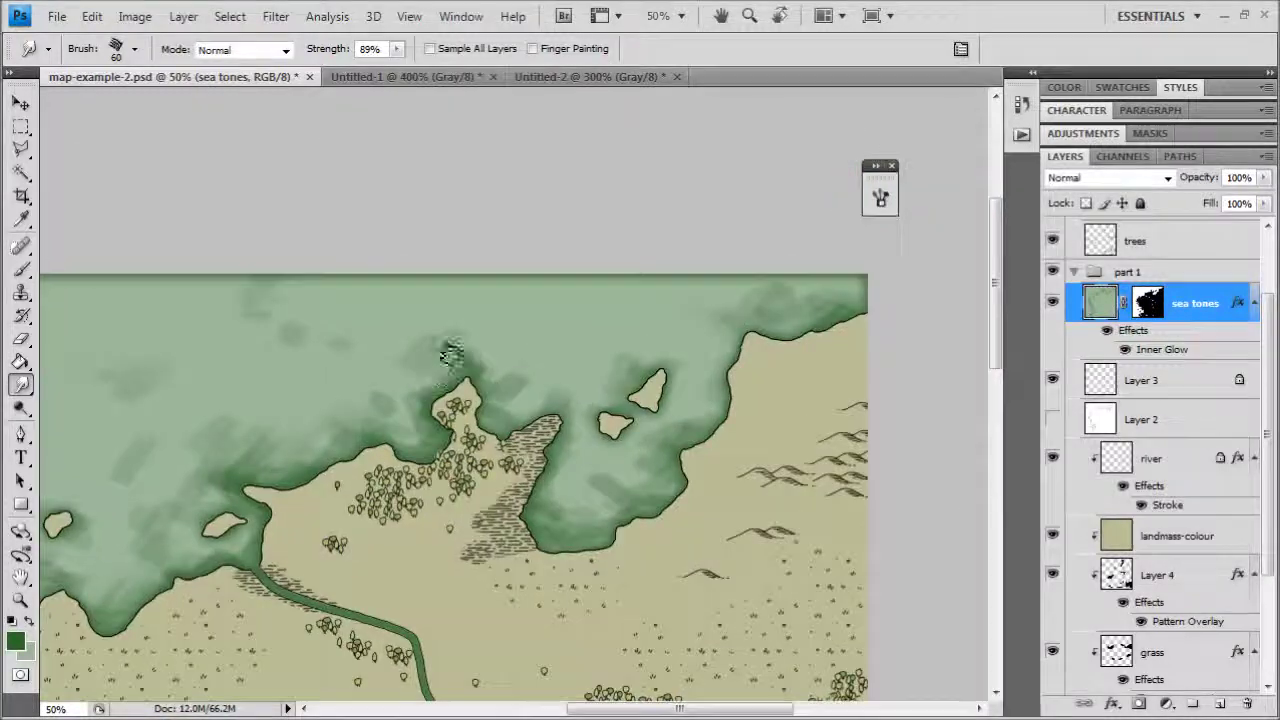
{"action": "mouse_move", "coordinate": [798, 309]}
{"action": "left_mouse_down"}
{"action": "mouse_move", "coordinate": [759, 316]}
{"action": "mouse_move", "coordinate": [788, 332]}
{"action": "left_mouse_up"}
Step: Smudge the shading inside the northeastern bay to smooth its southern and western shores
{"action": "left_click_drag", "start_coordinate": [608, 514], "coordinate": [548, 530]}
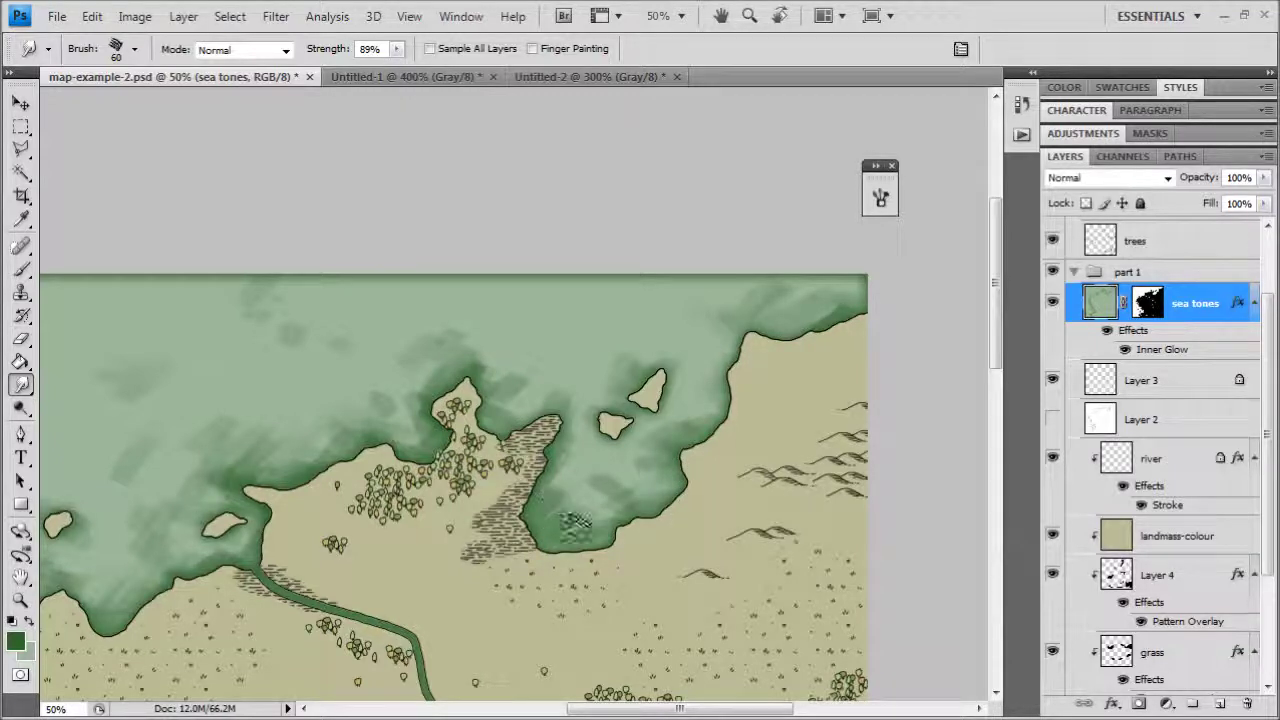
{"action": "key", "text": "ctrl+plus"}
{"action": "key", "text": "ctrl+plus"}
{"action": "key", "text": "ctrl+plus"}
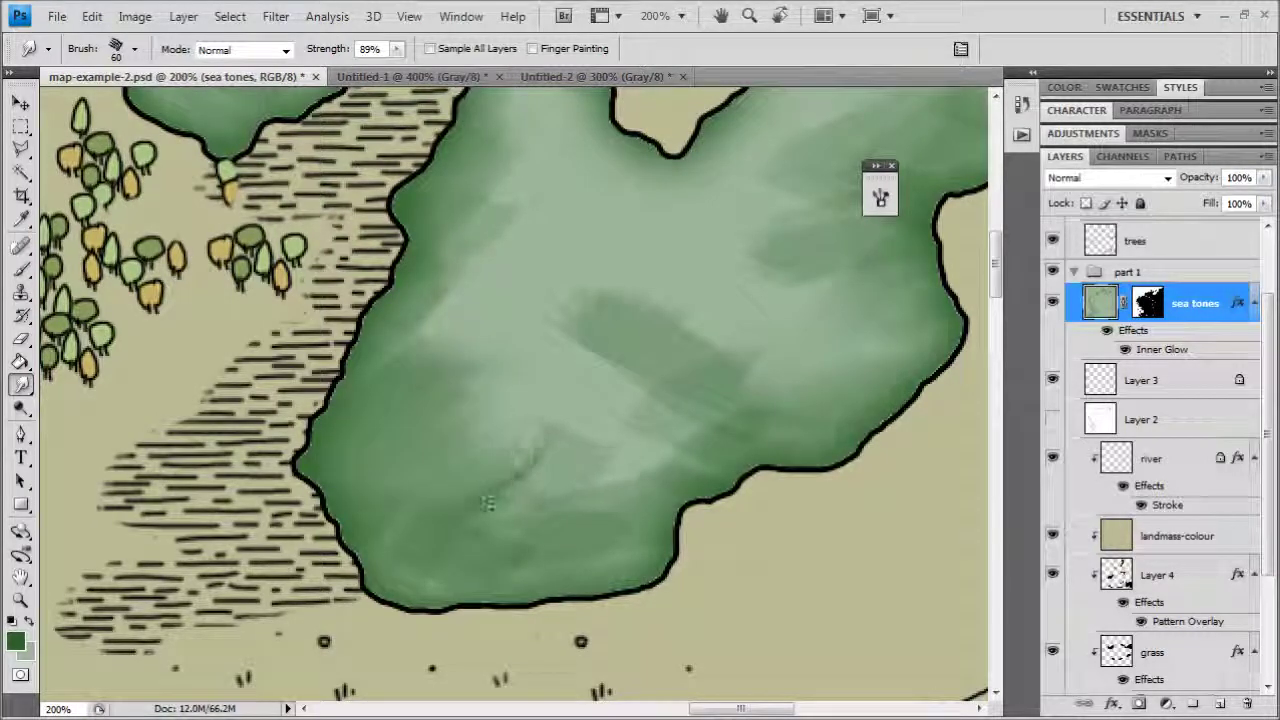
{"action": "key", "text": "ctrl+minus"}
{"action": "key", "text": "ctrl+minus"}
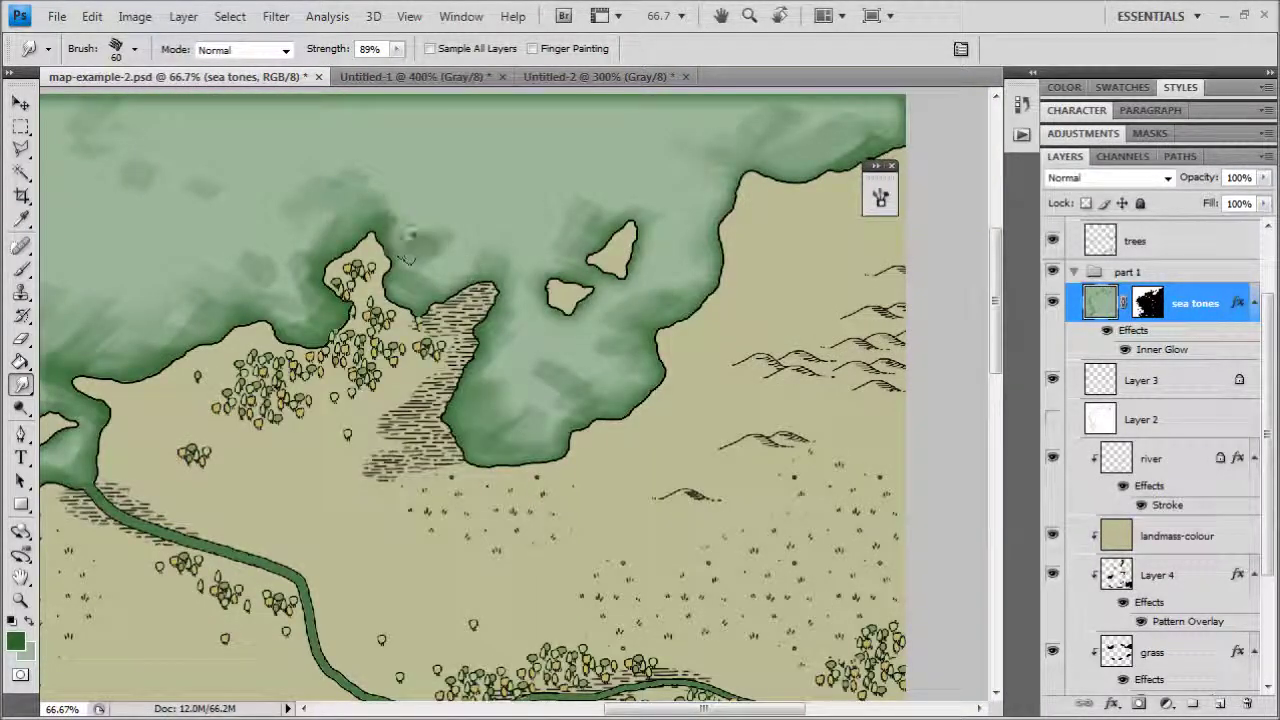
Step: Examine the whole map's sea colouring and compare it with the coloured Beleriand reference map in the browser
{"action": "key", "text": "ctrl+minus"}
{"action": "key", "text": "ctrl+minus"}
{"action": "key", "text": "ctrl+minus"}
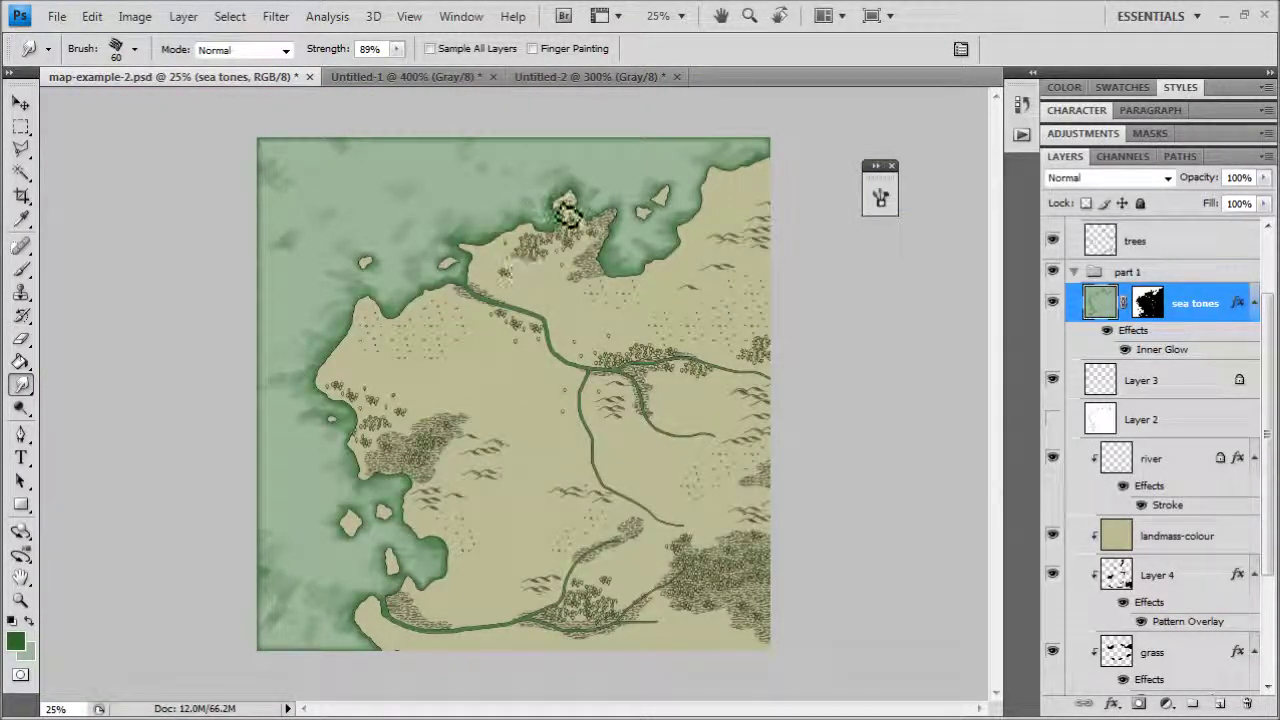
{"action": "key", "text": "ctrl+minus"}
{"action": "key", "text": "ctrl+plus"}
{"action": "key", "text": "ctrl+plus"}
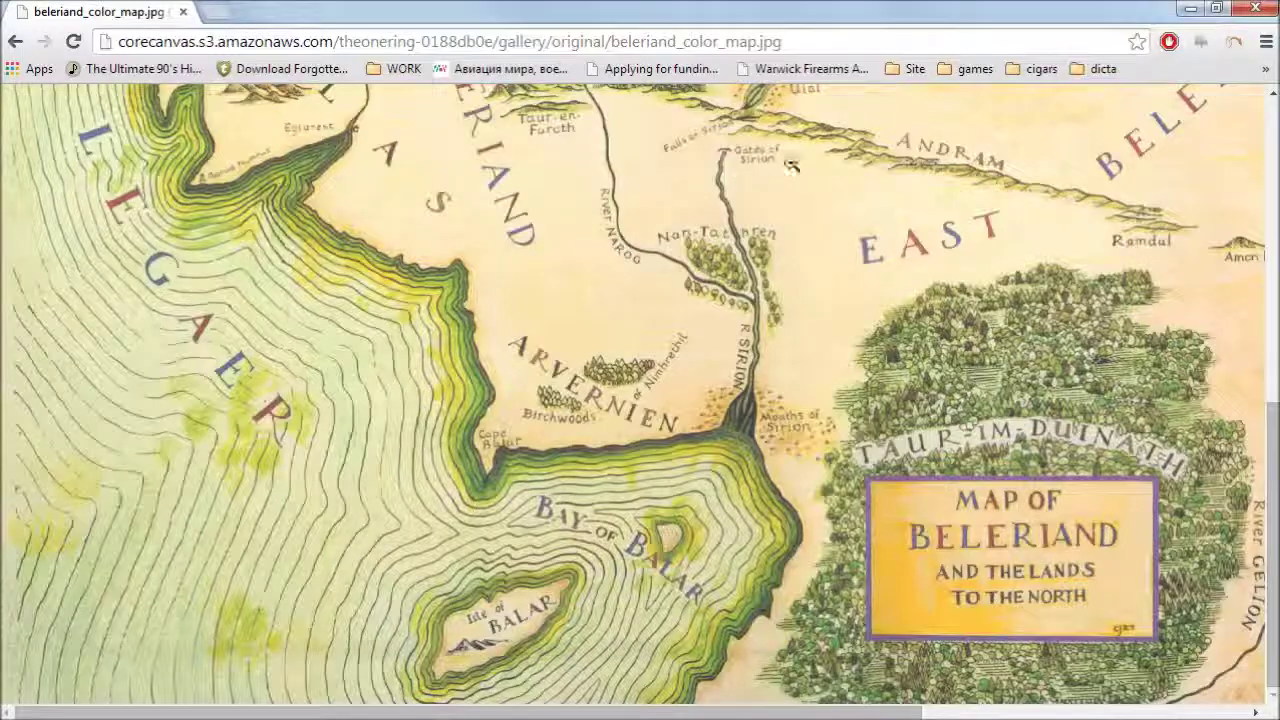
{"action": "scroll", "coordinate": [755, 309], "scroll_direction": "up", "scroll_amount": 1}
{"action": "scroll", "coordinate": [708, 360], "scroll_direction": "up", "scroll_amount": 3}
{"action": "scroll", "coordinate": [398, 376], "scroll_direction": "up", "scroll_amount": 1}
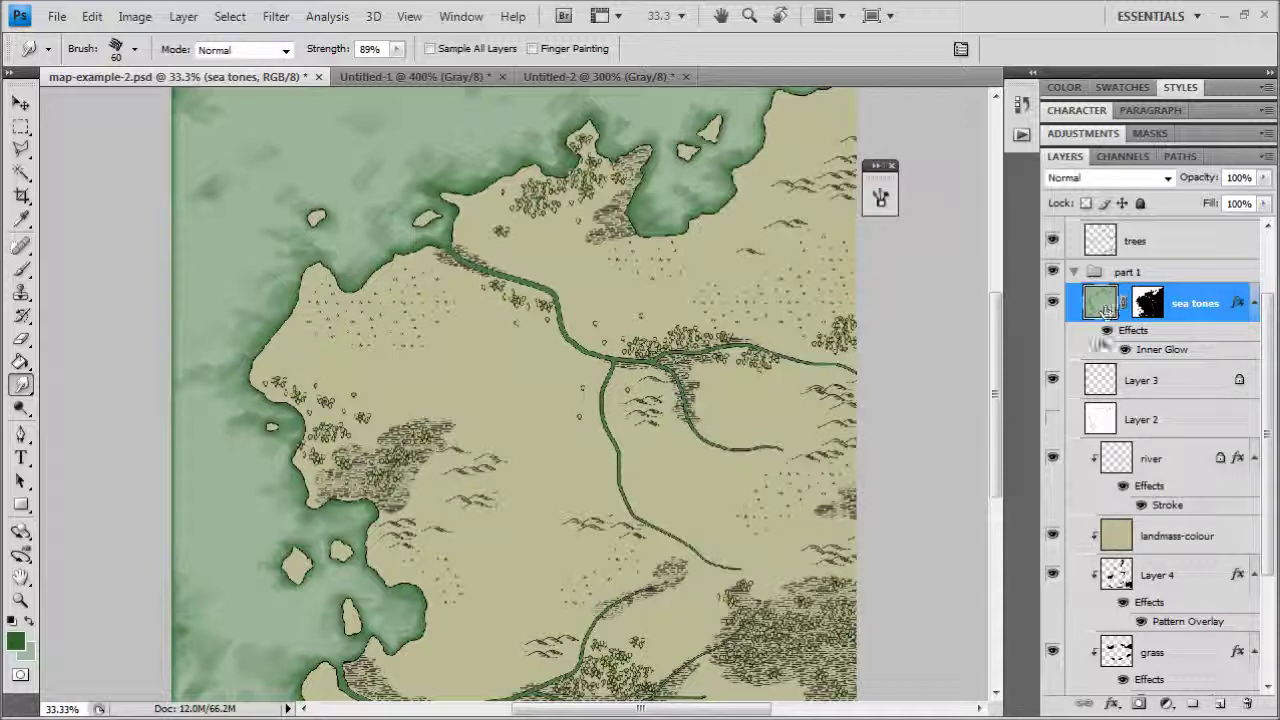
Step: Reduce the scale of the hatched marsh pattern in Layer 4's Pattern Overlay
{"action": "left_click", "coordinate": [1153, 535]}
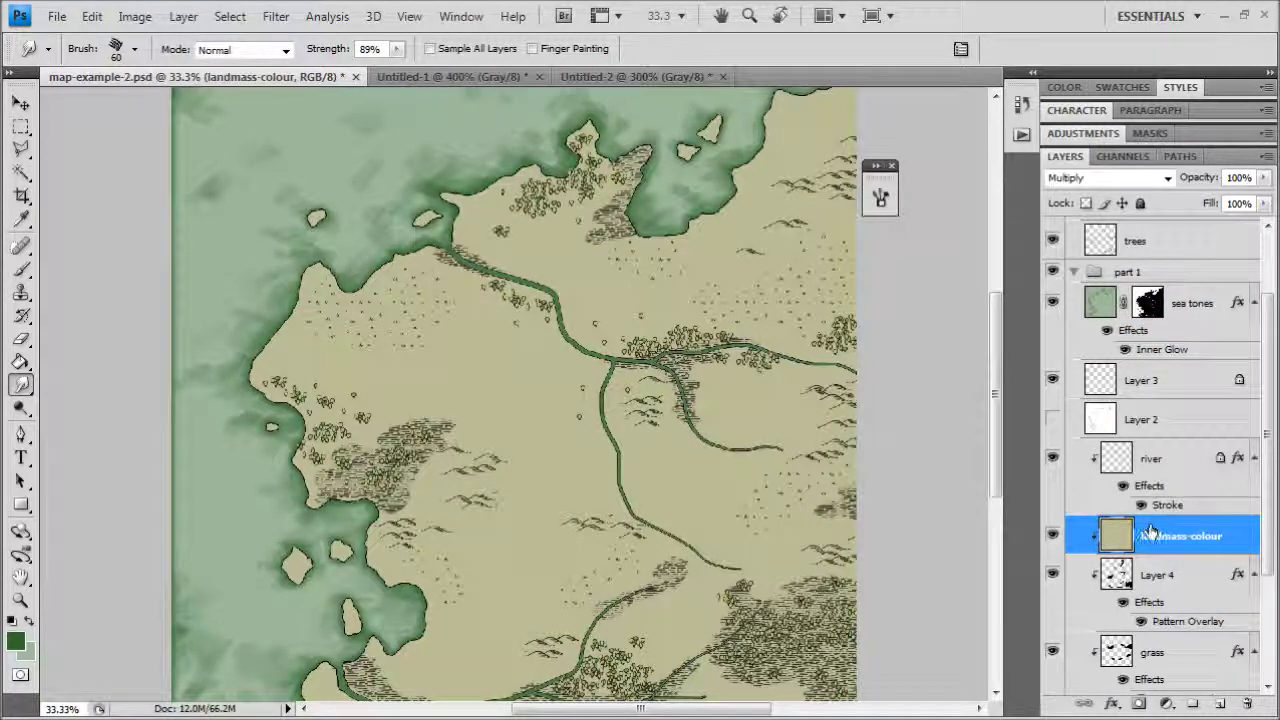
{"action": "scroll", "coordinate": [829, 514], "scroll_direction": "up", "scroll_amount": 2}
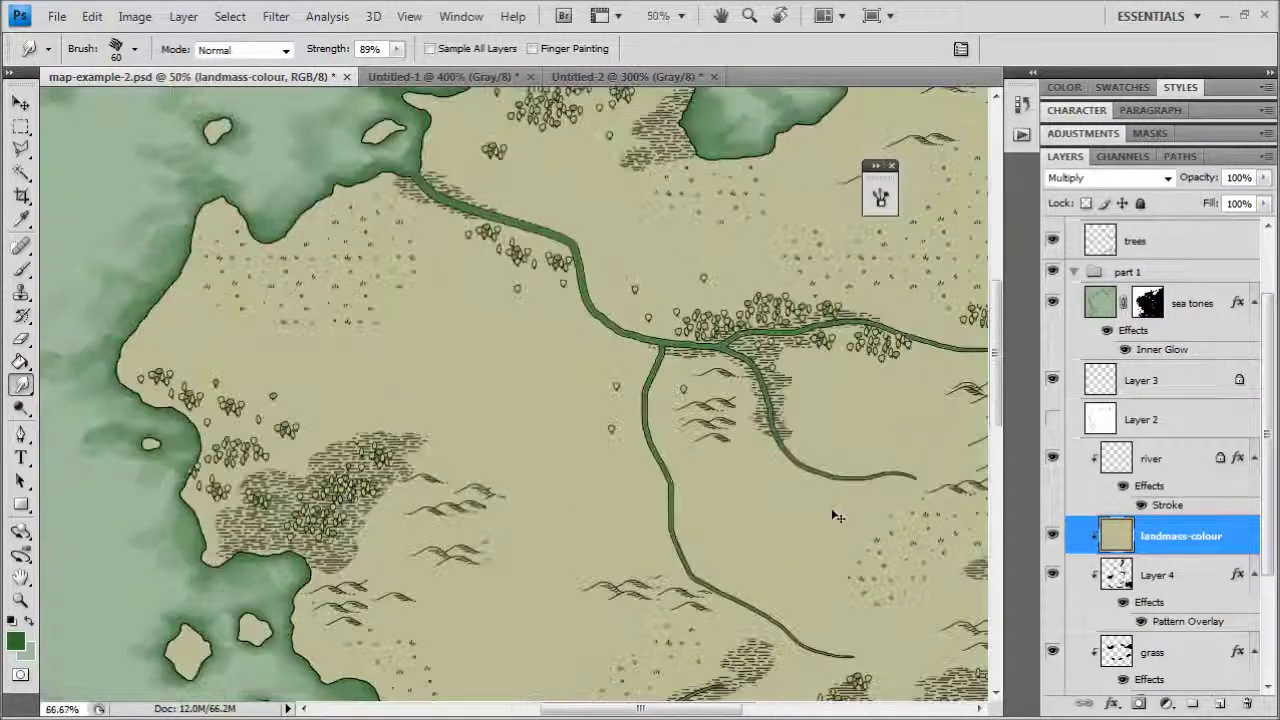
{"action": "left_click_drag", "start_coordinate": [762, 490], "coordinate": [504, 446]}
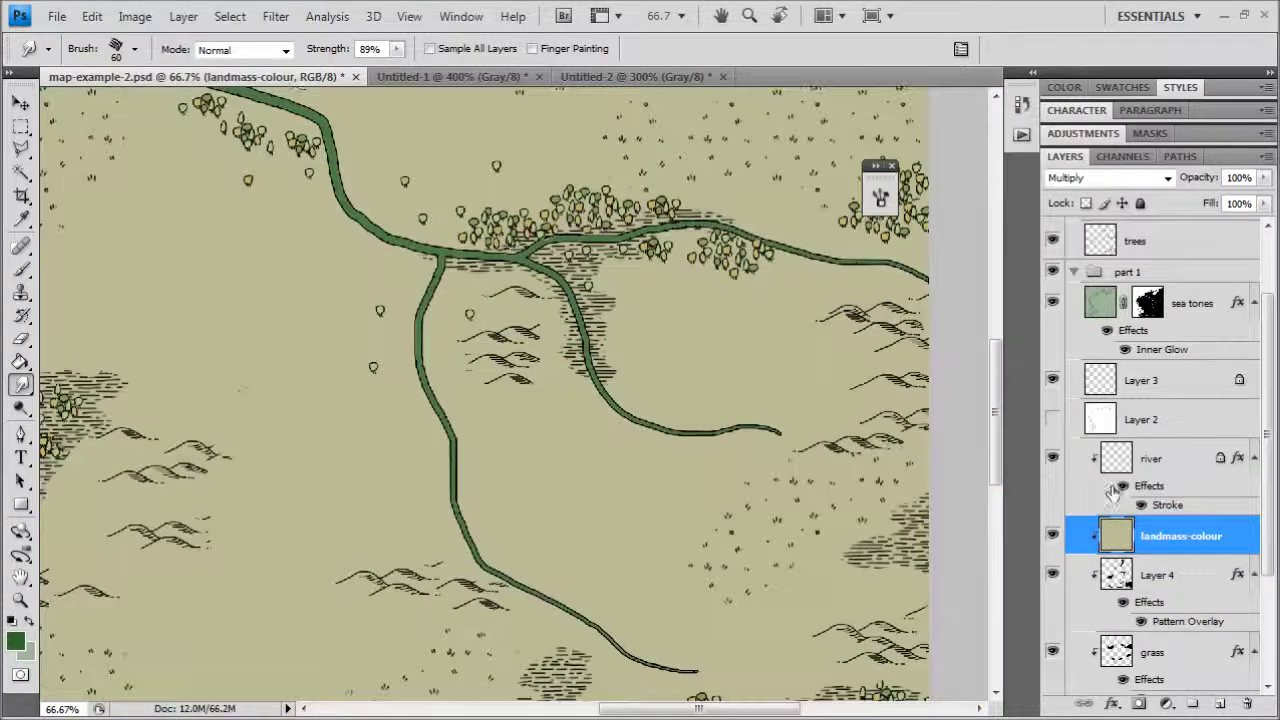
{"action": "key", "text": "ctrl+plus"}
{"action": "scroll", "coordinate": [1145, 615], "scroll_direction": "down", "scroll_amount": 1}
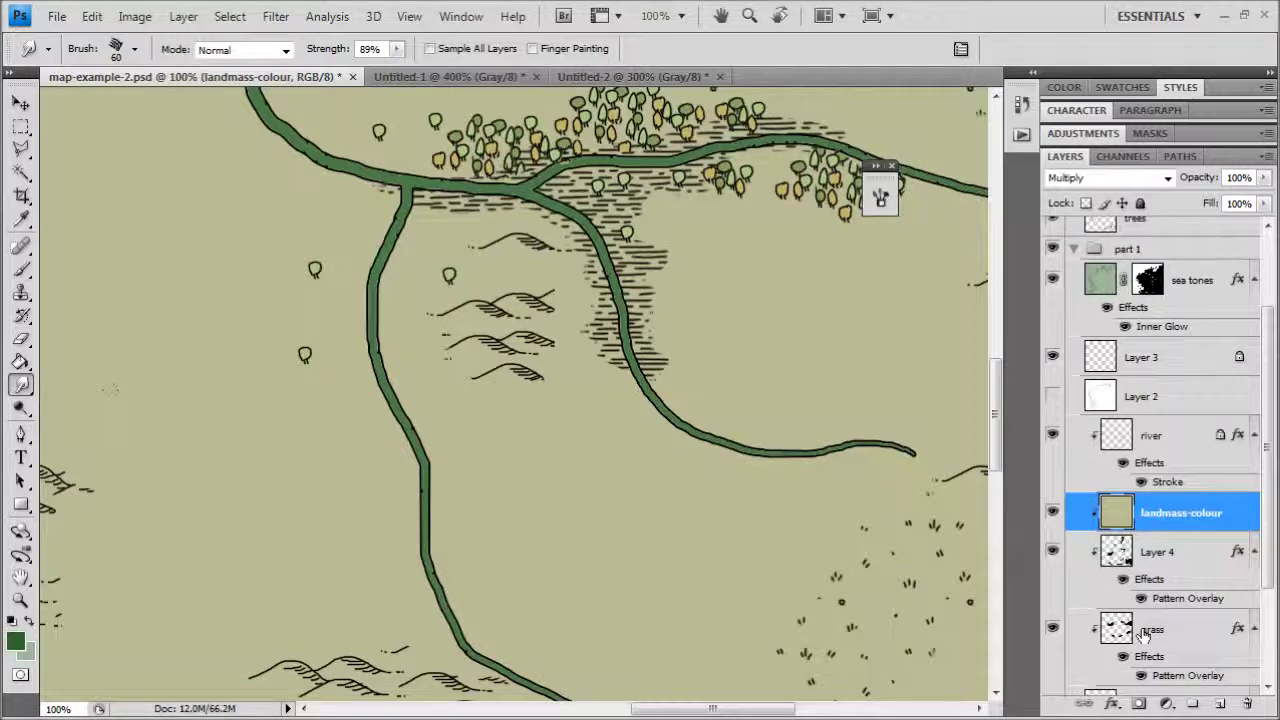
{"action": "left_click", "coordinate": [1150, 629]}
{"action": "left_click", "coordinate": [1115, 560]}
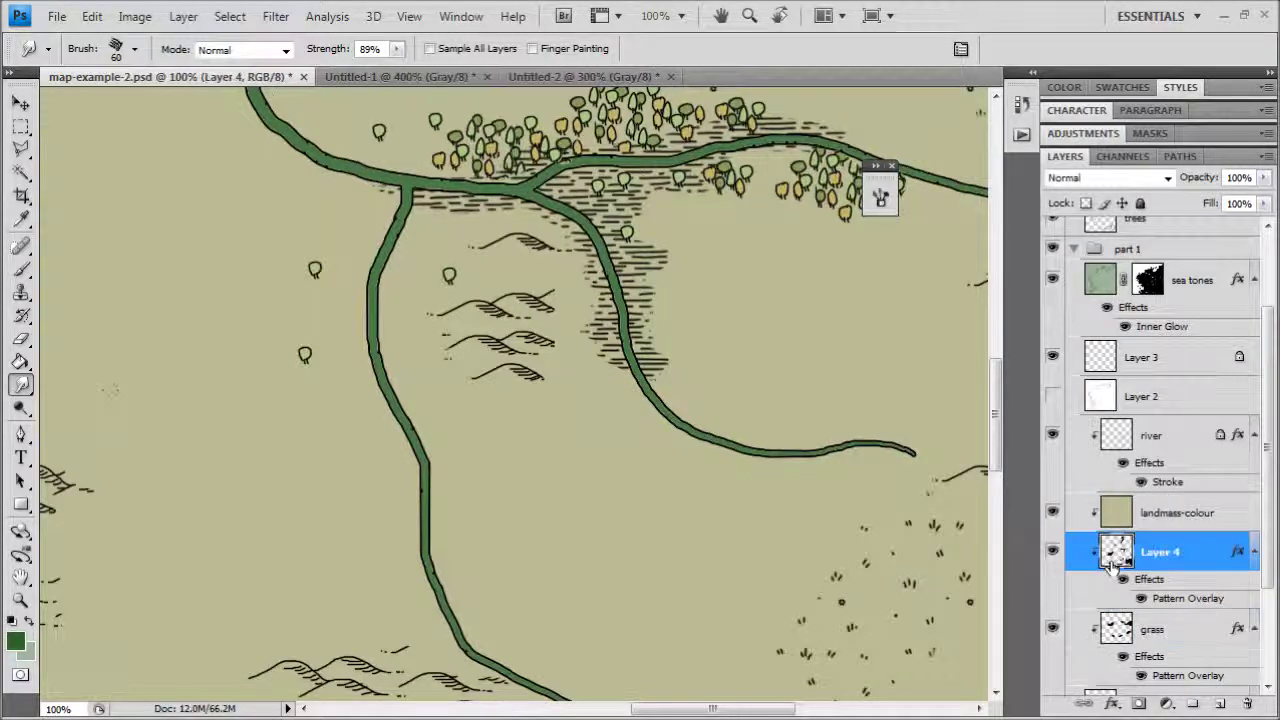
{"action": "double_click", "coordinate": [1165, 598]}
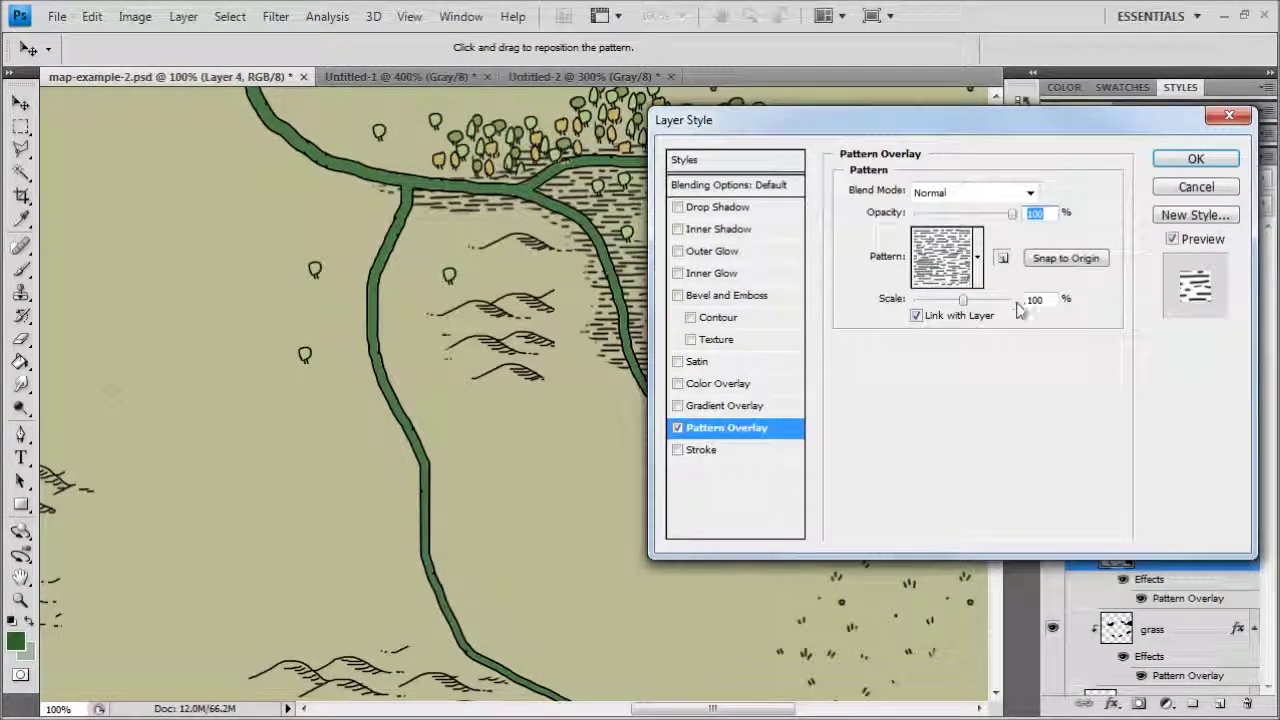
{"action": "left_click_drag", "start_coordinate": [963, 301], "coordinate": [948, 294]}
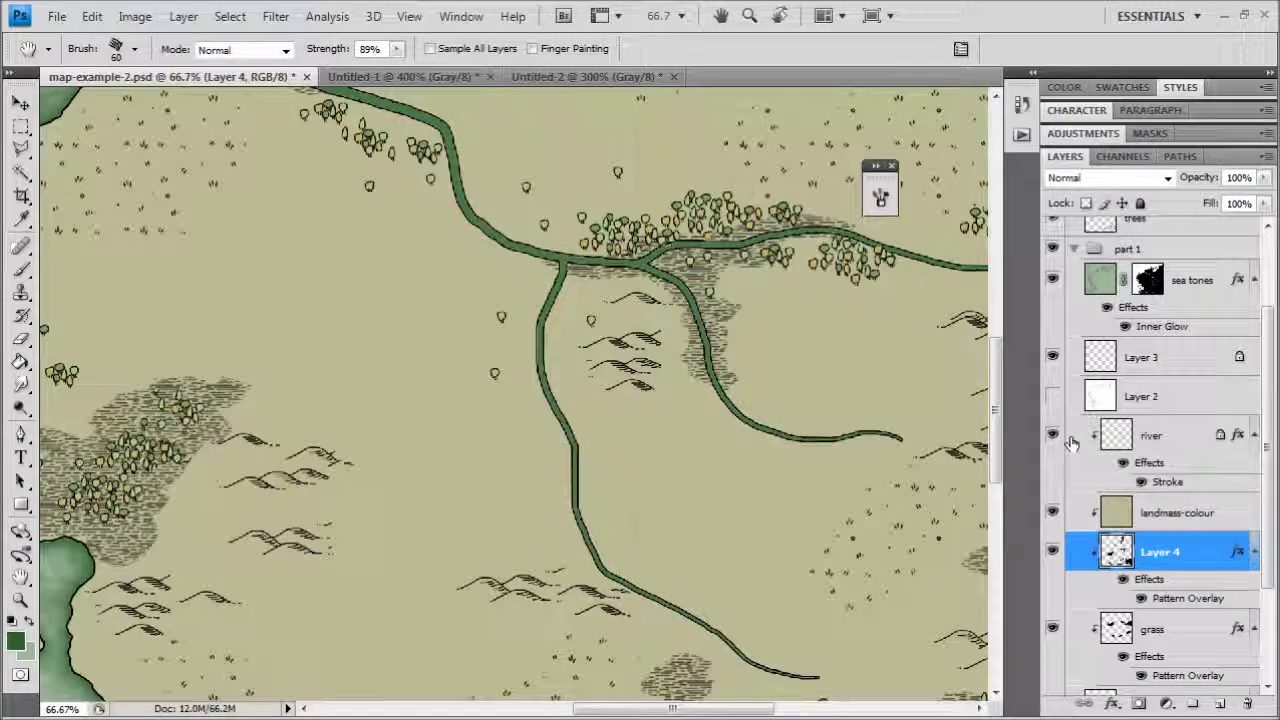
Step: Set the scale of Layer 4's Pattern Overlay to 100%
{"action": "double_click", "coordinate": [1187, 598]}
{"action": "left_click_drag", "start_coordinate": [1046, 299], "coordinate": [951, 290]}
{"action": "type", "text": "100"}
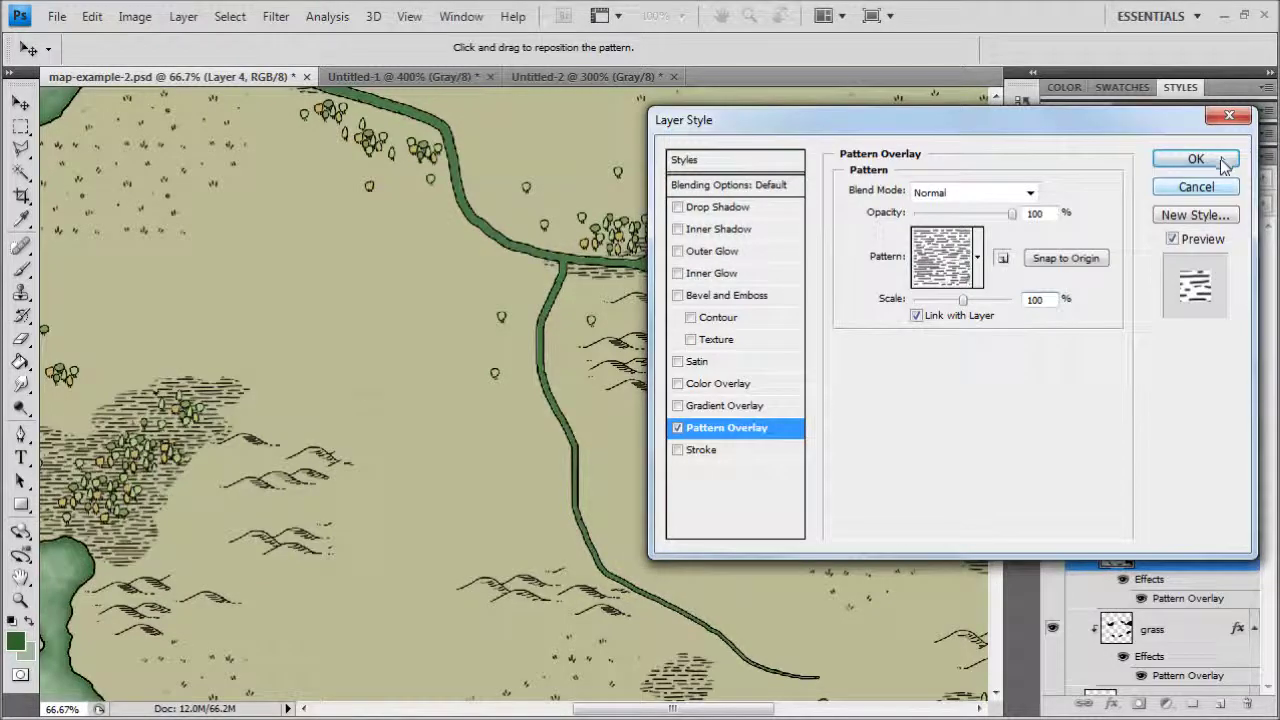
{"action": "left_click", "coordinate": [1198, 159]}
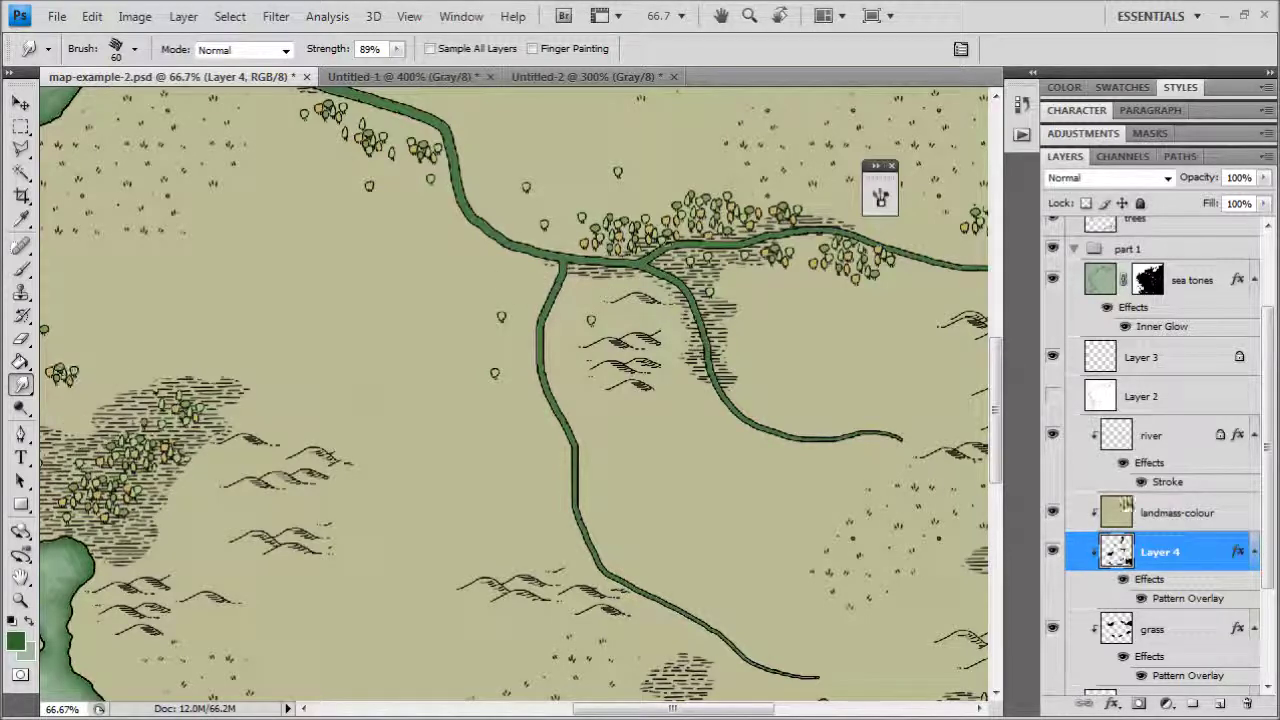
Step: Roughen the edges of the western marsh hatching on Layer 4 with the 9 px Eraser
{"action": "left_click_drag", "start_coordinate": [386, 335], "coordinate": [551, 325]}
{"action": "left_click", "coordinate": [21, 340]}
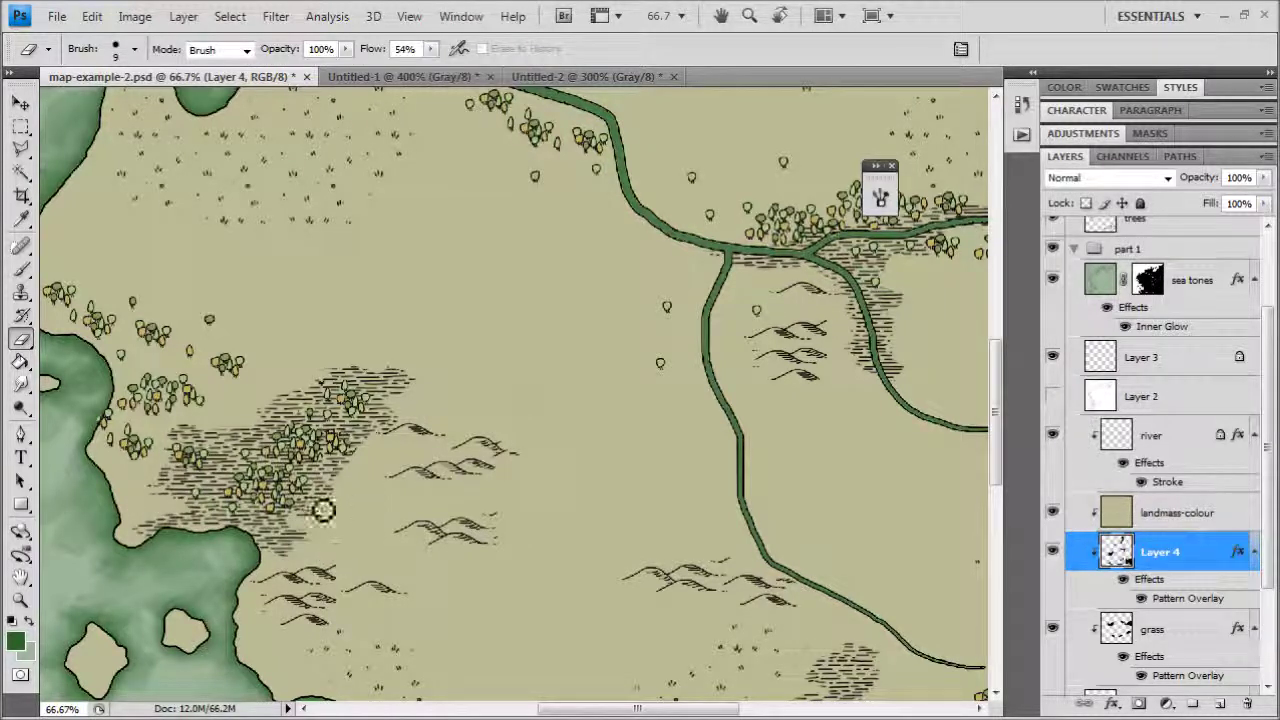
{"action": "mouse_move", "coordinate": [396, 398]}
{"action": "left_mouse_down"}
{"action": "mouse_move", "coordinate": [337, 384]}
{"action": "mouse_move", "coordinate": [414, 371]}
{"action": "left_mouse_up"}
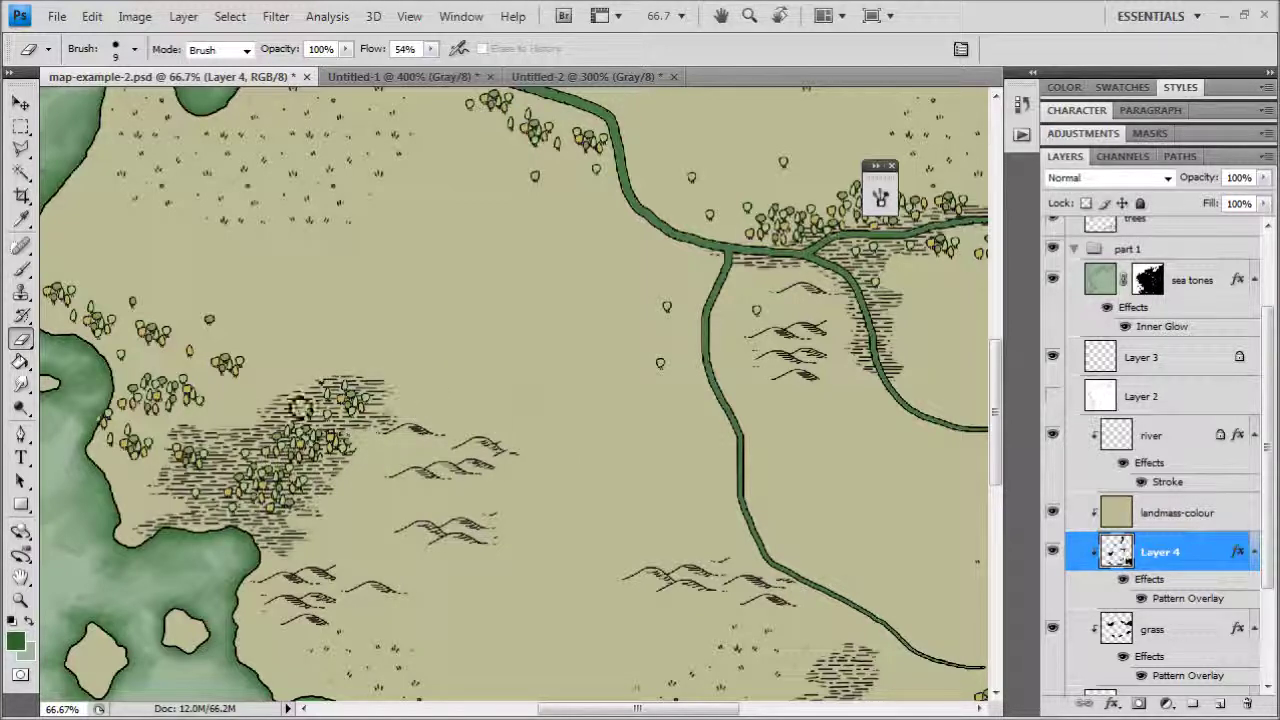
Step: Erase small bits along the edges of the marsh hatching around the southeastern forest to make them ragged
{"action": "left_click_drag", "start_coordinate": [649, 509], "coordinate": [160, 295]}
{"action": "left_click_drag", "start_coordinate": [577, 585], "coordinate": [652, 711]}
{"action": "mouse_move", "coordinate": [515, 241]}
{"action": "left_mouse_down"}
{"action": "mouse_move", "coordinate": [483, 260]}
{"action": "mouse_move", "coordinate": [519, 294]}
{"action": "mouse_move", "coordinate": [520, 320]}
{"action": "left_mouse_up"}
{"action": "left_click_drag", "start_coordinate": [616, 552], "coordinate": [538, 306]}
{"action": "left_click_drag", "start_coordinate": [447, 541], "coordinate": [481, 555]}
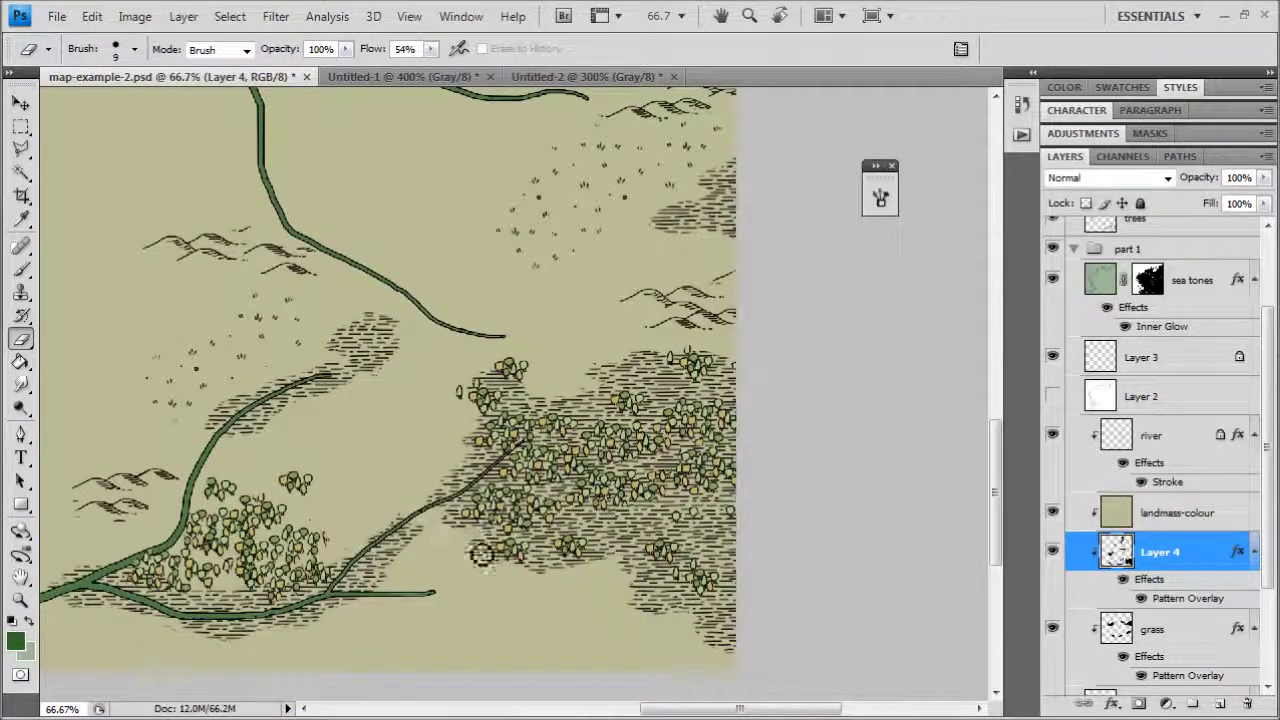
{"action": "left_click_drag", "start_coordinate": [609, 577], "coordinate": [655, 618]}
Step: Erase small bits along the edges of the marsh hatching near the source of the river northwest of the southeastern forest
{"action": "left_click_drag", "start_coordinate": [367, 383], "coordinate": [460, 500]}
{"action": "left_click_drag", "start_coordinate": [400, 547], "coordinate": [321, 560]}
{"action": "left_click_drag", "start_coordinate": [480, 481], "coordinate": [507, 458]}
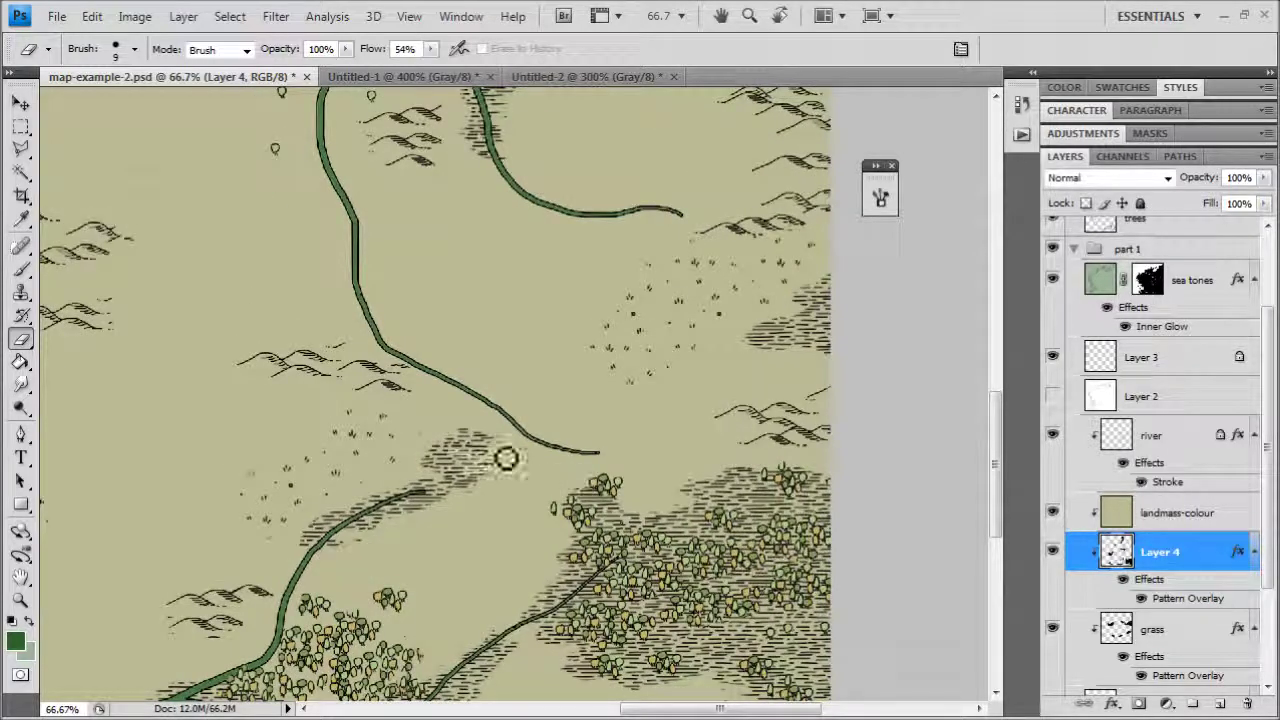
Step: Lower Layer 4's opacity to 74% to soften the marsh hatching and check it across the whole map
{"action": "left_click", "coordinate": [1264, 177]}
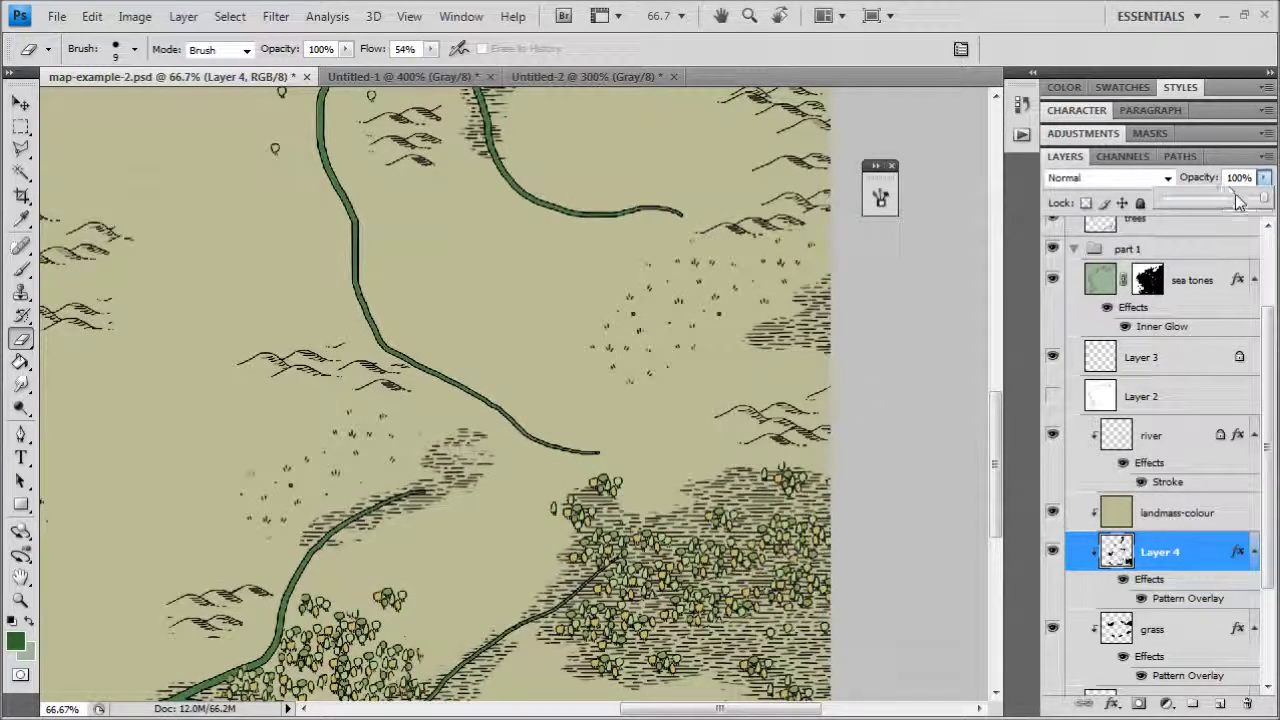
{"action": "left_click_drag", "start_coordinate": [1228, 200], "coordinate": [1239, 200]}
{"action": "key", "text": "ctrl+minus"}
{"action": "left_click_drag", "start_coordinate": [436, 299], "coordinate": [696, 512]}
{"action": "key", "text": "ctrl+minus"}
{"action": "key", "text": "ctrl+minus"}
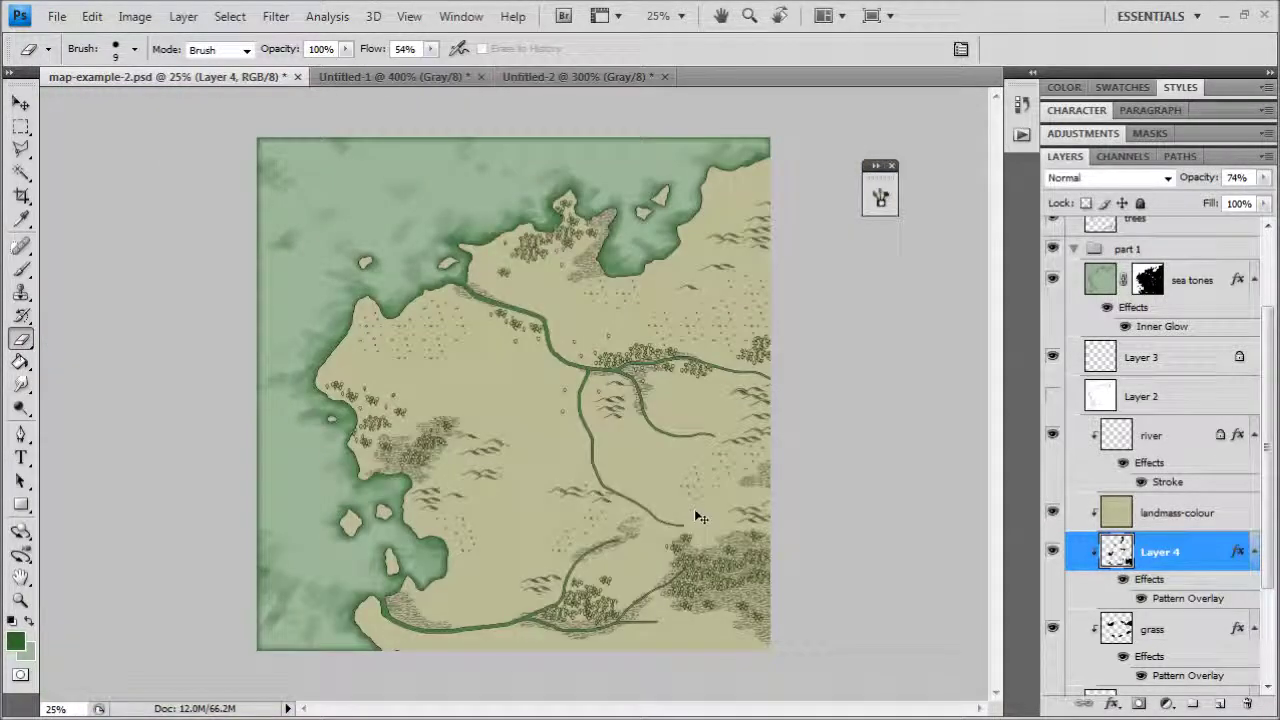
{"action": "key", "text": "ctrl+plus"}
{"action": "key", "text": "ctrl+plus"}
{"action": "left_click_drag", "start_coordinate": [711, 546], "coordinate": [627, 491]}
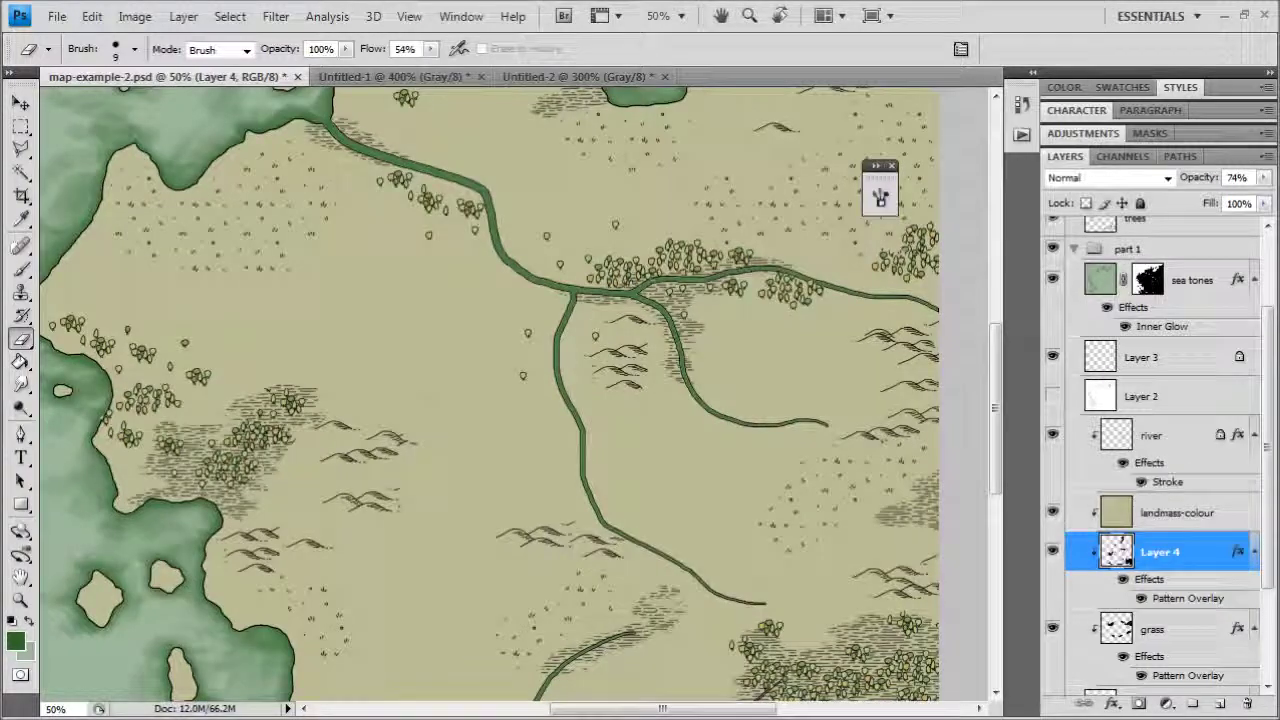
Step: Switch to the browser to examine the northern part of the coloured Beleriand reference map, then return to Photoshop
{"action": "key", "text": "alt+Tab"}
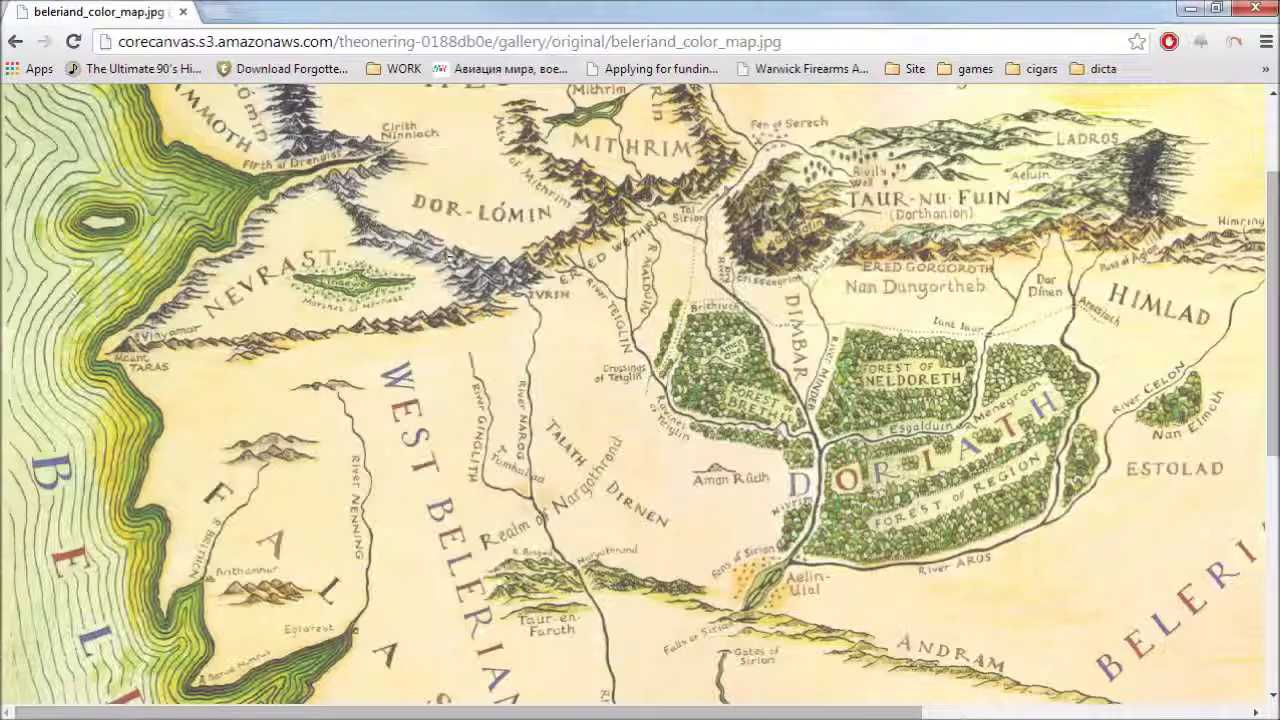
{"action": "scroll", "coordinate": [340, 255], "scroll_direction": "up", "scroll_amount": 3}
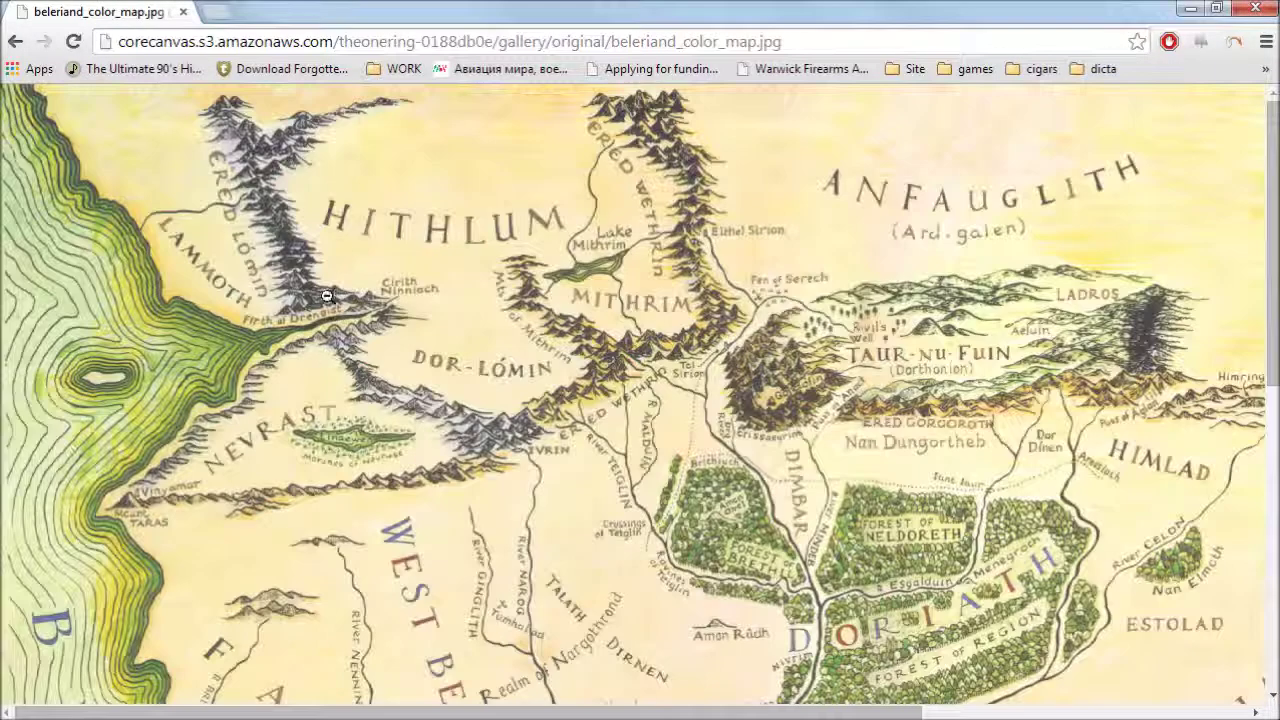
{"action": "left_click", "coordinate": [1190, 8]}
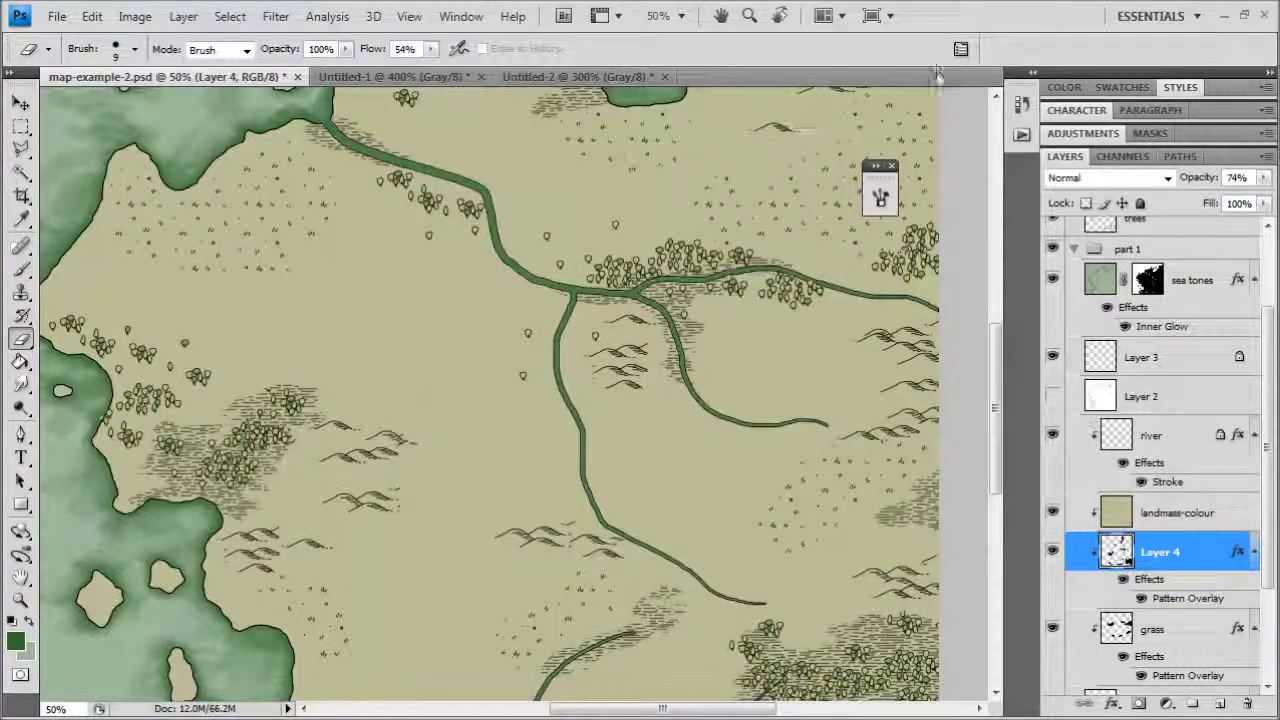
Step: Add a new clipped layer directly above the landmass-colour layer
{"action": "left_click", "coordinate": [1160, 515]}
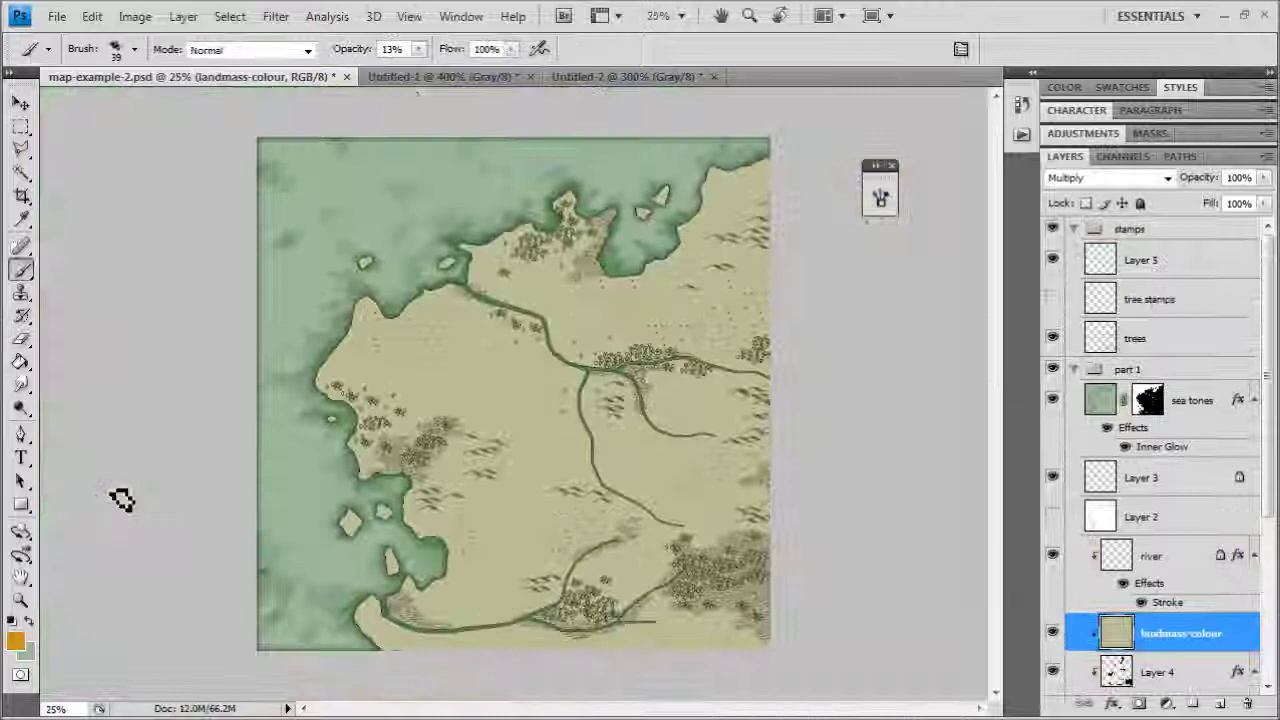
{"action": "key", "text": "ctrl+plus"}
{"action": "left_click_drag", "start_coordinate": [762, 437], "coordinate": [508, 327]}
{"action": "key", "text": "ctrl+plus"}
{"action": "scroll", "coordinate": [1148, 568], "scroll_direction": "down", "scroll_amount": 2}
{"action": "left_click_drag", "start_coordinate": [1145, 568], "coordinate": [1190, 570]}
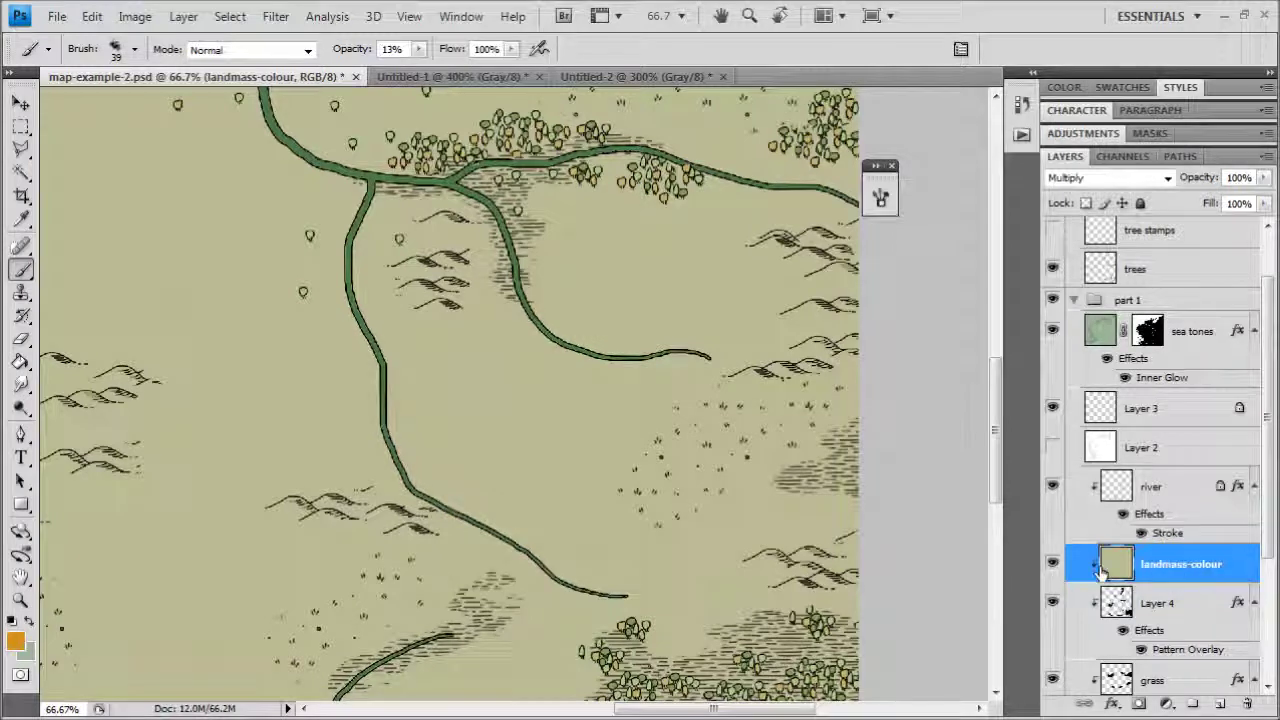
{"action": "left_click", "coordinate": [1219, 704]}
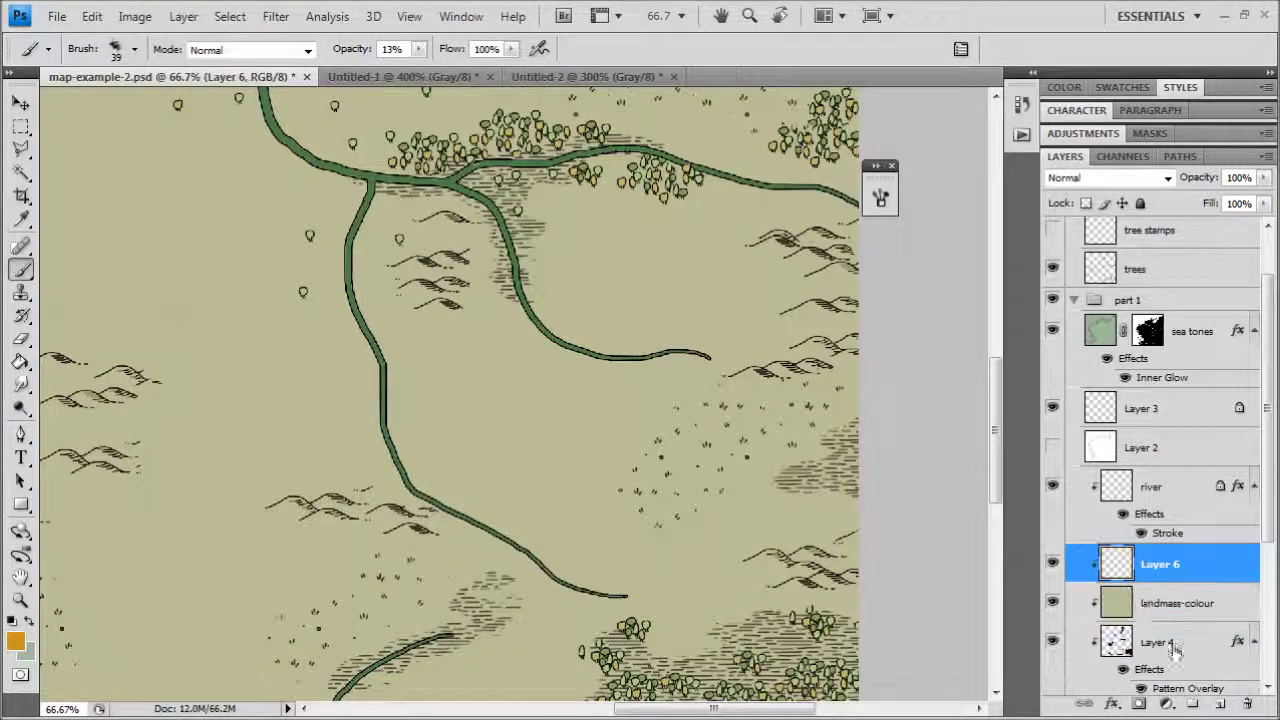
Step: Rename the new layer above landmass-colour as "landmass tones"
{"action": "scroll", "coordinate": [1140, 580], "scroll_direction": "down", "scroll_amount": 3}
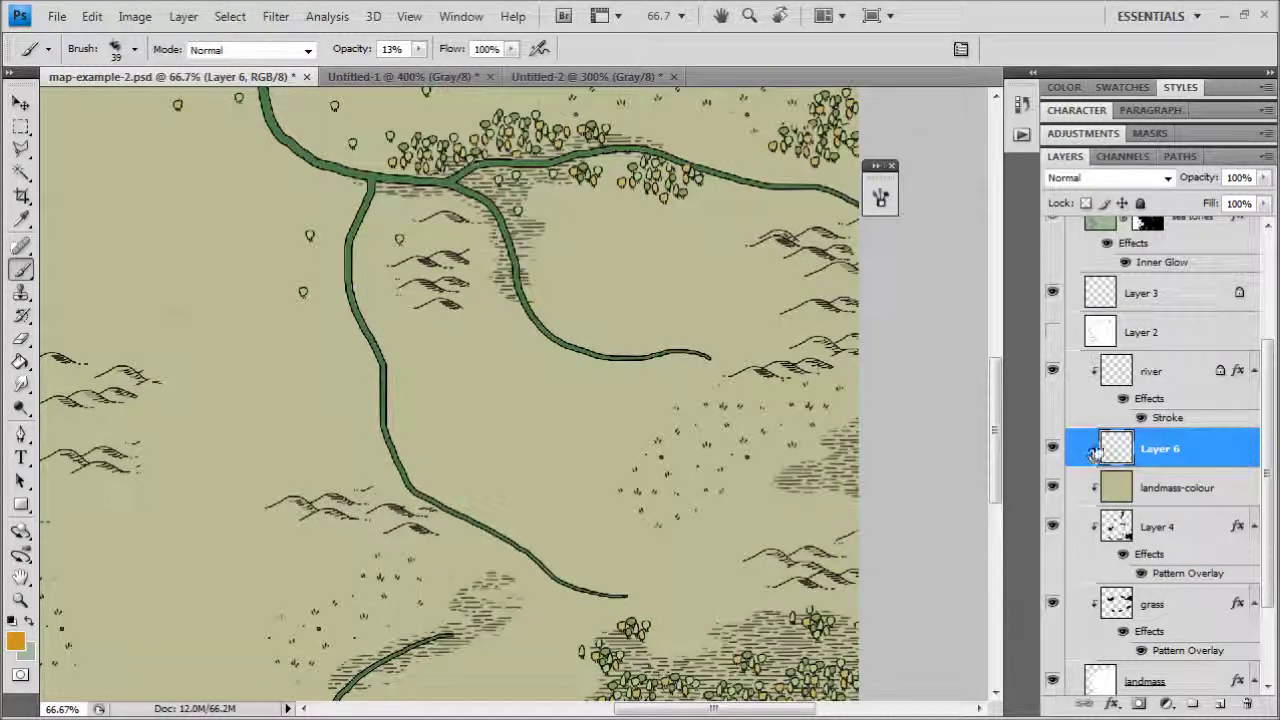
{"action": "double_click", "coordinate": [1170, 452]}
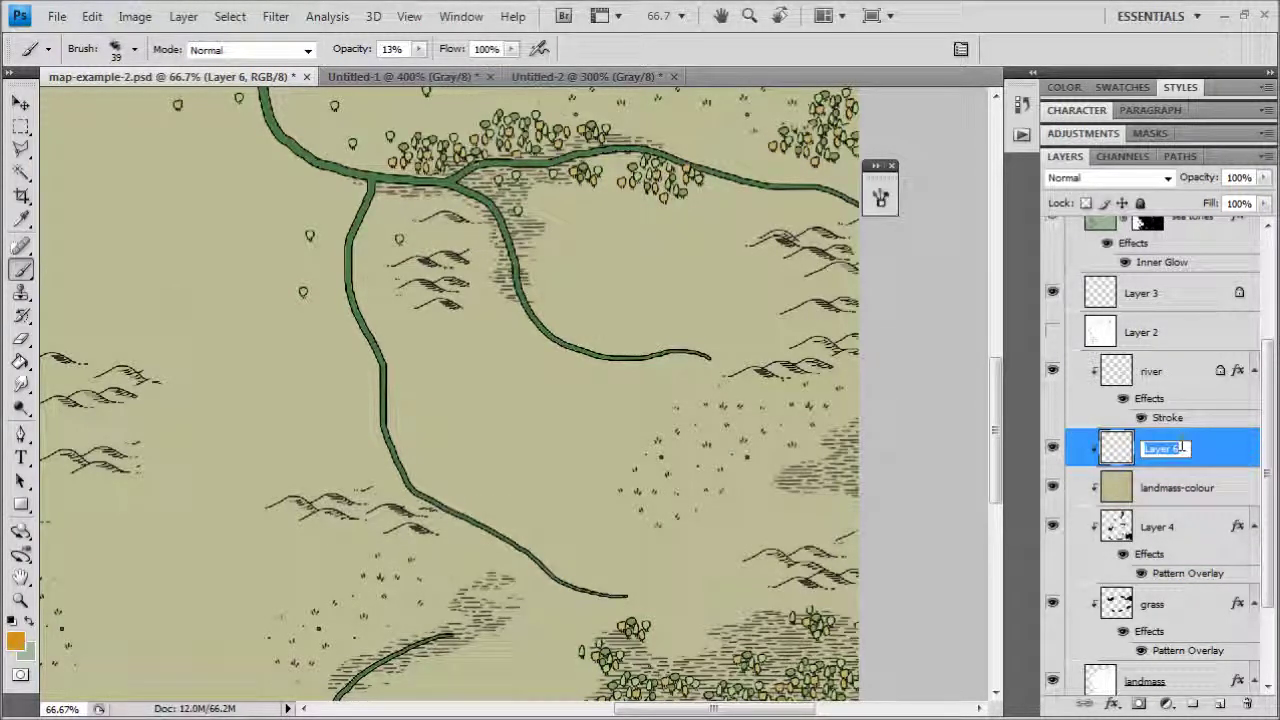
{"action": "type", "text": "landmass 2"}
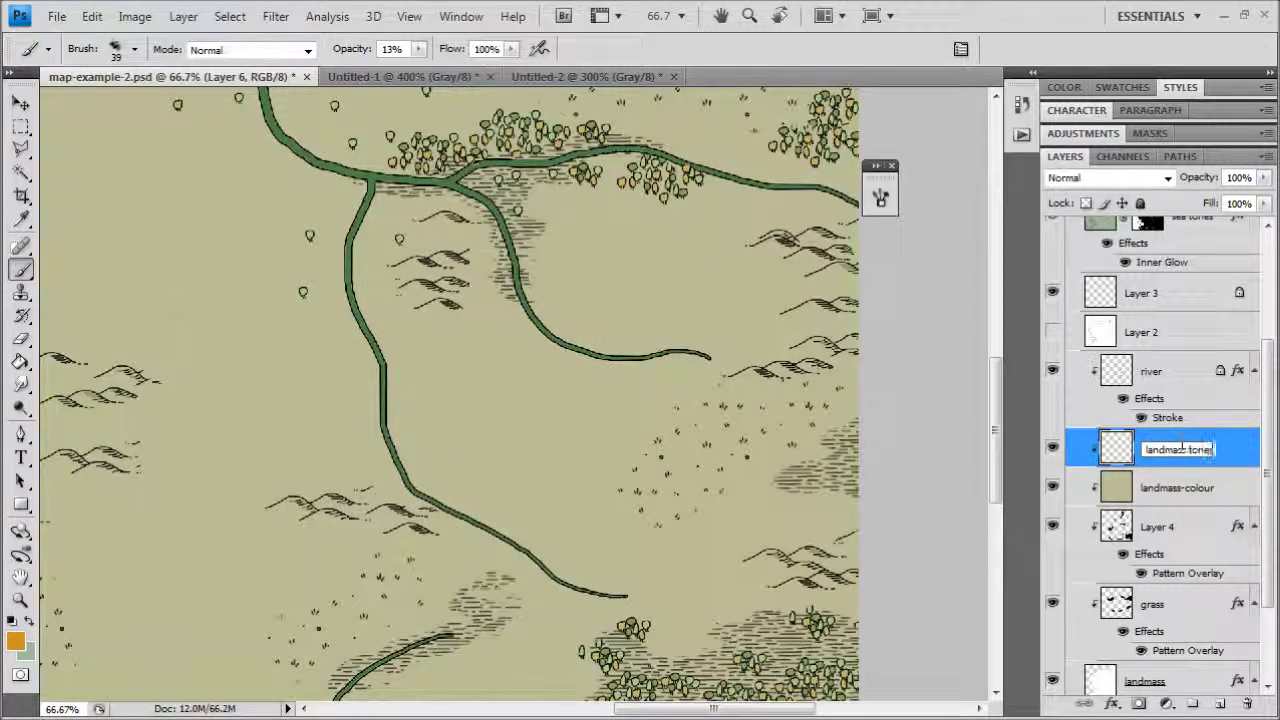
{"action": "type", "text": "ones"}
{"action": "key", "text": "Return"}
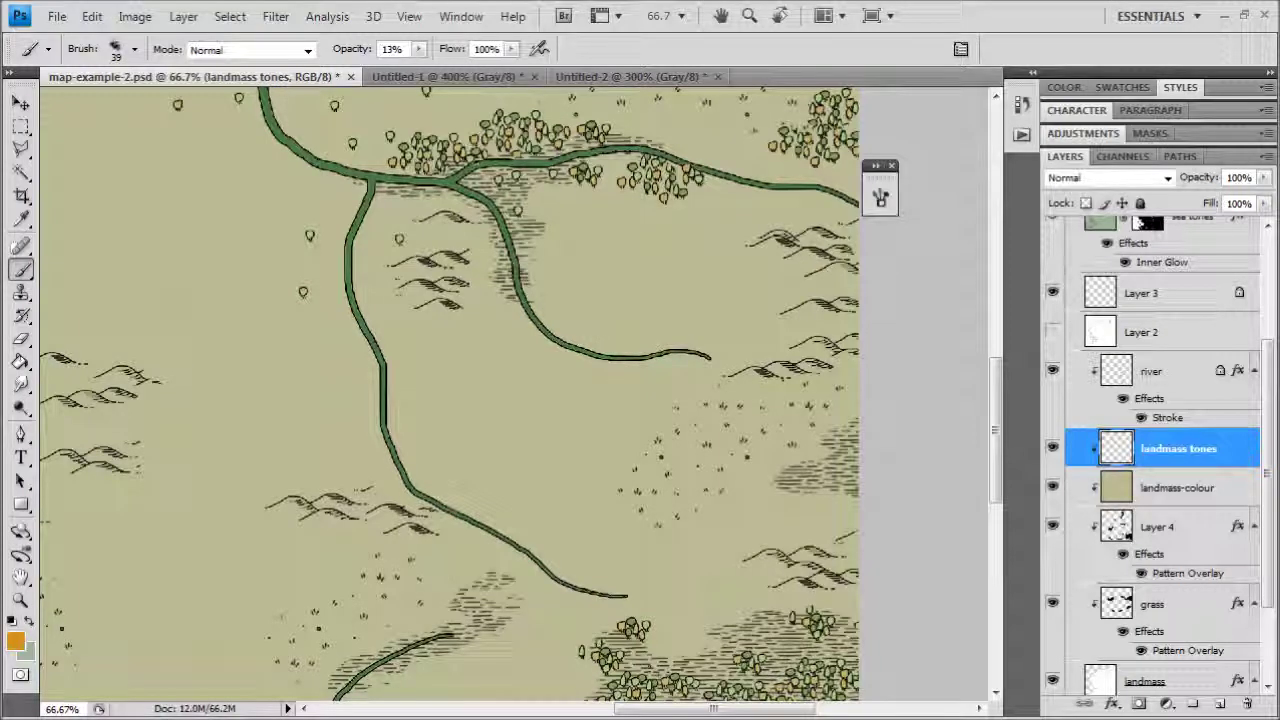
Step: Study how the land and mountains are tinted on the Beleriand reference map in the browser, then return to Photoshop
{"action": "key", "text": "alt+Tab"}
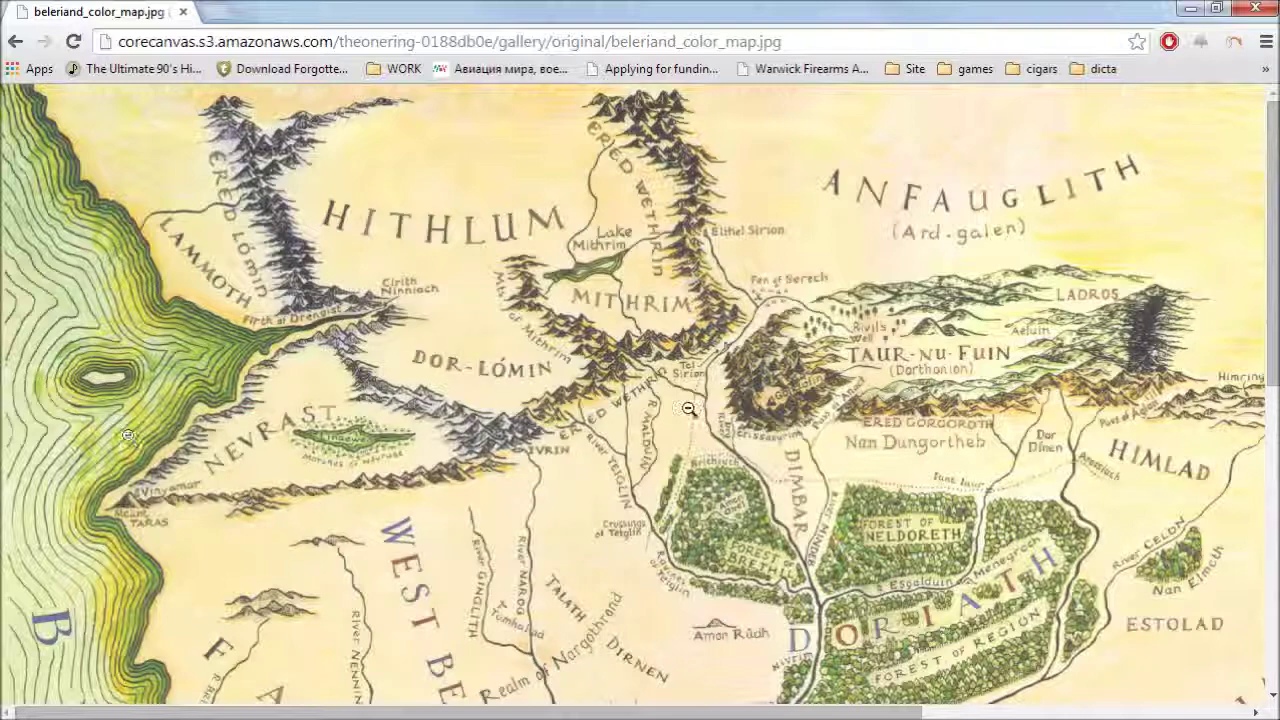
{"action": "mouse_move", "coordinate": [1273, 225]}
{"action": "left_mouse_down"}
{"action": "mouse_move", "coordinate": [1273, 528]}
{"action": "mouse_move", "coordinate": [1273, 222]}
{"action": "left_mouse_up"}
{"action": "left_click", "coordinate": [1188, 12]}
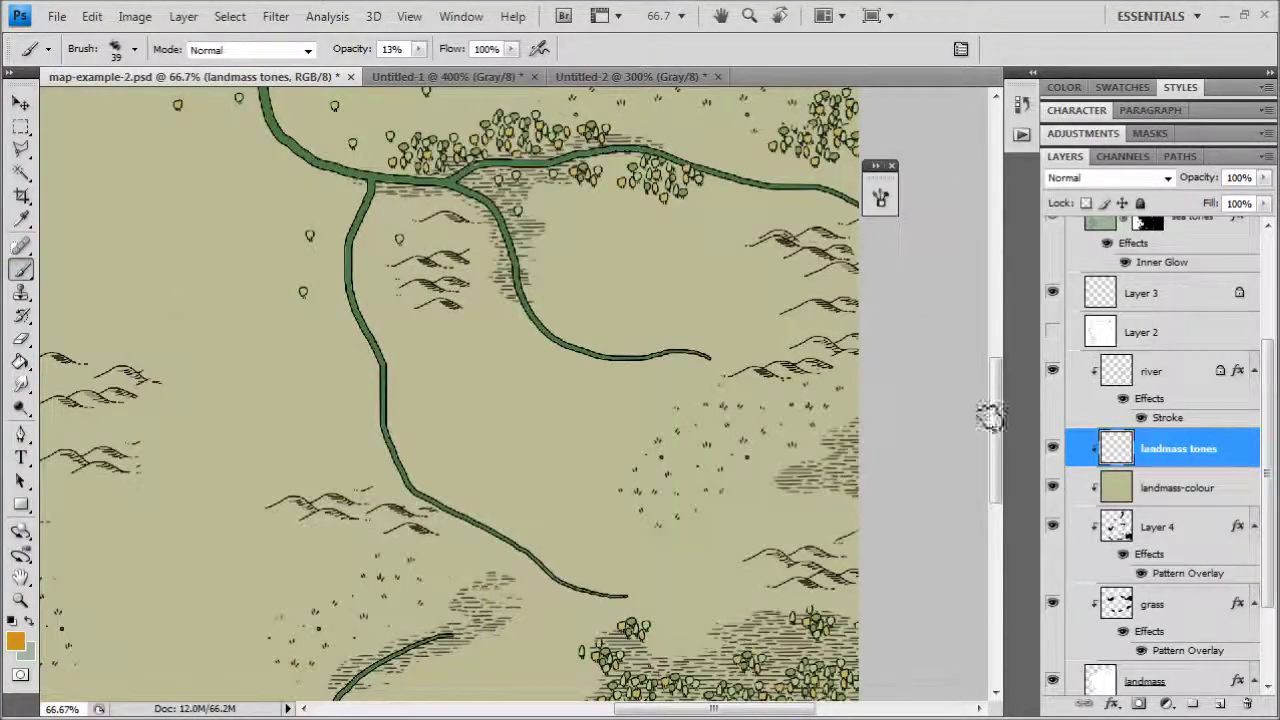
Step: Choose the textured 11 px brush tip and set its master diameter to 34 px, keeping the brush opacity at 13%
{"action": "mouse_move", "coordinate": [997, 411]}
{"action": "left_mouse_down"}
{"action": "mouse_move", "coordinate": [997, 460]}
{"action": "mouse_move", "coordinate": [997, 367]}
{"action": "mouse_move", "coordinate": [997, 410]}
{"action": "mouse_move", "coordinate": [997, 392]}
{"action": "left_mouse_up"}
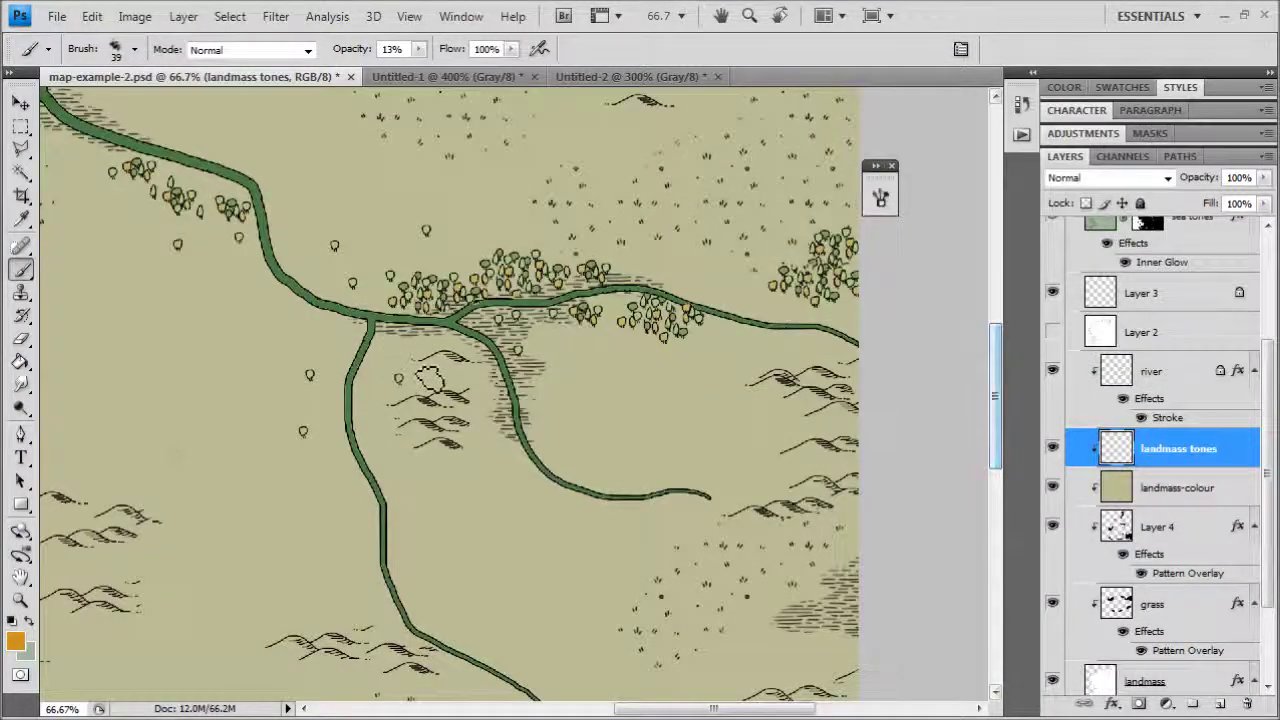
{"action": "key", "text": "ctrl+plus"}
{"action": "key", "text": "ctrl+plus"}
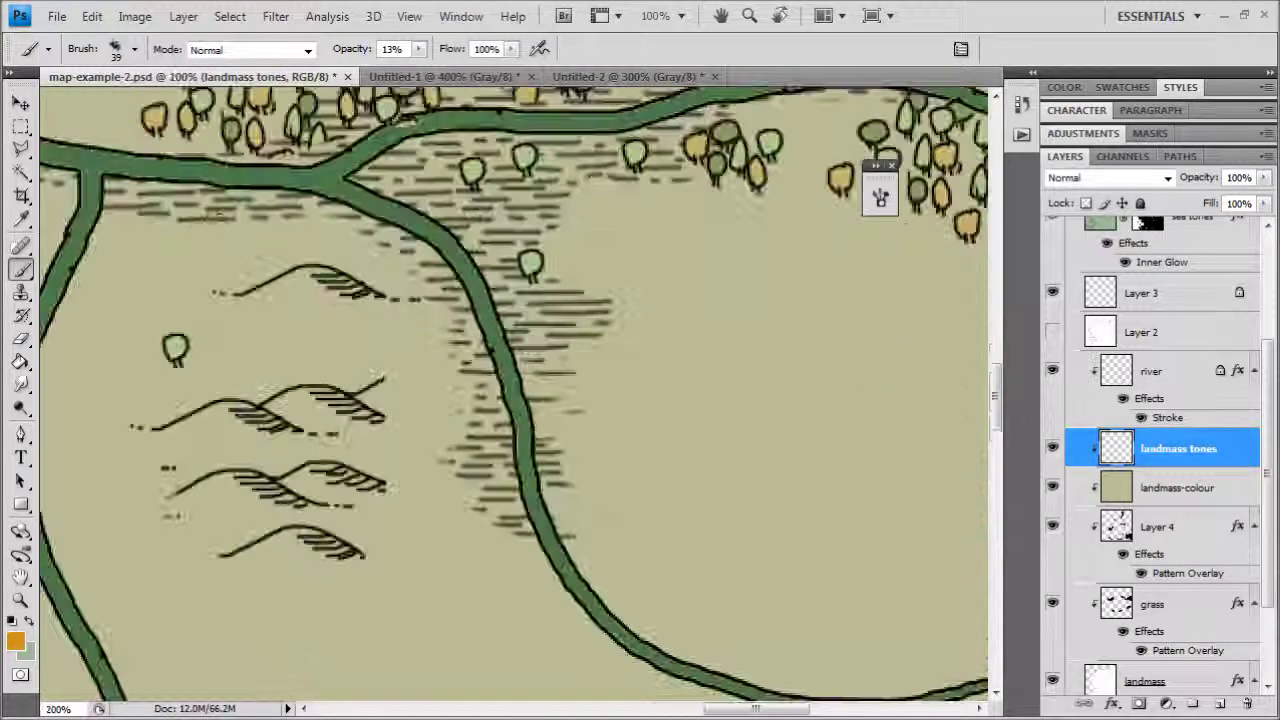
{"action": "left_click", "coordinate": [135, 49]}
{"action": "left_click_drag", "start_coordinate": [228, 257], "coordinate": [228, 251]}
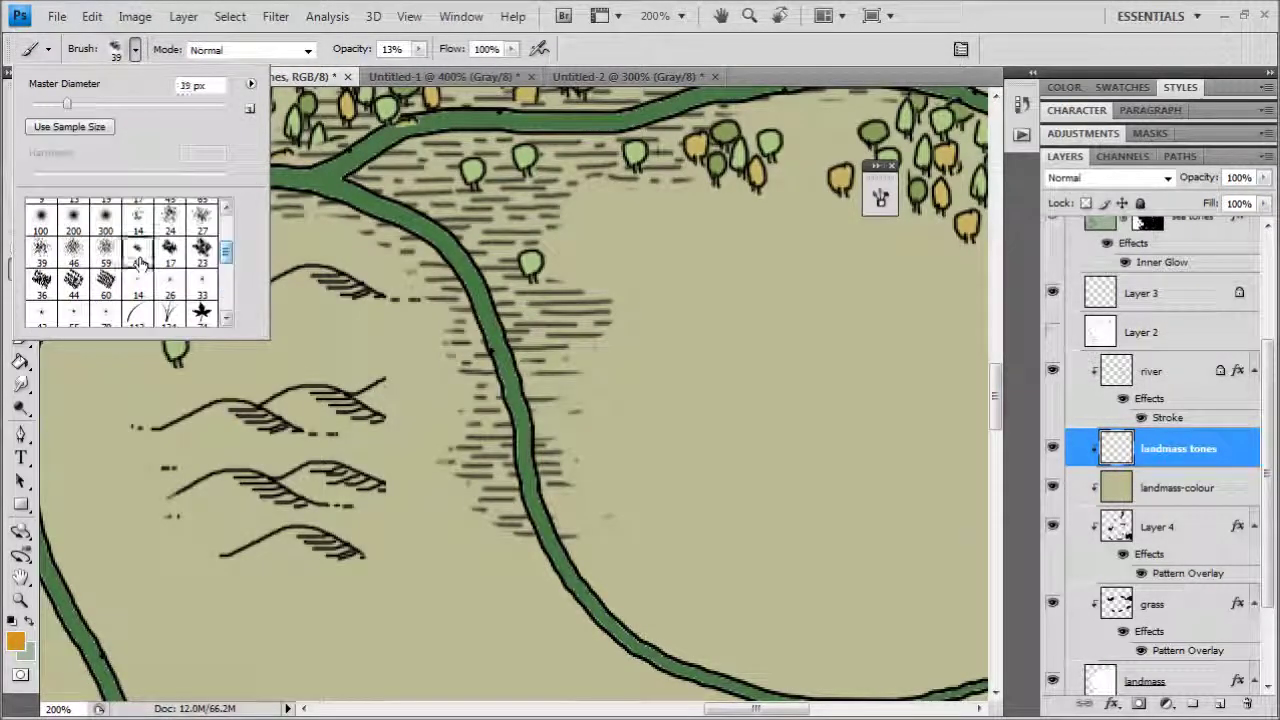
{"action": "left_click", "coordinate": [137, 247]}
{"action": "left_click_drag", "start_coordinate": [46, 104], "coordinate": [62, 106]}
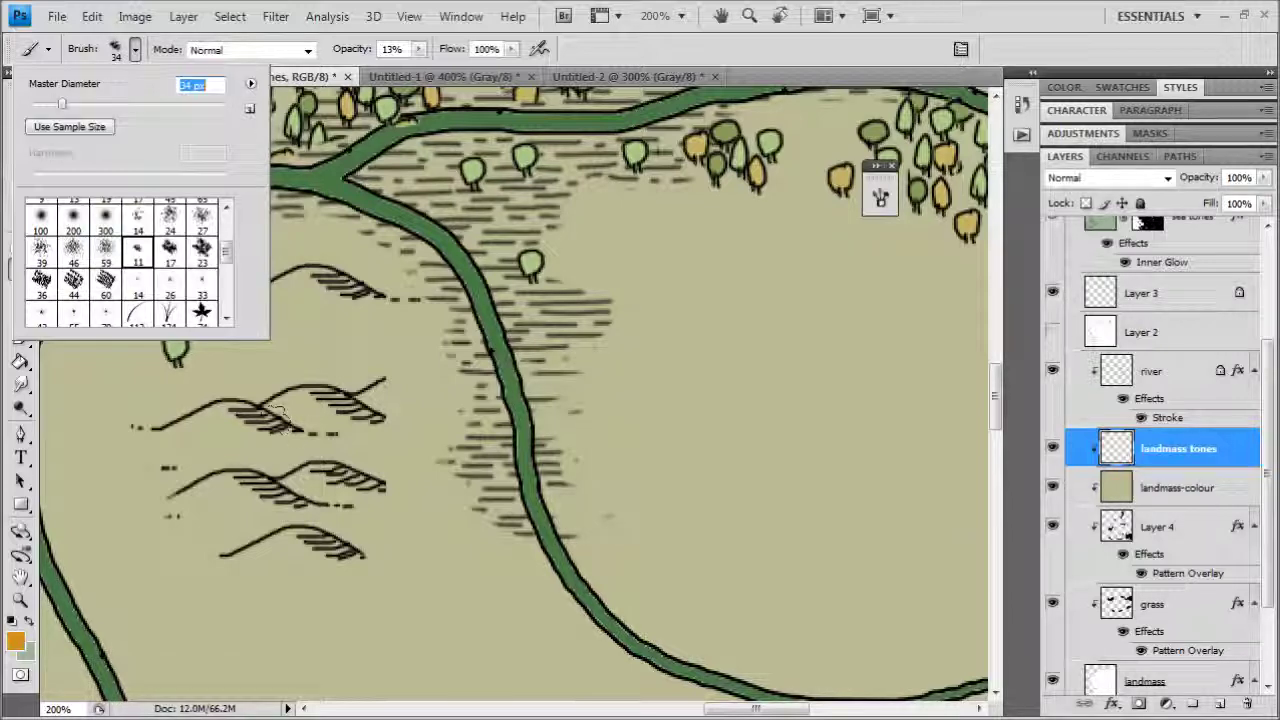
{"action": "left_click", "coordinate": [419, 49]}
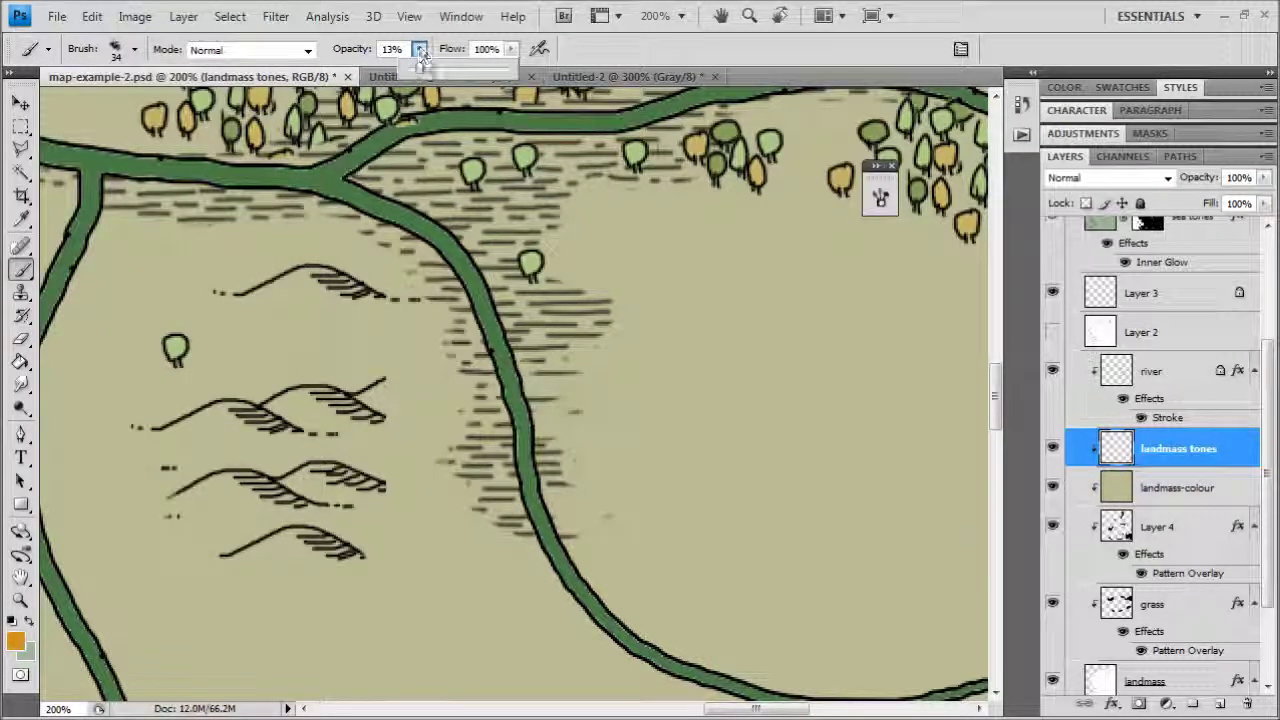
{"action": "left_click", "coordinate": [697, 56]}
Step: Set the landmass tones layer's blend mode to Multiply
{"action": "left_click_drag", "start_coordinate": [377, 356], "coordinate": [503, 351]}
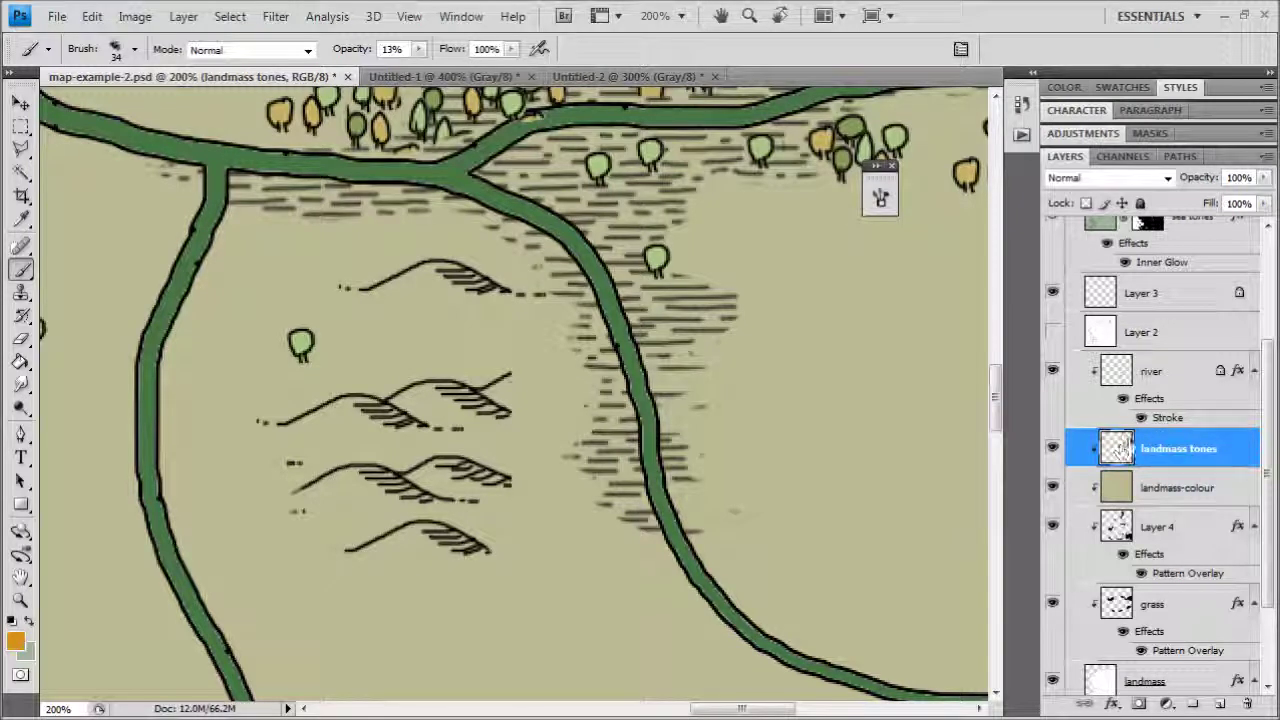
{"action": "left_click", "coordinate": [1167, 178]}
{"action": "left_click", "coordinate": [1089, 263]}
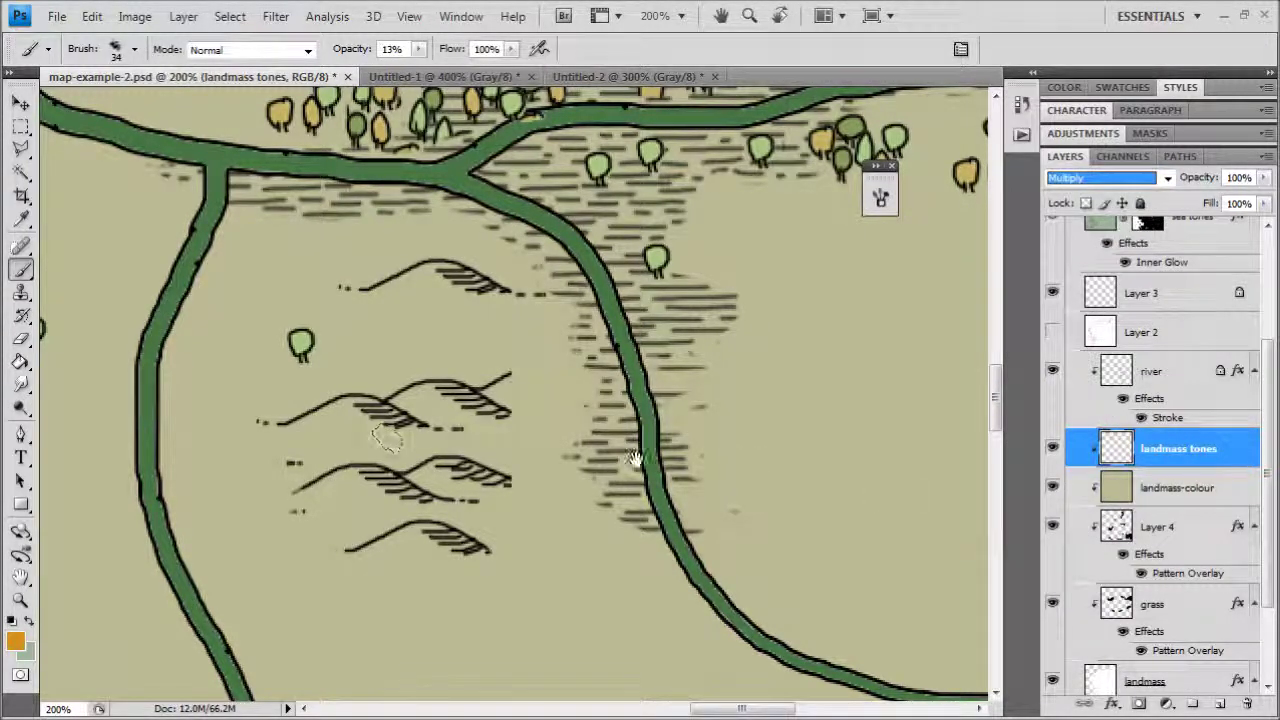
Step: Paint soft orange-brown shading over the group of hills between the two river branches on the landmass tones layer
{"action": "scroll", "coordinate": [340, 428], "scroll_direction": "left", "scroll_amount": 2}
{"action": "mouse_move", "coordinate": [400, 410]}
{"action": "left_mouse_down"}
{"action": "mouse_move", "coordinate": [350, 412]}
{"action": "mouse_move", "coordinate": [500, 395]}
{"action": "mouse_move", "coordinate": [528, 372]}
{"action": "mouse_move", "coordinate": [550, 382]}
{"action": "mouse_move", "coordinate": [530, 386]}
{"action": "left_mouse_up"}
{"action": "mouse_move", "coordinate": [402, 482]}
{"action": "left_mouse_down"}
{"action": "mouse_move", "coordinate": [432, 496]}
{"action": "mouse_move", "coordinate": [442, 467]}
{"action": "left_mouse_up"}
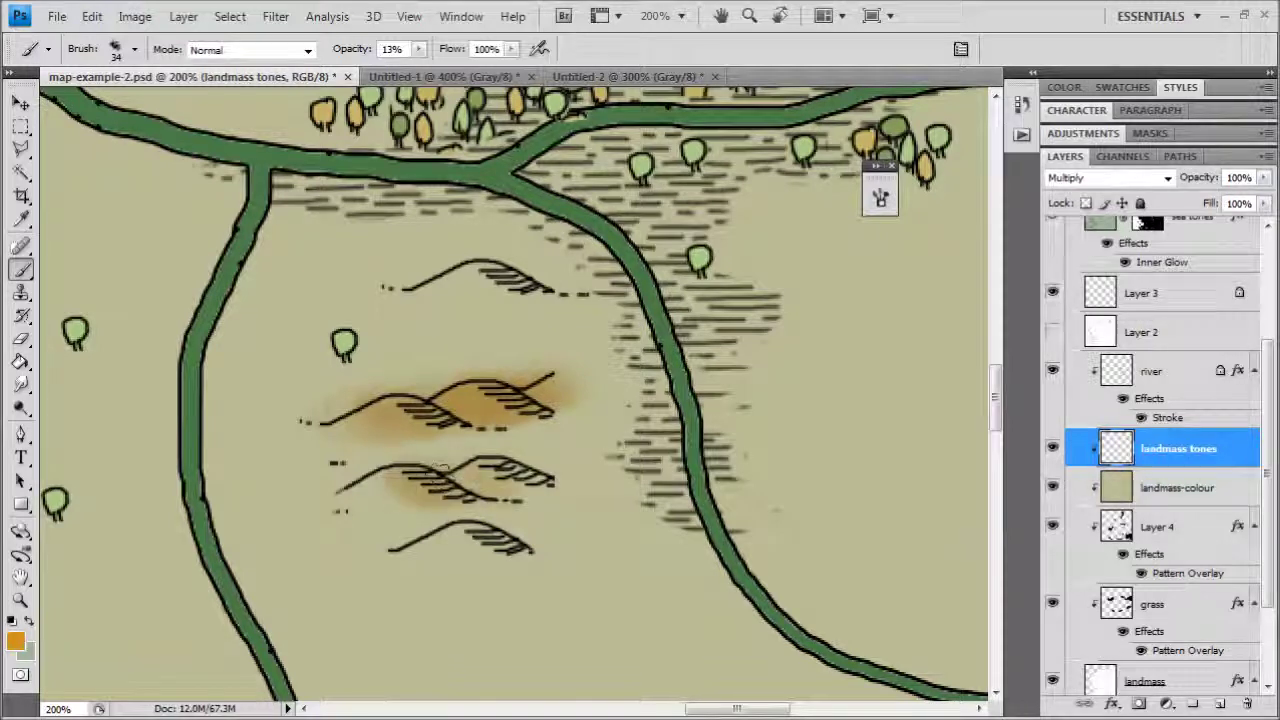
{"action": "mouse_move", "coordinate": [370, 488]}
{"action": "left_mouse_down"}
{"action": "mouse_move", "coordinate": [535, 445]}
{"action": "mouse_move", "coordinate": [508, 420]}
{"action": "left_mouse_up"}
{"action": "mouse_move", "coordinate": [289, 494]}
{"action": "left_mouse_down"}
{"action": "mouse_move", "coordinate": [470, 535]}
{"action": "mouse_move", "coordinate": [430, 555]}
{"action": "left_mouse_up"}
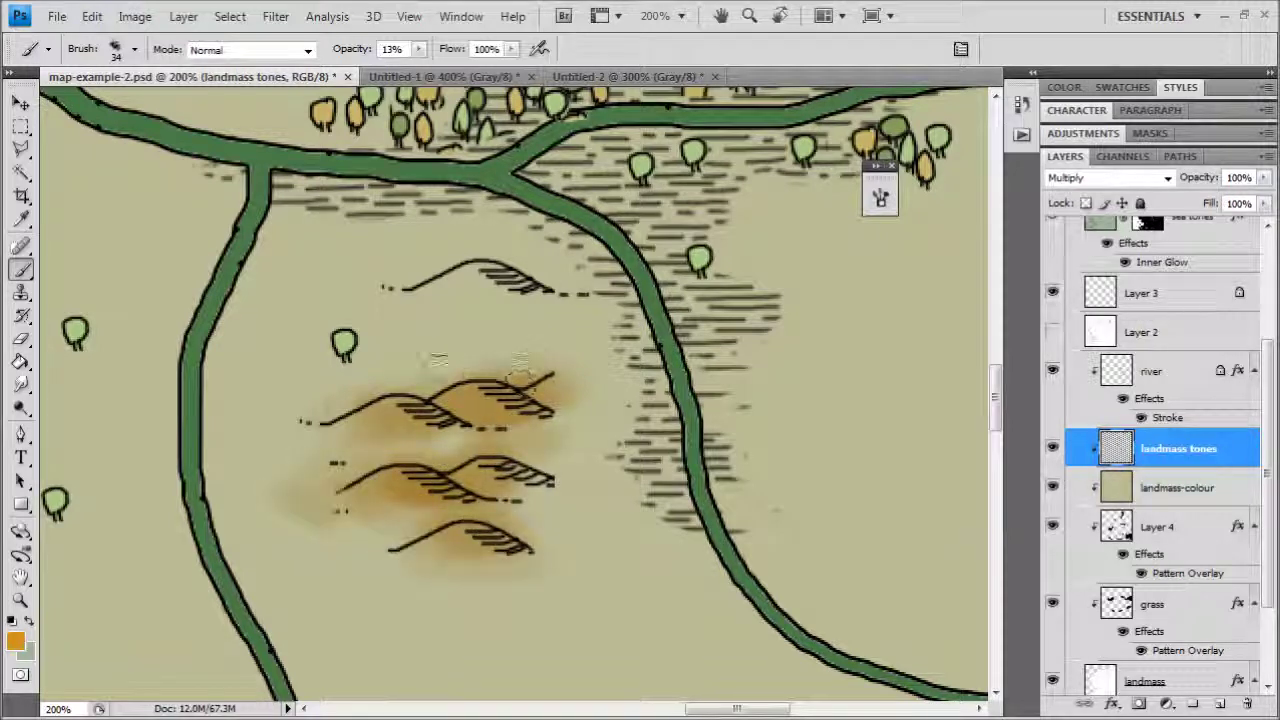
{"action": "mouse_move", "coordinate": [465, 289]}
{"action": "left_mouse_down"}
{"action": "mouse_move", "coordinate": [400, 264]}
{"action": "mouse_move", "coordinate": [357, 286]}
{"action": "mouse_move", "coordinate": [505, 320]}
{"action": "mouse_move", "coordinate": [466, 322]}
{"action": "left_mouse_up"}
Step: Paint the same orange-brown shading over the upper hills along the map's eastern edge, south of the river
{"action": "key", "text": "ctrl+minus"}
{"action": "key", "text": "ctrl+minus"}
{"action": "left_click_drag", "start_coordinate": [736, 308], "coordinate": [447, 295]}
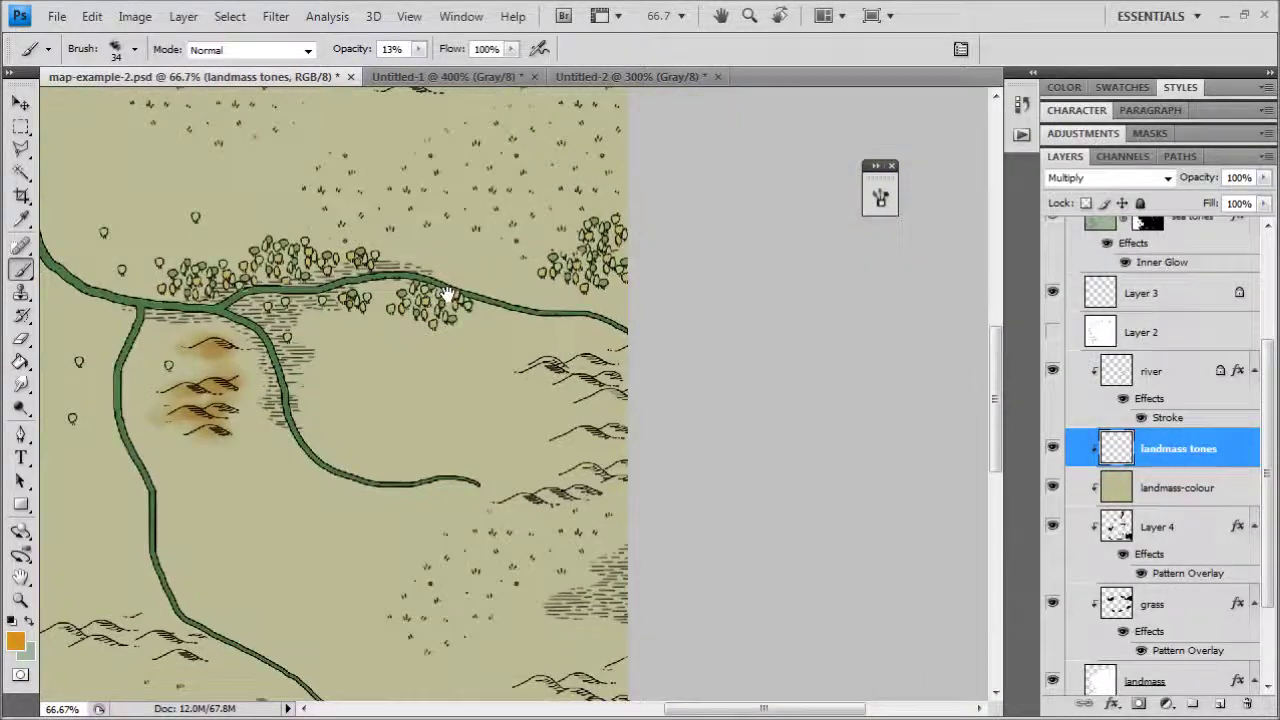
{"action": "scroll", "coordinate": [447, 295], "scroll_direction": "up", "scroll_amount": 1}
{"action": "mouse_move", "coordinate": [600, 360]}
{"action": "left_mouse_down"}
{"action": "mouse_move", "coordinate": [550, 350]}
{"action": "mouse_move", "coordinate": [620, 355]}
{"action": "mouse_move", "coordinate": [600, 358]}
{"action": "left_mouse_up"}
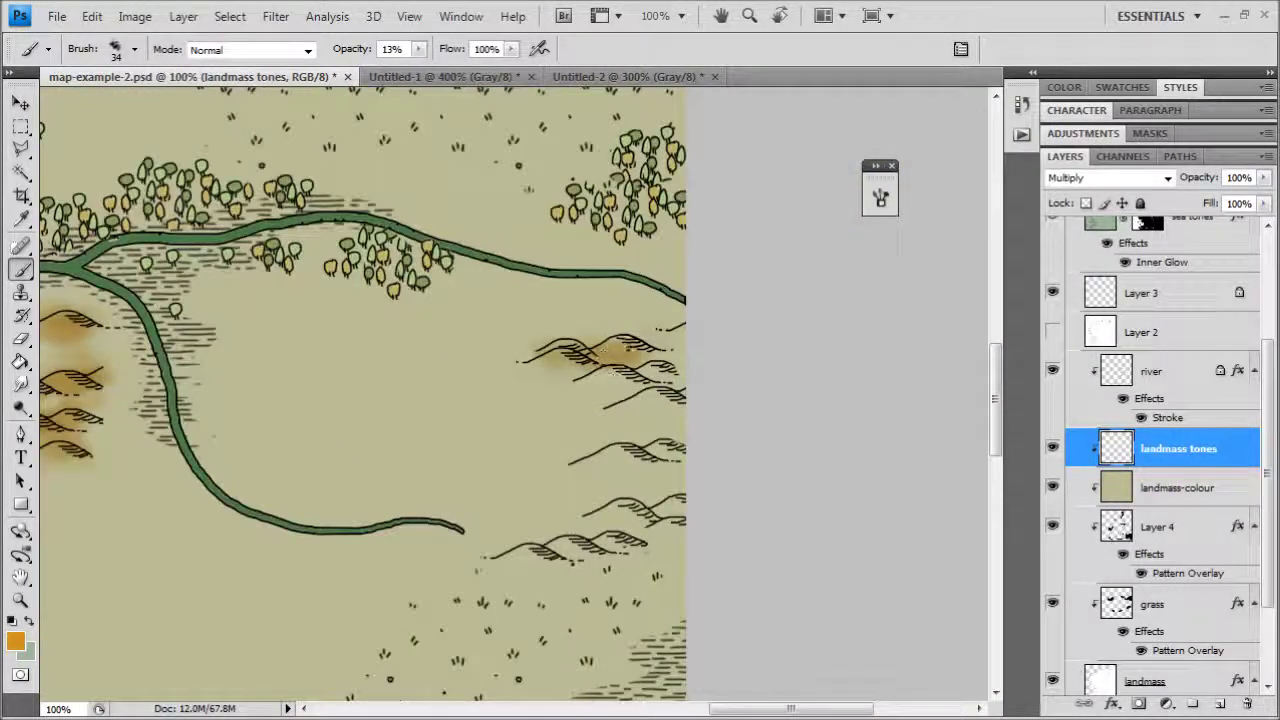
{"action": "mouse_move", "coordinate": [692, 335]}
{"action": "left_mouse_down"}
{"action": "mouse_move", "coordinate": [691, 370]}
{"action": "mouse_move", "coordinate": [598, 389]}
{"action": "mouse_move", "coordinate": [590, 370]}
{"action": "mouse_move", "coordinate": [693, 395]}
{"action": "mouse_move", "coordinate": [649, 414]}
{"action": "mouse_move", "coordinate": [694, 400]}
{"action": "mouse_move", "coordinate": [647, 403]}
{"action": "left_mouse_up"}
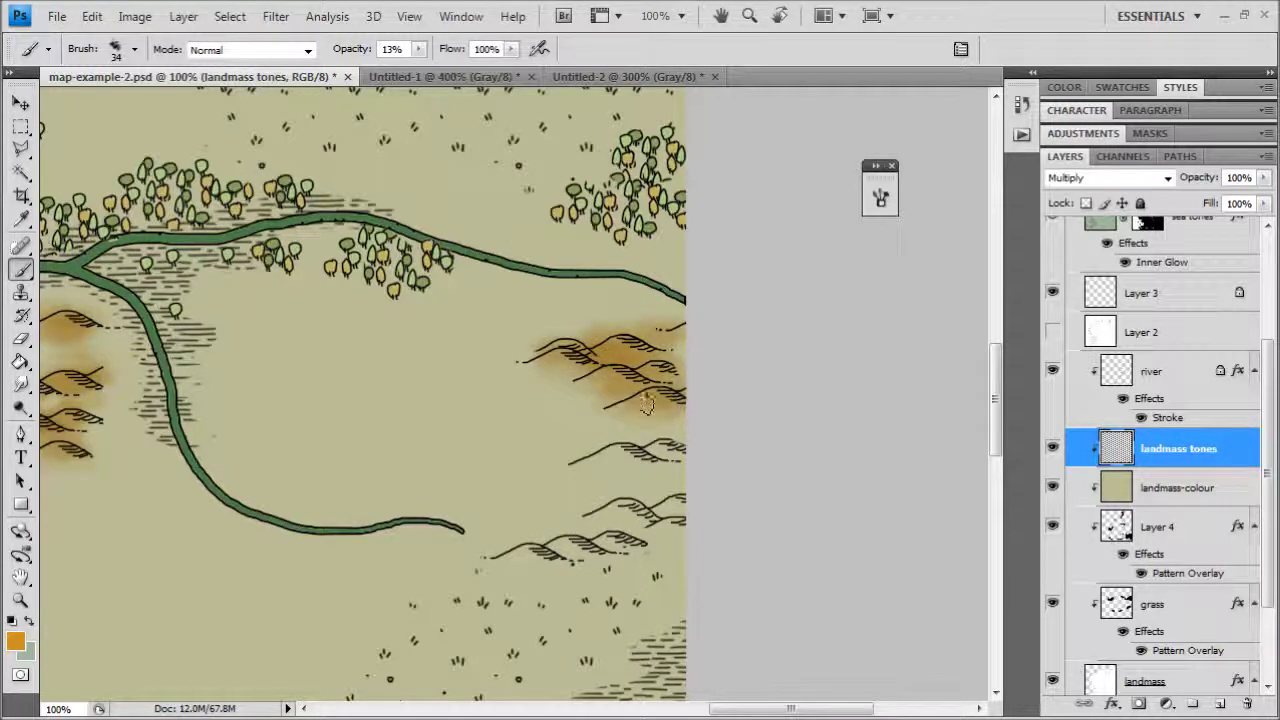
{"action": "mouse_move", "coordinate": [580, 450]}
{"action": "left_mouse_down"}
{"action": "mouse_move", "coordinate": [645, 445]}
{"action": "mouse_move", "coordinate": [615, 458]}
{"action": "mouse_move", "coordinate": [668, 463]}
{"action": "left_mouse_up"}
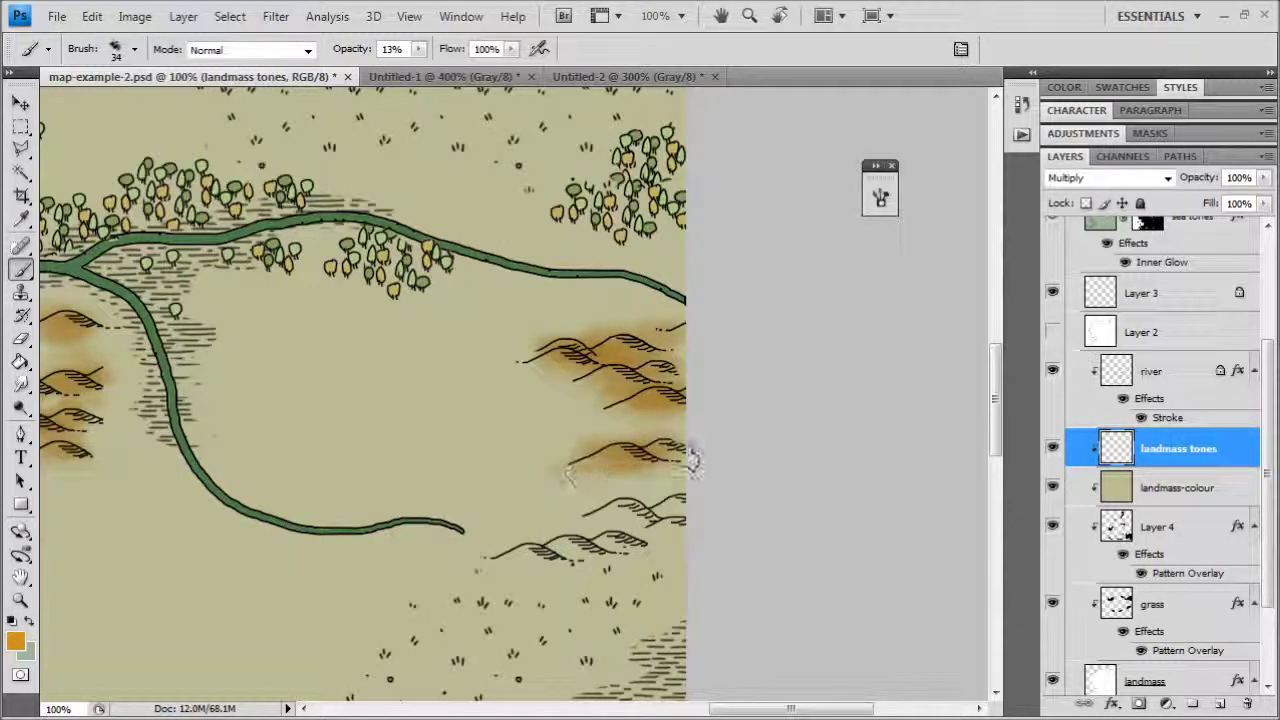
Step: Adjust the landmass-colour layer with Hue/Saturation, setting the hue to -9 and raising the lightness slightly
{"action": "key", "text": "ctrl+minus"}
{"action": "key", "text": "ctrl+minus"}
{"action": "left_click_drag", "start_coordinate": [315, 341], "coordinate": [500, 384]}
{"action": "key", "text": "ctrl+minus"}
{"action": "left_click", "coordinate": [1114, 495]}
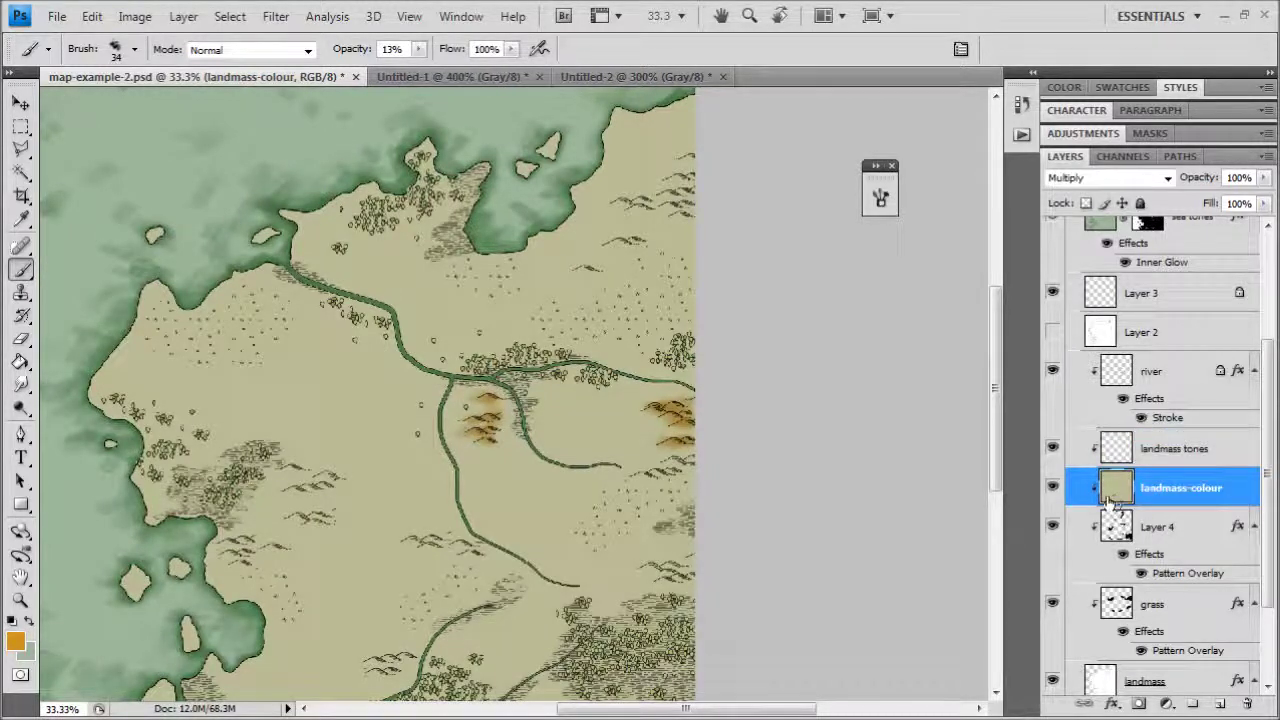
{"action": "left_click", "coordinate": [134, 16]}
{"action": "mouse_move", "coordinate": [166, 68]}
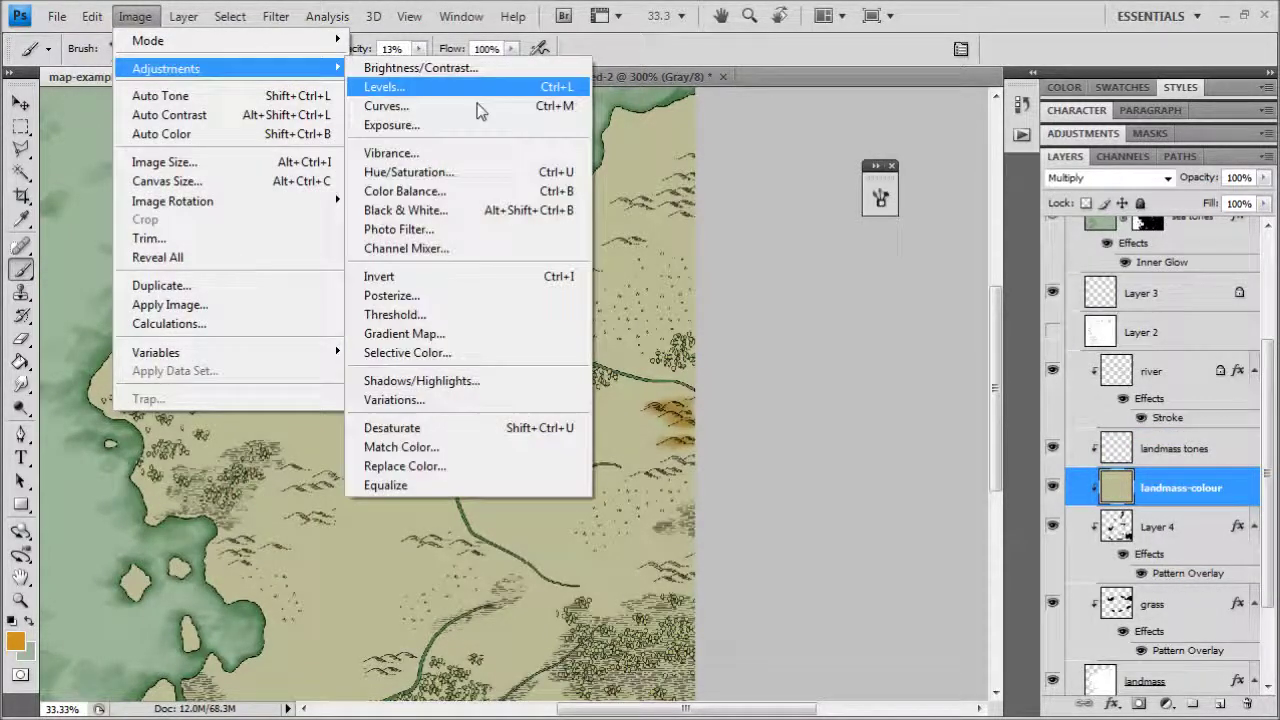
{"action": "left_click", "coordinate": [446, 180]}
{"action": "left_click_drag", "start_coordinate": [843, 370], "coordinate": [838, 370]}
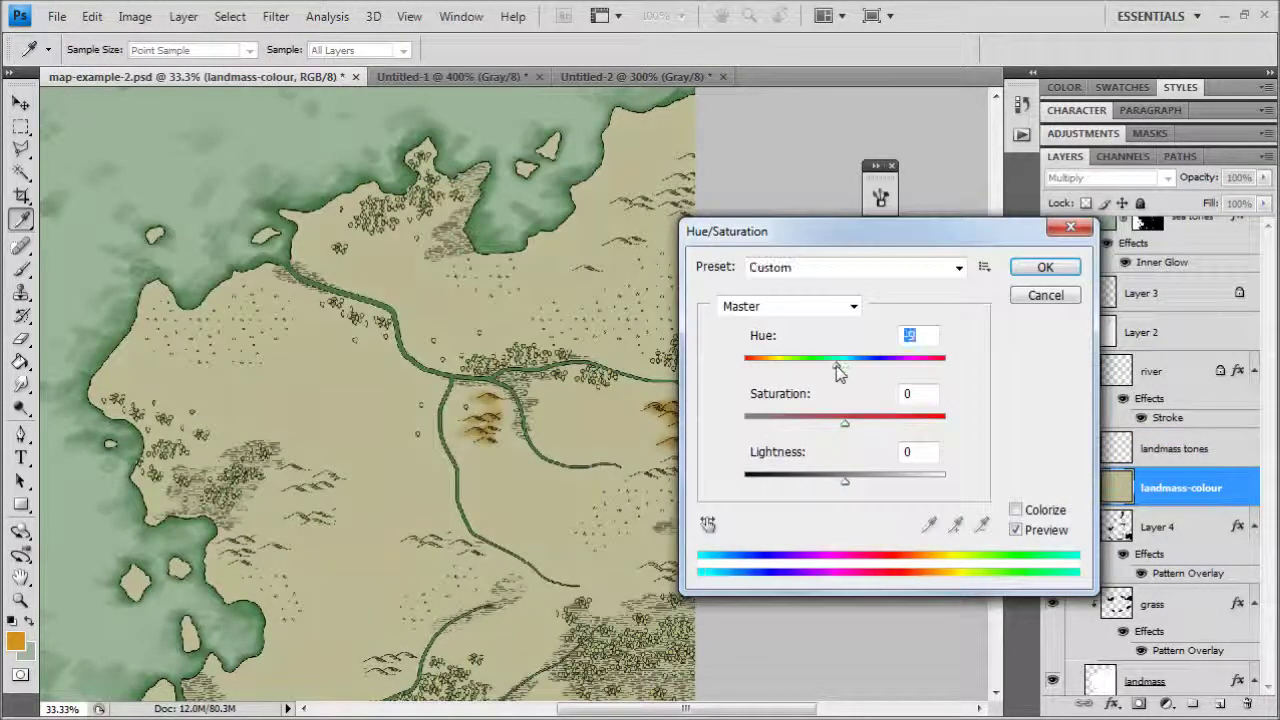
{"action": "left_click_drag", "start_coordinate": [850, 485], "coordinate": [857, 485]}
{"action": "left_click", "coordinate": [1045, 267]}
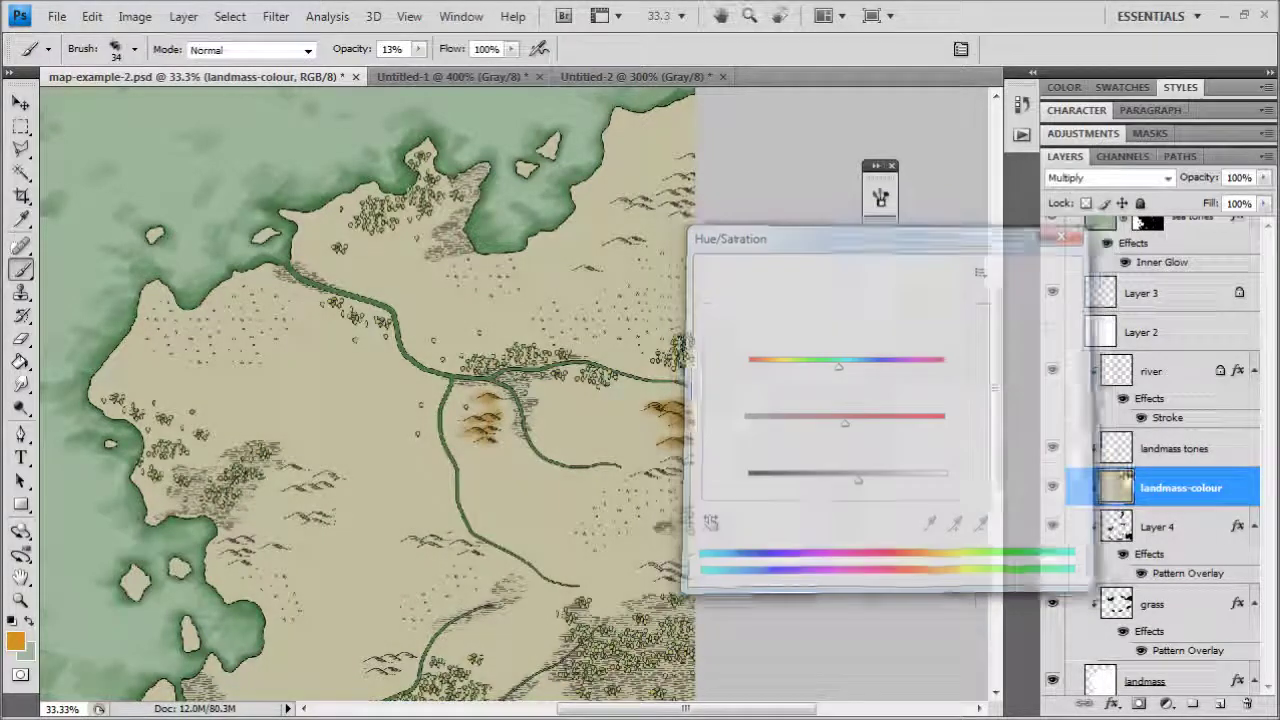
Step: Shade the hill ranges just above the eastern grass patch with orange-brown on the landmass tones layer
{"action": "left_click", "coordinate": [1178, 448]}
{"action": "key", "text": "ctrl+plus"}
{"action": "left_click_drag", "start_coordinate": [848, 479], "coordinate": [600, 323]}
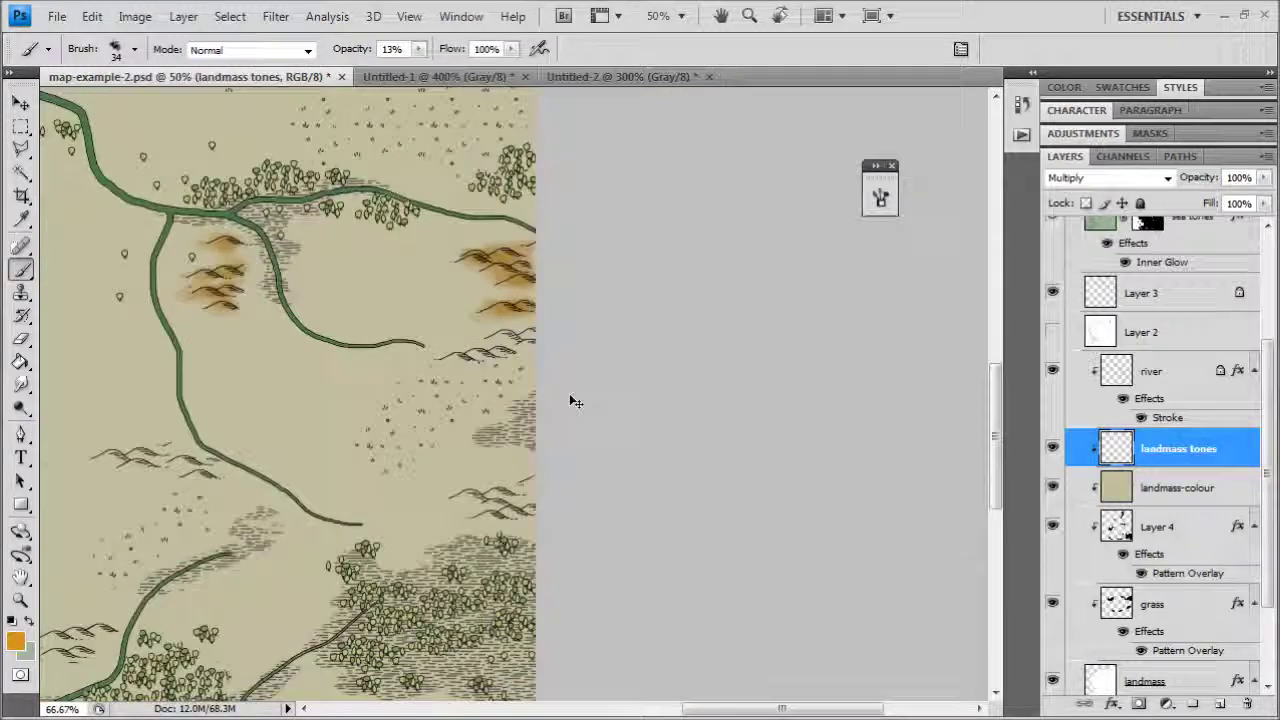
{"action": "key", "text": "ctrl+plus"}
{"action": "mouse_move", "coordinate": [424, 326]}
{"action": "left_mouse_down"}
{"action": "mouse_move", "coordinate": [479, 322]}
{"action": "mouse_move", "coordinate": [506, 305]}
{"action": "mouse_move", "coordinate": [494, 290]}
{"action": "mouse_move", "coordinate": [509, 262]}
{"action": "mouse_move", "coordinate": [509, 295]}
{"action": "mouse_move", "coordinate": [532, 310]}
{"action": "left_mouse_up"}
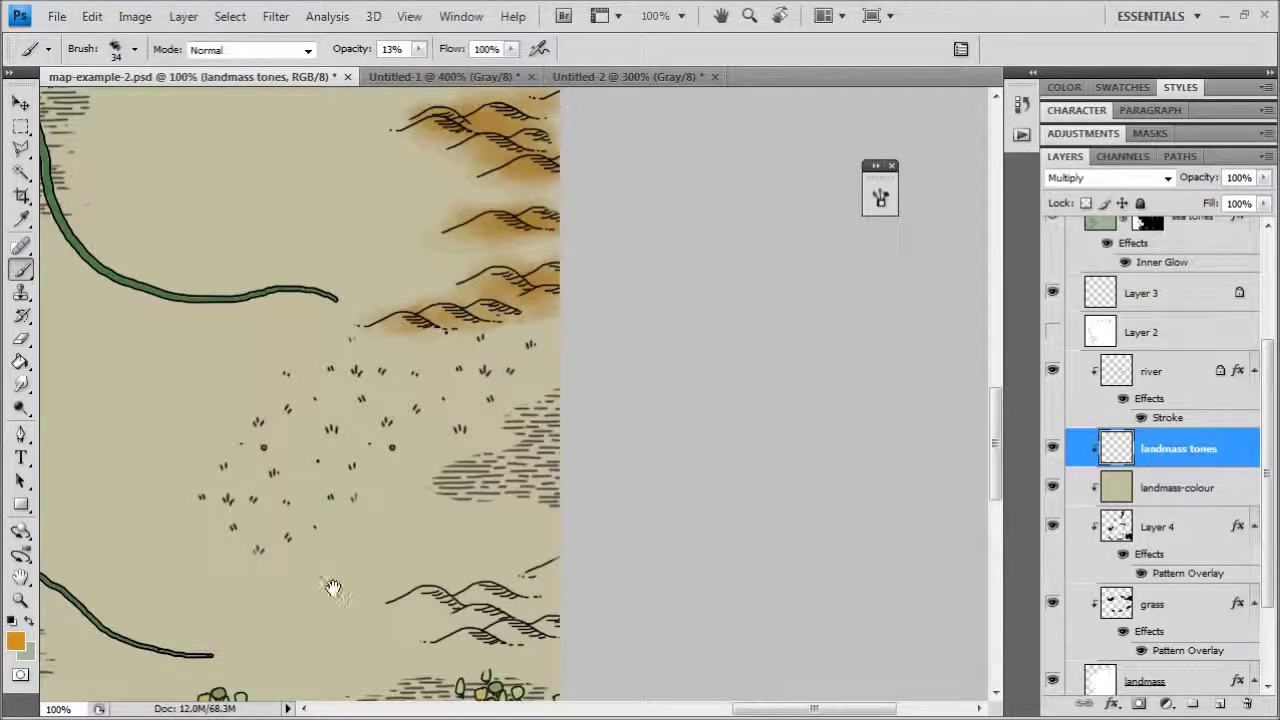
Step: Shade the hills south of the eastern marsh and the western hills just inland of the wooded marsh with orange-brown on landmass tones
{"action": "left_click_drag", "start_coordinate": [333, 588], "coordinate": [453, 482]}
{"action": "mouse_move", "coordinate": [585, 485]}
{"action": "left_mouse_down"}
{"action": "mouse_move", "coordinate": [543, 476]}
{"action": "mouse_move", "coordinate": [535, 492]}
{"action": "mouse_move", "coordinate": [548, 492]}
{"action": "mouse_move", "coordinate": [508, 510]}
{"action": "mouse_move", "coordinate": [555, 517]}
{"action": "mouse_move", "coordinate": [600, 484]}
{"action": "mouse_move", "coordinate": [615, 496]}
{"action": "mouse_move", "coordinate": [628, 474]}
{"action": "mouse_move", "coordinate": [575, 524]}
{"action": "mouse_move", "coordinate": [631, 499]}
{"action": "mouse_move", "coordinate": [648, 524]}
{"action": "mouse_move", "coordinate": [570, 539]}
{"action": "mouse_move", "coordinate": [670, 512]}
{"action": "left_mouse_up"}
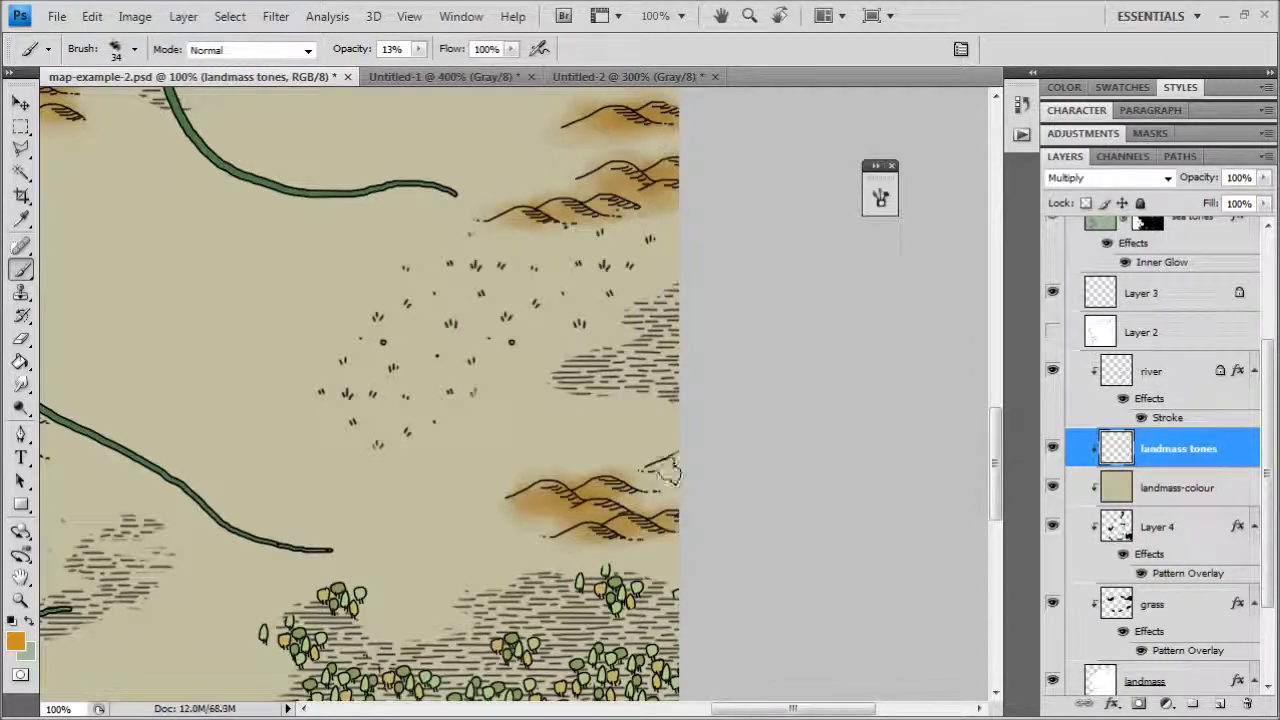
{"action": "key", "text": "ctrl+minus"}
{"action": "key", "text": "ctrl+minus"}
{"action": "mouse_move", "coordinate": [268, 395]}
{"action": "left_mouse_down"}
{"action": "mouse_move", "coordinate": [694, 375]}
{"action": "mouse_move", "coordinate": [694, 414]}
{"action": "left_mouse_up"}
{"action": "key", "text": "ctrl+plus"}
{"action": "mouse_move", "coordinate": [386, 331]}
{"action": "left_mouse_down"}
{"action": "mouse_move", "coordinate": [382, 345]}
{"action": "mouse_move", "coordinate": [455, 332]}
{"action": "mouse_move", "coordinate": [395, 335]}
{"action": "mouse_move", "coordinate": [445, 345]}
{"action": "mouse_move", "coordinate": [420, 332]}
{"action": "mouse_move", "coordinate": [479, 305]}
{"action": "mouse_move", "coordinate": [460, 312]}
{"action": "left_mouse_up"}
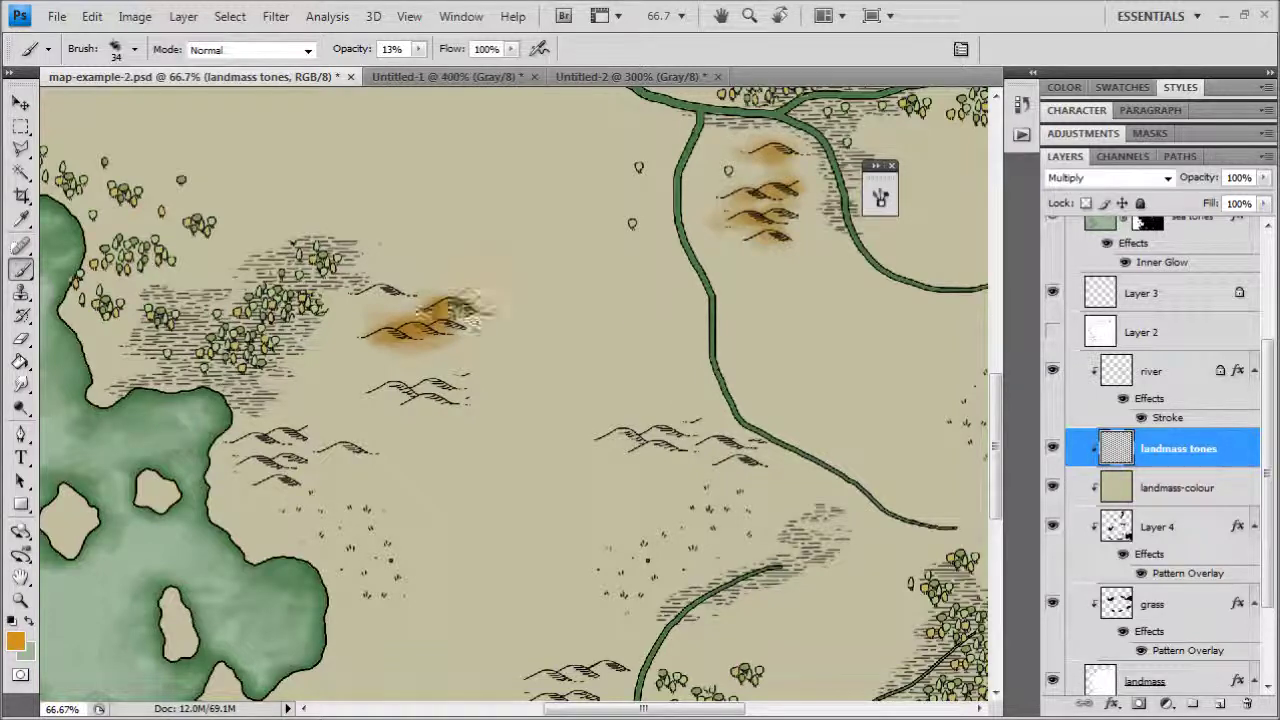
Step: Paint orange-brown shading over the hills west of the central river's lower bend and the remaining unshaded hills
{"action": "key", "text": "ctrl+plus"}
{"action": "left_click_drag", "start_coordinate": [723, 500], "coordinate": [478, 453]}
{"action": "key", "text": "ctrl+plus"}
{"action": "mouse_move", "coordinate": [298, 440]}
{"action": "left_mouse_down"}
{"action": "mouse_move", "coordinate": [348, 468]}
{"action": "mouse_move", "coordinate": [286, 460]}
{"action": "mouse_move", "coordinate": [352, 430]}
{"action": "mouse_move", "coordinate": [447, 466]}
{"action": "mouse_move", "coordinate": [433, 416]}
{"action": "mouse_move", "coordinate": [510, 505]}
{"action": "mouse_move", "coordinate": [355, 498]}
{"action": "left_mouse_up"}
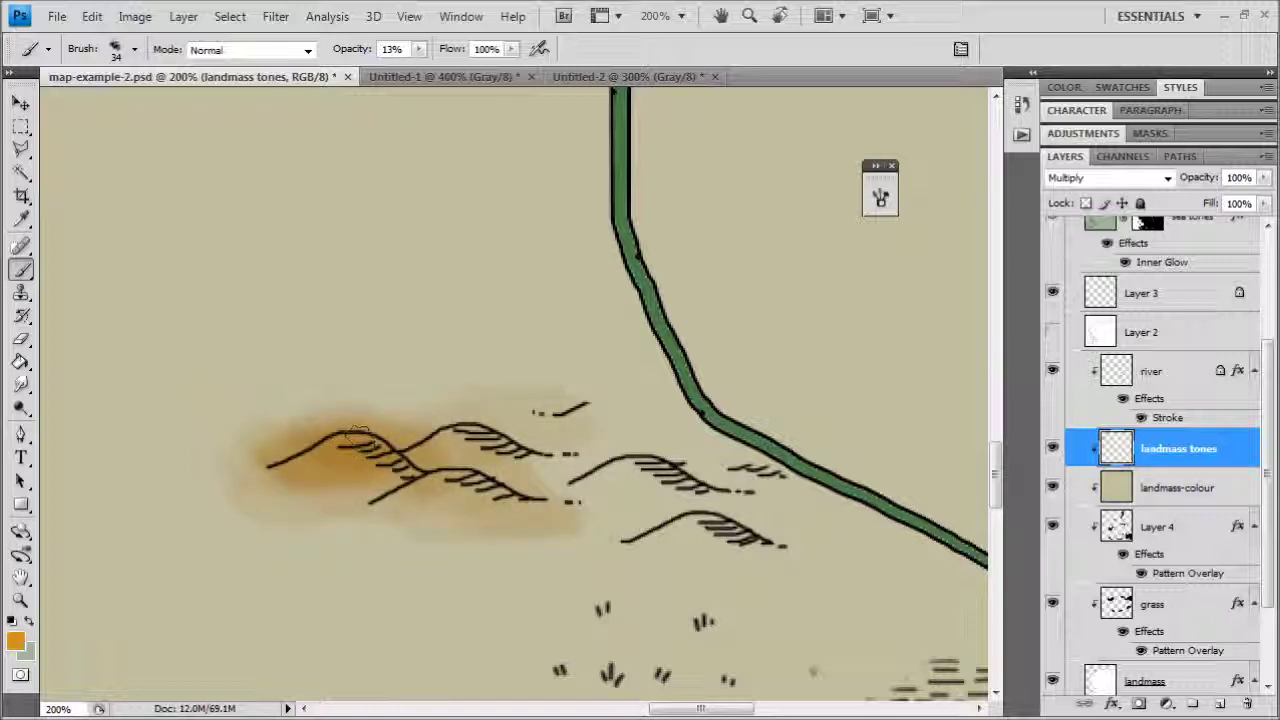
{"action": "left_click_drag", "start_coordinate": [390, 468], "coordinate": [465, 472]}
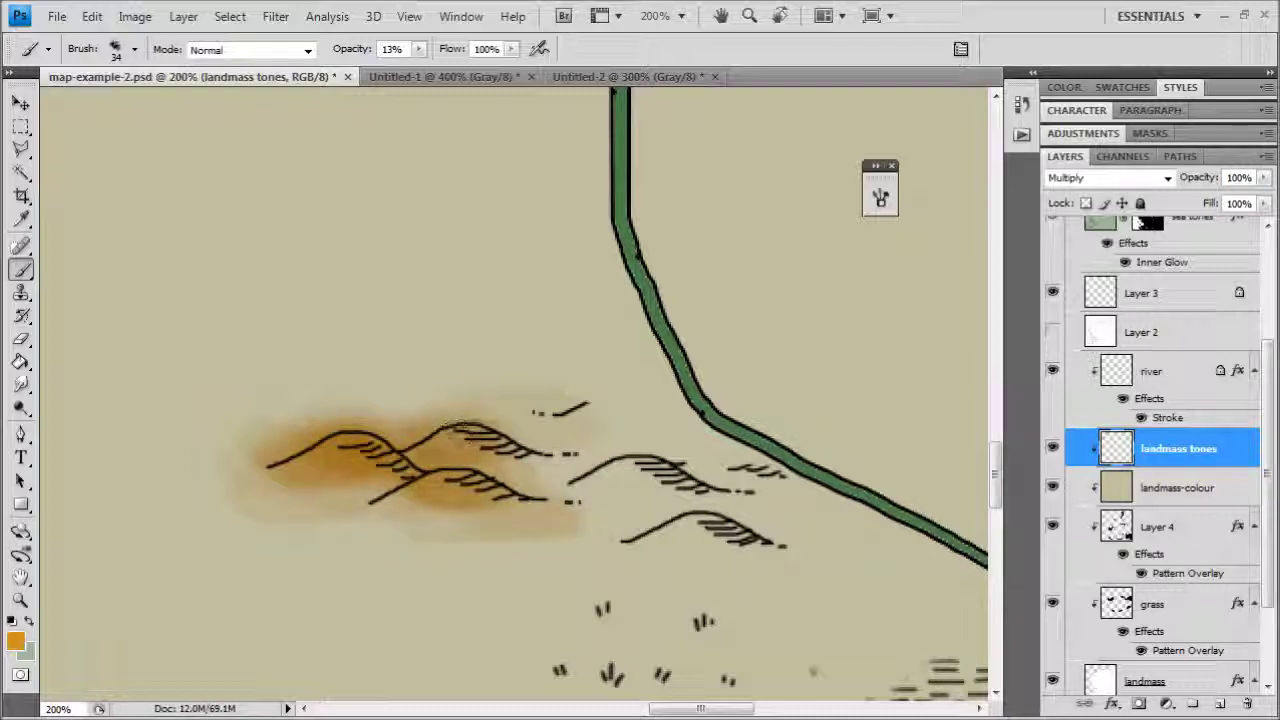
{"action": "key", "text": "ctrl+minus"}
{"action": "key", "text": "ctrl+minus"}
{"action": "left_click_drag", "start_coordinate": [580, 457], "coordinate": [470, 598]}
{"action": "left_click_drag", "start_coordinate": [608, 414], "coordinate": [643, 392]}
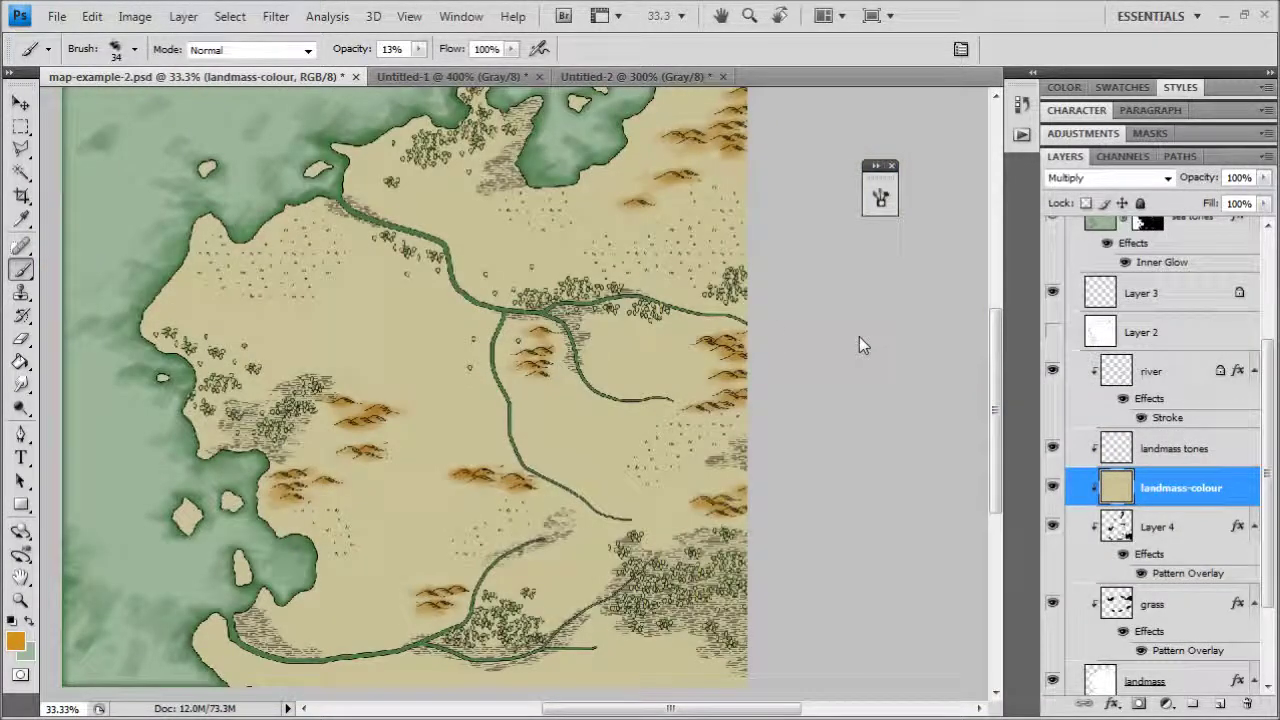
Step: Sample the land colour and change it to a darker, more saturated ochre foreground colour with a hue of 44°
{"action": "left_click_drag", "start_coordinate": [508, 331], "coordinate": [580, 345]}
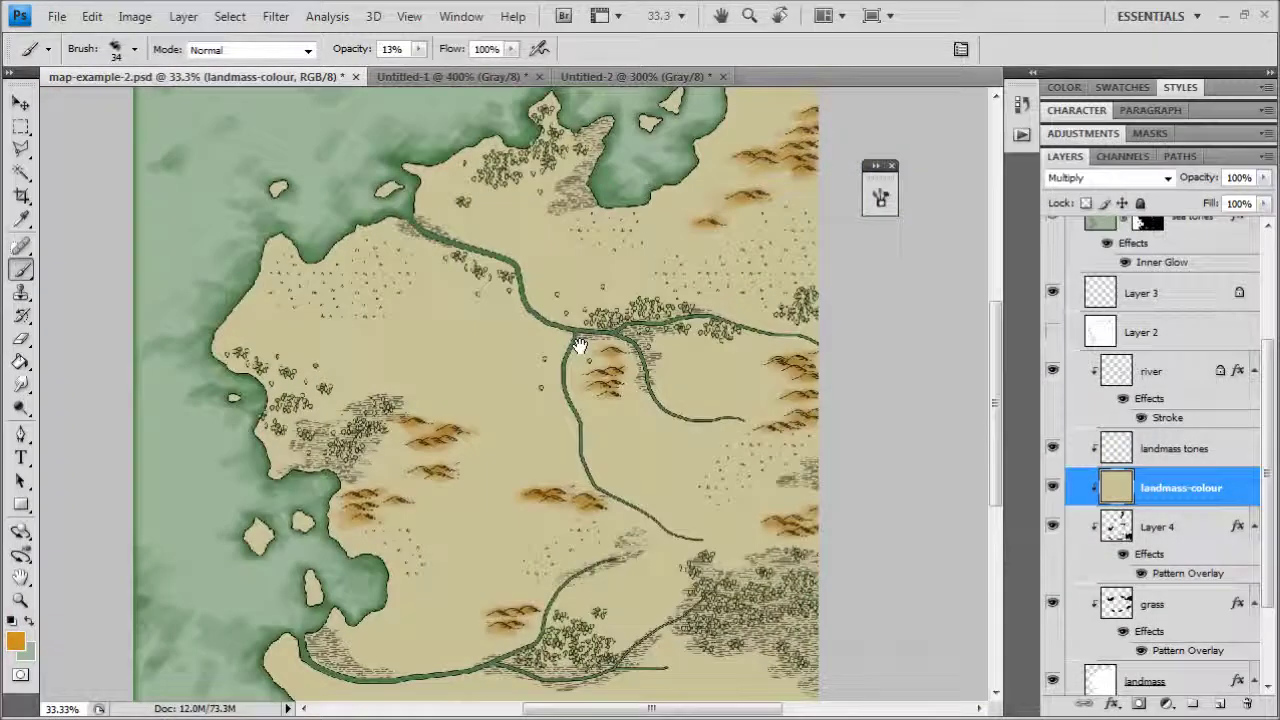
{"action": "left_click_drag", "start_coordinate": [294, 349], "coordinate": [299, 340]}
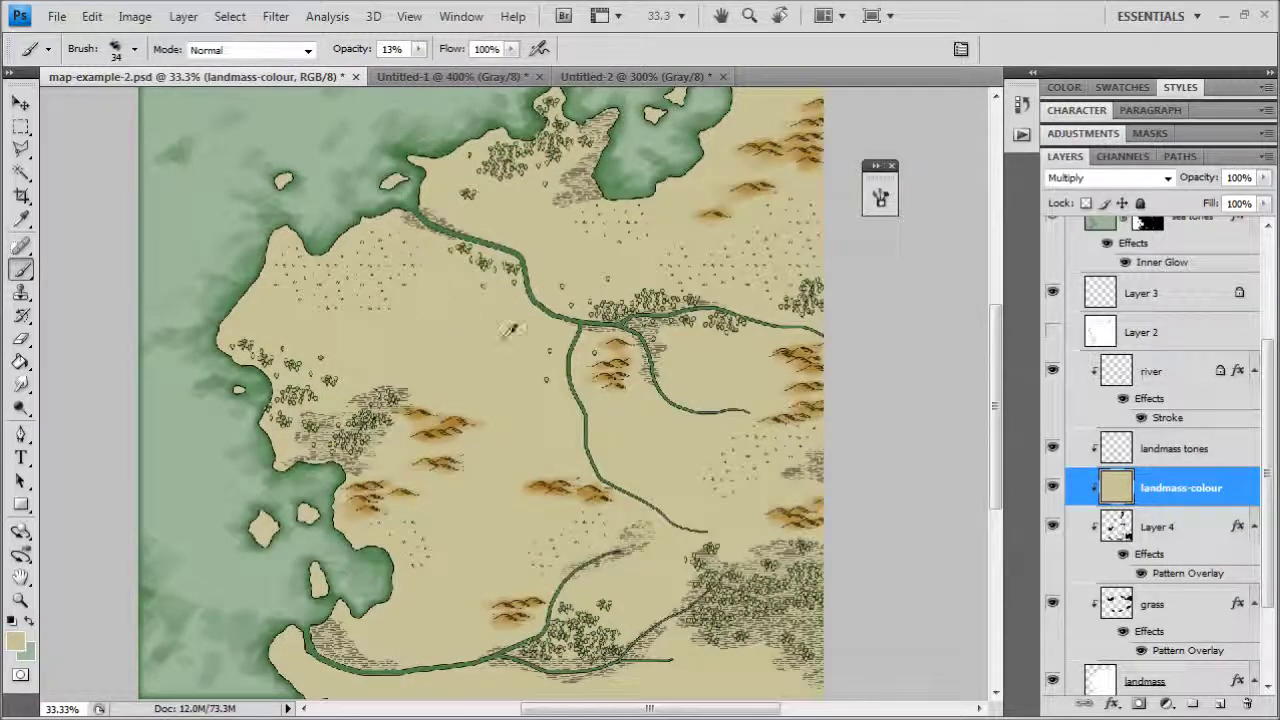
{"action": "left_click", "coordinate": [14, 641]}
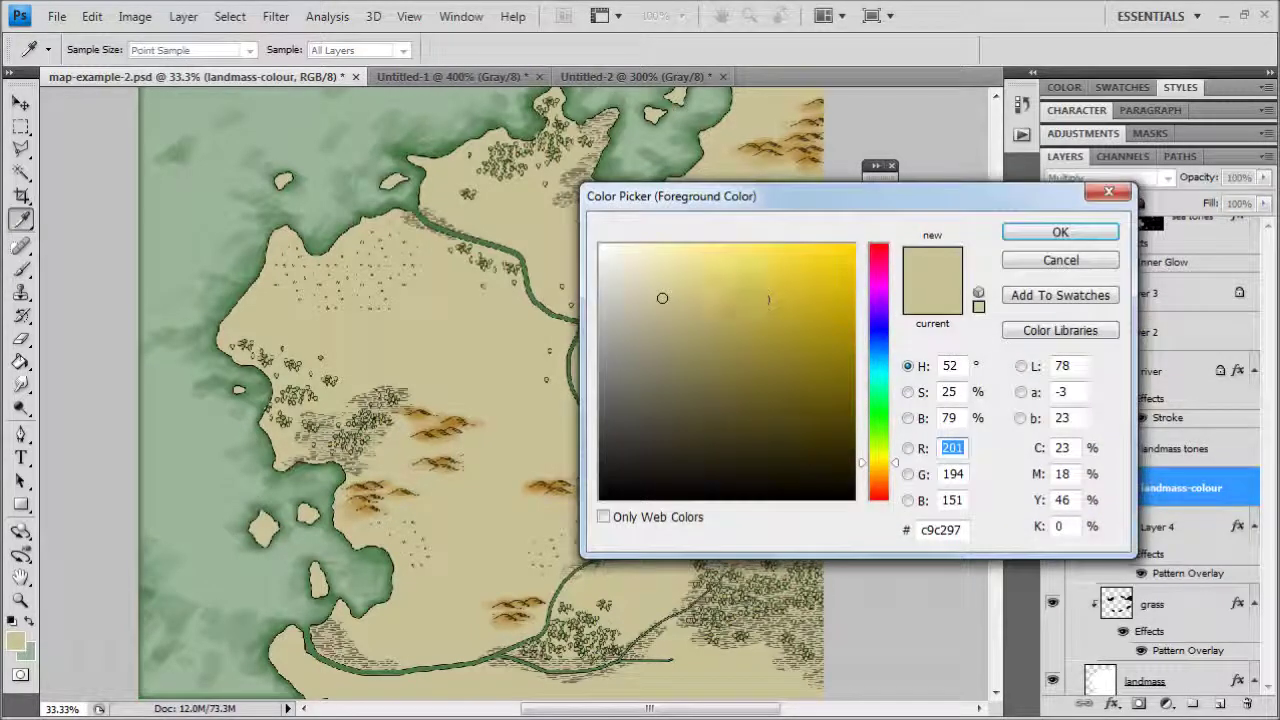
{"action": "left_click_drag", "start_coordinate": [888, 467], "coordinate": [888, 468]}
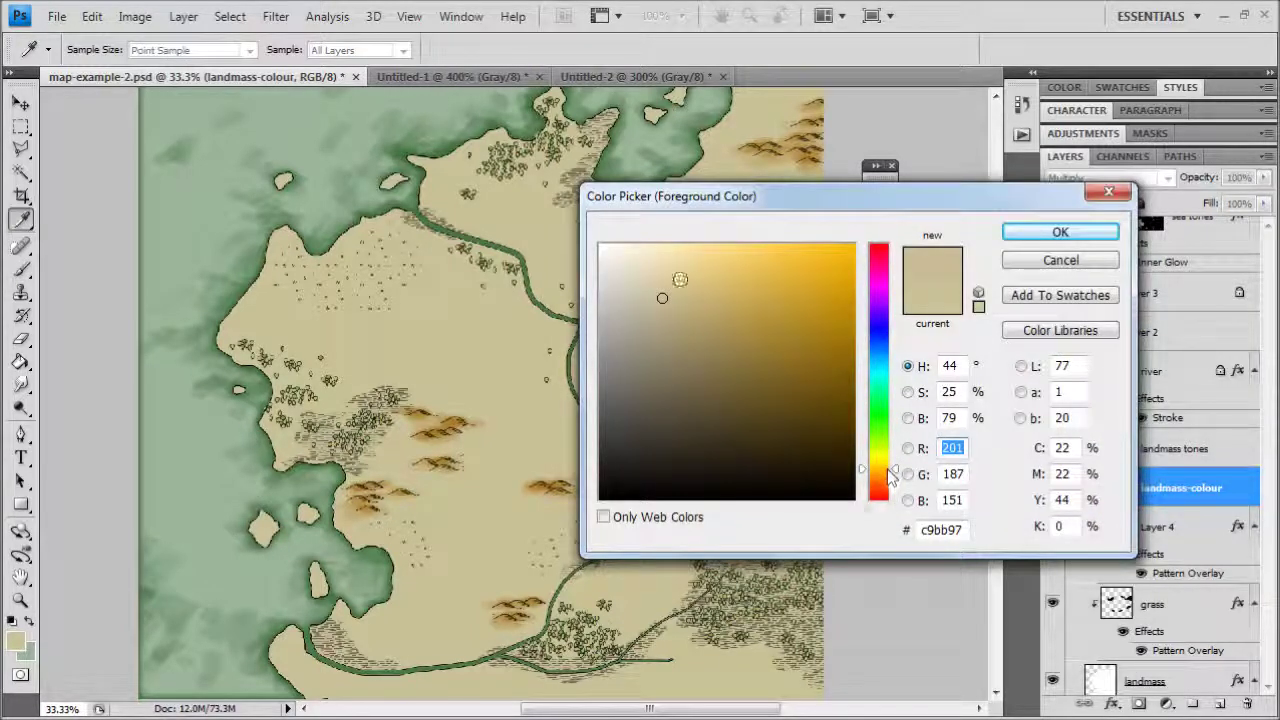
{"action": "mouse_move", "coordinate": [679, 307]}
{"action": "left_mouse_down"}
{"action": "mouse_move", "coordinate": [691, 329]}
{"action": "mouse_move", "coordinate": [720, 331]}
{"action": "mouse_move", "coordinate": [720, 310]}
{"action": "mouse_move", "coordinate": [740, 306]}
{"action": "mouse_move", "coordinate": [757, 320]}
{"action": "left_mouse_up"}
{"action": "left_click", "coordinate": [1082, 234]}
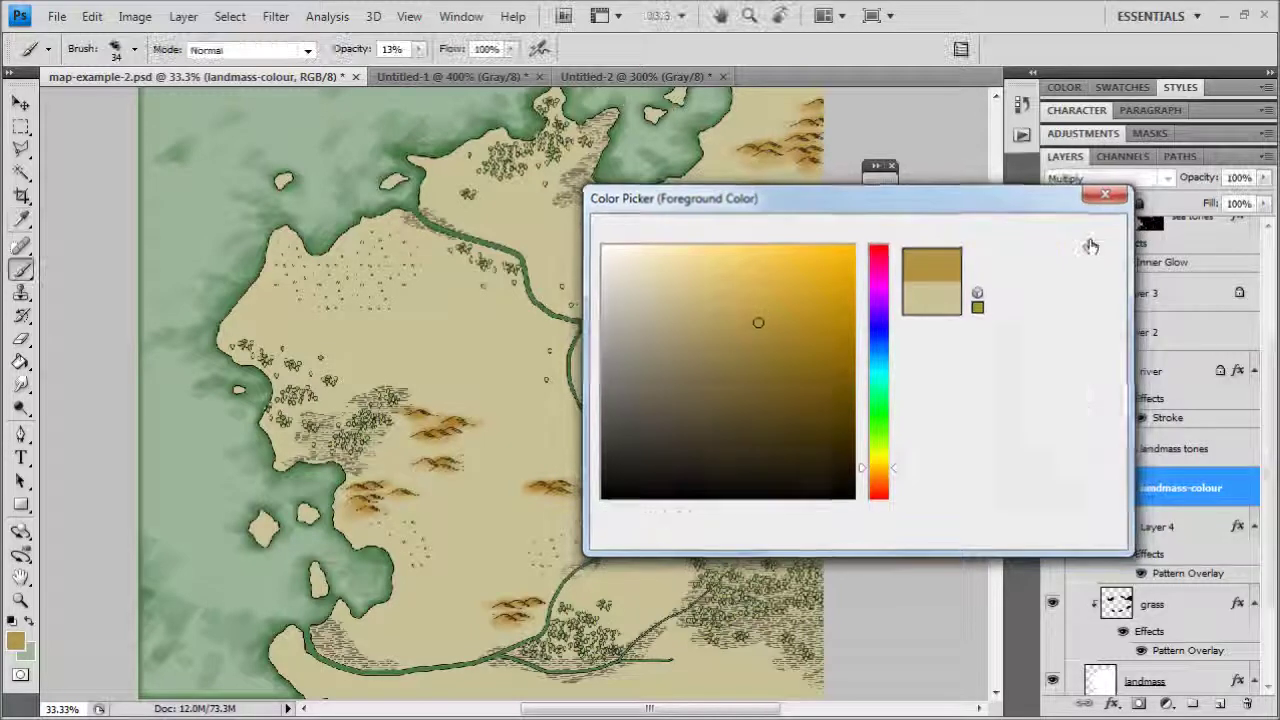
Step: Enlarge the brush diameter to 76 px
{"action": "left_click", "coordinate": [134, 48]}
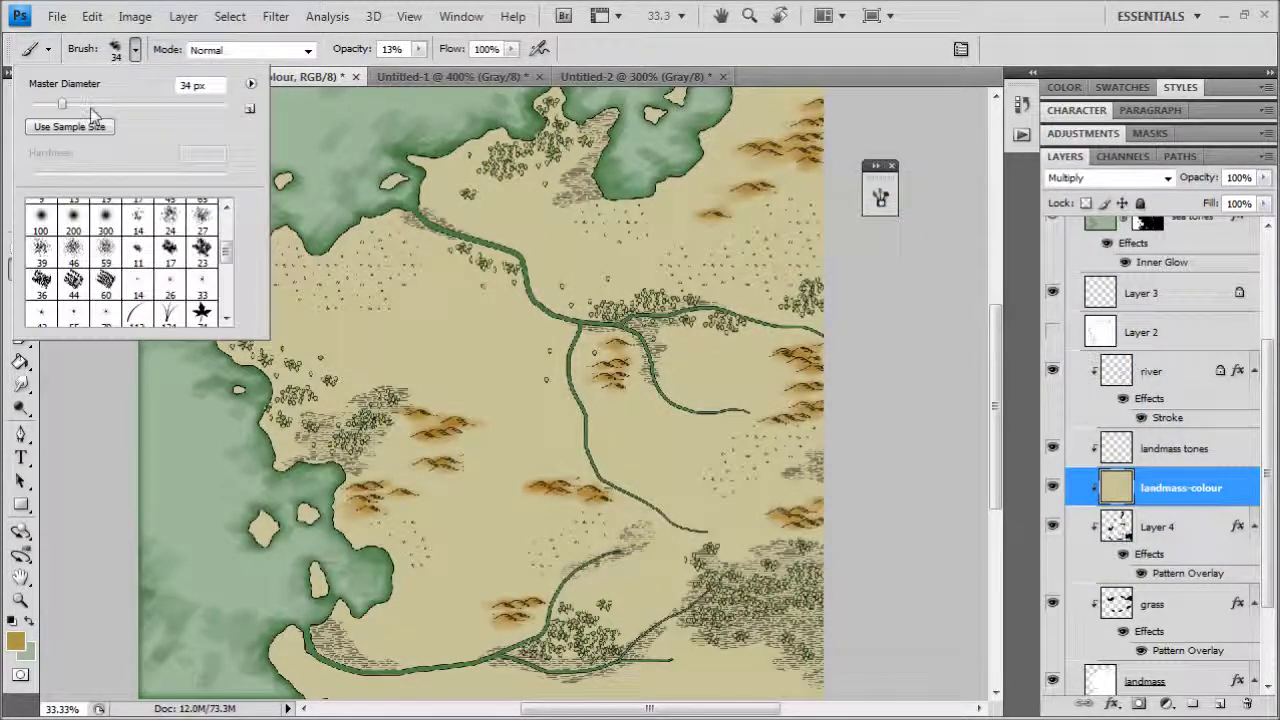
{"action": "left_click_drag", "start_coordinate": [100, 104], "coordinate": [108, 104]}
{"action": "left_click", "coordinate": [98, 382]}
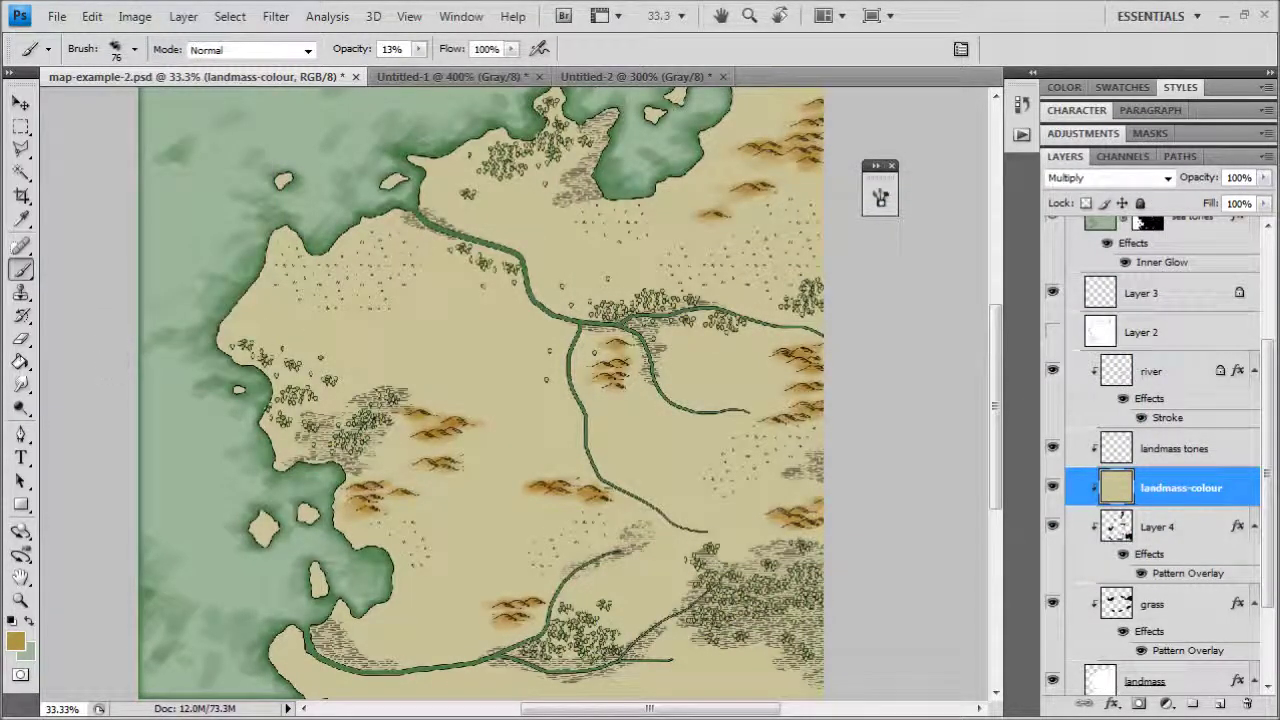
Step: Switch to the browser to study the land colouring on the whole Beleriand reference map, and return to Photoshop
{"action": "key", "text": "alt+Tab"}
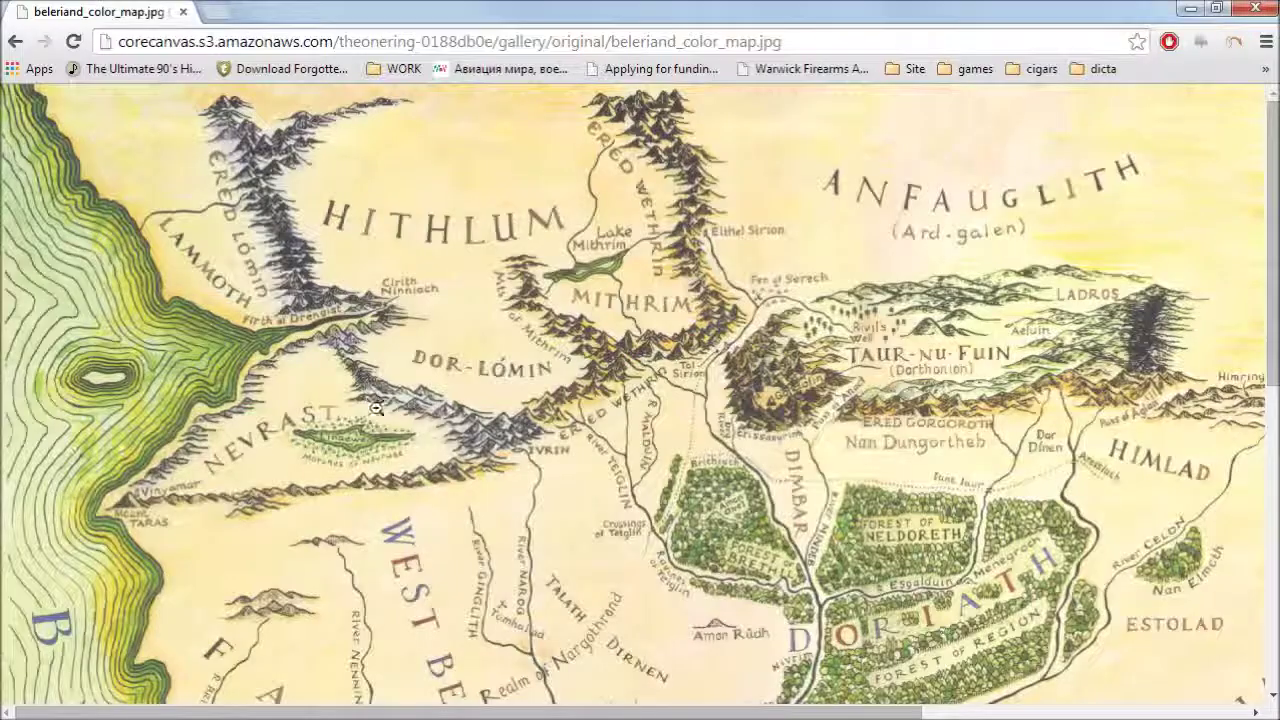
{"action": "scroll", "coordinate": [163, 503], "scroll_direction": "down", "scroll_amount": 7}
{"action": "scroll", "coordinate": [163, 503], "scroll_direction": "up", "scroll_amount": 7}
{"action": "left_click", "coordinate": [460, 314]}
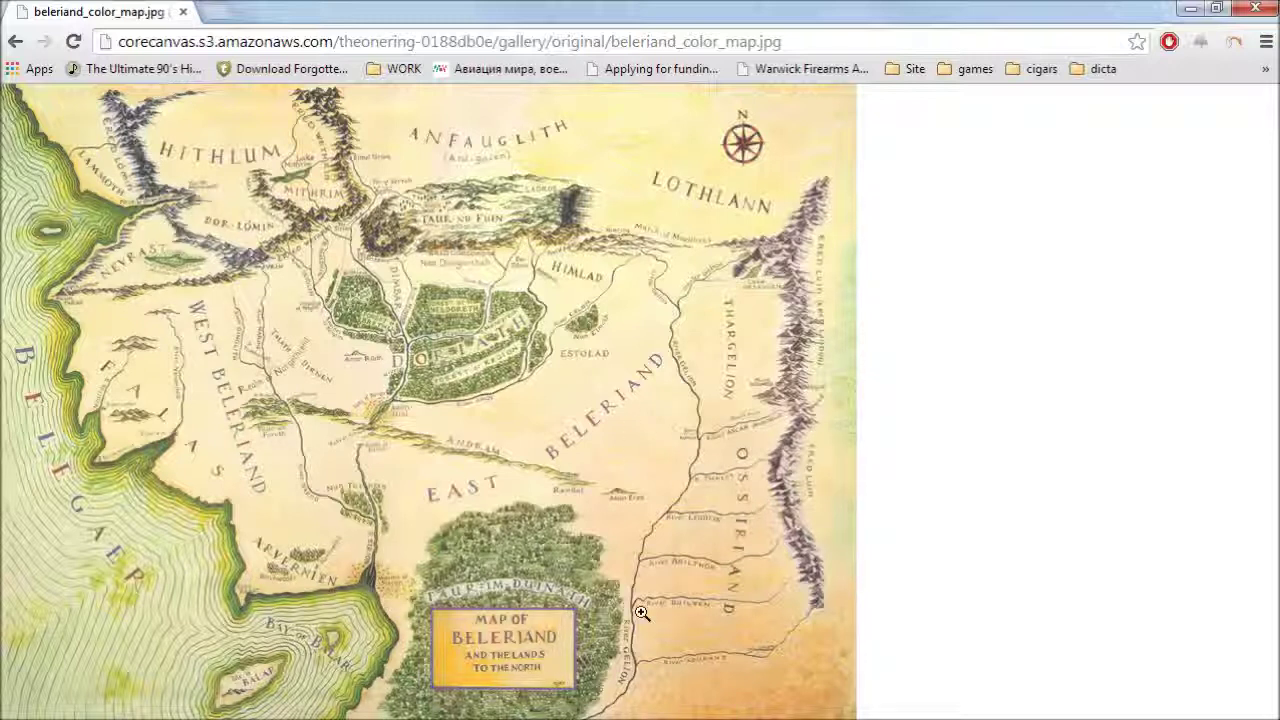
{"action": "left_click", "coordinate": [1185, 10]}
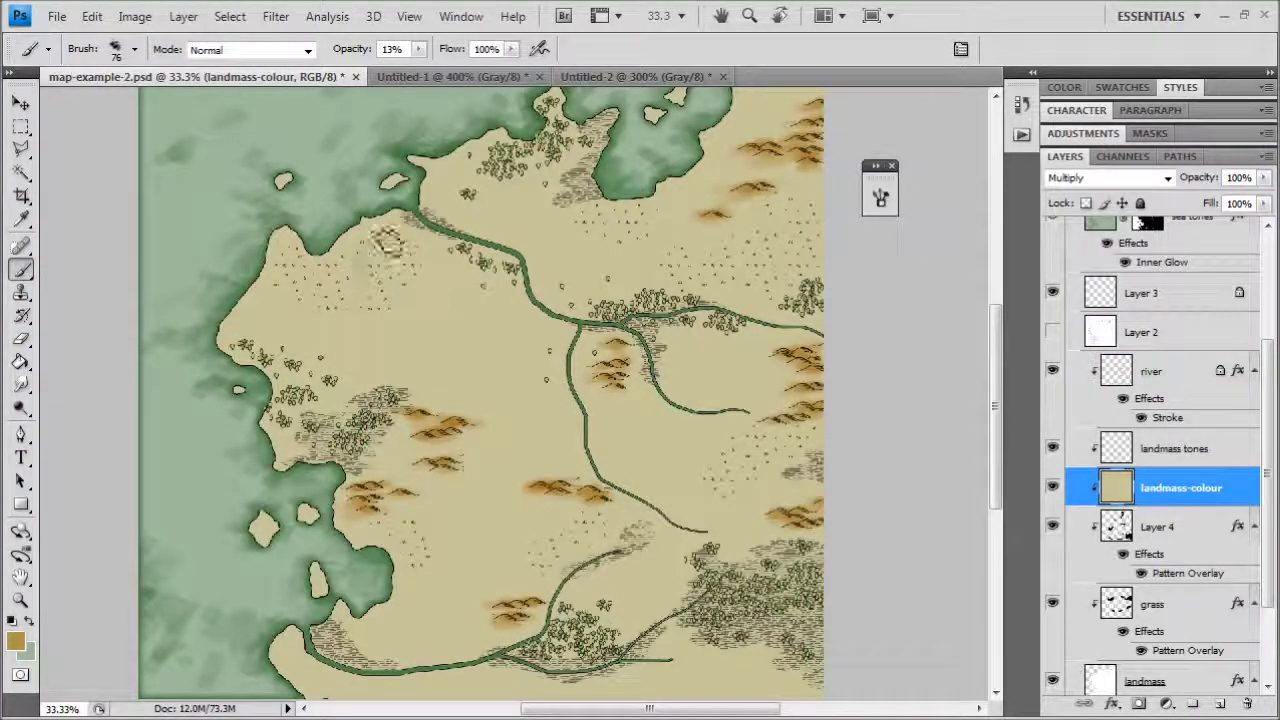
Step: Paint soft ochre tones over the northwestern grassland on the landmass-colour layer, enlarging the brush to 116 px for broader coverage
{"action": "mouse_move", "coordinate": [320, 271]}
{"action": "left_mouse_down"}
{"action": "mouse_move", "coordinate": [285, 245]}
{"action": "mouse_move", "coordinate": [301, 275]}
{"action": "mouse_move", "coordinate": [335, 287]}
{"action": "left_mouse_up"}
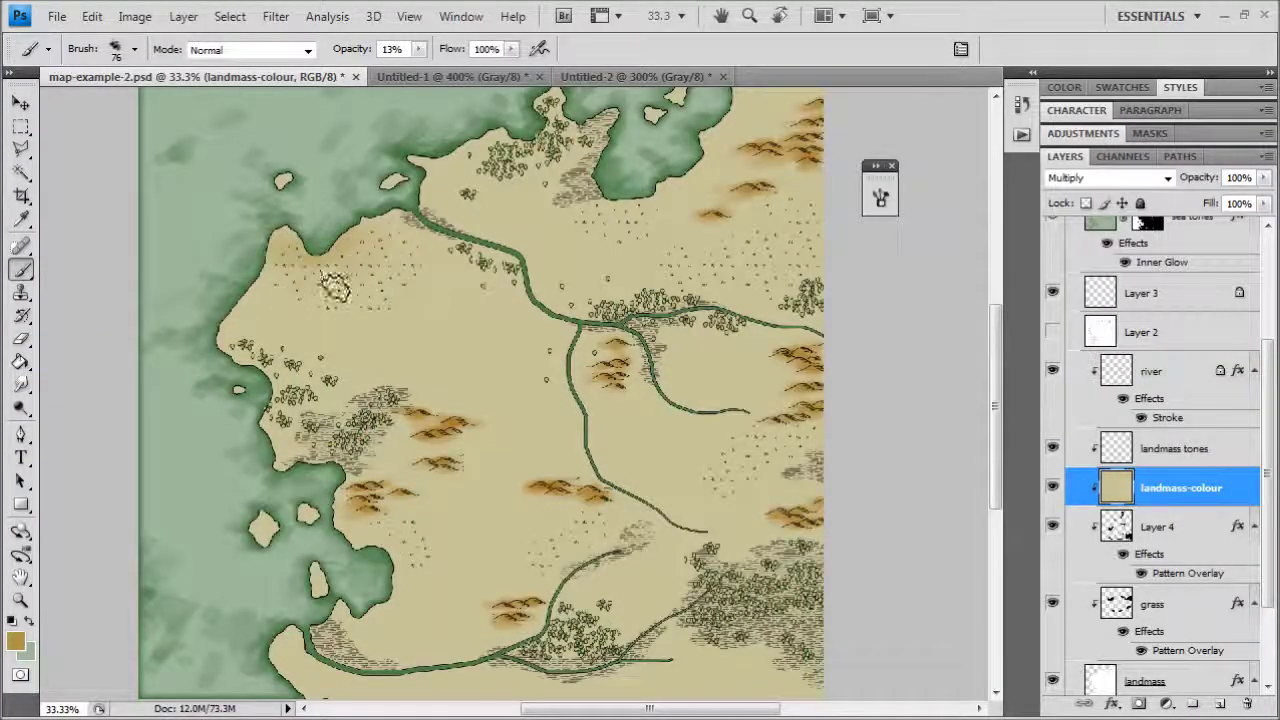
{"action": "left_click", "coordinate": [135, 50]}
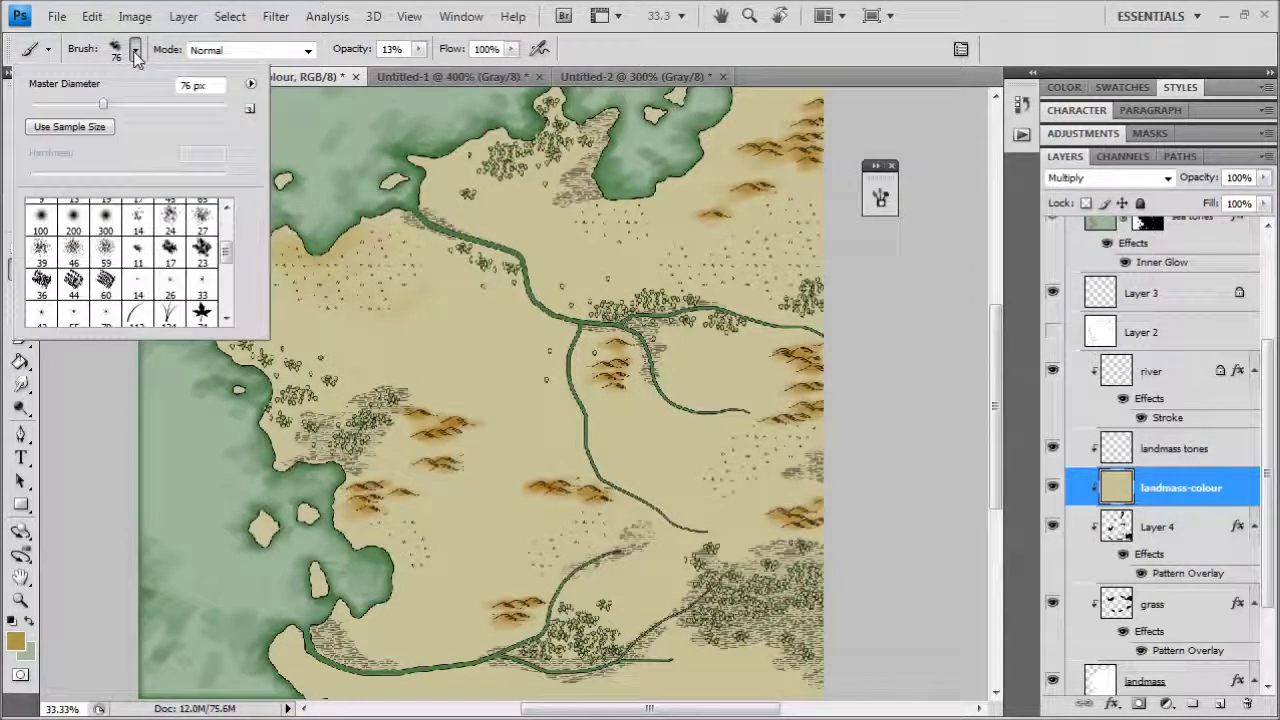
{"action": "left_click_drag", "start_coordinate": [104, 105], "coordinate": [134, 106]}
{"action": "left_click", "coordinate": [68, 455]}
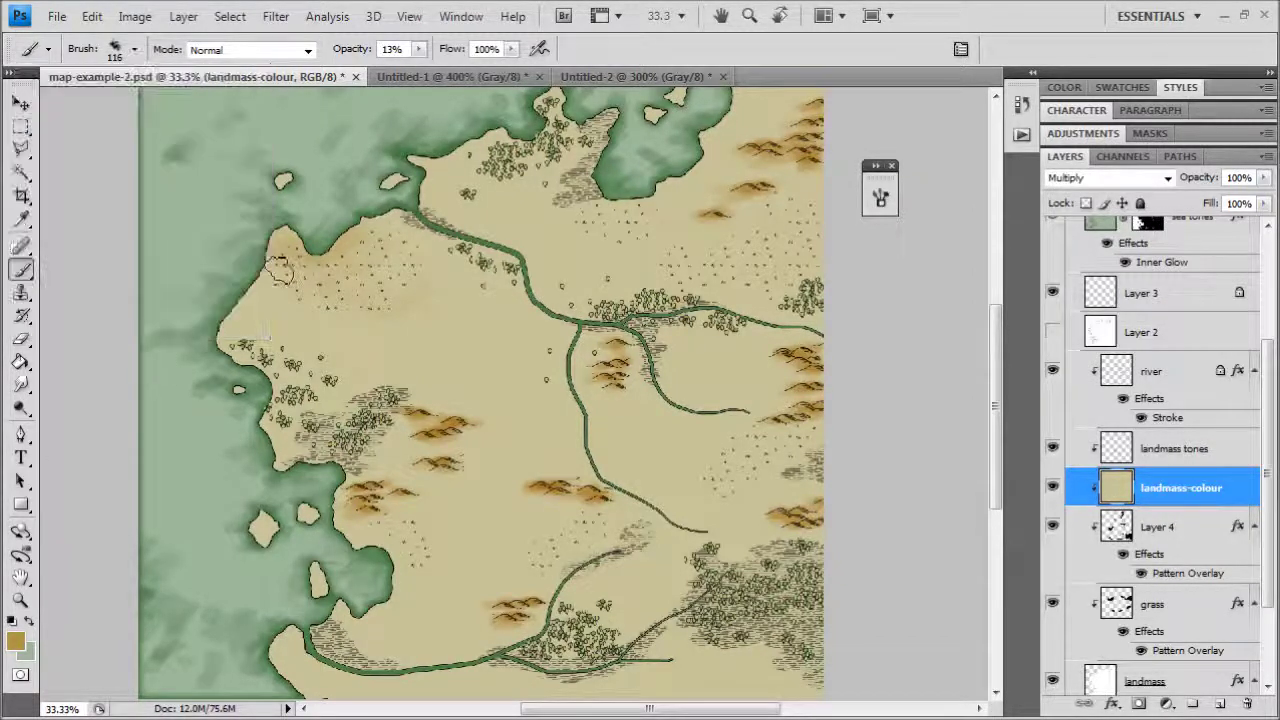
{"action": "mouse_move", "coordinate": [448, 278]}
{"action": "left_mouse_down"}
{"action": "mouse_move", "coordinate": [255, 328]}
{"action": "mouse_move", "coordinate": [234, 262]}
{"action": "left_mouse_up"}
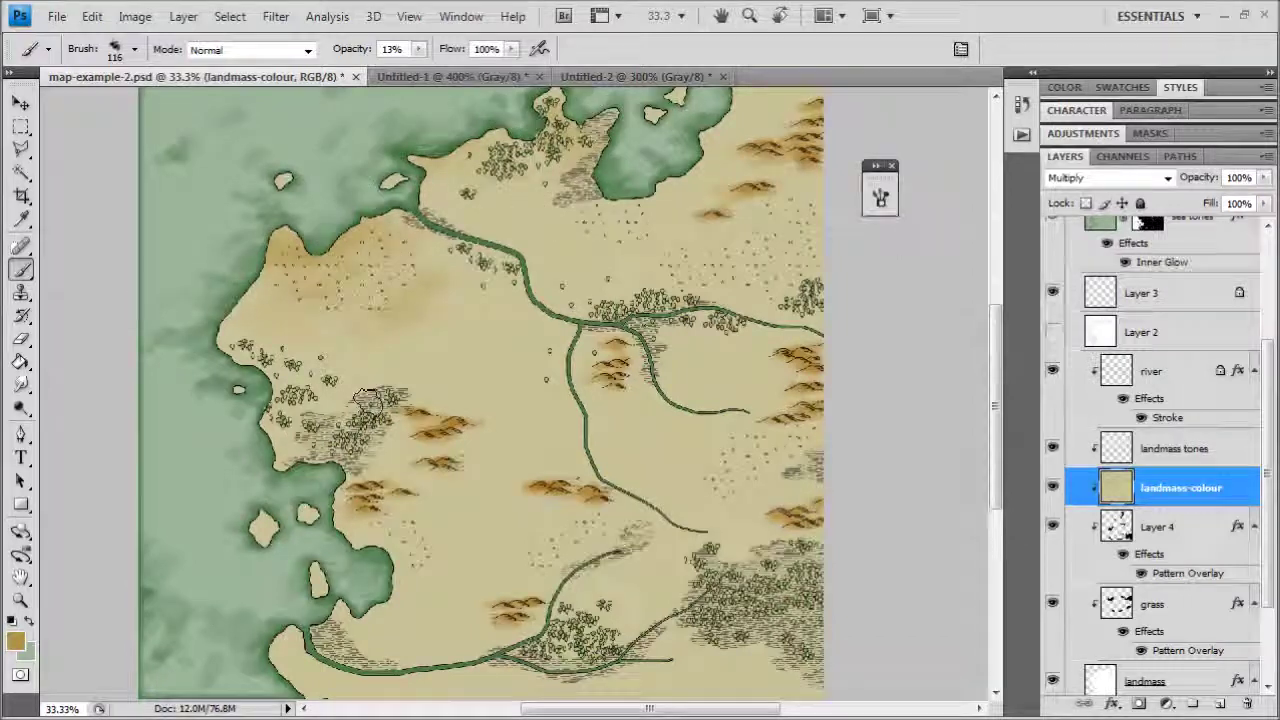
Step: Brush ochre tones over the southern and eastern grass patches, along the central river and near the southwestern coast
{"action": "left_click_drag", "start_coordinate": [333, 487], "coordinate": [341, 464]}
{"action": "mouse_move", "coordinate": [405, 495]}
{"action": "left_mouse_down"}
{"action": "mouse_move", "coordinate": [425, 505]}
{"action": "mouse_move", "coordinate": [420, 540]}
{"action": "mouse_move", "coordinate": [410, 512]}
{"action": "mouse_move", "coordinate": [445, 540]}
{"action": "mouse_move", "coordinate": [372, 550]}
{"action": "mouse_move", "coordinate": [560, 500]}
{"action": "mouse_move", "coordinate": [597, 516]}
{"action": "mouse_move", "coordinate": [463, 568]}
{"action": "mouse_move", "coordinate": [610, 498]}
{"action": "mouse_move", "coordinate": [534, 352]}
{"action": "mouse_move", "coordinate": [537, 314]}
{"action": "mouse_move", "coordinate": [572, 290]}
{"action": "left_mouse_up"}
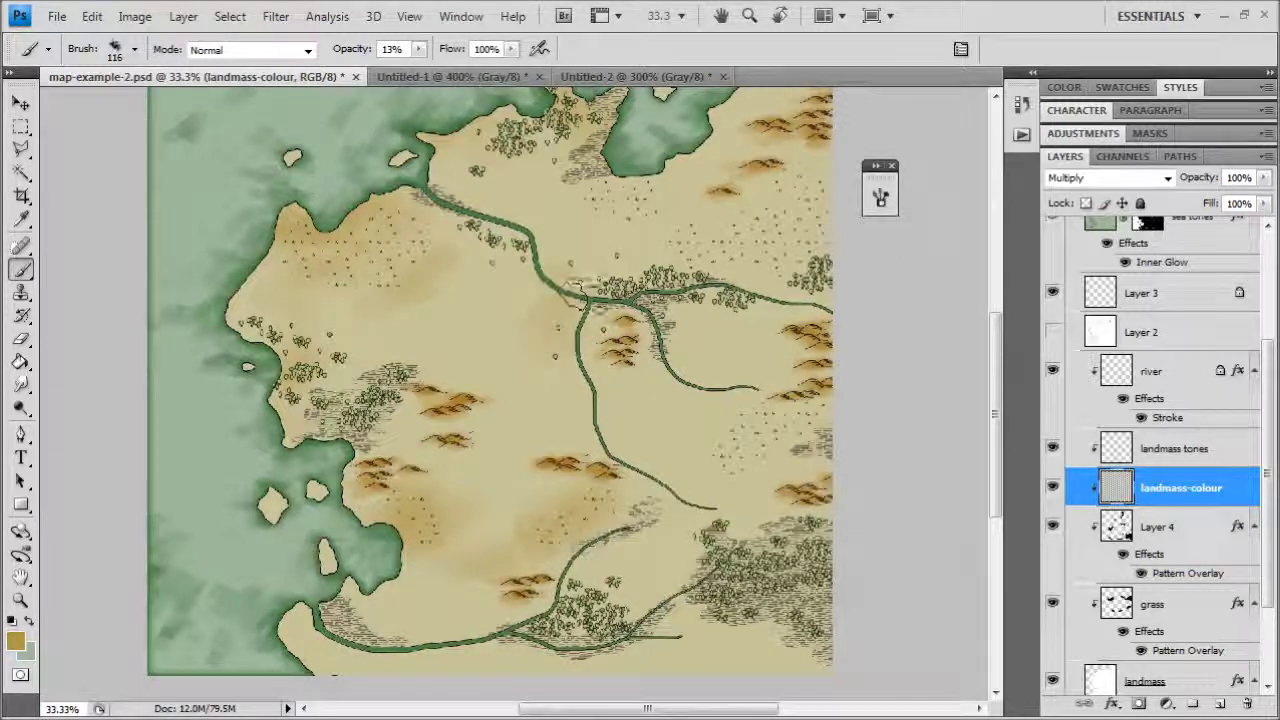
{"action": "mouse_move", "coordinate": [569, 397]}
{"action": "left_mouse_down"}
{"action": "mouse_move", "coordinate": [530, 256]}
{"action": "mouse_move", "coordinate": [657, 281]}
{"action": "mouse_move", "coordinate": [572, 355]}
{"action": "mouse_move", "coordinate": [606, 428]}
{"action": "mouse_move", "coordinate": [720, 436]}
{"action": "mouse_move", "coordinate": [787, 427]}
{"action": "mouse_move", "coordinate": [779, 409]}
{"action": "mouse_move", "coordinate": [839, 414]}
{"action": "left_mouse_up"}
{"action": "left_click_drag", "start_coordinate": [666, 471], "coordinate": [573, 402]}
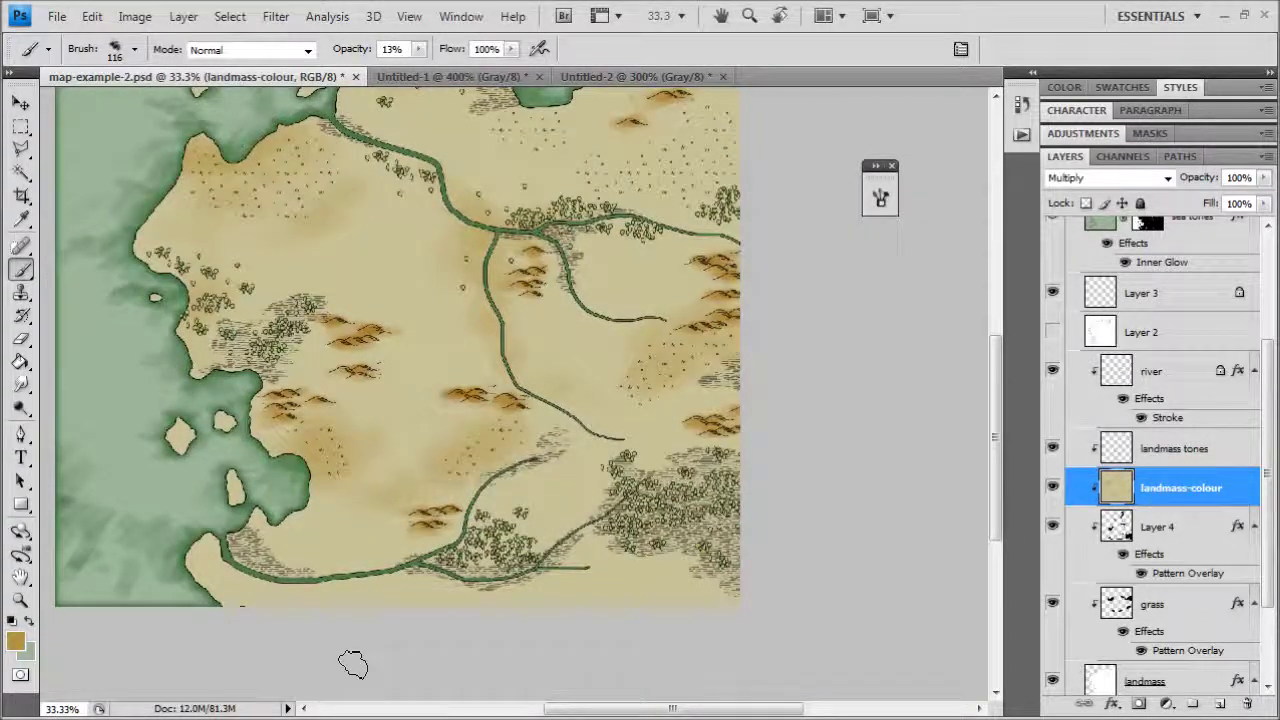
{"action": "mouse_move", "coordinate": [318, 578]}
{"action": "left_mouse_down"}
{"action": "mouse_move", "coordinate": [228, 567]}
{"action": "mouse_move", "coordinate": [256, 520]}
{"action": "left_mouse_up"}
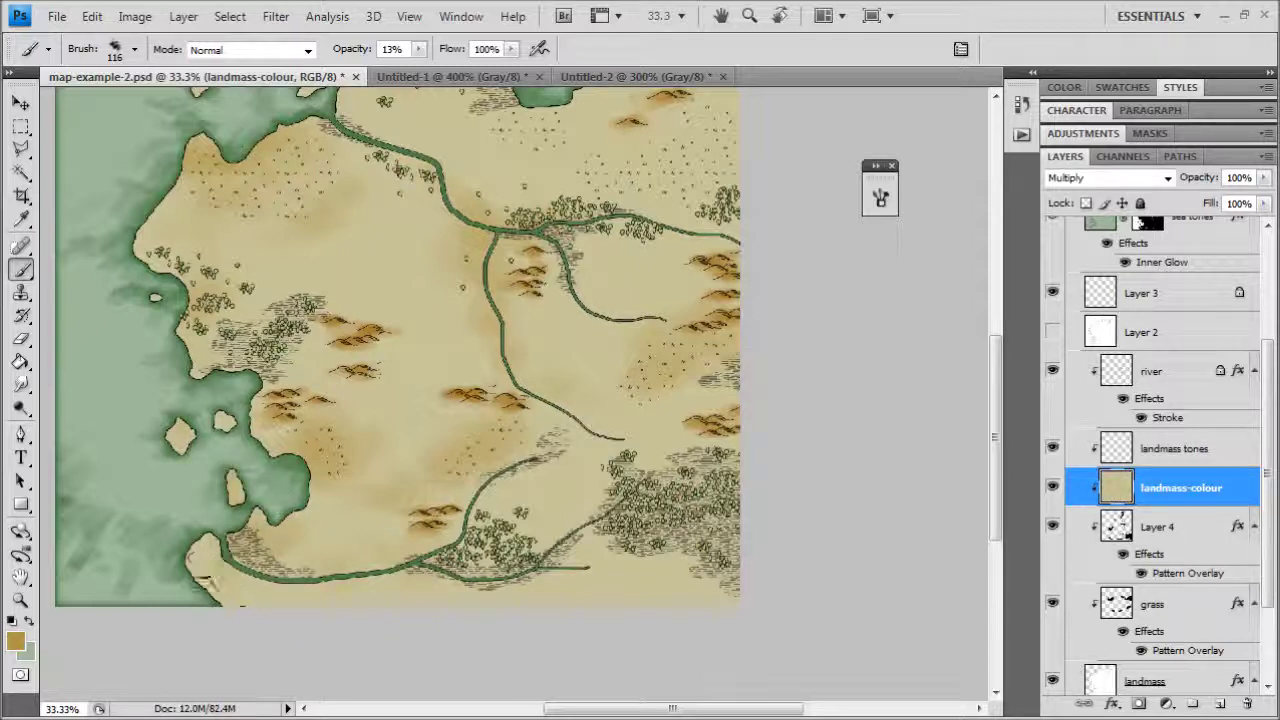
Step: Raise the brush opacity to 26% for stronger shading of the southwestern coast
{"action": "key", "text": "ctrl+plus"}
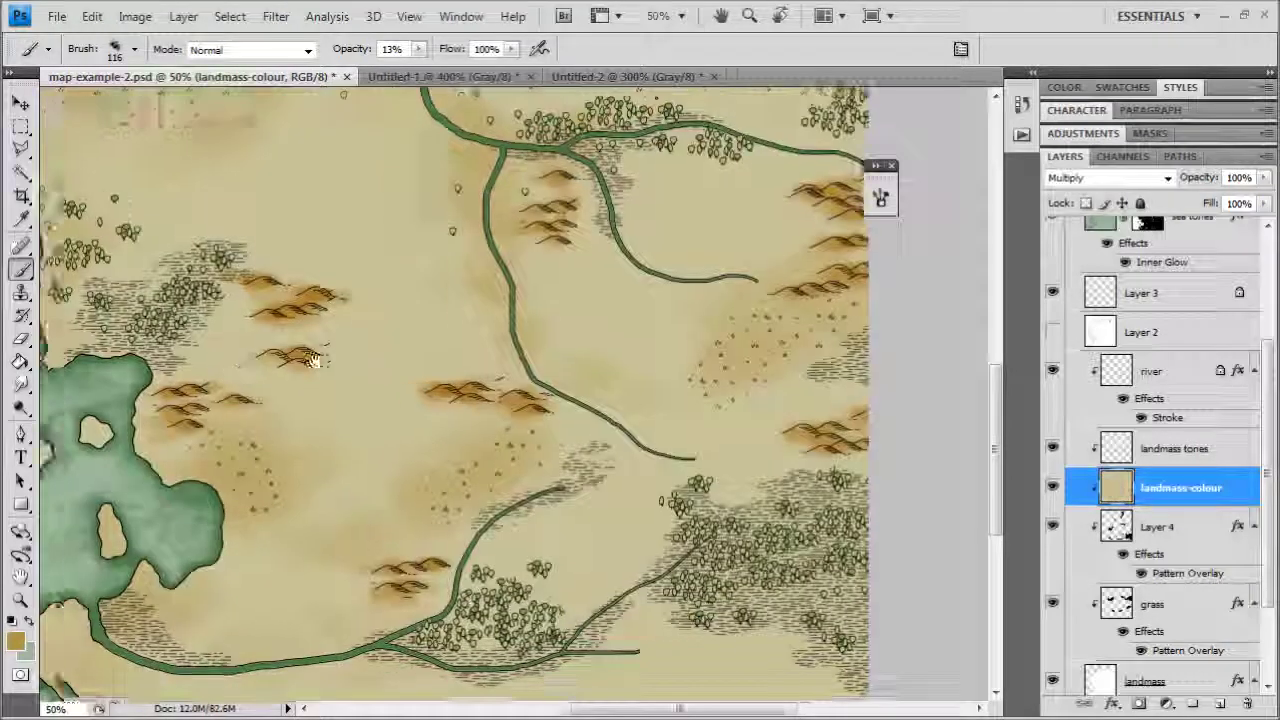
{"action": "left_click_drag", "start_coordinate": [317, 360], "coordinate": [636, 322]}
{"action": "left_click_drag", "start_coordinate": [451, 409], "coordinate": [449, 389]}
{"action": "key", "text": "ctrl+plus"}
{"action": "left_click", "coordinate": [134, 49]}
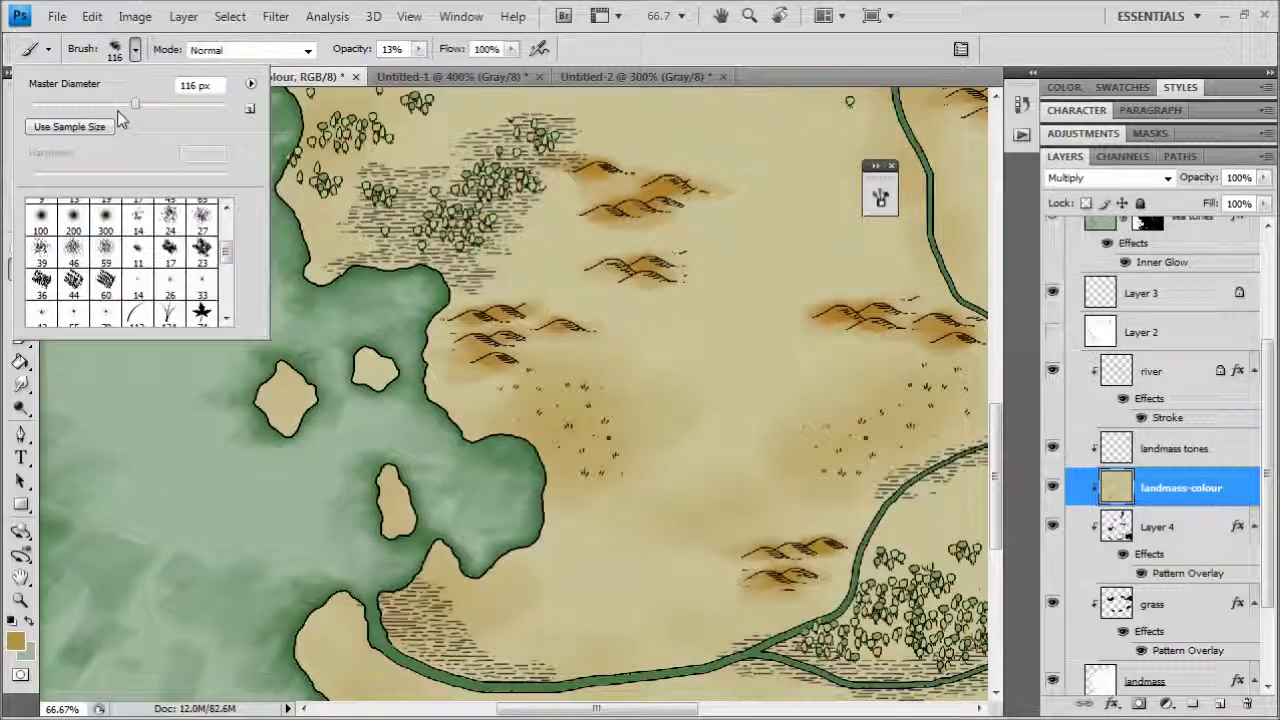
{"action": "mouse_move", "coordinate": [419, 49]}
{"action": "left_mouse_down"}
{"action": "mouse_move", "coordinate": [420, 72]}
{"action": "mouse_move", "coordinate": [434, 73]}
{"action": "left_mouse_up"}
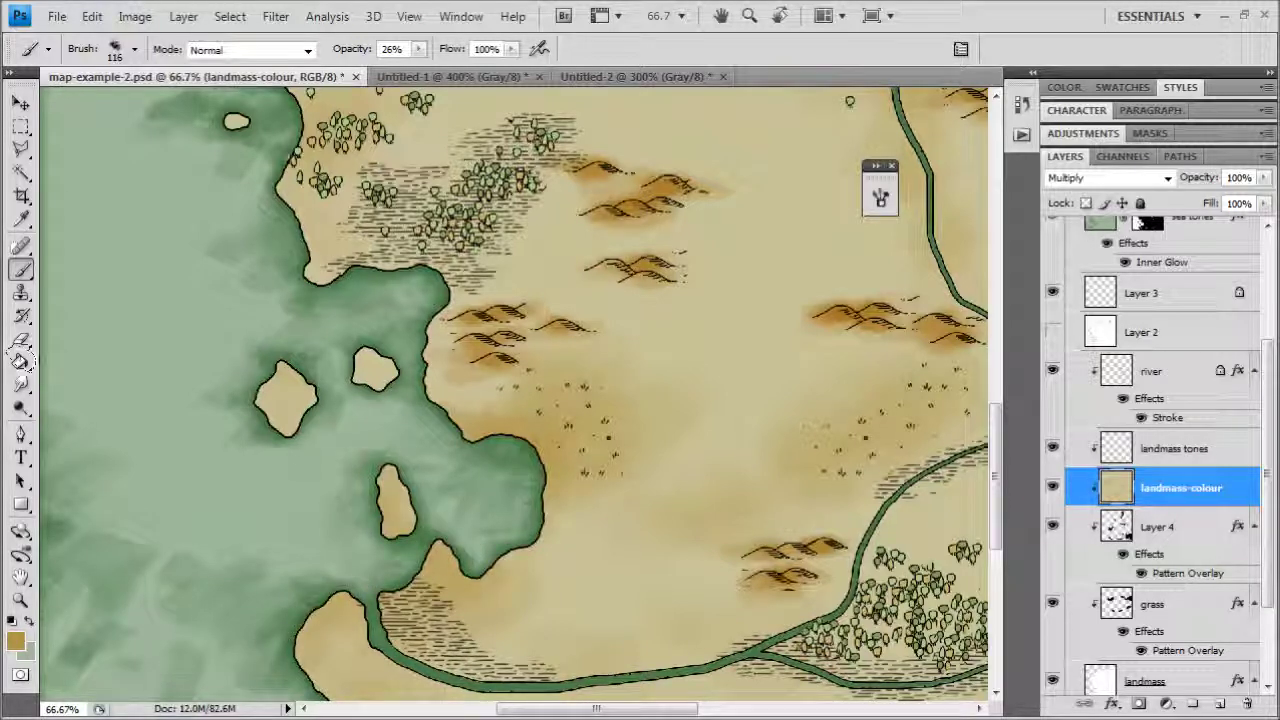
Step: Choose a darker brown foreground colour and shade the grass patch on the southwestern coast and the diamond-shaped island
{"action": "left_click", "coordinate": [20, 643]}
{"action": "left_click", "coordinate": [680, 263]}
{"action": "left_click_drag", "start_coordinate": [680, 263], "coordinate": [731, 366]}
{"action": "left_click", "coordinate": [1060, 232]}
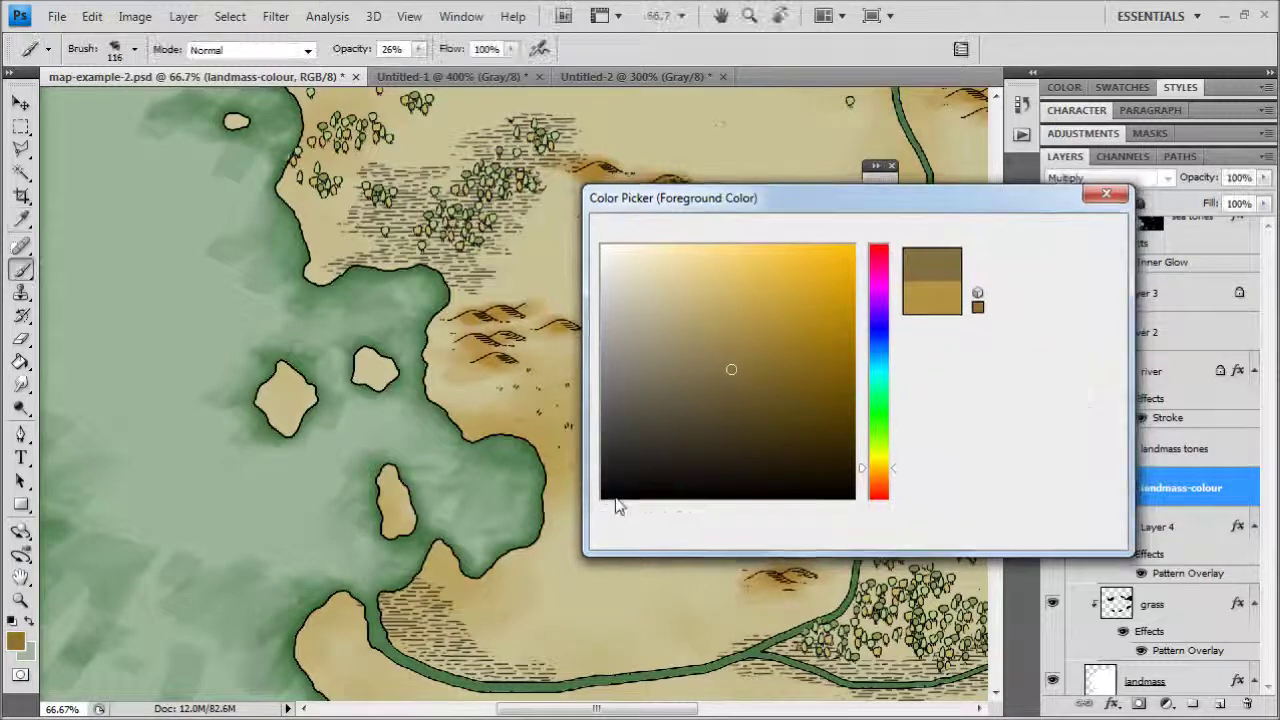
{"action": "mouse_move", "coordinate": [417, 411]}
{"action": "left_mouse_down"}
{"action": "mouse_move", "coordinate": [440, 390]}
{"action": "mouse_move", "coordinate": [338, 250]}
{"action": "mouse_move", "coordinate": [266, 278]}
{"action": "mouse_move", "coordinate": [292, 388]}
{"action": "left_mouse_up"}
Step: Reduce the brush to 63 px, set a brown of hue 44°, saturation 64%, brightness 49%, and shade the southwestern islands and headland
{"action": "left_click", "coordinate": [134, 48]}
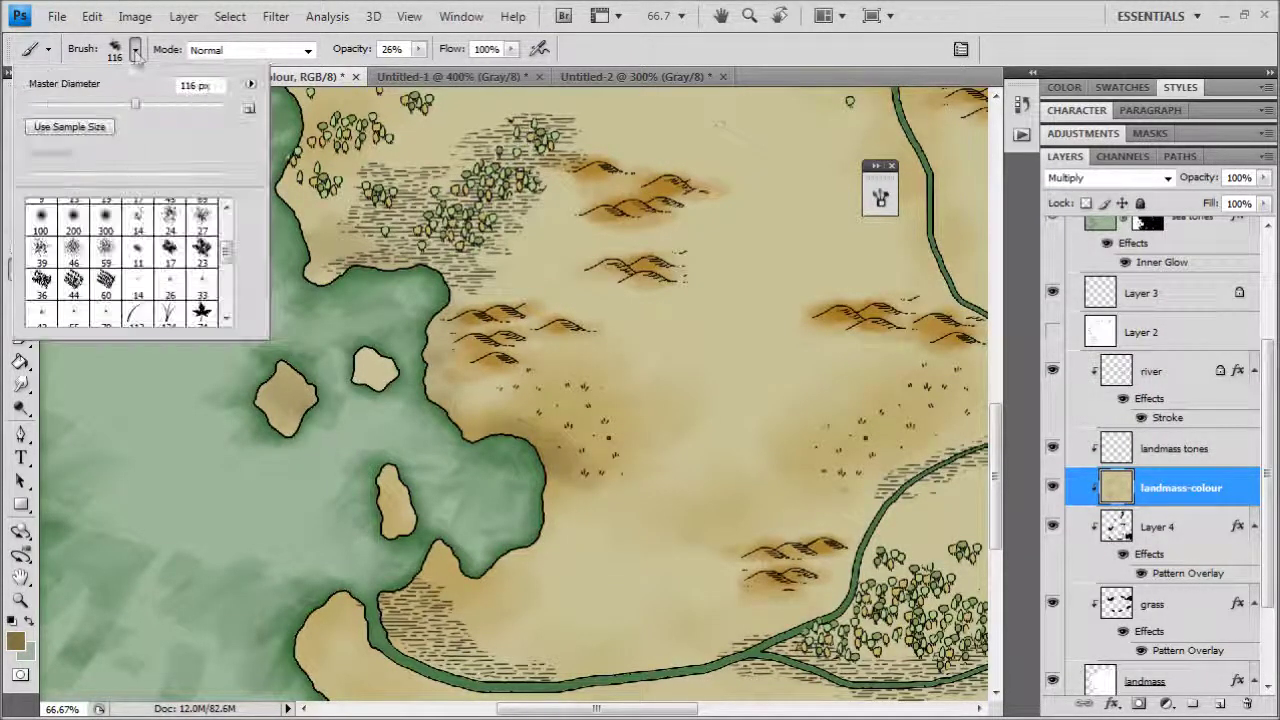
{"action": "left_click_drag", "start_coordinate": [101, 104], "coordinate": [97, 118]}
{"action": "left_click", "coordinate": [243, 360]}
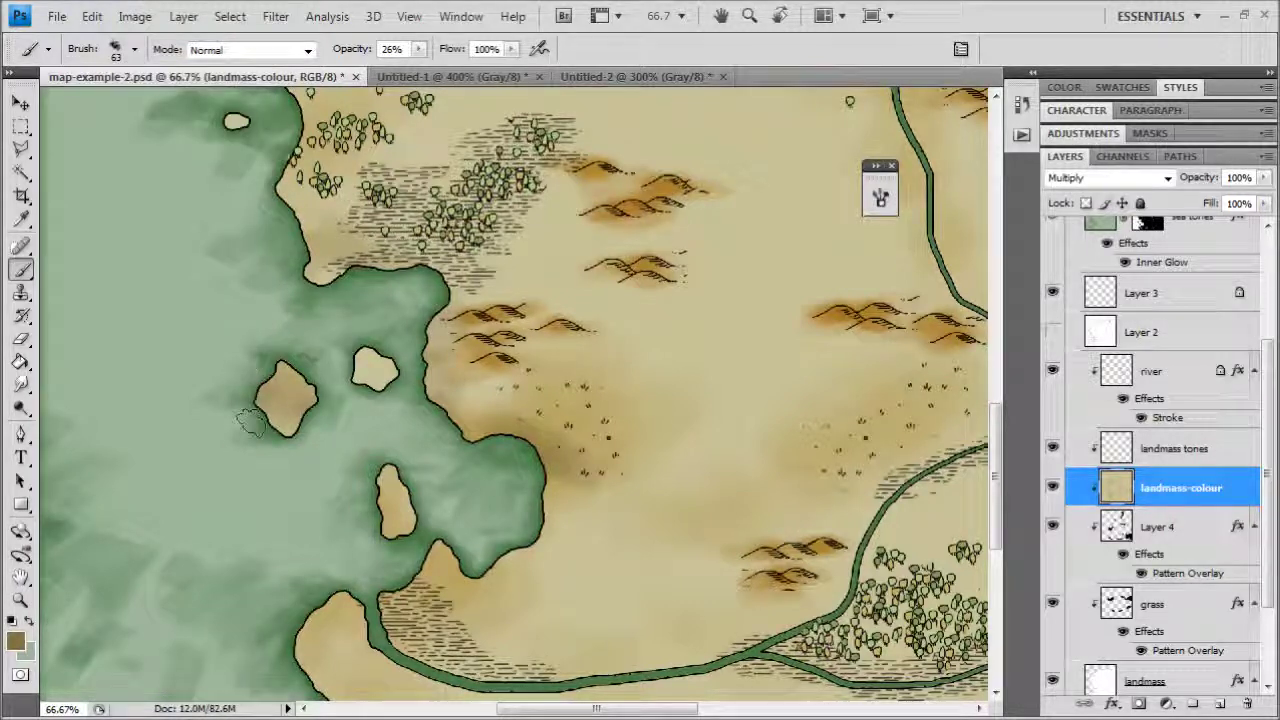
{"action": "left_click", "coordinate": [15, 641]}
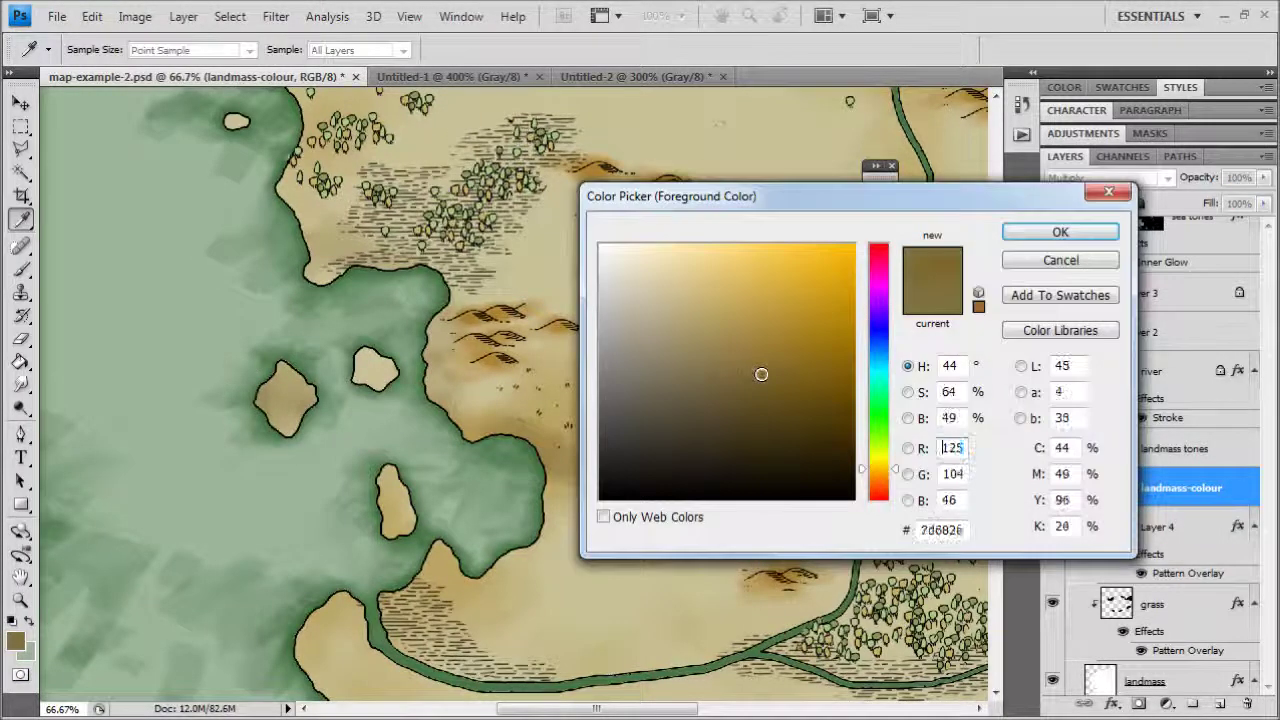
{"action": "key", "text": "Return"}
{"action": "left_click_drag", "start_coordinate": [302, 367], "coordinate": [310, 408]}
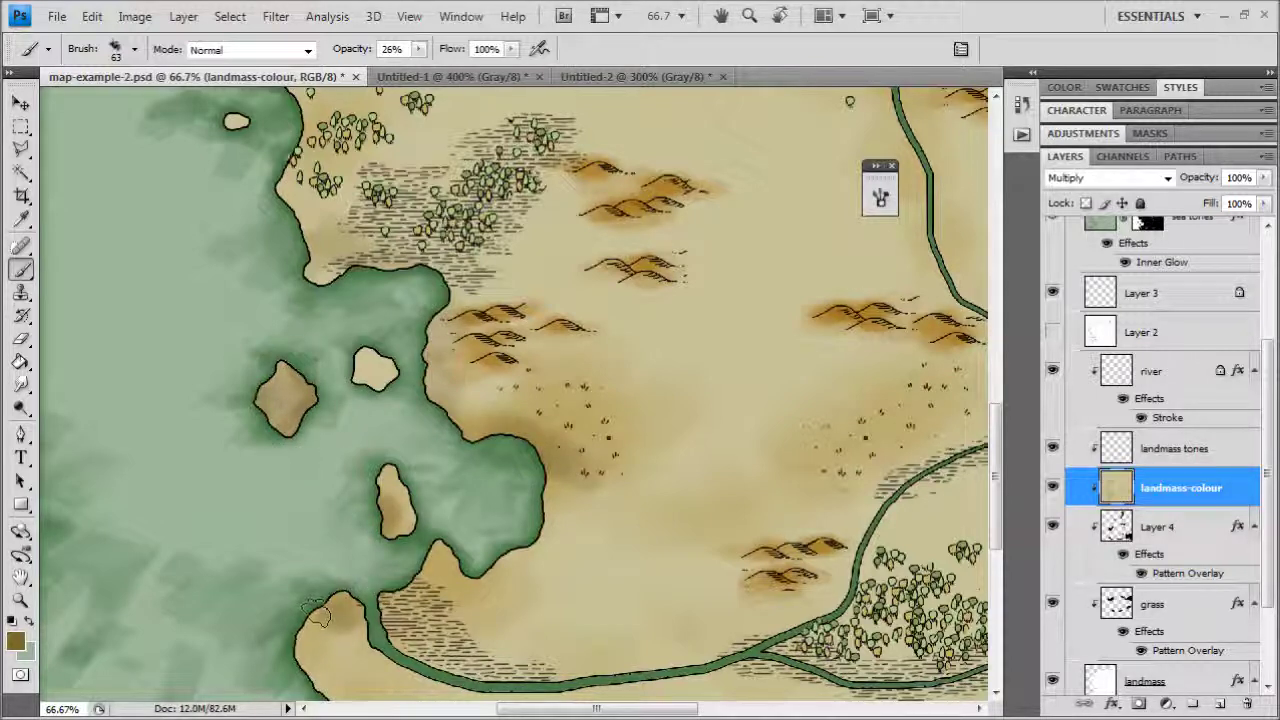
Step: Shade the land edge with brown along the western promontory's southern shore and the bay beside the northwestern grassland
{"action": "scroll", "coordinate": [531, 423], "scroll_direction": "up", "scroll_amount": 8}
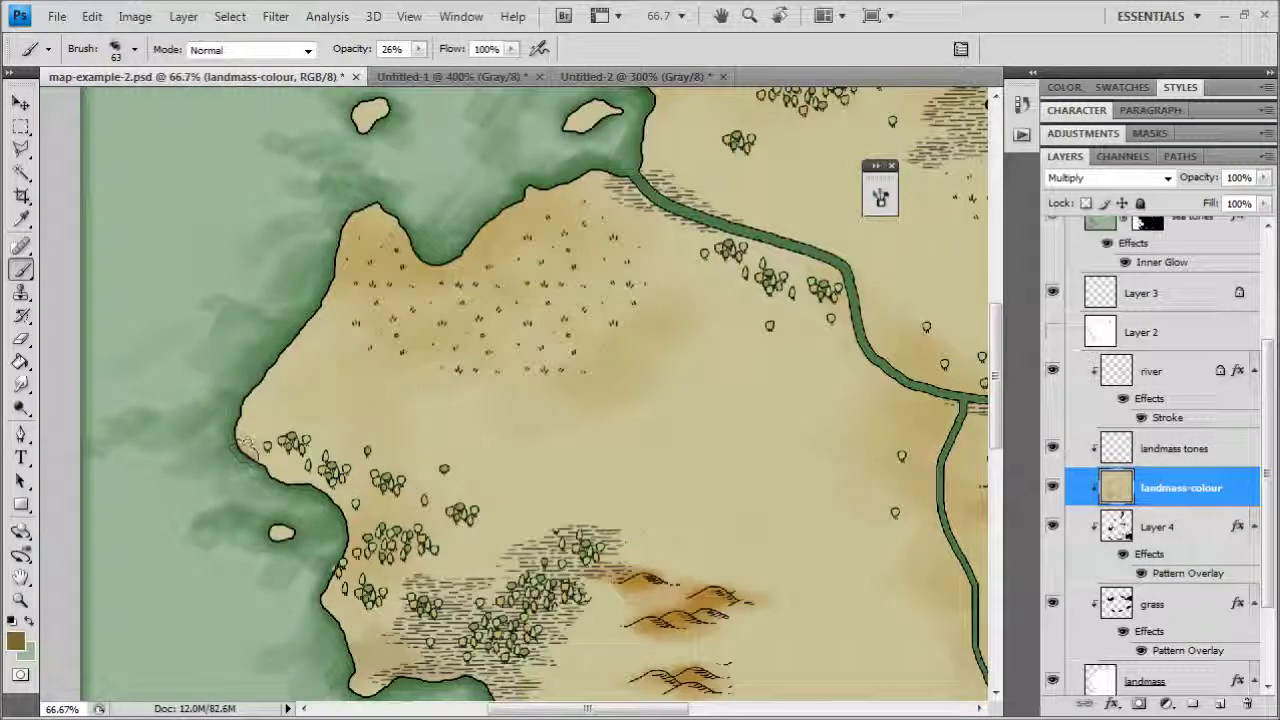
{"action": "left_click_drag", "start_coordinate": [246, 450], "coordinate": [326, 492]}
{"action": "left_click_drag", "start_coordinate": [446, 256], "coordinate": [548, 190]}
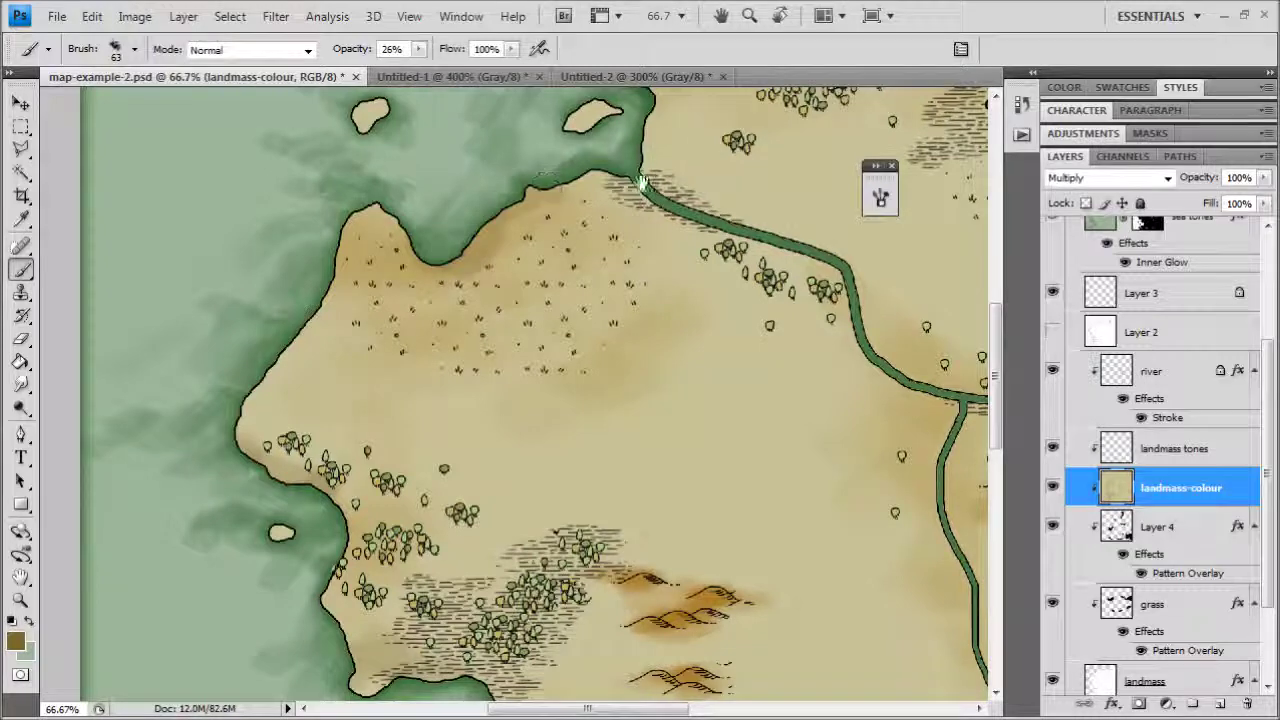
{"action": "left_click_drag", "start_coordinate": [642, 183], "coordinate": [518, 425]}
{"action": "left_click_drag", "start_coordinate": [738, 284], "coordinate": [748, 292]}
Step: Set the foreground colour to the more saturated brown #7d6013 and shade the coast of the northern headland above the river mouth
{"action": "left_click", "coordinate": [15, 641]}
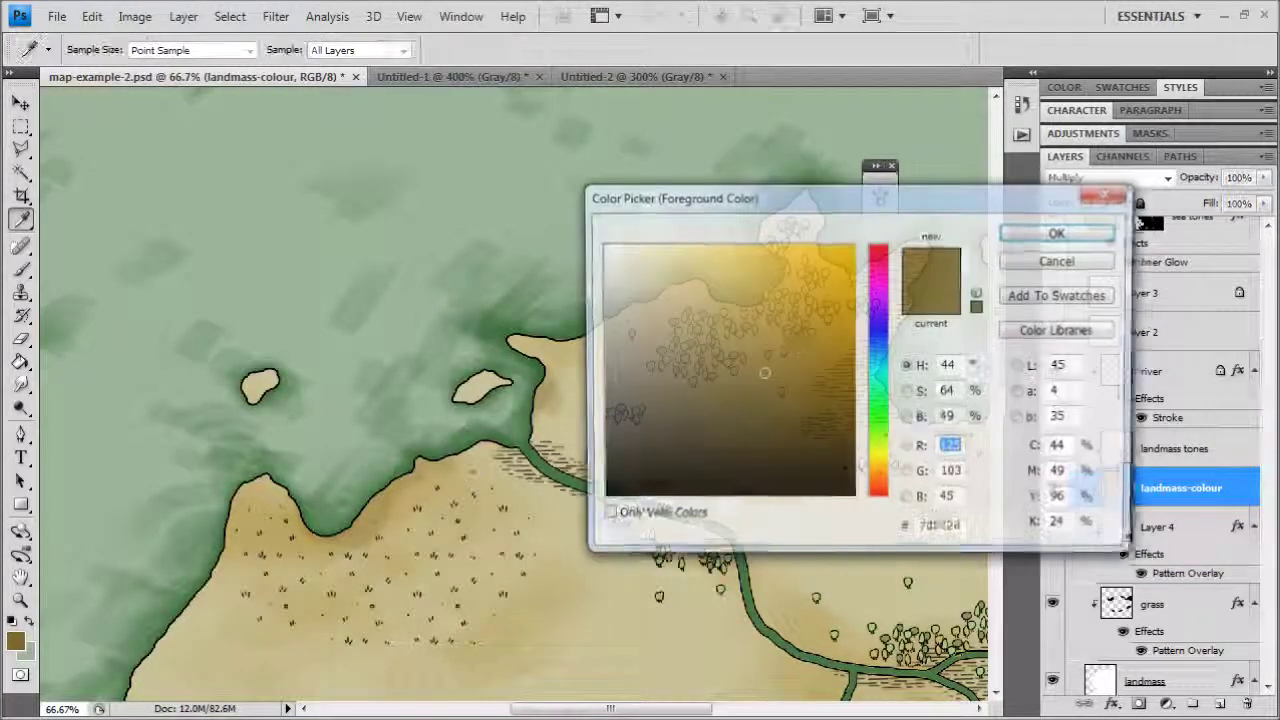
{"action": "left_click_drag", "start_coordinate": [803, 376], "coordinate": [813, 374]}
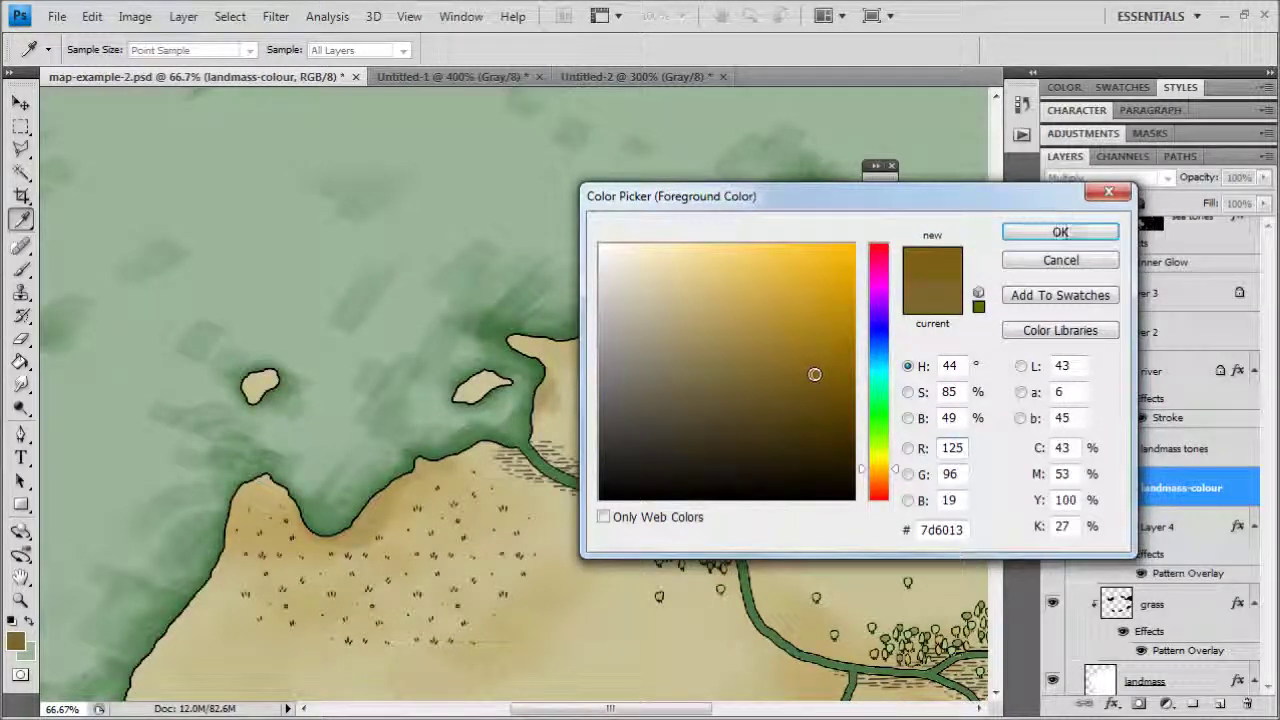
{"action": "left_click", "coordinate": [1065, 233]}
{"action": "left_click_drag", "start_coordinate": [534, 350], "coordinate": [552, 406]}
{"action": "left_click_drag", "start_coordinate": [686, 300], "coordinate": [720, 292]}
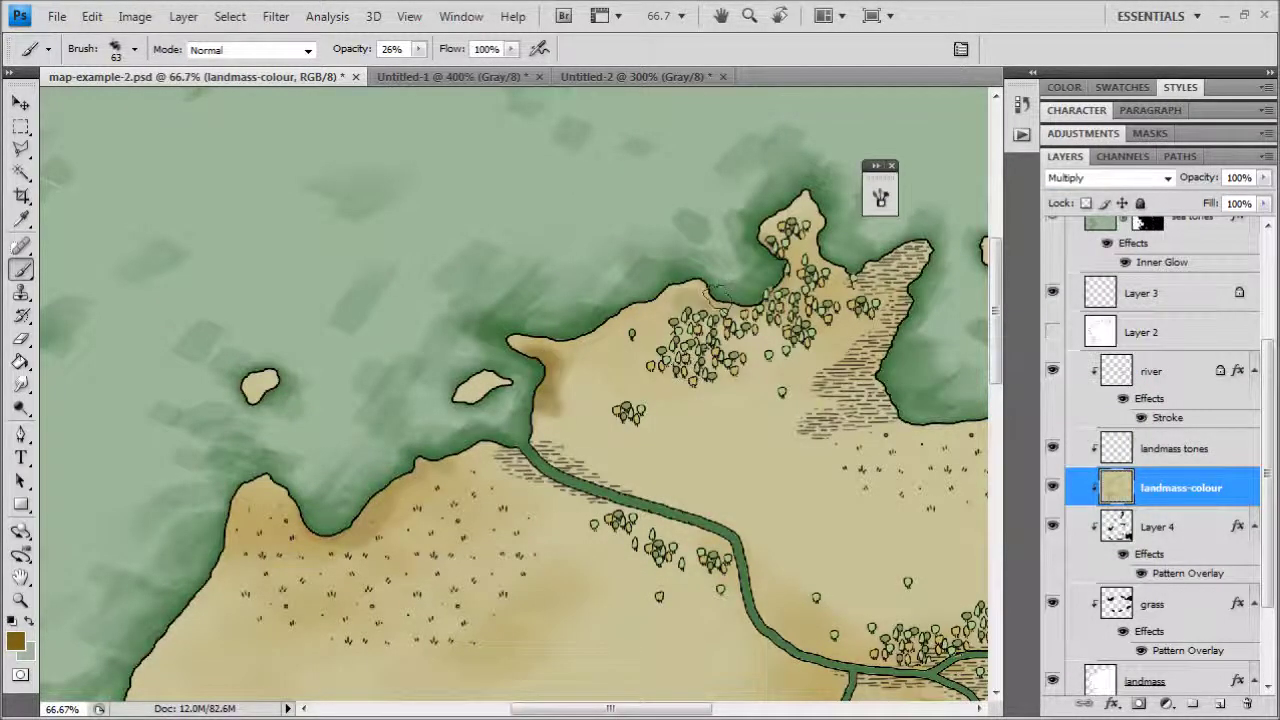
Step: Shade the hatched area of the northern headland and the islands in the adjacent bay with brown
{"action": "mouse_move", "coordinate": [872, 258]}
{"action": "left_mouse_down"}
{"action": "mouse_move", "coordinate": [488, 240]}
{"action": "mouse_move", "coordinate": [520, 302]}
{"action": "mouse_move", "coordinate": [478, 392]}
{"action": "mouse_move", "coordinate": [505, 275]}
{"action": "mouse_move", "coordinate": [480, 305]}
{"action": "mouse_move", "coordinate": [500, 295]}
{"action": "mouse_move", "coordinate": [468, 400]}
{"action": "left_mouse_up"}
{"action": "key", "text": "ctrl+minus"}
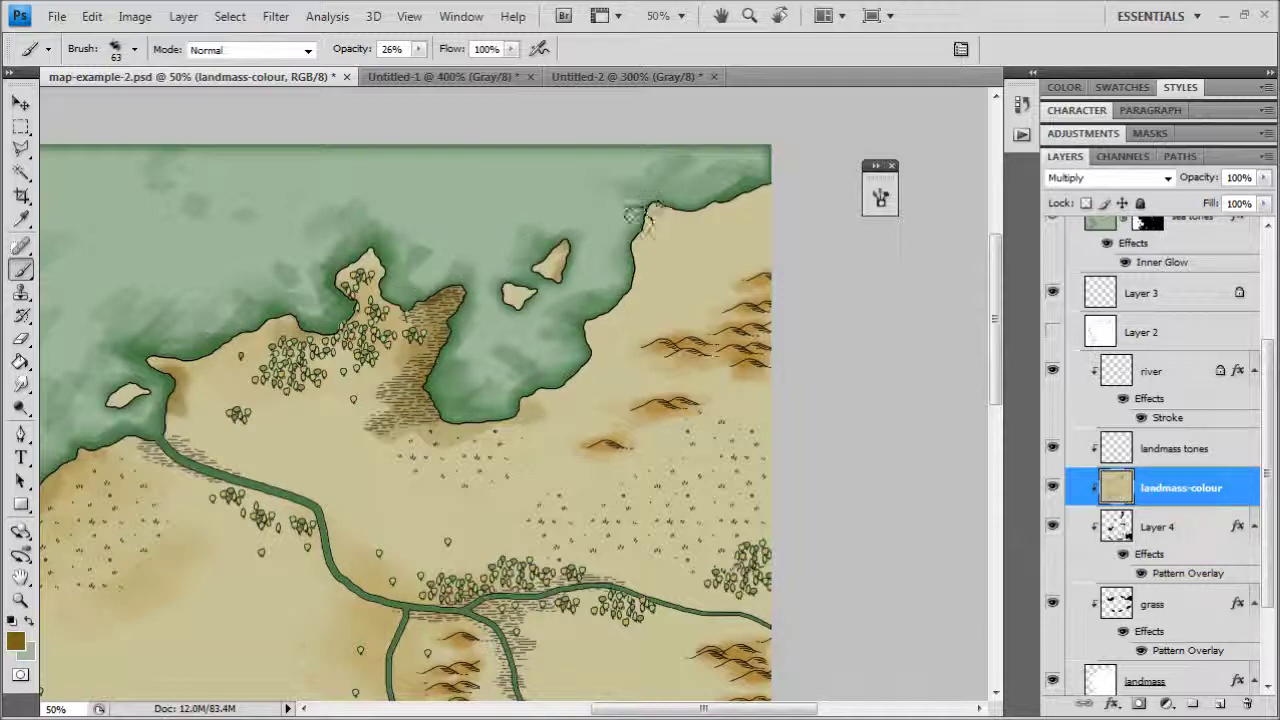
{"action": "key", "text": "ctrl+minus"}
{"action": "mouse_move", "coordinate": [677, 266]}
{"action": "left_mouse_down"}
{"action": "mouse_move", "coordinate": [603, 280]}
{"action": "mouse_move", "coordinate": [613, 340]}
{"action": "left_mouse_up"}
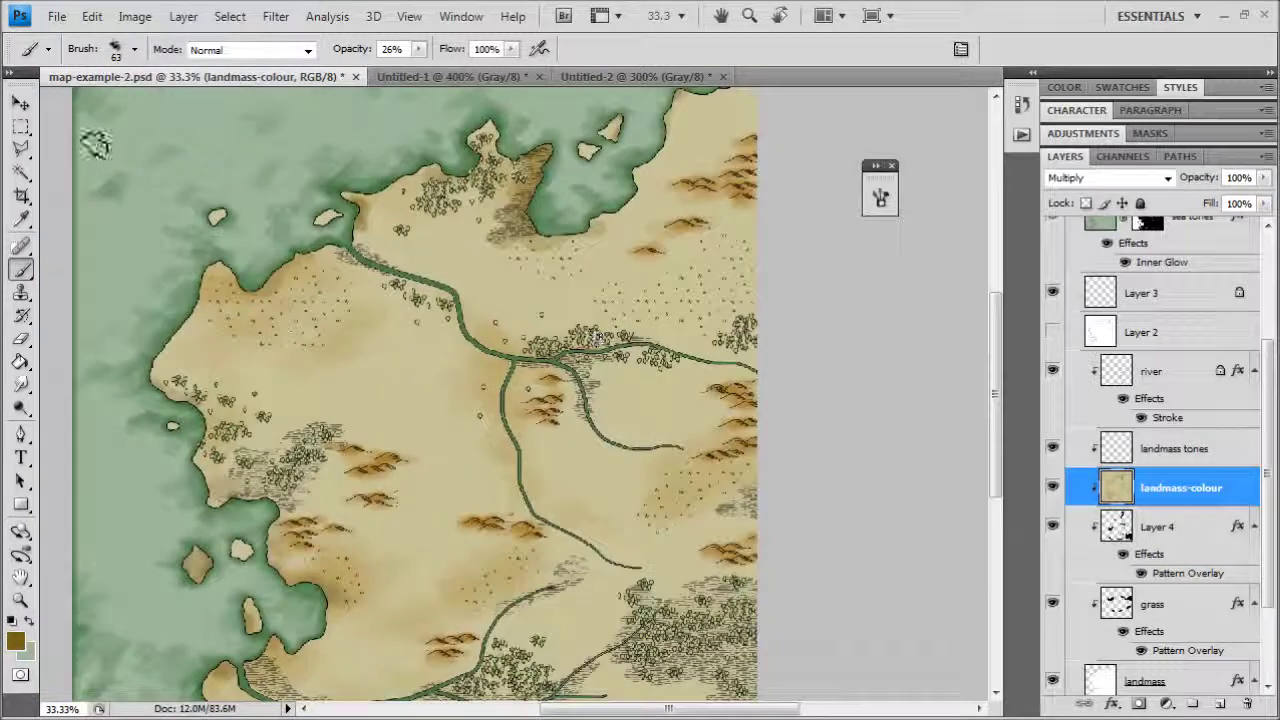
Step: Enlarge the brush to 110 px and dab brown over the land around the northeastern bay and the eastern grassland
{"action": "left_click", "coordinate": [134, 49]}
{"action": "left_click", "coordinate": [131, 104]}
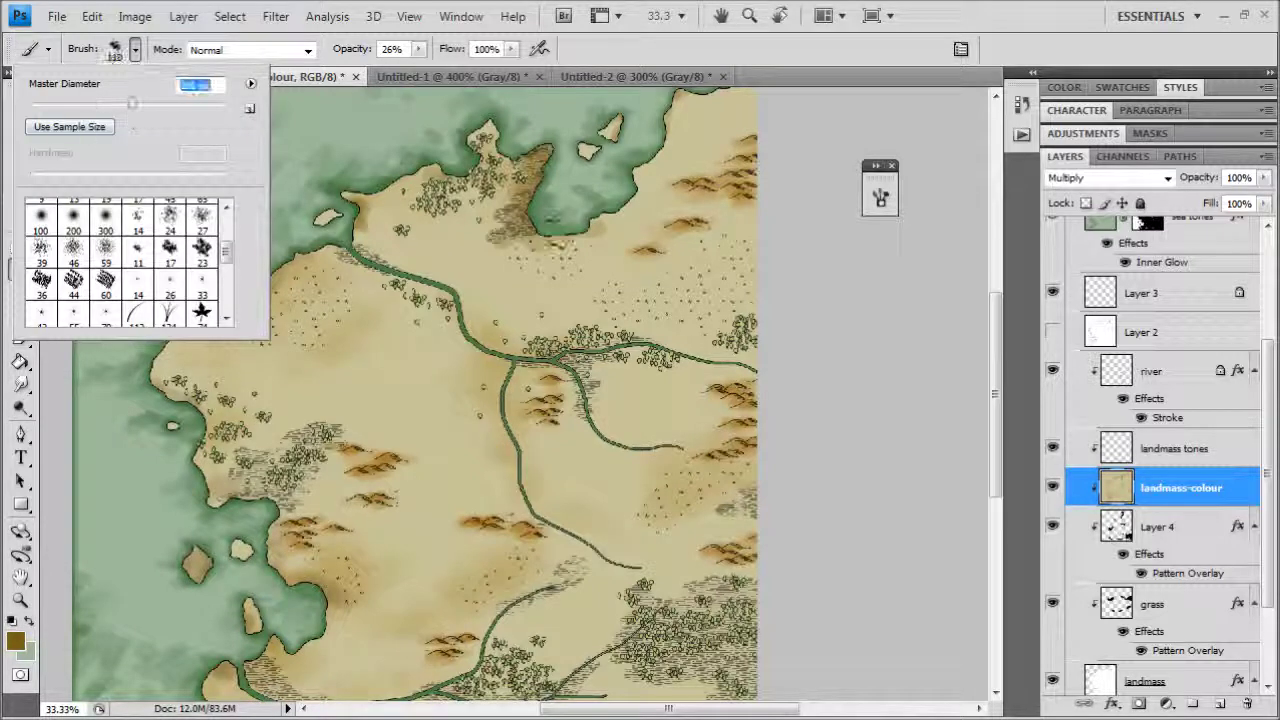
{"action": "key", "text": "space"}
{"action": "left_click", "coordinate": [598, 218]}
{"action": "left_click", "coordinate": [688, 295]}
{"action": "left_click_drag", "start_coordinate": [520, 162], "coordinate": [480, 247]}
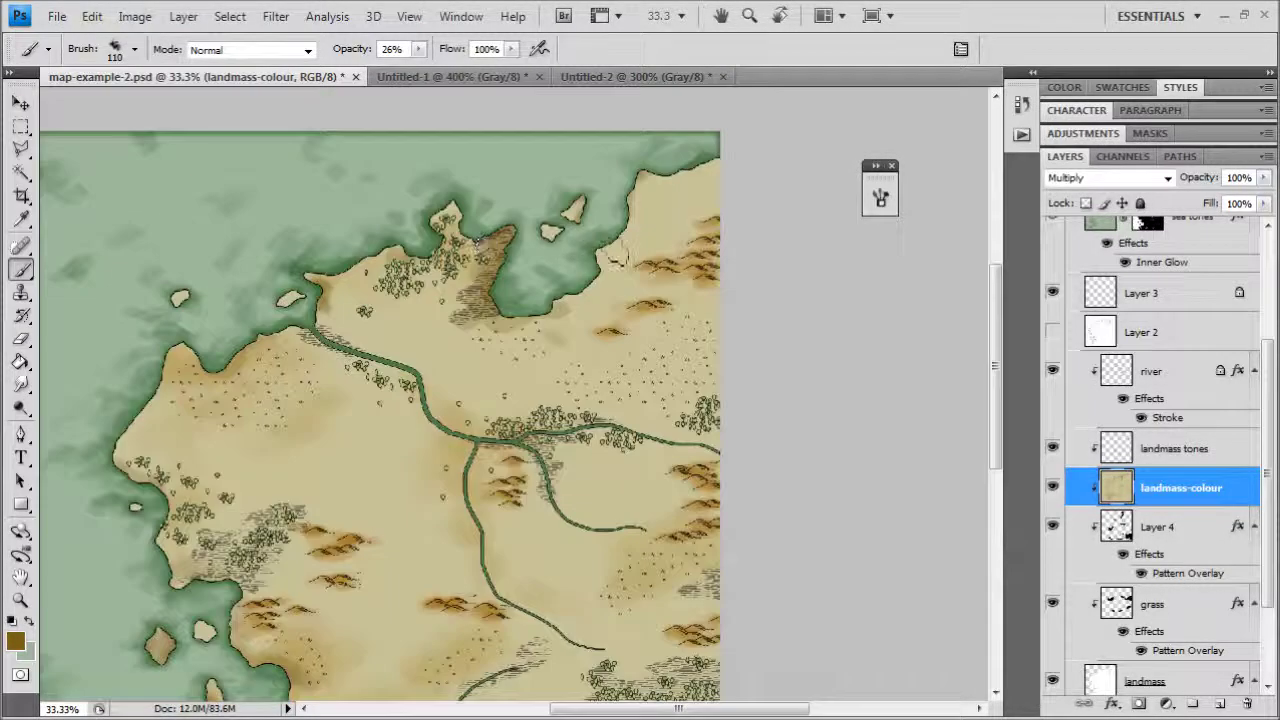
Step: Set the brush to 164 px with 9% opacity and softly shade the eastern grassland and the southeastern corner in brown
{"action": "left_click", "coordinate": [134, 50]}
{"action": "left_click_drag", "start_coordinate": [133, 104], "coordinate": [166, 105]}
{"action": "left_click_drag", "start_coordinate": [419, 49], "coordinate": [401, 75]}
{"action": "mouse_move", "coordinate": [688, 308]}
{"action": "left_mouse_down"}
{"action": "mouse_move", "coordinate": [725, 287]}
{"action": "mouse_move", "coordinate": [700, 315]}
{"action": "left_mouse_up"}
{"action": "left_click_drag", "start_coordinate": [352, 575], "coordinate": [363, 394]}
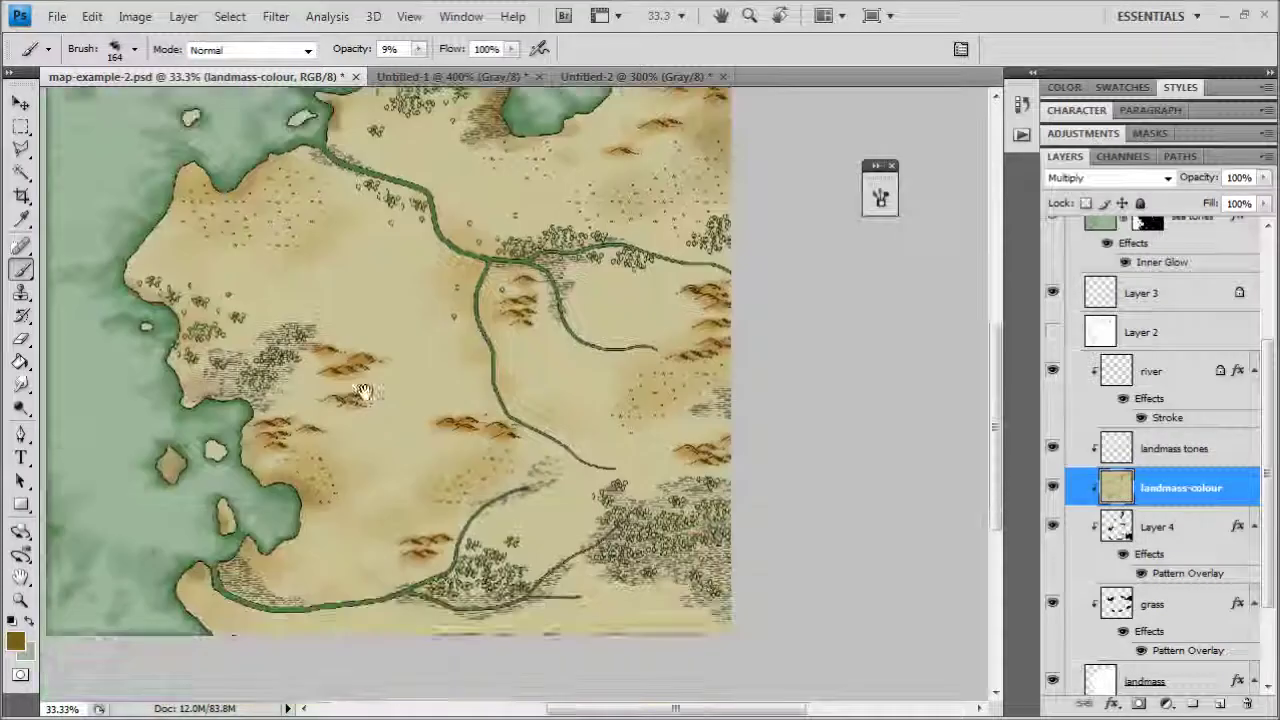
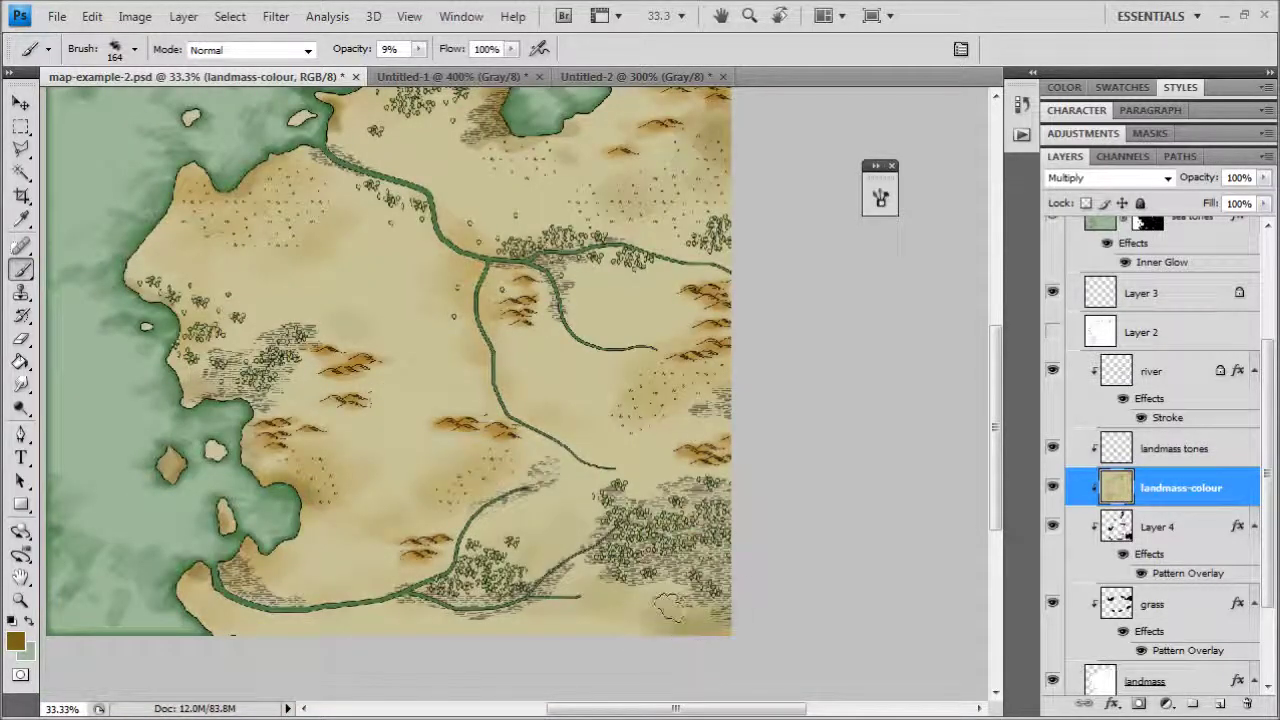
{"action": "left_click_drag", "start_coordinate": [472, 422], "coordinate": [528, 500]}
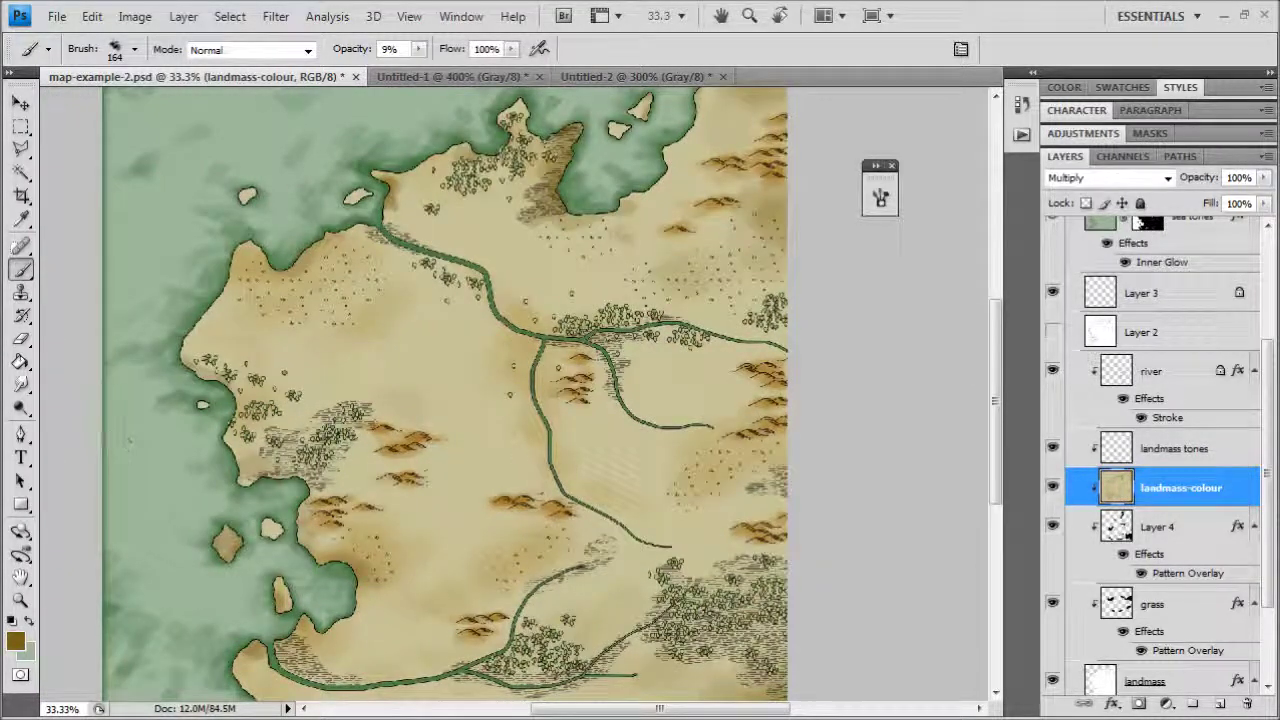
Step: Consult the Beleriand colour map in the browser and set the foreground colour in Photoshop to the green #729120
{"action": "left_click", "coordinate": [215, 718]}
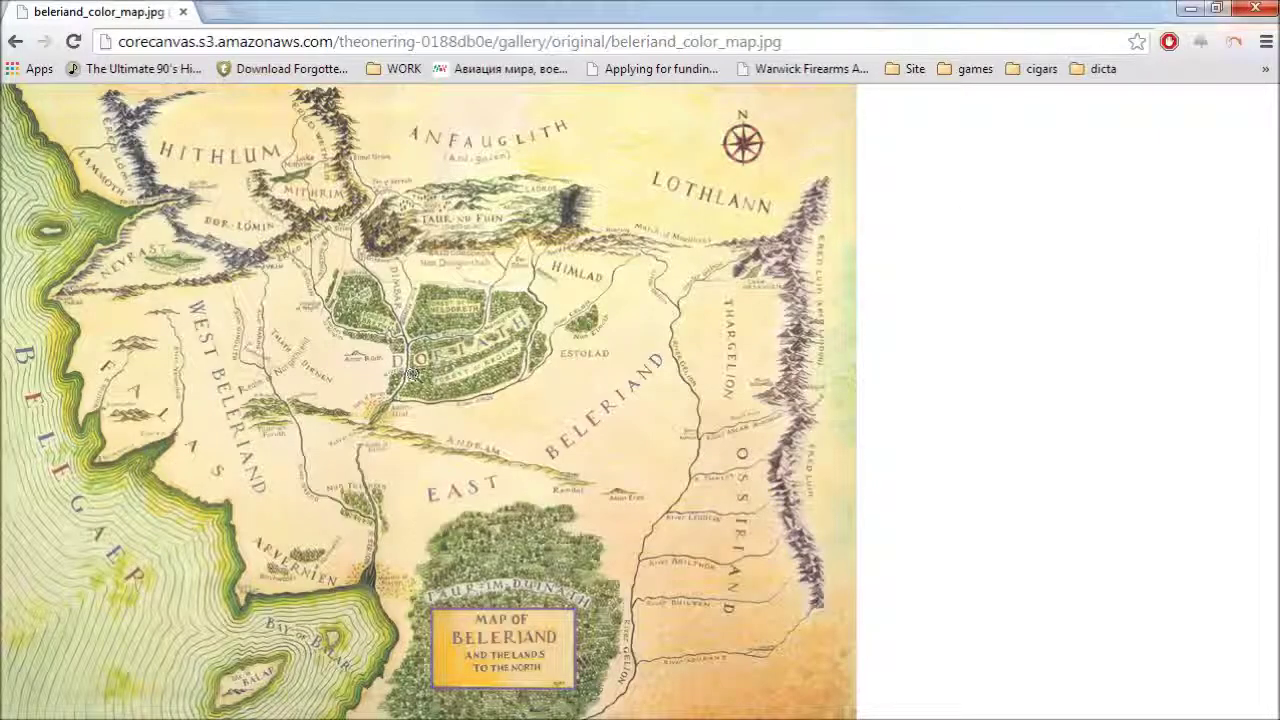
{"action": "left_click", "coordinate": [1190, 8]}
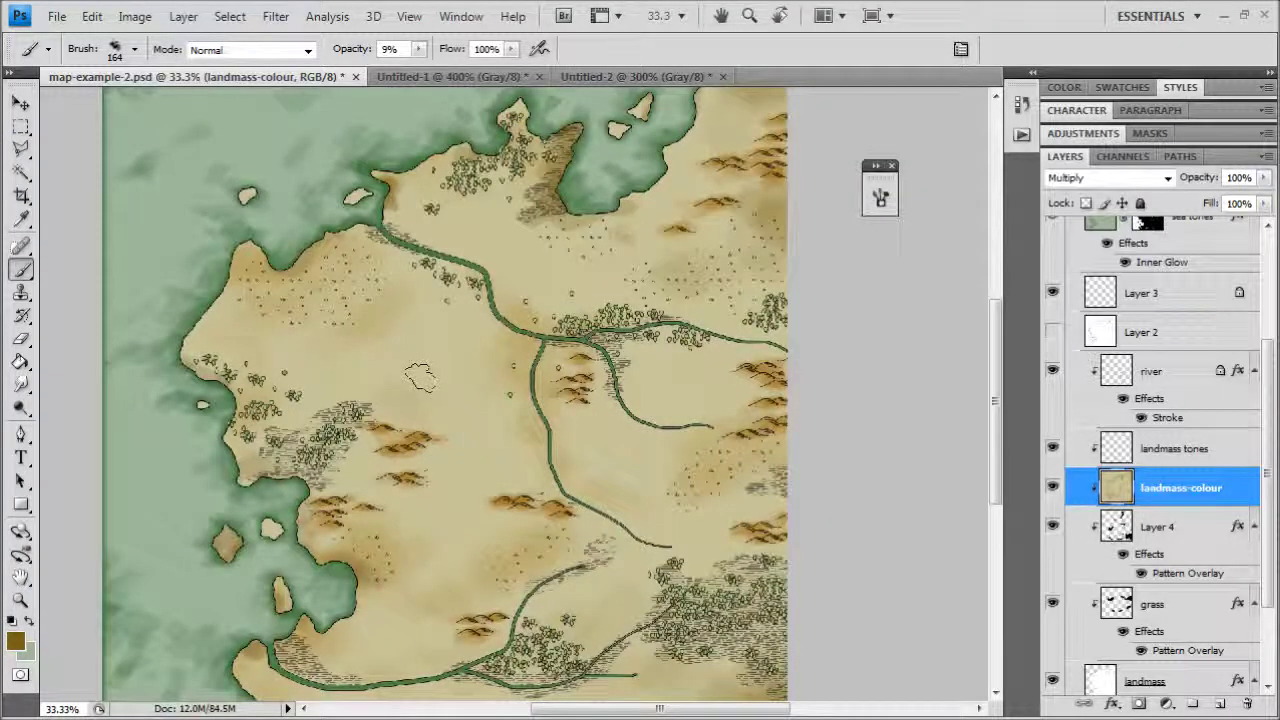
{"action": "left_click", "coordinate": [16, 644]}
{"action": "left_click_drag", "start_coordinate": [878, 463], "coordinate": [878, 446]}
{"action": "left_click_drag", "start_coordinate": [727, 328], "coordinate": [745, 349]}
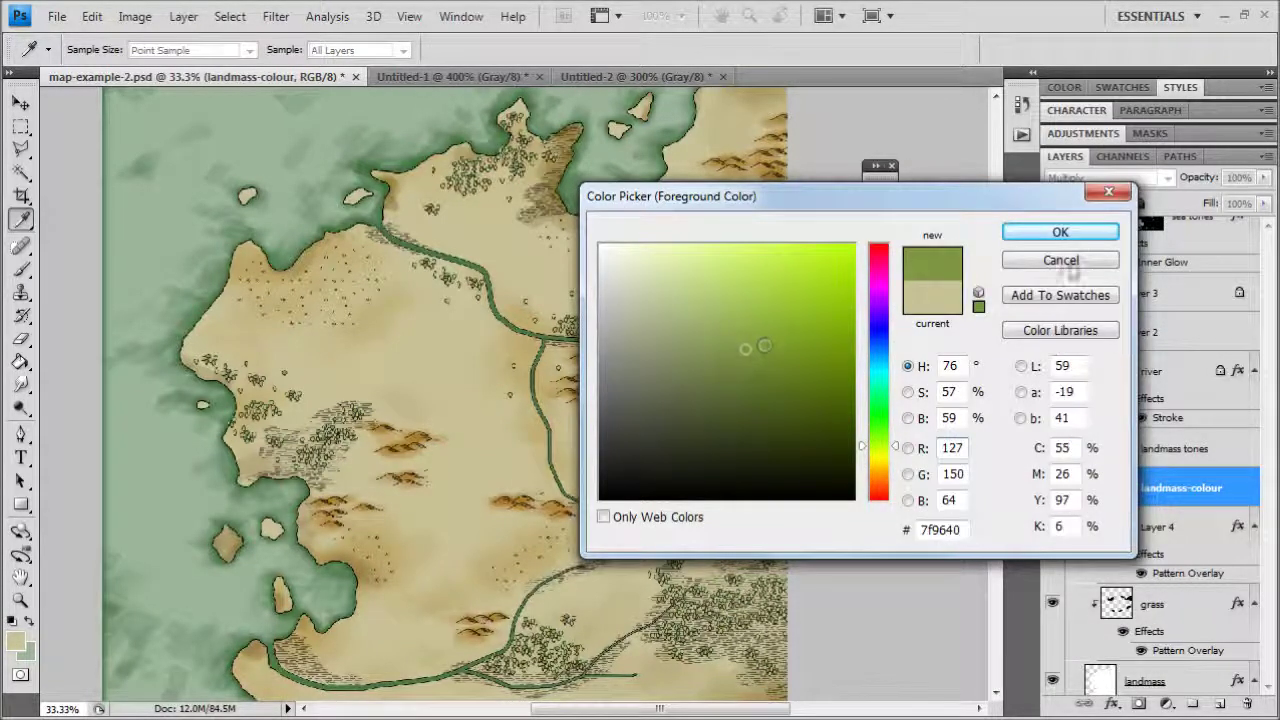
{"action": "left_click_drag", "start_coordinate": [817, 368], "coordinate": [799, 350]}
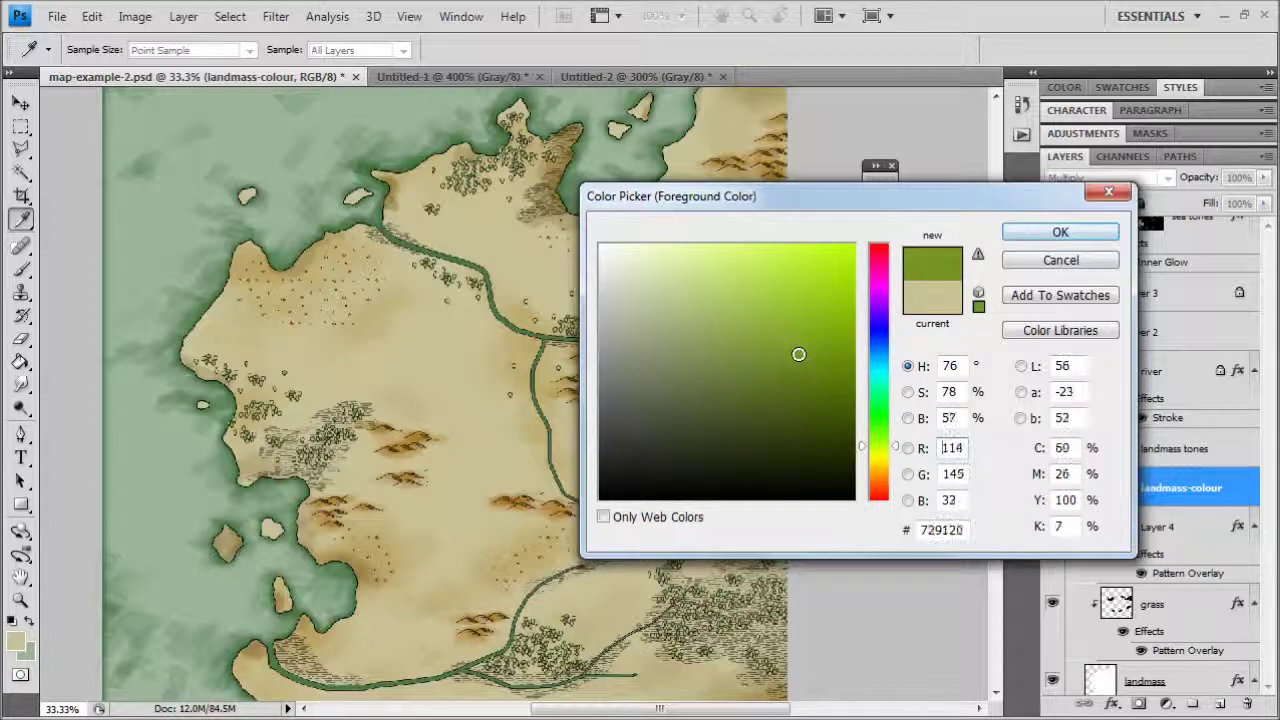
{"action": "left_click", "coordinate": [1060, 232]}
{"action": "key", "text": "b"}
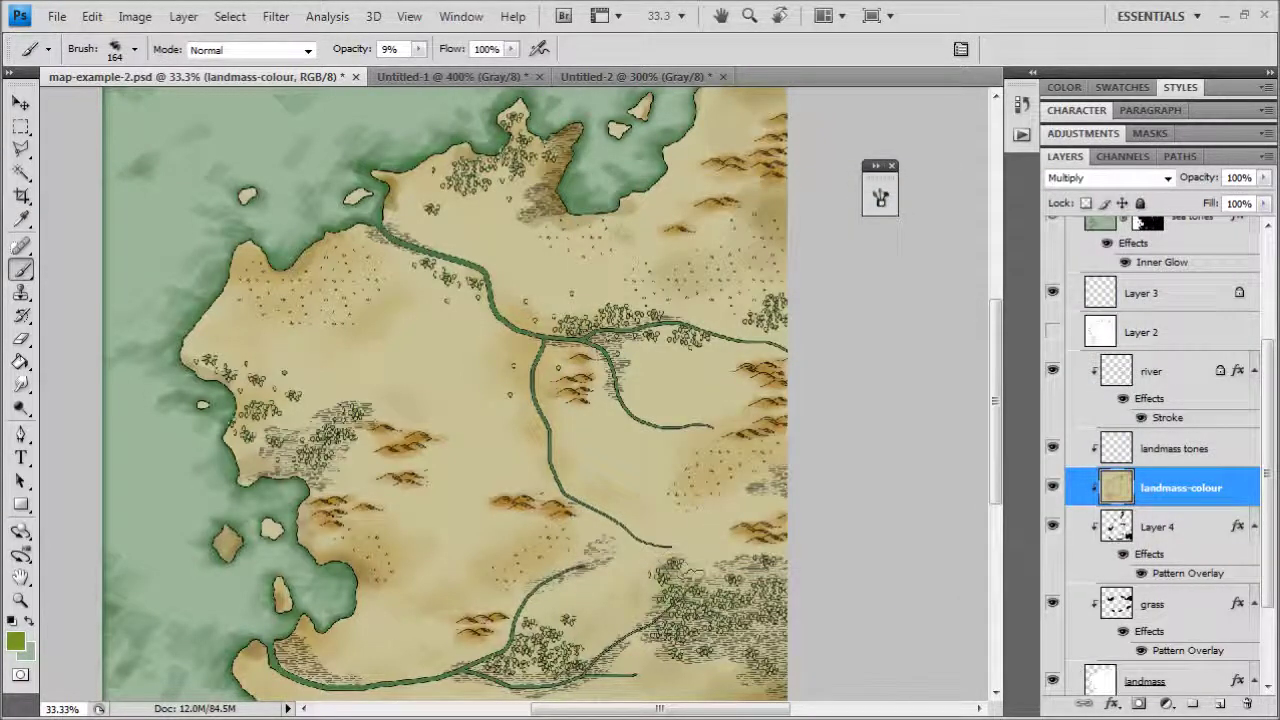
Step: Choose a darker green foreground colour, raise the brush opacity to 19%, and tint the large southeastern forest
{"action": "left_click_drag", "start_coordinate": [709, 597], "coordinate": [732, 618]}
{"action": "left_click", "coordinate": [17, 642]}
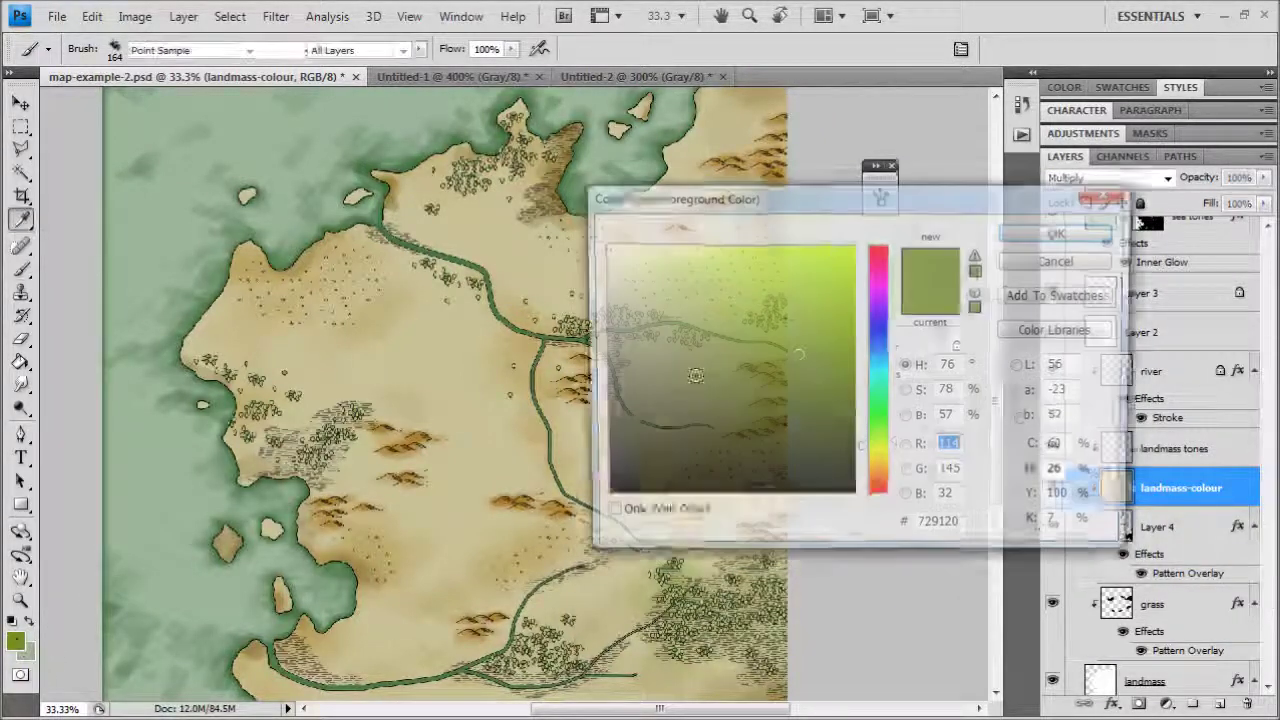
{"action": "left_click_drag", "start_coordinate": [799, 355], "coordinate": [823, 377]}
{"action": "left_click", "coordinate": [1060, 232]}
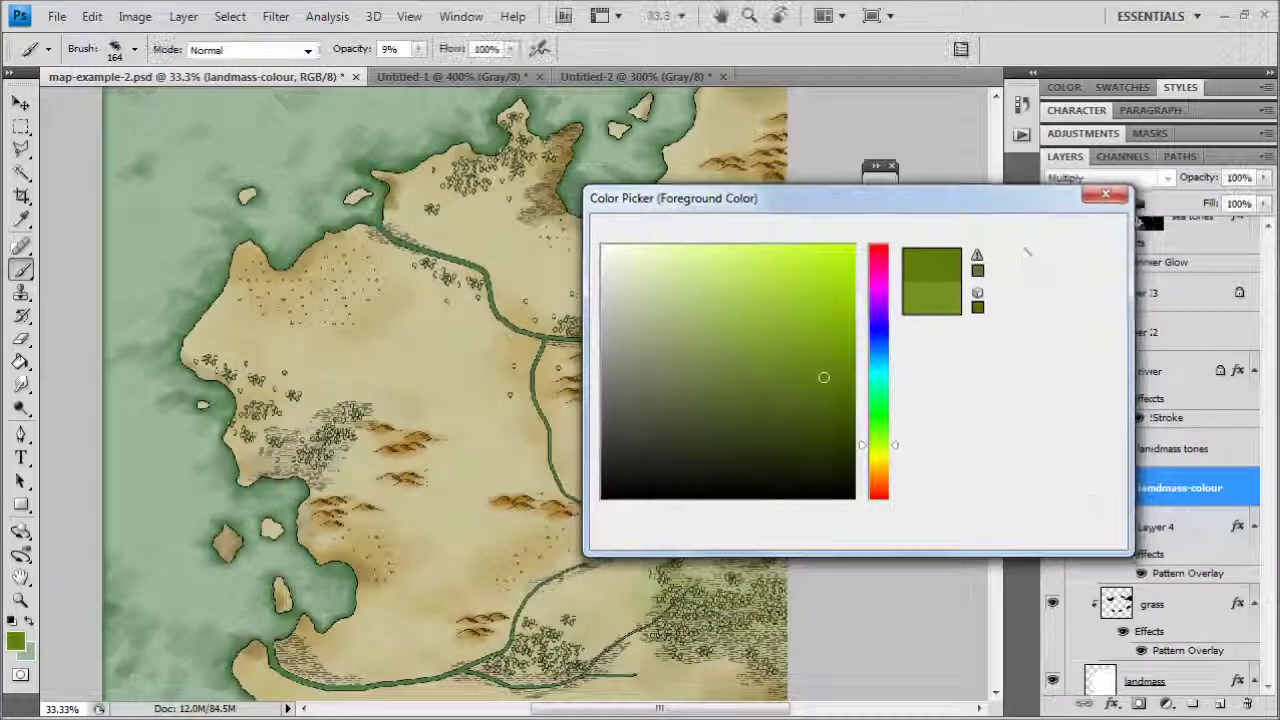
{"action": "left_click", "coordinate": [419, 49]}
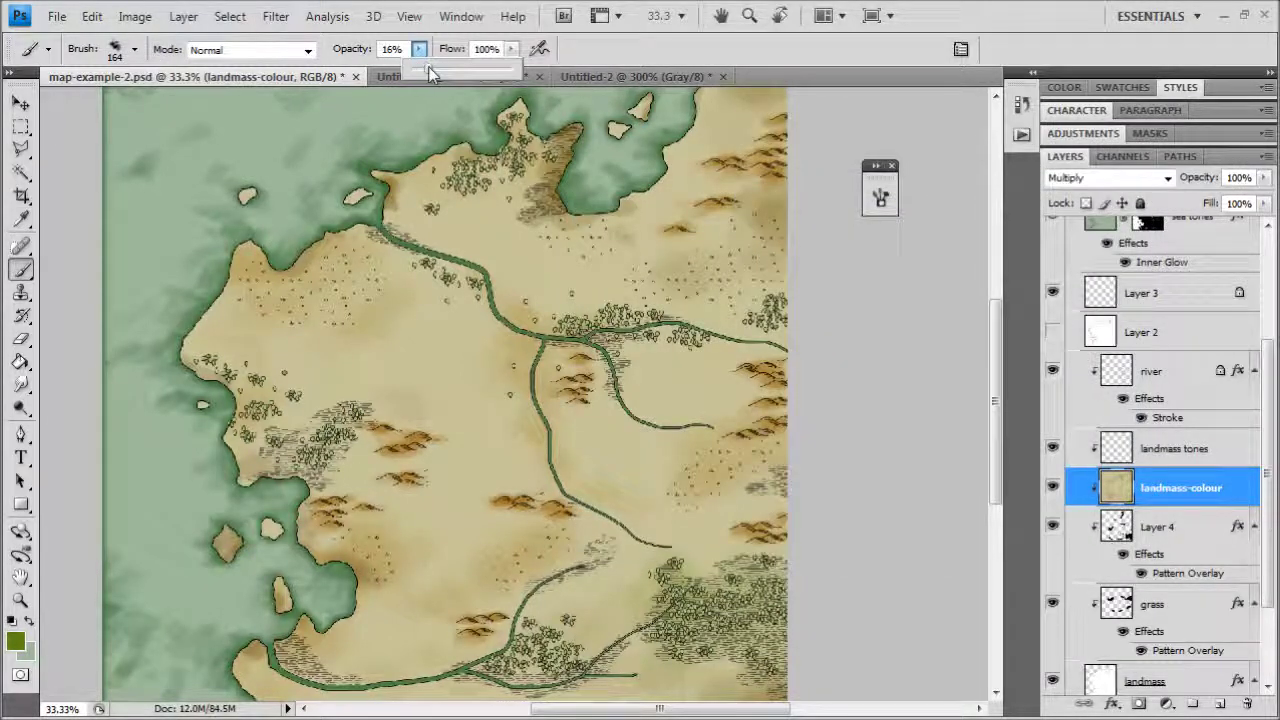
{"action": "mouse_move", "coordinate": [653, 653]}
{"action": "left_mouse_down"}
{"action": "mouse_move", "coordinate": [656, 630]}
{"action": "mouse_move", "coordinate": [716, 594]}
{"action": "mouse_move", "coordinate": [772, 612]}
{"action": "mouse_move", "coordinate": [758, 664]}
{"action": "left_mouse_up"}
Step: Tint the woods along the southern river, the river junction, the northern river and headland, and the western coast green
{"action": "left_click_drag", "start_coordinate": [515, 652], "coordinate": [616, 655]}
{"action": "mouse_move", "coordinate": [586, 302]}
{"action": "left_mouse_down"}
{"action": "mouse_move", "coordinate": [575, 382]}
{"action": "mouse_move", "coordinate": [700, 332]}
{"action": "left_mouse_up"}
{"action": "mouse_move", "coordinate": [463, 305]}
{"action": "left_mouse_down"}
{"action": "mouse_move", "coordinate": [420, 264]}
{"action": "mouse_move", "coordinate": [436, 274]}
{"action": "left_mouse_up"}
{"action": "left_click_drag", "start_coordinate": [465, 180], "coordinate": [516, 120]}
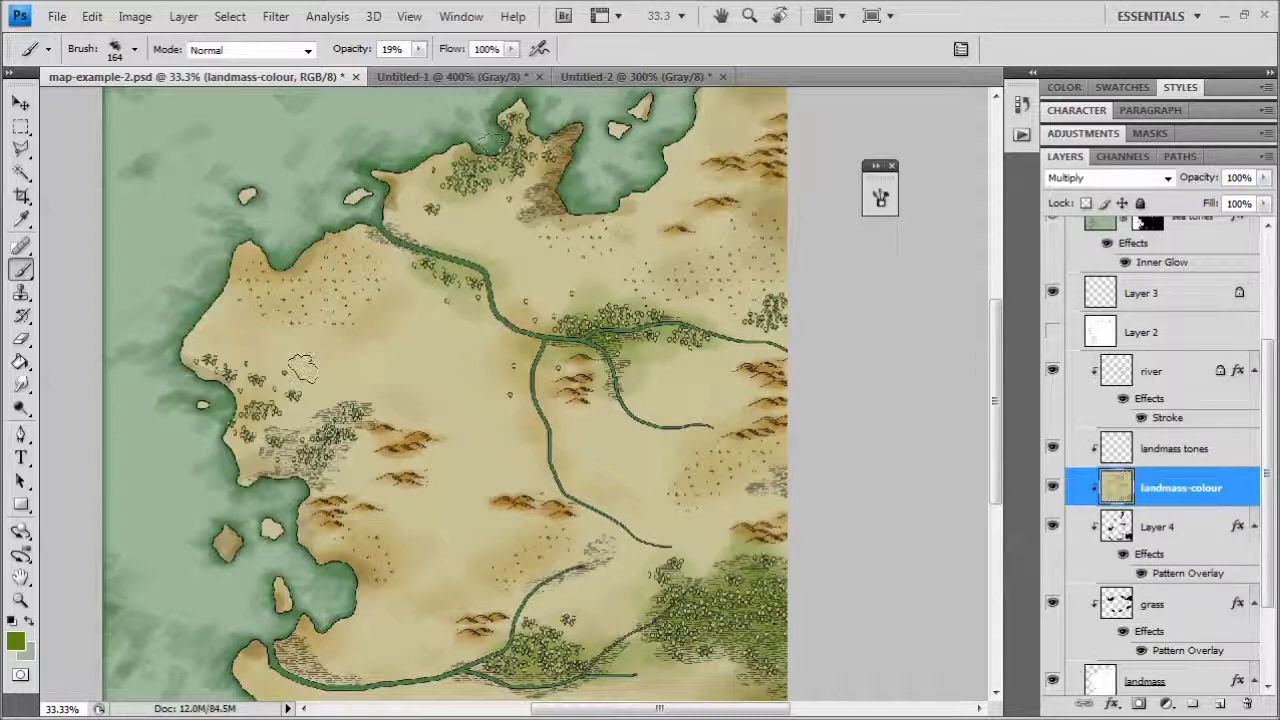
{"action": "mouse_move", "coordinate": [250, 400]}
{"action": "left_mouse_down"}
{"action": "mouse_move", "coordinate": [300, 455]}
{"action": "mouse_move", "coordinate": [350, 420]}
{"action": "left_mouse_up"}
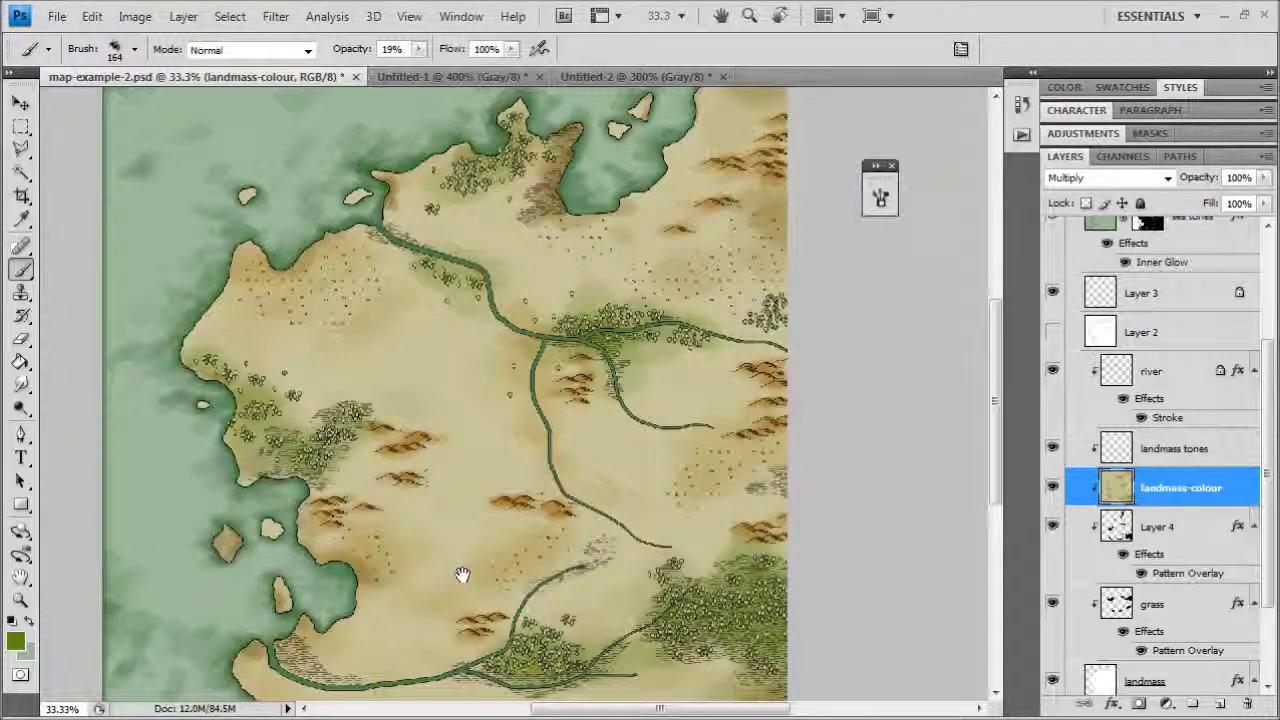
Step: Brush green over the hatched patch at the southern river's source, the eastern hatched patch and the eastern-edge woods
{"action": "left_click_drag", "start_coordinate": [457, 571], "coordinate": [470, 477]}
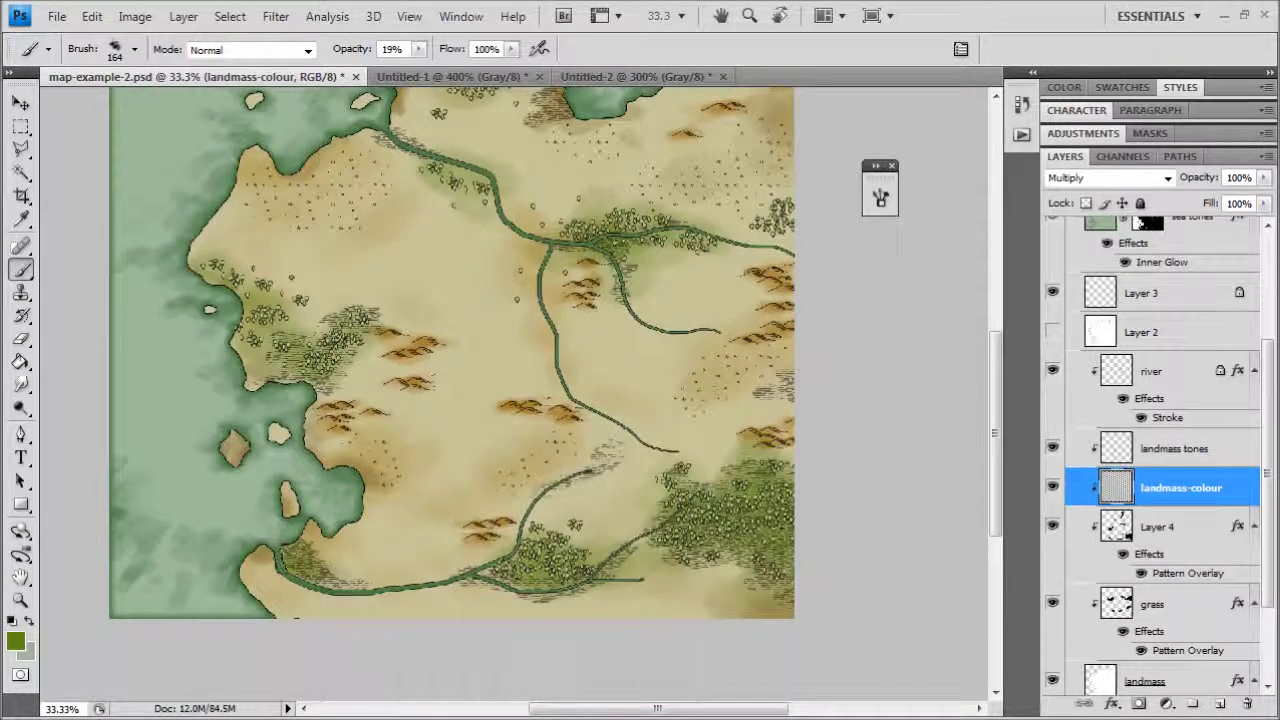
{"action": "mouse_move", "coordinate": [554, 473]}
{"action": "left_mouse_down"}
{"action": "mouse_move", "coordinate": [570, 485]}
{"action": "mouse_move", "coordinate": [604, 440]}
{"action": "left_mouse_up"}
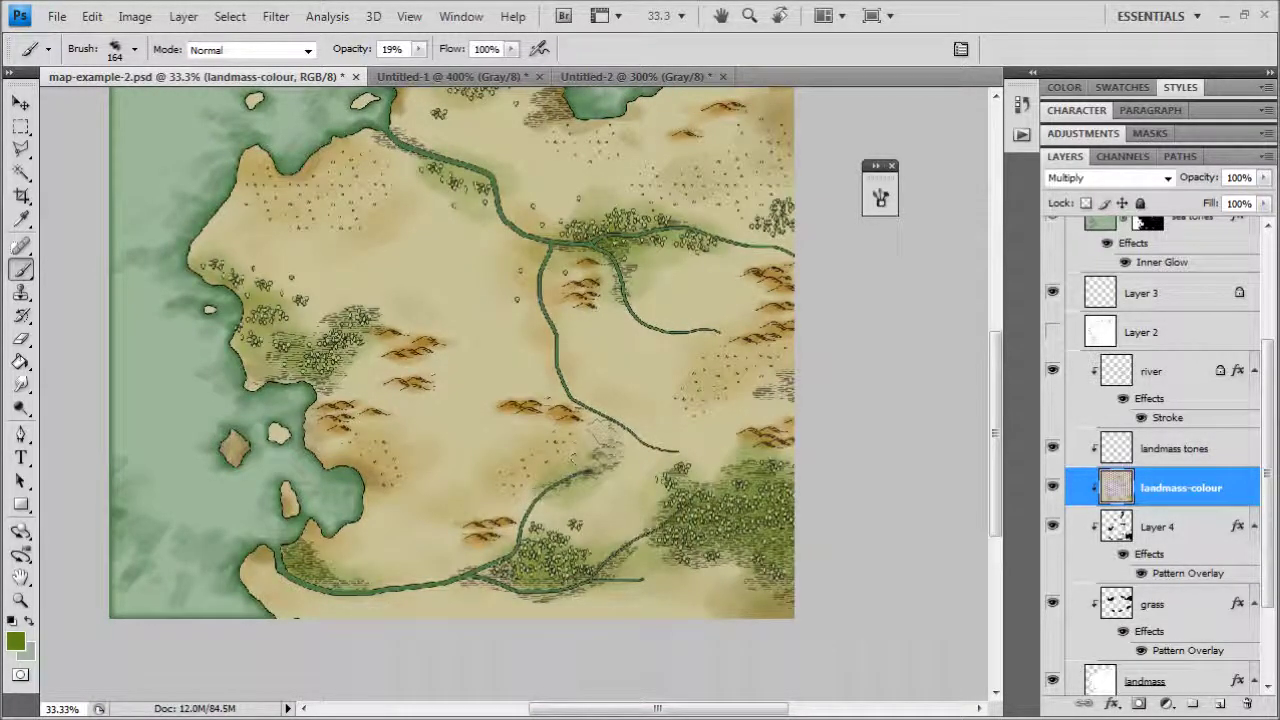
{"action": "left_click_drag", "start_coordinate": [752, 377], "coordinate": [781, 386]}
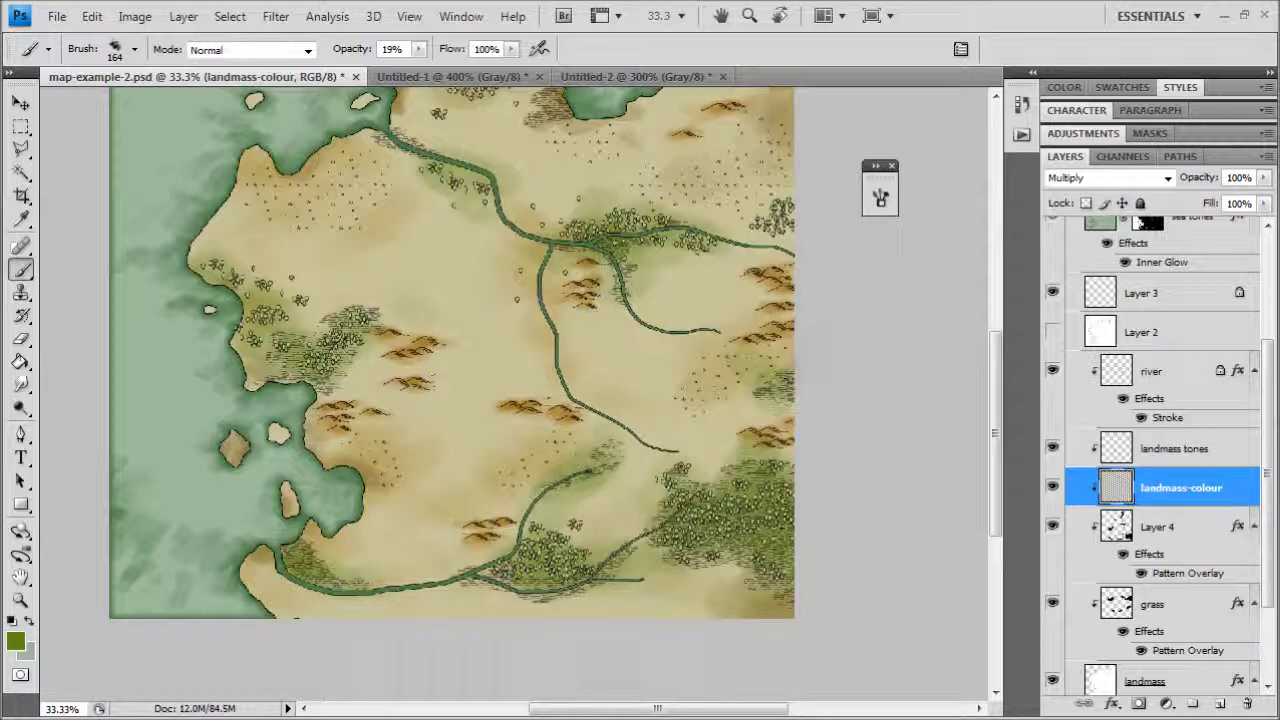
{"action": "left_click_drag", "start_coordinate": [786, 214], "coordinate": [766, 206]}
{"action": "left_click_drag", "start_coordinate": [600, 318], "coordinate": [665, 420]}
{"action": "key", "text": "ctrl+minus"}
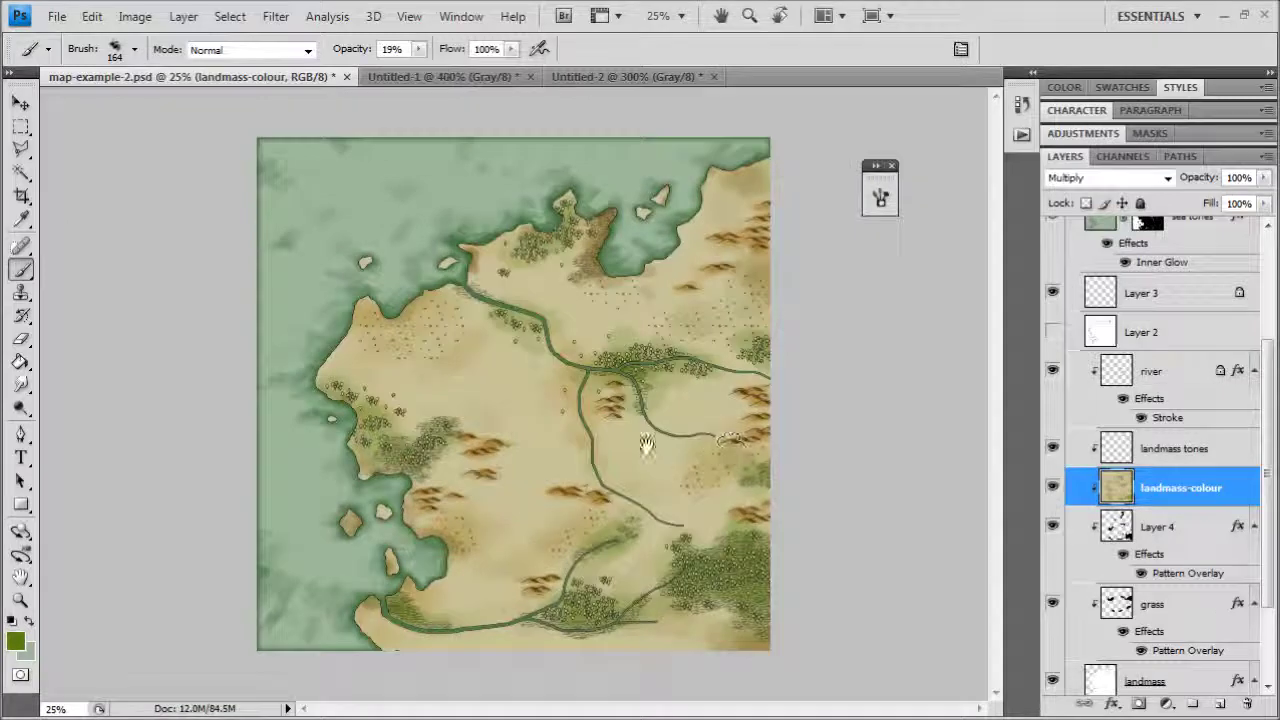
Step: Sample the light tan land colour, set the brush opacity to 42%, and soften the shading on the northern headland and grasslands
{"action": "key", "text": "ctrl+plus"}
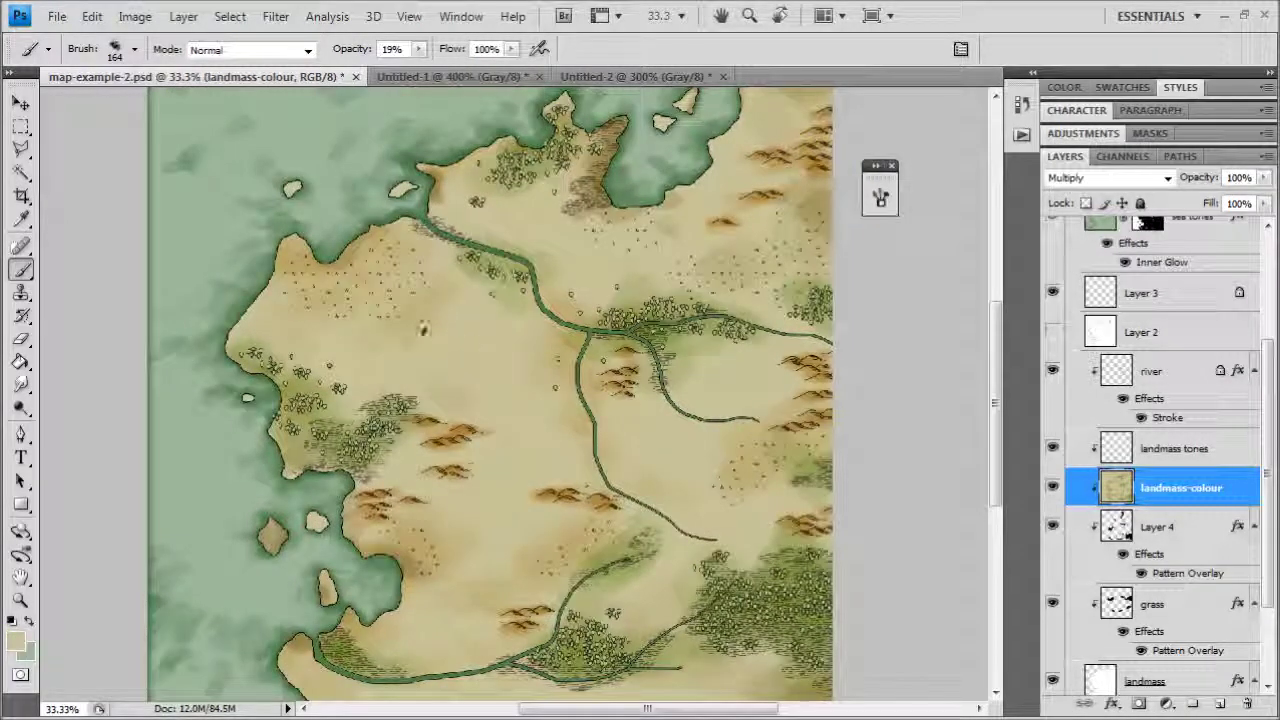
{"action": "left_click", "coordinate": [419, 49]}
{"action": "left_click", "coordinate": [442, 69]}
{"action": "mouse_move", "coordinate": [594, 215]}
{"action": "left_mouse_down"}
{"action": "mouse_move", "coordinate": [557, 306]}
{"action": "mouse_move", "coordinate": [583, 224]}
{"action": "mouse_move", "coordinate": [562, 260]}
{"action": "left_mouse_up"}
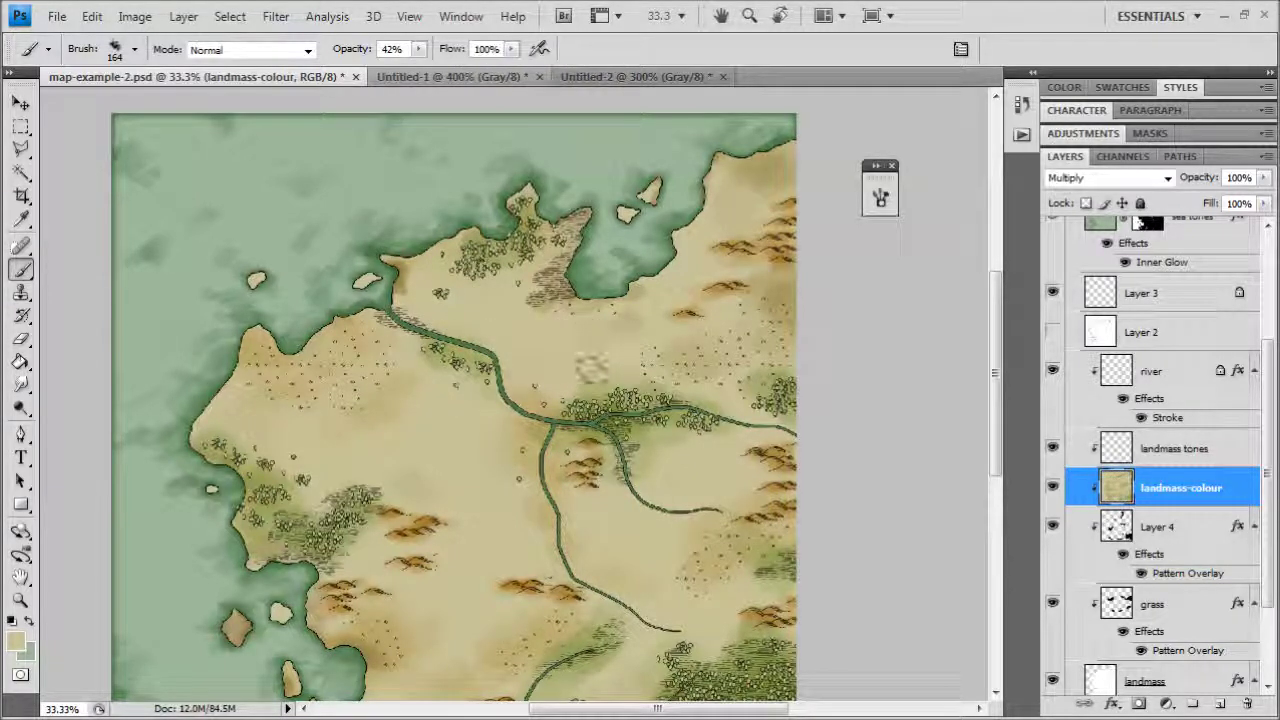
{"action": "left_click_drag", "start_coordinate": [691, 348], "coordinate": [631, 369]}
{"action": "mouse_move", "coordinate": [766, 240]}
{"action": "left_mouse_down"}
{"action": "mouse_move", "coordinate": [750, 174]}
{"action": "mouse_move", "coordinate": [675, 157]}
{"action": "left_mouse_up"}
{"action": "left_click_drag", "start_coordinate": [613, 466], "coordinate": [591, 294]}
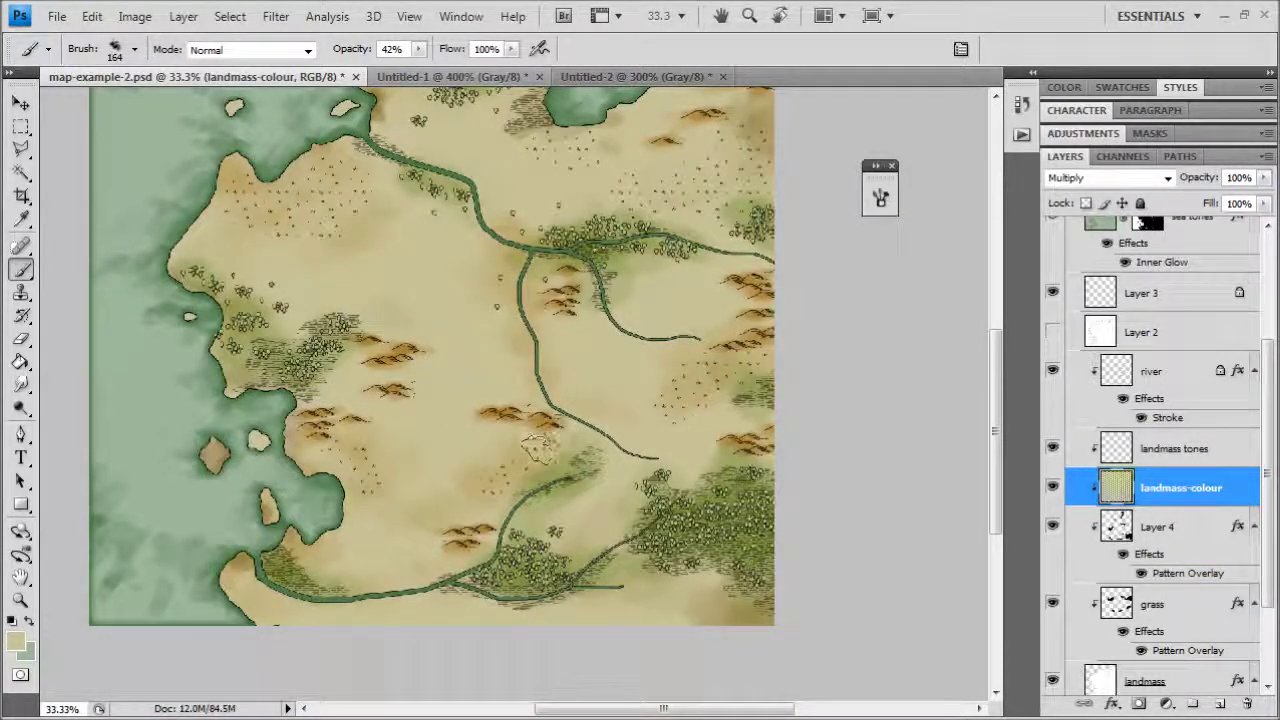
{"action": "key", "text": "ctrl+minus"}
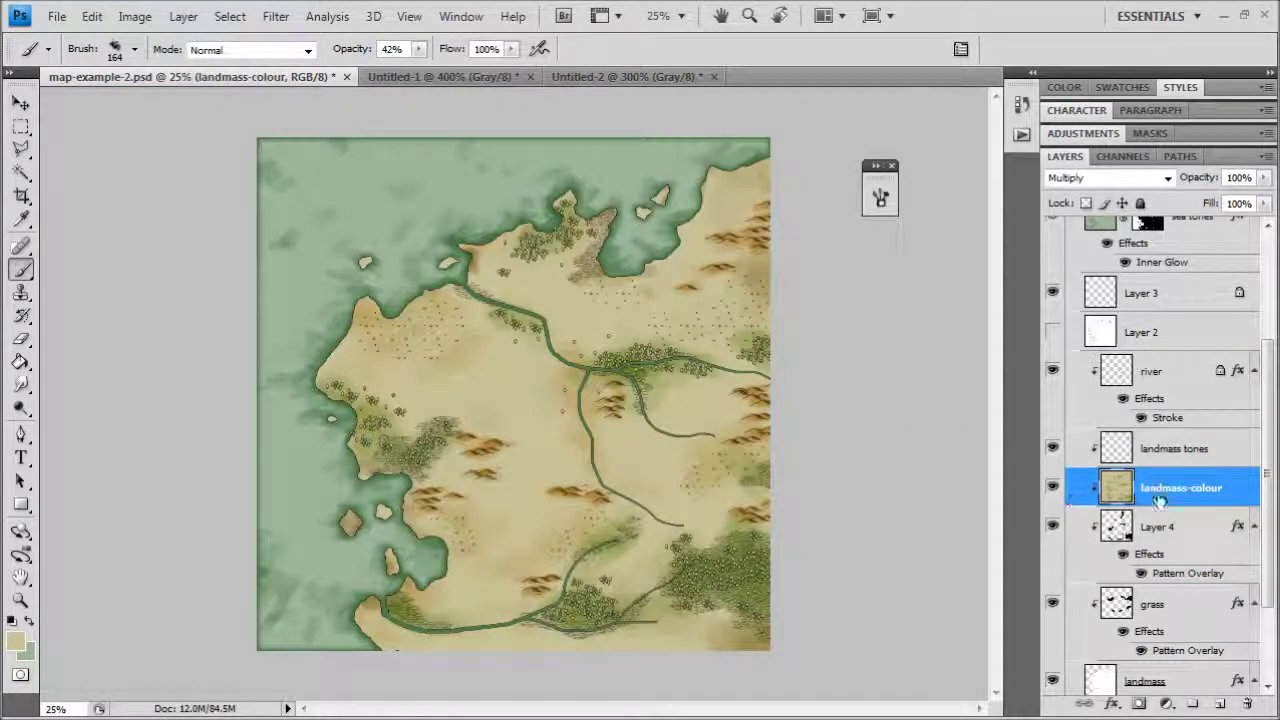
Step: Select the background layer, sample a sea green as the foreground colour, and make the sea tones layer active
{"action": "scroll", "coordinate": [1160, 490], "scroll_direction": "down", "scroll_amount": 3}
{"action": "left_click", "coordinate": [1148, 645]}
{"action": "scroll", "coordinate": [1150, 450], "scroll_direction": "up", "scroll_amount": 3}
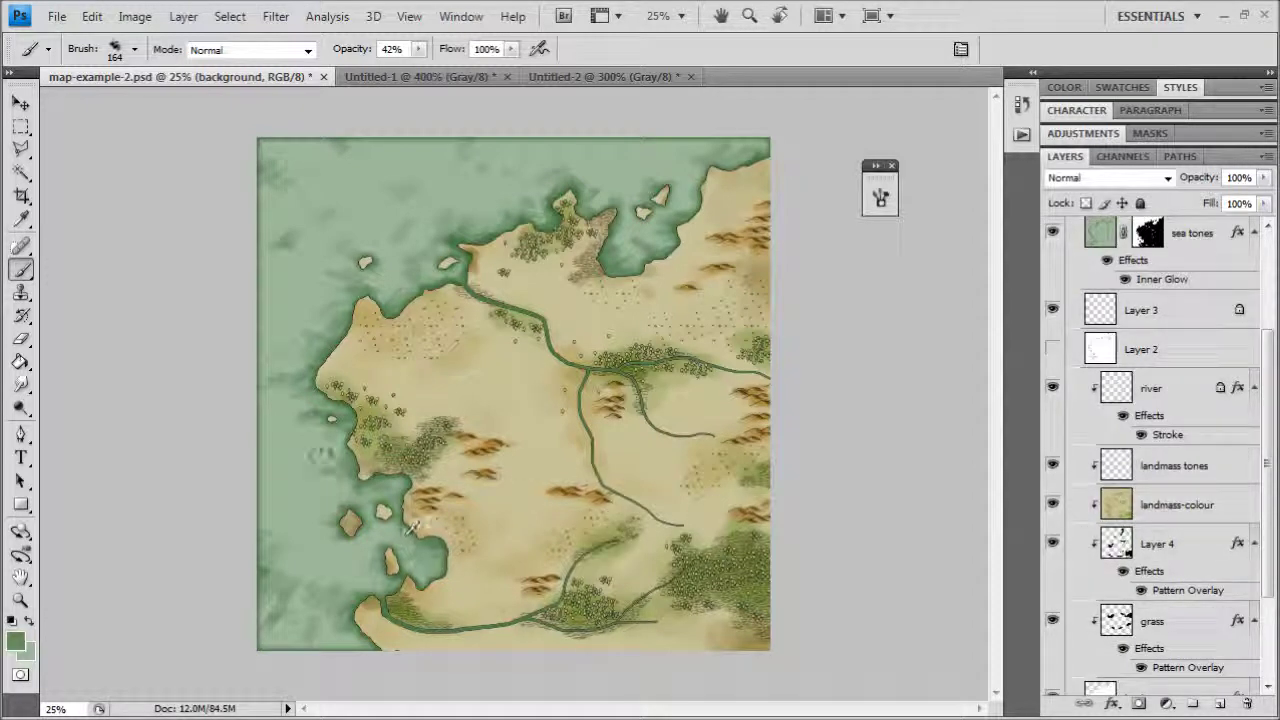
{"action": "scroll", "coordinate": [1224, 592], "scroll_direction": "down", "scroll_amount": 3}
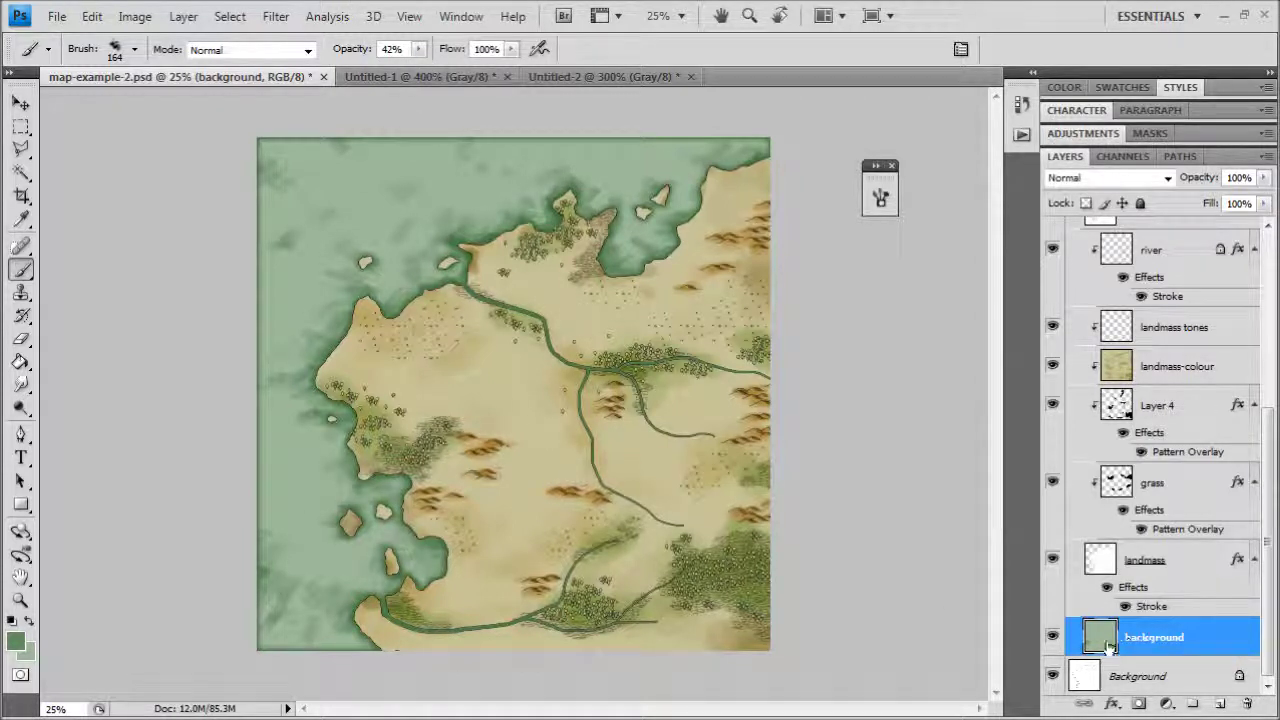
{"action": "scroll", "coordinate": [1107, 500], "scroll_direction": "up", "scroll_amount": 3}
{"action": "scroll", "coordinate": [1107, 500], "scroll_direction": "up", "scroll_amount": 3}
{"action": "left_click", "coordinate": [1110, 375]}
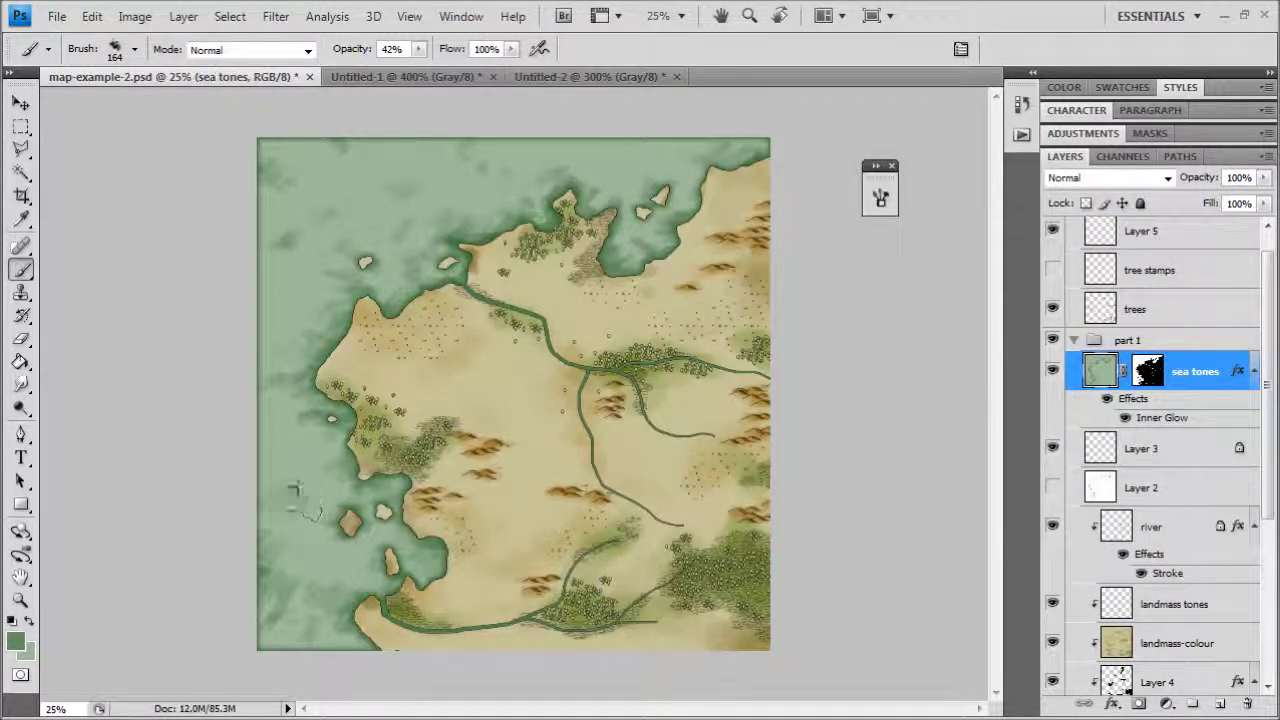
Step: Lower the brush opacity to 9% and paint soft green tones over the northern sea and around its islands
{"action": "left_click", "coordinate": [419, 49]}
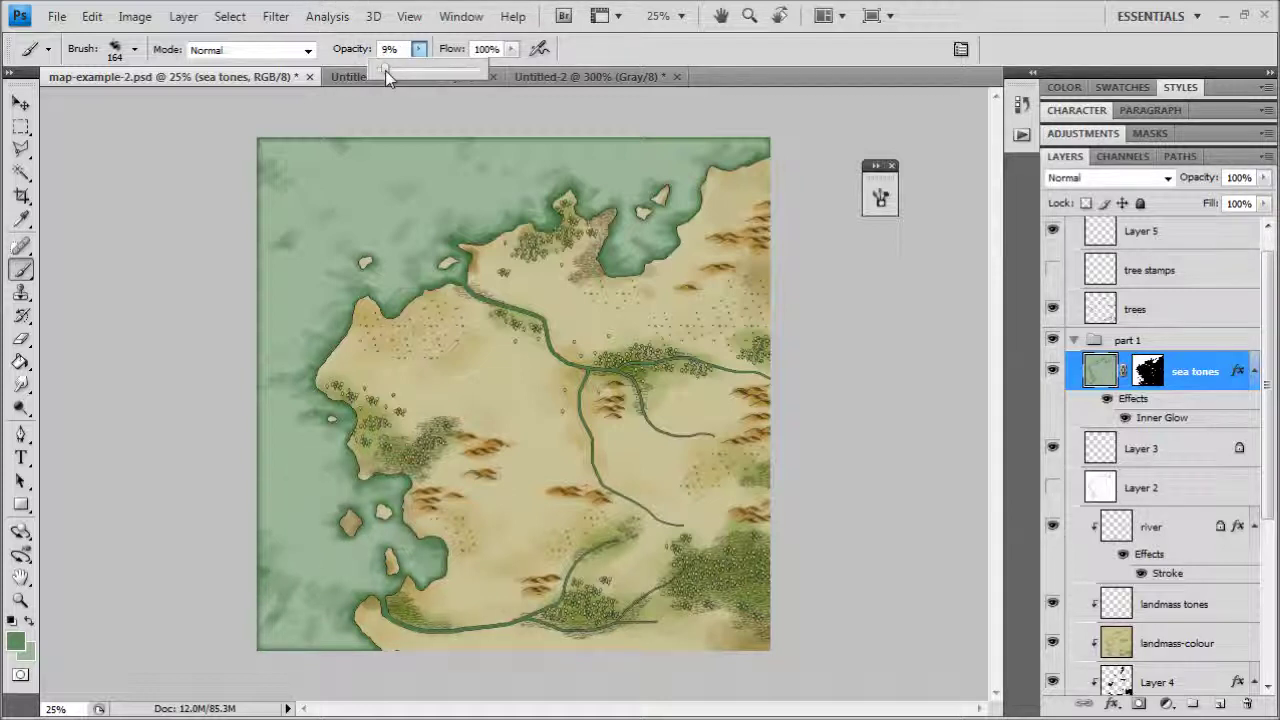
{"action": "left_click", "coordinate": [208, 522]}
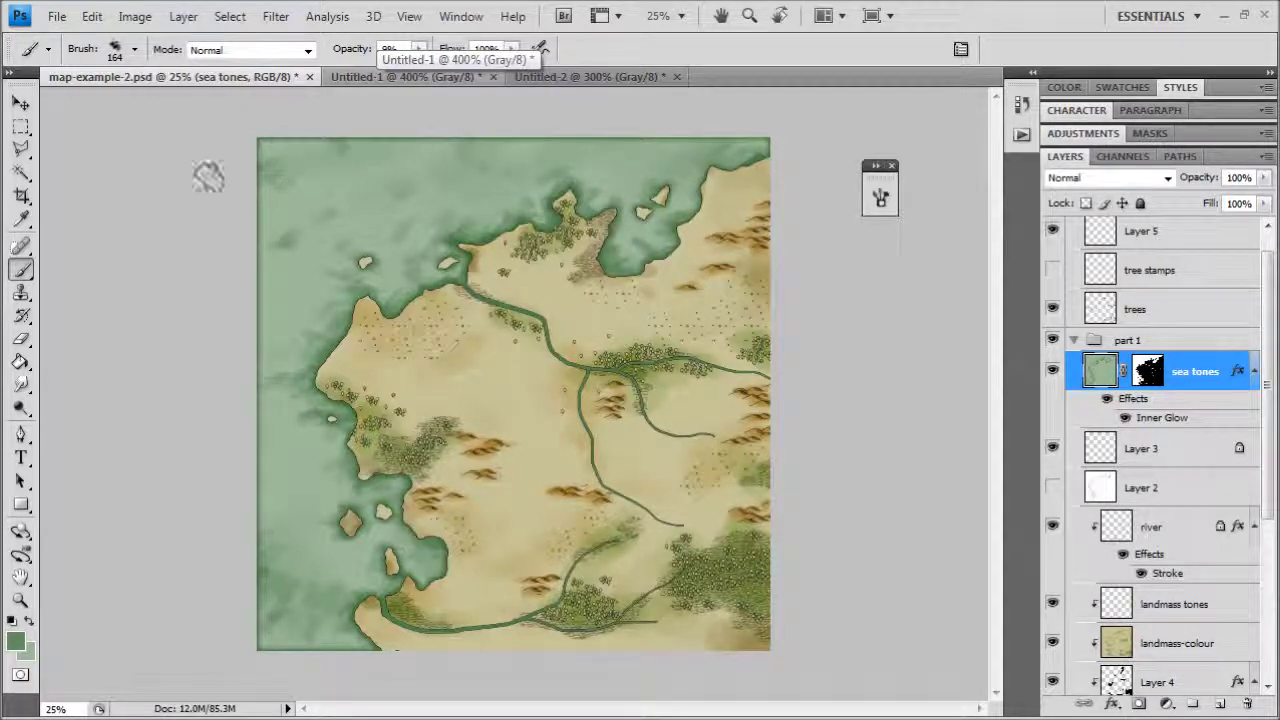
{"action": "key", "text": "ctrl+plus"}
{"action": "scroll", "coordinate": [507, 273], "scroll_direction": "up", "scroll_amount": 10}
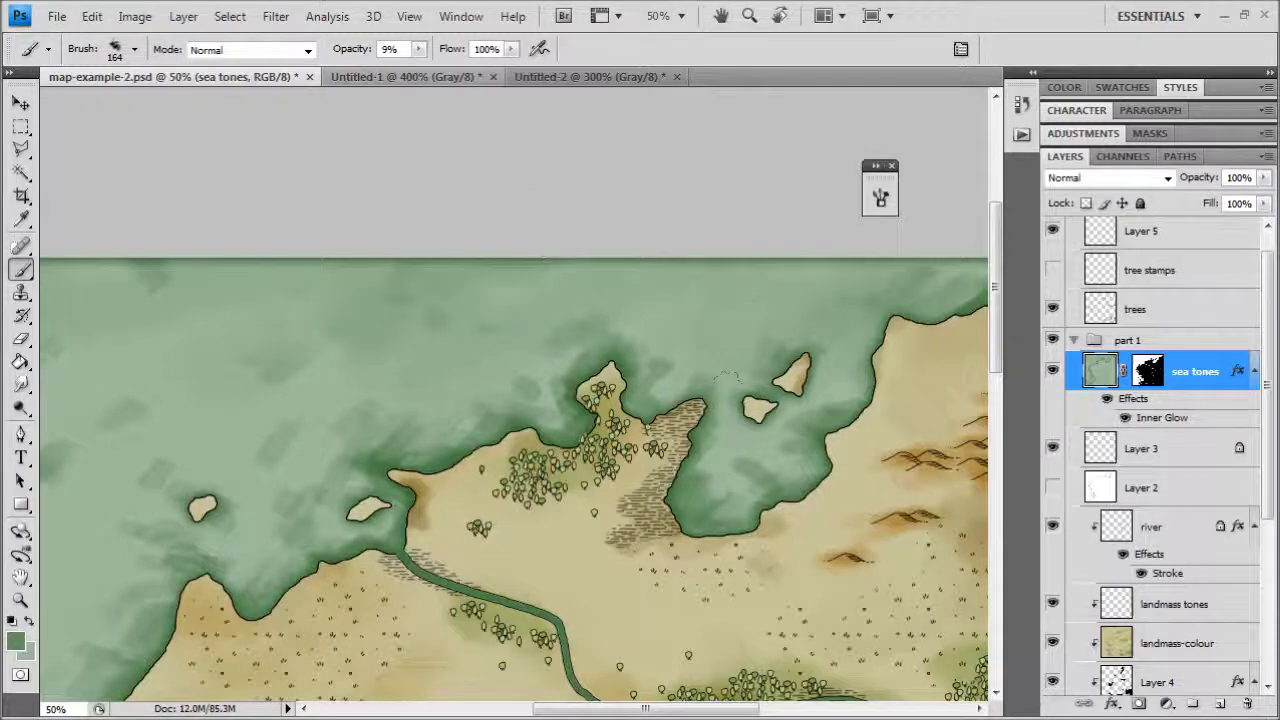
{"action": "left_click_drag", "start_coordinate": [530, 480], "coordinate": [789, 357]}
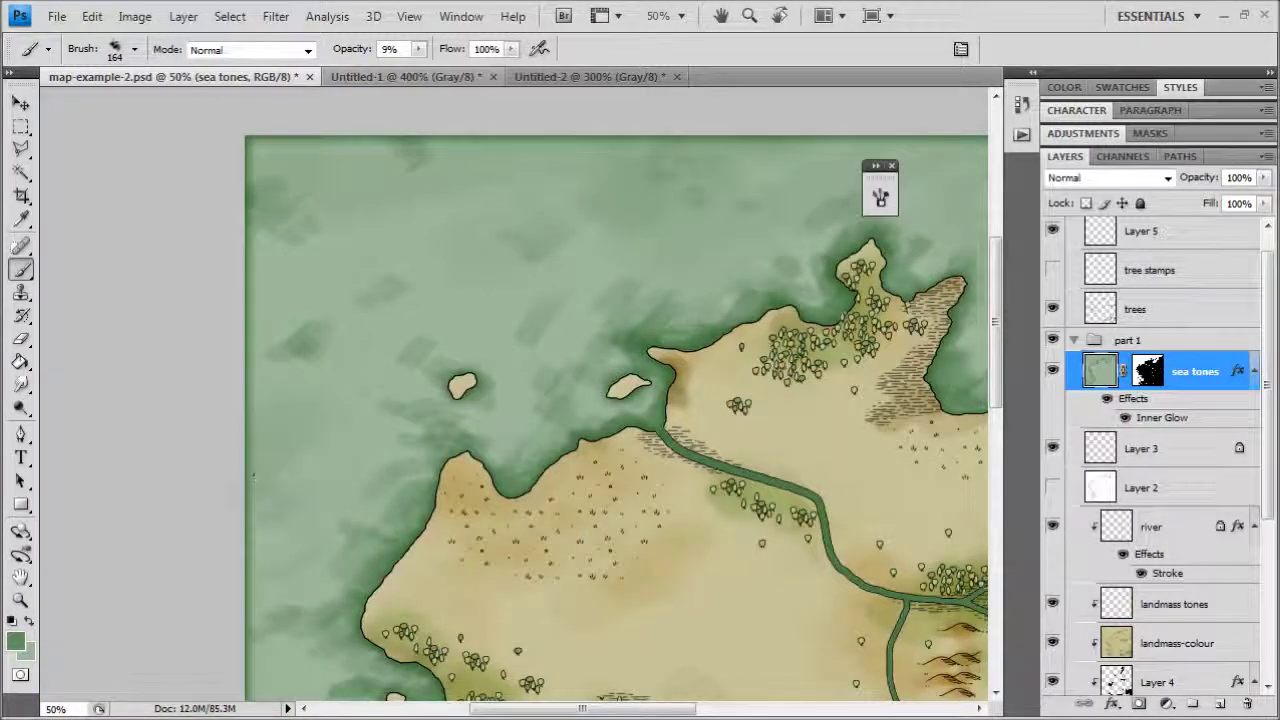
Step: Blend soft green tones into the sea along the western coast down to the southwestern islands
{"action": "scroll", "coordinate": [354, 537], "scroll_direction": "down", "scroll_amount": 9}
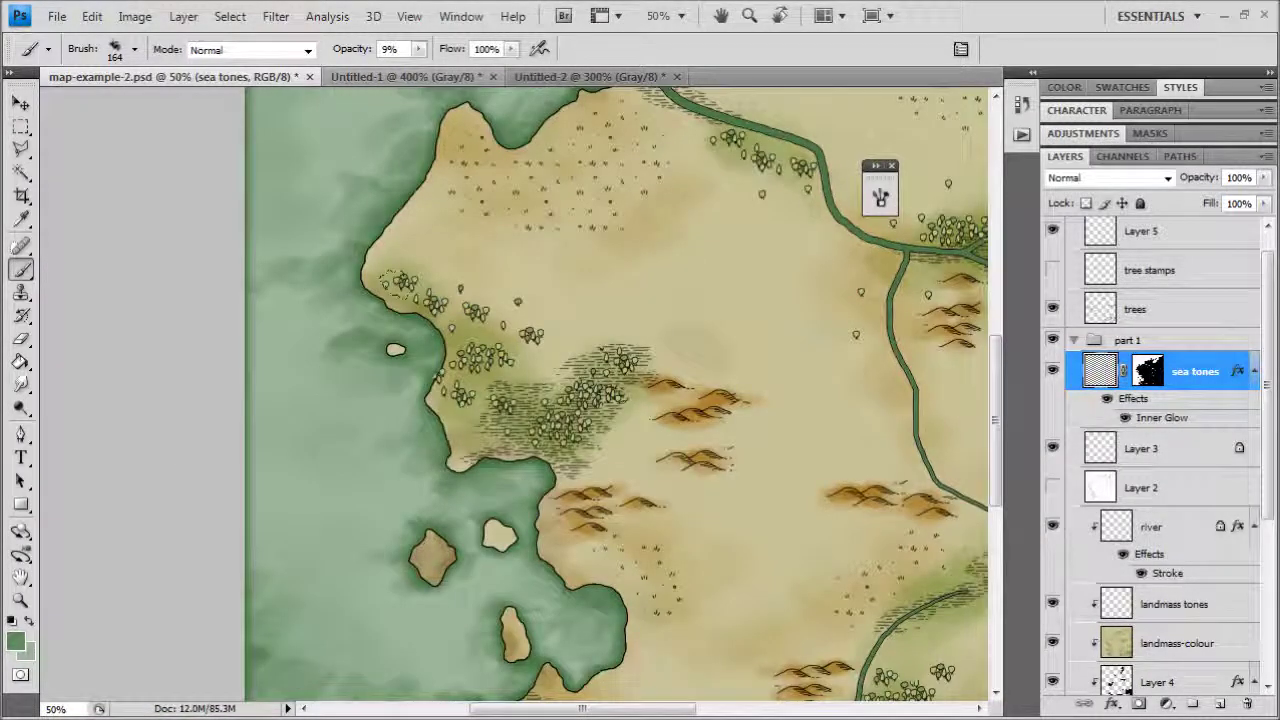
{"action": "left_click_drag", "start_coordinate": [405, 285], "coordinate": [284, 588]}
{"action": "key", "text": "ctrl+minus"}
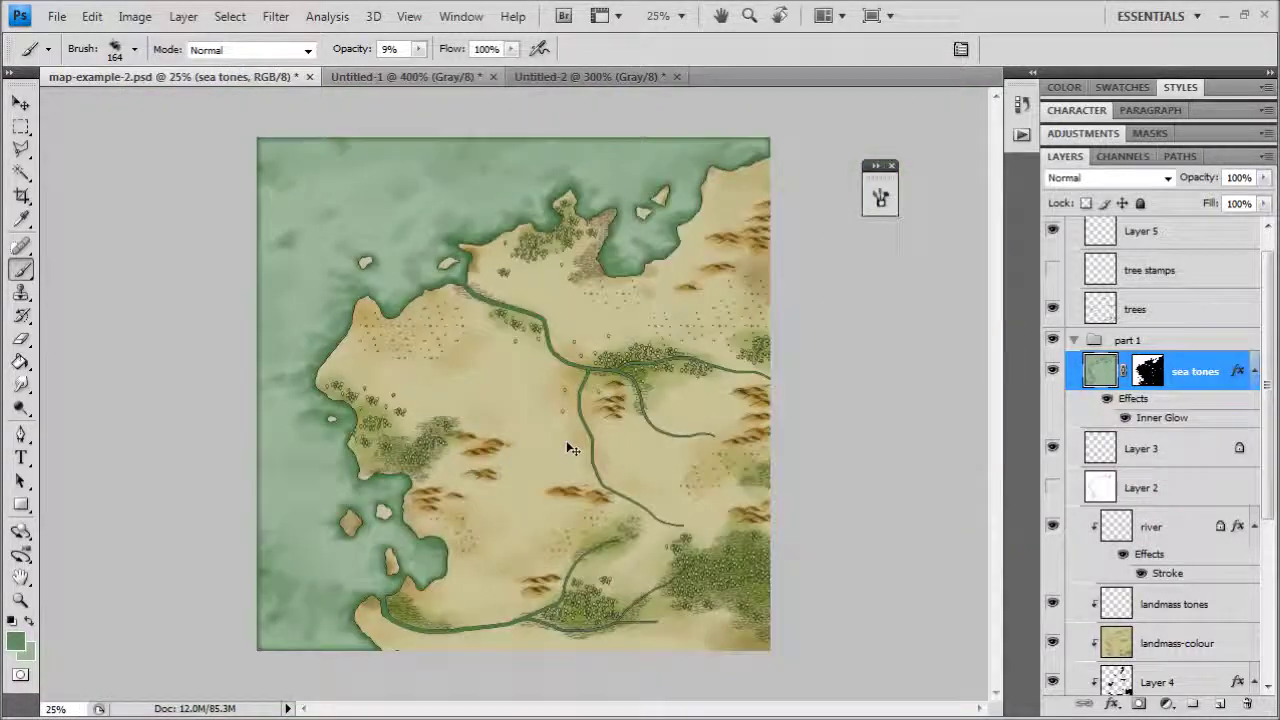
{"action": "scroll", "coordinate": [678, 491], "scroll_direction": "up", "scroll_amount": 4}
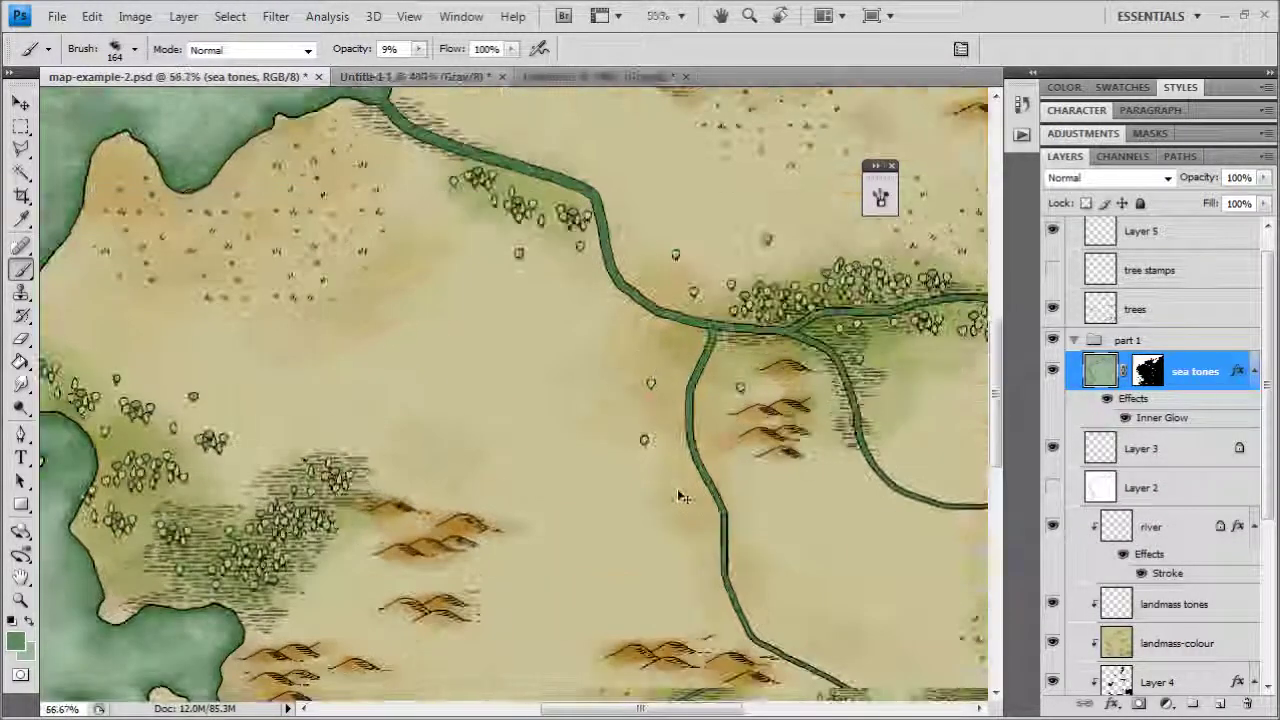
Step: Examine the edges of the river's green fill up close, from the river fork up to its mouth at the sea
{"action": "left_click_drag", "start_coordinate": [654, 245], "coordinate": [569, 510]}
{"action": "scroll", "coordinate": [568, 508], "scroll_direction": "up", "scroll_amount": 2}
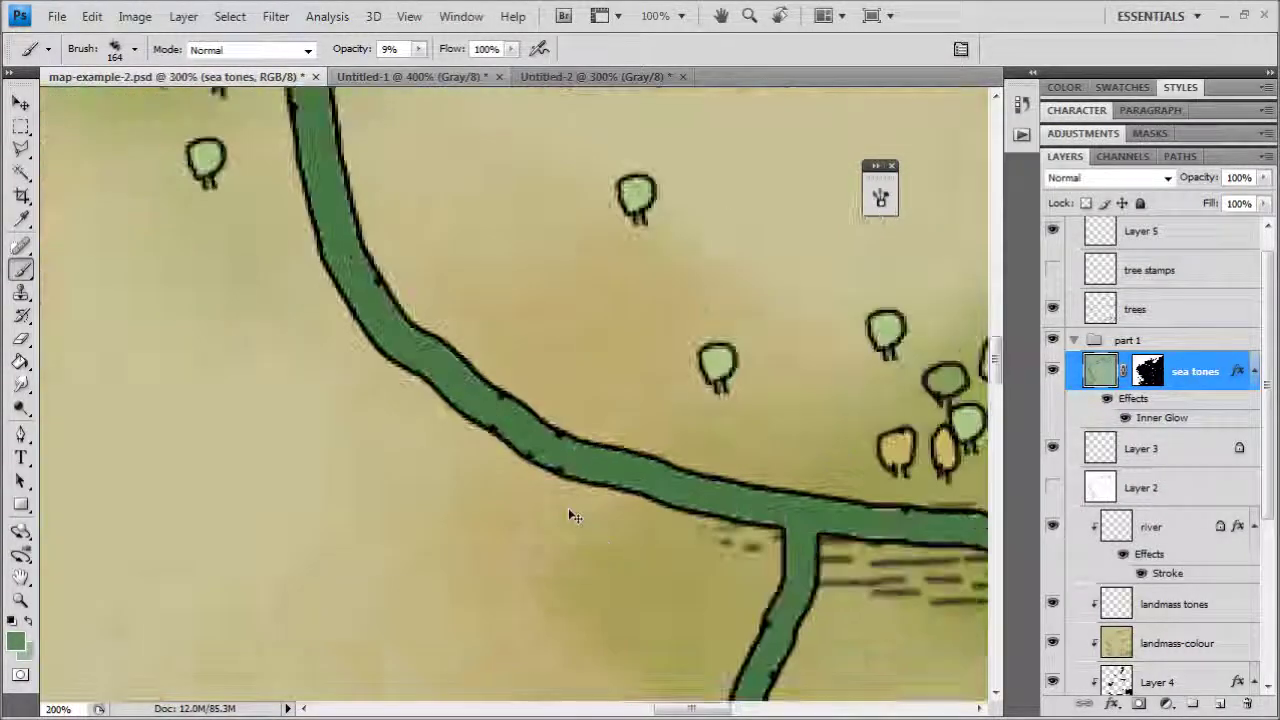
{"action": "scroll", "coordinate": [517, 422], "scroll_direction": "up", "scroll_amount": 1}
{"action": "scroll", "coordinate": [520, 424], "scroll_direction": "up", "scroll_amount": 5}
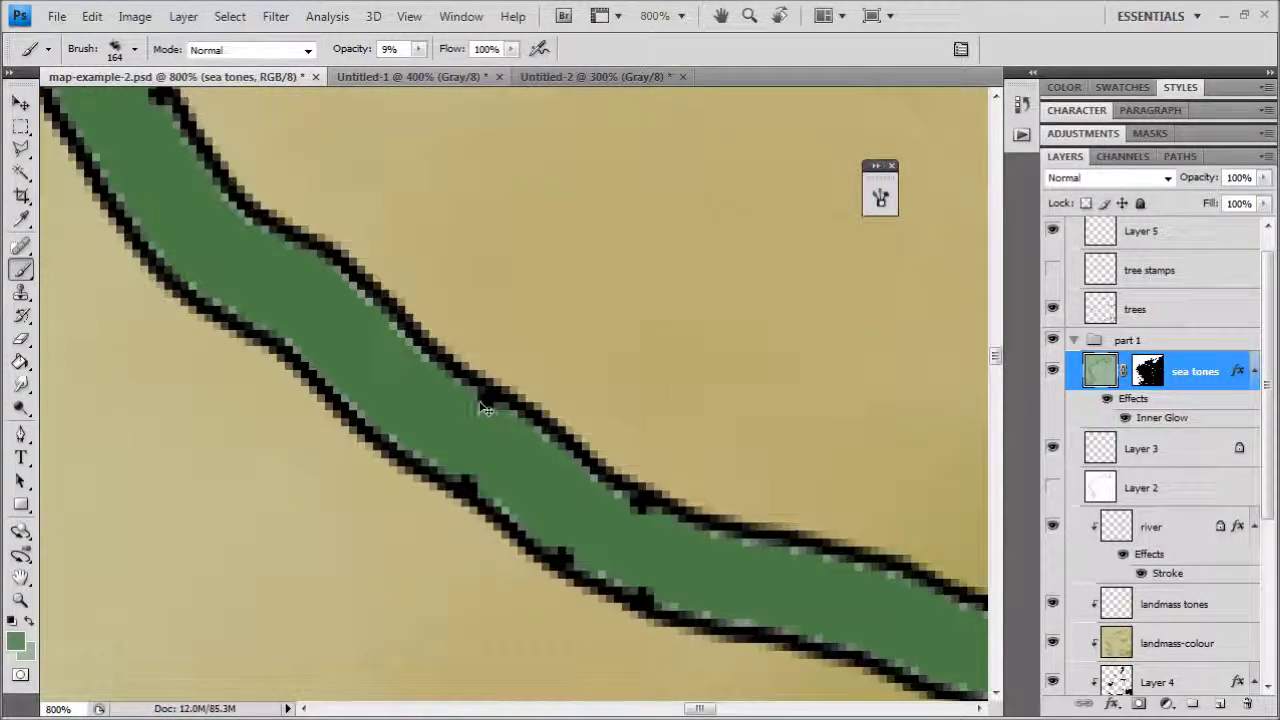
{"action": "scroll", "coordinate": [482, 400], "scroll_direction": "down", "scroll_amount": 3}
{"action": "left_click_drag", "start_coordinate": [588, 280], "coordinate": [877, 597]}
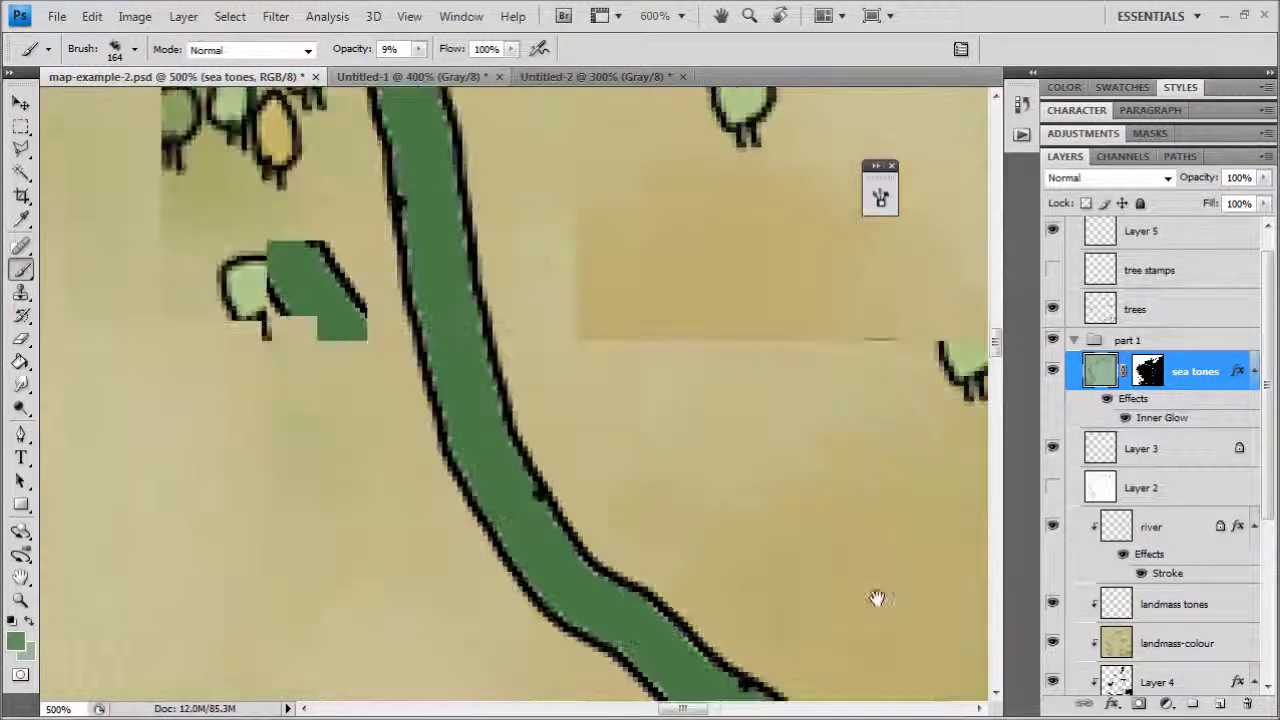
{"action": "left_click_drag", "start_coordinate": [418, 198], "coordinate": [638, 368]}
{"action": "left_click_drag", "start_coordinate": [405, 95], "coordinate": [748, 542]}
{"action": "left_click_drag", "start_coordinate": [268, 174], "coordinate": [863, 362]}
{"action": "scroll", "coordinate": [1115, 360], "scroll_direction": "down", "scroll_amount": 1}
{"action": "scroll", "coordinate": [1115, 360], "scroll_direction": "down", "scroll_amount": 2}
{"action": "scroll", "coordinate": [1130, 364], "scroll_direction": "up", "scroll_amount": 1}
Step: Load the sea tones layer mask as a selection and open Refine Edge for it
{"action": "right_click", "coordinate": [1147, 372]}
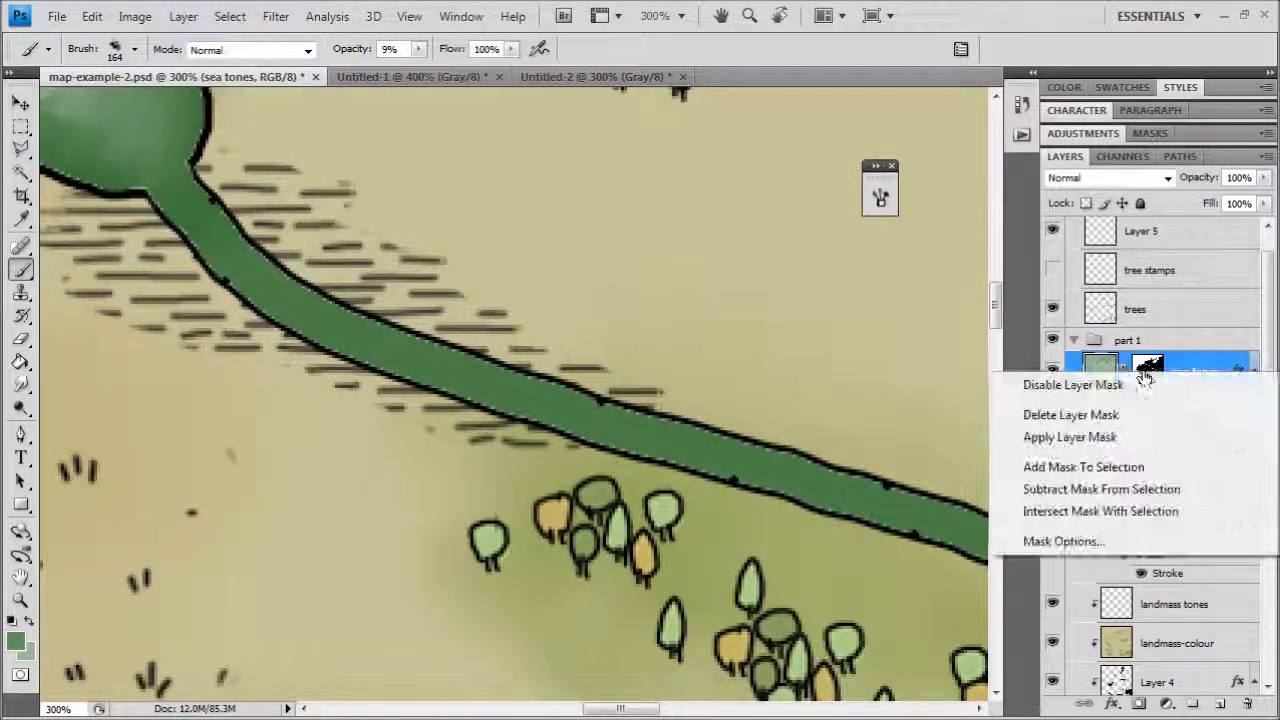
{"action": "left_click", "coordinate": [1099, 467]}
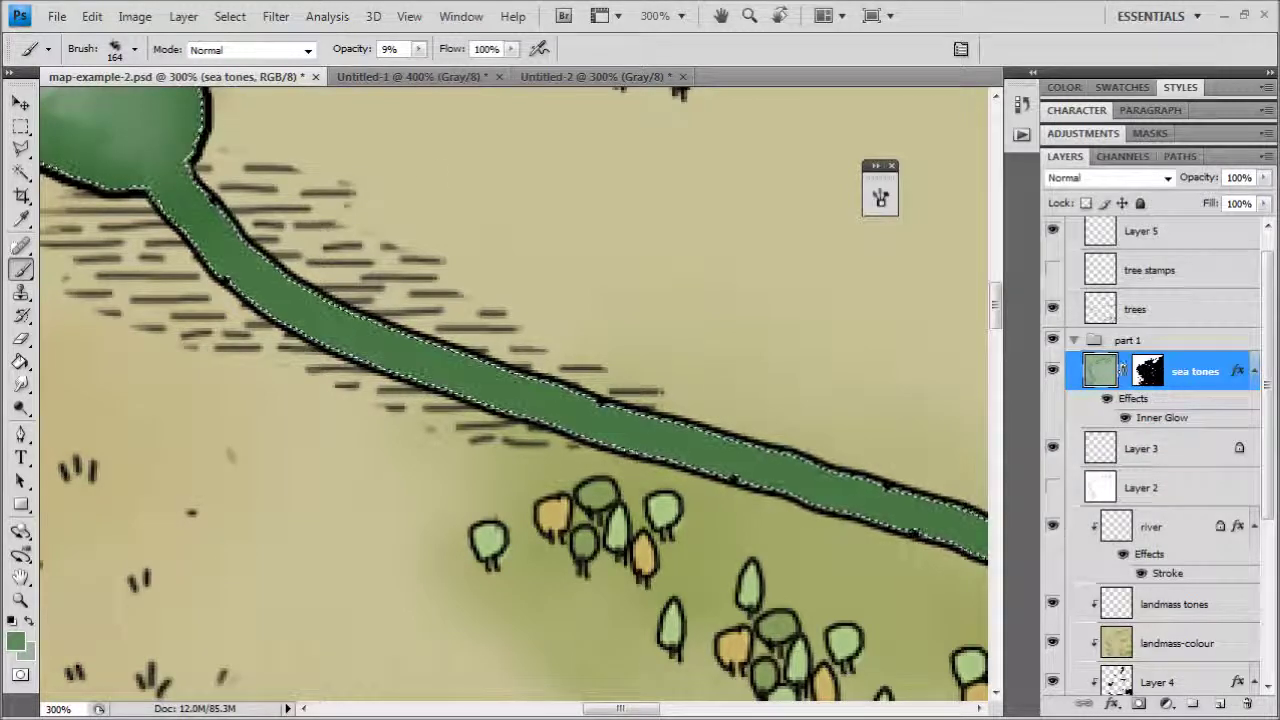
{"action": "left_click", "coordinate": [240, 19]}
{"action": "left_click", "coordinate": [309, 219]}
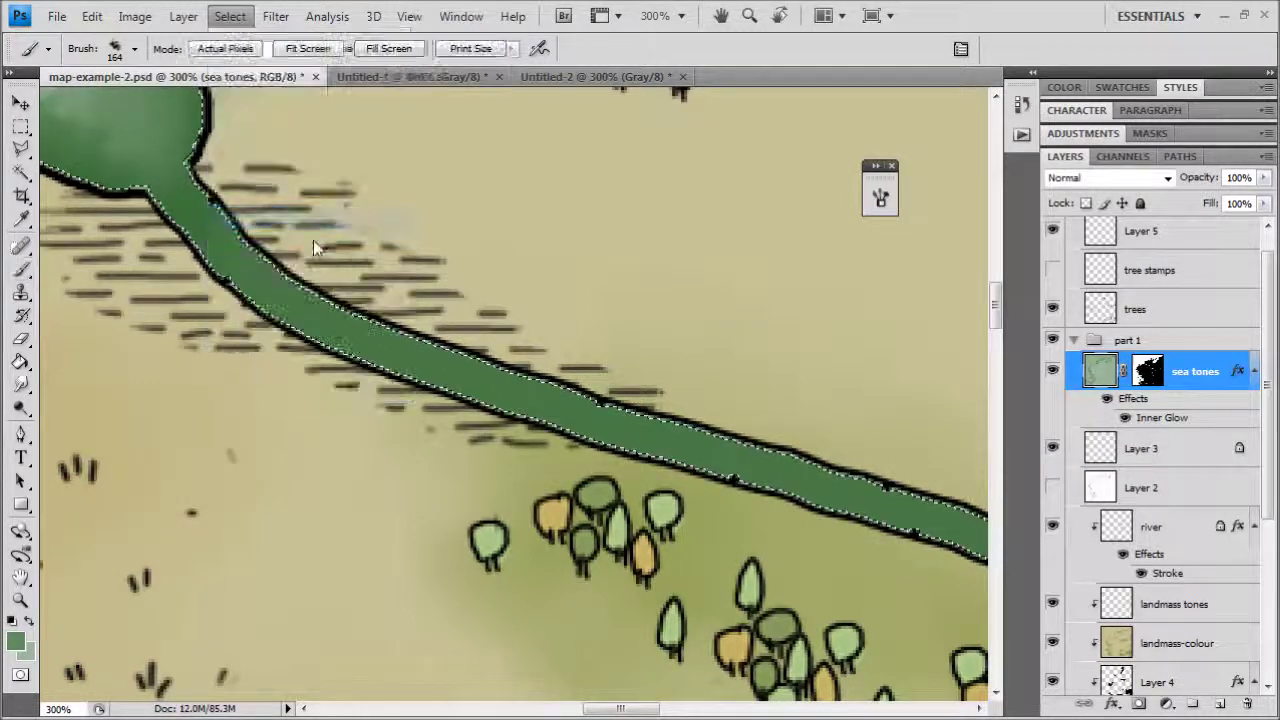
{"action": "key", "text": "alt+ctrl+r"}
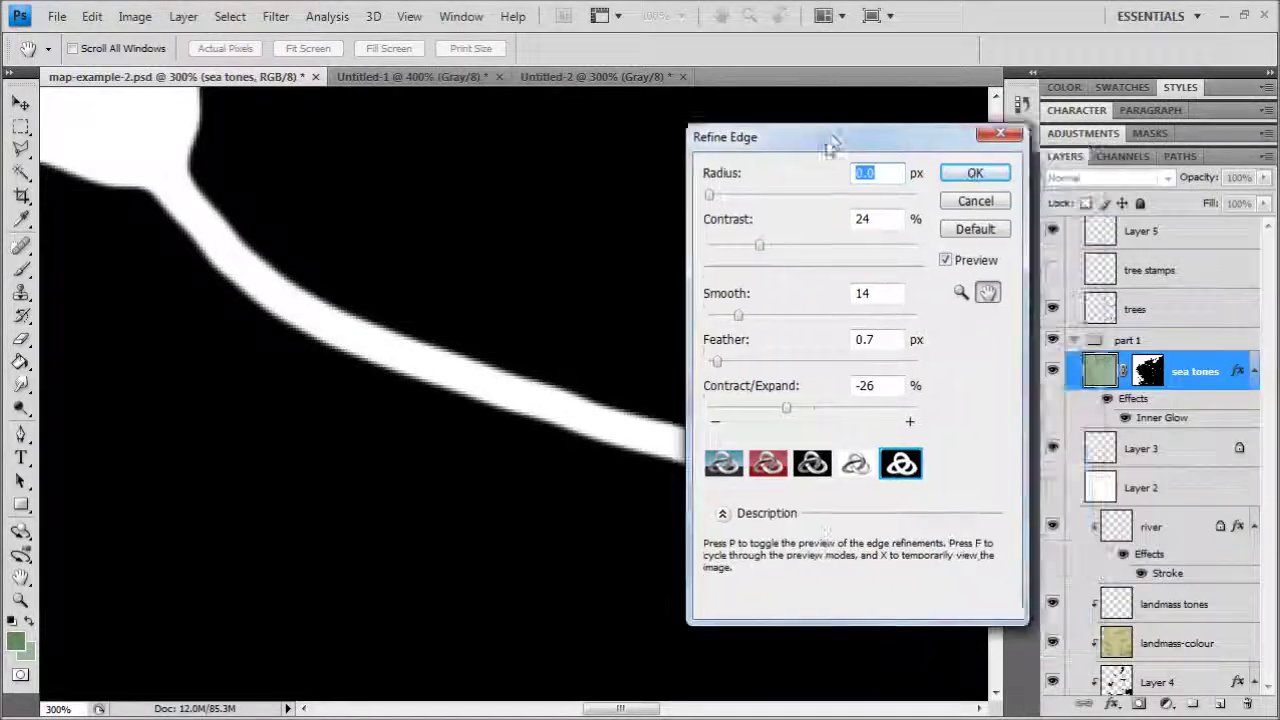
Step: Refine the selection with Smooth 0, Contract/Expand +76% and Contrast 35%, previewing it as a Quick Mask, and apply the settings
{"action": "left_click_drag", "start_coordinate": [722, 340], "coordinate": [689, 334]}
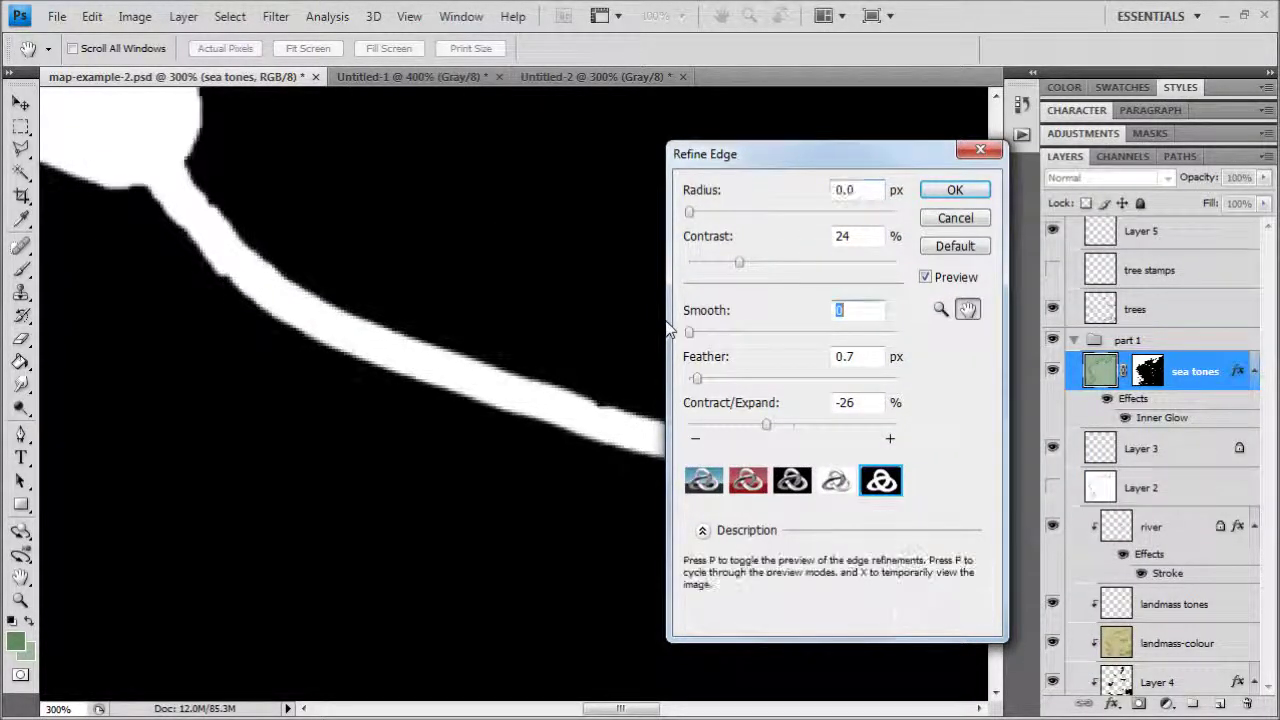
{"action": "left_click", "coordinate": [748, 487]}
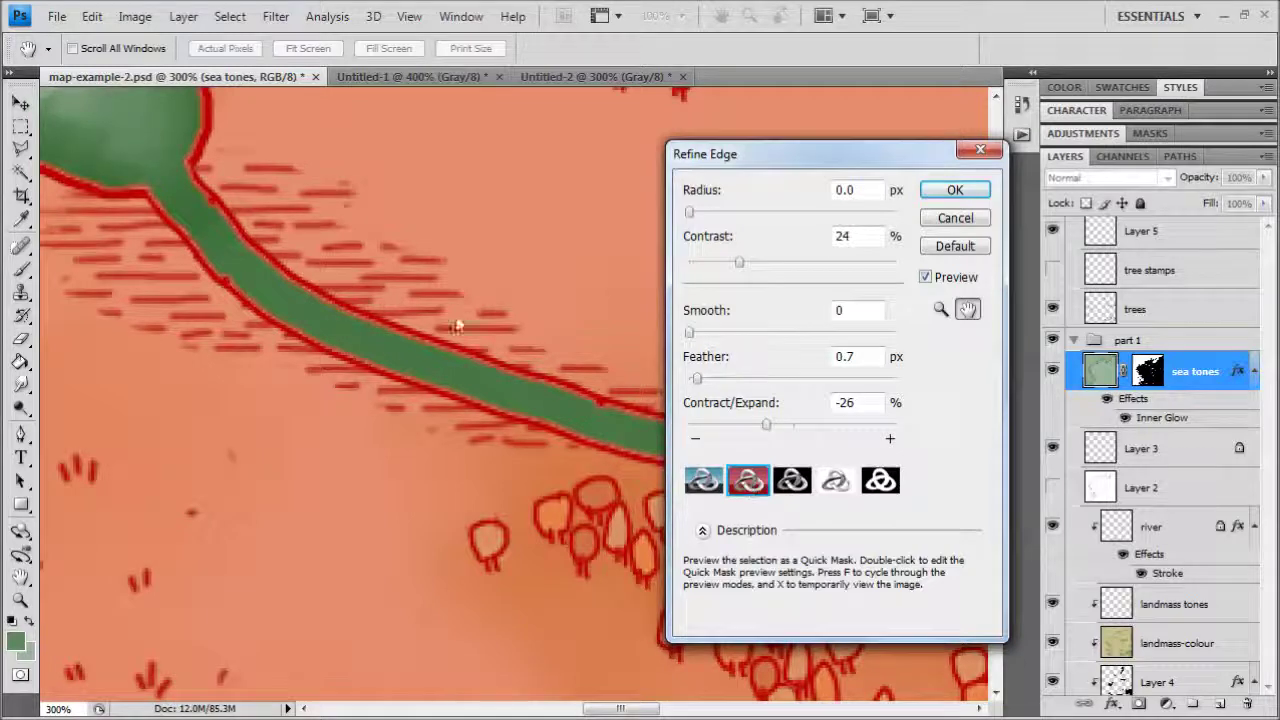
{"action": "key", "text": "ctrl+equal"}
{"action": "key", "text": "ctrl+equal"}
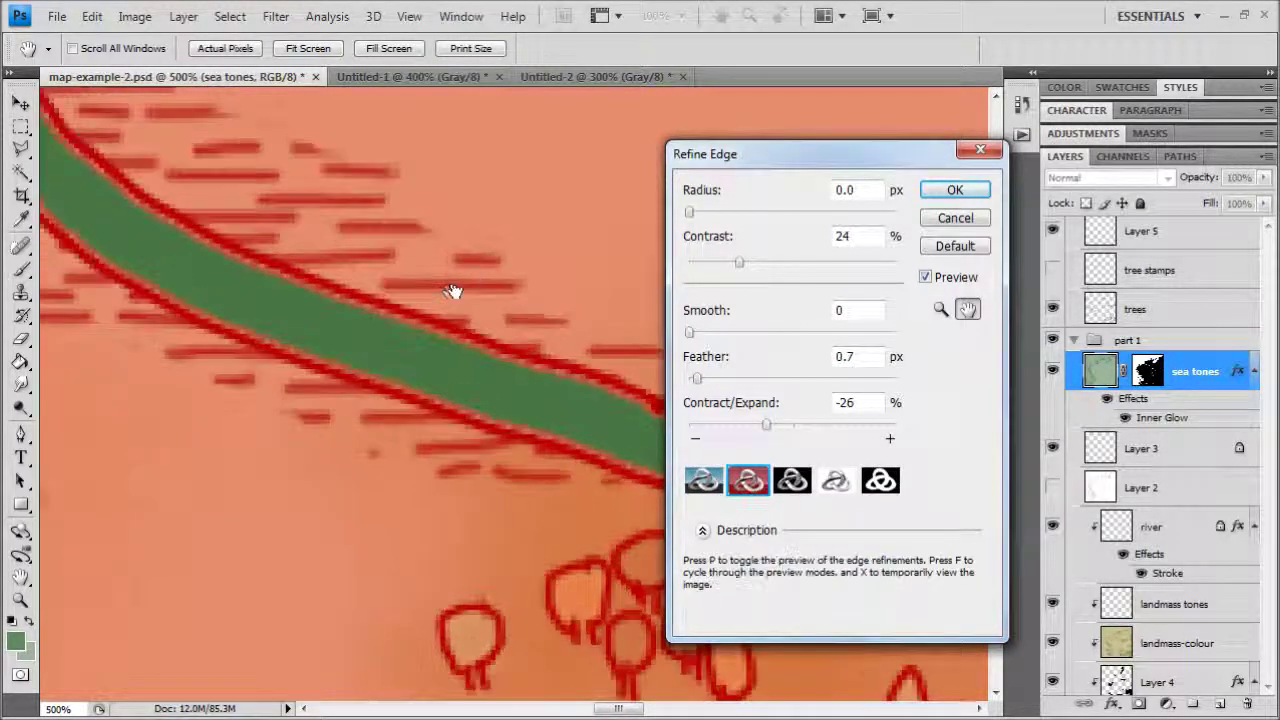
{"action": "left_click_drag", "start_coordinate": [755, 422], "coordinate": [864, 430]}
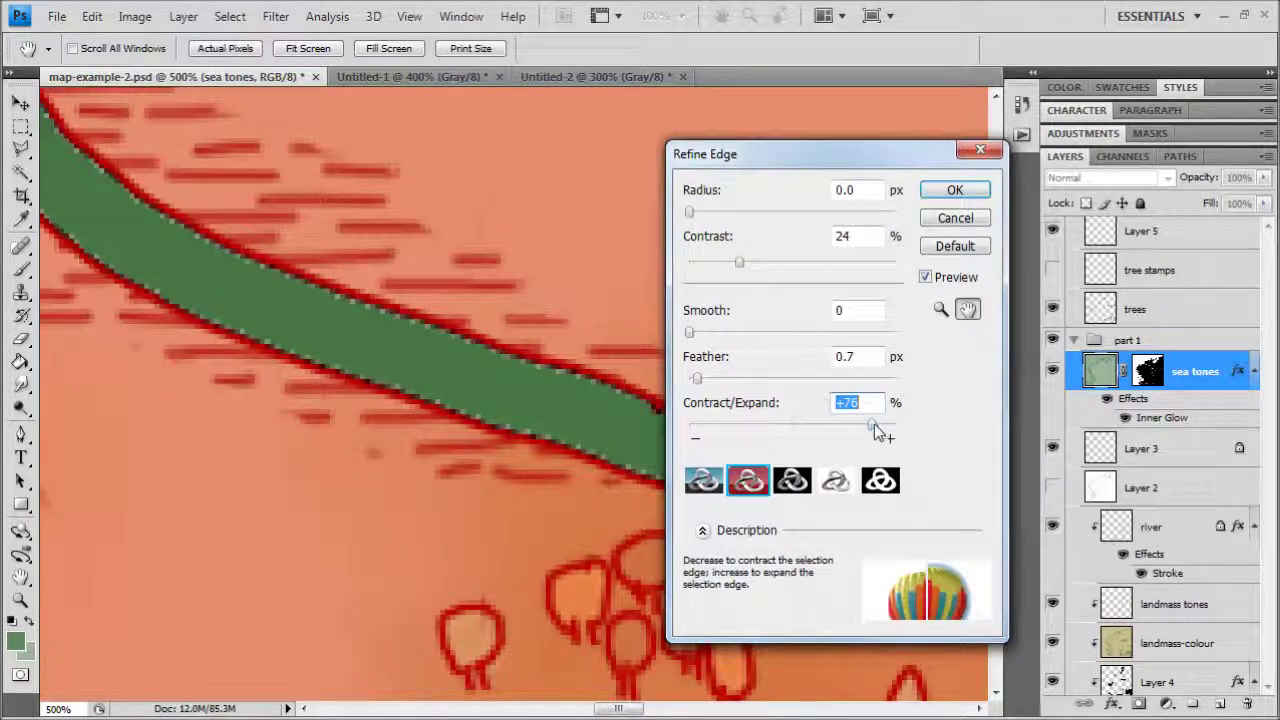
{"action": "left_click_drag", "start_coordinate": [739, 262], "coordinate": [761, 262]}
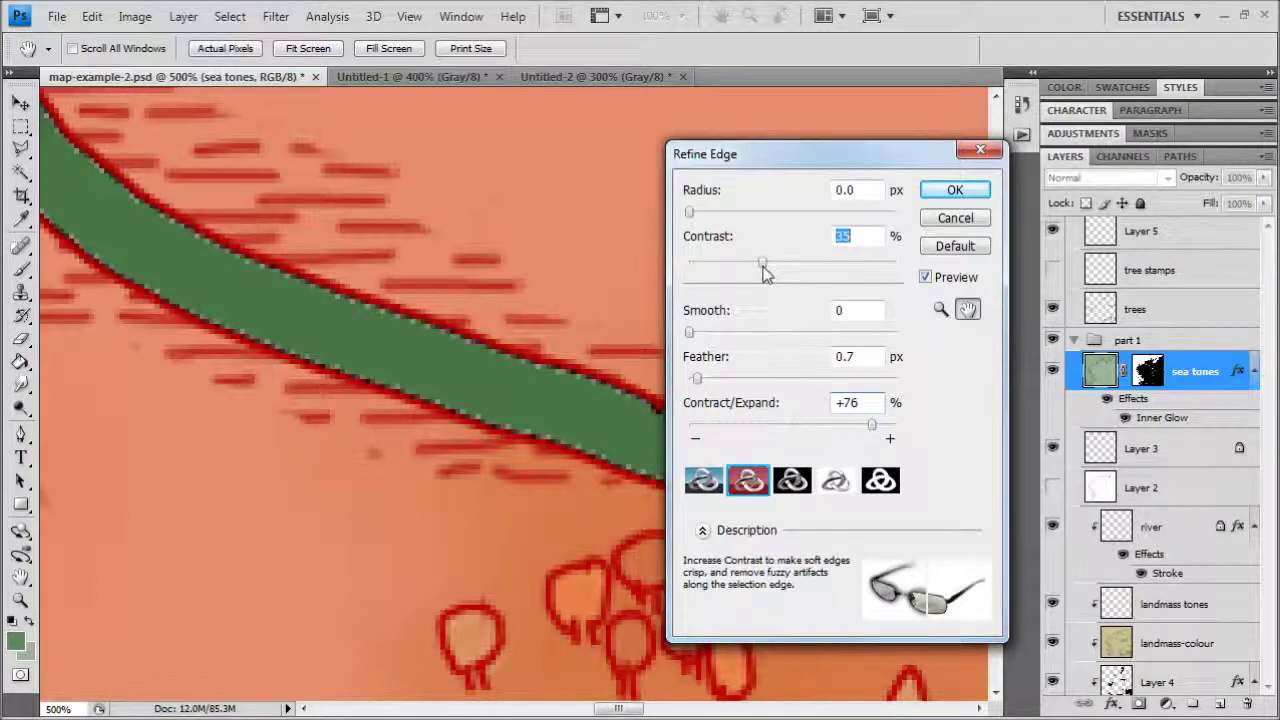
{"action": "left_click", "coordinate": [952, 191]}
{"action": "key", "text": "ctrl+minus"}
{"action": "key", "text": "ctrl+minus"}
{"action": "key", "text": "ctrl+minus"}
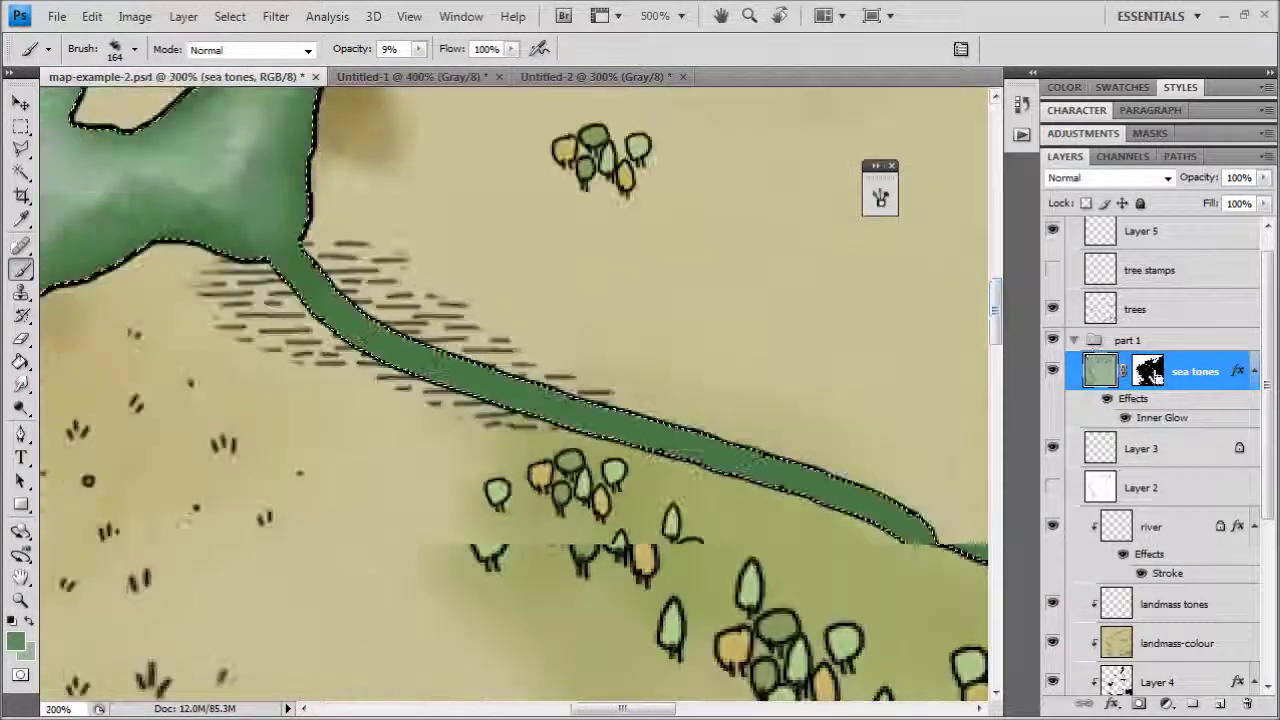
{"action": "key", "text": "ctrl+minus"}
{"action": "key", "text": "ctrl+minus"}
{"action": "key", "text": "ctrl+minus"}
{"action": "key", "text": "ctrl+minus"}
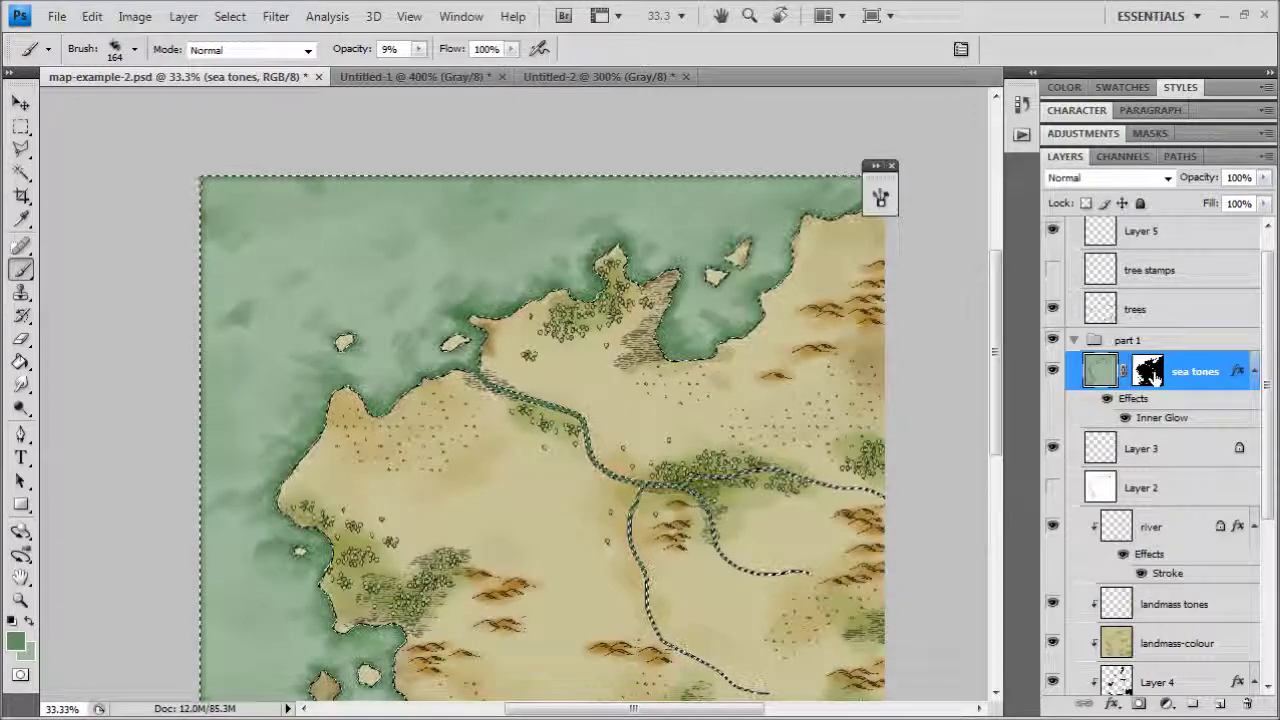
Step: Activate the sea tones layer mask, make white the foreground colour and examine the coastline and rivers up close
{"action": "left_click", "coordinate": [1148, 371]}
{"action": "key", "text": "ctrl+plus"}
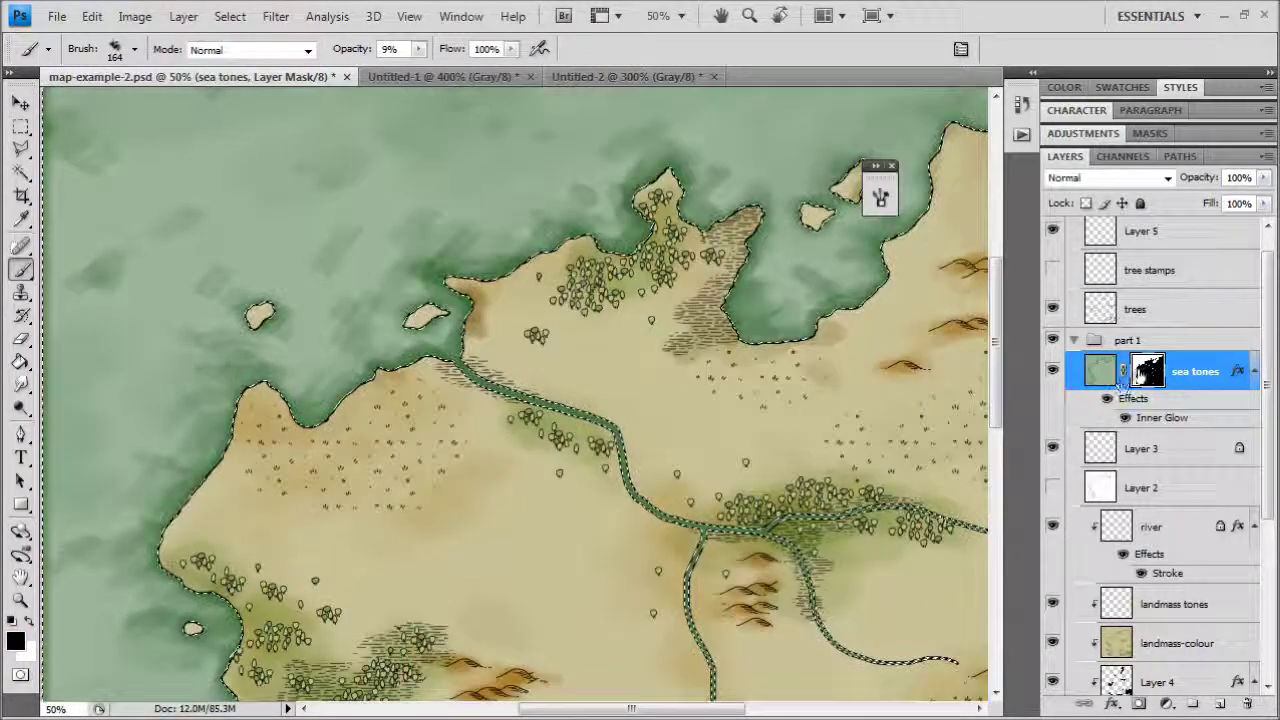
{"action": "key", "text": "ctrl+plus"}
{"action": "key", "text": "ctrl+minus"}
{"action": "key", "text": "ctrl+minus"}
{"action": "key", "text": "u"}
{"action": "key", "text": "x"}
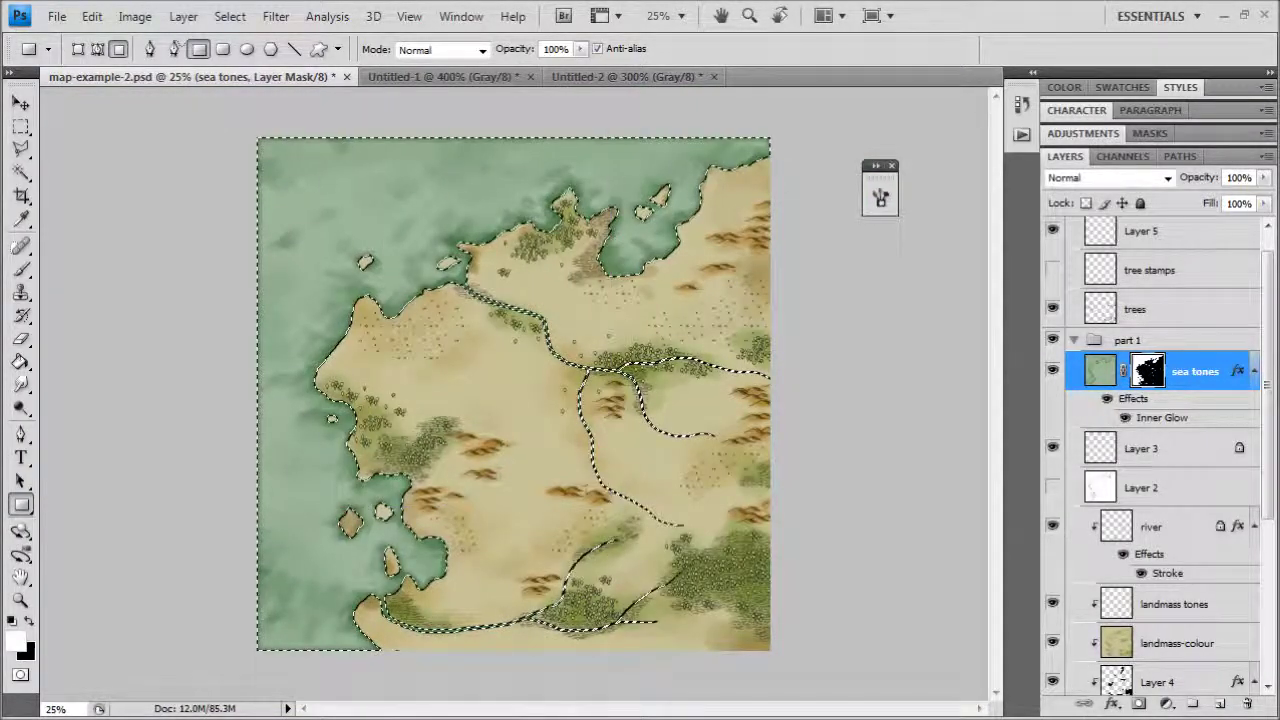
{"action": "key", "text": "ctrl+plus"}
{"action": "key", "text": "ctrl+plus"}
{"action": "left_click_drag", "start_coordinate": [695, 213], "coordinate": [691, 394]}
{"action": "key", "text": "ctrl+plus"}
{"action": "key", "text": "ctrl+plus"}
Step: Clear the coastline selection with the Rectangular Marquee tool and inspect where the river meets the sea
{"action": "left_click", "coordinate": [21, 129]}
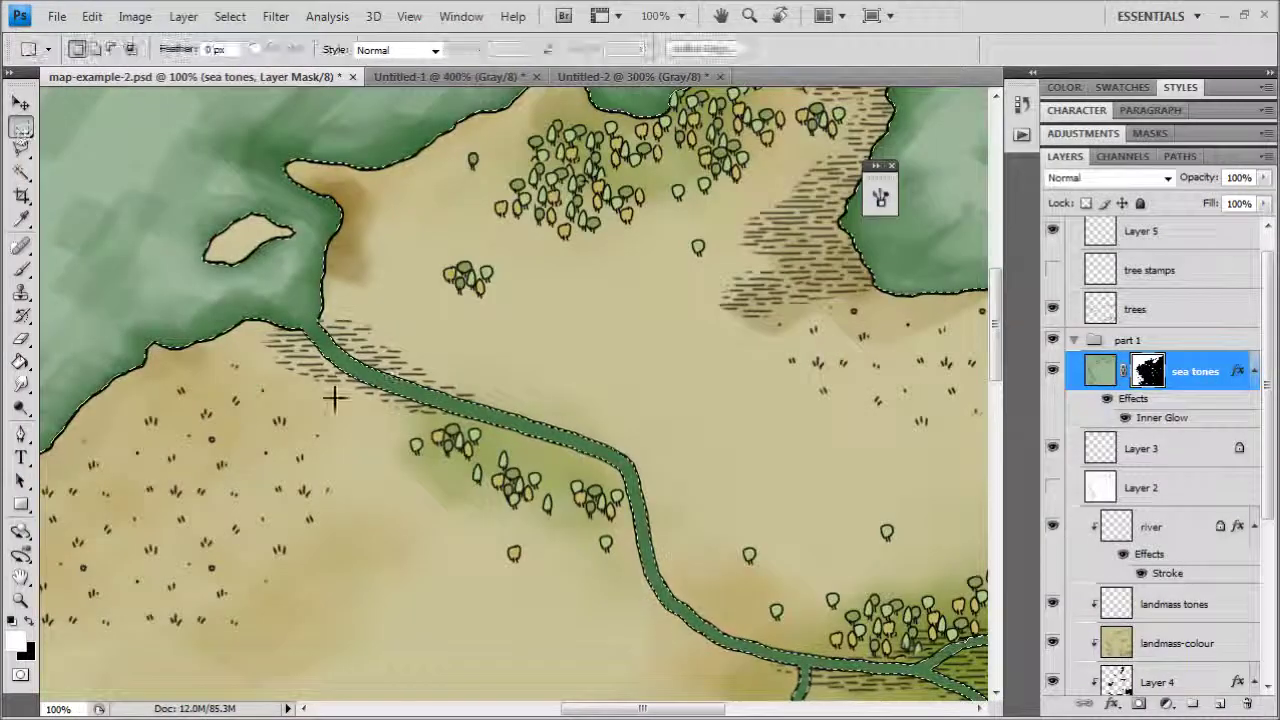
{"action": "key", "text": "ctrl+plus"}
{"action": "key", "text": "ctrl+plus"}
{"action": "left_click_drag", "start_coordinate": [320, 310], "coordinate": [830, 460]}
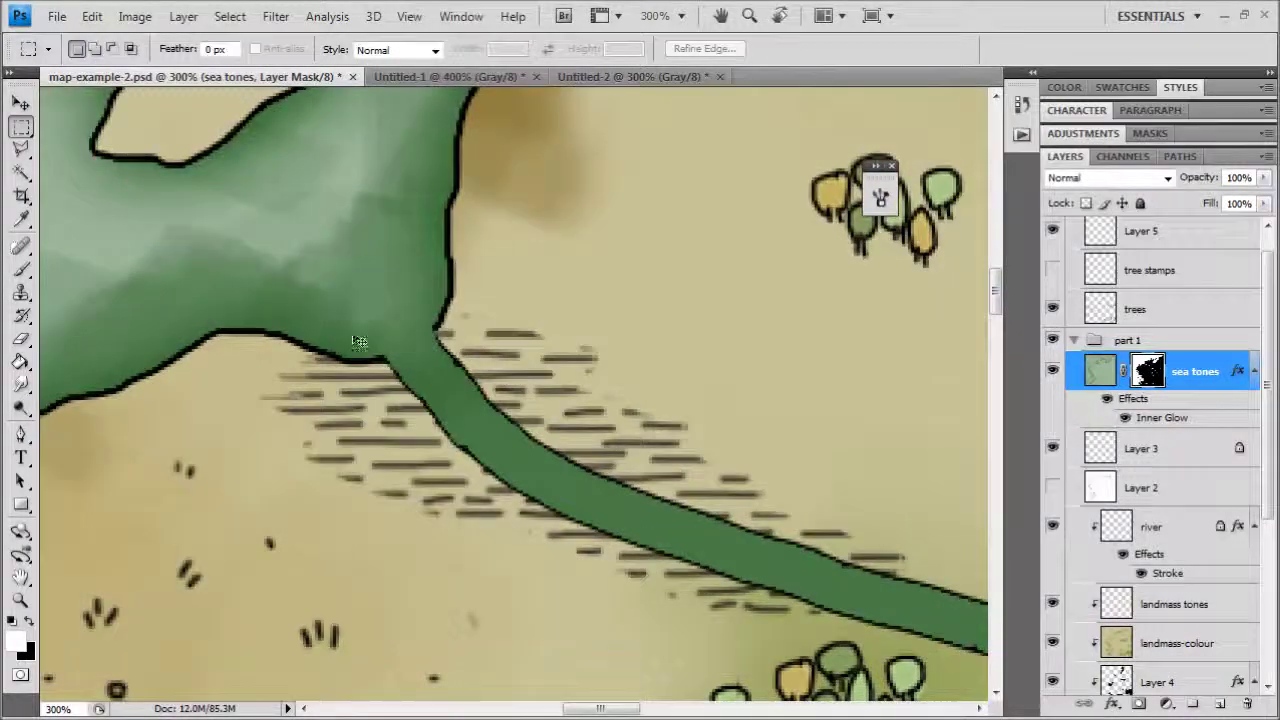
{"action": "key", "text": "ctrl+minus"}
{"action": "key", "text": "ctrl+minus"}
{"action": "key", "text": "ctrl+minus"}
{"action": "key", "text": "ctrl+minus"}
{"action": "key", "text": "ctrl+minus"}
{"action": "key", "text": "ctrl+minus"}
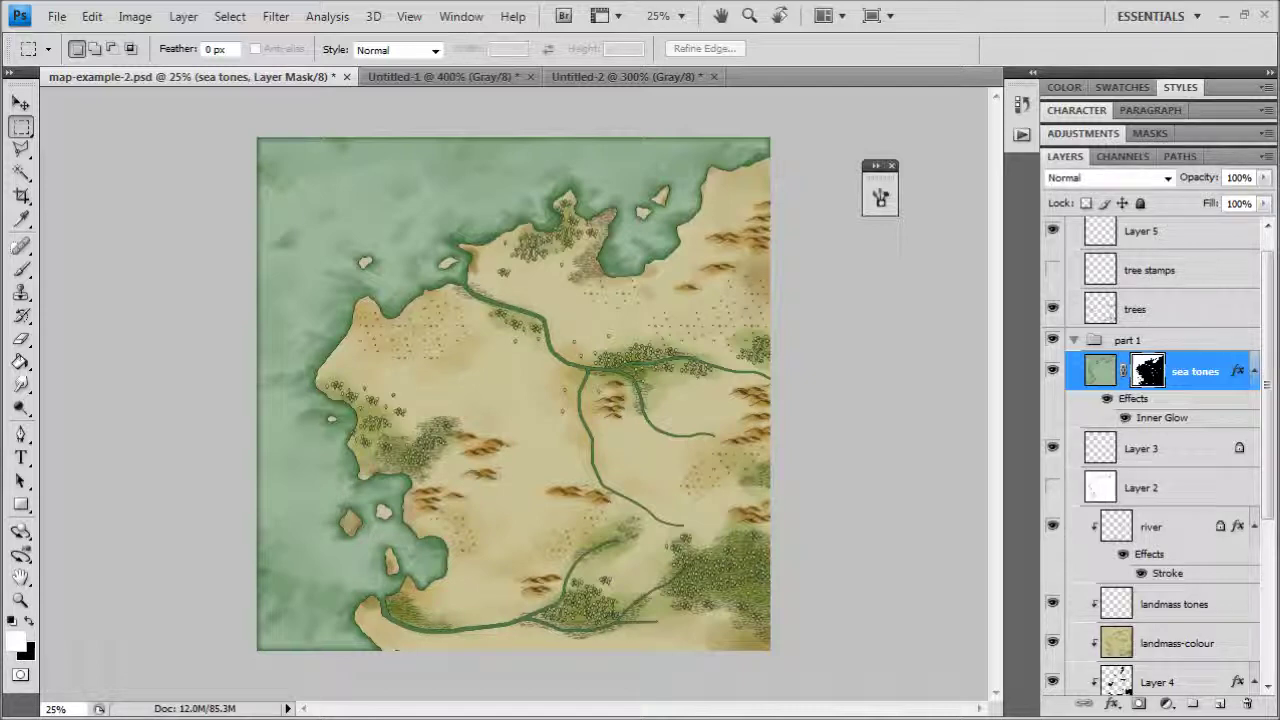
Step: Create a new layer above the stamps group and paste the copied parchment texture into it
{"action": "key", "text": "alt+Tab"}
{"action": "left_click_drag", "start_coordinate": [666, 80], "coordinate": [400, 719]}
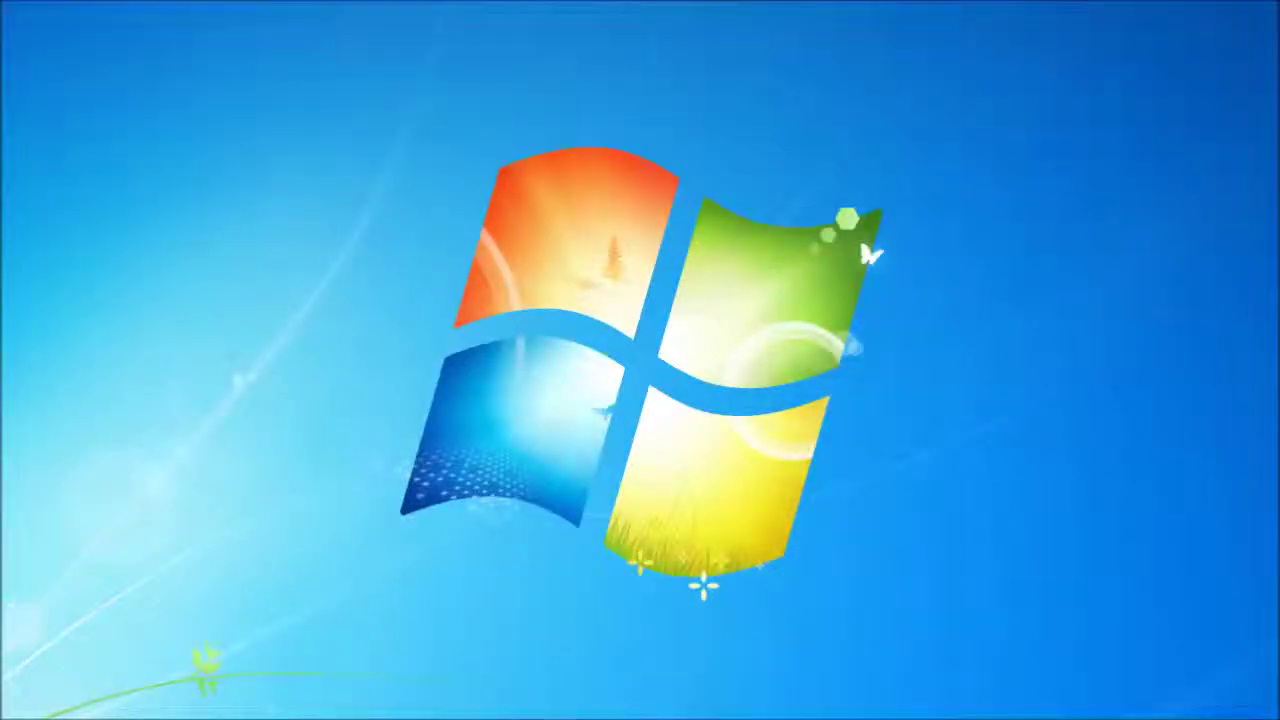
{"action": "key", "text": "alt+Tab"}
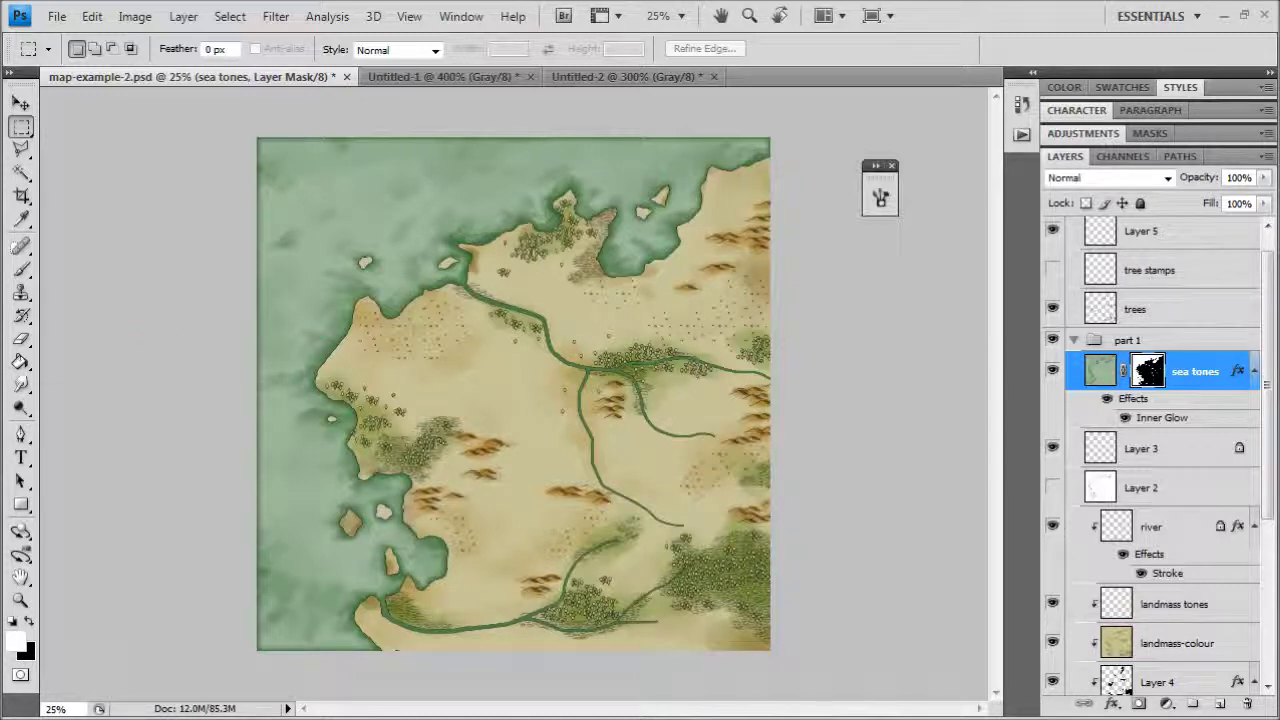
{"action": "left_click", "coordinate": [1160, 309]}
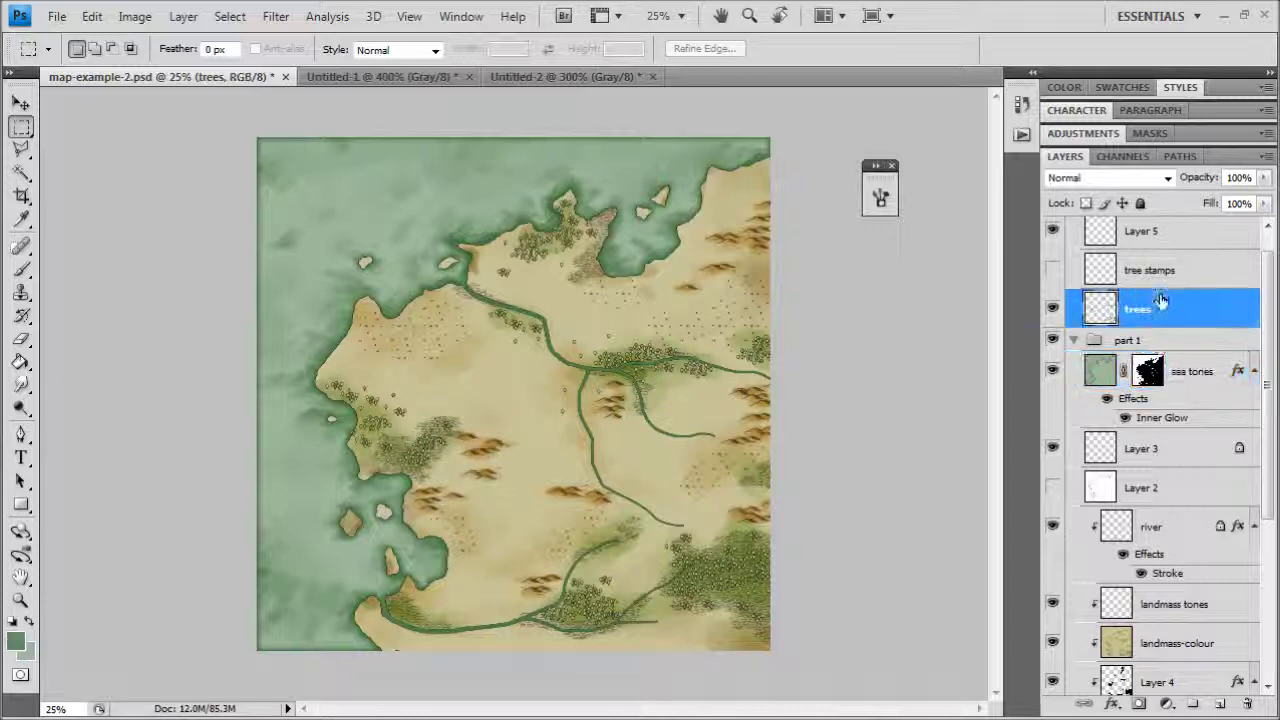
{"action": "scroll", "coordinate": [1160, 309], "scroll_direction": "up", "scroll_amount": 1}
{"action": "left_click", "coordinate": [1150, 229]}
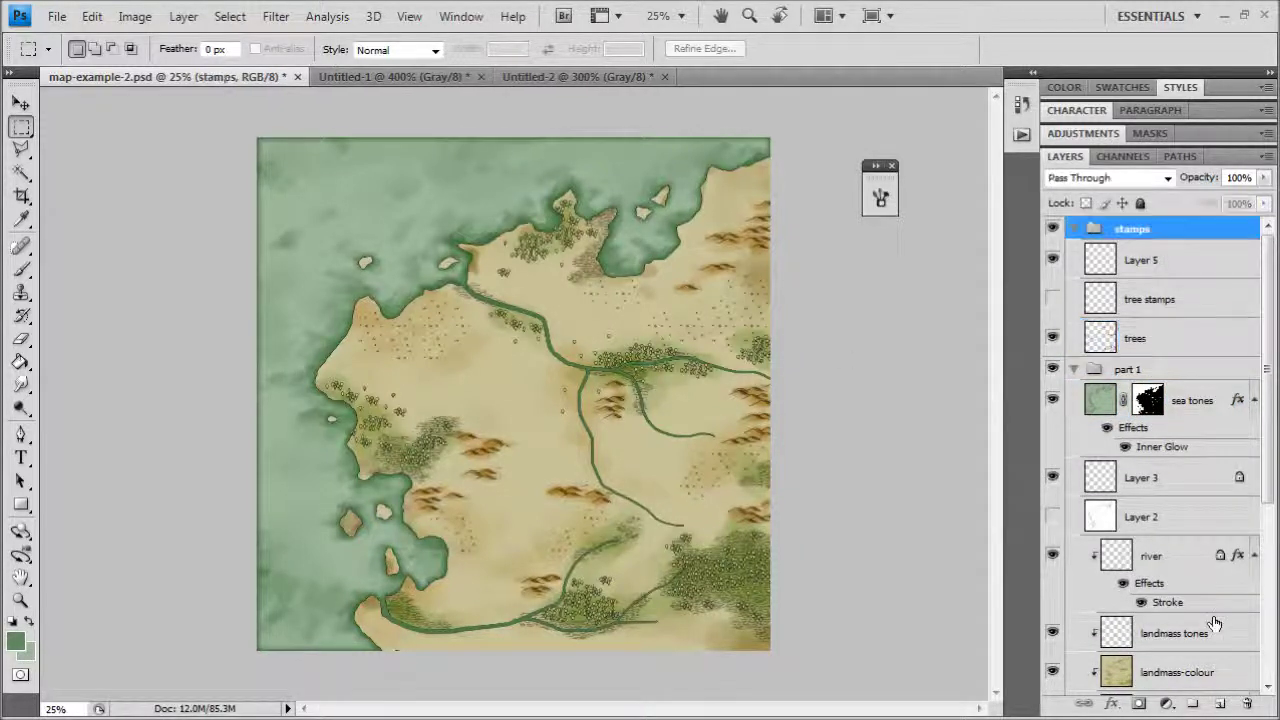
{"action": "left_click", "coordinate": [1216, 704]}
{"action": "mouse_move", "coordinate": [1152, 262]}
{"action": "left_mouse_down"}
{"action": "mouse_move", "coordinate": [1150, 224]}
{"action": "mouse_move", "coordinate": [1148, 245]}
{"action": "left_mouse_up"}
{"action": "key", "text": "ctrl+v"}
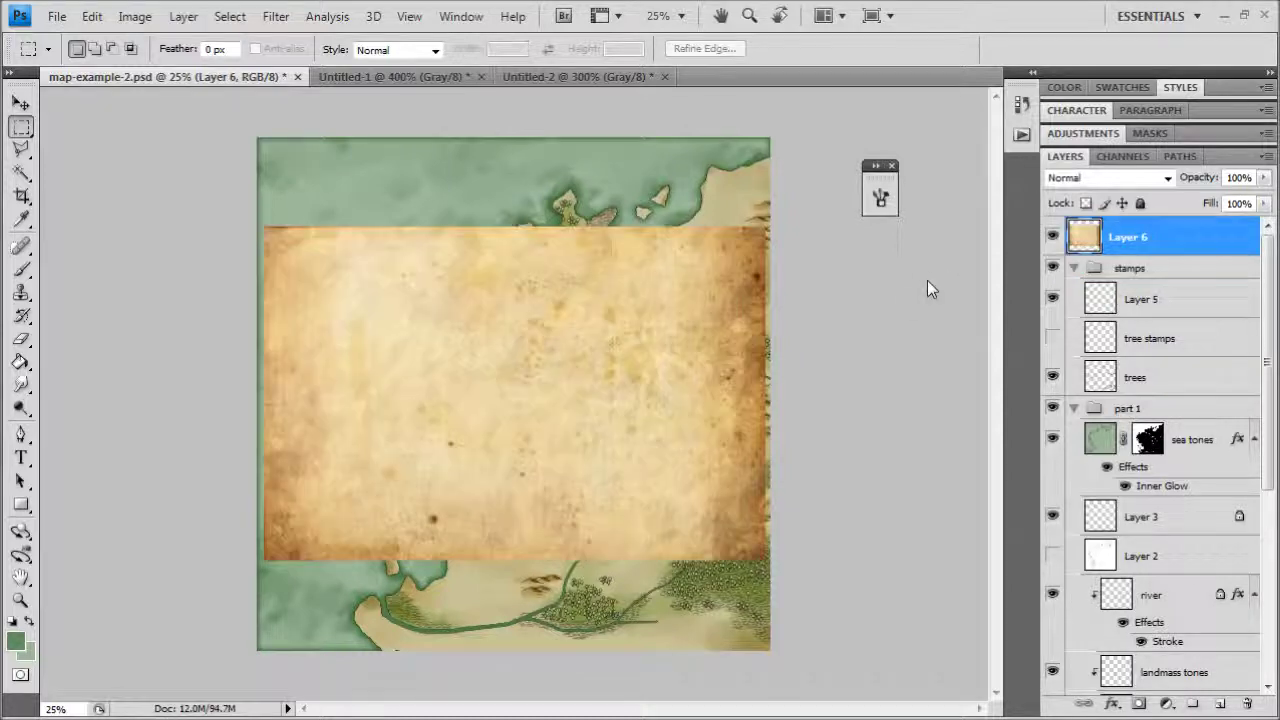
Step: Scale the parchment texture to about 117.2% width and 153.6% height so it covers the whole map
{"action": "left_click", "coordinate": [22, 102]}
{"action": "left_click", "coordinate": [91, 16]}
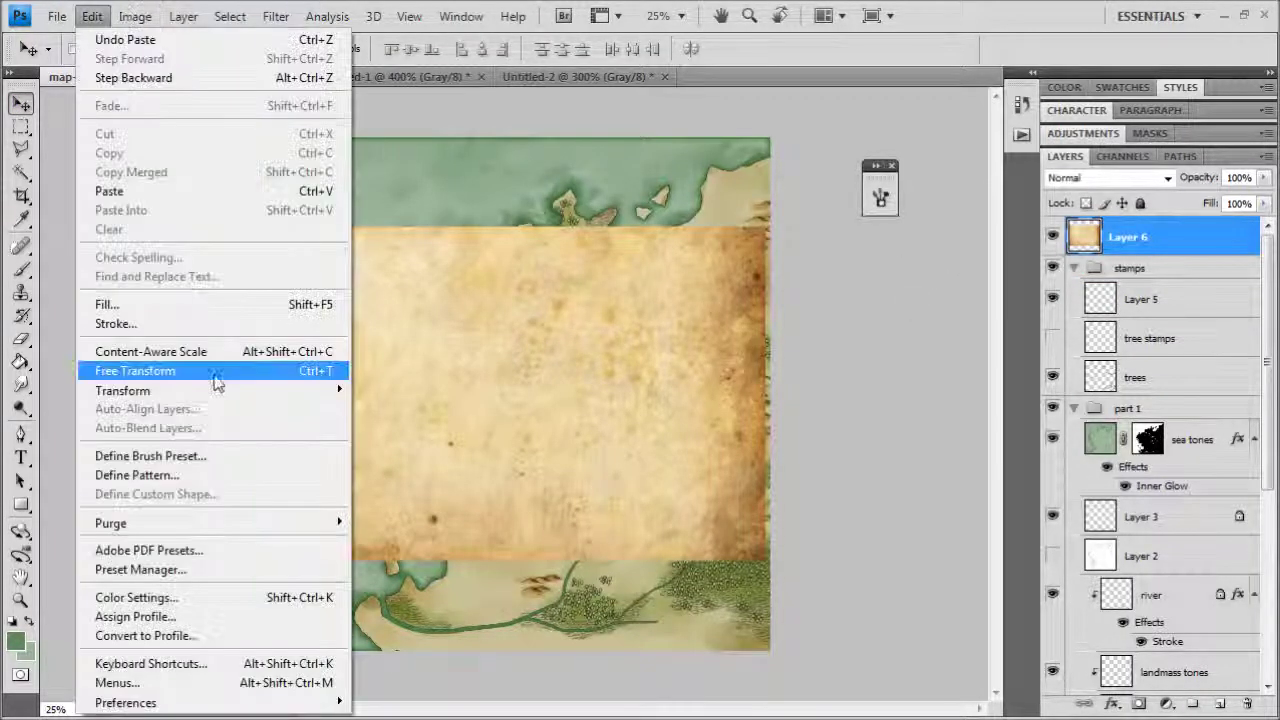
{"action": "mouse_move", "coordinate": [215, 395]}
{"action": "left_click", "coordinate": [382, 418]}
{"action": "left_click_drag", "start_coordinate": [766, 228], "coordinate": [809, 134]}
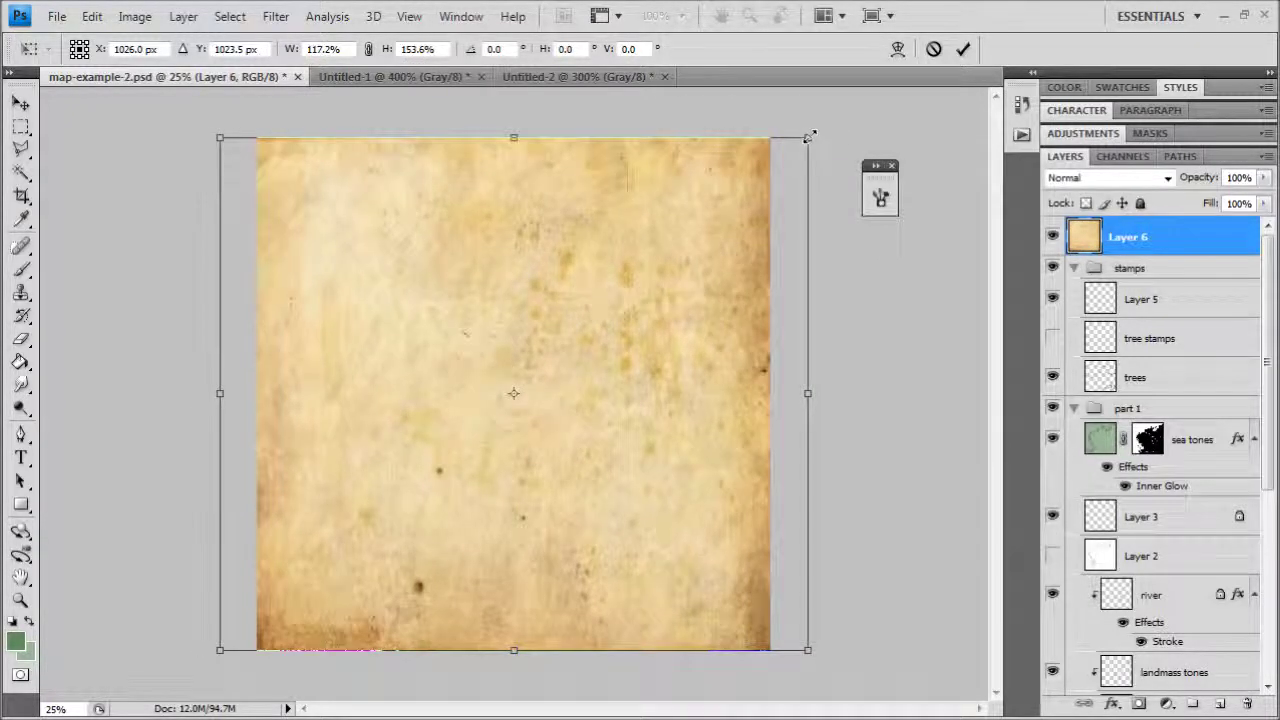
{"action": "left_click", "coordinate": [21, 126]}
{"action": "left_click", "coordinate": [640, 290]}
Step: Set the parchment layer's blend mode to Overlay and compare the map with and without it
{"action": "key", "text": "ctrl+plus"}
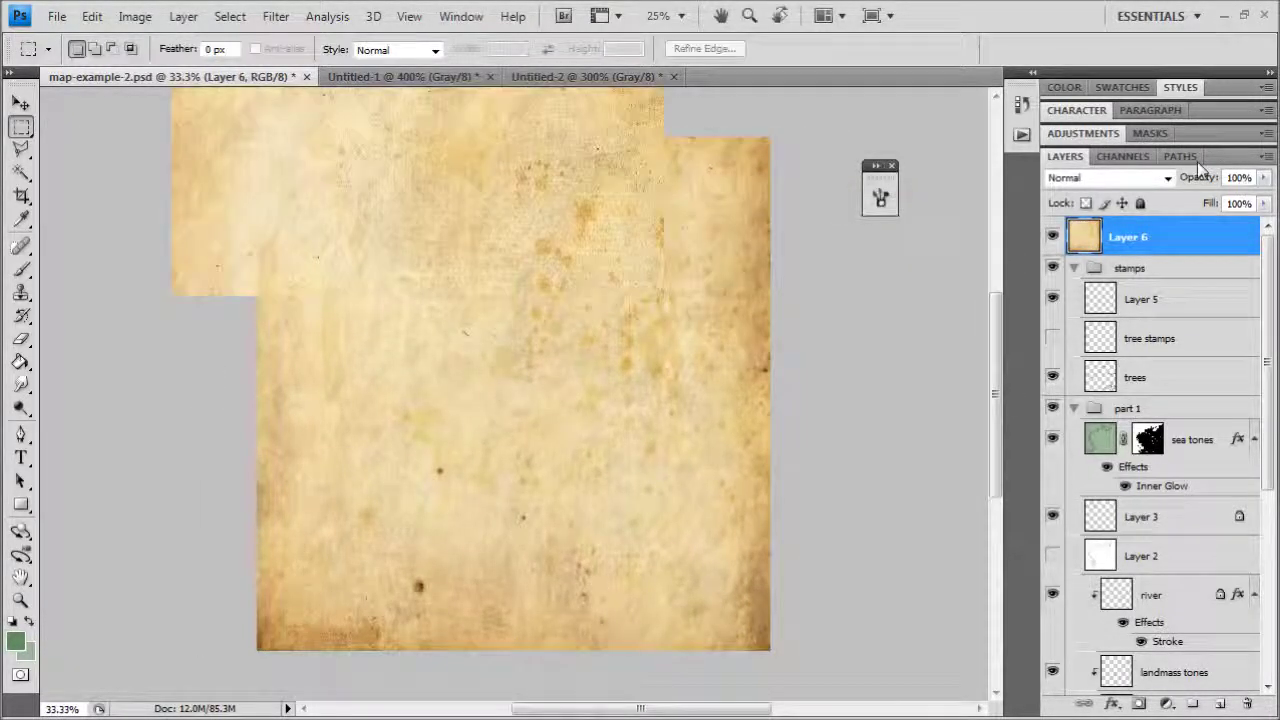
{"action": "left_click", "coordinate": [1105, 177]}
{"action": "left_click", "coordinate": [1060, 437]}
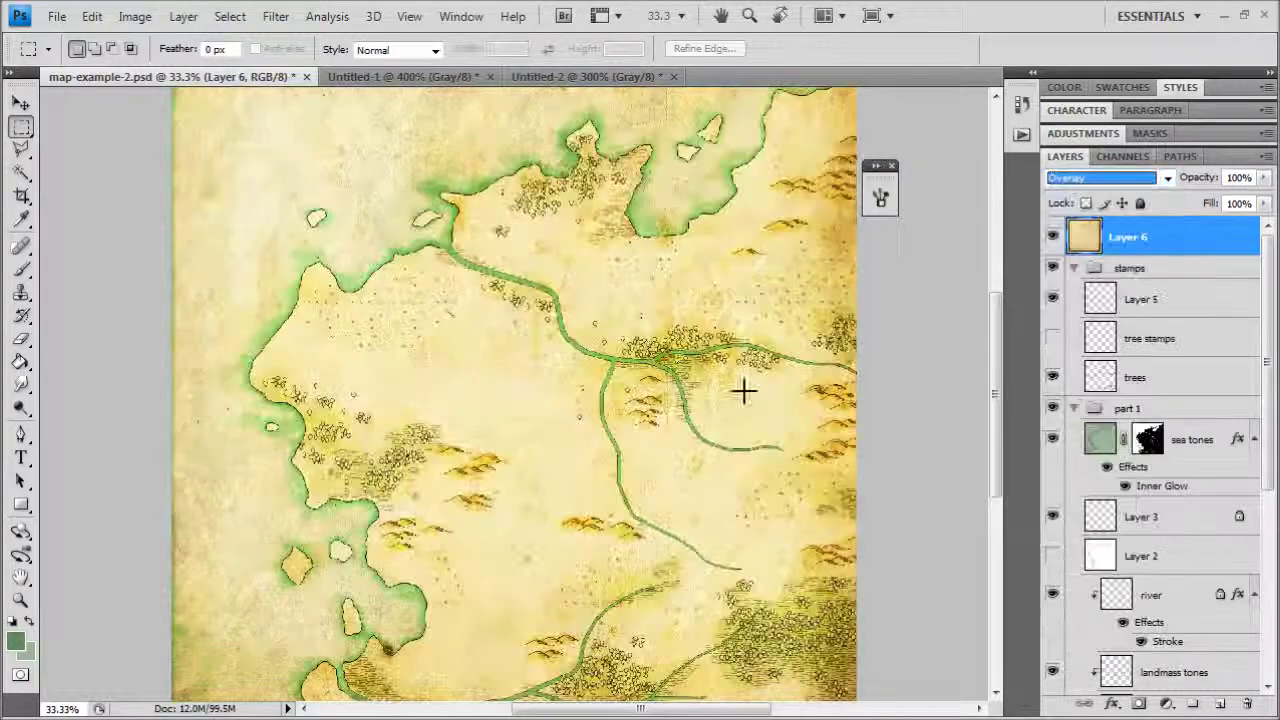
{"action": "left_click_drag", "start_coordinate": [753, 318], "coordinate": [753, 355]}
{"action": "key", "text": "ctrl+plus"}
{"action": "key", "text": "ctrl+minus"}
{"action": "left_click", "coordinate": [1054, 237]}
{"action": "left_click", "coordinate": [1053, 237]}
Step: Reduce the parchment layer's saturation to -19 with a Hue/Saturation adjustment
{"action": "left_click", "coordinate": [133, 17]}
{"action": "mouse_move", "coordinate": [190, 63]}
{"action": "left_click", "coordinate": [445, 172]}
{"action": "left_click_drag", "start_coordinate": [844, 421], "coordinate": [826, 424]}
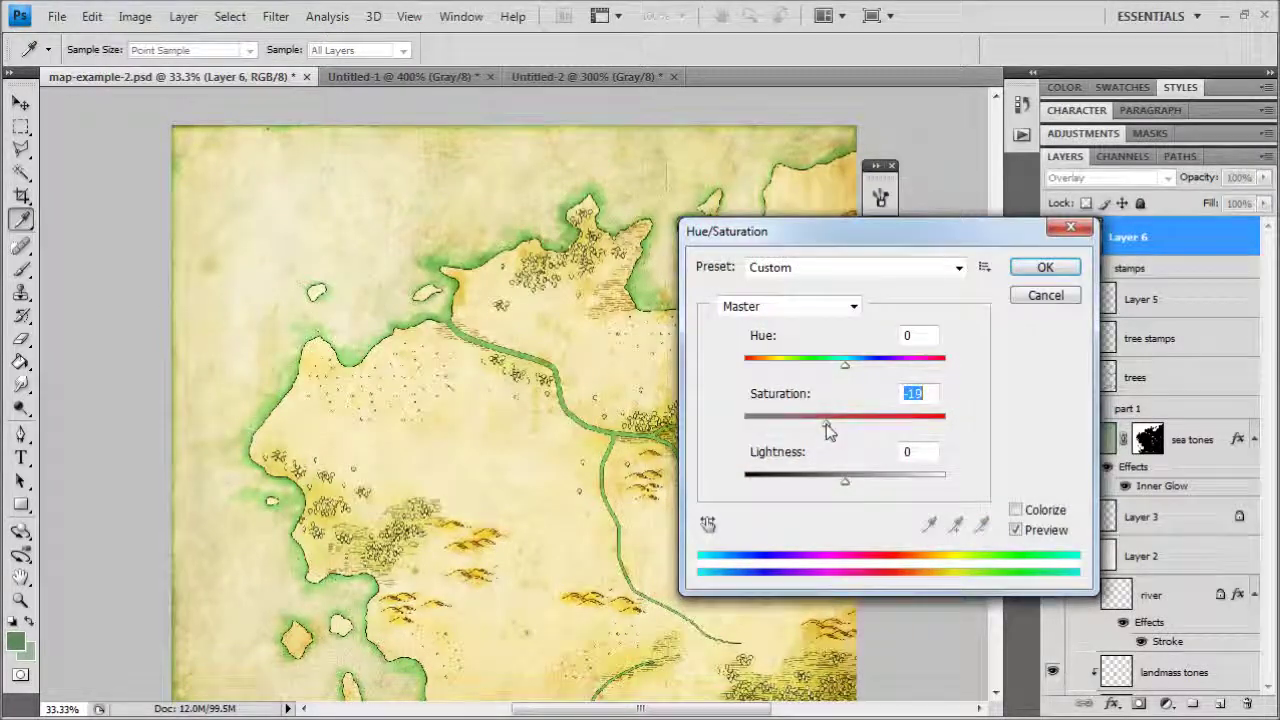
{"action": "left_click", "coordinate": [1045, 267]}
Step: Apply Levels to the parchment layer, narrowing the output range from both ends and brightening the midtones
{"action": "left_click", "coordinate": [134, 17]}
{"action": "mouse_move", "coordinate": [170, 68]}
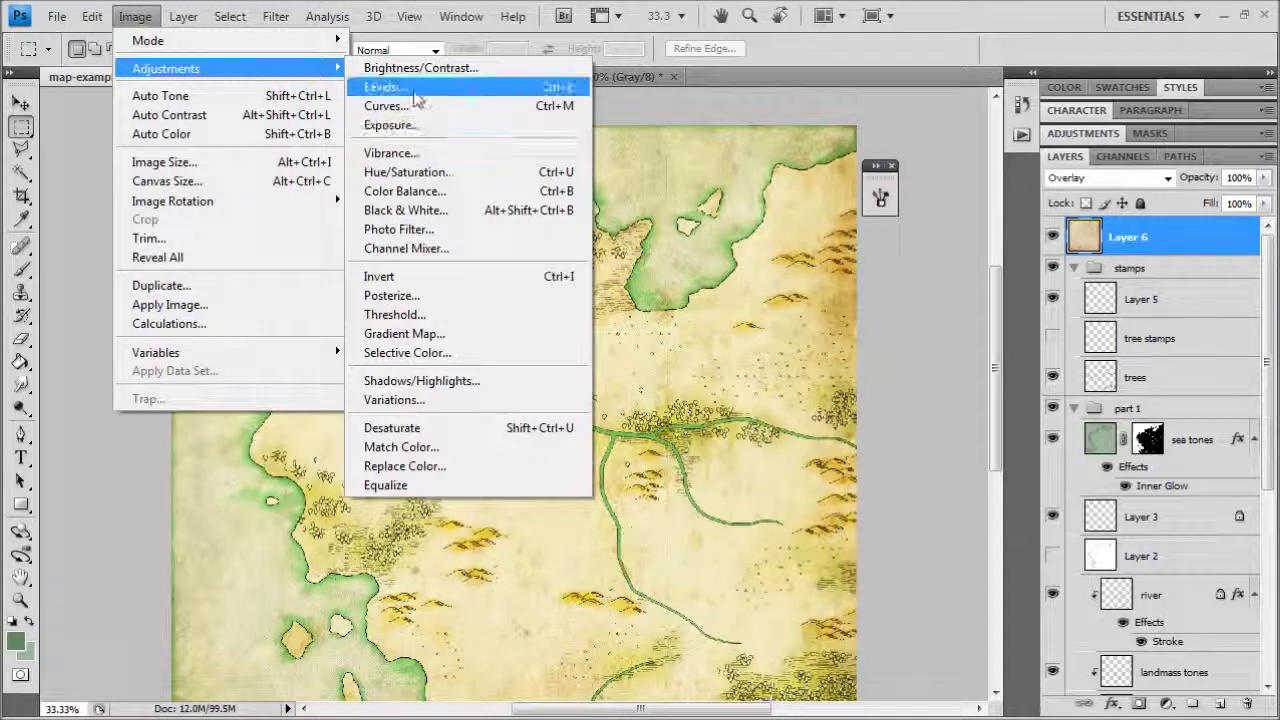
{"action": "left_click", "coordinate": [414, 89]}
{"action": "left_click_drag", "start_coordinate": [828, 527], "coordinate": [845, 527]}
{"action": "left_click_drag", "start_coordinate": [1081, 524], "coordinate": [1040, 524]}
{"action": "mouse_move", "coordinate": [955, 439]}
{"action": "left_mouse_down"}
{"action": "mouse_move", "coordinate": [923, 437]}
{"action": "mouse_move", "coordinate": [937, 437]}
{"action": "left_mouse_up"}
{"action": "left_click", "coordinate": [1150, 251]}
Step: Desaturate the parchment layer further with a second Hue/Saturation adjustment, setting the saturation to about -29
{"action": "key", "text": "ctrl+plus"}
{"action": "key", "text": "ctrl+plus"}
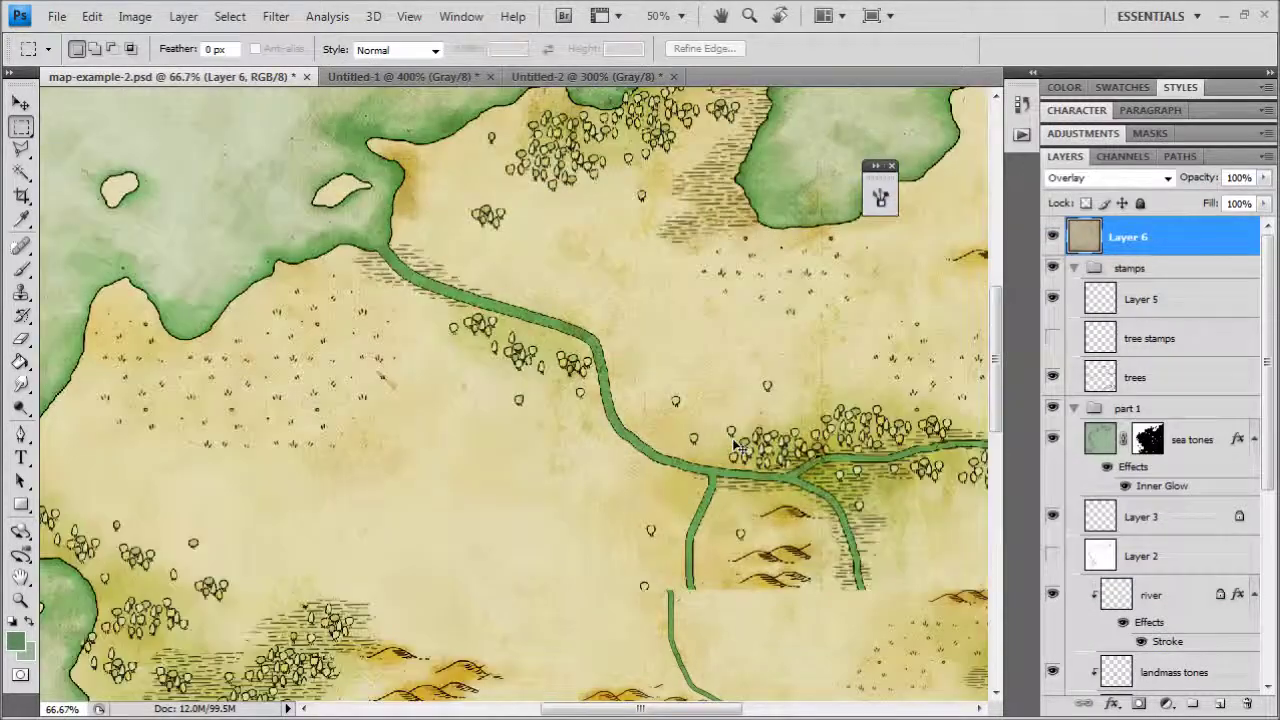
{"action": "key", "text": "ctrl+minus"}
{"action": "key", "text": "ctrl+minus"}
{"action": "left_click_drag", "start_coordinate": [600, 522], "coordinate": [615, 453]}
{"action": "left_click", "coordinate": [135, 16]}
{"action": "mouse_move", "coordinate": [171, 66]}
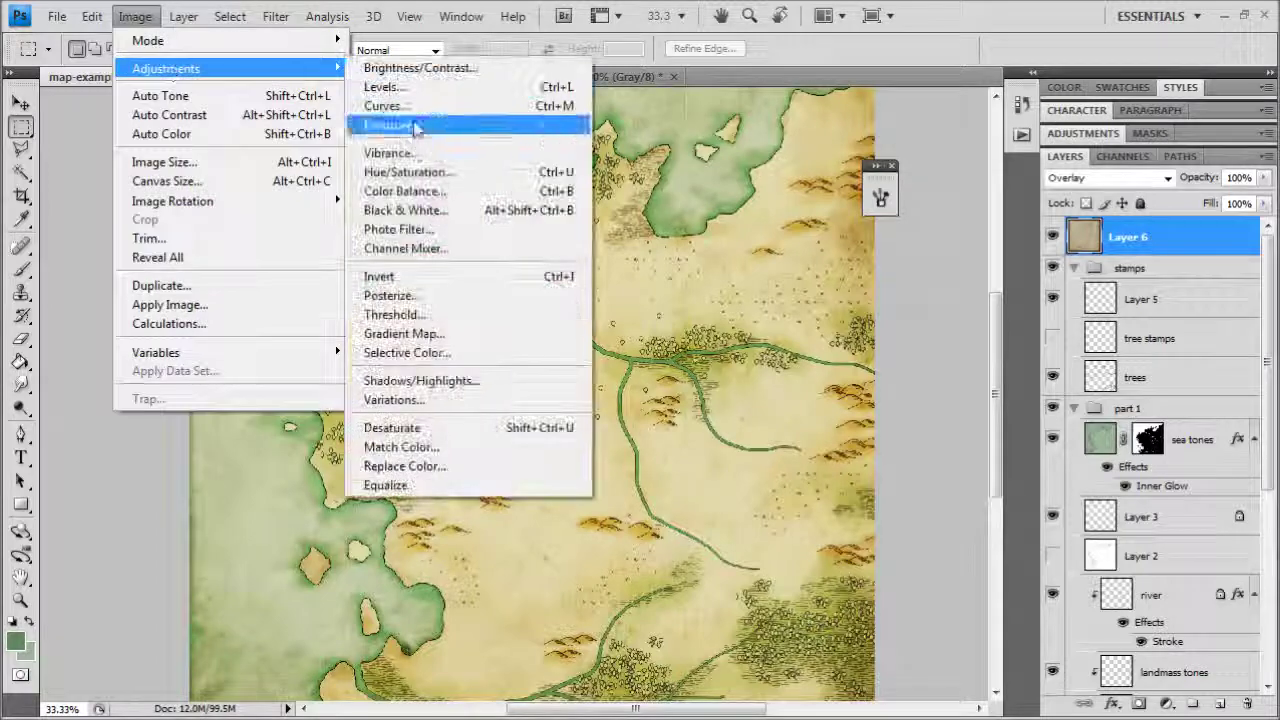
{"action": "left_click", "coordinate": [414, 172]}
{"action": "left_click", "coordinate": [812, 424]}
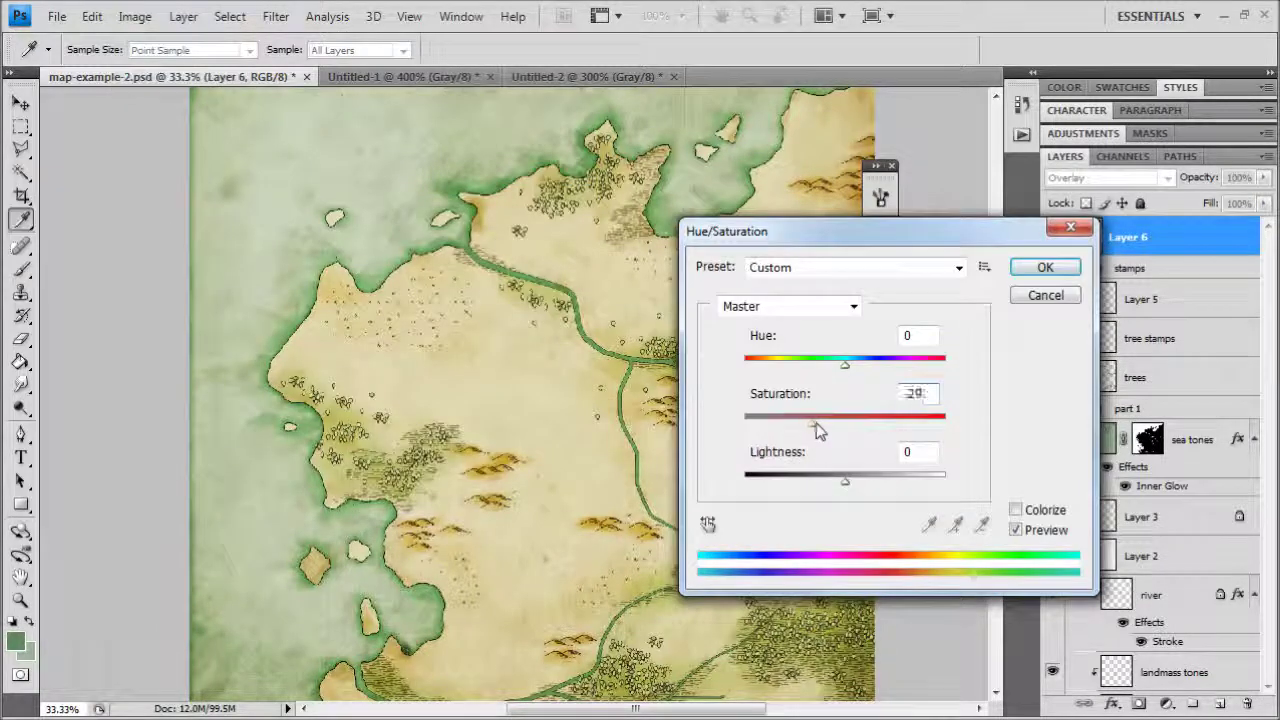
{"action": "left_click", "coordinate": [1045, 267]}
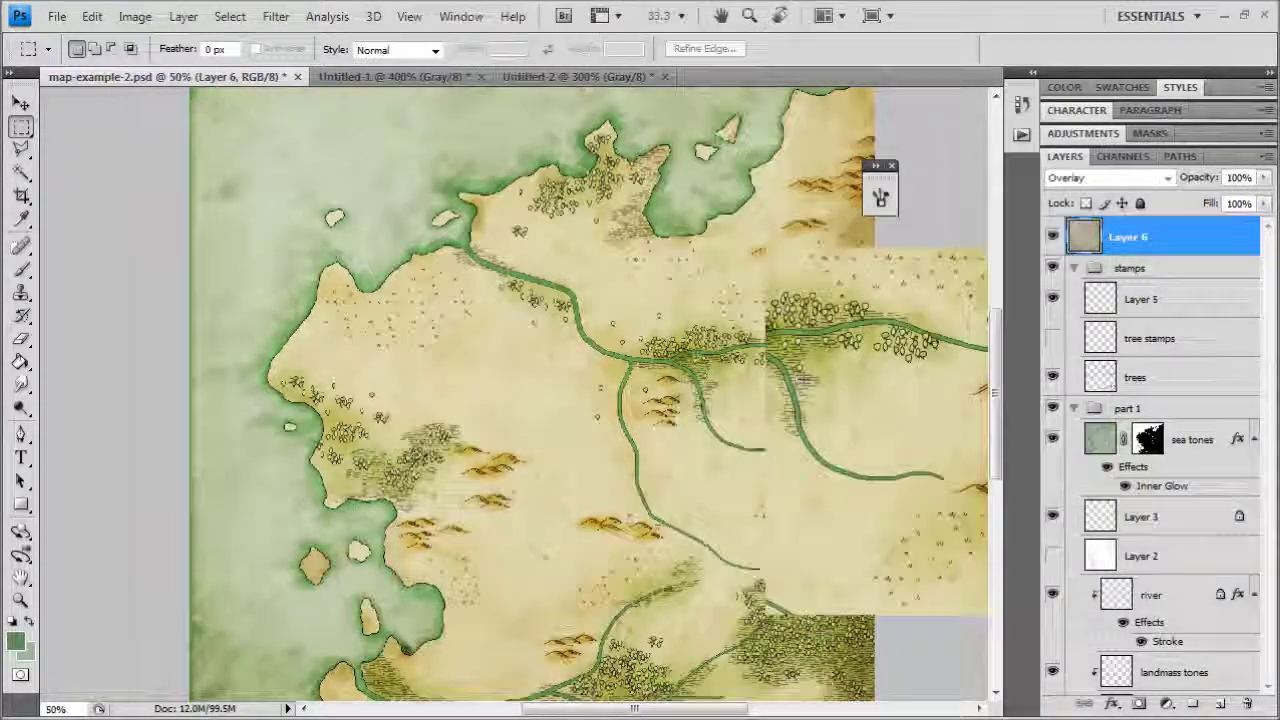
Step: Examine the parchment texture blended over the map's rivers, trees and coastline at closer zoom
{"action": "key", "text": "ctrl+plus"}
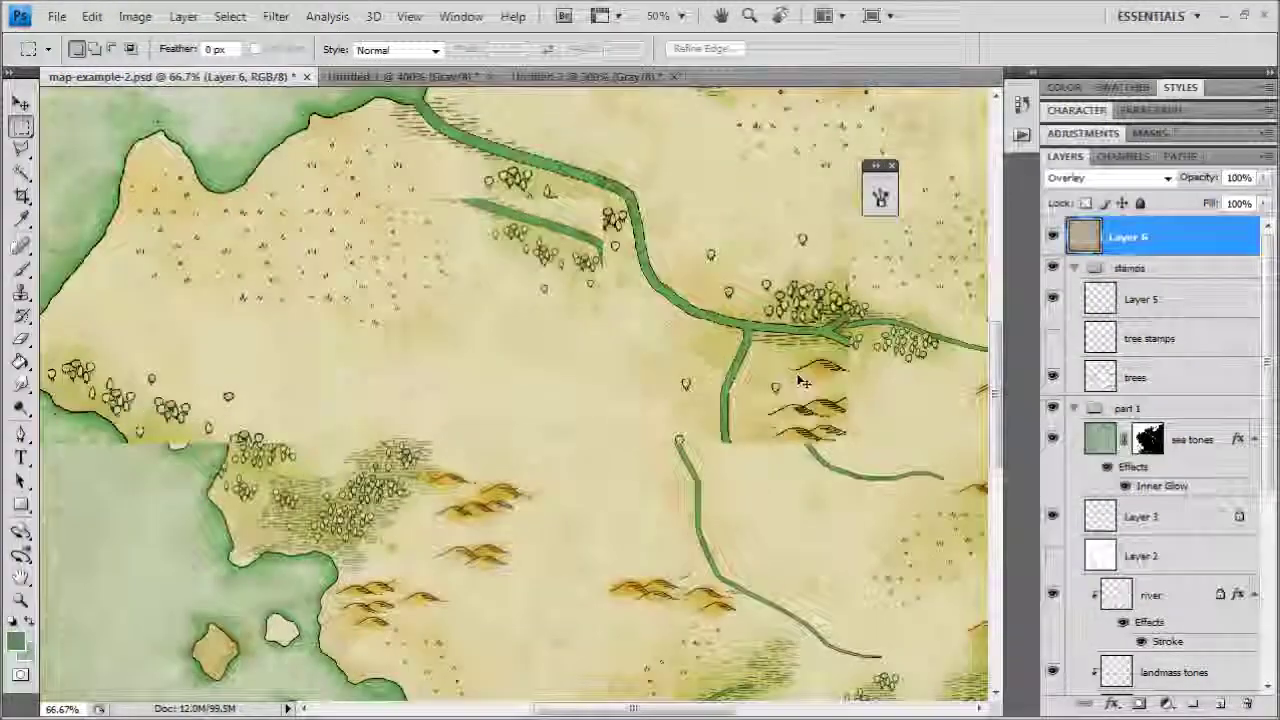
{"action": "key", "text": "ctrl+plus"}
{"action": "key", "text": "ctrl+plus"}
{"action": "key", "text": "ctrl+minus"}
{"action": "key", "text": "ctrl+minus"}
{"action": "key", "text": "ctrl+minus"}
{"action": "key", "text": "ctrl+minus"}
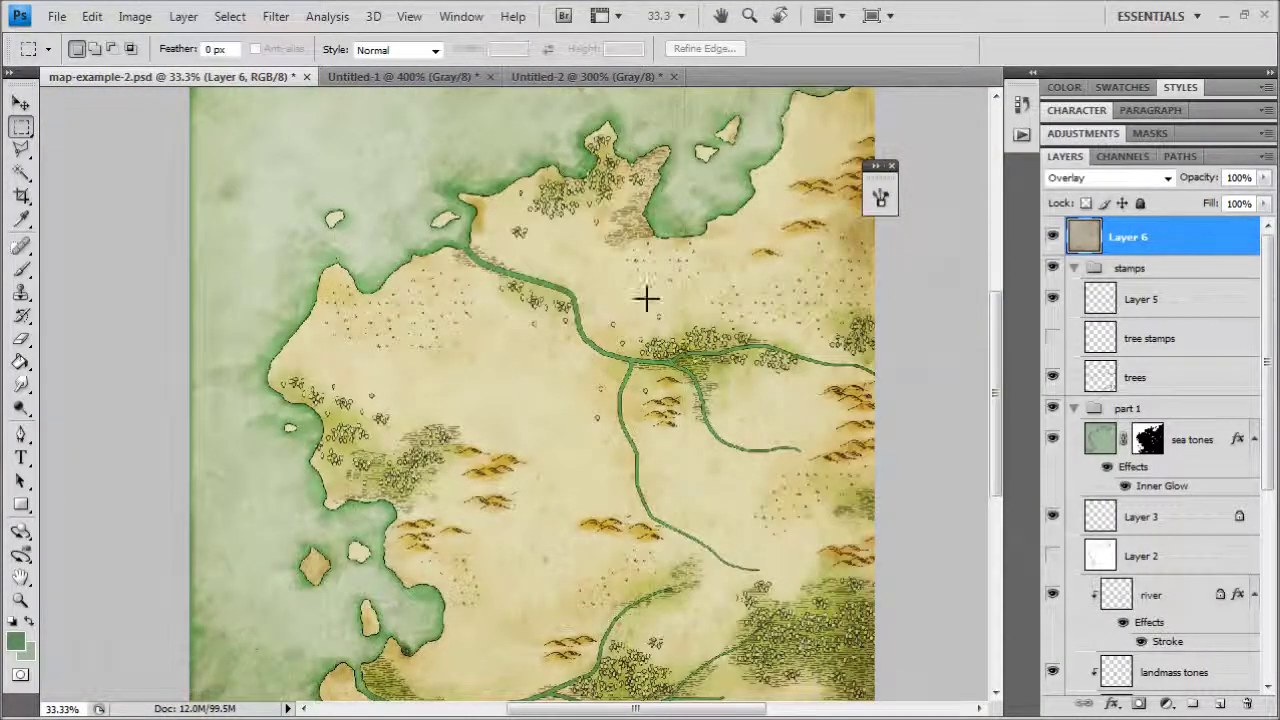
Step: Adjust the sea tones layer with Hue/Saturation, setting the hue to -28 and the saturation to -21
{"action": "left_click", "coordinate": [1104, 448]}
{"action": "left_click", "coordinate": [128, 15]}
{"action": "mouse_move", "coordinate": [170, 68]}
{"action": "left_click", "coordinate": [410, 172]}
{"action": "left_click_drag", "start_coordinate": [908, 227], "coordinate": [917, 152]}
{"action": "mouse_move", "coordinate": [857, 289]}
{"action": "left_mouse_down"}
{"action": "mouse_move", "coordinate": [913, 285]}
{"action": "mouse_move", "coordinate": [856, 287]}
{"action": "left_mouse_up"}
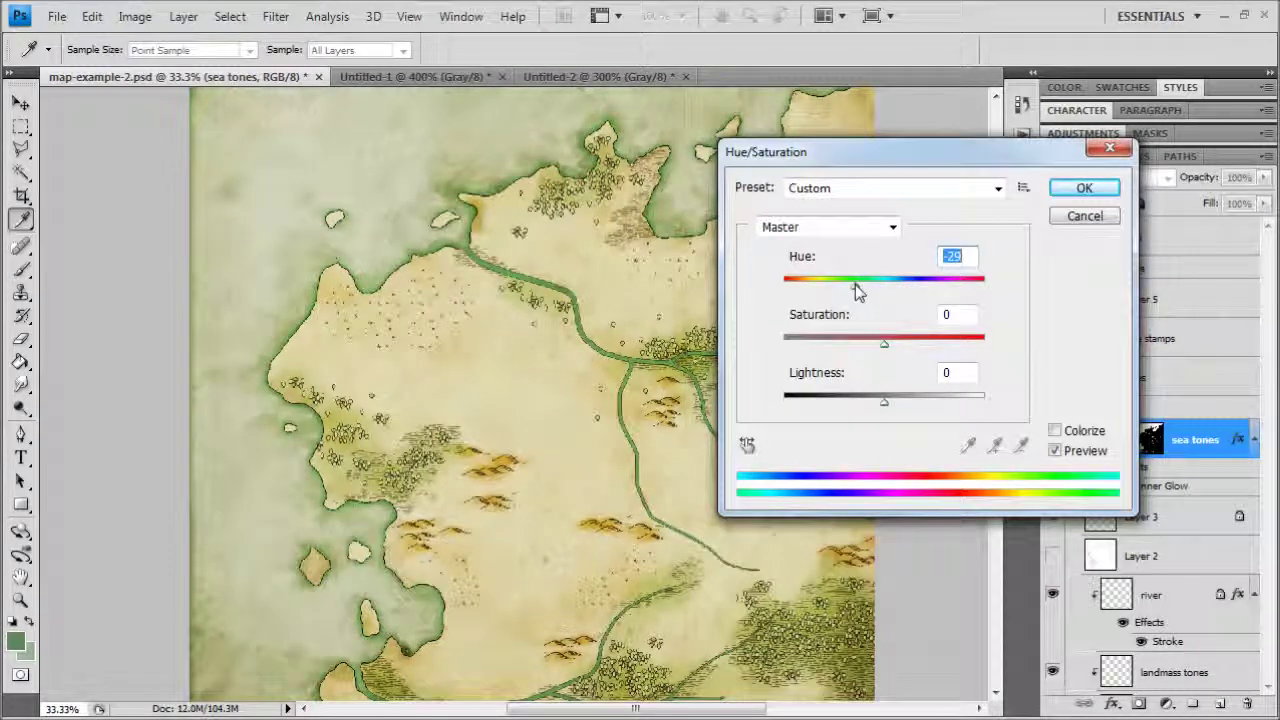
{"action": "left_click_drag", "start_coordinate": [877, 340], "coordinate": [863, 346]}
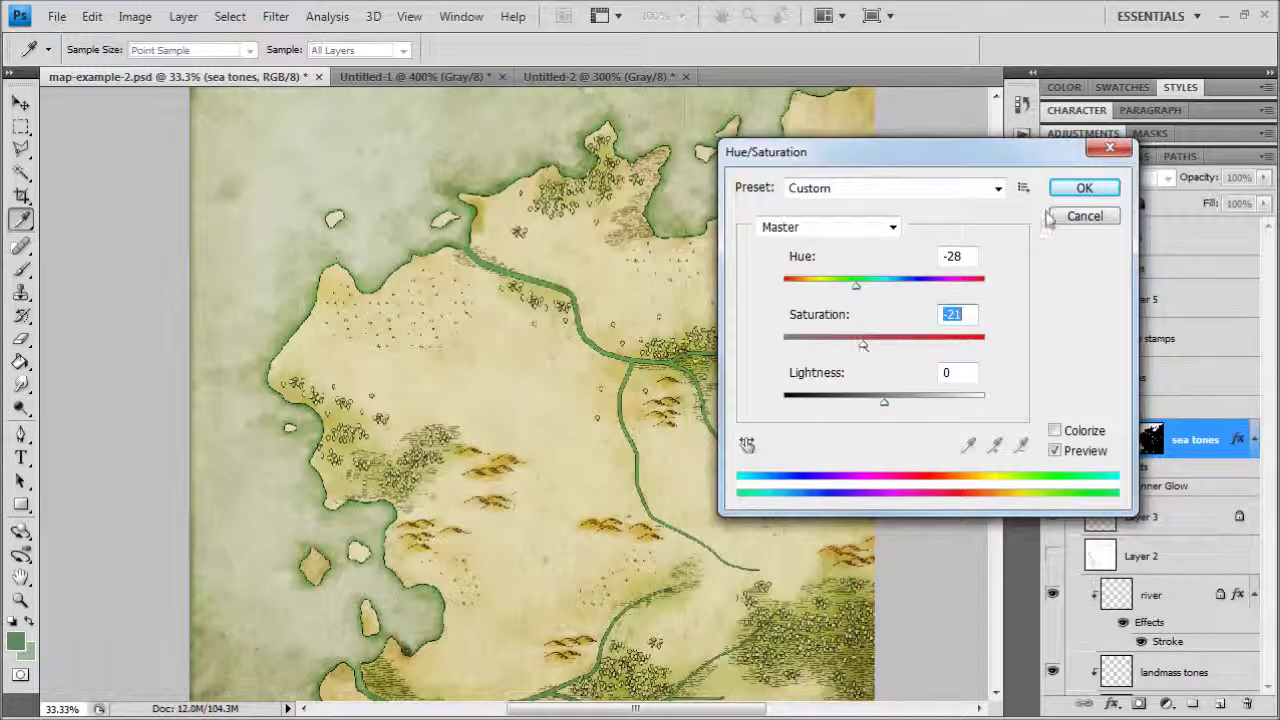
{"action": "left_click", "coordinate": [1084, 191]}
{"action": "mouse_move", "coordinate": [996, 362]}
{"action": "left_mouse_down"}
{"action": "mouse_move", "coordinate": [998, 497]}
{"action": "mouse_move", "coordinate": [998, 175]}
{"action": "mouse_move", "coordinate": [998, 386]}
{"action": "mouse_move", "coordinate": [996, 364]}
{"action": "left_mouse_up"}
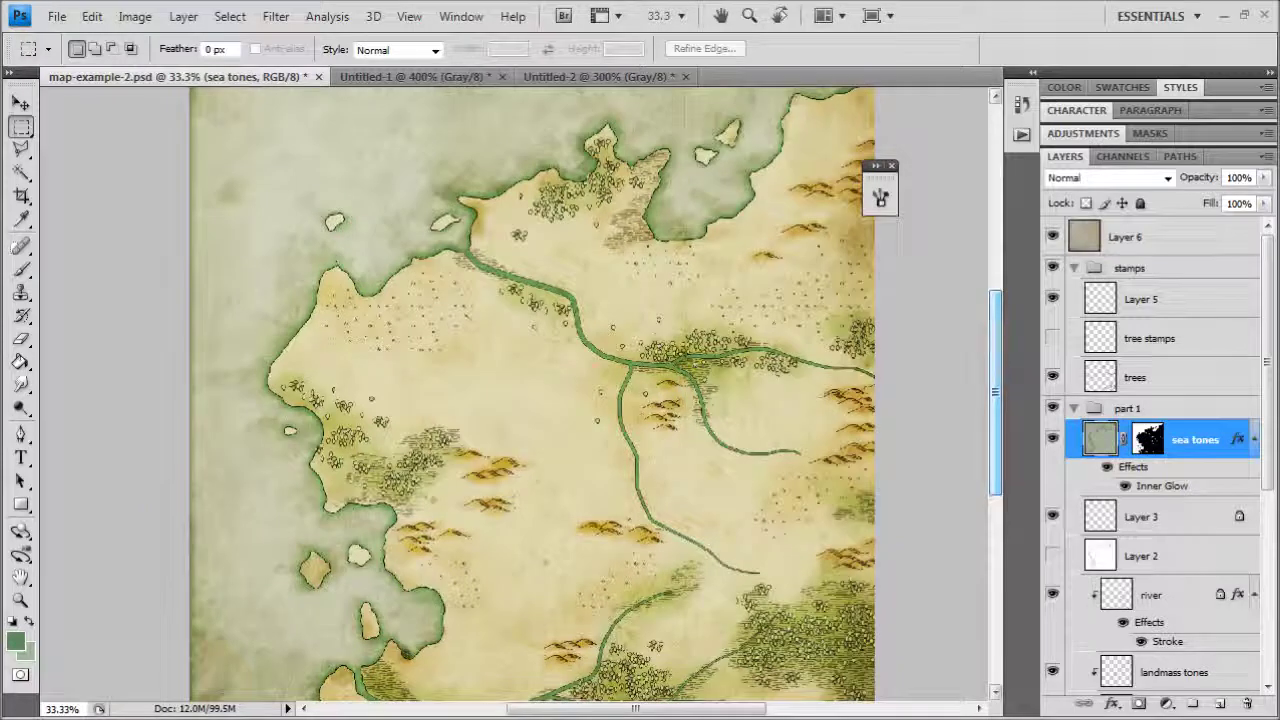
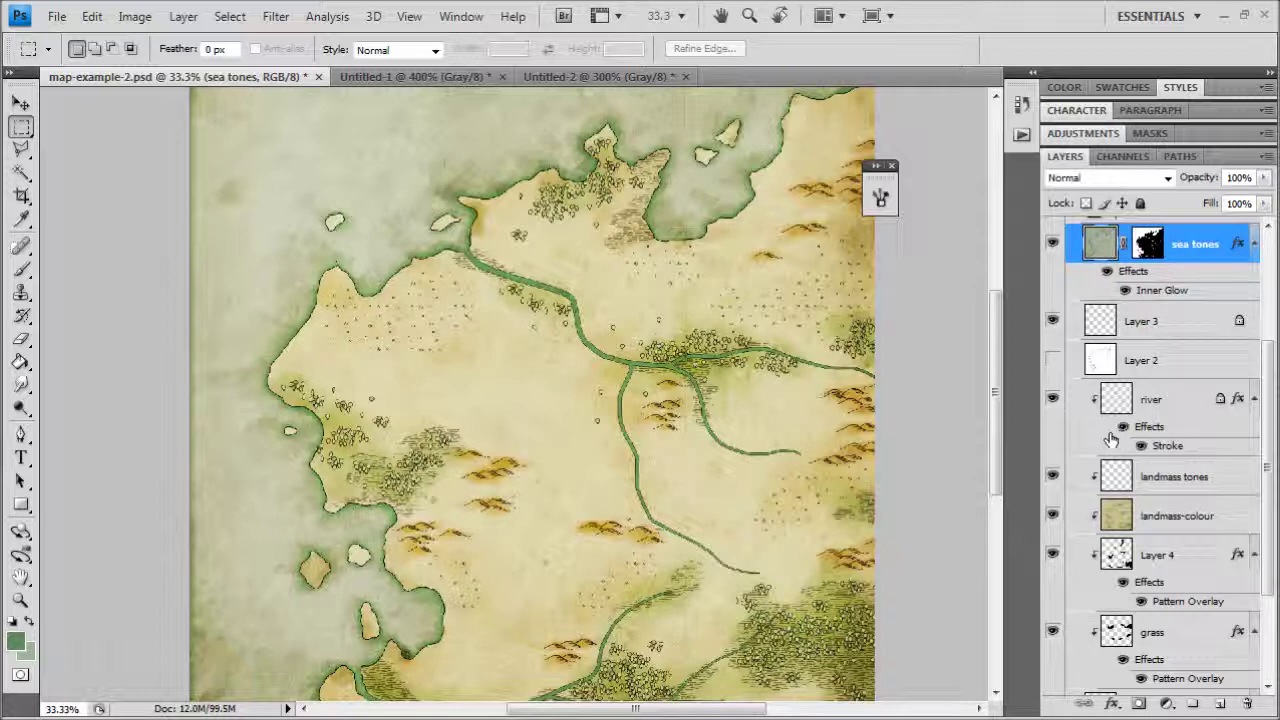
Step: Create a layer group named "text" directly above the stamps group, below the parchment layer
{"action": "scroll", "coordinate": [1110, 440], "scroll_direction": "up", "scroll_amount": 5}
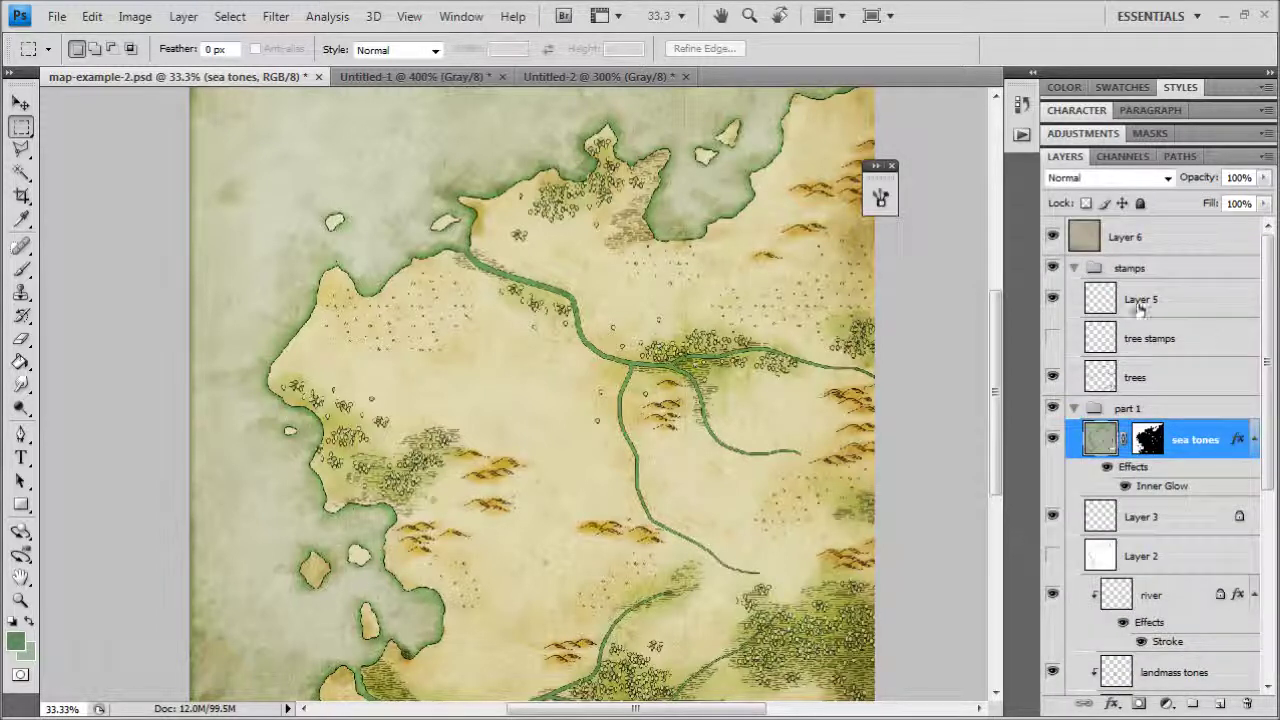
{"action": "left_click", "coordinate": [1127, 245]}
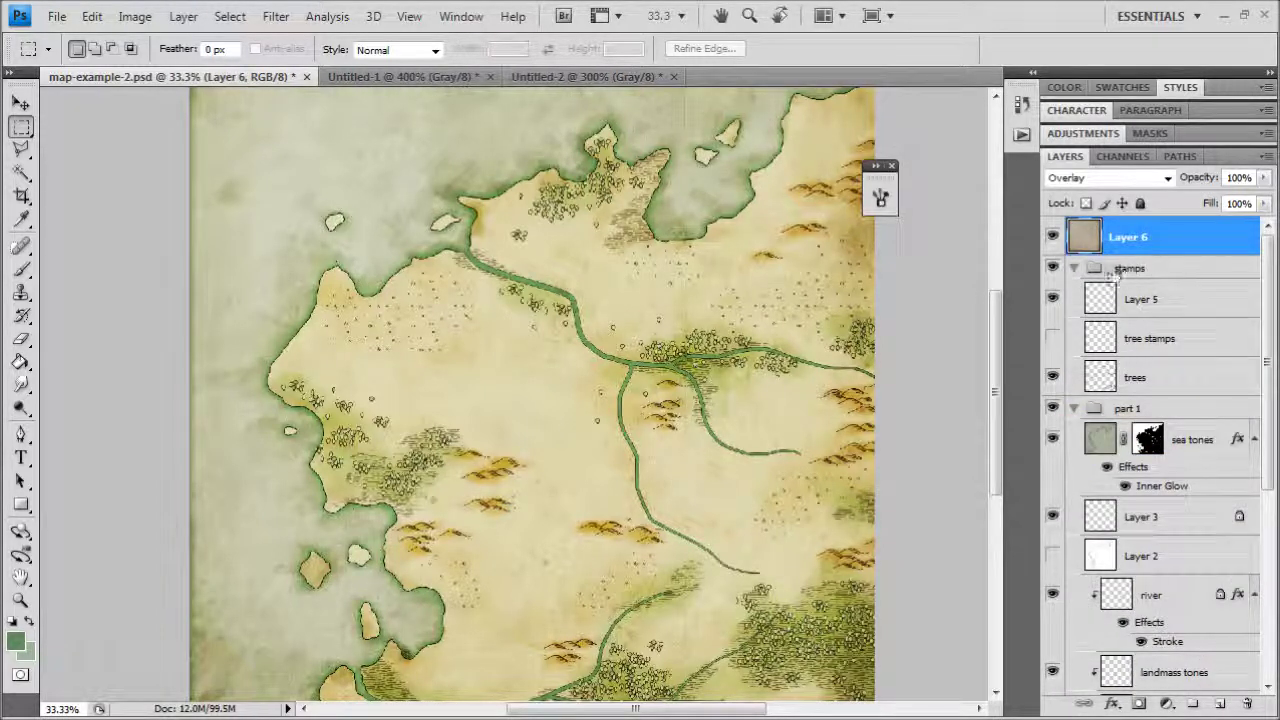
{"action": "left_click", "coordinate": [1051, 238]}
{"action": "left_click", "coordinate": [1134, 273]}
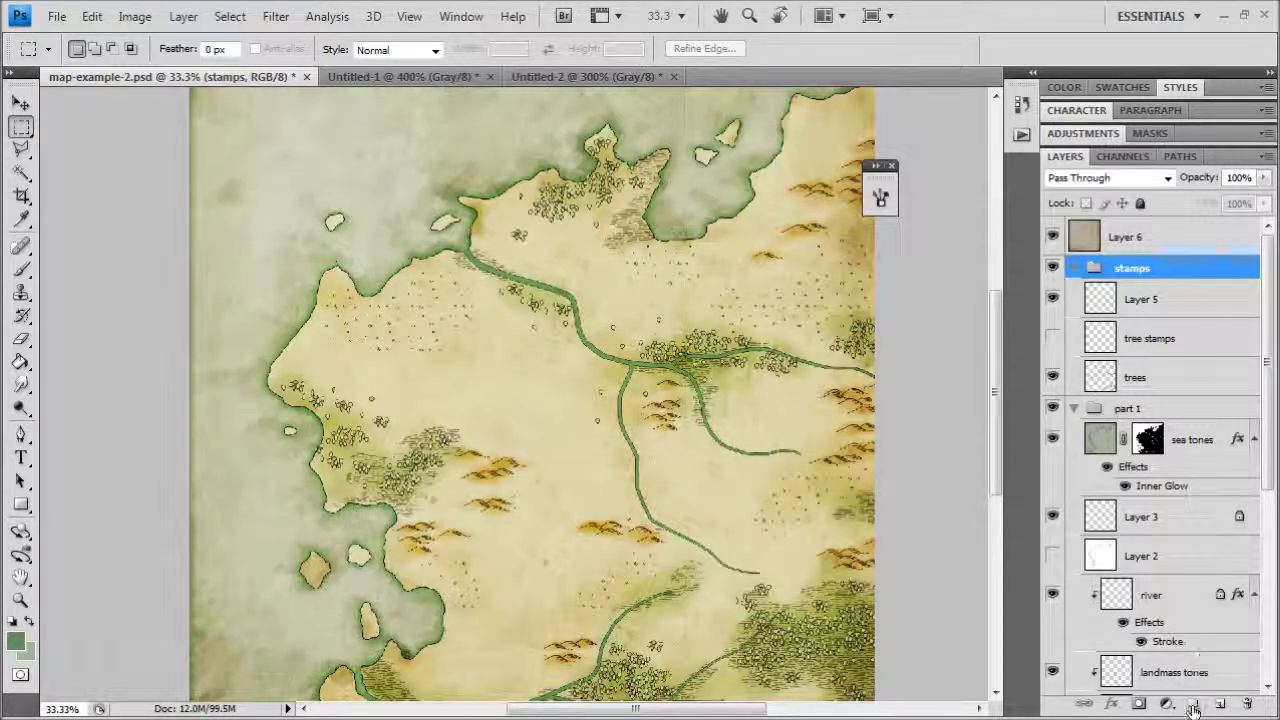
{"action": "left_click", "coordinate": [1193, 704]}
{"action": "type", "text": "k"}
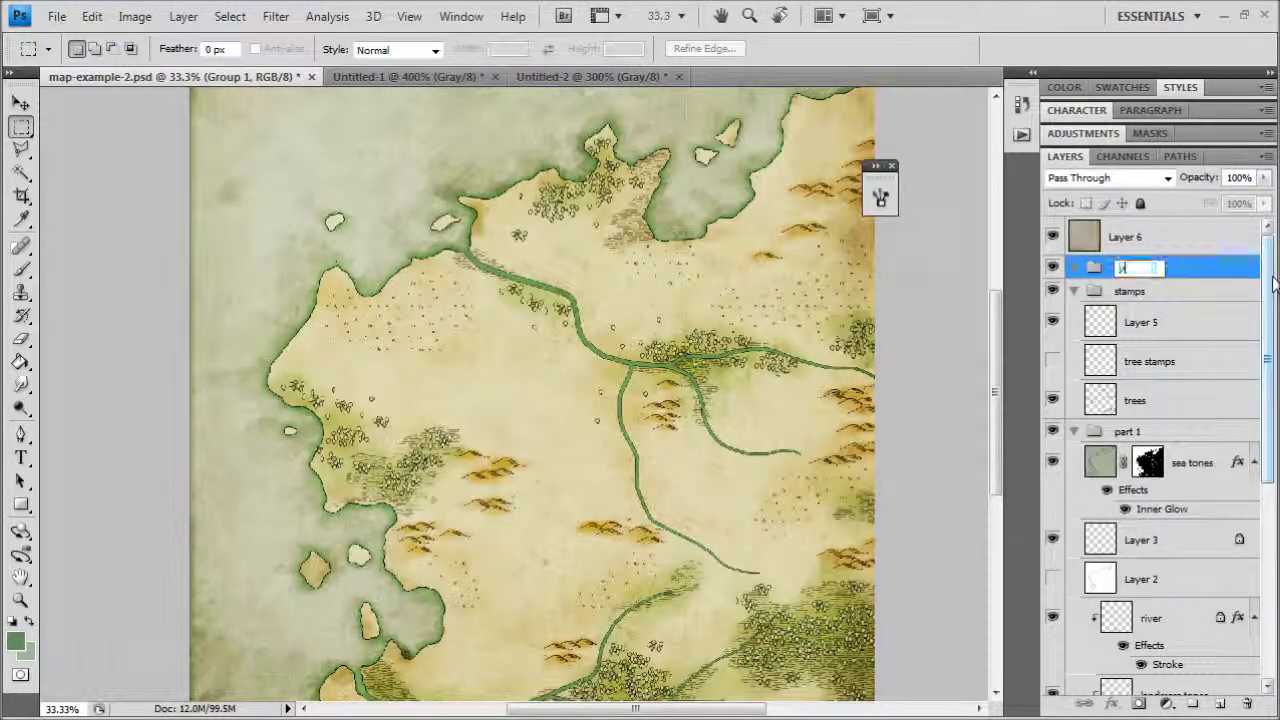
{"action": "type", "text": "ext"}
{"action": "key", "text": "Return"}
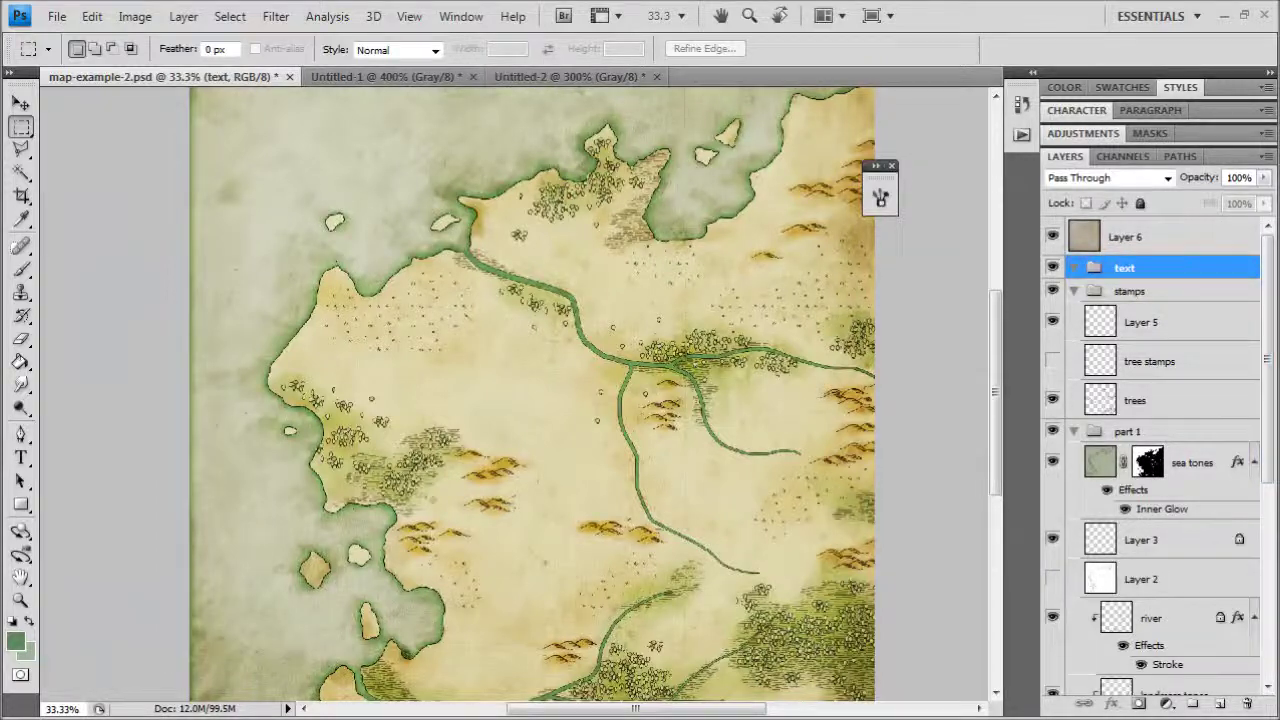
Step: Switch to the browser and look through the free fantasy fonts on fontspace.com
{"action": "left_click_drag", "start_coordinate": [1279, 90], "coordinate": [540, 35]}
{"action": "scroll", "coordinate": [566, 412], "scroll_direction": "down", "scroll_amount": 9}
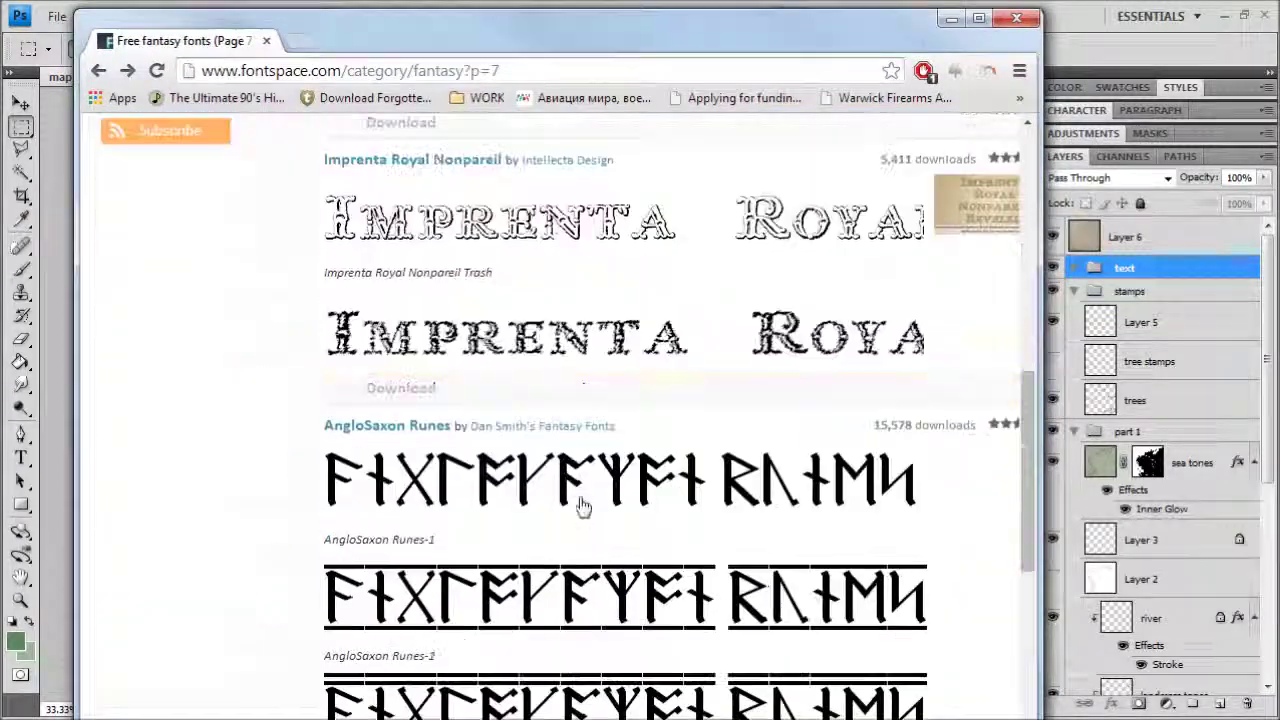
{"action": "scroll", "coordinate": [583, 507], "scroll_direction": "down", "scroll_amount": 5}
{"action": "key", "text": "alt+Tab"}
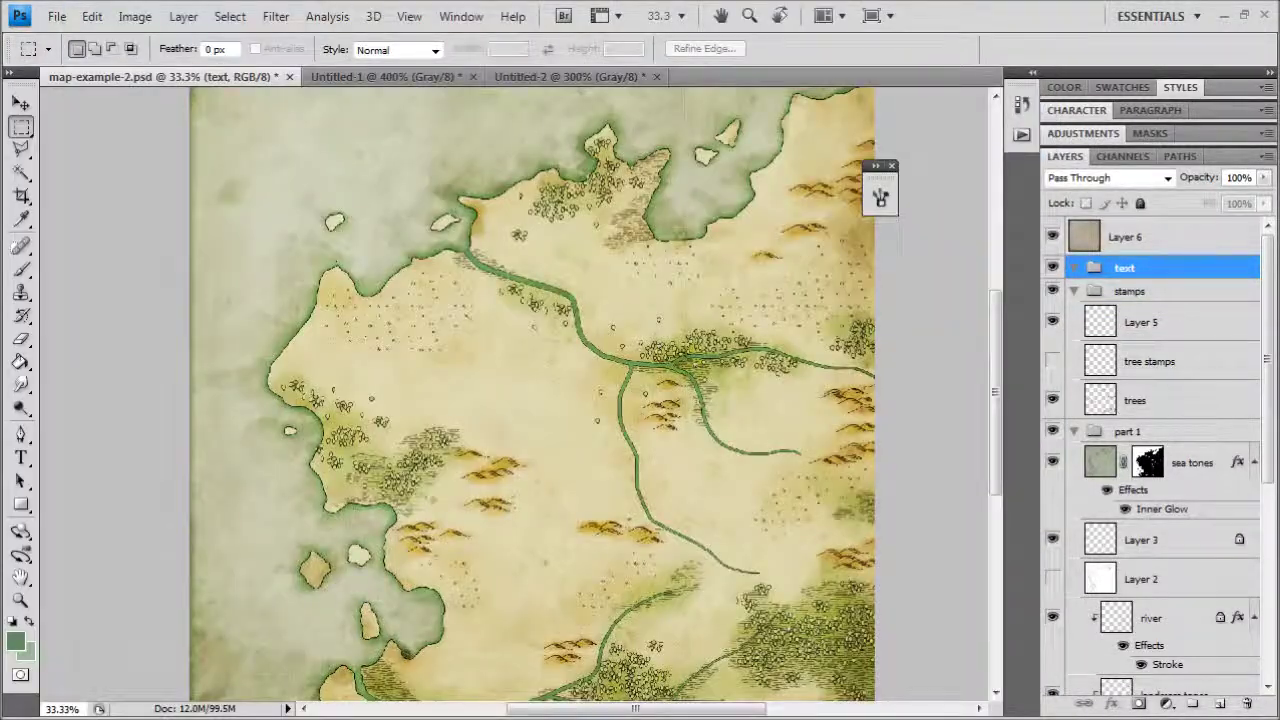
Step: Switch to WinRAR and open the font file anirm___.ttf from pete-klassen_aniron.zip for preview
{"action": "left_click_drag", "start_coordinate": [0, 240], "coordinate": [827, 69]}
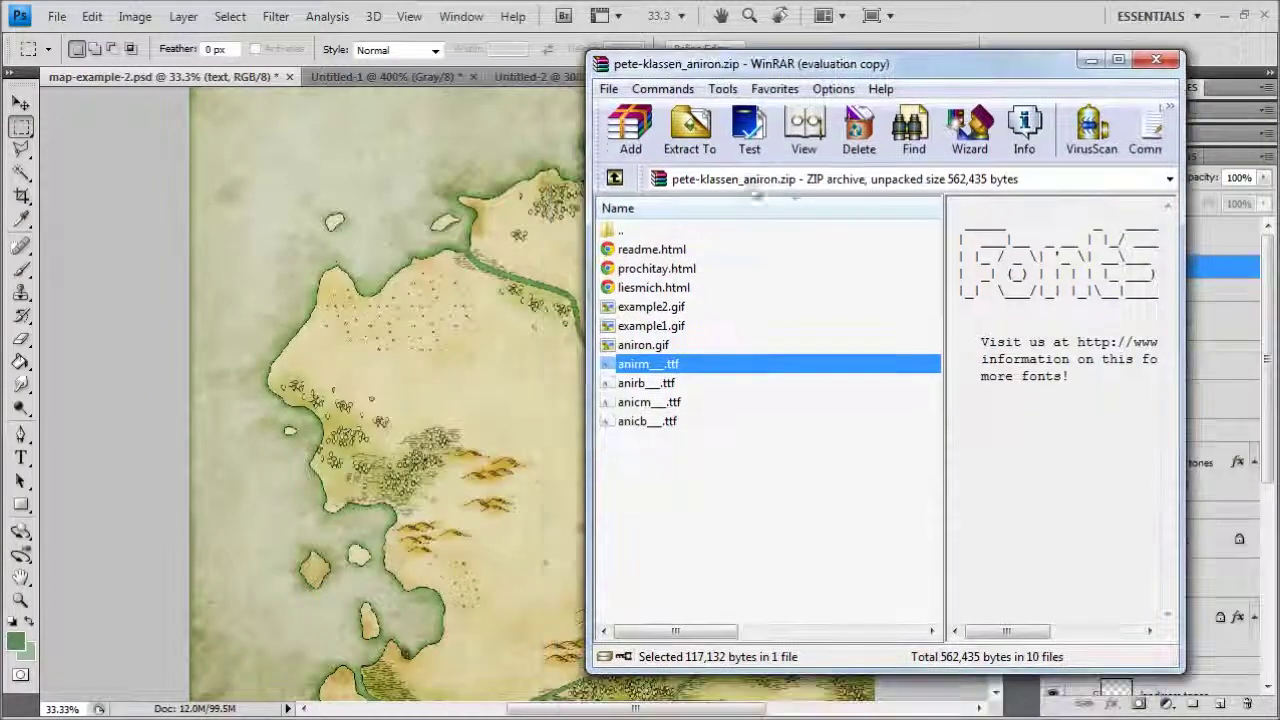
{"action": "double_click", "coordinate": [648, 366]}
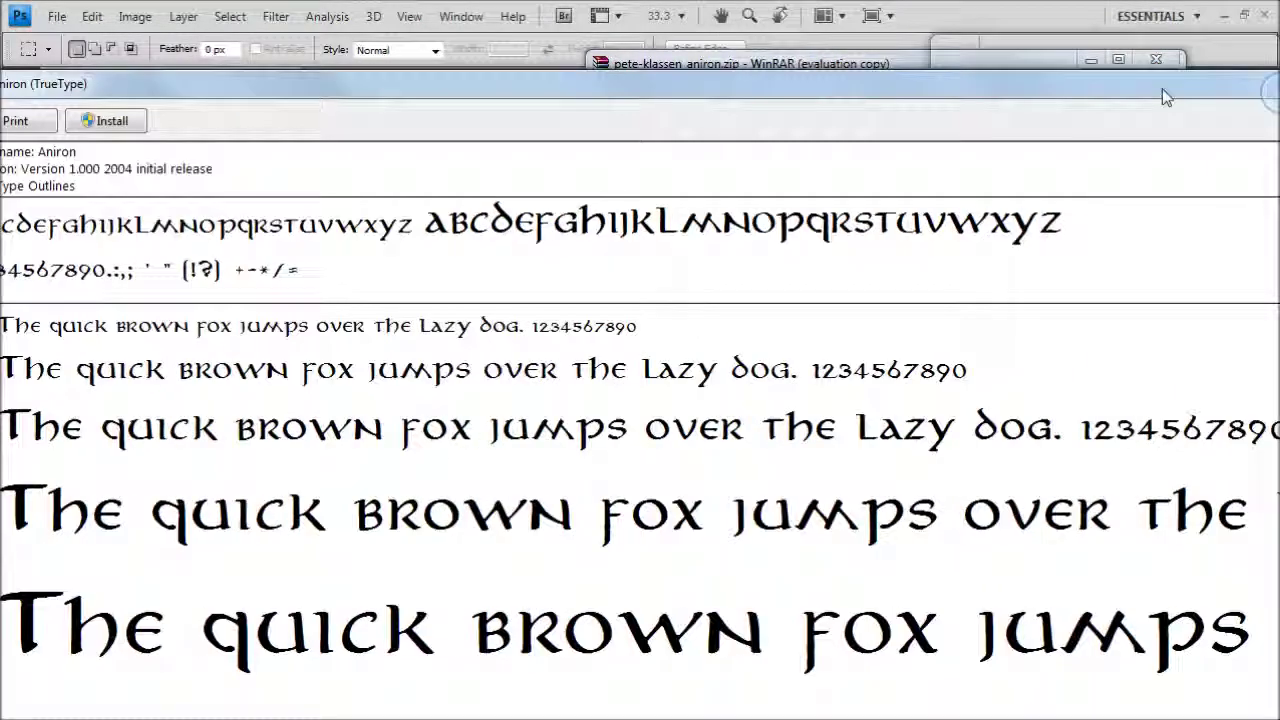
Step: Install the Aniron font from its preview window, close the preview and minimize WinRAR to return to Photoshop
{"action": "left_click_drag", "start_coordinate": [1139, 137], "coordinate": [540, 128]}
{"action": "left_click_drag", "start_coordinate": [340, 80], "coordinate": [952, 52]}
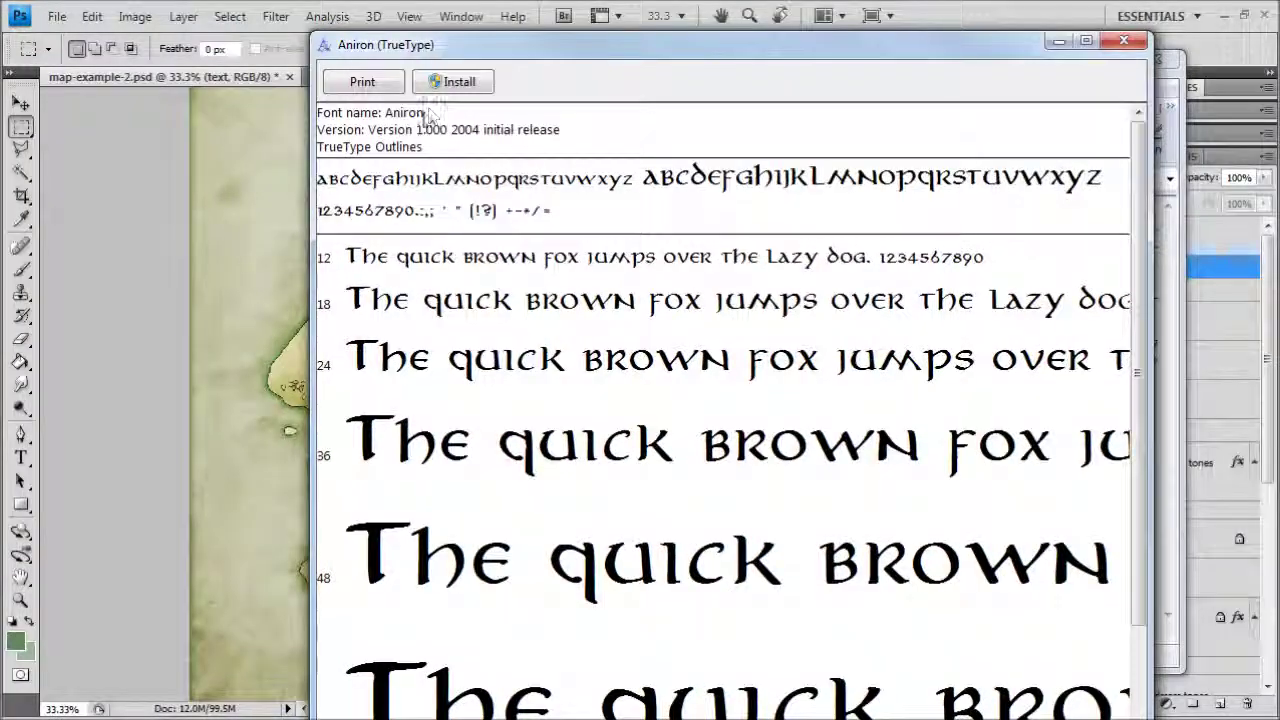
{"action": "left_click", "coordinate": [450, 82]}
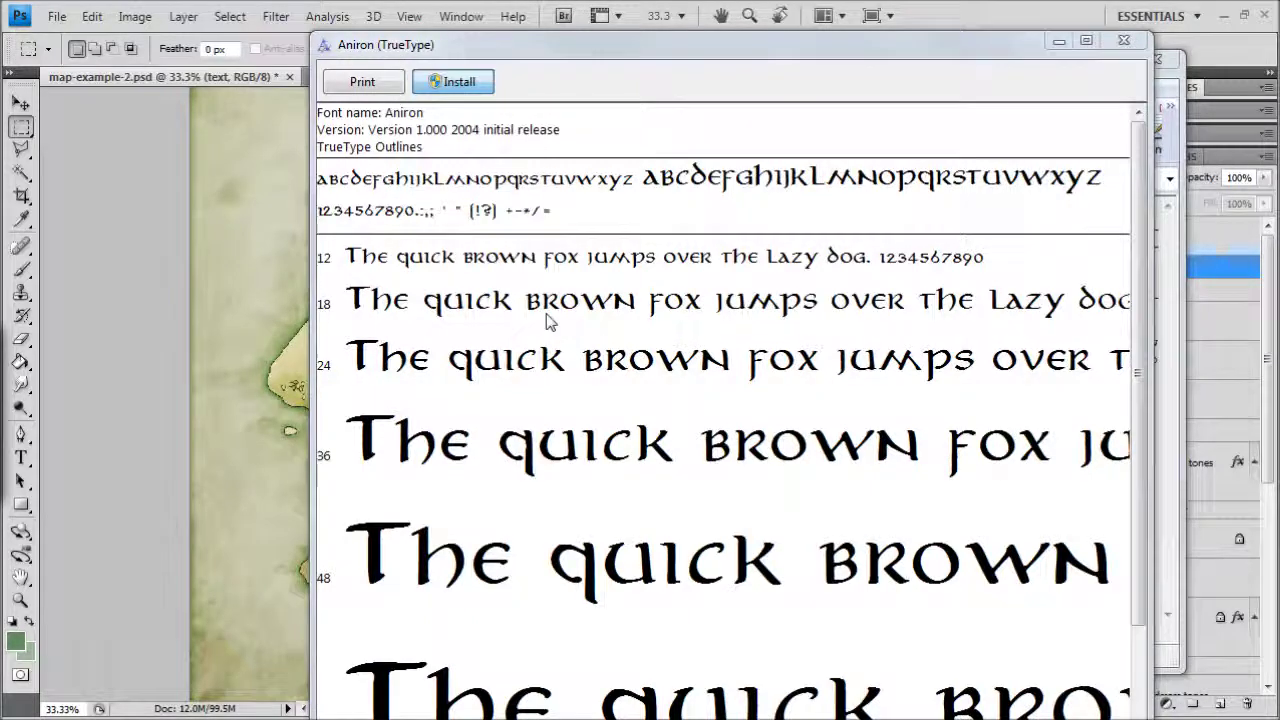
{"action": "left_click_drag", "start_coordinate": [870, 50], "coordinate": [644, 64]}
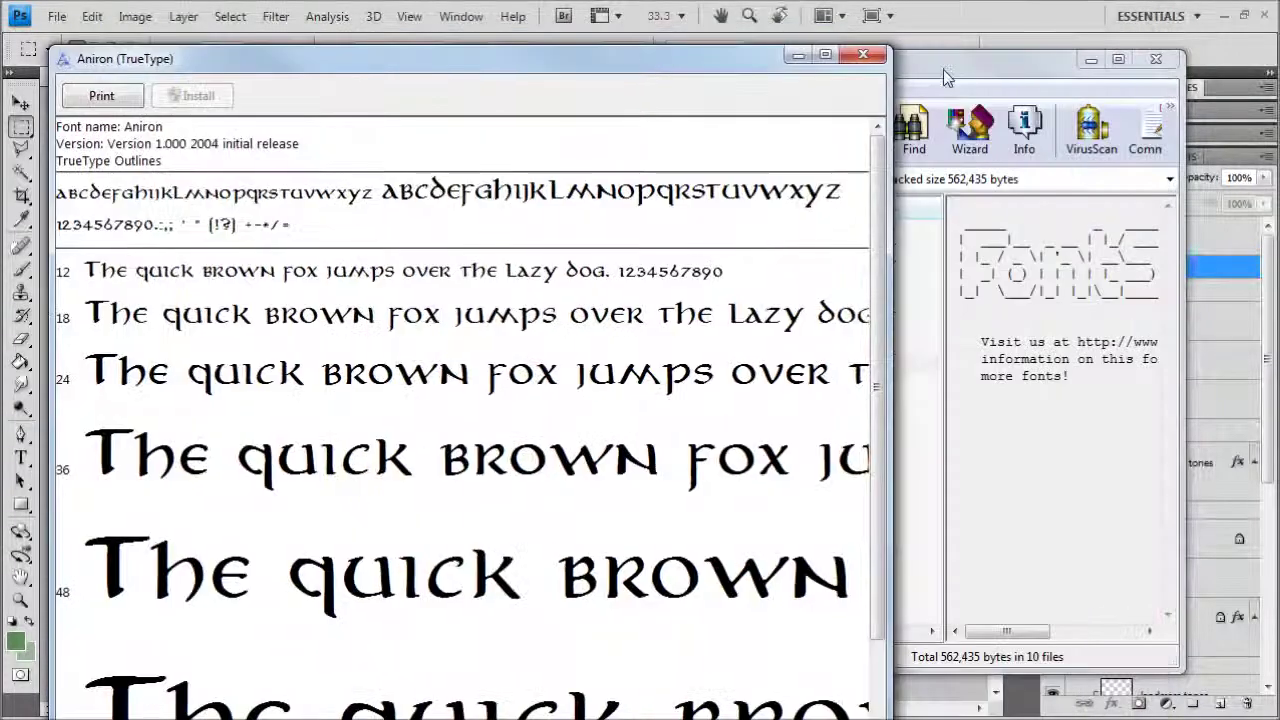
{"action": "left_click", "coordinate": [874, 58]}
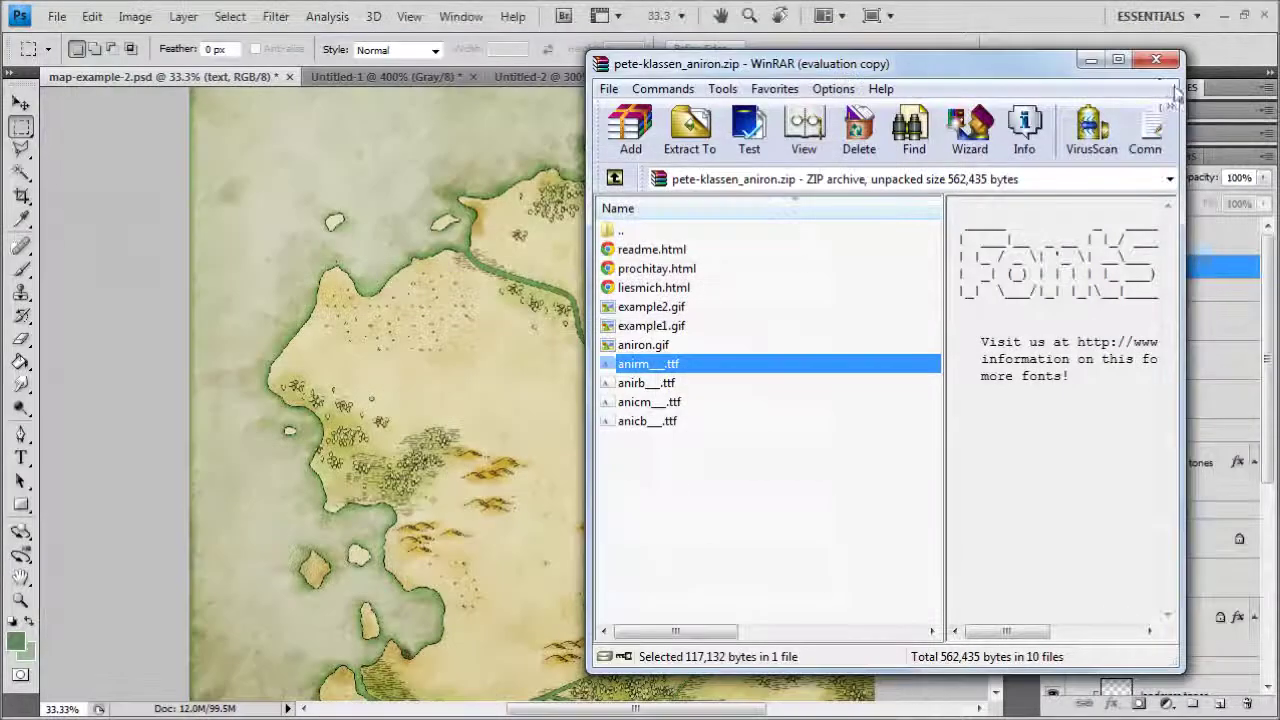
{"action": "left_click", "coordinate": [1089, 61]}
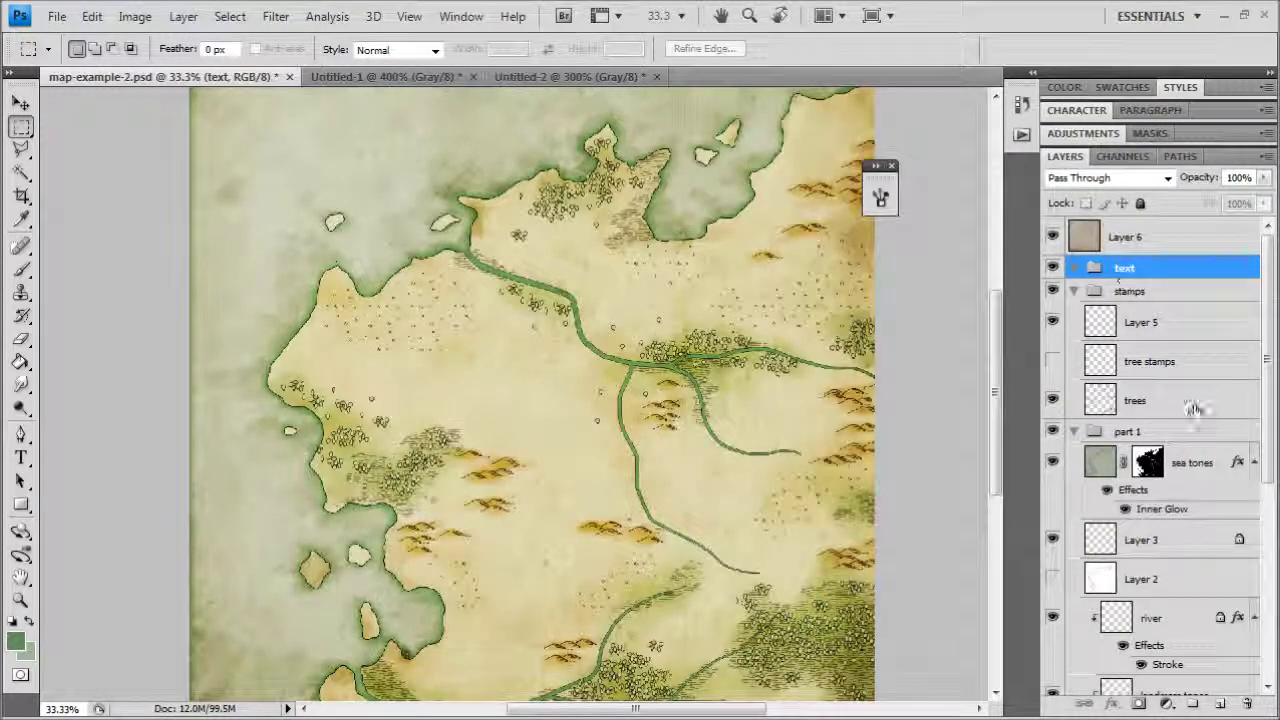
Step: Add a new layer inside the text group and set the foreground colour to black (000000) for the Type tool
{"action": "left_click", "coordinate": [1220, 703]}
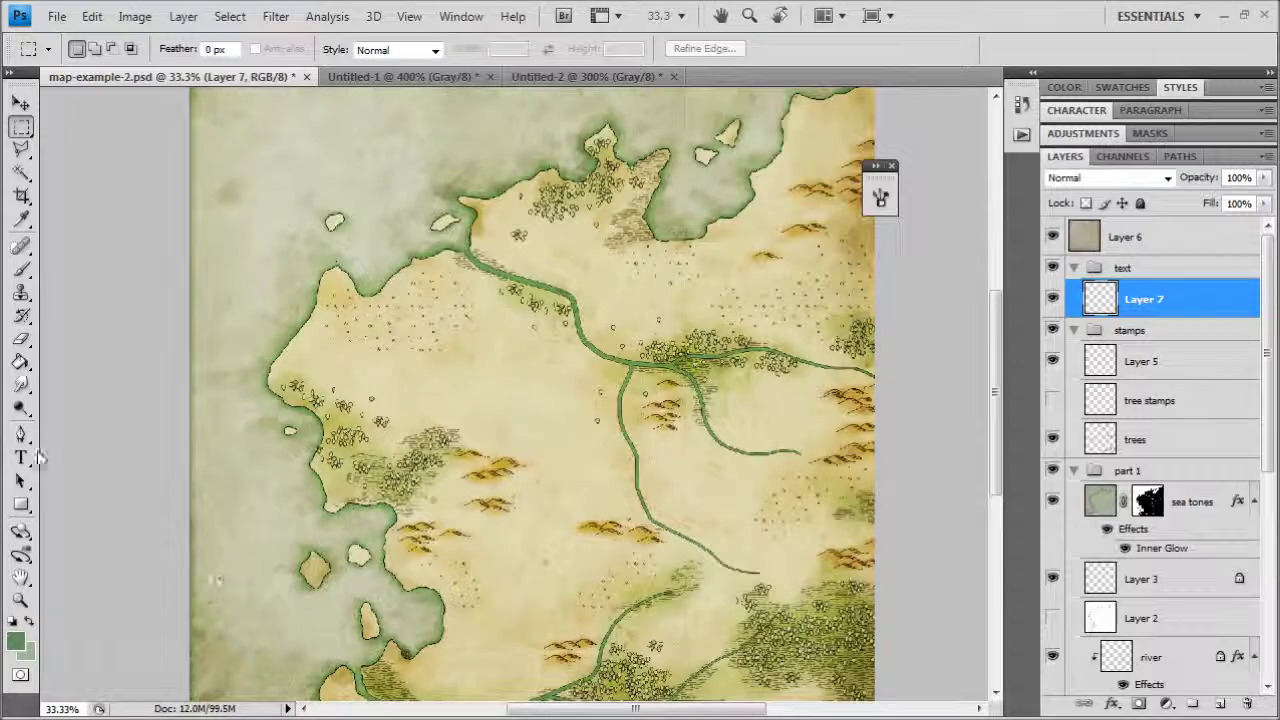
{"action": "left_click", "coordinate": [21, 457]}
{"action": "left_click", "coordinate": [16, 641]}
{"action": "left_click_drag", "start_coordinate": [628, 472], "coordinate": [716, 501]}
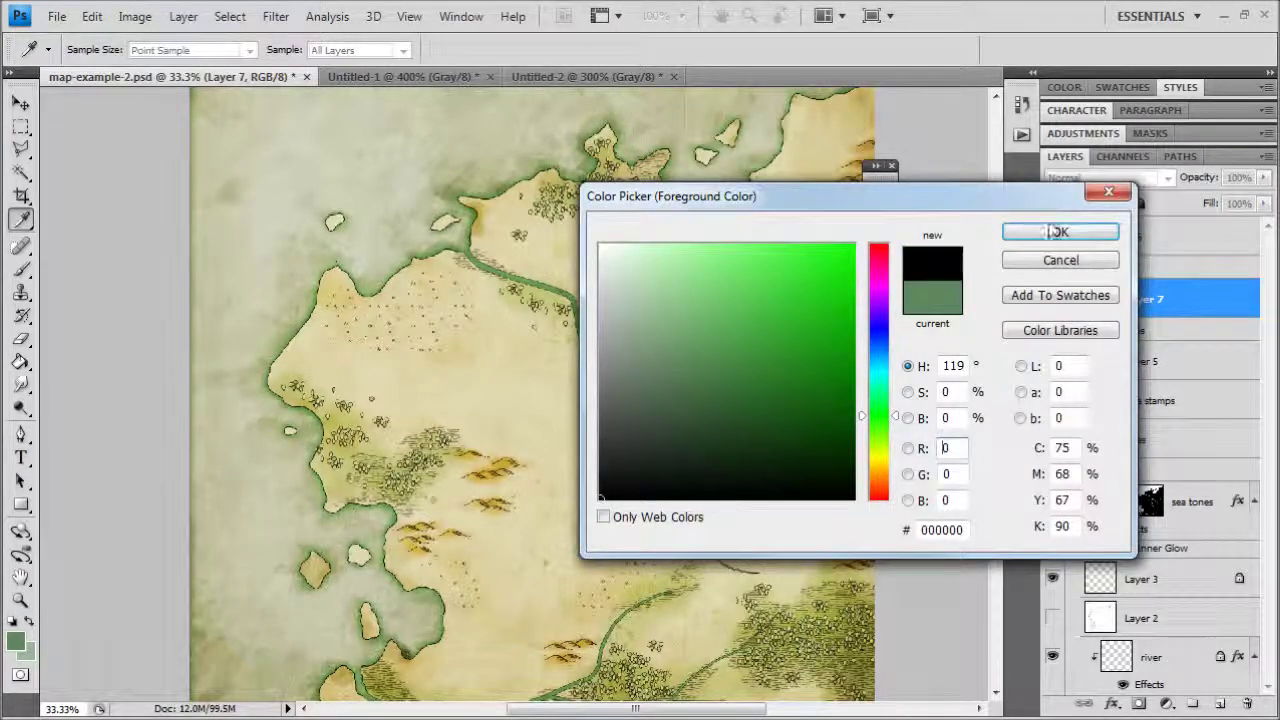
{"action": "left_click", "coordinate": [1060, 232]}
Step: Set the Type tool's font to Aniron
{"action": "left_click", "coordinate": [130, 48]}
{"action": "left_click", "coordinate": [211, 48]}
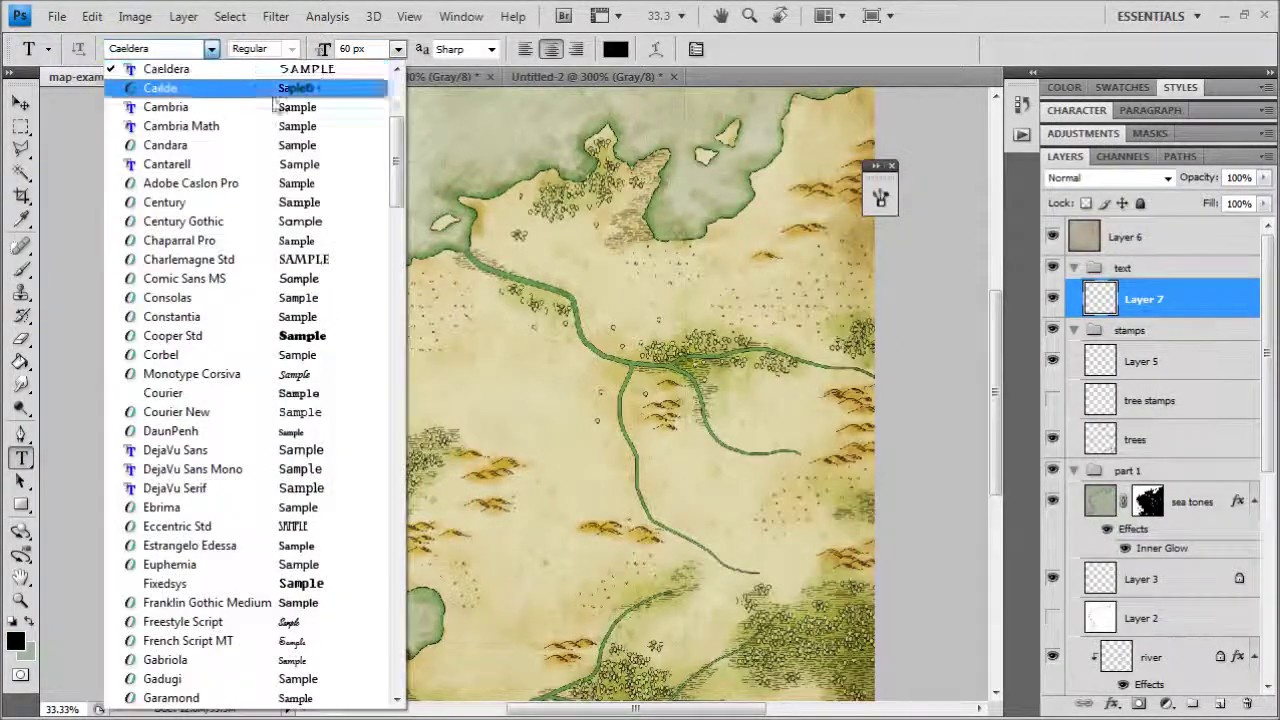
{"action": "left_click_drag", "start_coordinate": [393, 152], "coordinate": [398, 113]}
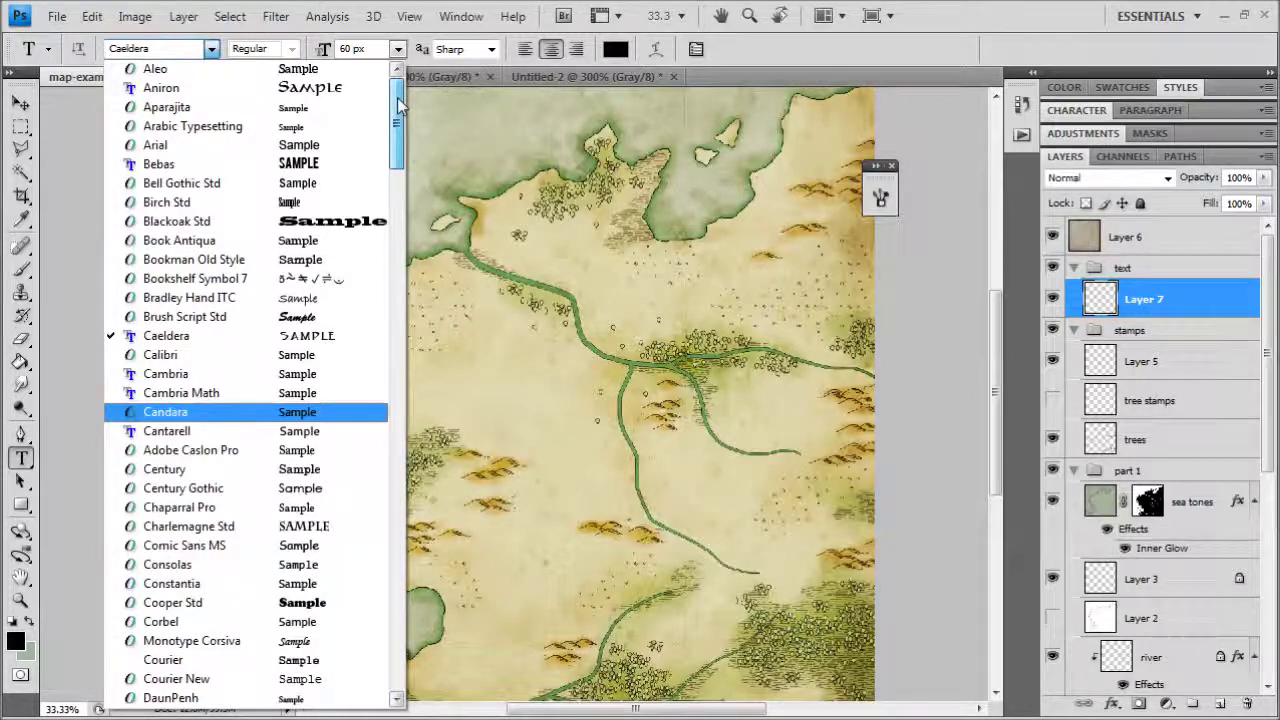
{"action": "left_click", "coordinate": [205, 90]}
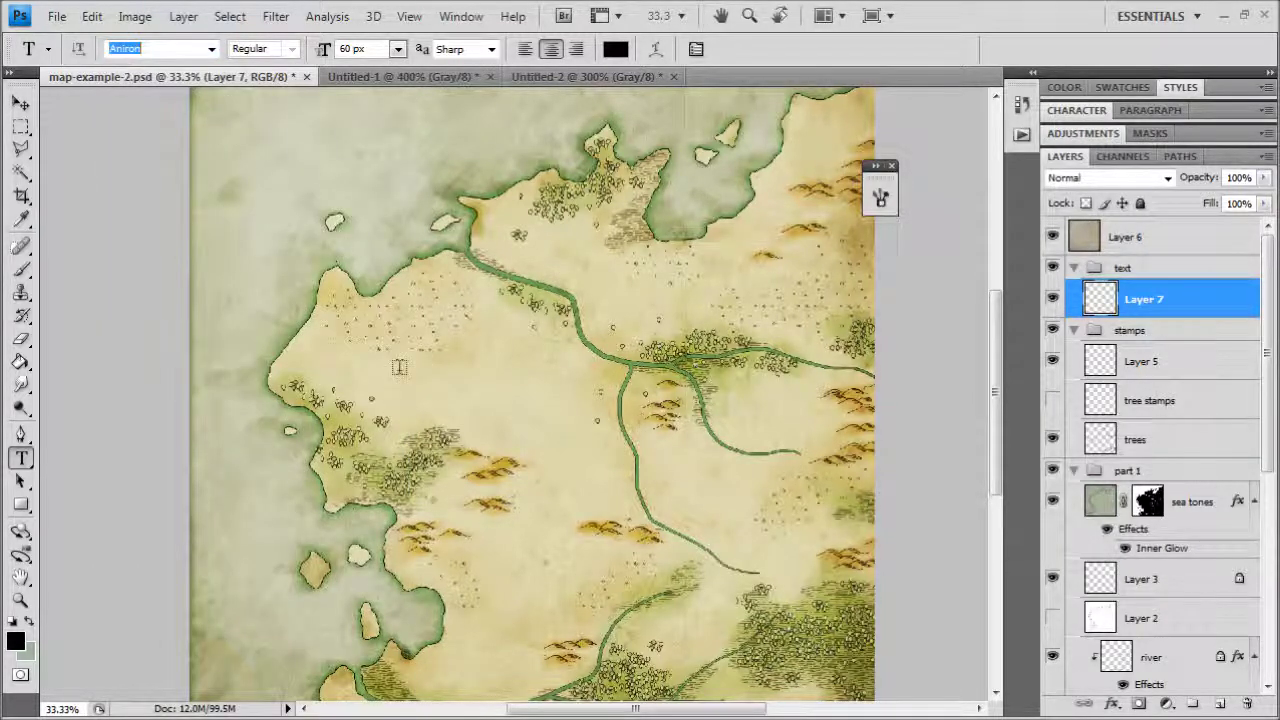
Step: Add the text label "Compton" on the open land in the west of the map and commit it
{"action": "left_click", "coordinate": [399, 367]}
{"action": "key", "text": "ctrl+plus"}
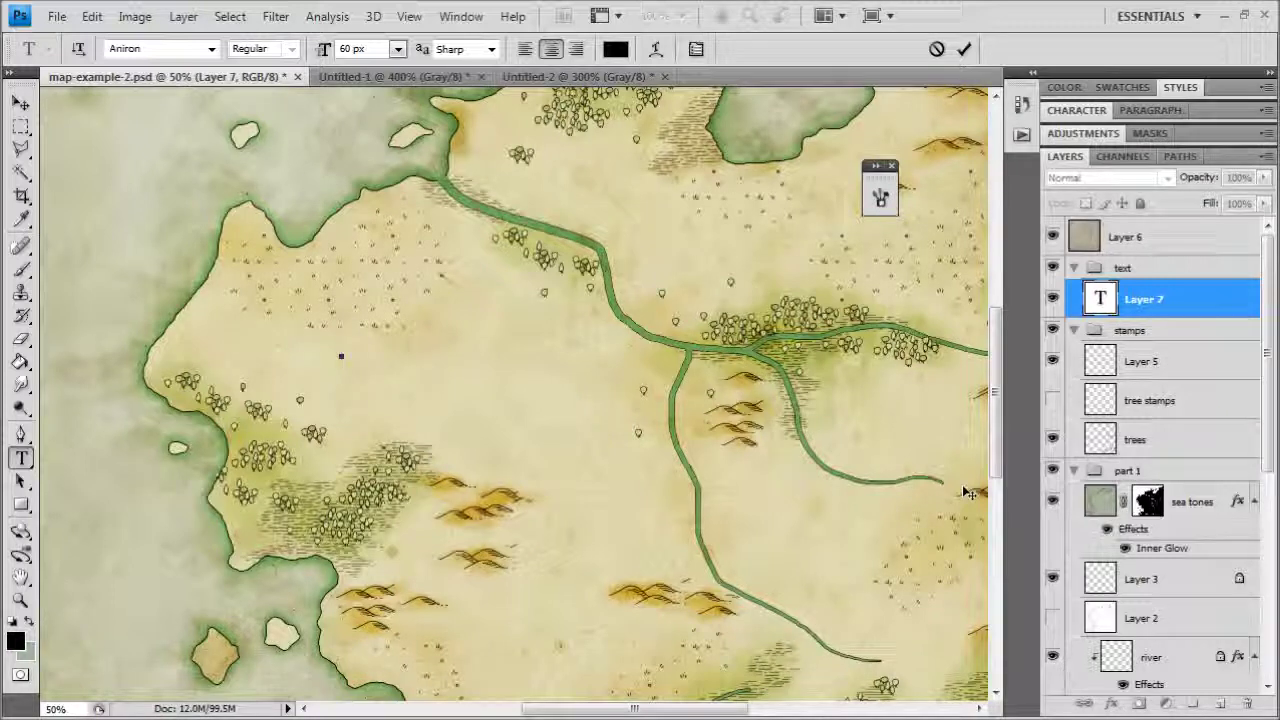
{"action": "type", "text": "Compton"}
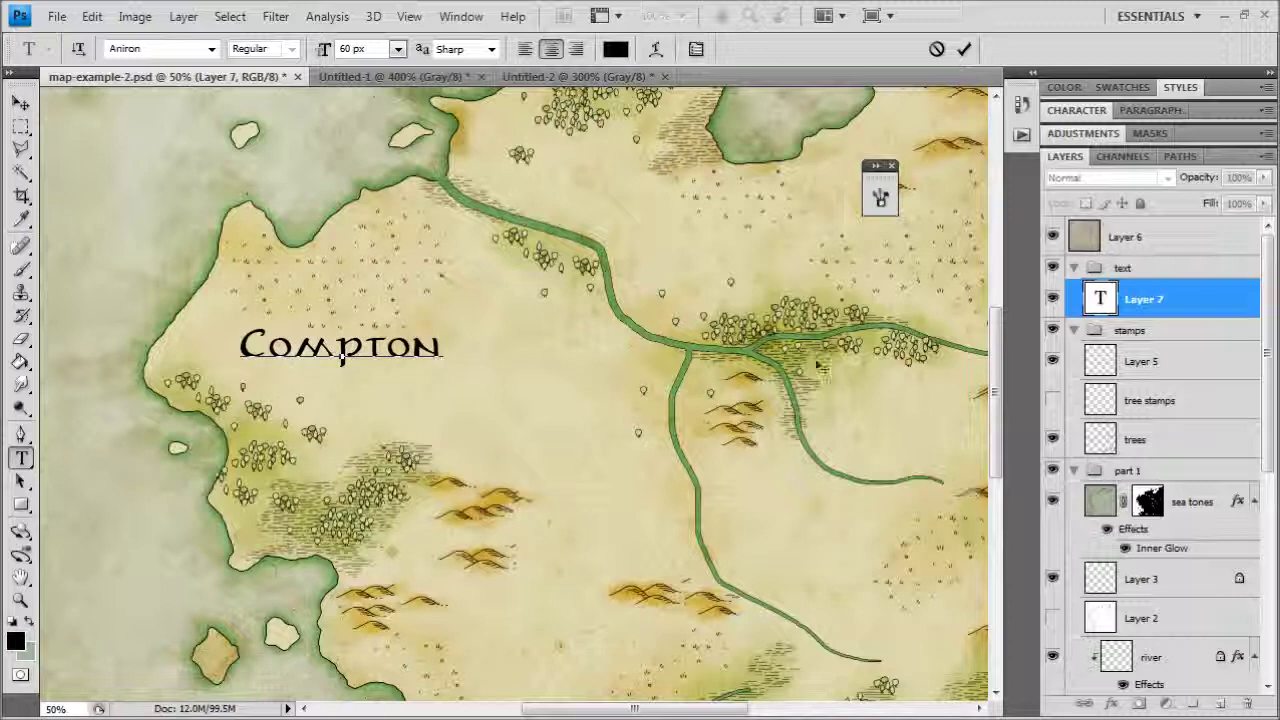
{"action": "left_click", "coordinate": [20, 103]}
{"action": "left_click", "coordinate": [21, 457]}
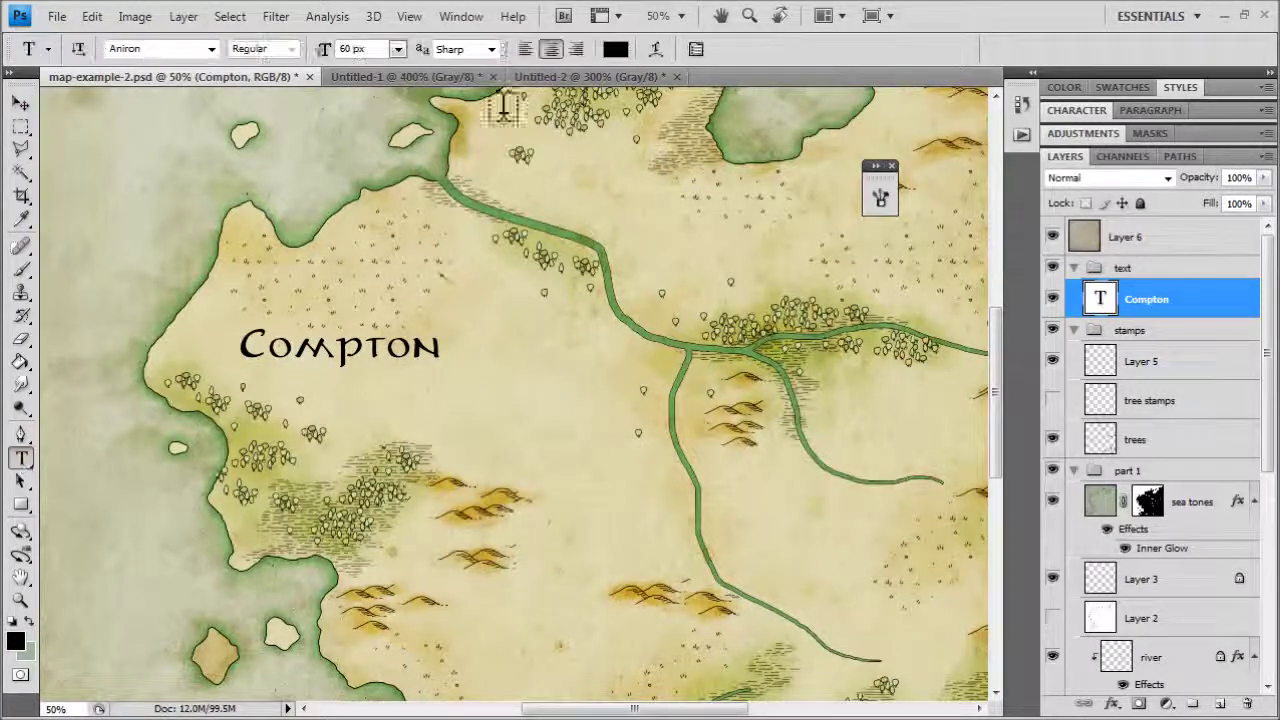
Step: Try the Arc and Arch warp styles on the Compton text and settle on a horizontal Arc
{"action": "left_click", "coordinate": [653, 50]}
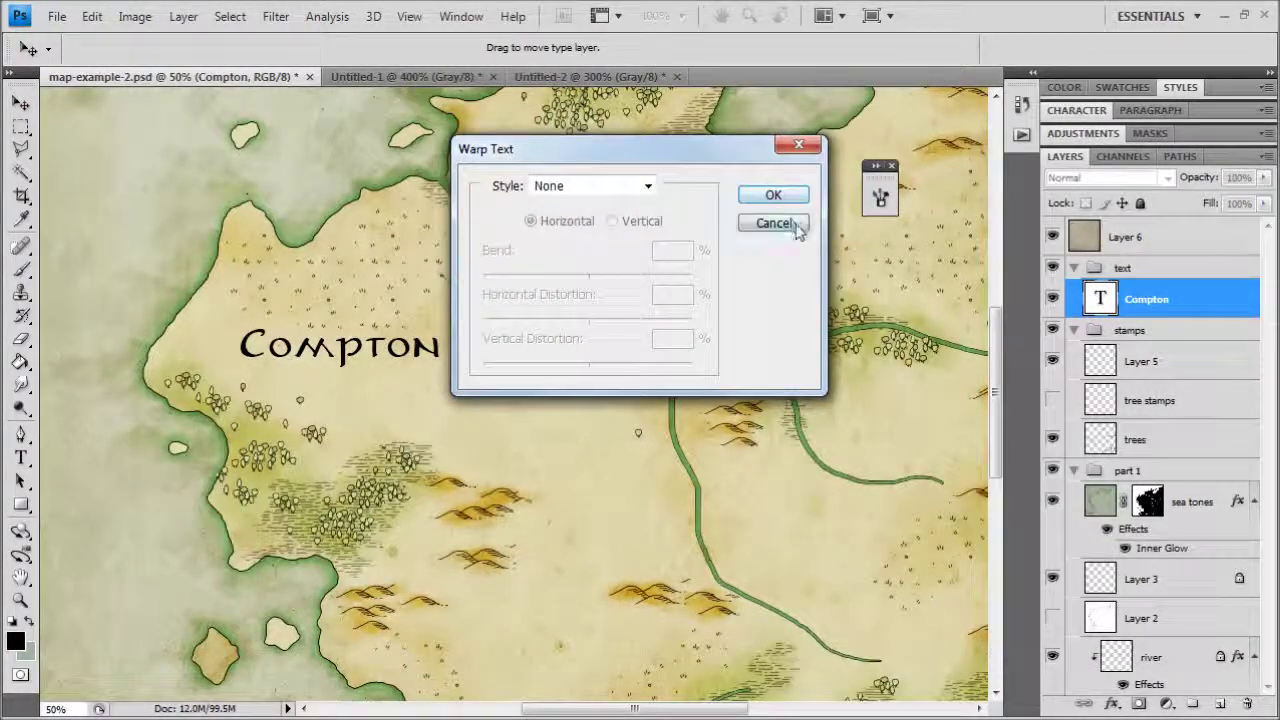
{"action": "left_click", "coordinate": [773, 223]}
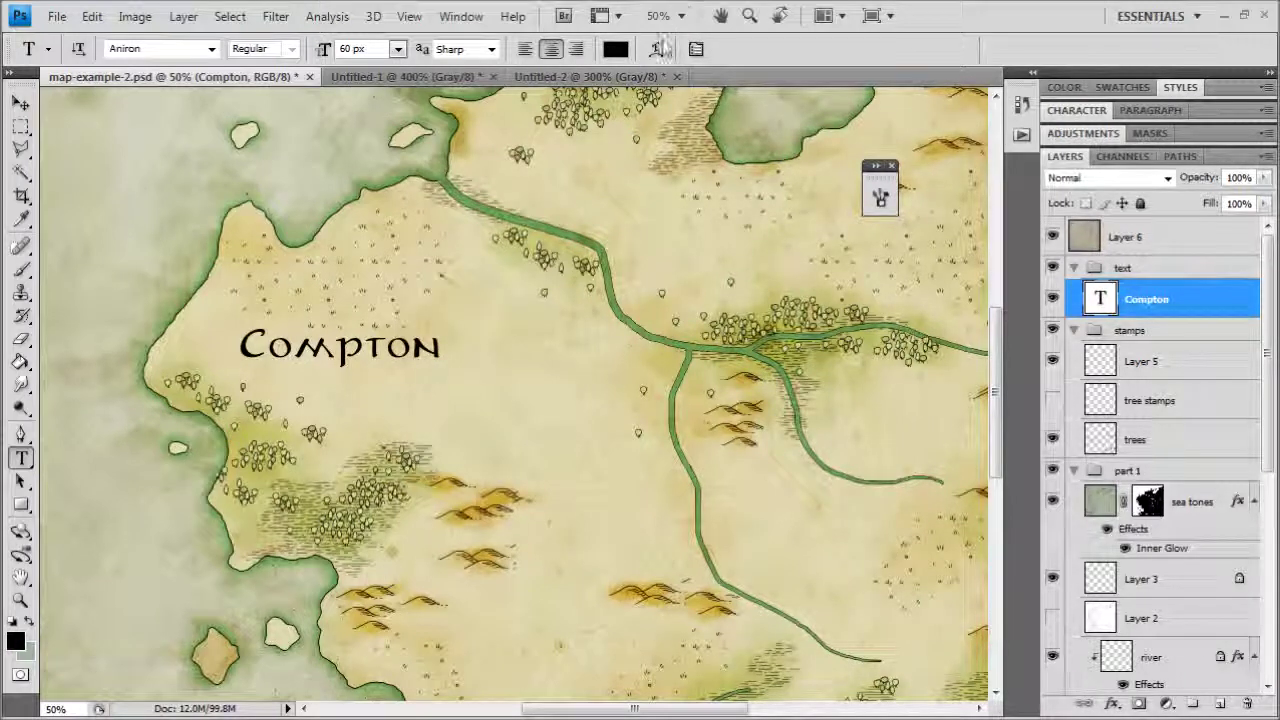
{"action": "left_click", "coordinate": [657, 49]}
{"action": "left_click", "coordinate": [643, 187]}
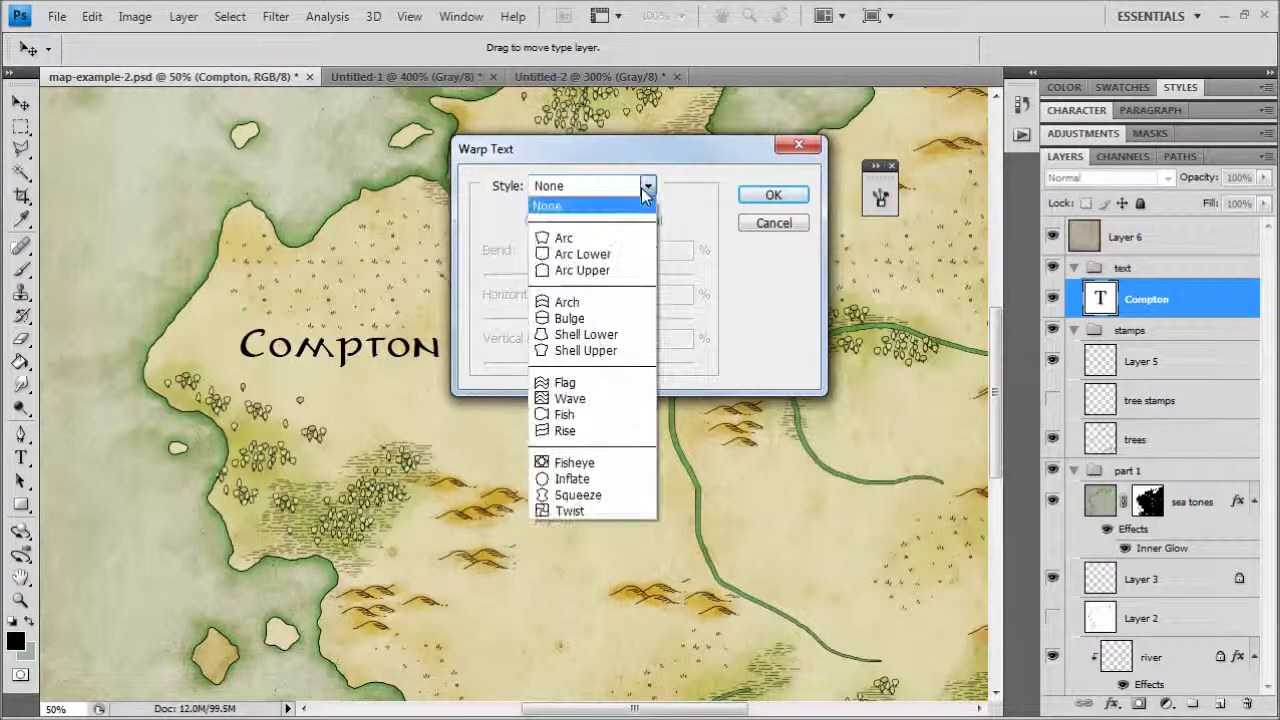
{"action": "left_click", "coordinate": [575, 234]}
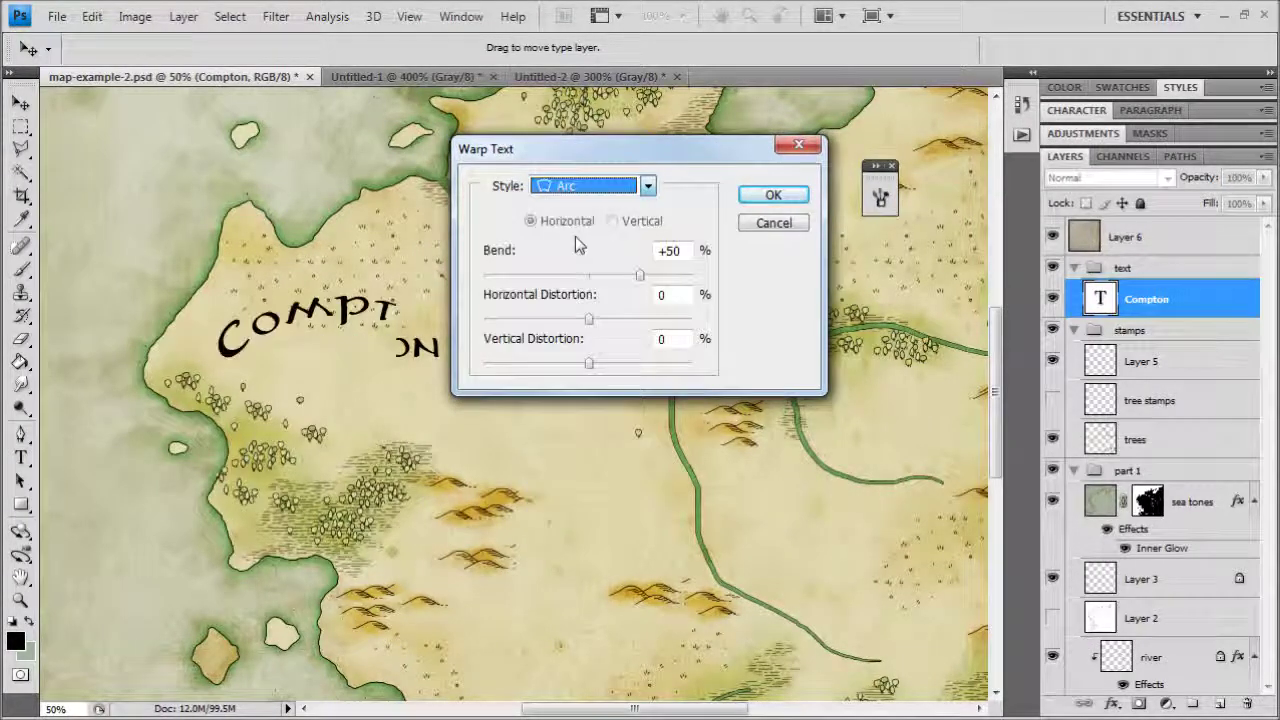
{"action": "left_click", "coordinate": [643, 190]}
{"action": "left_click", "coordinate": [622, 310]}
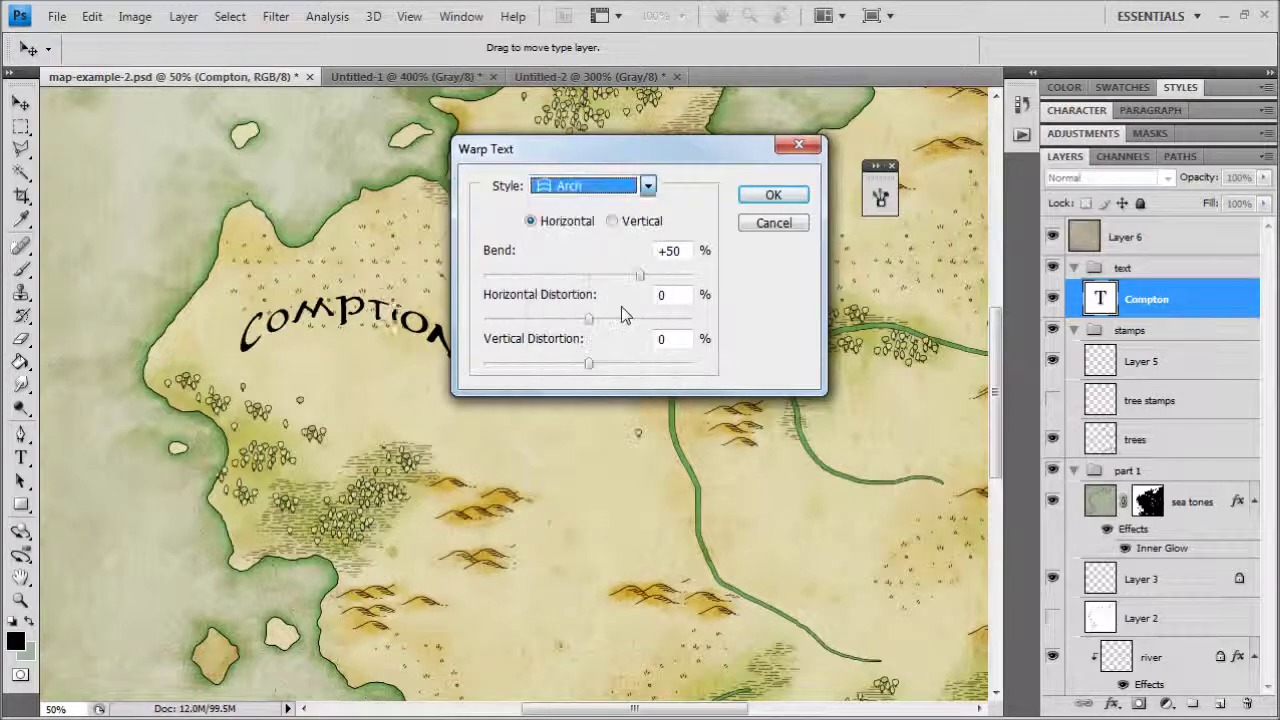
{"action": "left_click", "coordinate": [648, 186]}
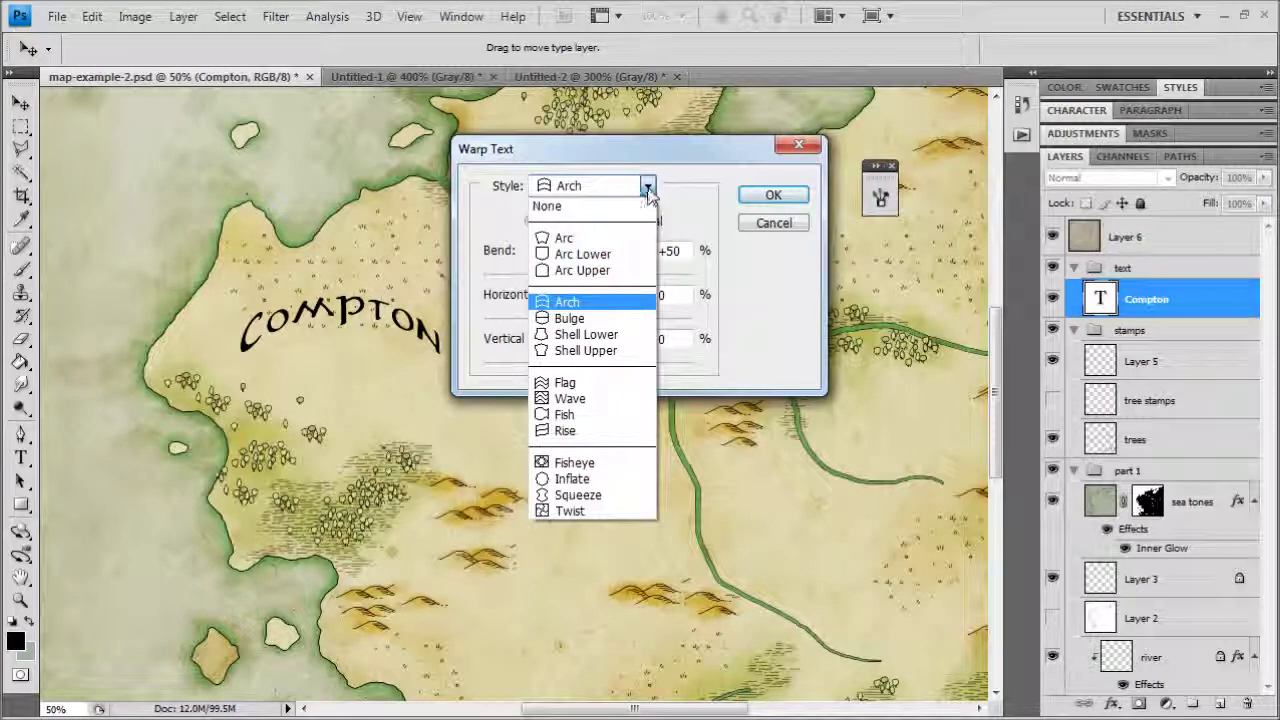
{"action": "left_click", "coordinate": [590, 238]}
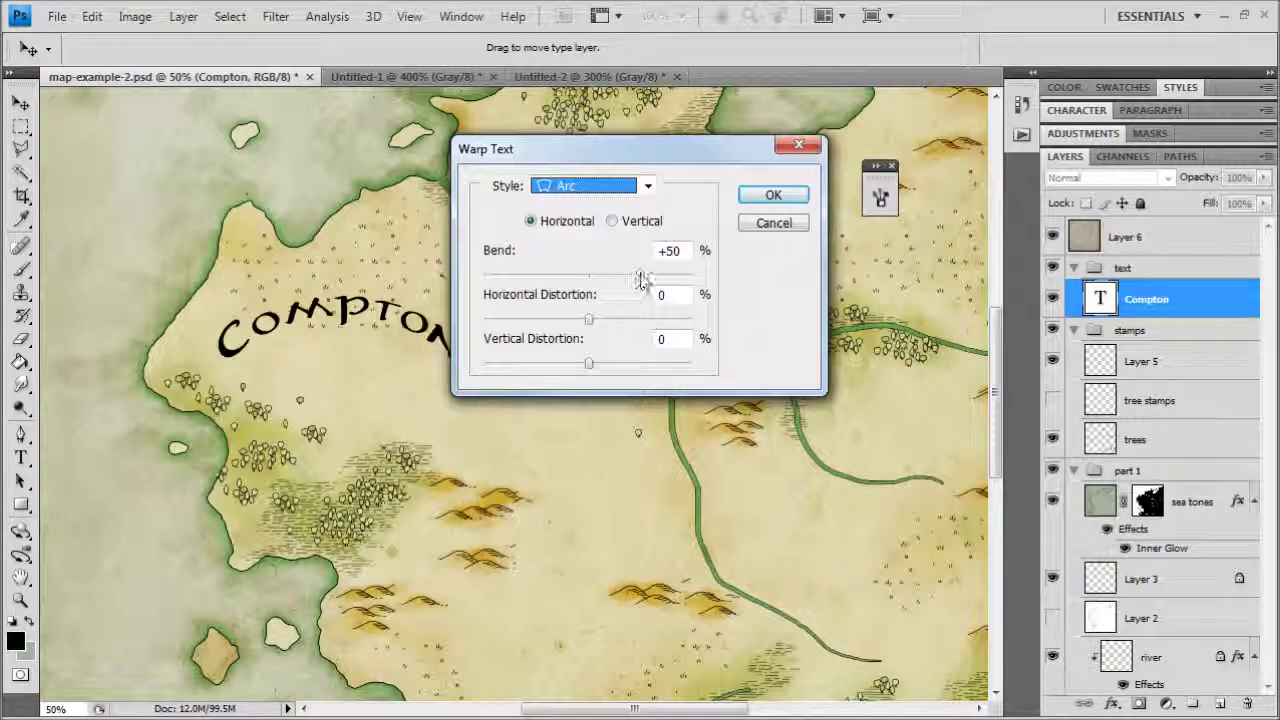
Step: Set the Arc warp's bend to -29% and vertical distortion to -1%, and apply it to the Compton text
{"action": "left_click_drag", "start_coordinate": [640, 280], "coordinate": [629, 278]}
{"action": "left_click_drag", "start_coordinate": [680, 149], "coordinate": [836, 112]}
{"action": "left_click_drag", "start_coordinate": [786, 240], "coordinate": [715, 239]}
{"action": "left_click_drag", "start_coordinate": [745, 282], "coordinate": [745, 335]}
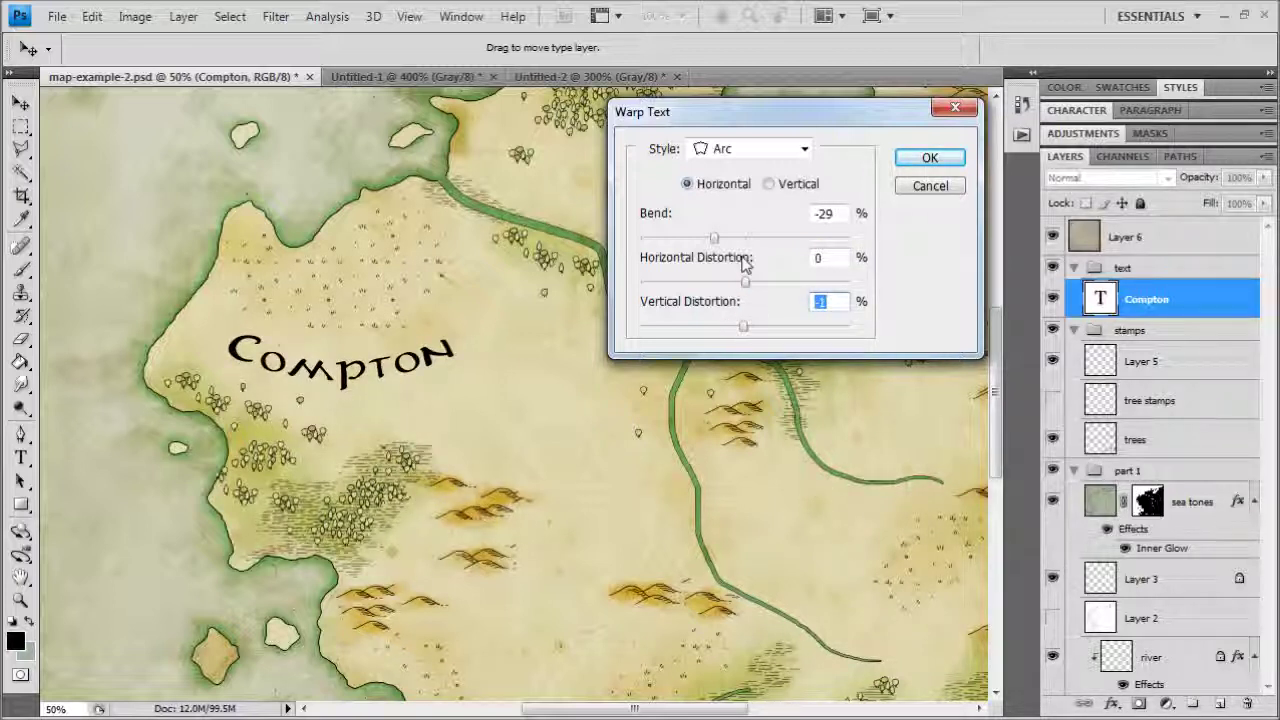
{"action": "left_click", "coordinate": [927, 159]}
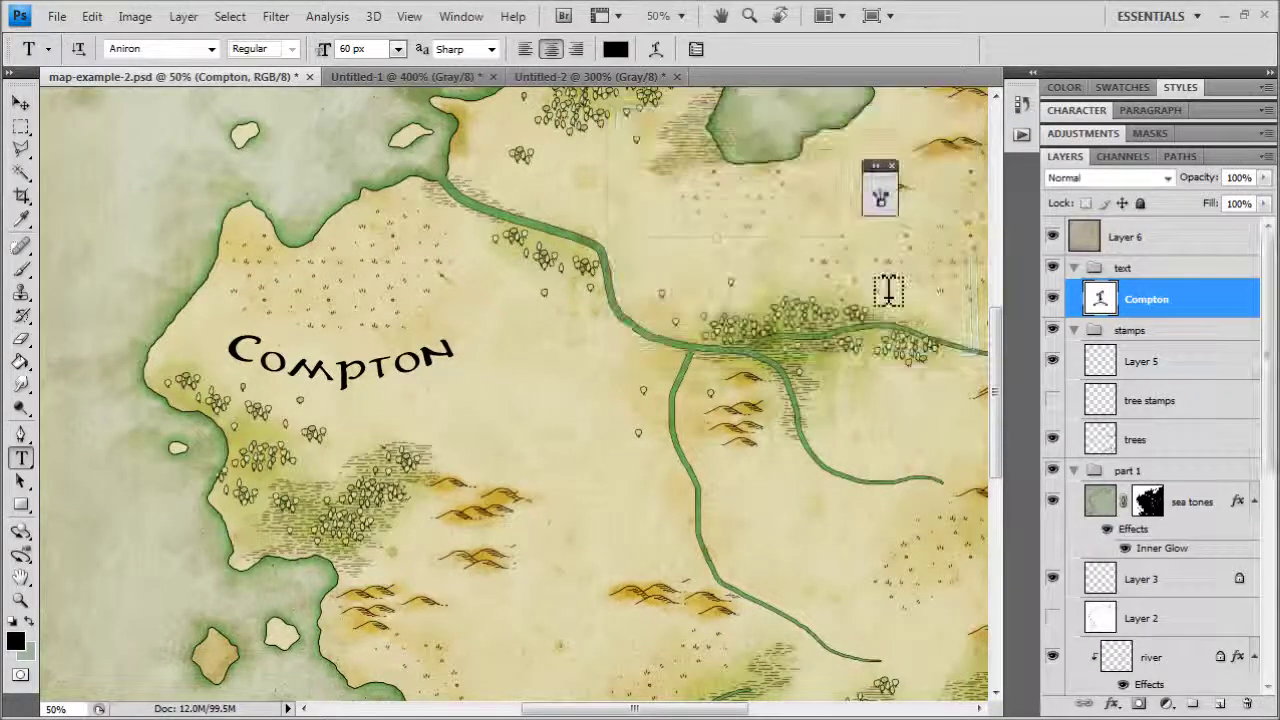
Step: Rasterize the Compton text layer and move the label to the land between the two southern river branches
{"action": "right_click", "coordinate": [1130, 311]}
{"action": "left_click", "coordinate": [977, 360]}
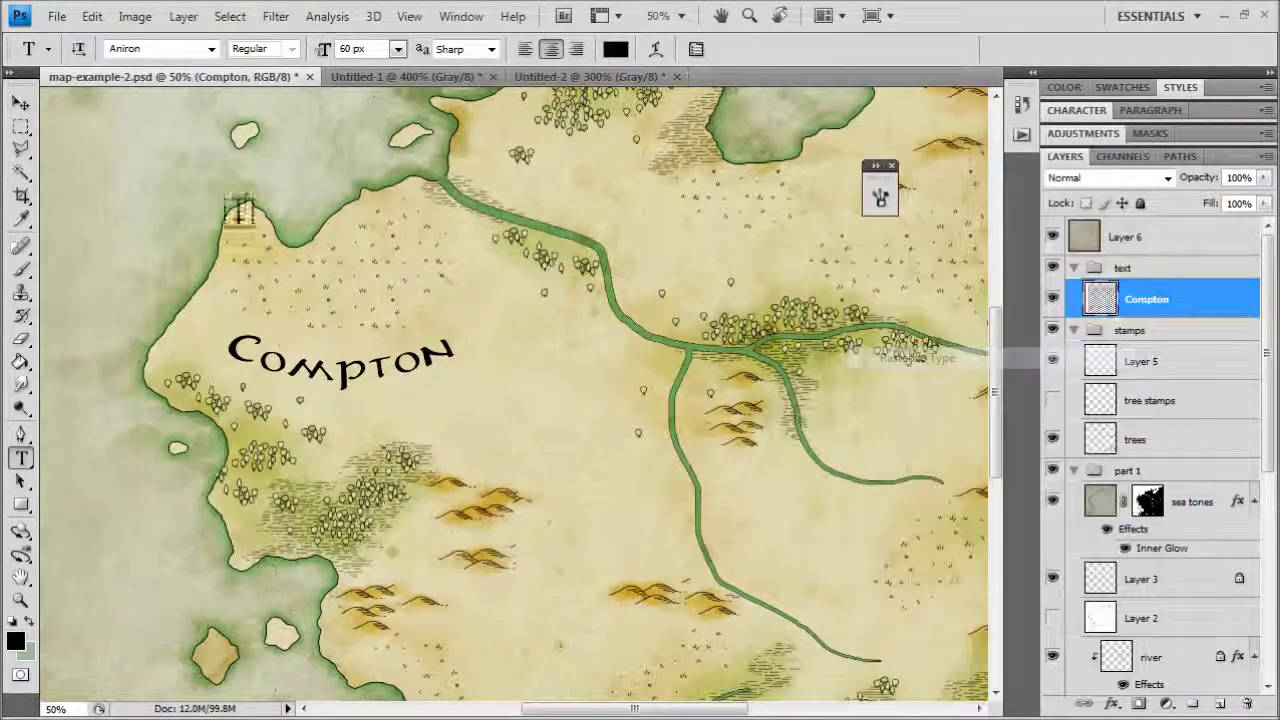
{"action": "left_click", "coordinate": [20, 104]}
{"action": "left_click_drag", "start_coordinate": [576, 462], "coordinate": [311, 300]}
{"action": "left_click_drag", "start_coordinate": [81, 211], "coordinate": [600, 442]}
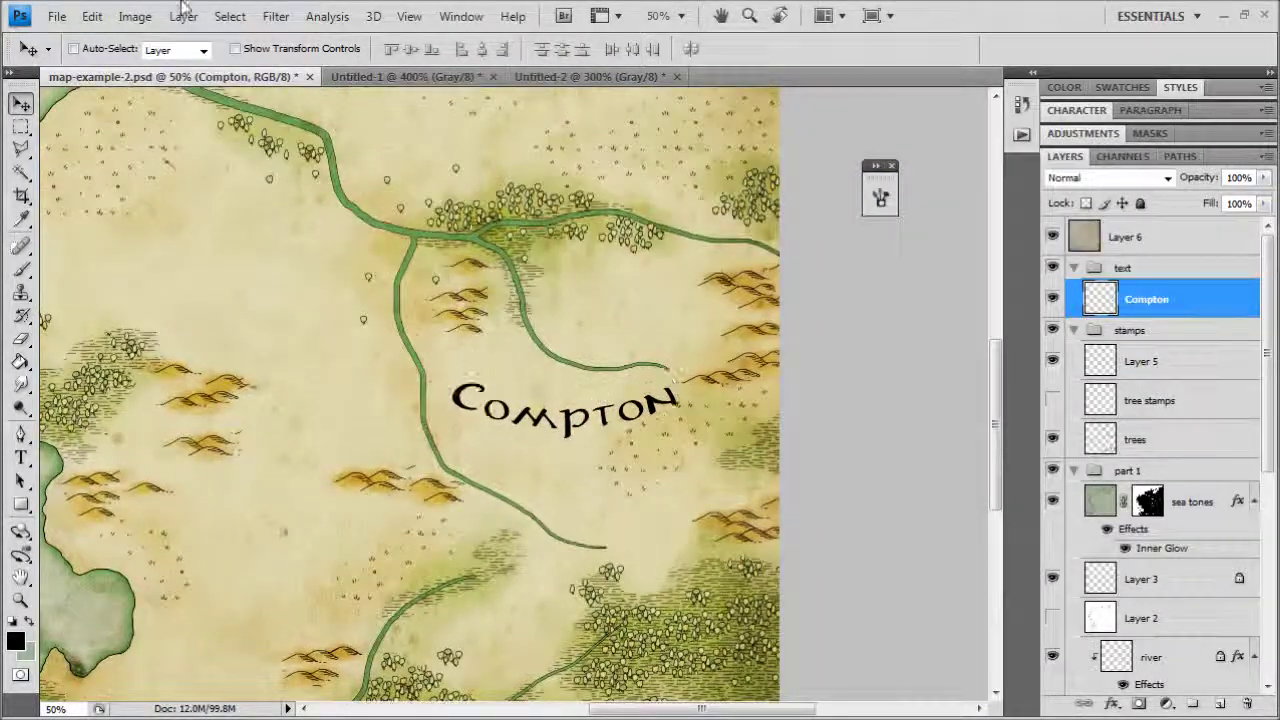
Step: Rotate the Compton label clockwise by about 21.8° to follow the rivers and fine-tune its position between them
{"action": "left_click", "coordinate": [90, 17]}
{"action": "mouse_move", "coordinate": [214, 389]}
{"action": "left_click", "coordinate": [466, 280]}
{"action": "left_click_drag", "start_coordinate": [557, 375], "coordinate": [574, 372]}
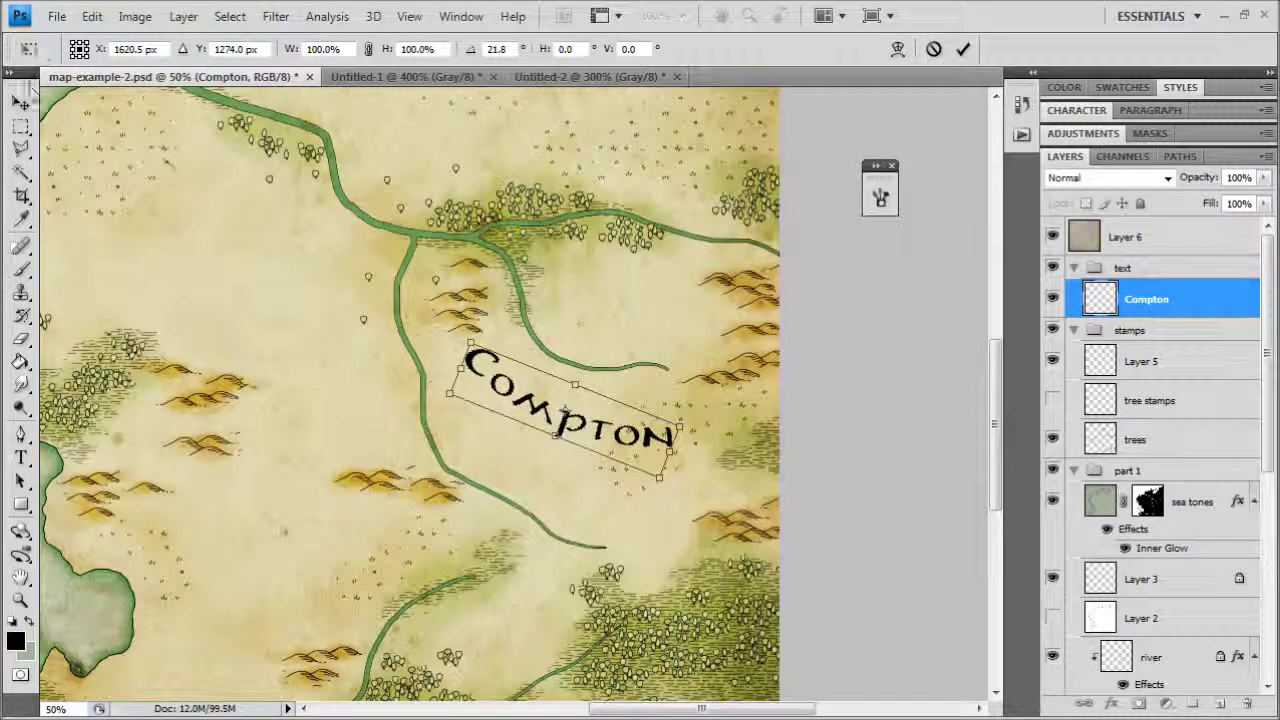
{"action": "left_click", "coordinate": [20, 103]}
{"action": "key", "text": "Return"}
{"action": "left_click_drag", "start_coordinate": [471, 328], "coordinate": [517, 325]}
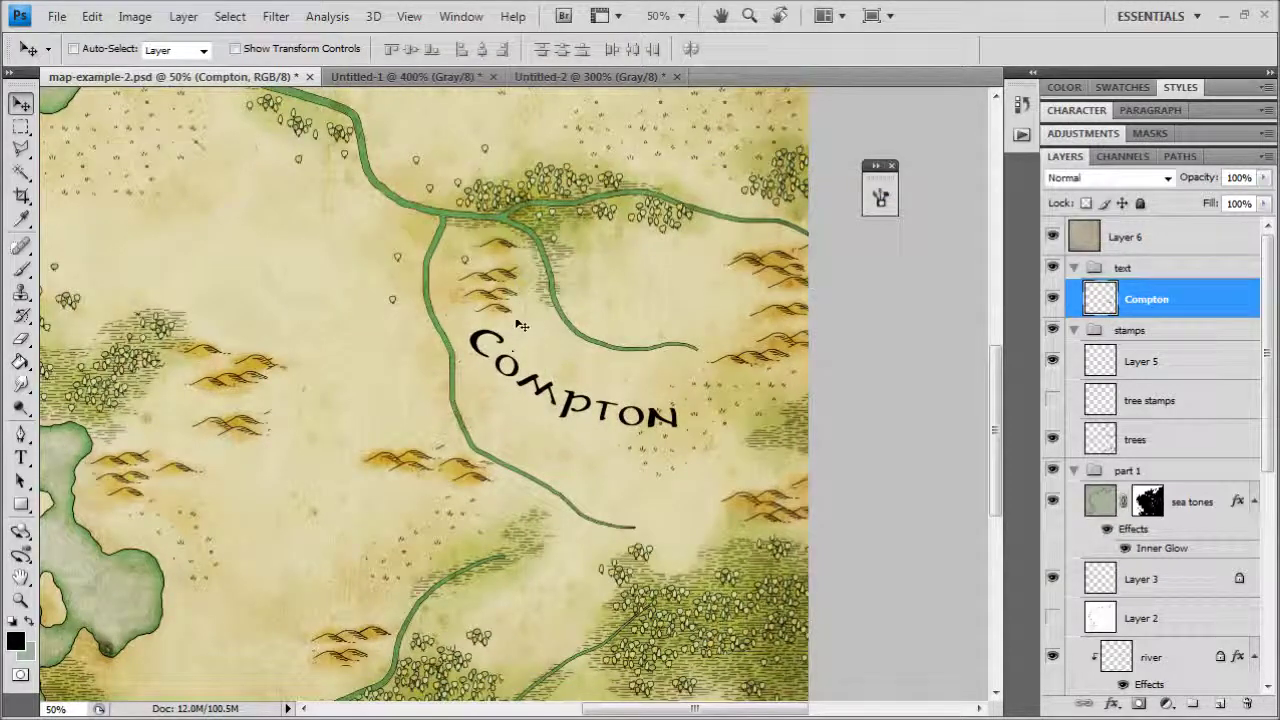
{"action": "left_click_drag", "start_coordinate": [451, 266], "coordinate": [493, 291]}
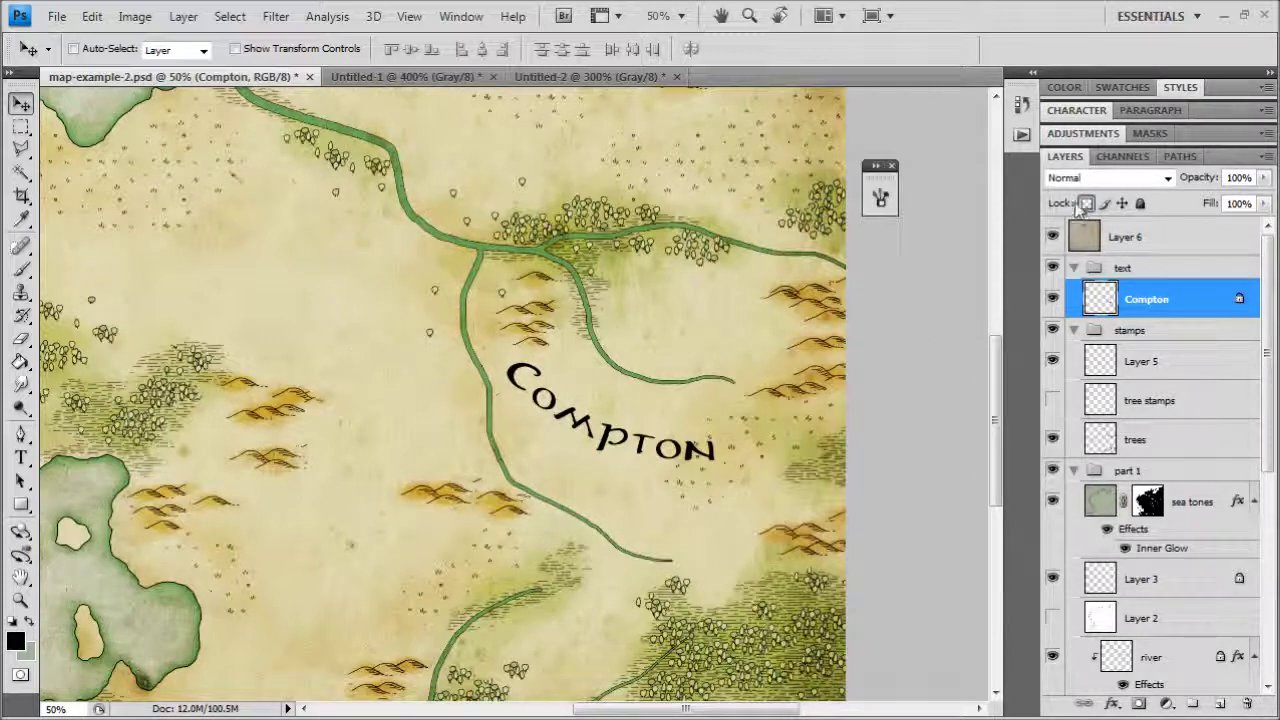
Step: With the Compton layer's transparent pixels locked, recolour the lettering white by covering it with a white rectangle
{"action": "left_click", "coordinate": [22, 505]}
{"action": "left_click", "coordinate": [29, 622]}
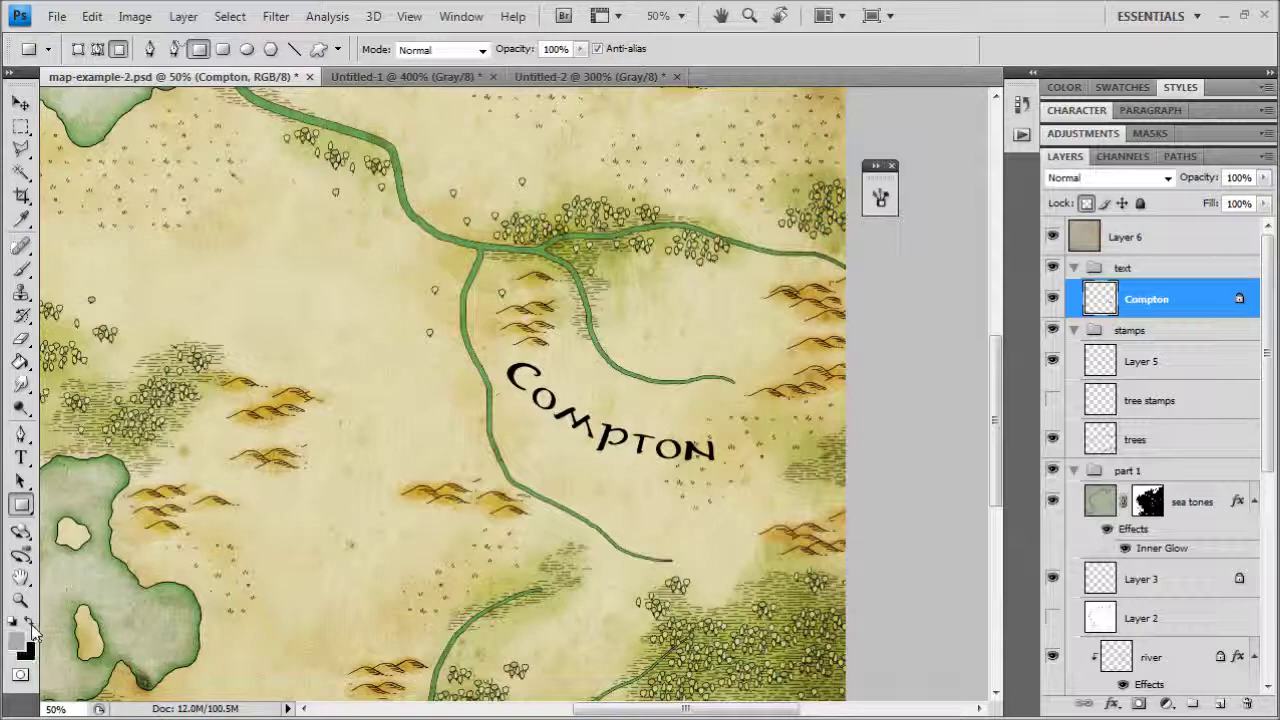
{"action": "left_click", "coordinate": [17, 641]}
{"action": "left_click_drag", "start_coordinate": [632, 320], "coordinate": [433, 136]}
{"action": "left_click", "coordinate": [1058, 232]}
{"action": "left_click_drag", "start_coordinate": [397, 266], "coordinate": [960, 671]}
Step: Add a black outside stroke to the Compton layer and set its blend mode to Multiply
{"action": "left_click", "coordinate": [1113, 704]}
{"action": "left_click", "coordinate": [1136, 690]}
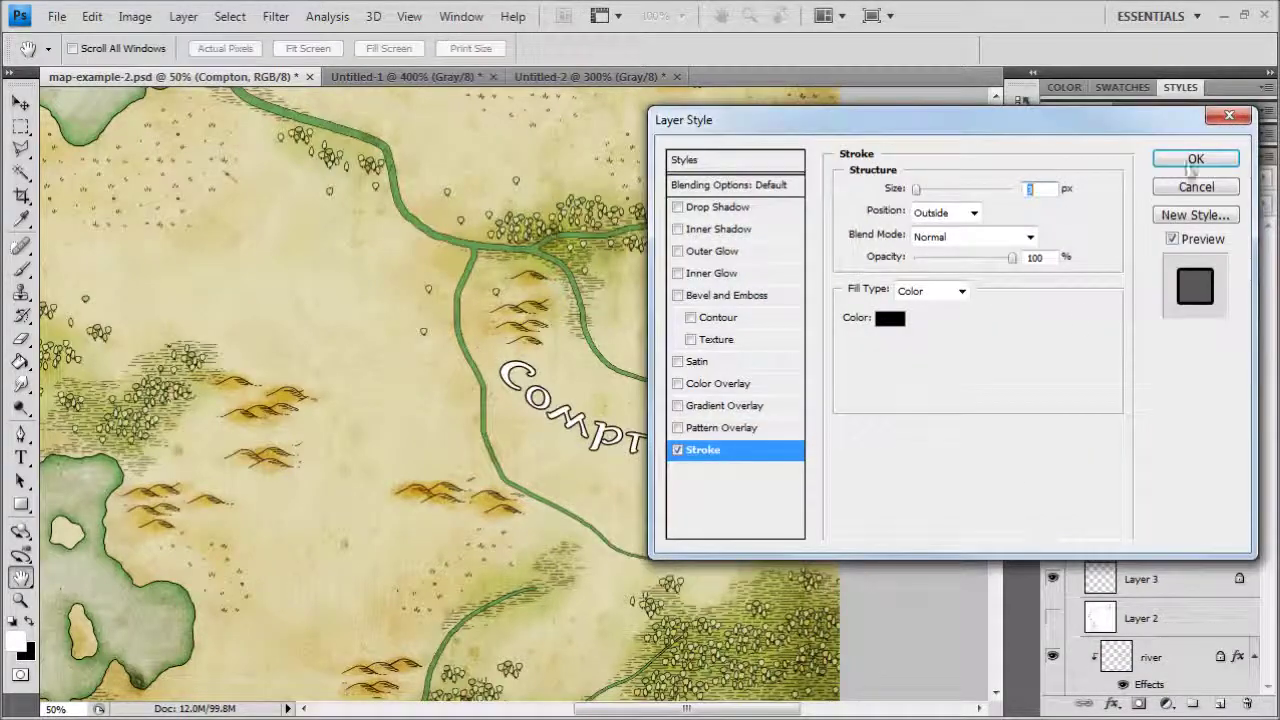
{"action": "left_click", "coordinate": [1196, 162]}
{"action": "left_click", "coordinate": [1120, 178]}
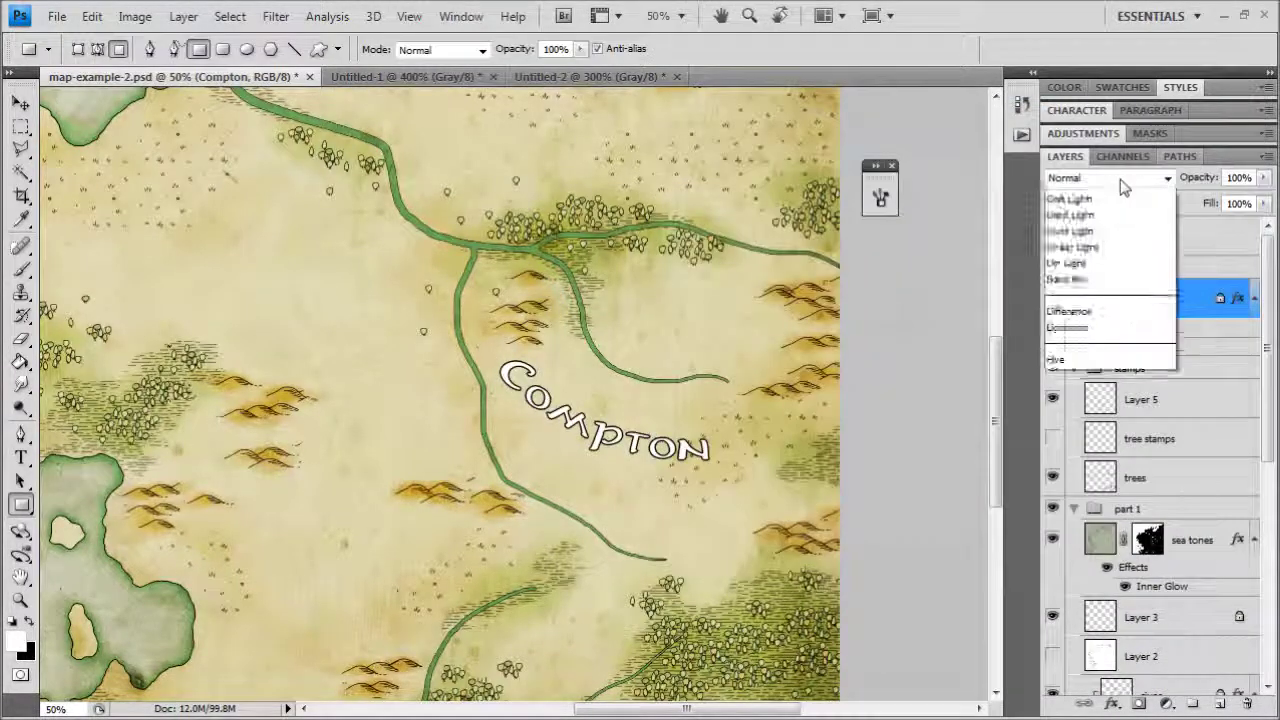
{"action": "left_click", "coordinate": [1066, 261]}
Step: Reduce the Compton layer's stroke size to 2 px
{"action": "left_click_drag", "start_coordinate": [506, 309], "coordinate": [473, 250]}
{"action": "scroll", "coordinate": [490, 262], "scroll_direction": "up", "scroll_amount": 4}
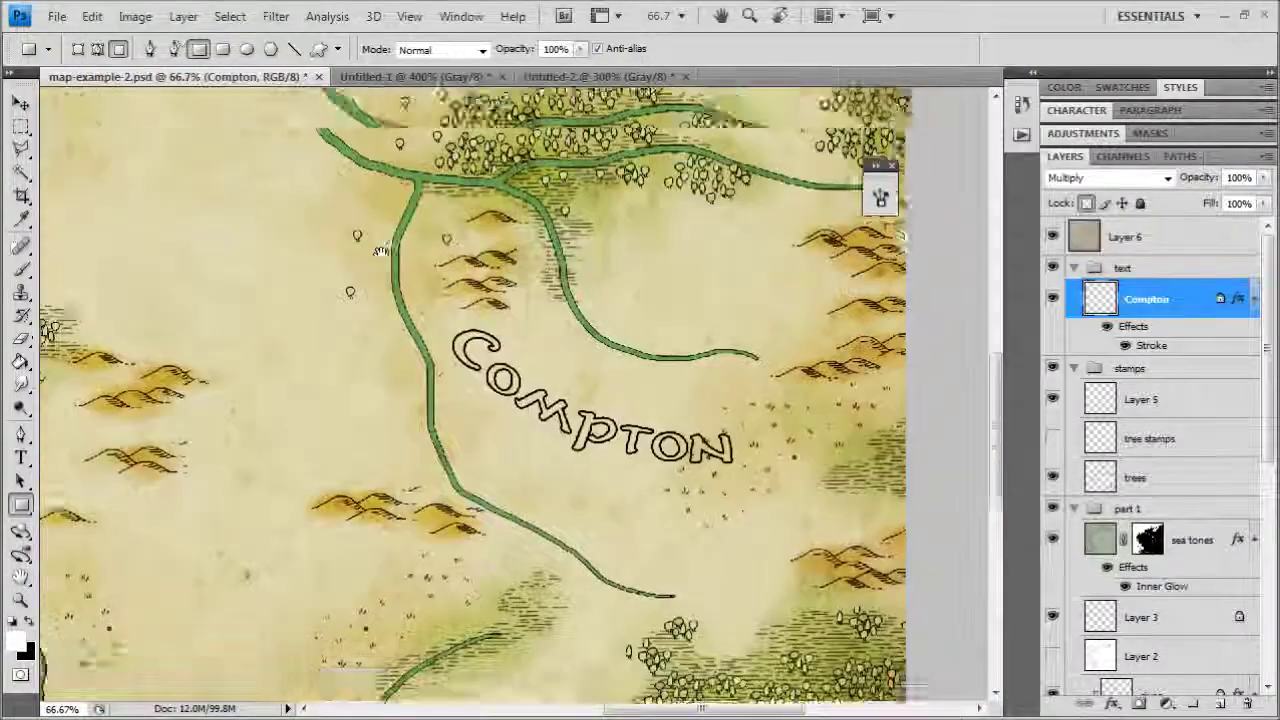
{"action": "scroll", "coordinate": [376, 274], "scroll_direction": "down", "scroll_amount": 2}
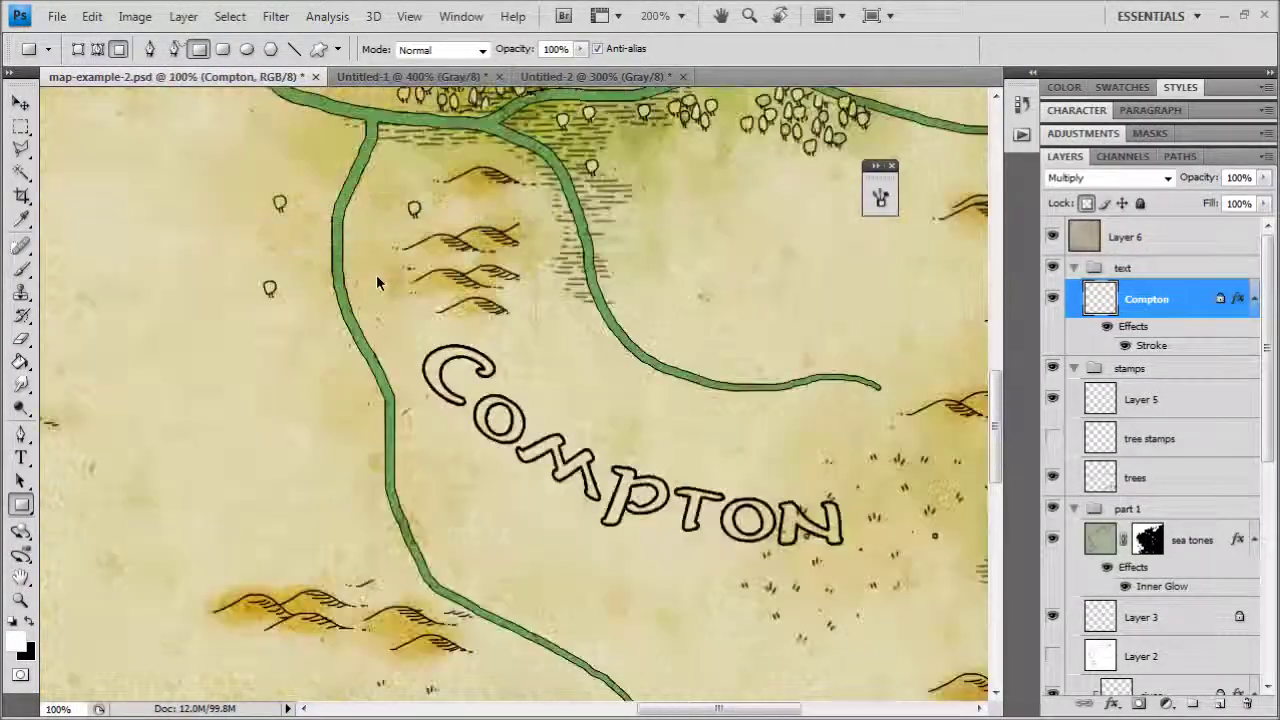
{"action": "scroll", "coordinate": [376, 274], "scroll_direction": "up", "scroll_amount": 1}
{"action": "double_click", "coordinate": [1151, 345]}
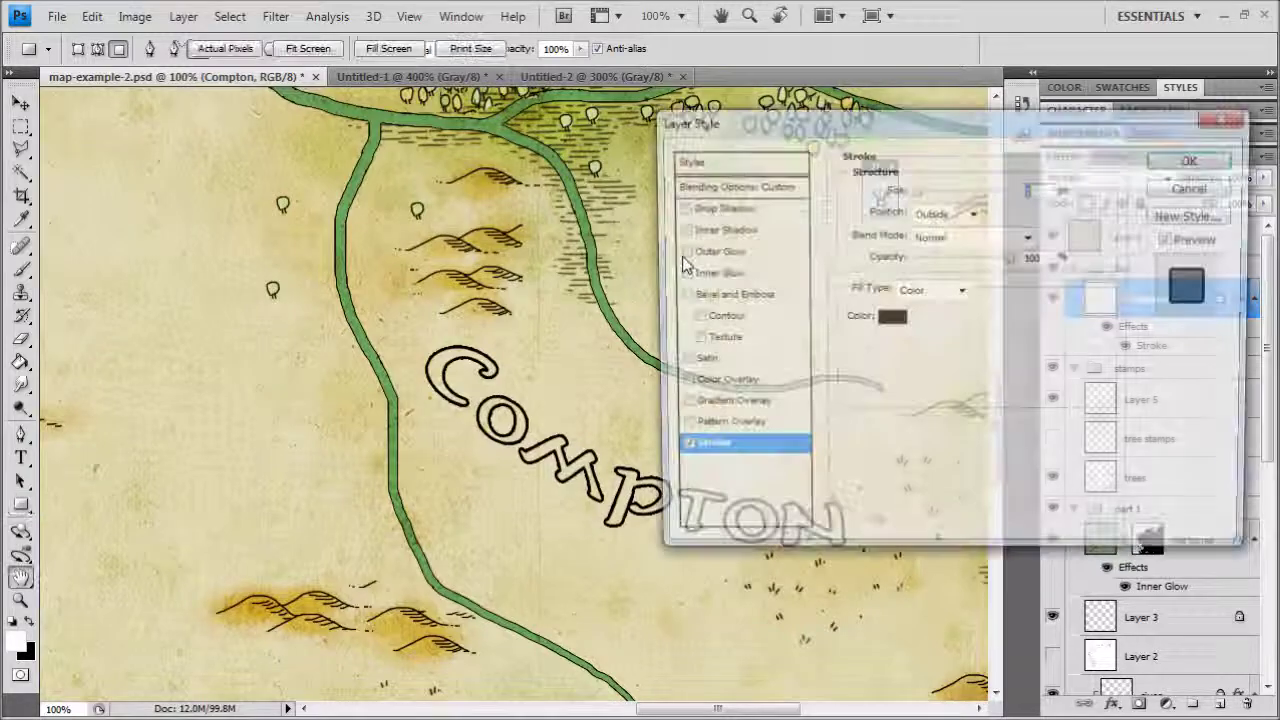
{"action": "double_click", "coordinate": [1030, 188]}
{"action": "type", "text": "1"}
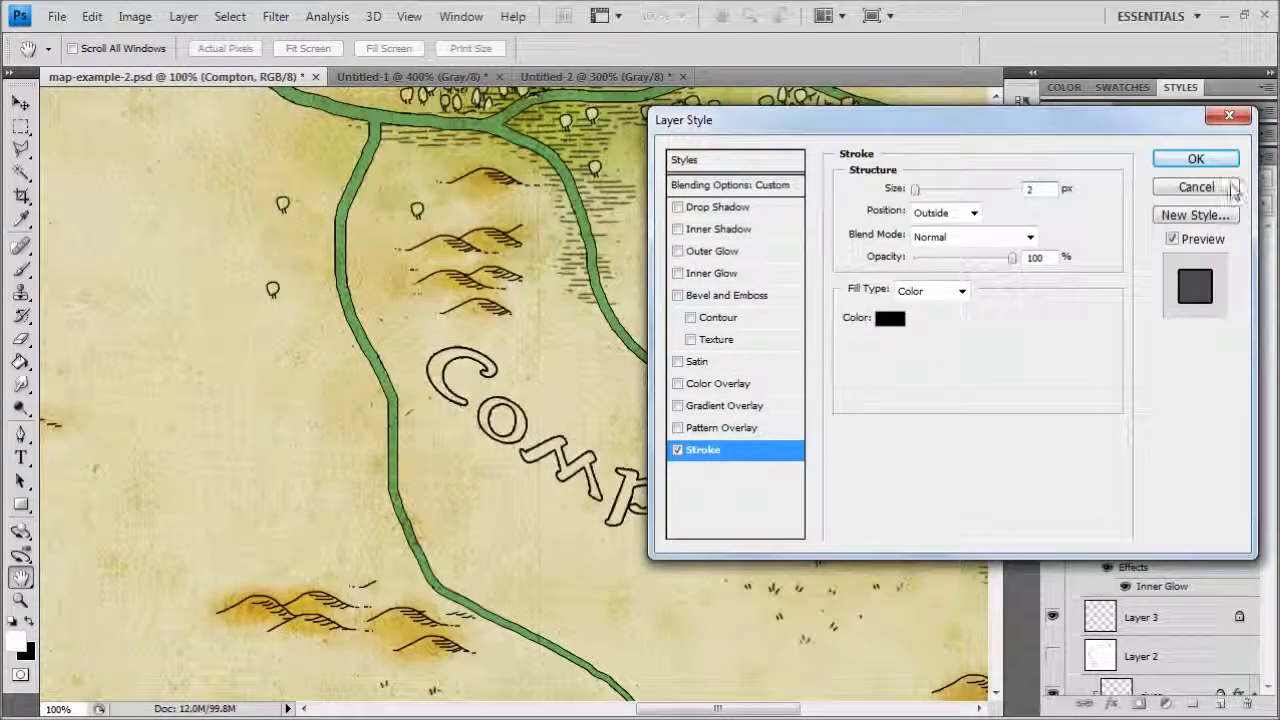
{"action": "left_click", "coordinate": [1213, 160]}
{"action": "scroll", "coordinate": [542, 338], "scroll_direction": "down", "scroll_amount": 2}
{"action": "scroll", "coordinate": [442, 332], "scroll_direction": "down", "scroll_amount": 1}
{"action": "scroll", "coordinate": [531, 274], "scroll_direction": "up", "scroll_amount": 1}
{"action": "scroll", "coordinate": [560, 290], "scroll_direction": "down", "scroll_amount": 1}
{"action": "scroll", "coordinate": [629, 320], "scroll_direction": "up", "scroll_amount": 1}
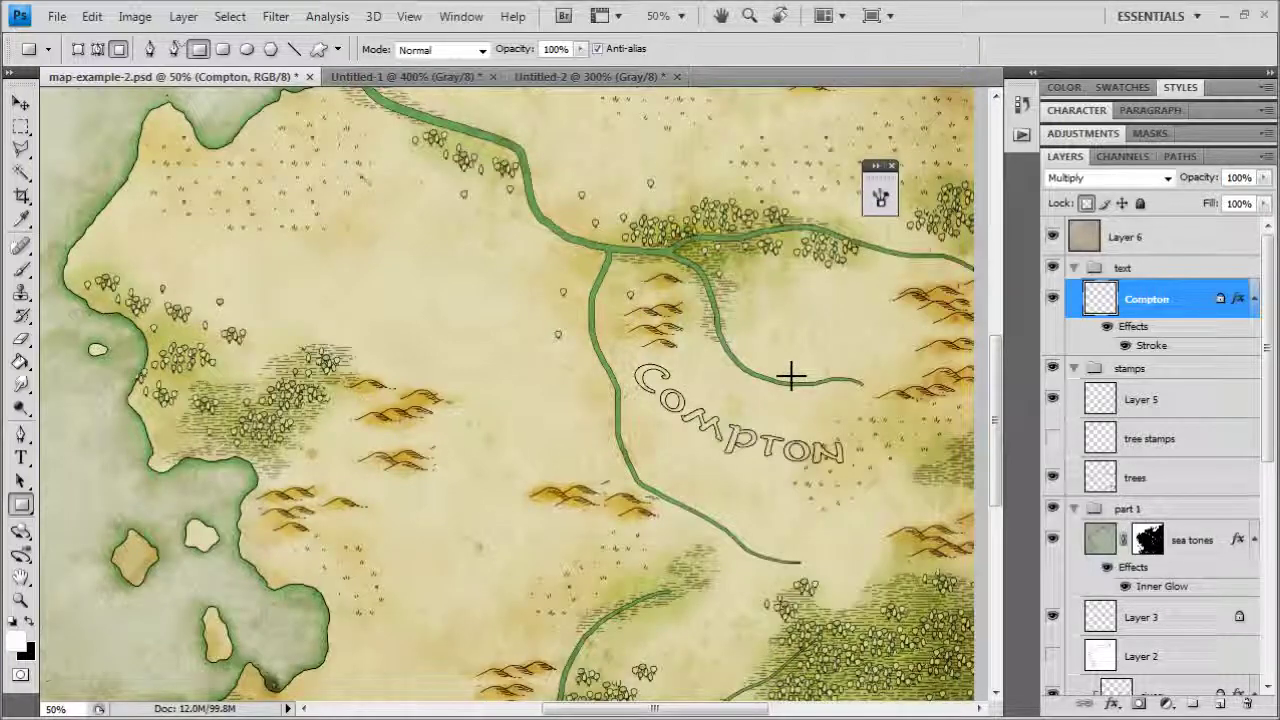
Step: Try a dark red fill on the Compton lettering and return the lettering to white
{"action": "left_click", "coordinate": [15, 643]}
{"action": "left_click_drag", "start_coordinate": [689, 314], "coordinate": [746, 359]}
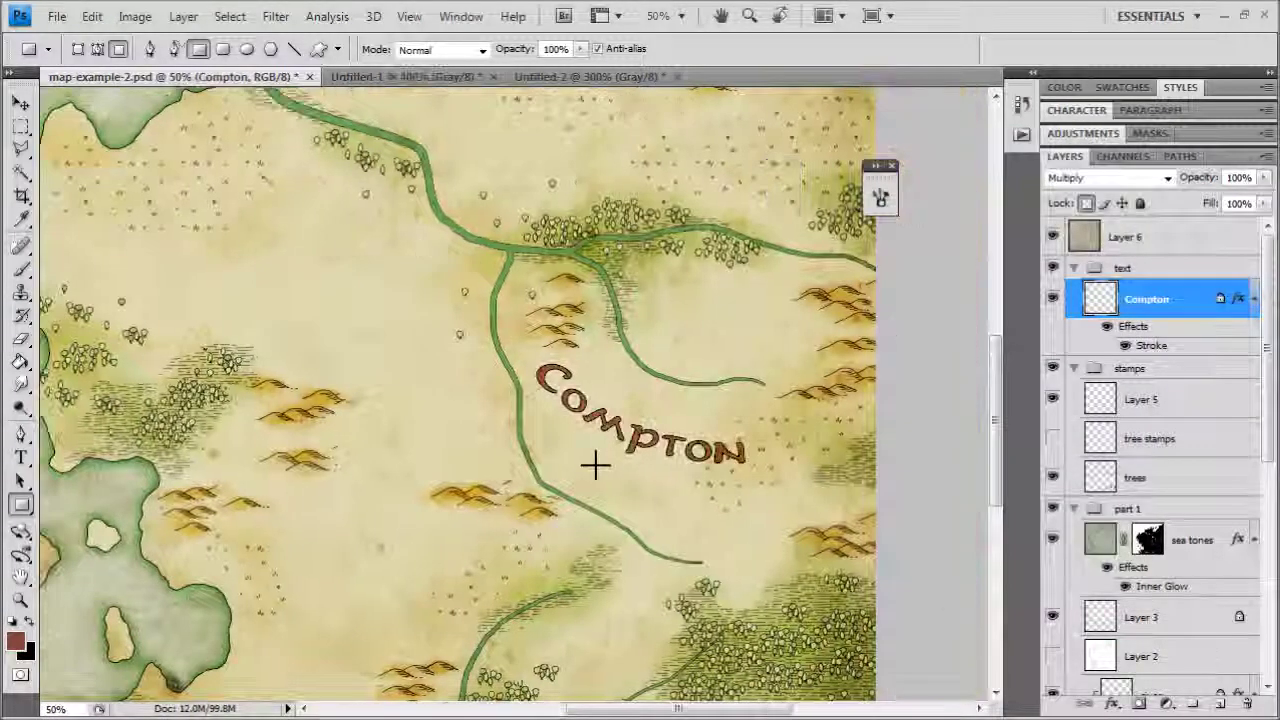
{"action": "left_click_drag", "start_coordinate": [541, 446], "coordinate": [432, 445]}
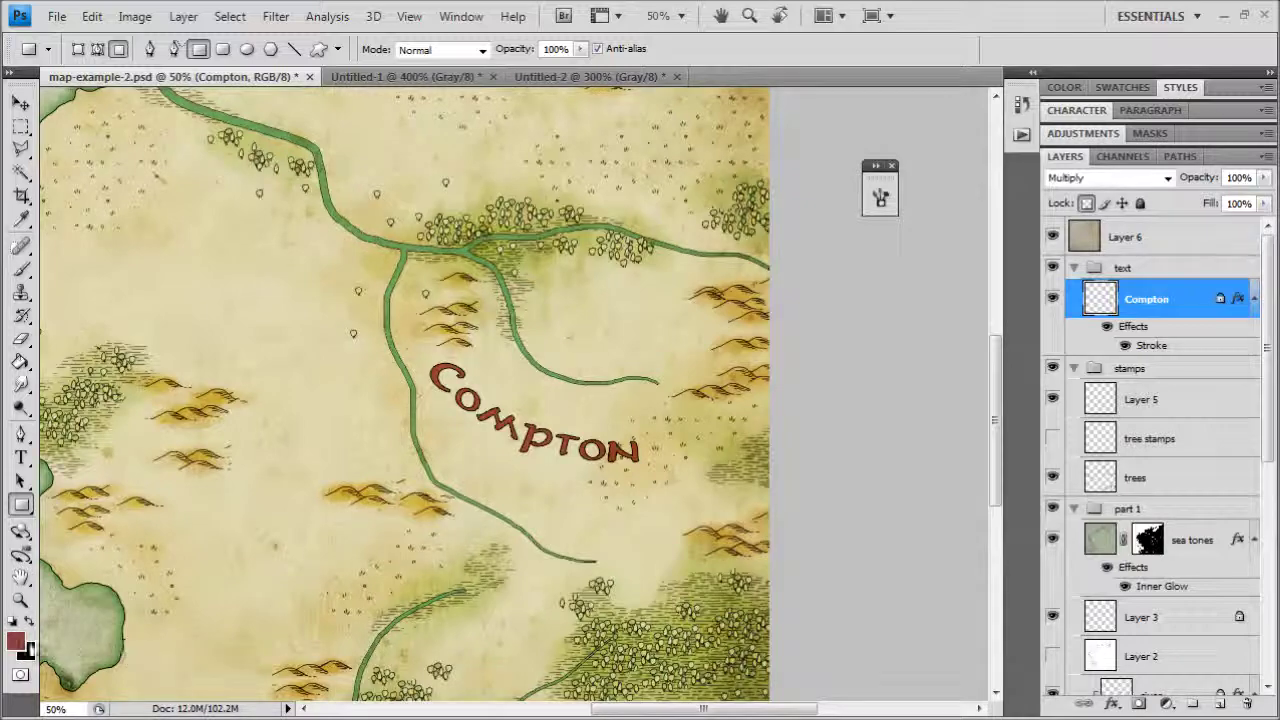
{"action": "left_click", "coordinate": [16, 642]}
{"action": "left_click", "coordinate": [1067, 235]}
{"action": "key", "text": "alt+BackSpace"}
Step: Examine the outlined Compton lettering up close, from the final N back to the initial C
{"action": "left_click_drag", "start_coordinate": [393, 349], "coordinate": [269, 238]}
{"action": "key", "text": "ctrl+plus"}
{"action": "key", "text": "ctrl+plus"}
{"action": "key", "text": "ctrl+plus"}
{"action": "left_click_drag", "start_coordinate": [459, 199], "coordinate": [490, 406]}
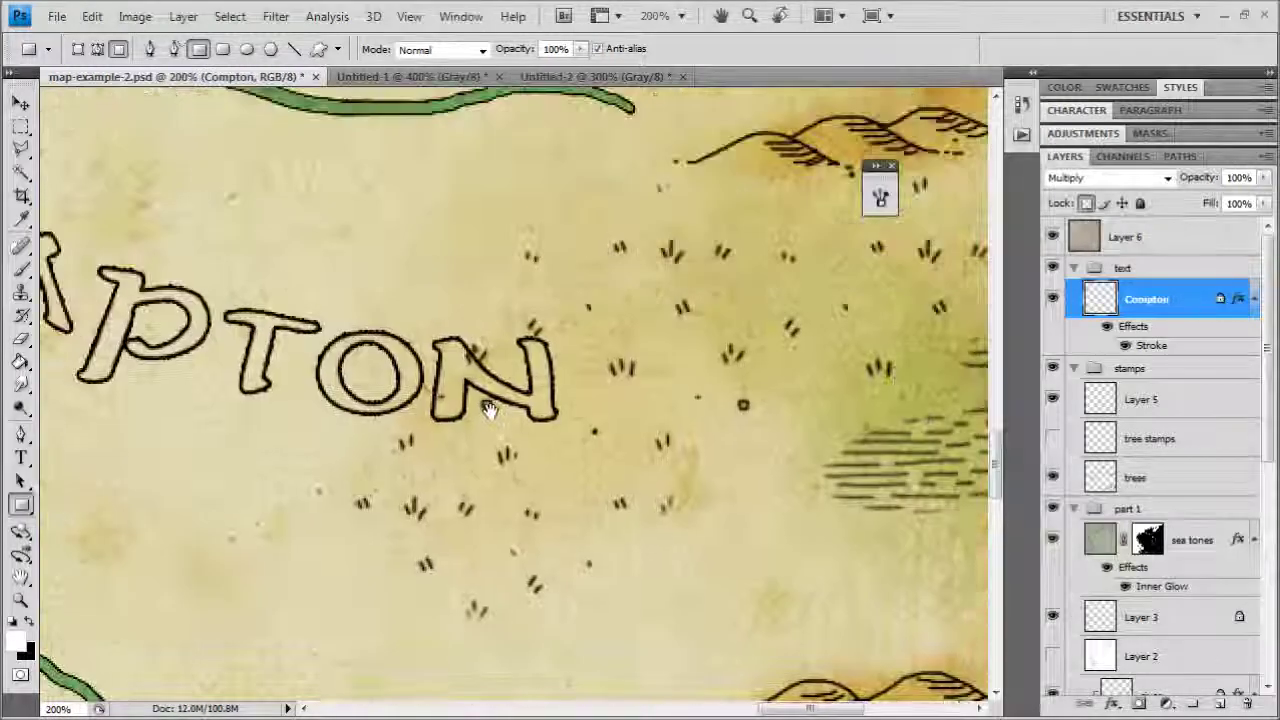
{"action": "key", "text": "ctrl+plus"}
{"action": "key", "text": "ctrl+minus"}
{"action": "key", "text": "ctrl+minus"}
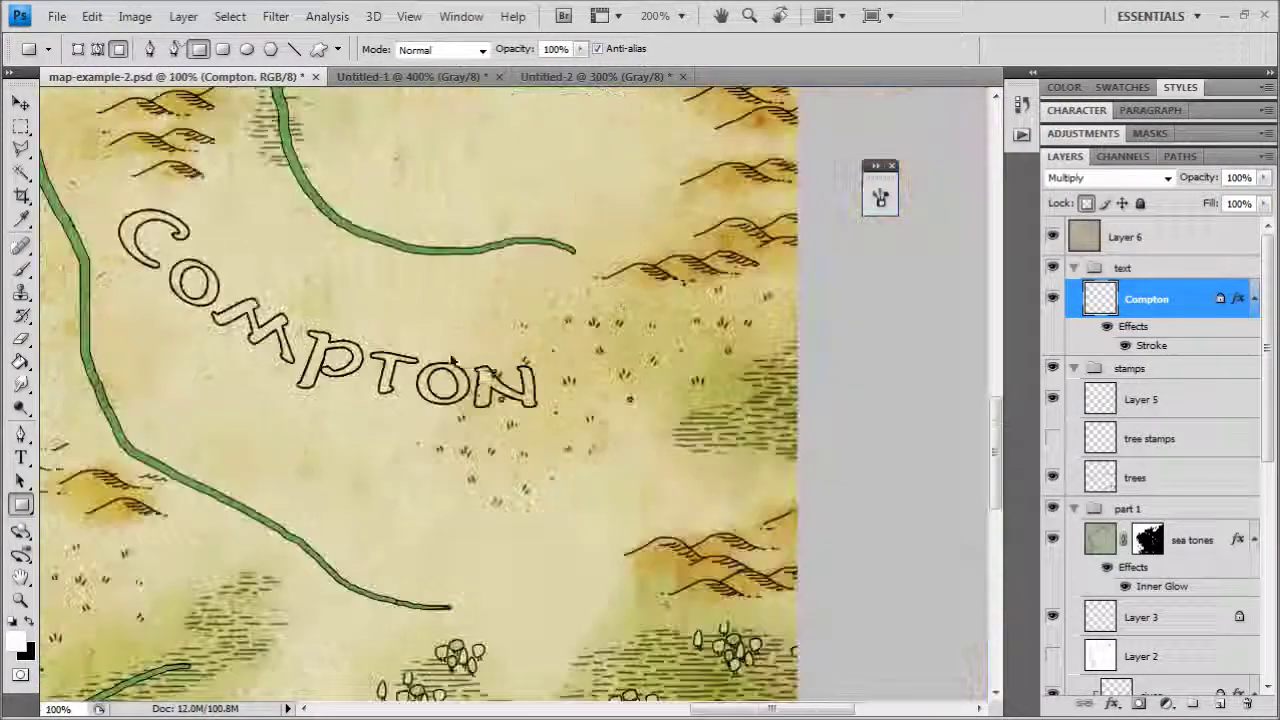
{"action": "key", "text": "ctrl+plus"}
{"action": "left_click_drag", "start_coordinate": [507, 380], "coordinate": [582, 411]}
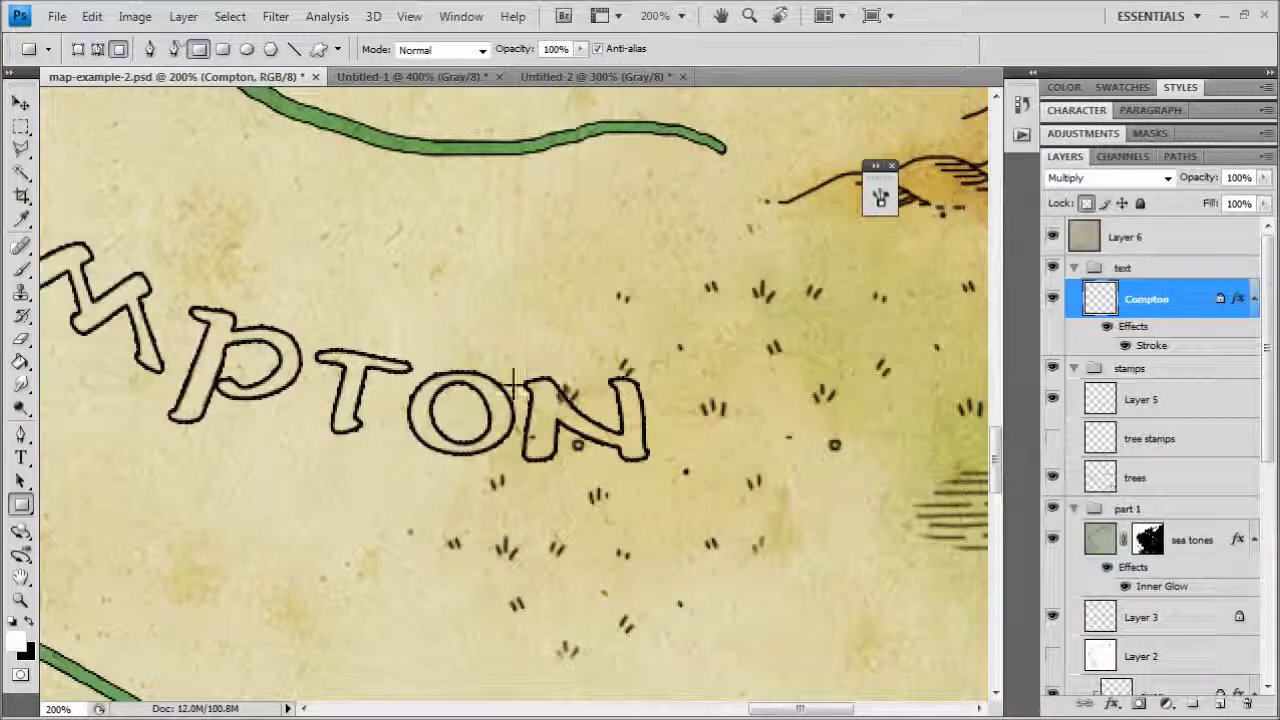
{"action": "left_click_drag", "start_coordinate": [309, 325], "coordinate": [543, 340]}
{"action": "left_click_drag", "start_coordinate": [321, 290], "coordinate": [530, 394]}
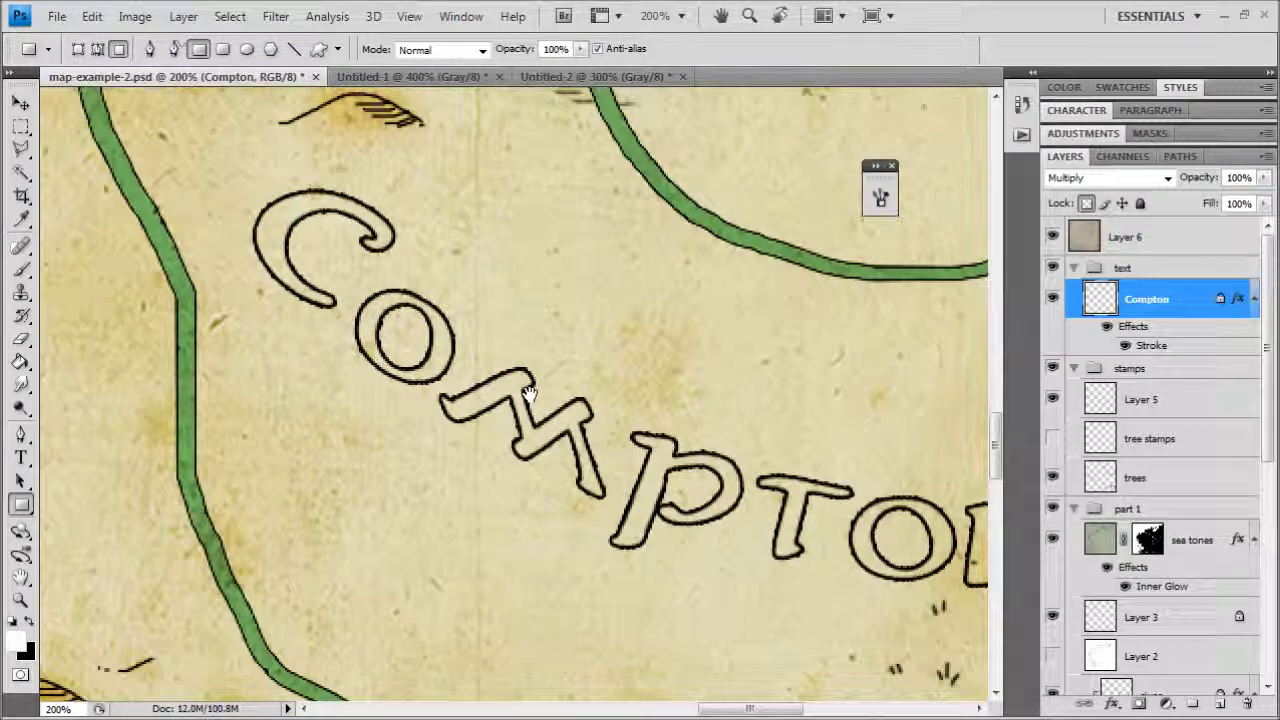
Step: Compare the map with and without the Layer 6 parchment overlay, both close up and zoomed out
{"action": "left_click", "coordinate": [1052, 237]}
{"action": "left_click", "coordinate": [1052, 237]}
{"action": "left_click", "coordinate": [1052, 237]}
{"action": "left_click", "coordinate": [1052, 237]}
{"action": "left_click", "coordinate": [1052, 237]}
{"action": "key", "text": "ctrl+minus"}
{"action": "key", "text": "ctrl+minus"}
{"action": "key", "text": "ctrl+minus"}
{"action": "key", "text": "ctrl+minus"}
{"action": "left_click_drag", "start_coordinate": [442, 356], "coordinate": [523, 371]}
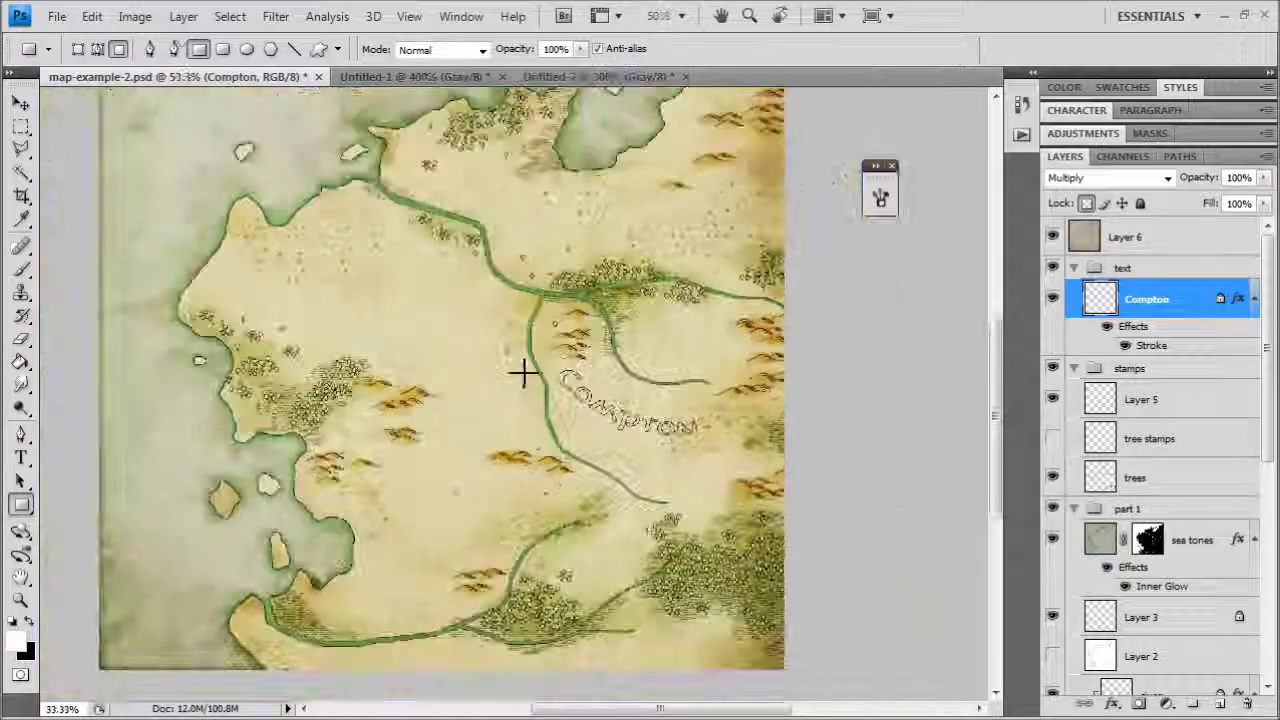
{"action": "left_click_drag", "start_coordinate": [382, 352], "coordinate": [414, 360]}
{"action": "key", "text": "ctrl+plus"}
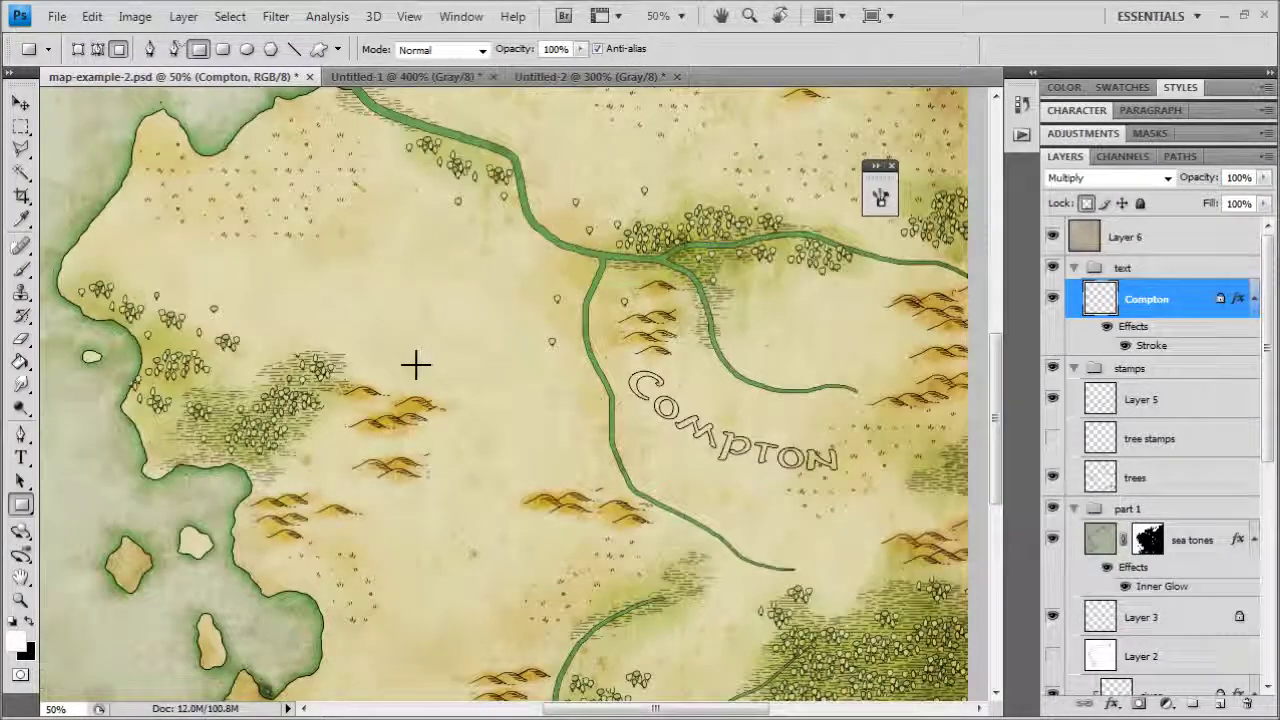
Step: Hide the Compton layer's stroke effect and fill the lettering with black
{"action": "left_click_drag", "start_coordinate": [397, 354], "coordinate": [333, 342]}
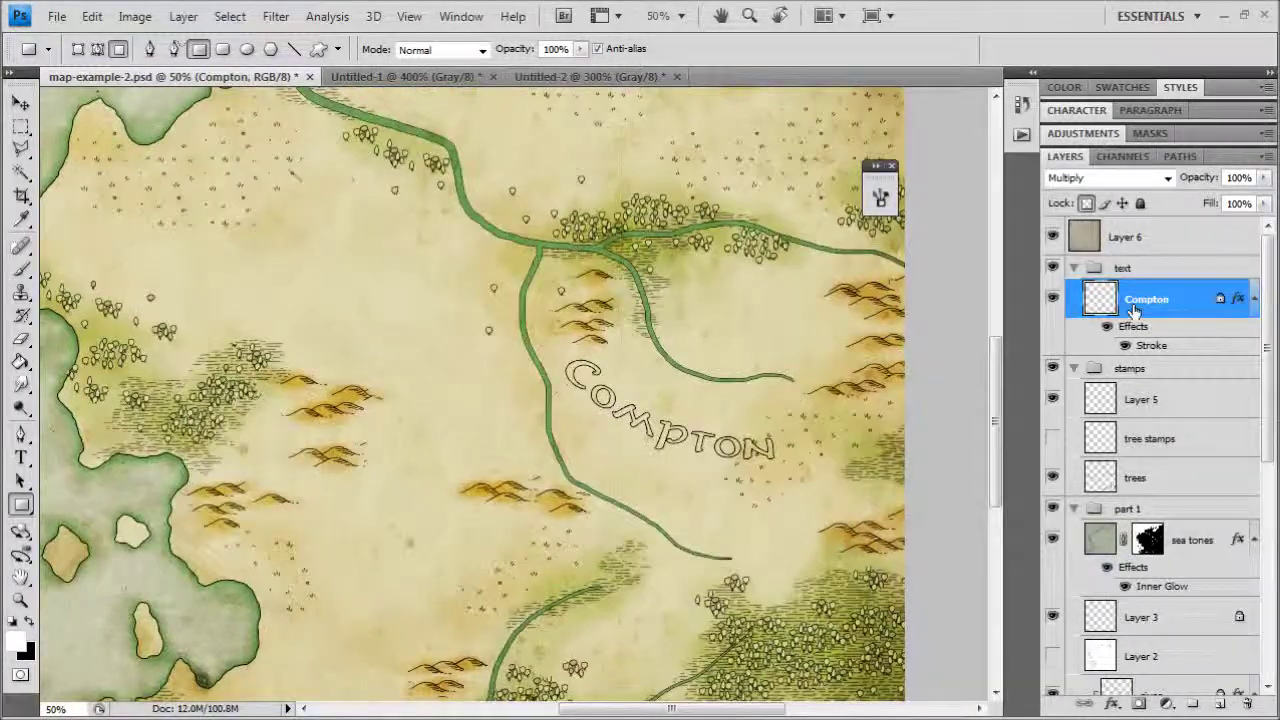
{"action": "left_click", "coordinate": [1107, 327]}
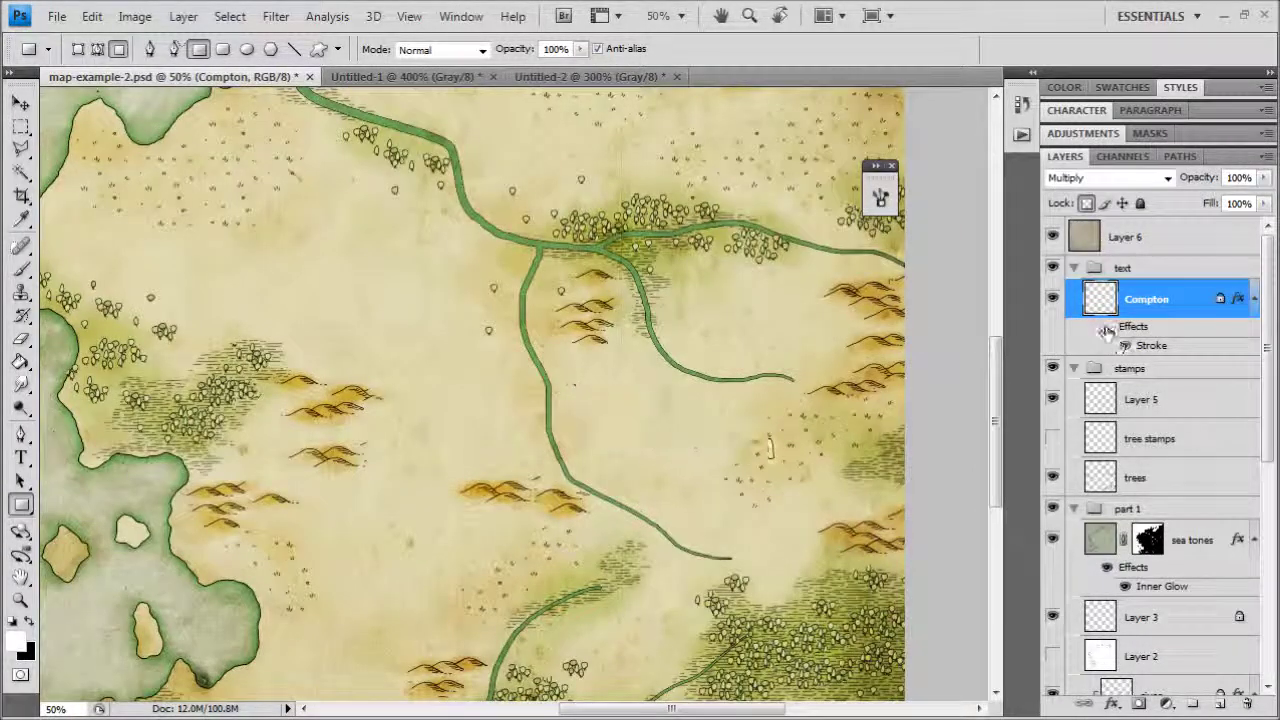
{"action": "left_click", "coordinate": [29, 622]}
{"action": "key", "text": "alt+BackSpace"}
Step: Add a new layer in the text group and place the 60 px Aniron label "Long Beach" on the land west of the main river
{"action": "left_click_drag", "start_coordinate": [728, 580], "coordinate": [677, 580]}
{"action": "left_click_drag", "start_coordinate": [321, 282], "coordinate": [470, 355]}
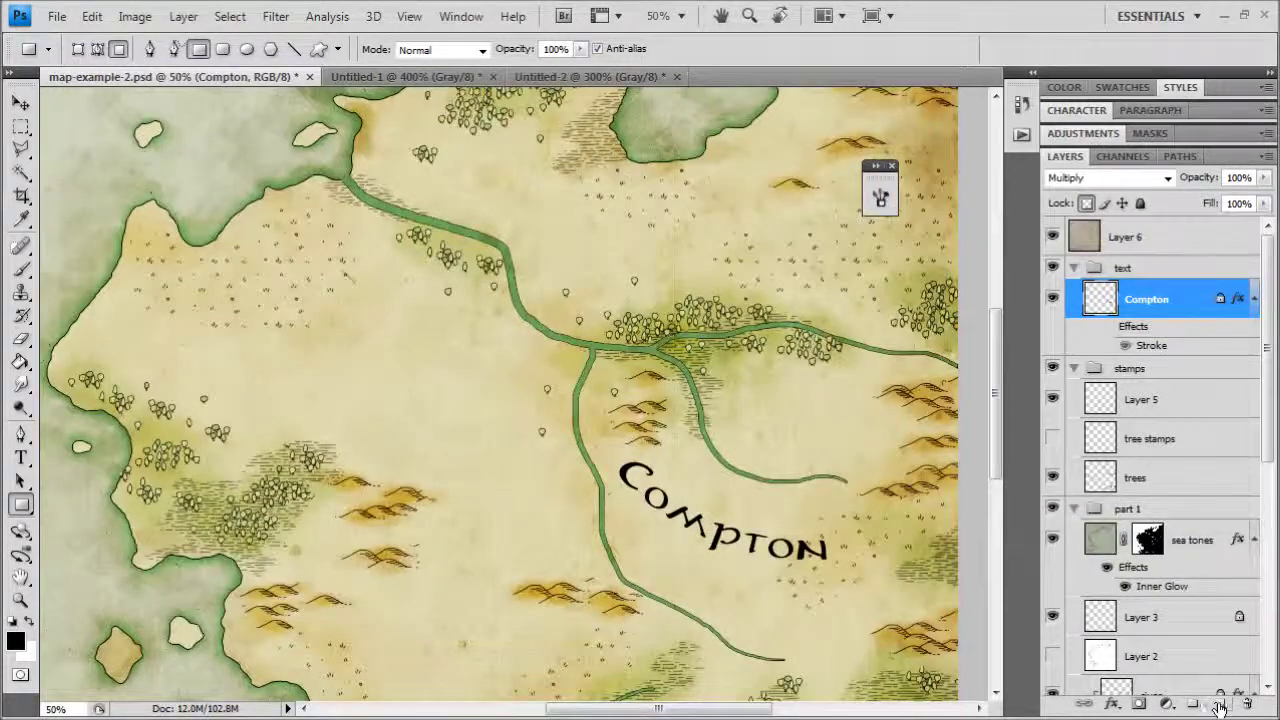
{"action": "left_click", "coordinate": [1220, 704]}
{"action": "left_click", "coordinate": [21, 457]}
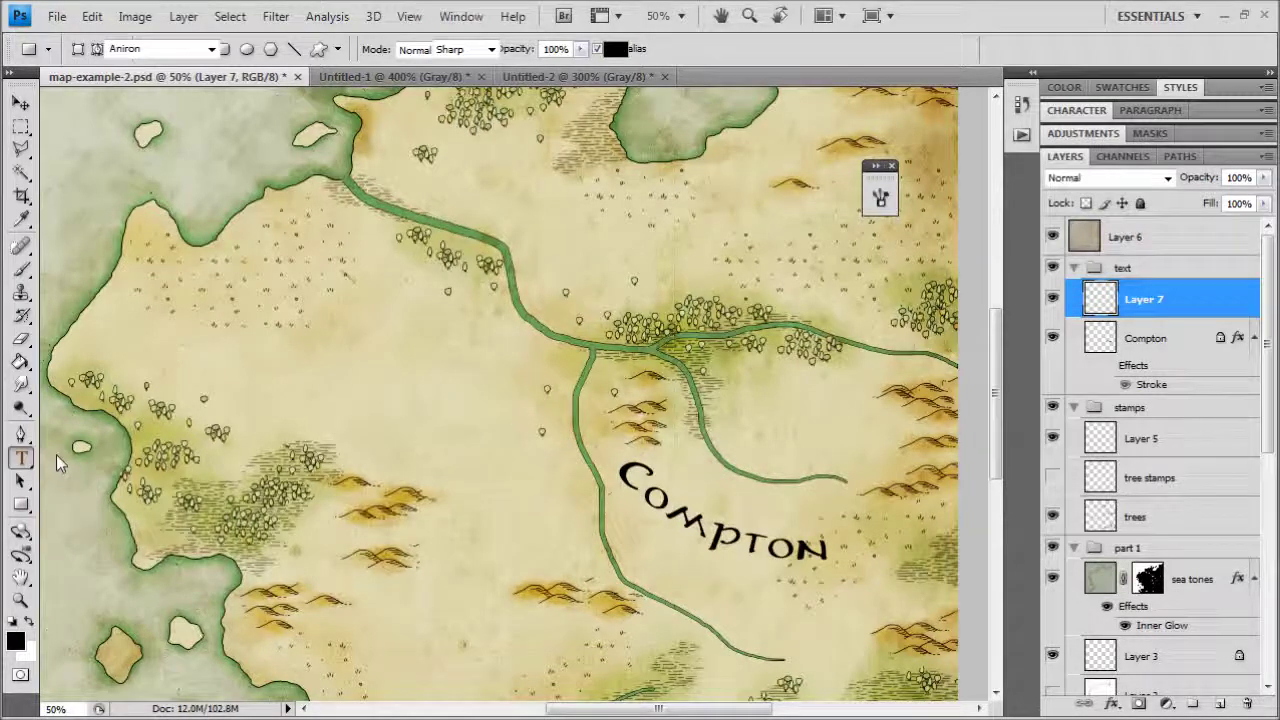
{"action": "left_click", "coordinate": [316, 368]}
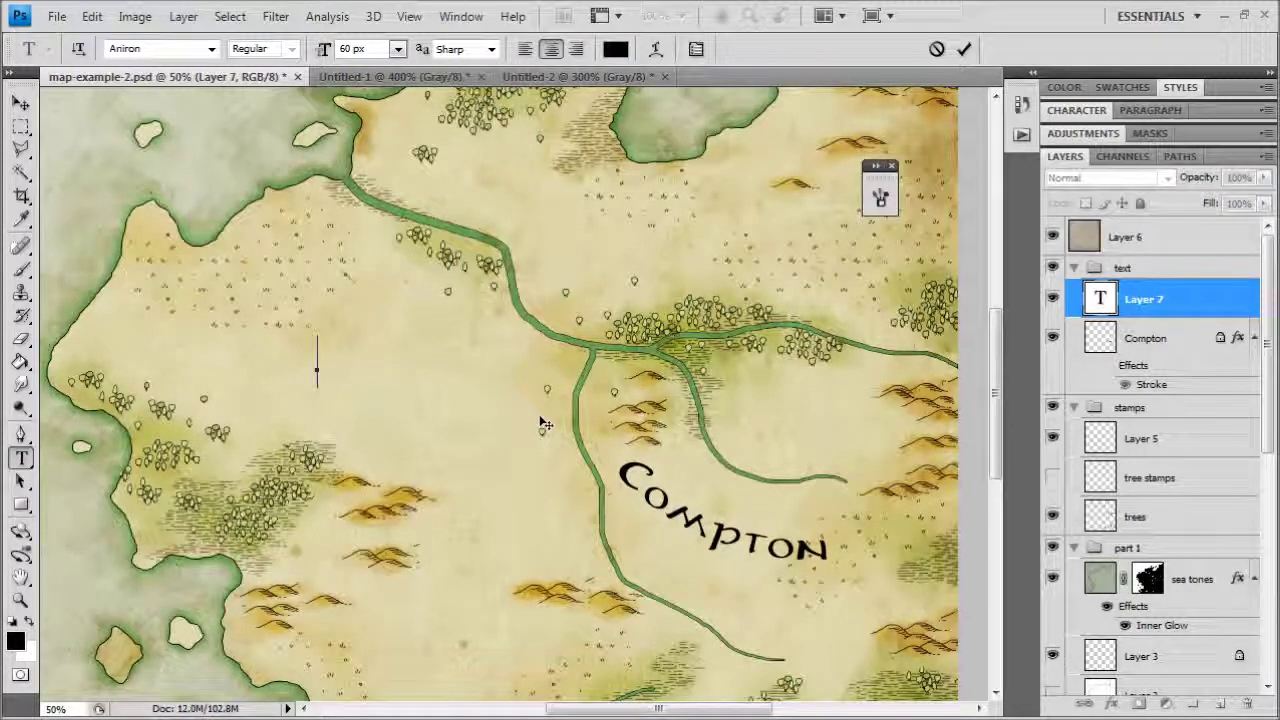
{"action": "type", "text": "Long Beach"}
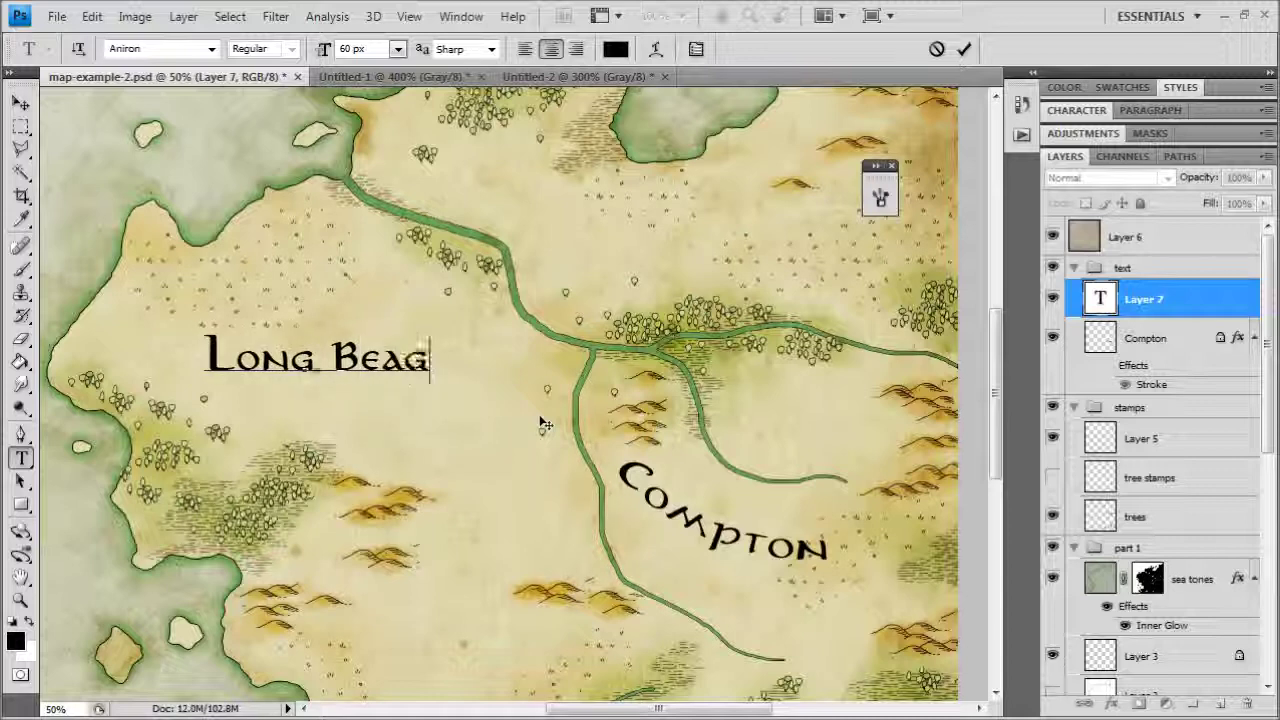
{"action": "left_click", "coordinate": [20, 103]}
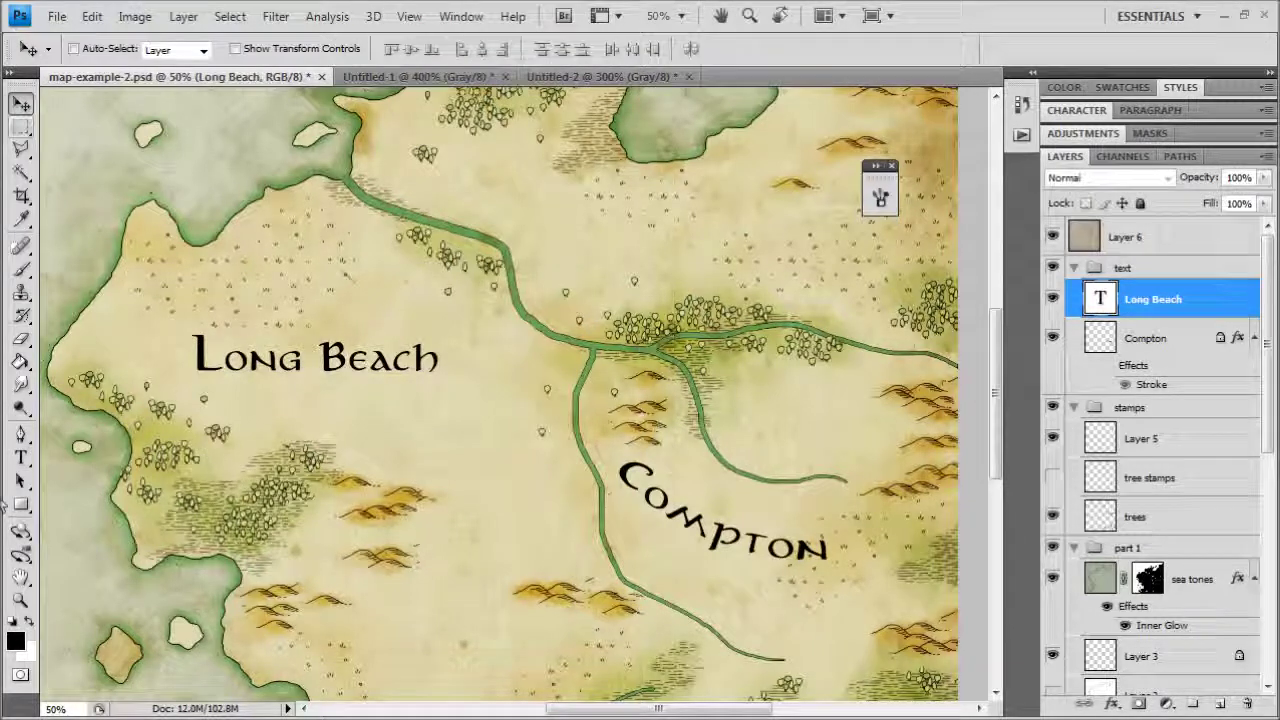
Step: Warp the Long Beach label with a horizontal Arc style and a gentle upward bend
{"action": "left_click", "coordinate": [21, 457]}
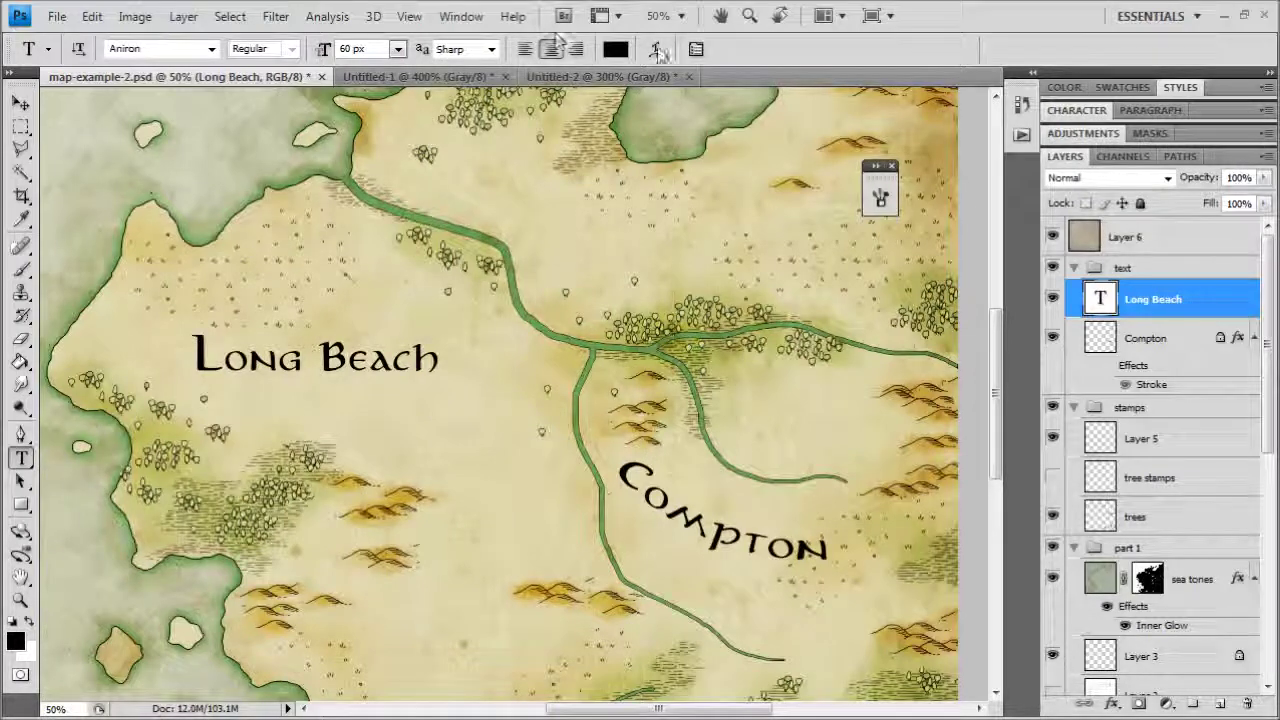
{"action": "left_click", "coordinate": [660, 48]}
{"action": "left_click", "coordinate": [789, 152]}
{"action": "left_click", "coordinate": [755, 203]}
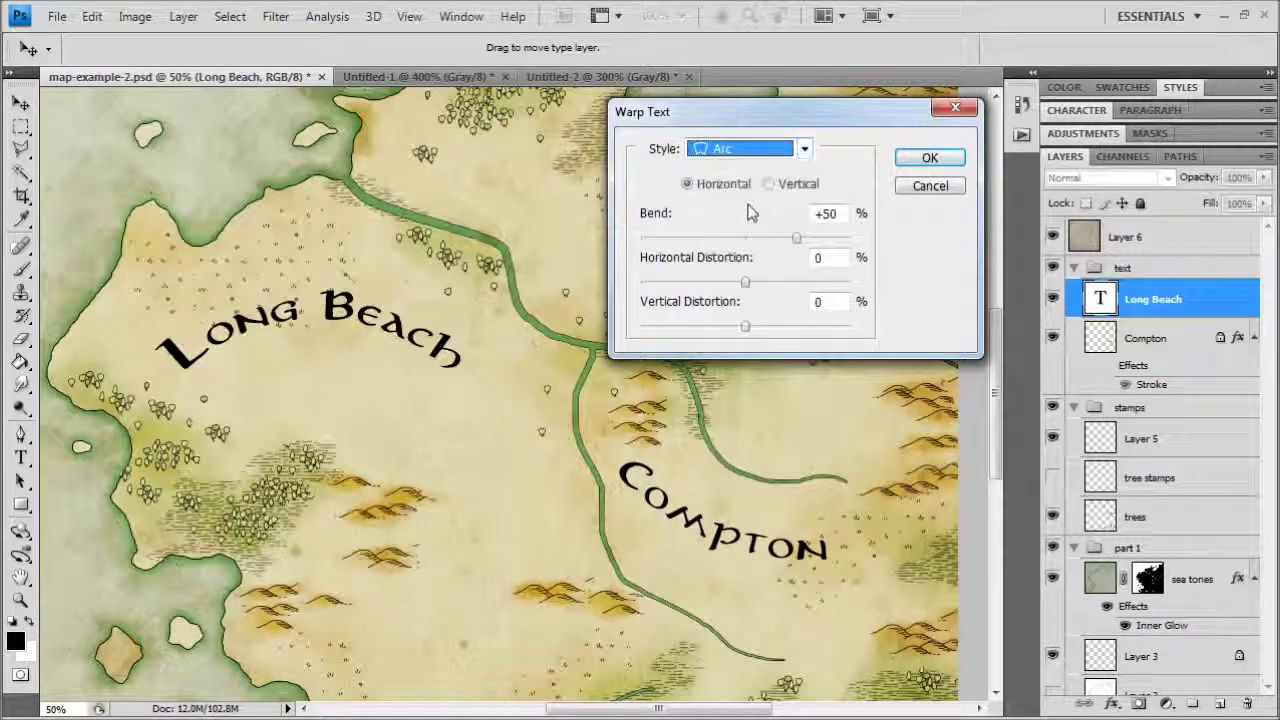
{"action": "left_click_drag", "start_coordinate": [797, 238], "coordinate": [774, 243]}
{"action": "left_click", "coordinate": [929, 157]}
Step: Rotate the Long Beach label counterclockwise by 18° and move it up along the northwest coast
{"action": "right_click", "coordinate": [1137, 306]}
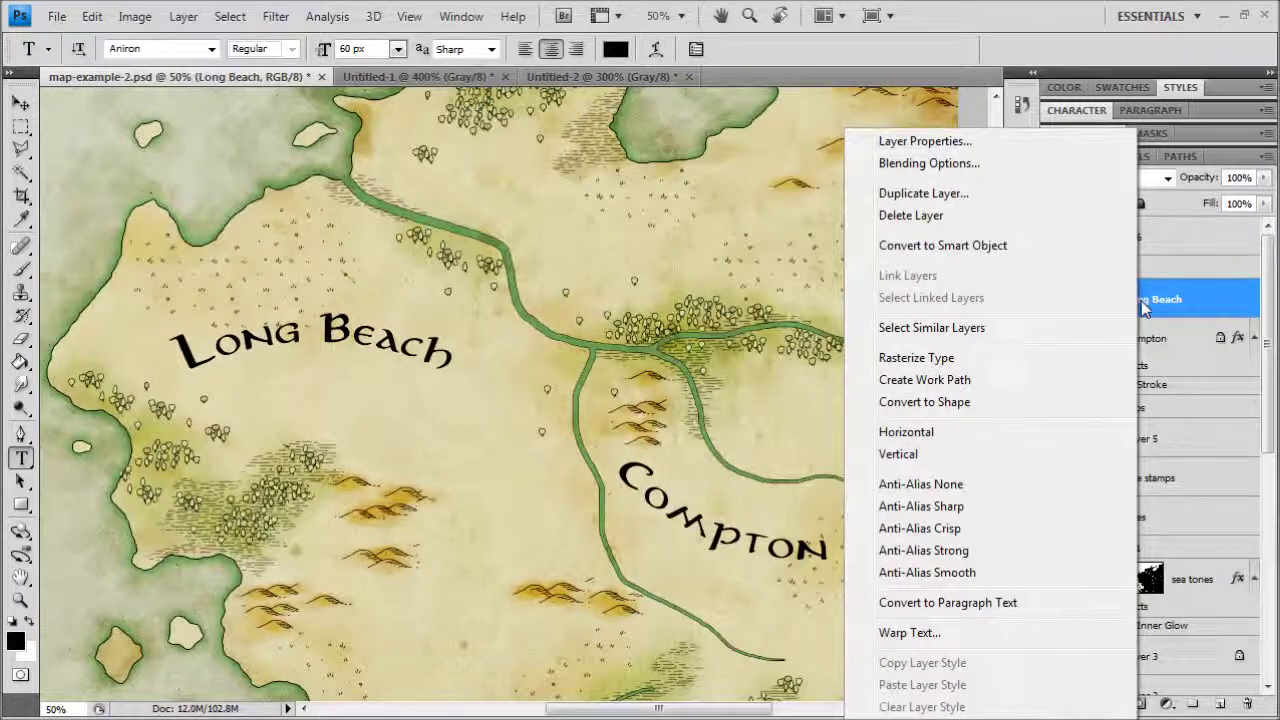
{"action": "left_click", "coordinate": [91, 16]}
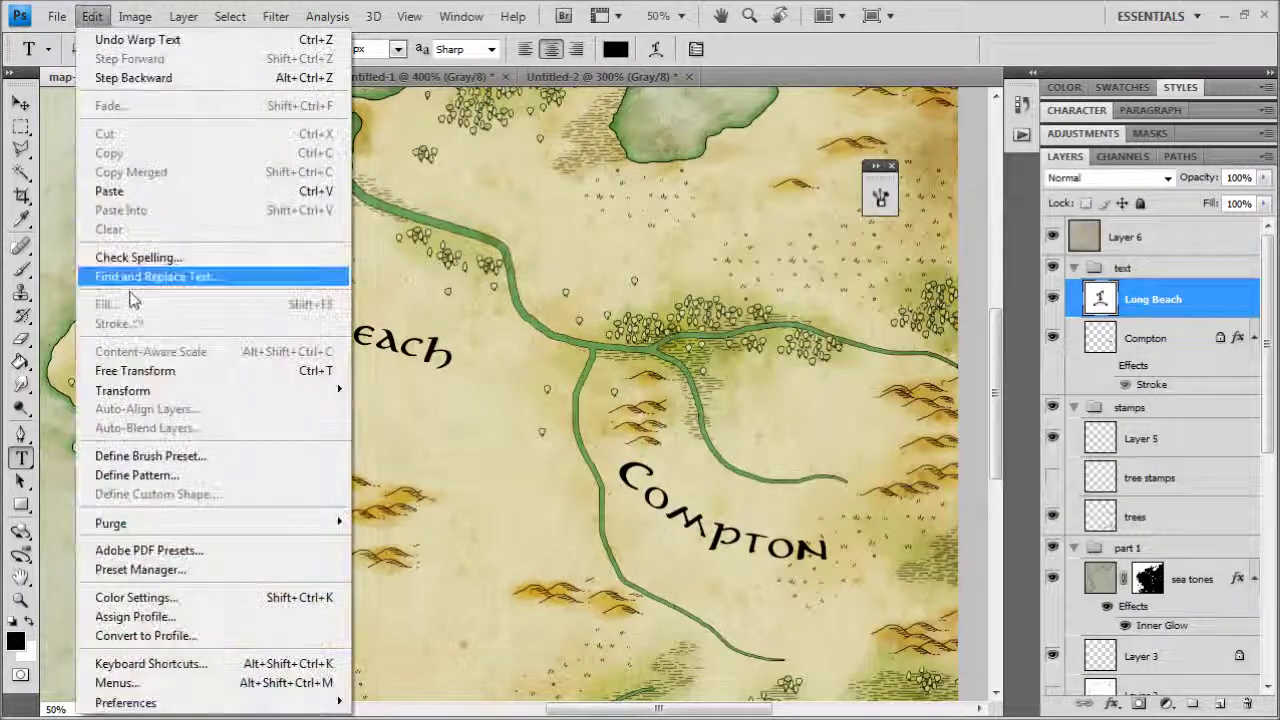
{"action": "mouse_move", "coordinate": [130, 334]}
{"action": "left_click", "coordinate": [459, 441]}
{"action": "left_click_drag", "start_coordinate": [463, 344], "coordinate": [456, 298]}
{"action": "left_click_drag", "start_coordinate": [373, 308], "coordinate": [302, 256]}
{"action": "left_click", "coordinate": [22, 127]}
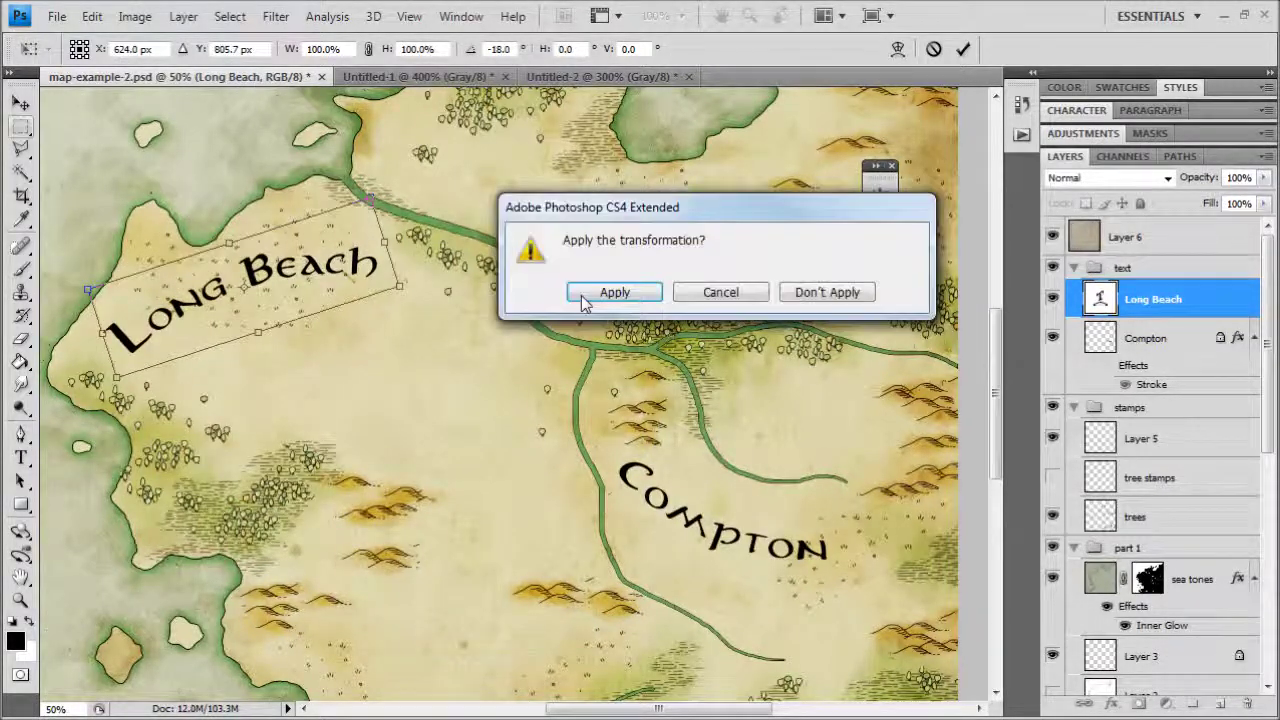
{"action": "left_click", "coordinate": [614, 294]}
Step: Add the label "BadPlace" in 60 px Aniron on the land near the southwest coast
{"action": "left_click_drag", "start_coordinate": [360, 414], "coordinate": [270, 131]}
{"action": "left_click_drag", "start_coordinate": [398, 344], "coordinate": [479, 249]}
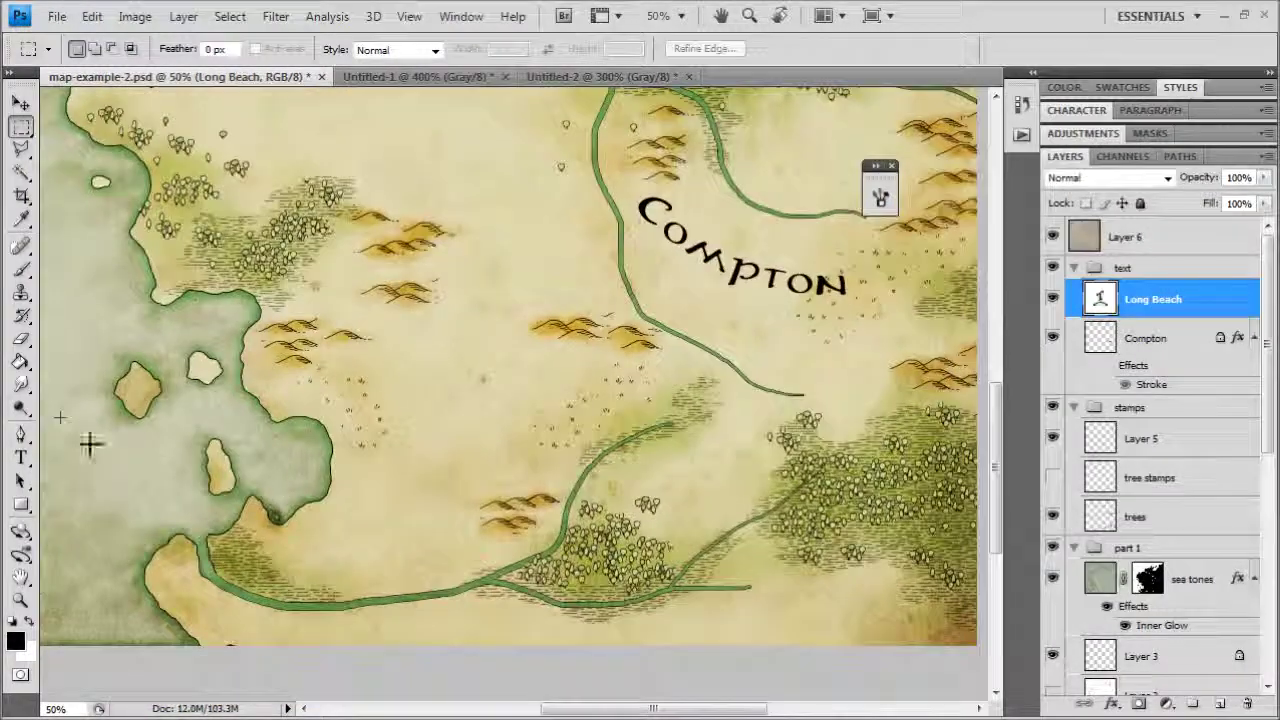
{"action": "left_click", "coordinate": [21, 457]}
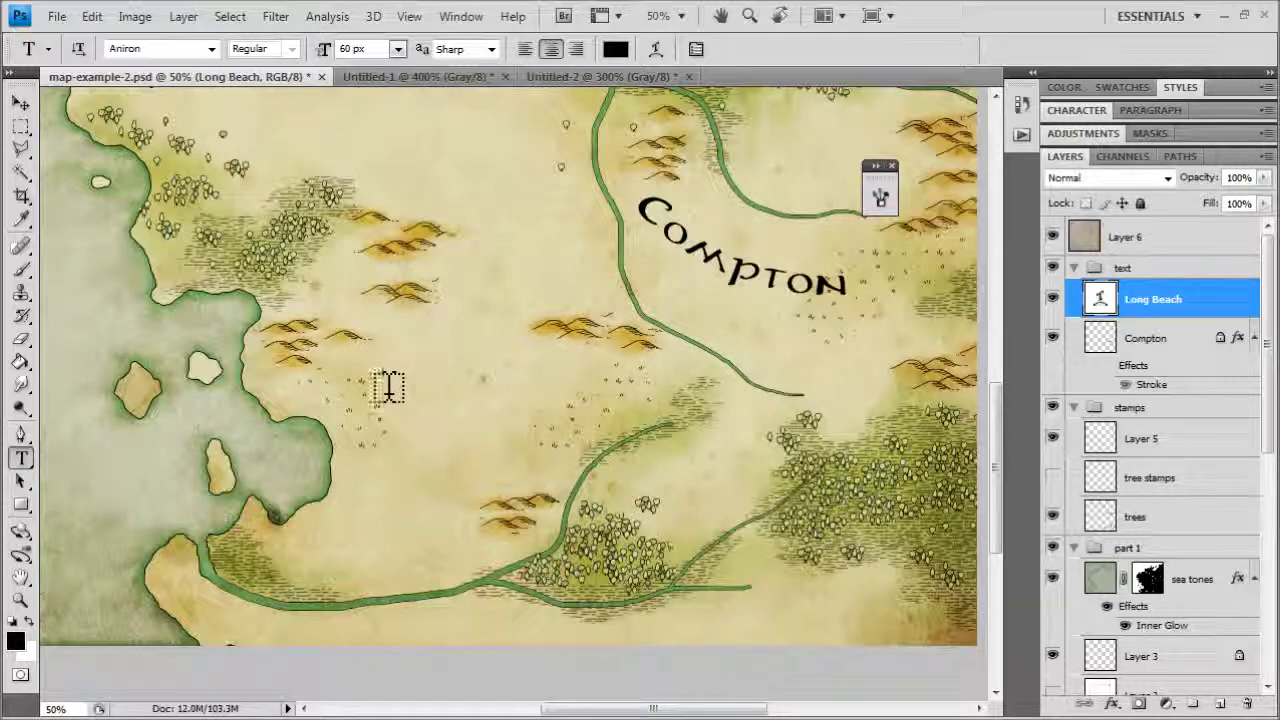
{"action": "left_click", "coordinate": [388, 392]}
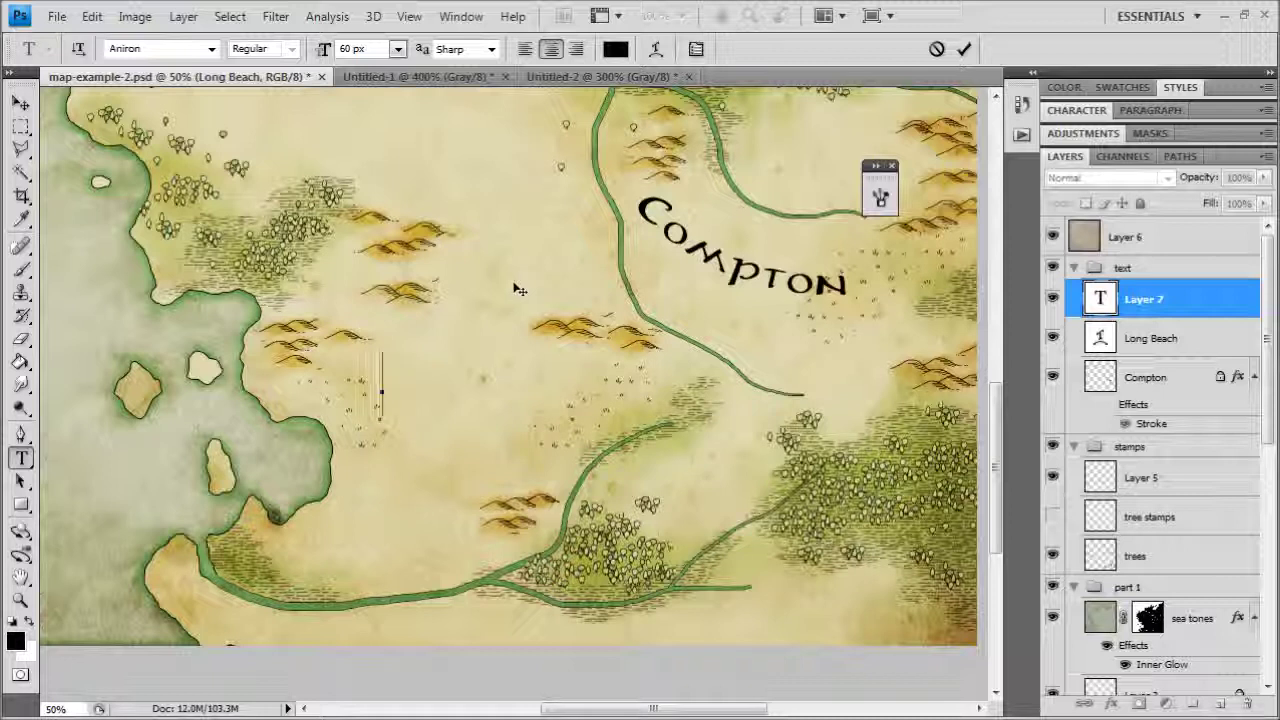
{"action": "type", "text": "Ba"}
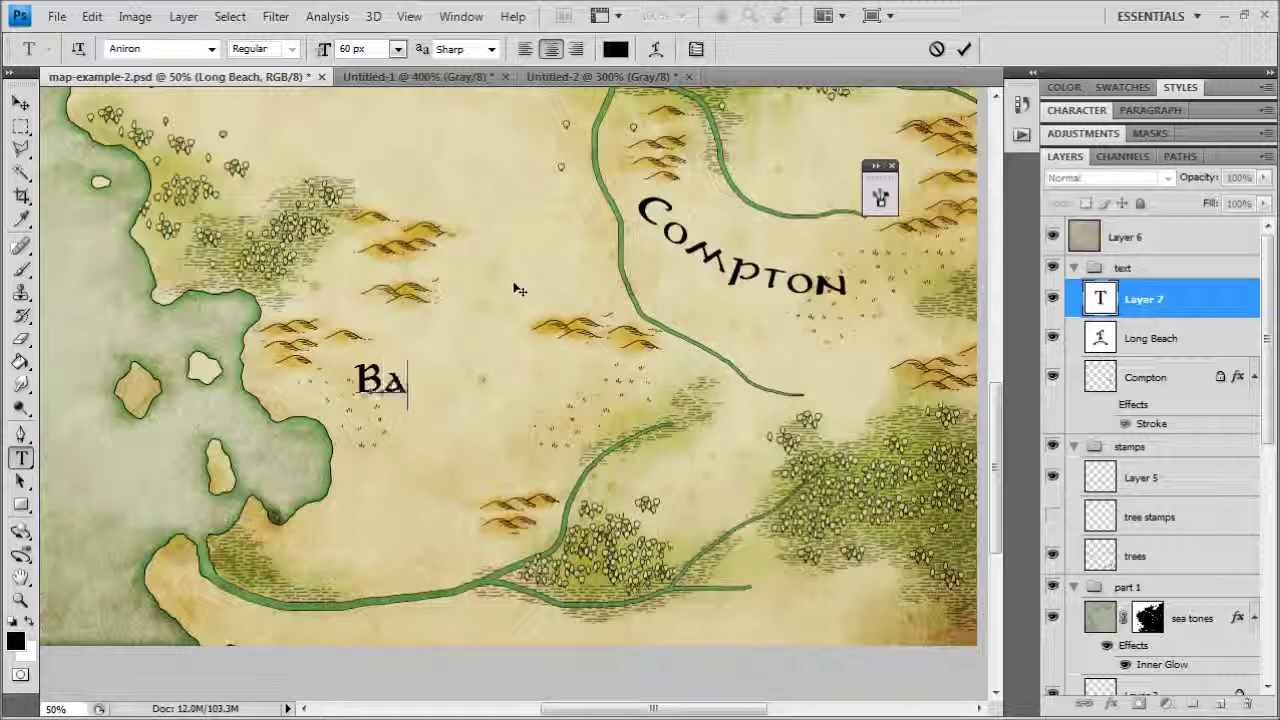
{"action": "type", "text": "dPlace"}
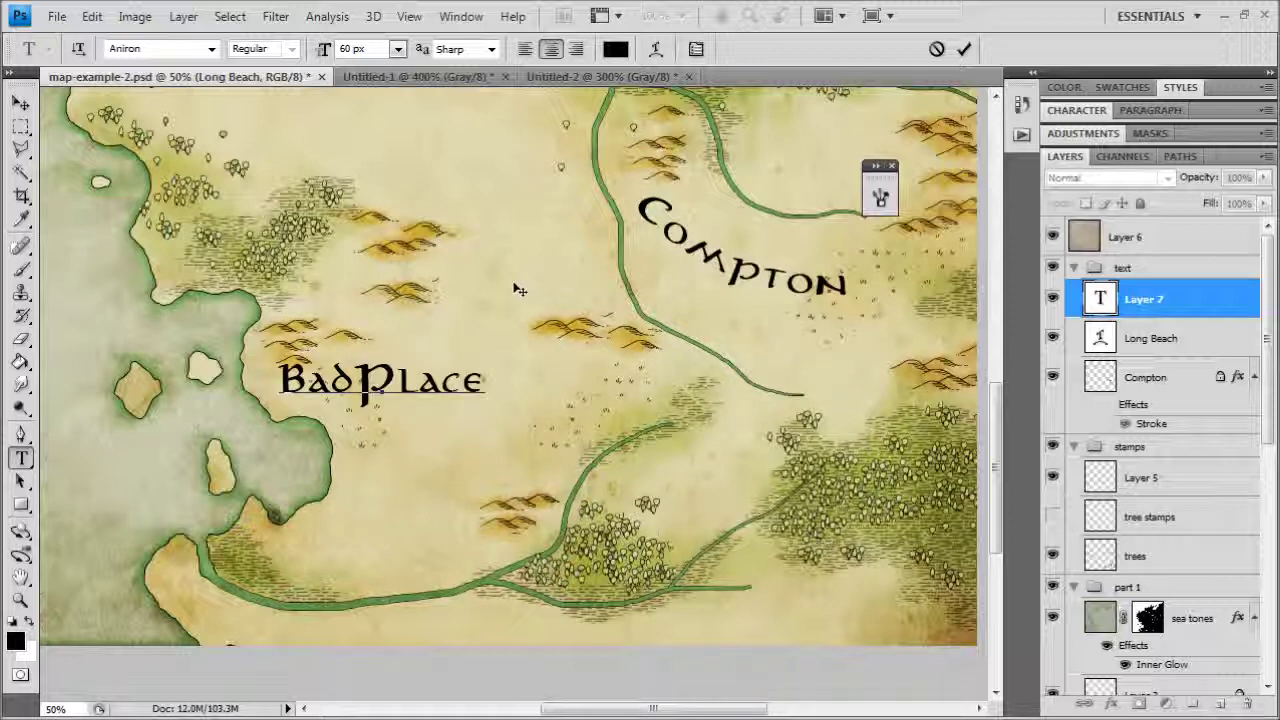
{"action": "left_click", "coordinate": [20, 103]}
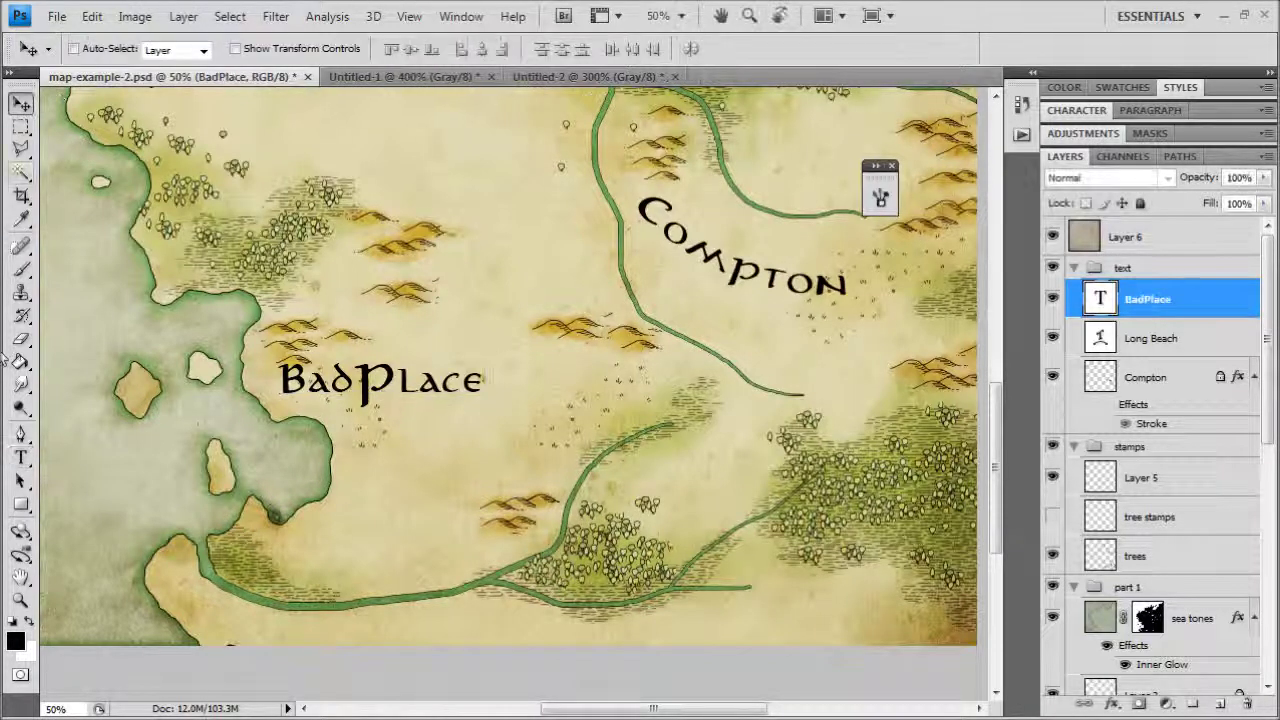
Step: Warp the BadPlace label with a horizontal Arc style: bend -29%, horizontal distortion +5% and vertical distortion -4%
{"action": "left_click", "coordinate": [20, 456]}
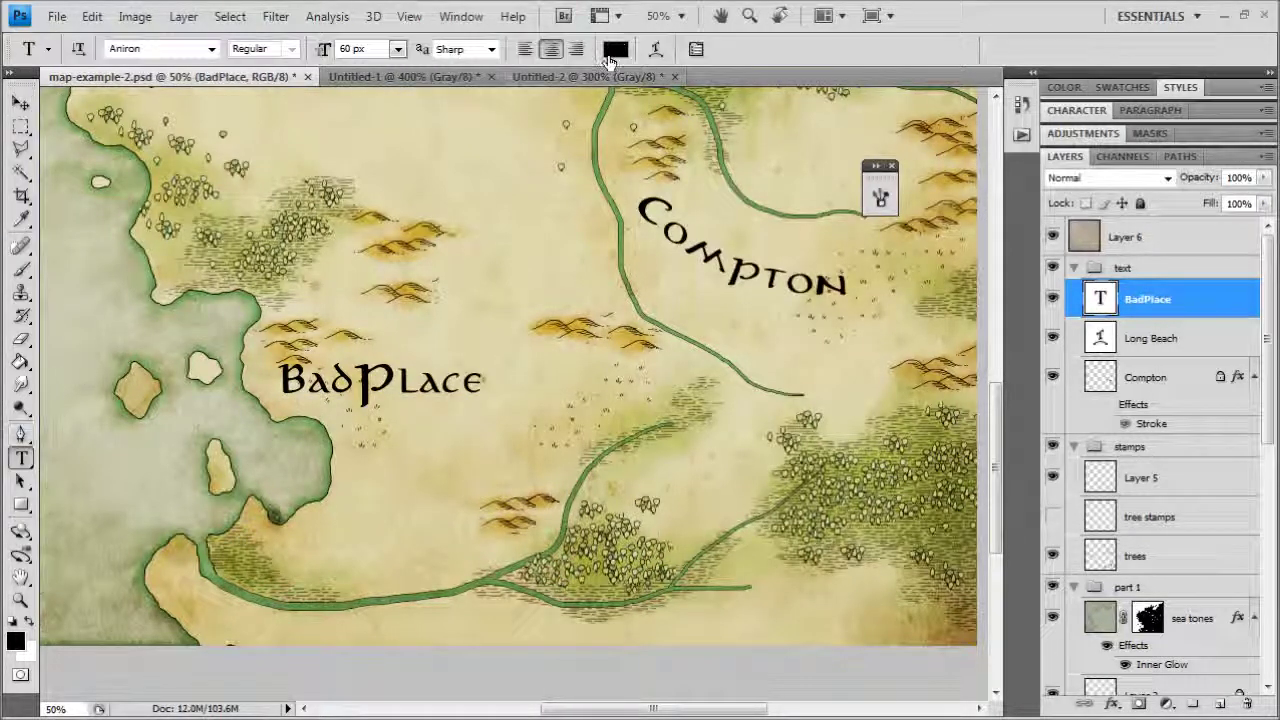
{"action": "left_click", "coordinate": [643, 48]}
{"action": "left_click", "coordinate": [745, 149]}
{"action": "left_click", "coordinate": [722, 201]}
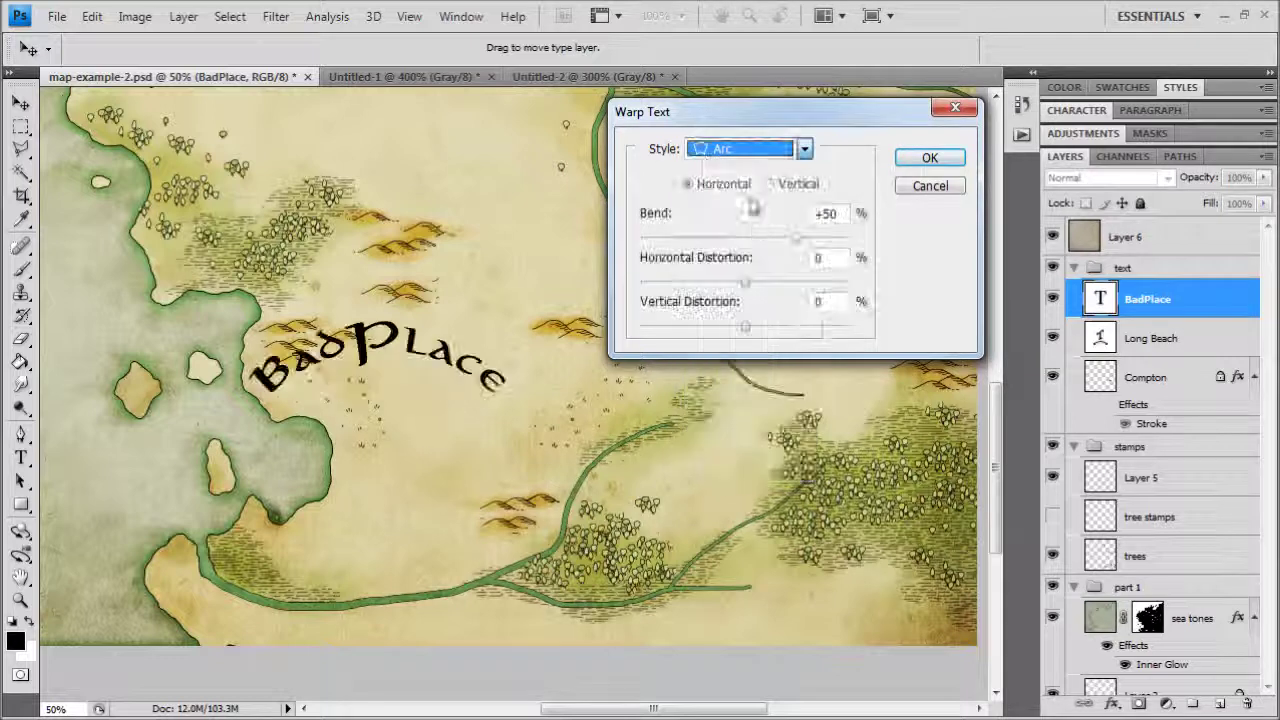
{"action": "left_click_drag", "start_coordinate": [751, 238], "coordinate": [714, 241]}
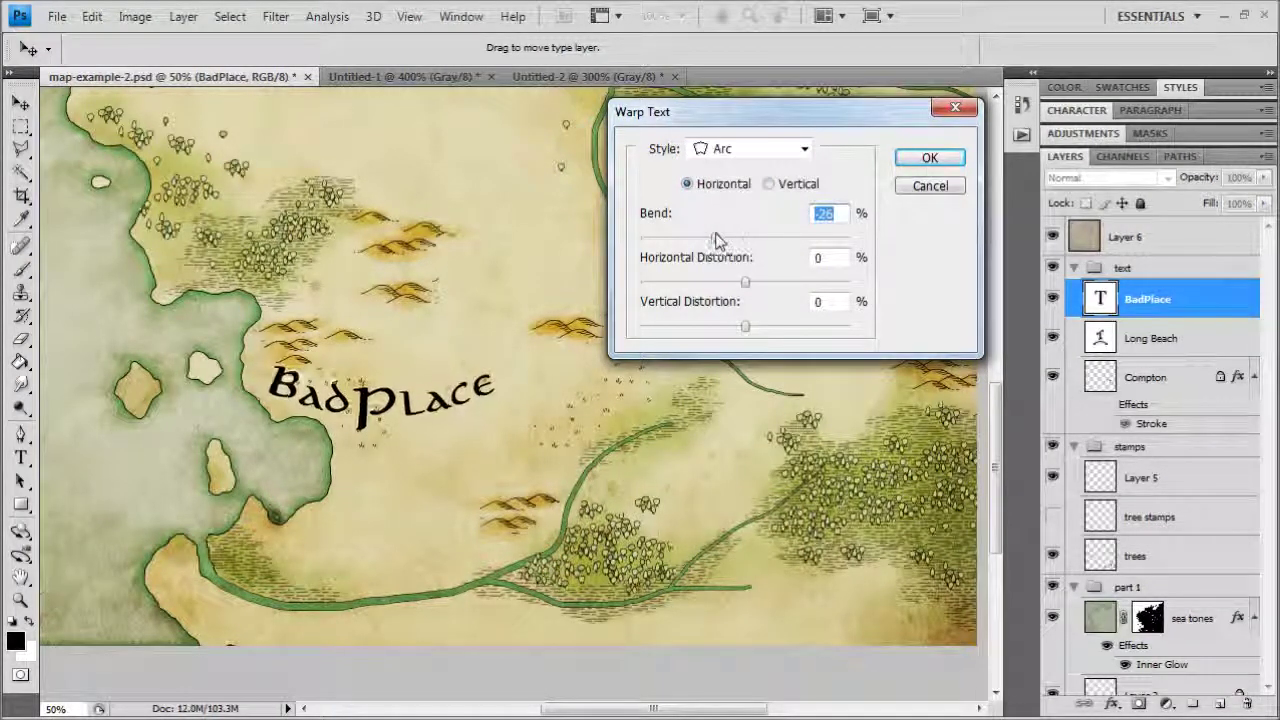
{"action": "left_click", "coordinate": [740, 281]}
{"action": "left_click_drag", "start_coordinate": [754, 286], "coordinate": [750, 283]}
{"action": "left_click_drag", "start_coordinate": [737, 327], "coordinate": [743, 329]}
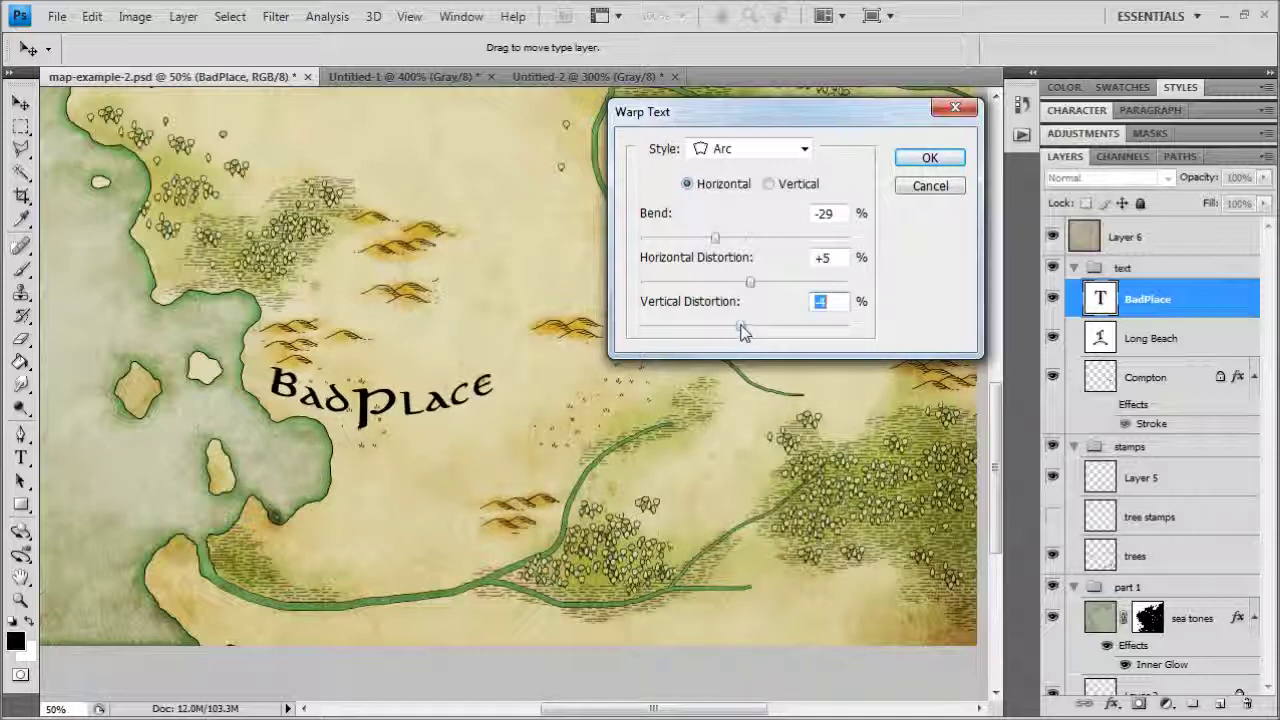
{"action": "left_click", "coordinate": [930, 157]}
Step: Replace the capital P in the BadPlace label with a lowercase p so it reads "Badplace"
{"action": "left_click", "coordinate": [397, 425]}
{"action": "key", "text": "shift+Left"}
{"action": "type", "text": "p"}
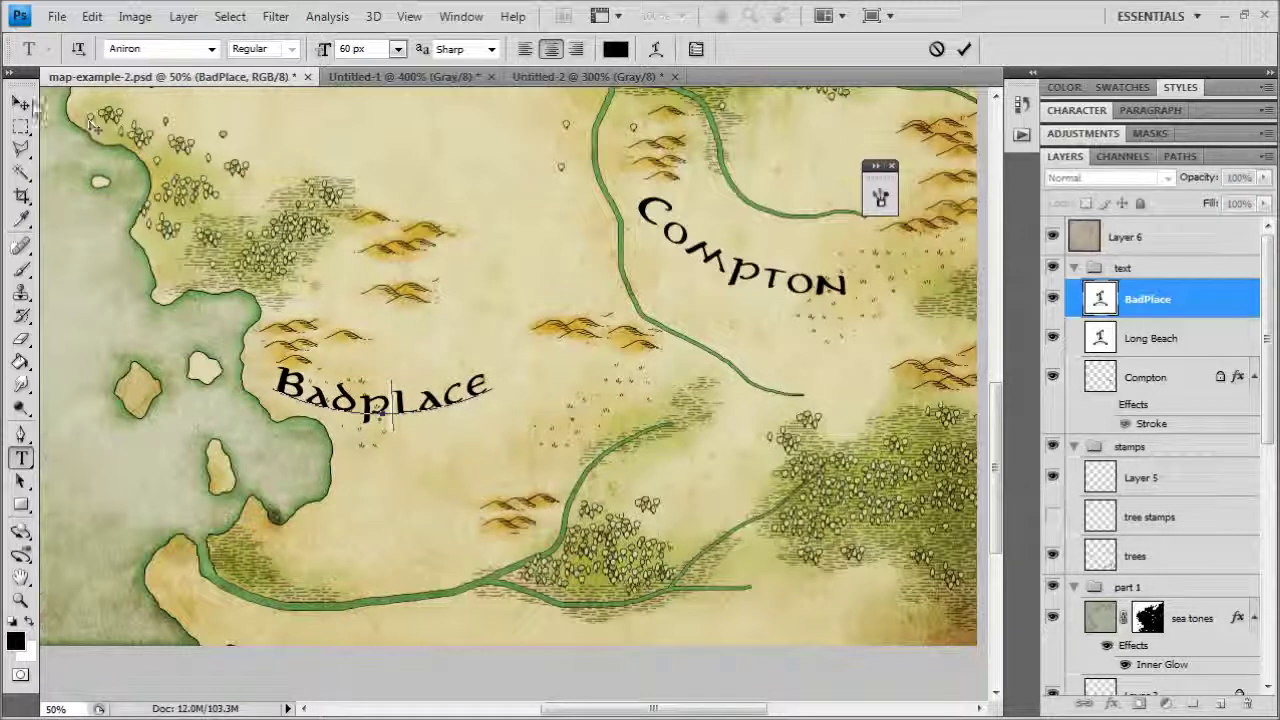
{"action": "left_click", "coordinate": [21, 105]}
Step: Move the Badplace label just above the southern river and rotate it counterclockwise by 38.9°
{"action": "left_click_drag", "start_coordinate": [400, 400], "coordinate": [504, 437]}
{"action": "left_click", "coordinate": [91, 16]}
{"action": "mouse_move", "coordinate": [110, 386]}
{"action": "left_click", "coordinate": [380, 437]}
{"action": "left_click_drag", "start_coordinate": [580, 426], "coordinate": [579, 372]}
{"action": "left_click_drag", "start_coordinate": [495, 461], "coordinate": [482, 461]}
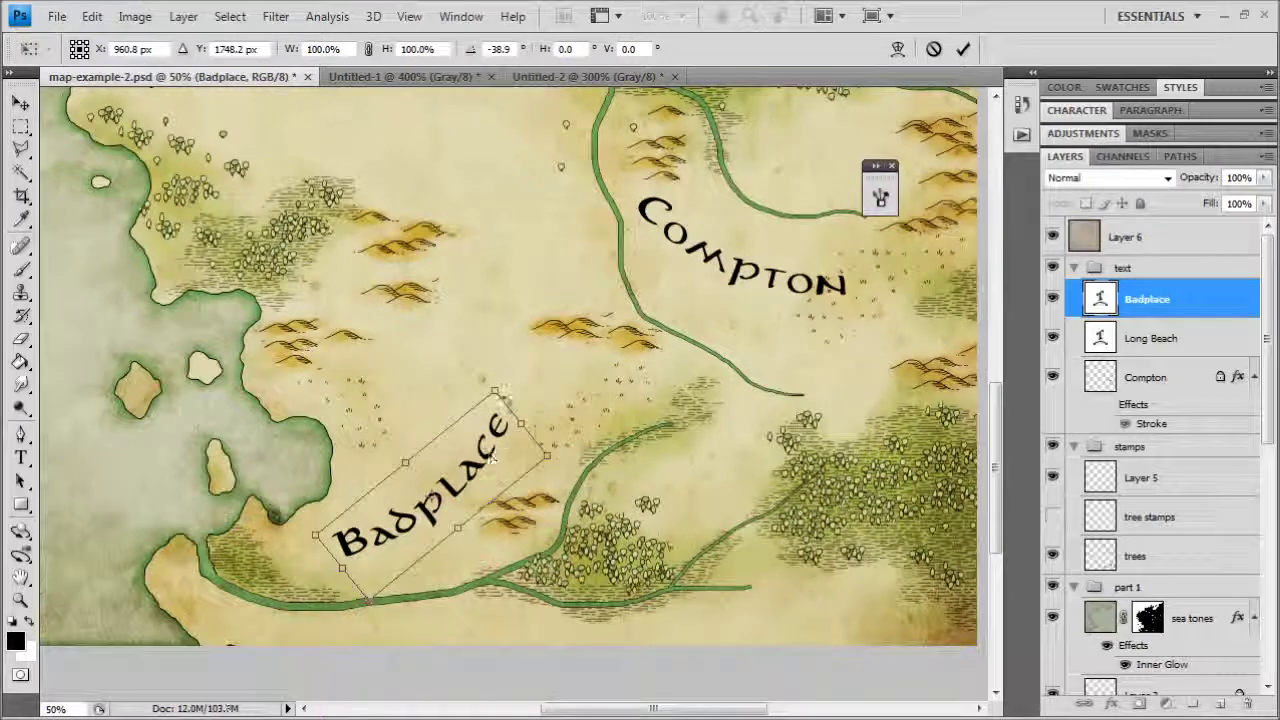
{"action": "left_click", "coordinate": [21, 103]}
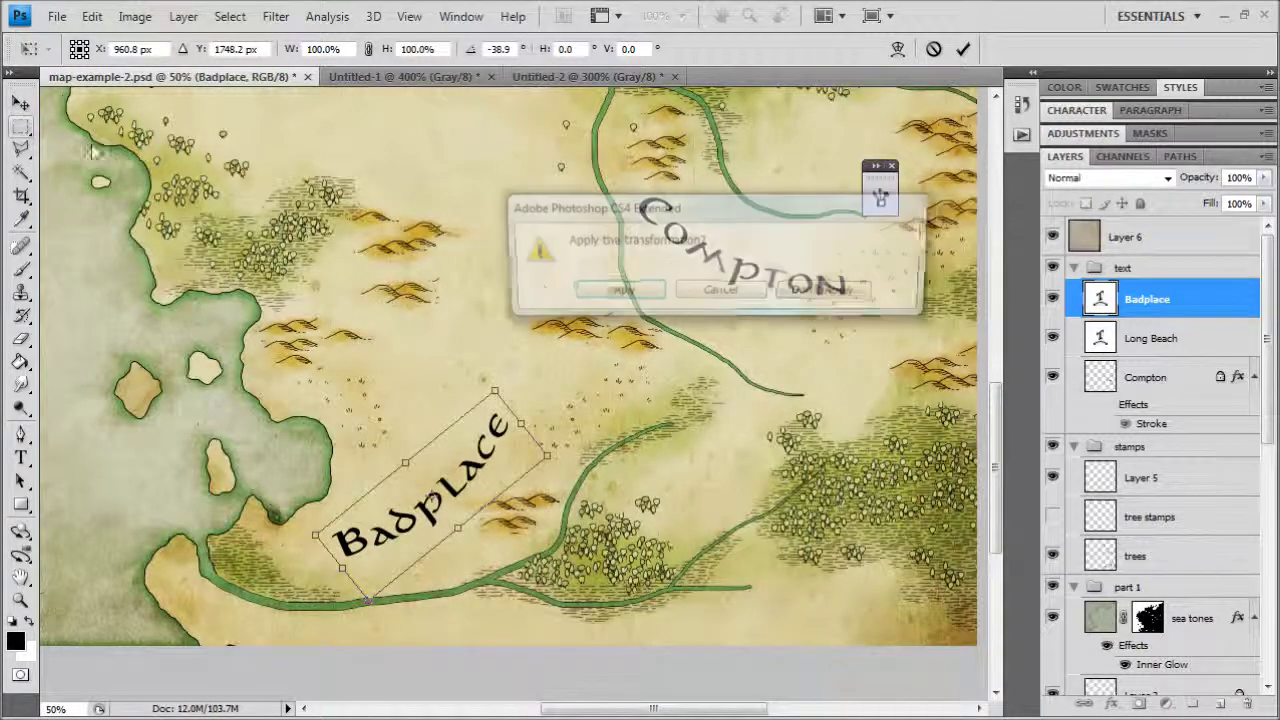
{"action": "left_click", "coordinate": [609, 289]}
Step: Check the placement of the three place-name labels across the whole map and around Compton
{"action": "key", "text": "ctrl+minus"}
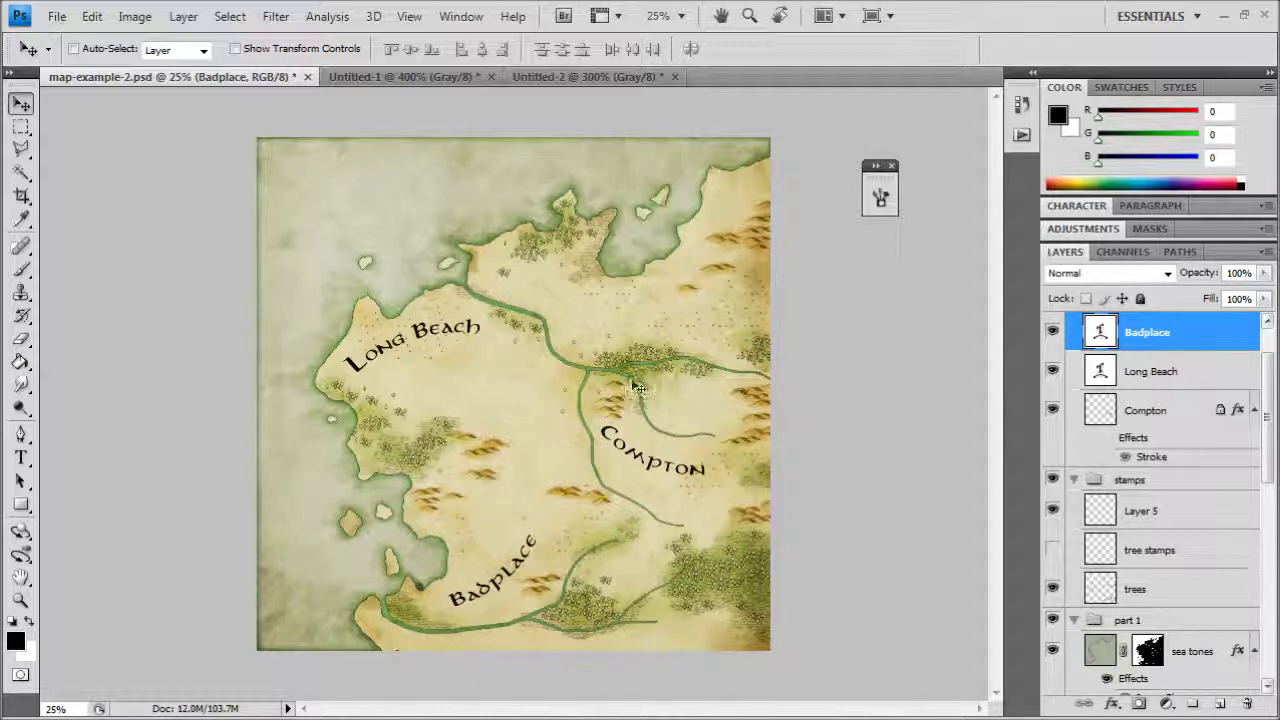
{"action": "key", "text": "ctrl+plus"}
{"action": "key", "text": "ctrl+plus"}
{"action": "left_click_drag", "start_coordinate": [677, 478], "coordinate": [433, 298]}
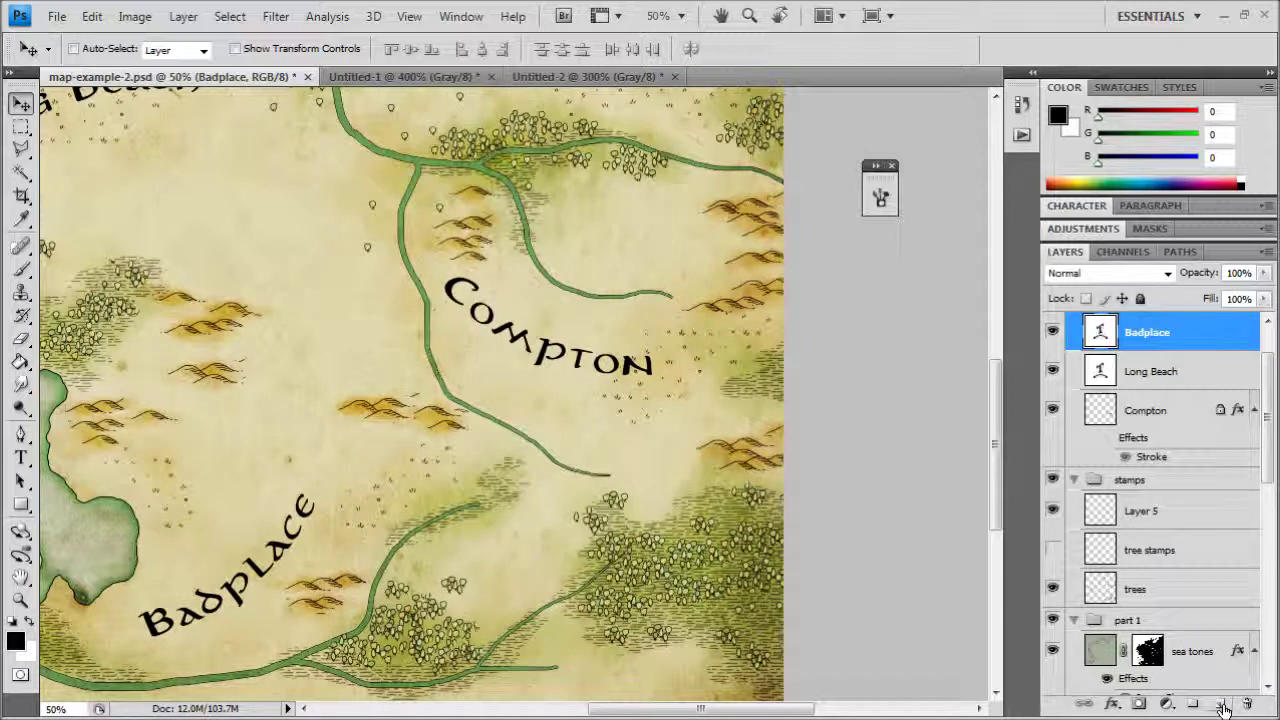
Step: Add a new text label reading "spooky woods" in 60 px Aniron at the western edge of the southeastern forest
{"action": "left_click", "coordinate": [1221, 705]}
{"action": "left_click", "coordinate": [21, 457]}
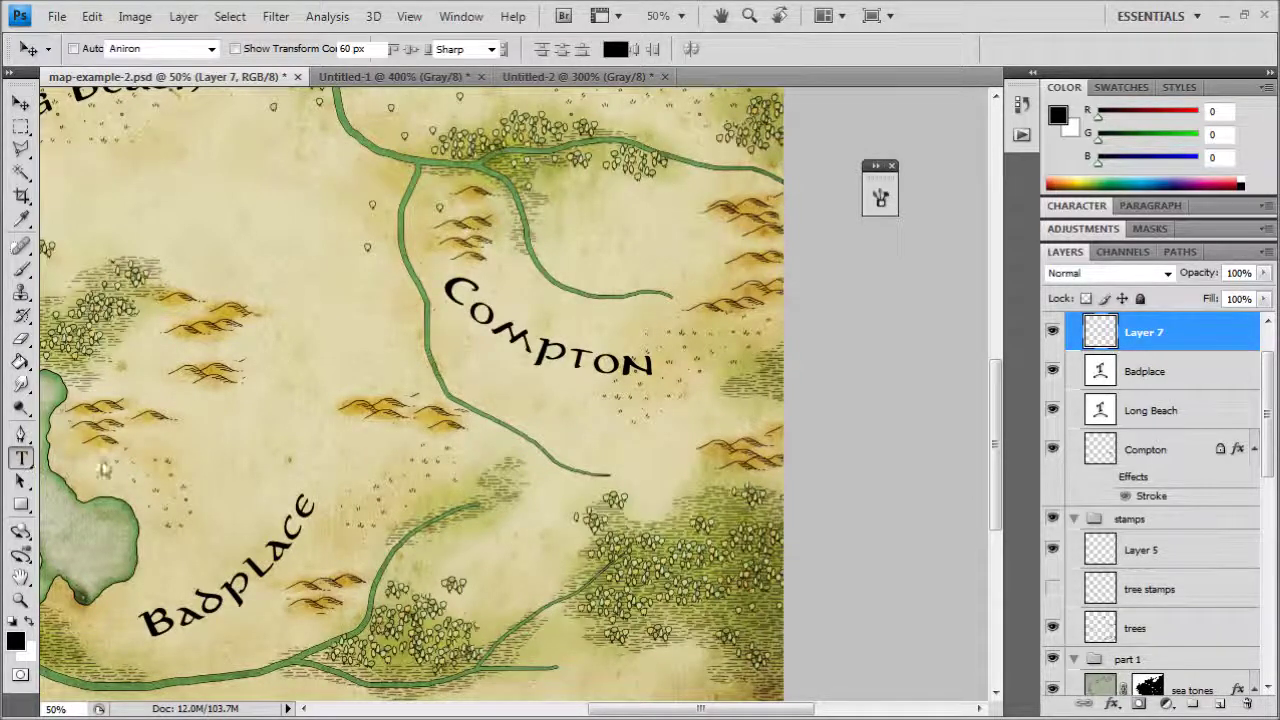
{"action": "left_click", "coordinate": [535, 560]}
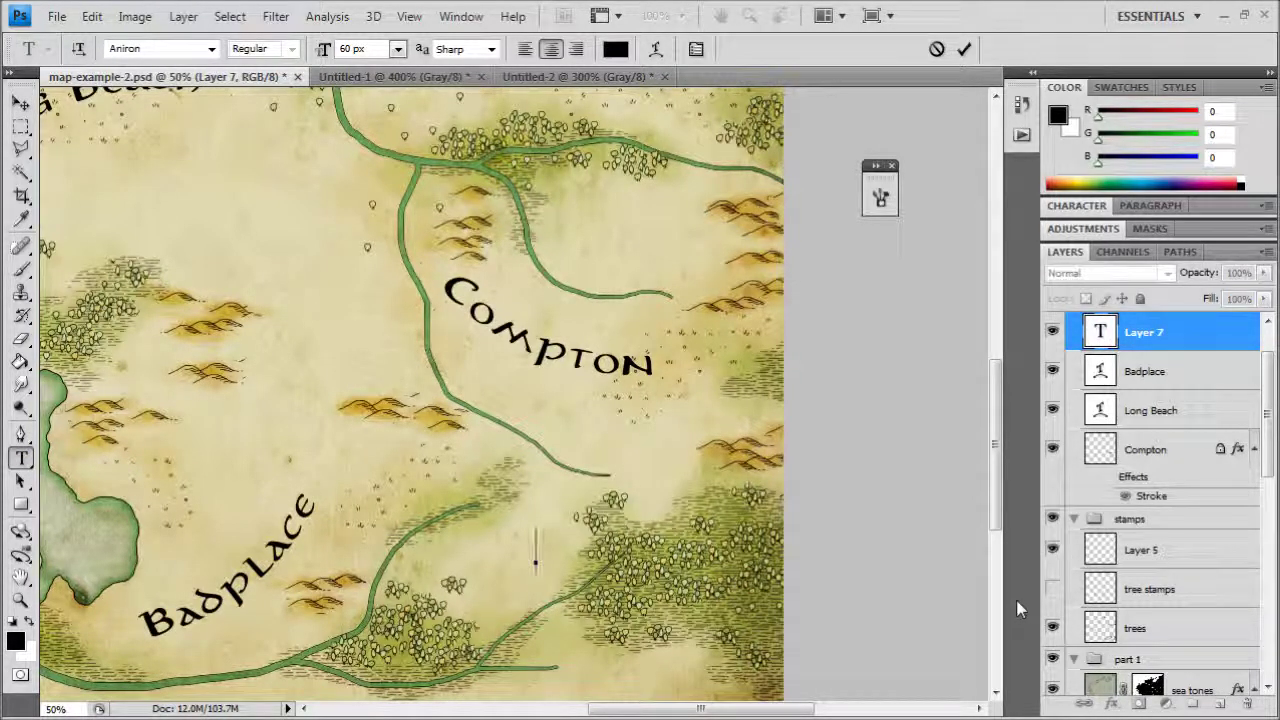
{"action": "type", "text": "spooky wo"}
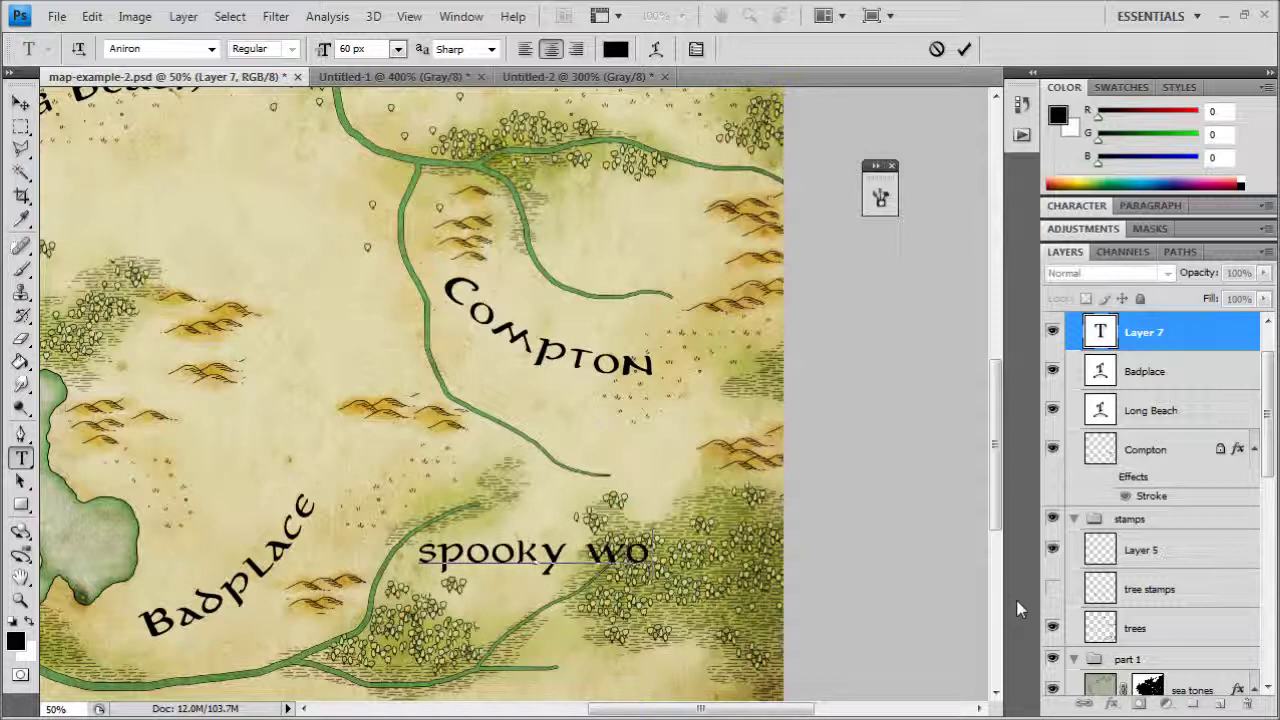
{"action": "type", "text": "ods"}
Step: Capitalize the first letter of both words so the new forest label reads "Spooky Woods"
{"action": "key", "text": "Left"}
{"action": "key", "text": "Left"}
{"action": "key", "text": "Delete"}
{"action": "type", "text": "W"}
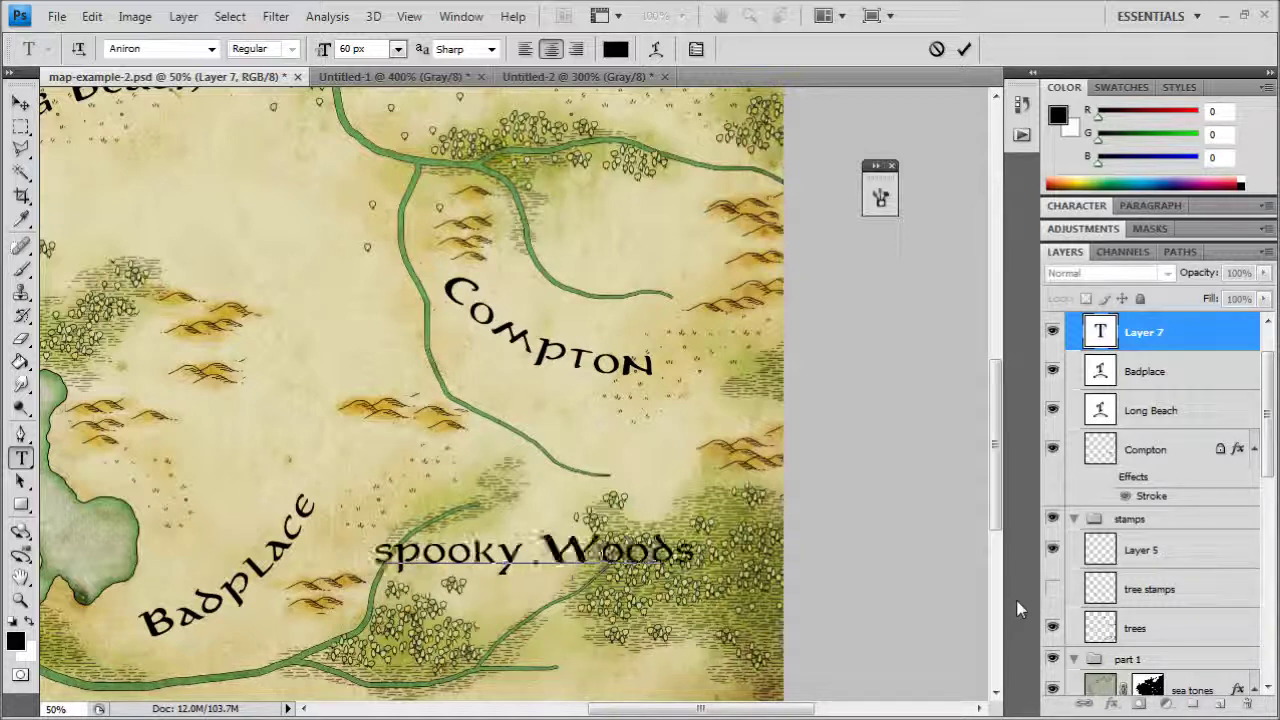
{"action": "key", "text": "Home"}
{"action": "key", "text": "shift+Right"}
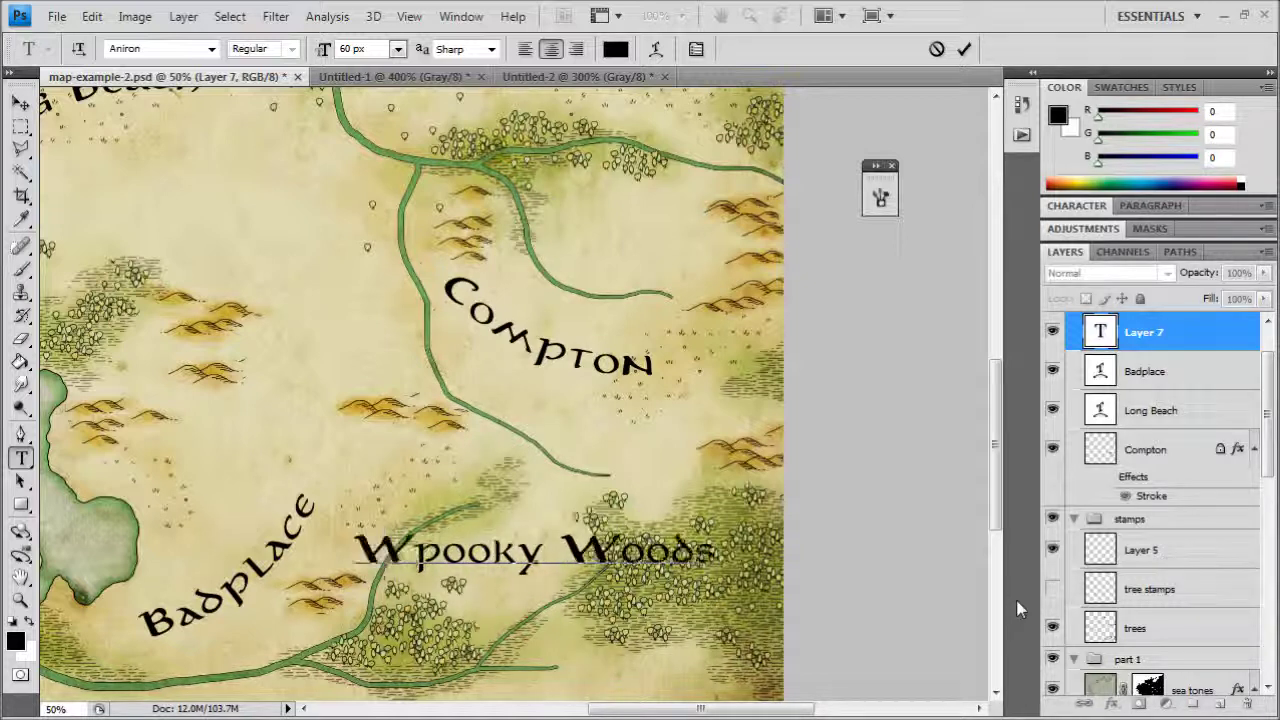
{"action": "key", "text": "Delete"}
{"action": "type", "text": "S"}
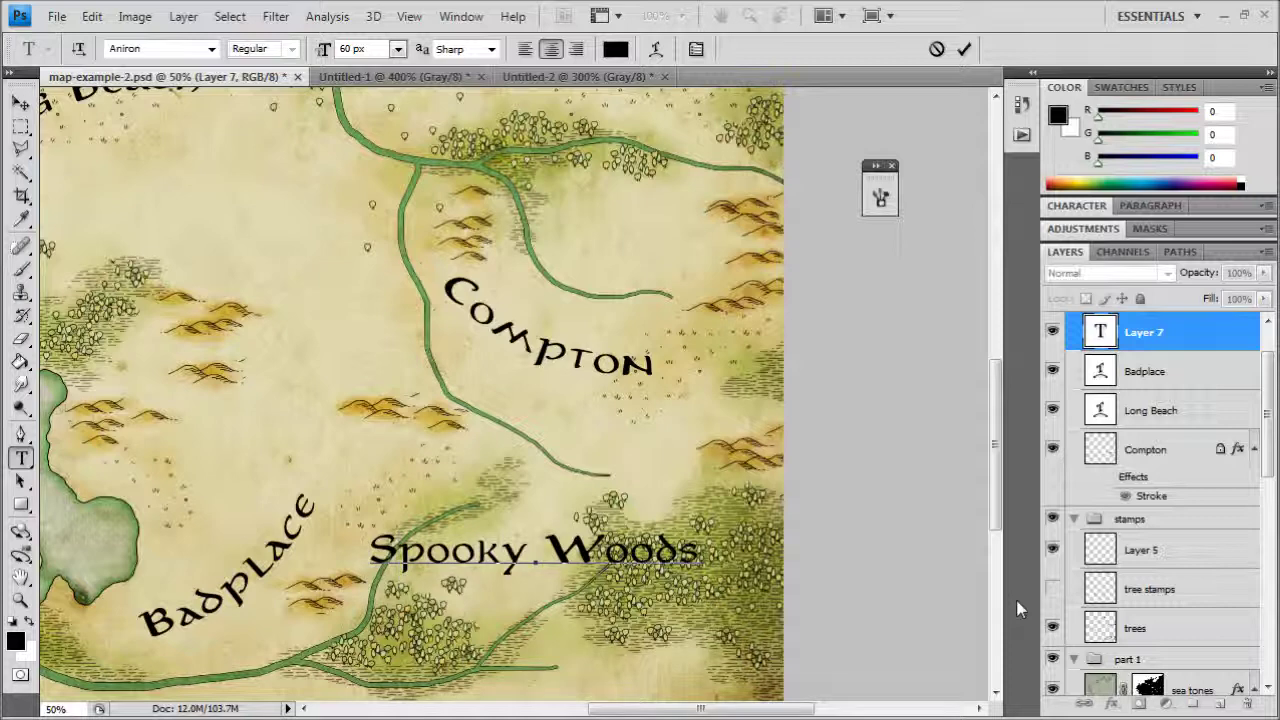
{"action": "key", "text": "ctrl+Return"}
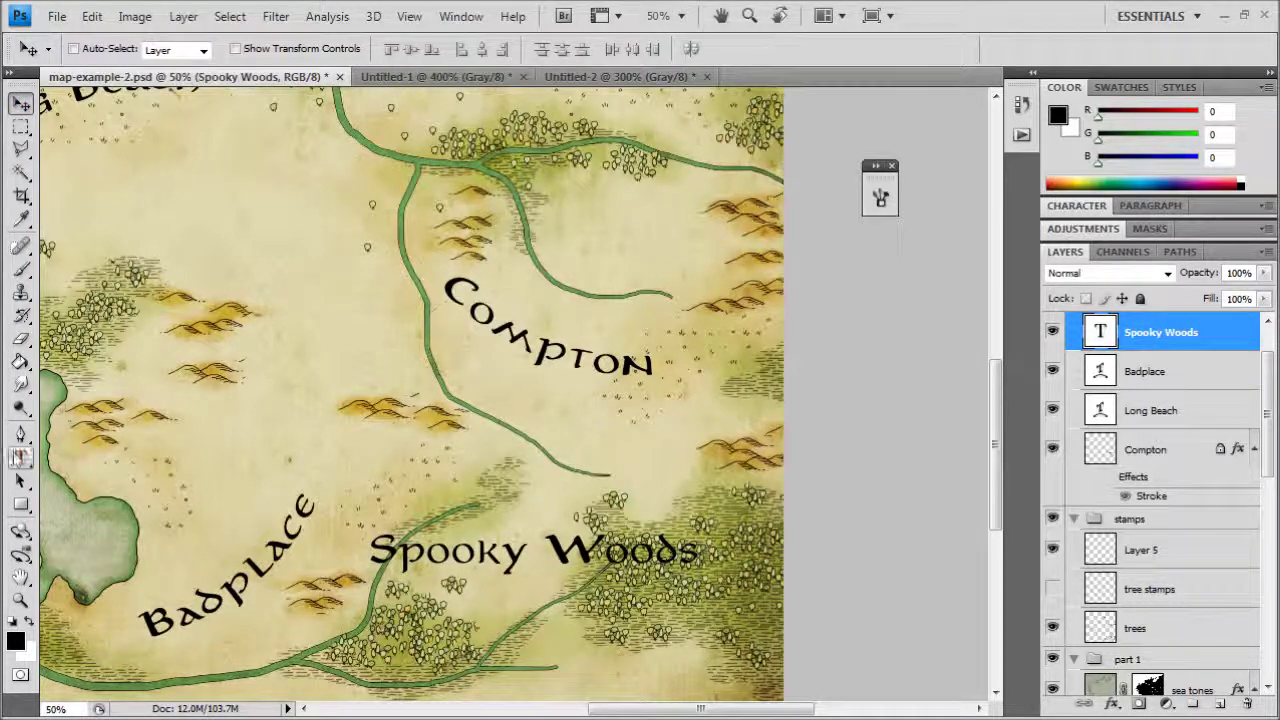
Step: Reduce the Spooky Woods label to 30 px and move it onto the southeastern forest
{"action": "left_click", "coordinate": [397, 48]}
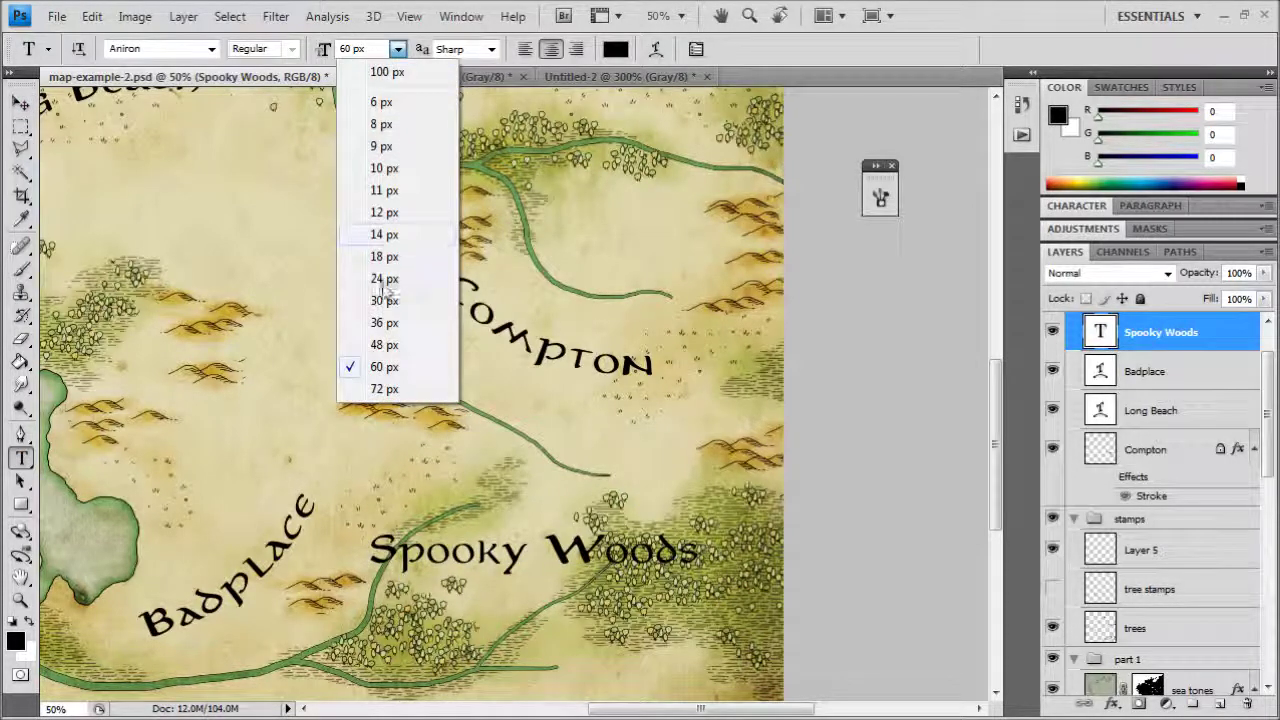
{"action": "left_click", "coordinate": [390, 278]}
{"action": "left_click", "coordinate": [397, 48]}
{"action": "left_click", "coordinate": [380, 300]}
{"action": "left_click", "coordinate": [20, 103]}
{"action": "left_click_drag", "start_coordinate": [294, 299], "coordinate": [444, 333]}
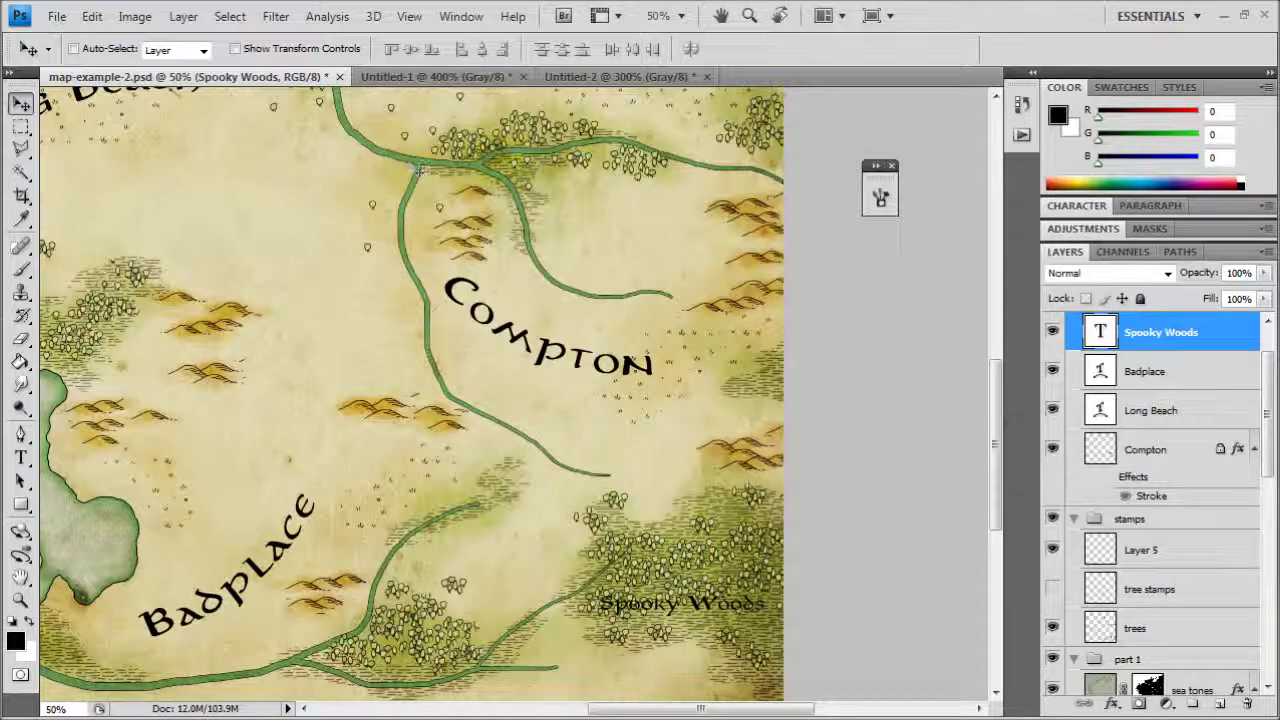
Step: Warp the Spooky Woods label with a horizontal Arc style, using only a very slight bend
{"action": "left_click", "coordinate": [20, 457]}
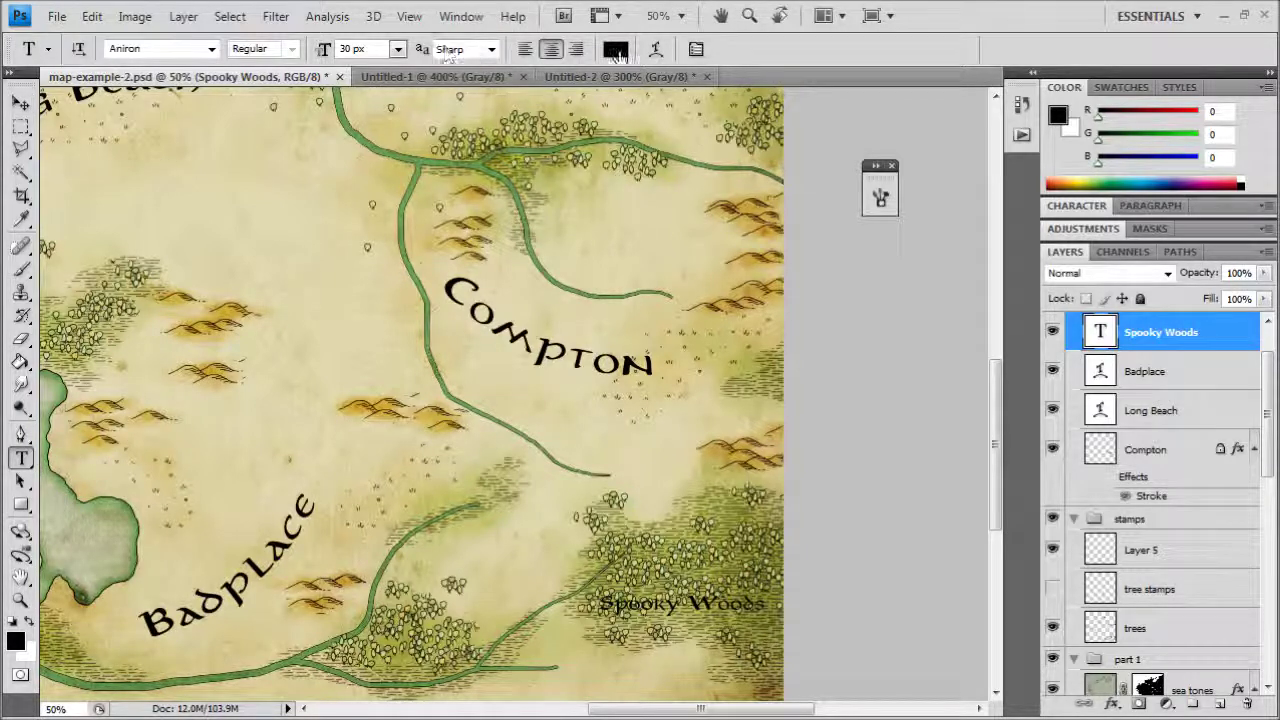
{"action": "left_click", "coordinate": [656, 50]}
{"action": "left_click", "coordinate": [804, 148]}
{"action": "left_click", "coordinate": [735, 197]}
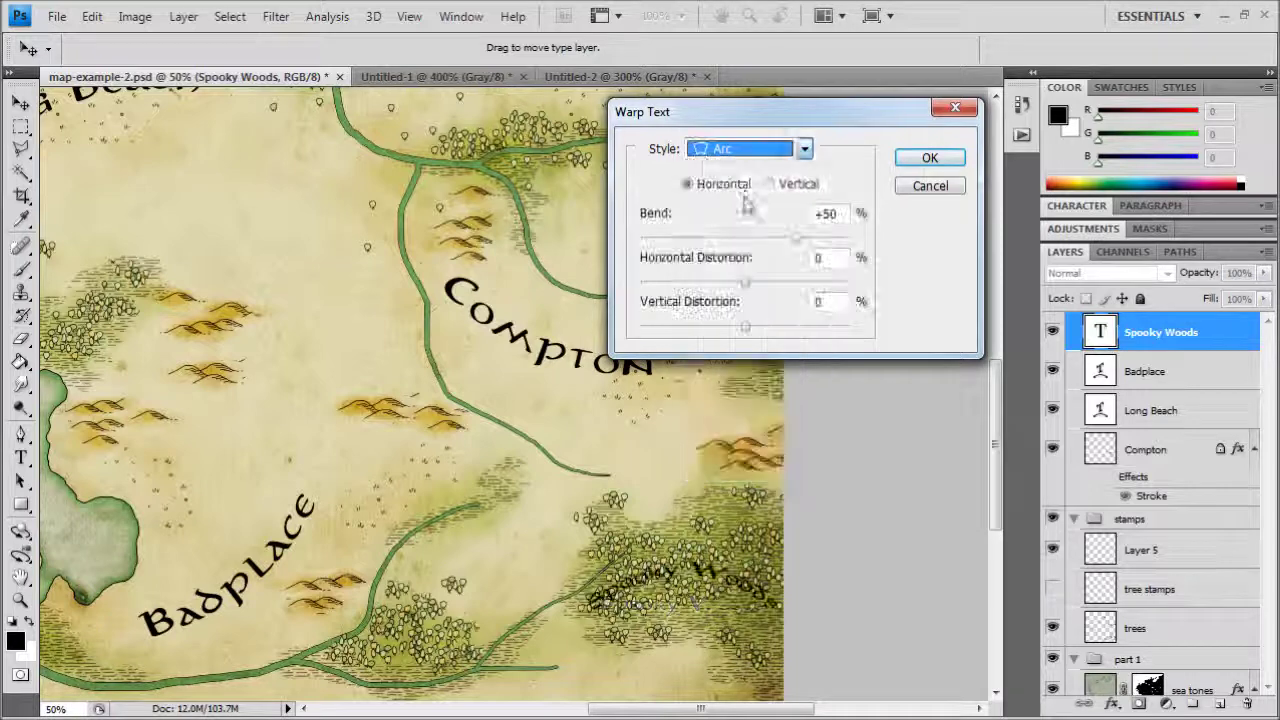
{"action": "left_click_drag", "start_coordinate": [772, 237], "coordinate": [735, 240]}
{"action": "left_click_drag", "start_coordinate": [728, 335], "coordinate": [745, 334]}
{"action": "left_click", "coordinate": [933, 160]}
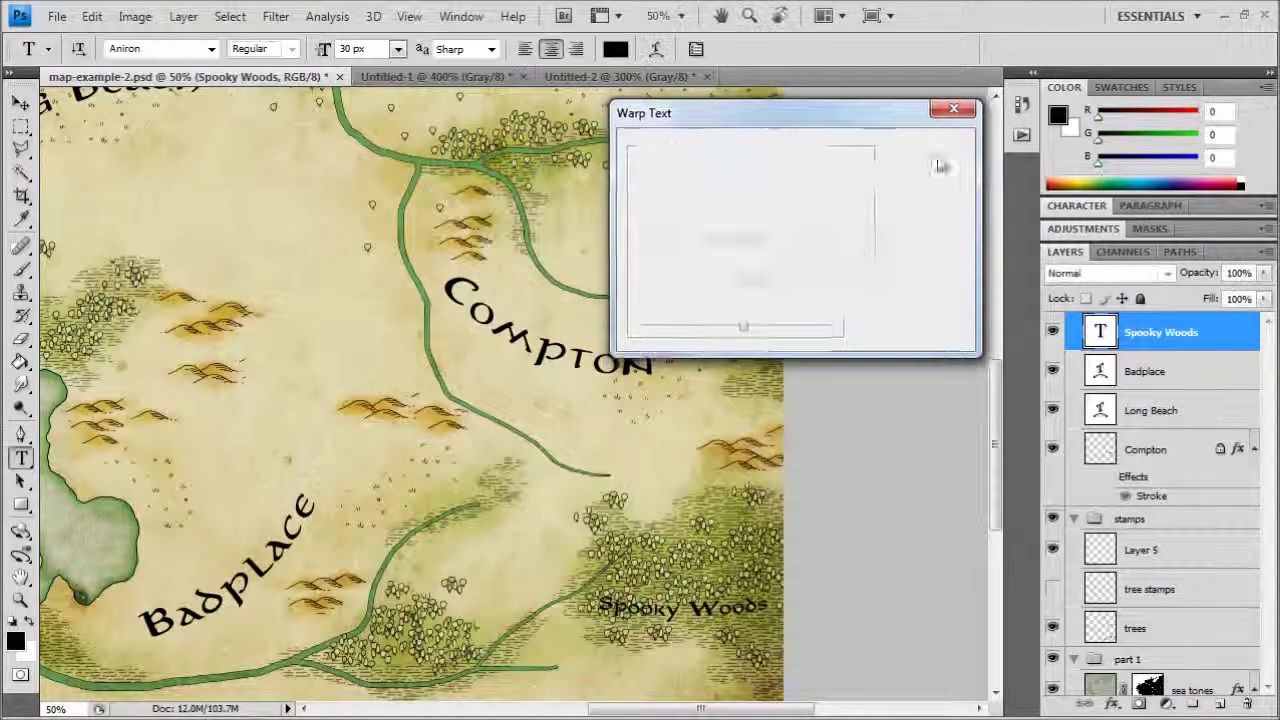
Step: Rotate the Spooky Woods label counterclockwise by 27.7° and apply the transformation
{"action": "left_click", "coordinate": [91, 16]}
{"action": "mouse_move", "coordinate": [185, 390]}
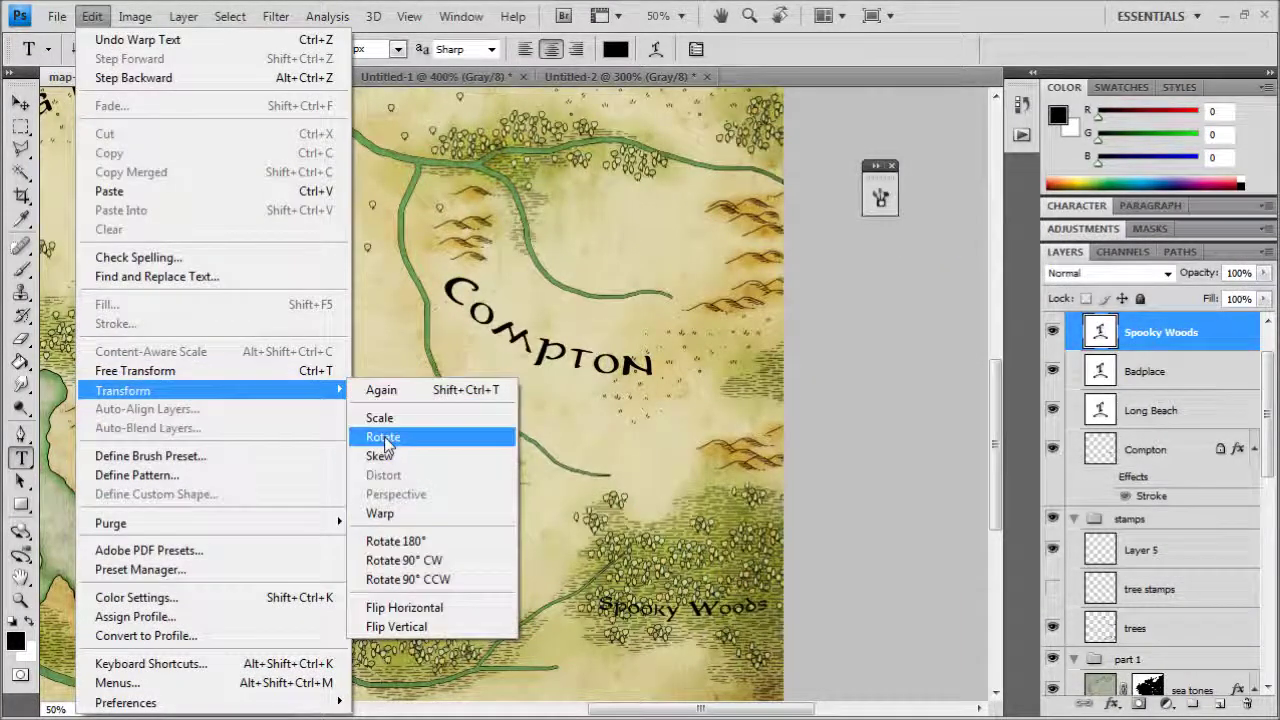
{"action": "left_click", "coordinate": [385, 437]}
{"action": "left_click_drag", "start_coordinate": [765, 586], "coordinate": [728, 568]}
{"action": "left_click", "coordinate": [20, 125]}
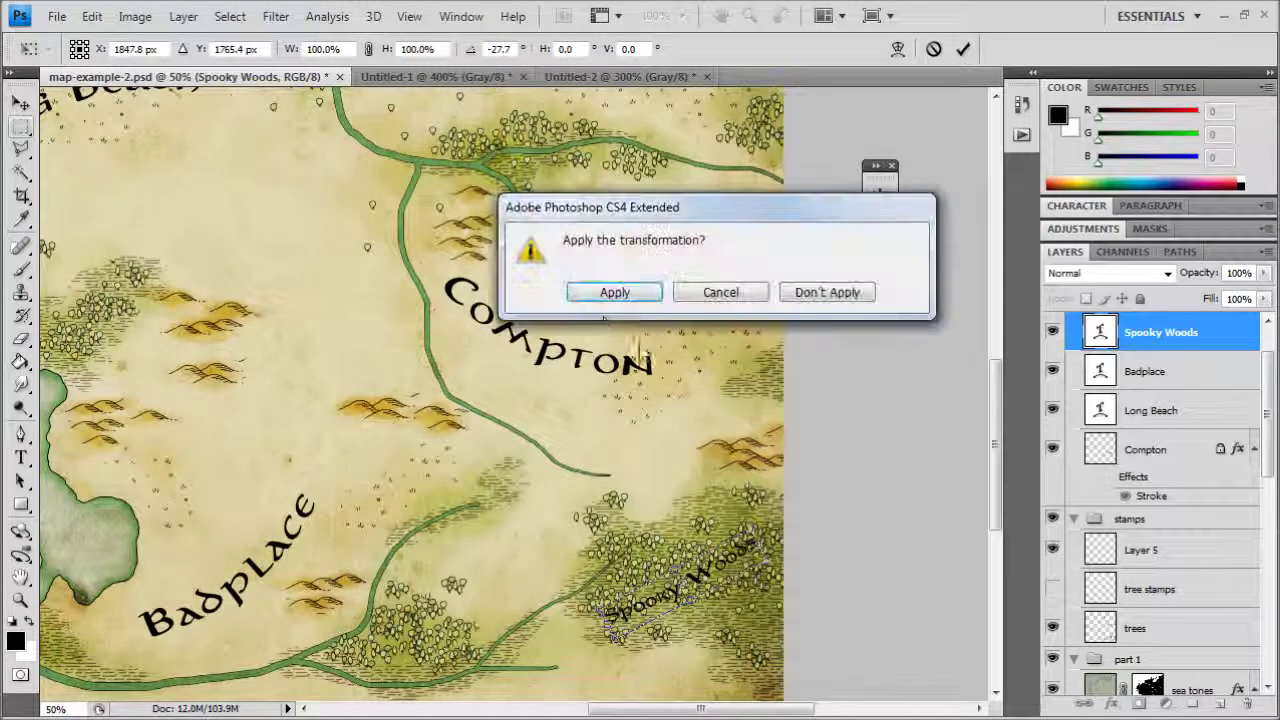
{"action": "left_click", "coordinate": [609, 289]}
Step: Add a 30 px text label reading "Cool Marsh" over the marshy forest on the western coast, south of Long Beach
{"action": "left_click_drag", "start_coordinate": [481, 225], "coordinate": [520, 178]}
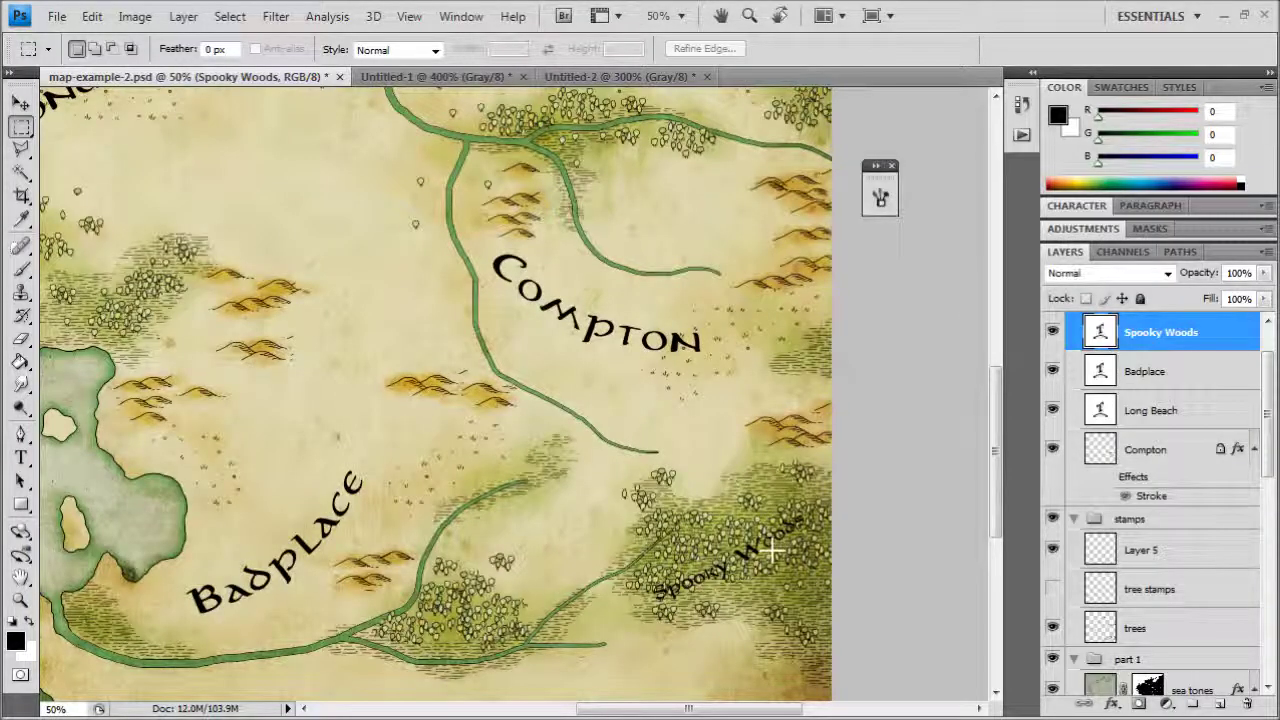
{"action": "left_click_drag", "start_coordinate": [609, 546], "coordinate": [641, 480]}
{"action": "left_click_drag", "start_coordinate": [409, 375], "coordinate": [480, 400]}
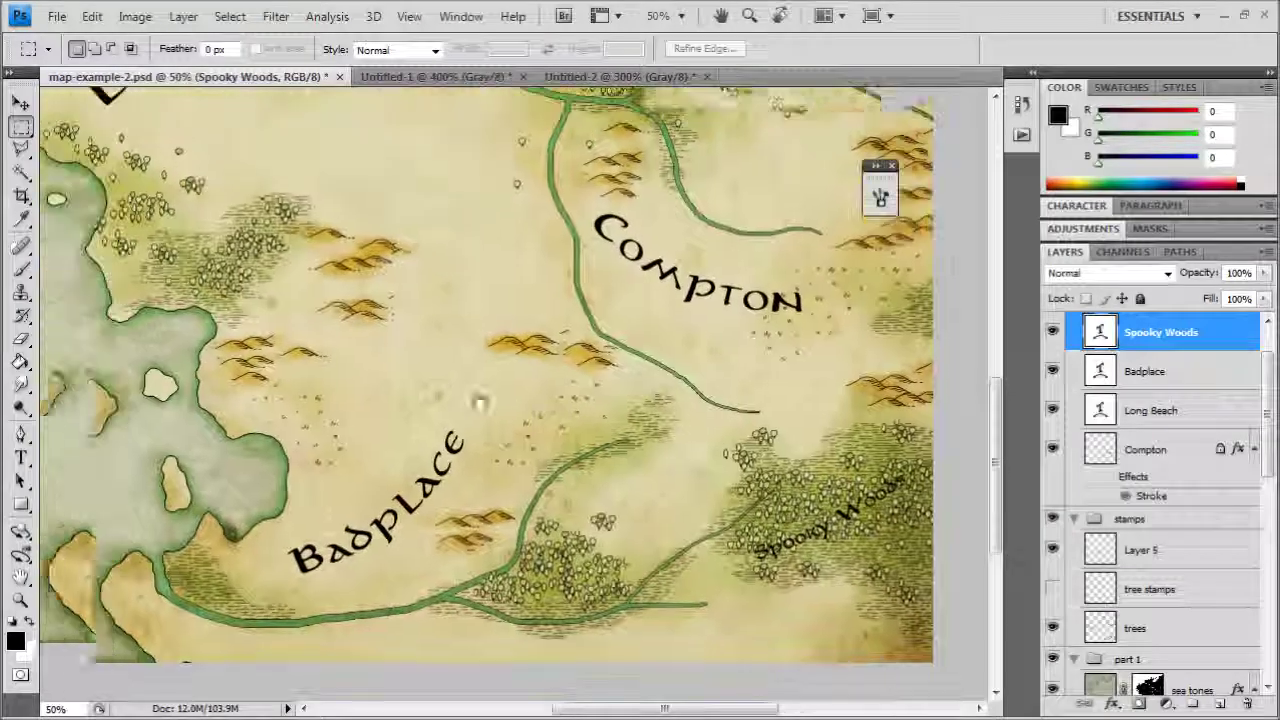
{"action": "left_click", "coordinate": [22, 458]}
{"action": "left_click_drag", "start_coordinate": [277, 420], "coordinate": [319, 565]}
{"action": "left_click", "coordinate": [221, 378]}
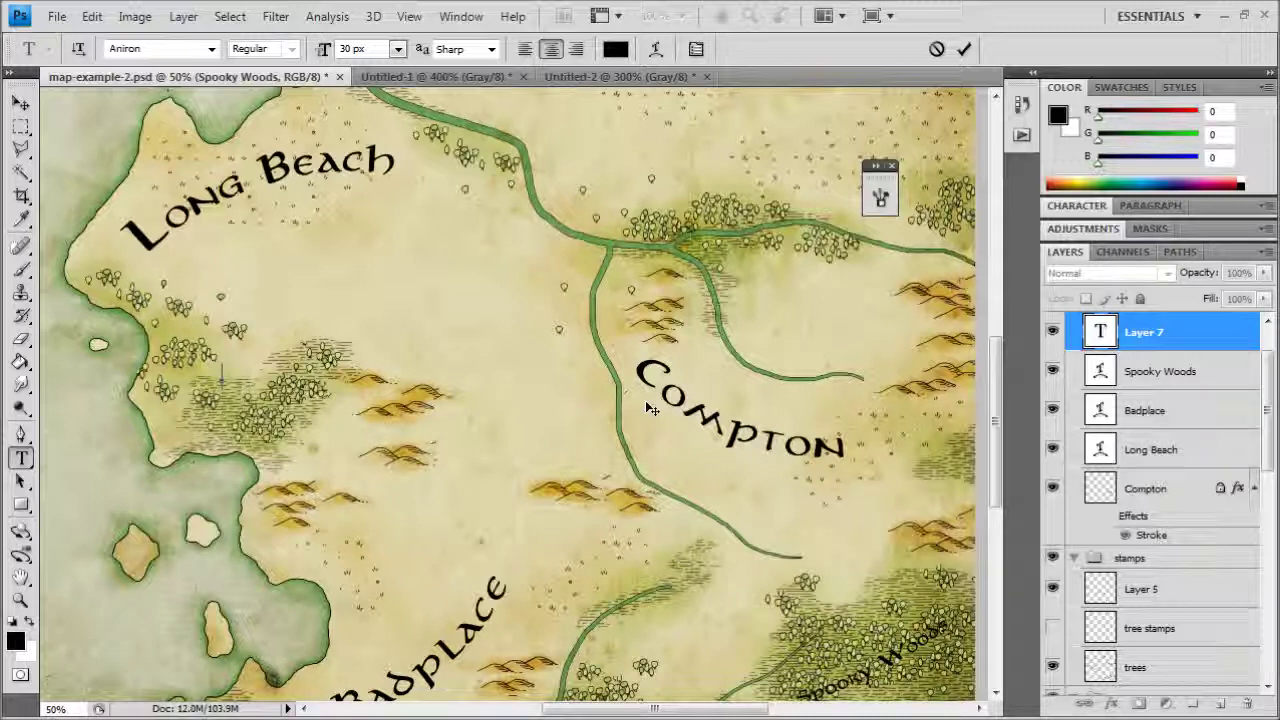
{"action": "type", "text": "Cool Marsh"}
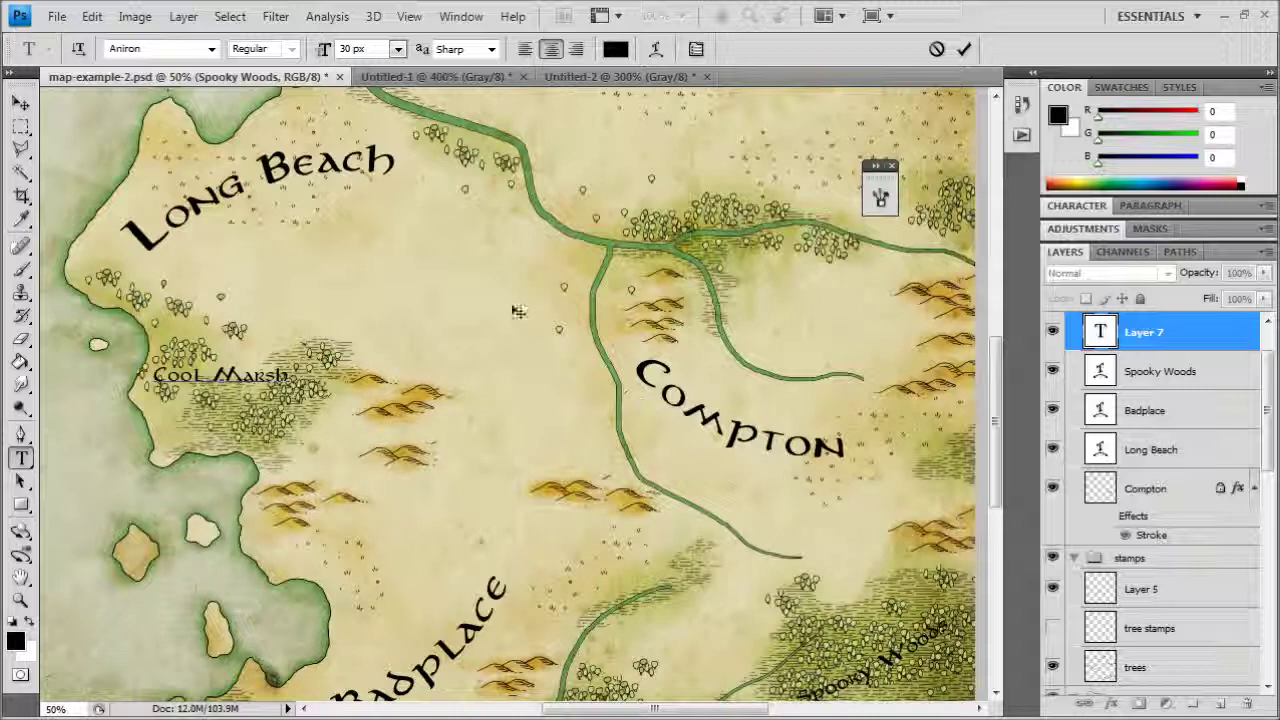
{"action": "left_click", "coordinate": [20, 103]}
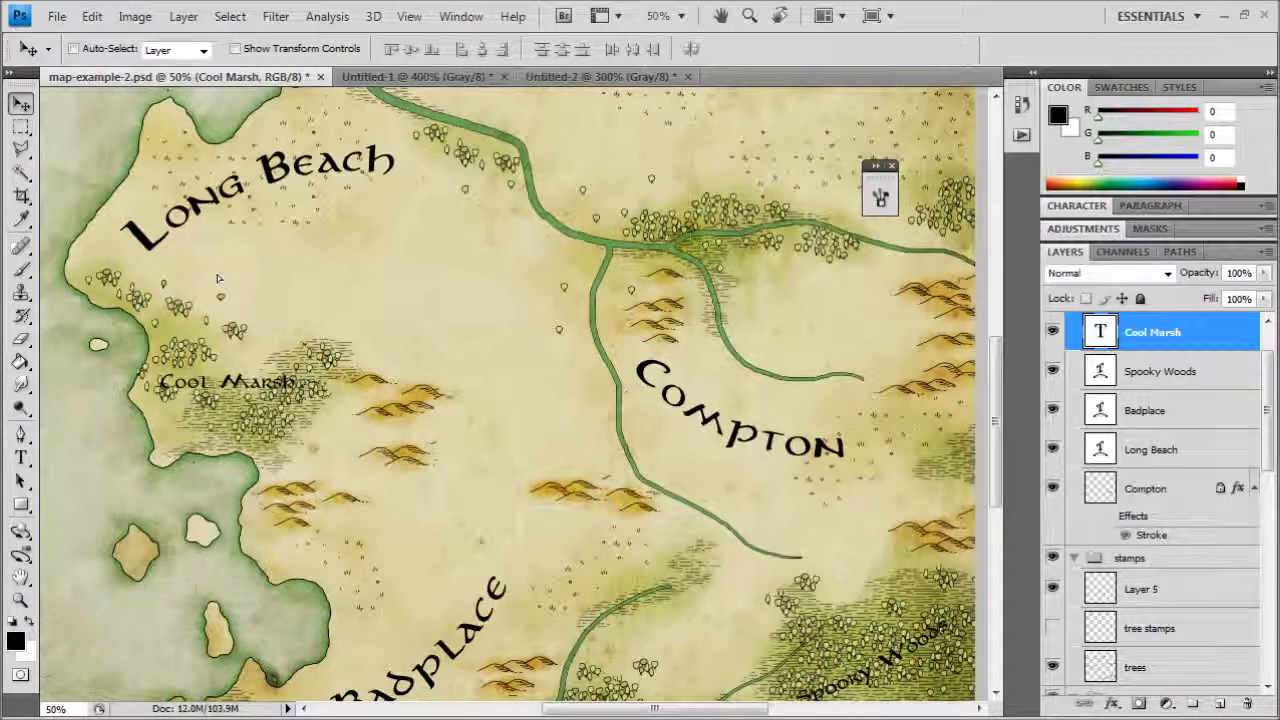
Step: Add a two-line 30 px label reading "Mountain Range" and position it among the northeastern mountains
{"action": "left_click_drag", "start_coordinate": [811, 186], "coordinate": [628, 434]}
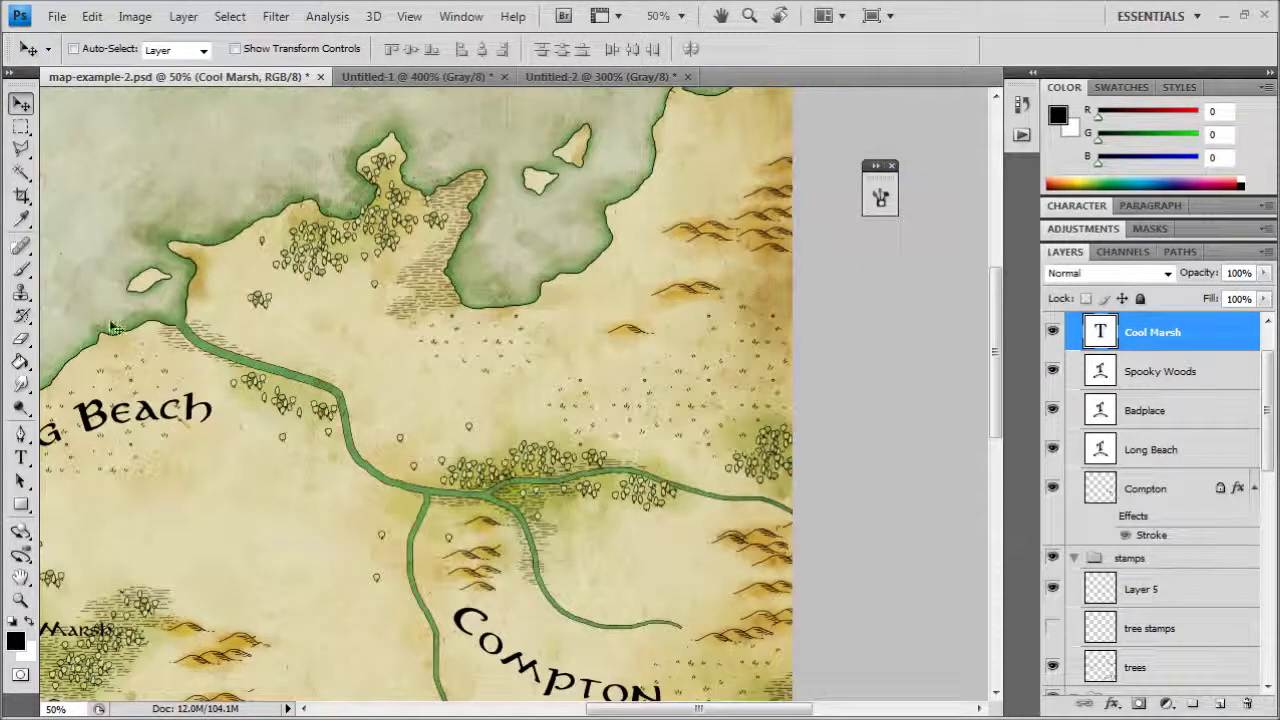
{"action": "left_click", "coordinate": [20, 457]}
{"action": "left_click", "coordinate": [657, 262]}
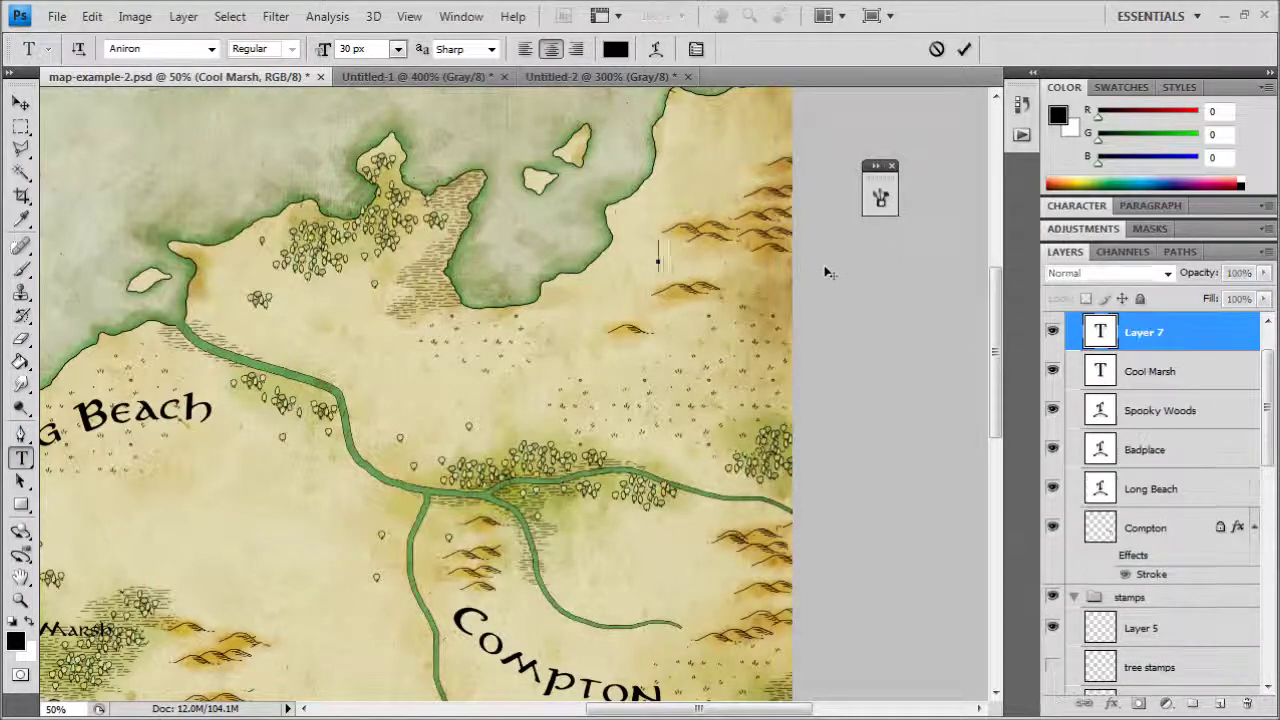
{"action": "type", "text": "Mountain"}
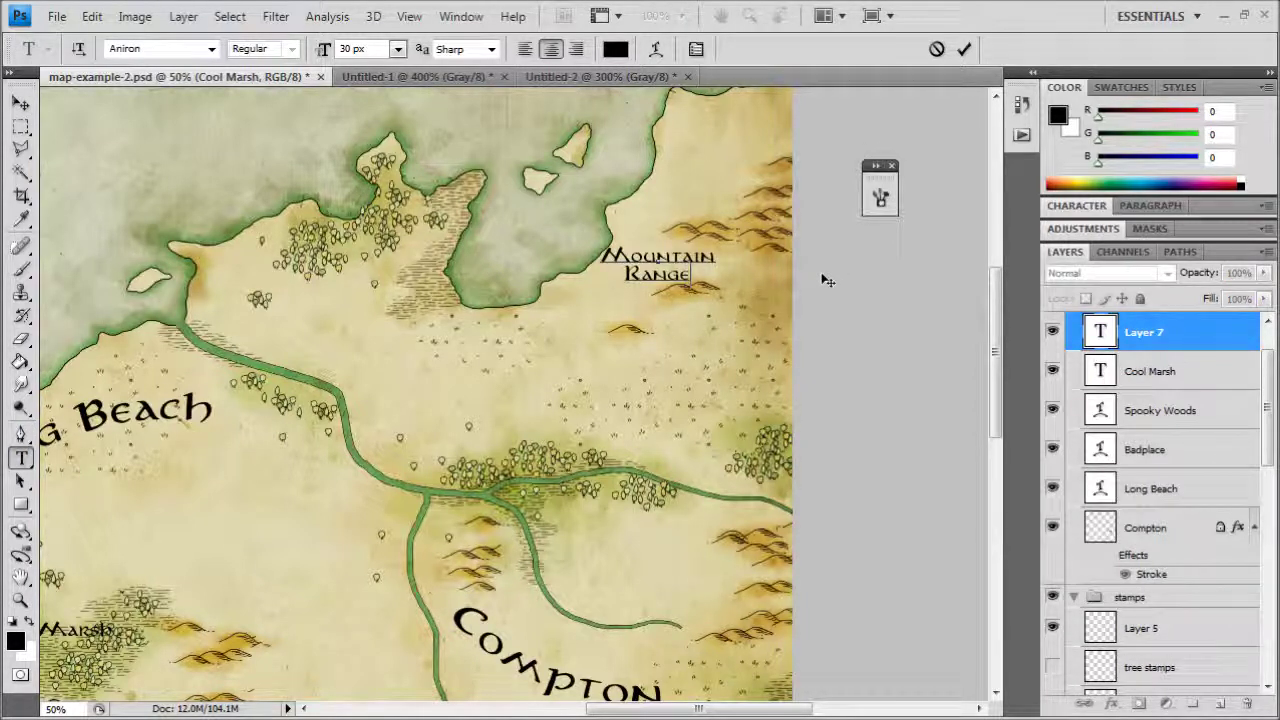
{"action": "left_click", "coordinate": [20, 104]}
{"action": "left_click_drag", "start_coordinate": [470, 335], "coordinate": [510, 320]}
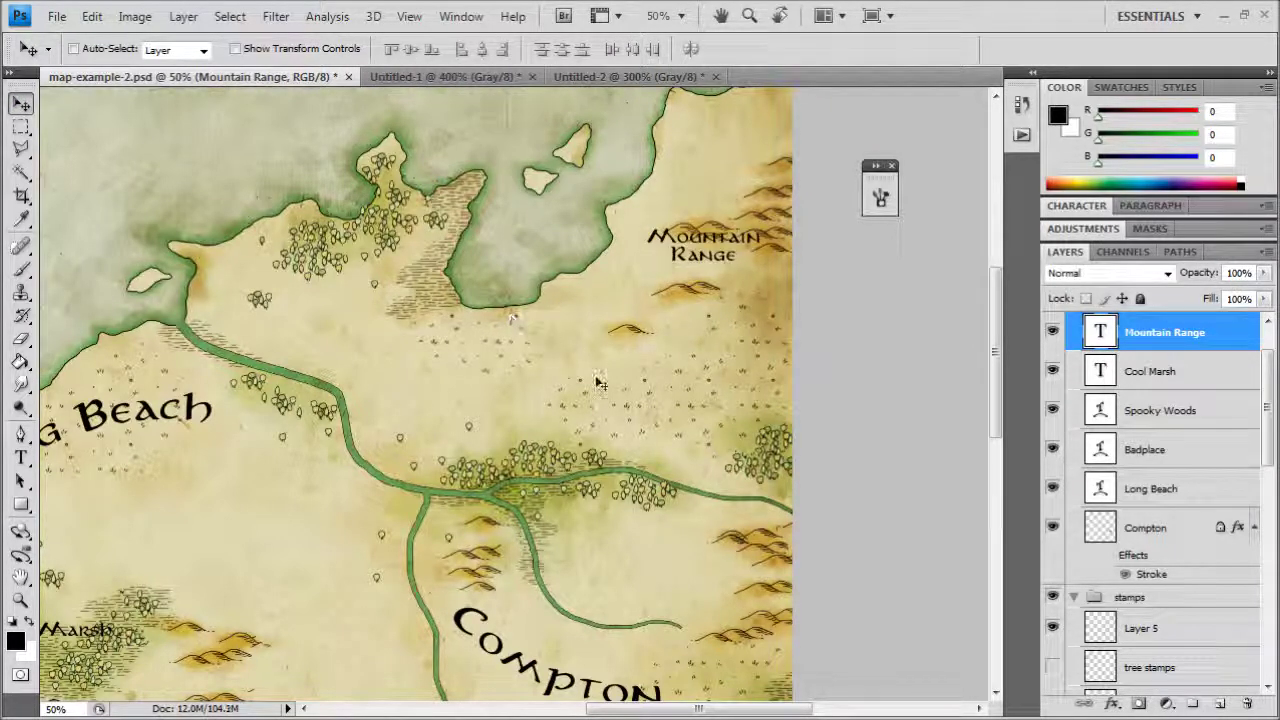
Step: Add a 30 px label reading "Two Rivers" and center it on the small forest between the southern river branches
{"action": "left_click_drag", "start_coordinate": [622, 380], "coordinate": [700, 337]}
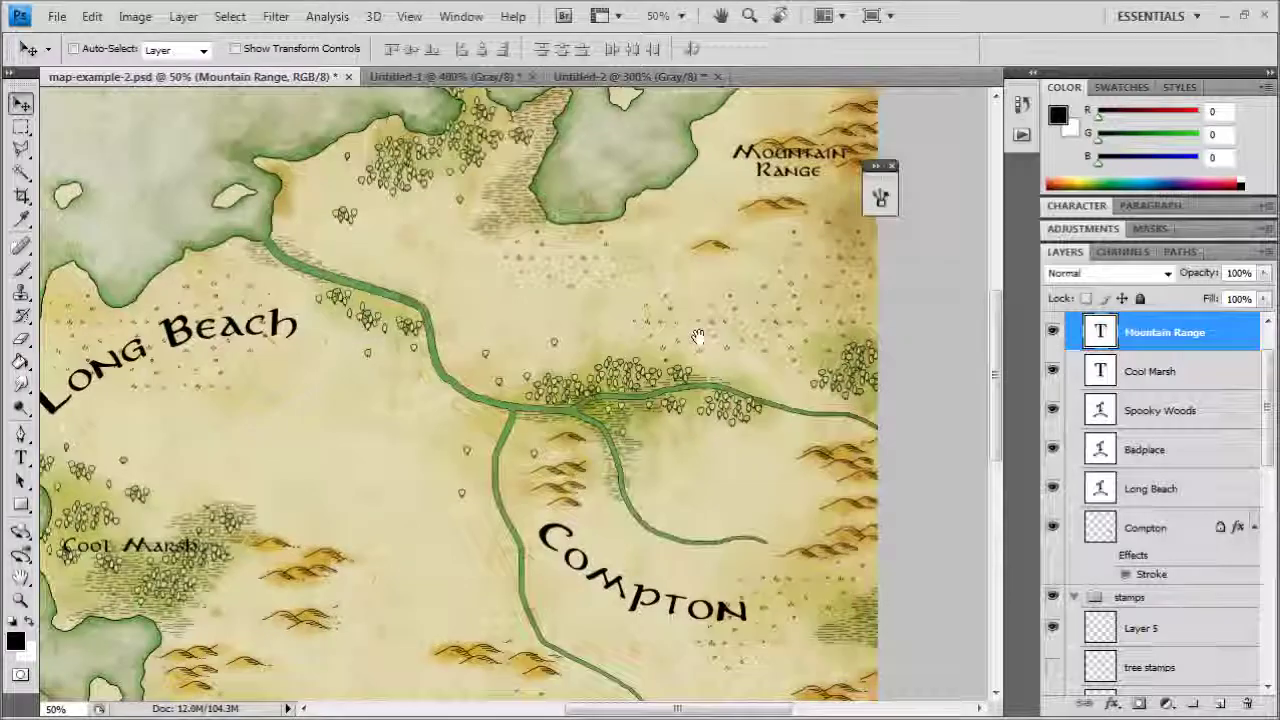
{"action": "left_click", "coordinate": [20, 457]}
{"action": "left_click_drag", "start_coordinate": [628, 437], "coordinate": [640, 270]}
{"action": "left_click_drag", "start_coordinate": [642, 440], "coordinate": [612, 219]}
{"action": "left_click_drag", "start_coordinate": [516, 401], "coordinate": [550, 361]}
{"action": "left_click", "coordinate": [727, 453]}
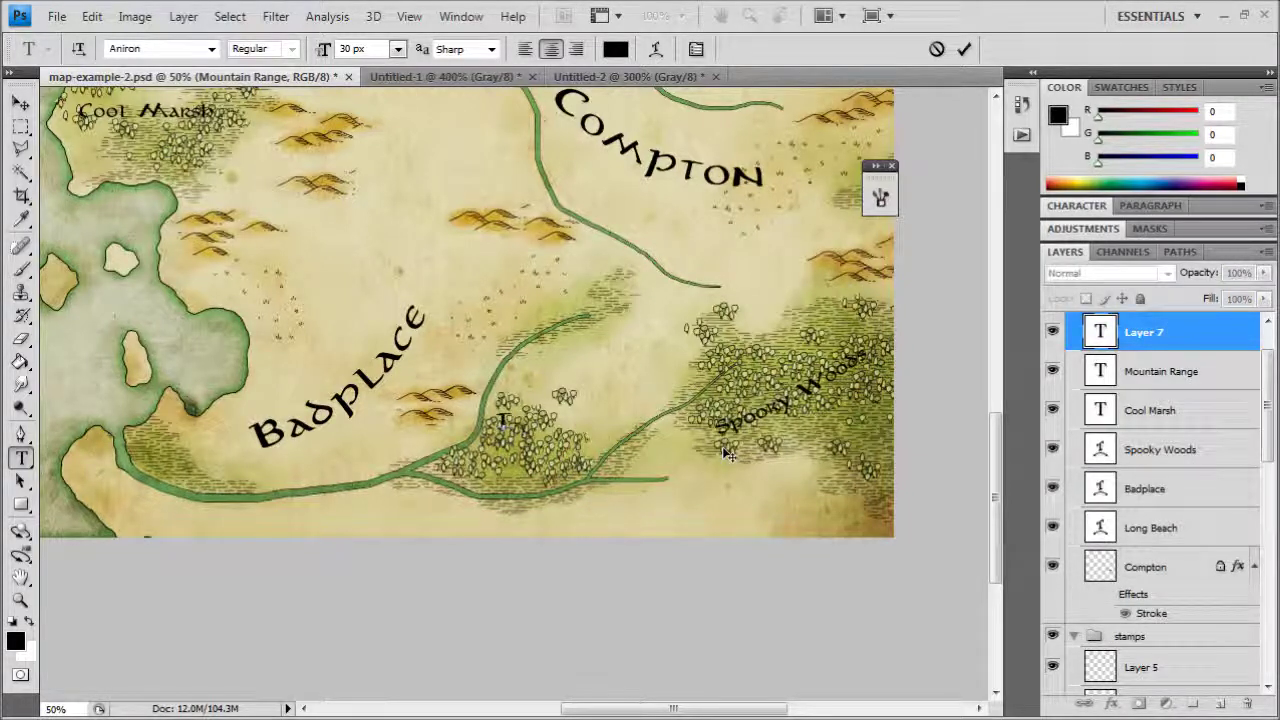
{"action": "type", "text": "Two Rivers"}
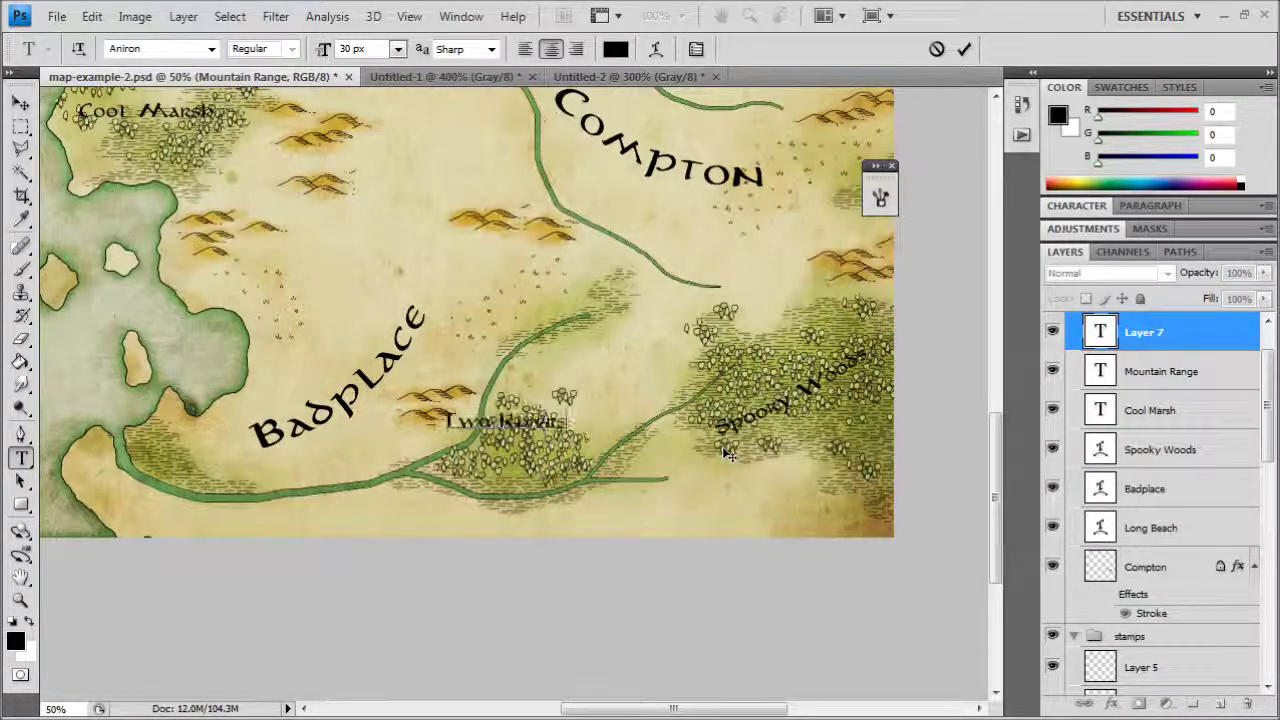
{"action": "left_click", "coordinate": [22, 104]}
{"action": "left_click_drag", "start_coordinate": [430, 393], "coordinate": [455, 418]}
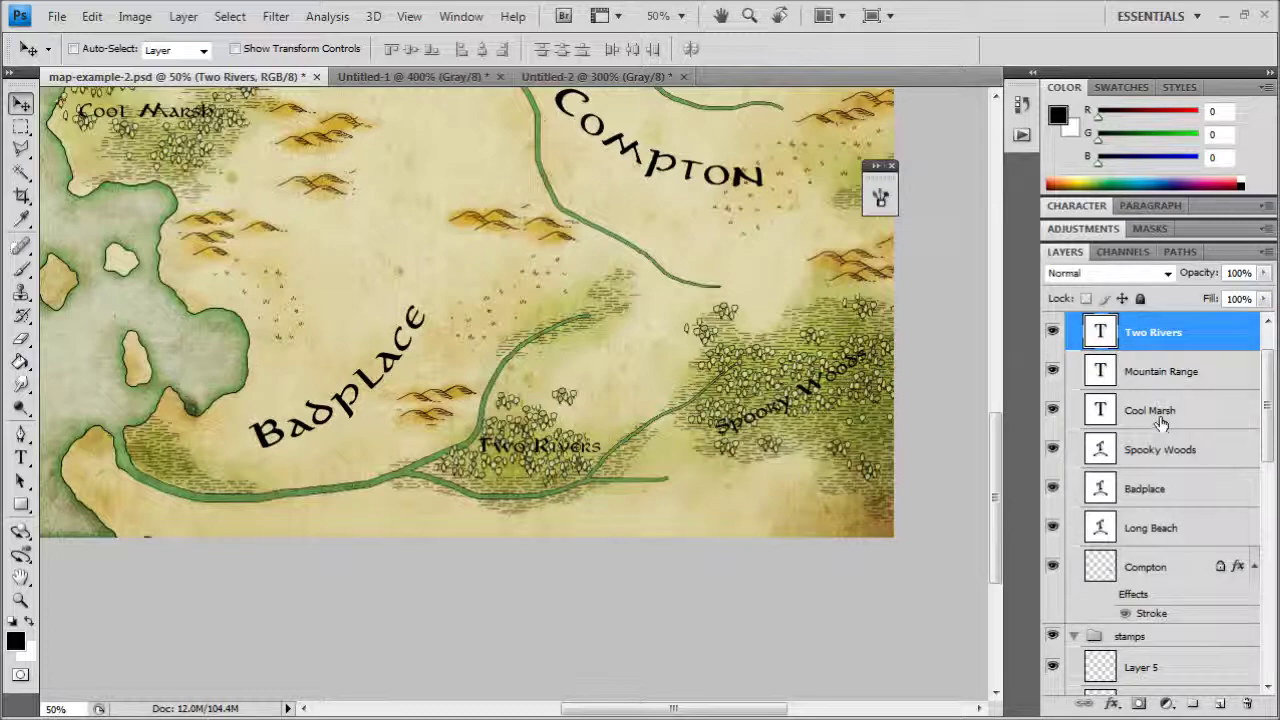
Step: Add a 30 px label reading "Open Plains" and position it in the empty area between Cool Marsh and the Compton river
{"action": "left_click_drag", "start_coordinate": [571, 284], "coordinate": [629, 567]}
{"action": "left_click", "coordinate": [20, 457]}
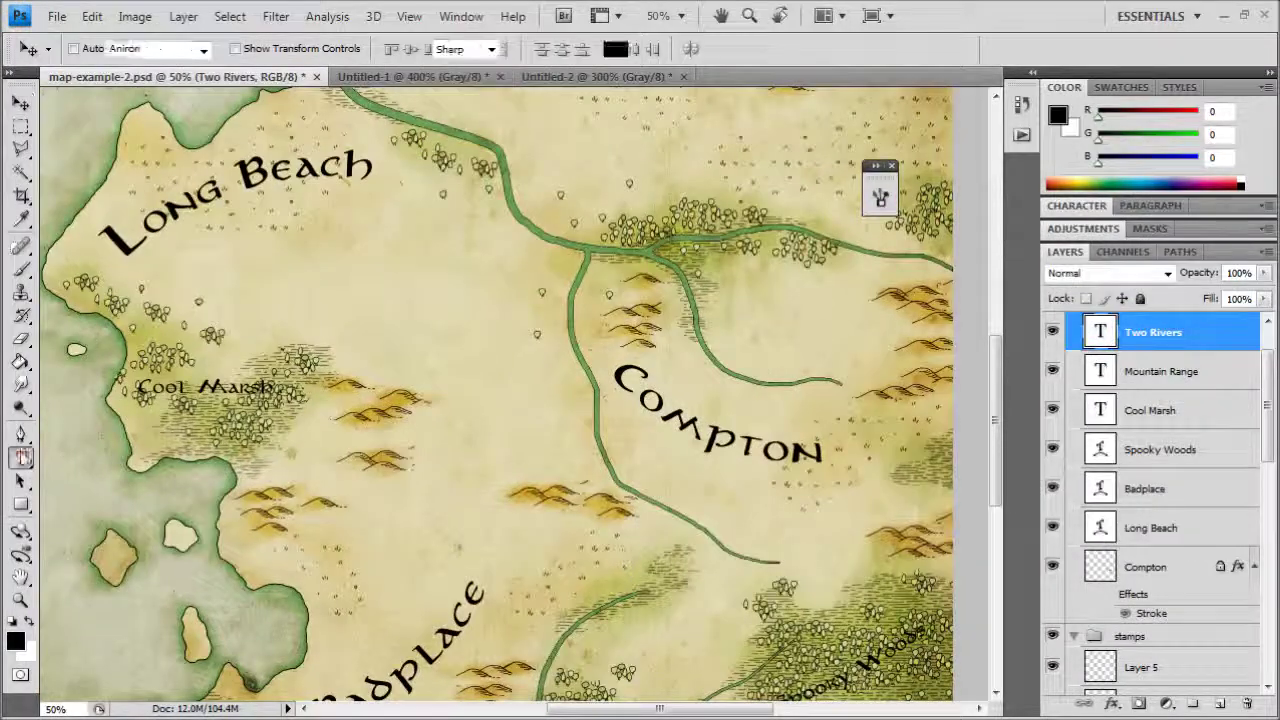
{"action": "left_click", "coordinate": [341, 283]}
{"action": "type", "text": "Open Plains"}
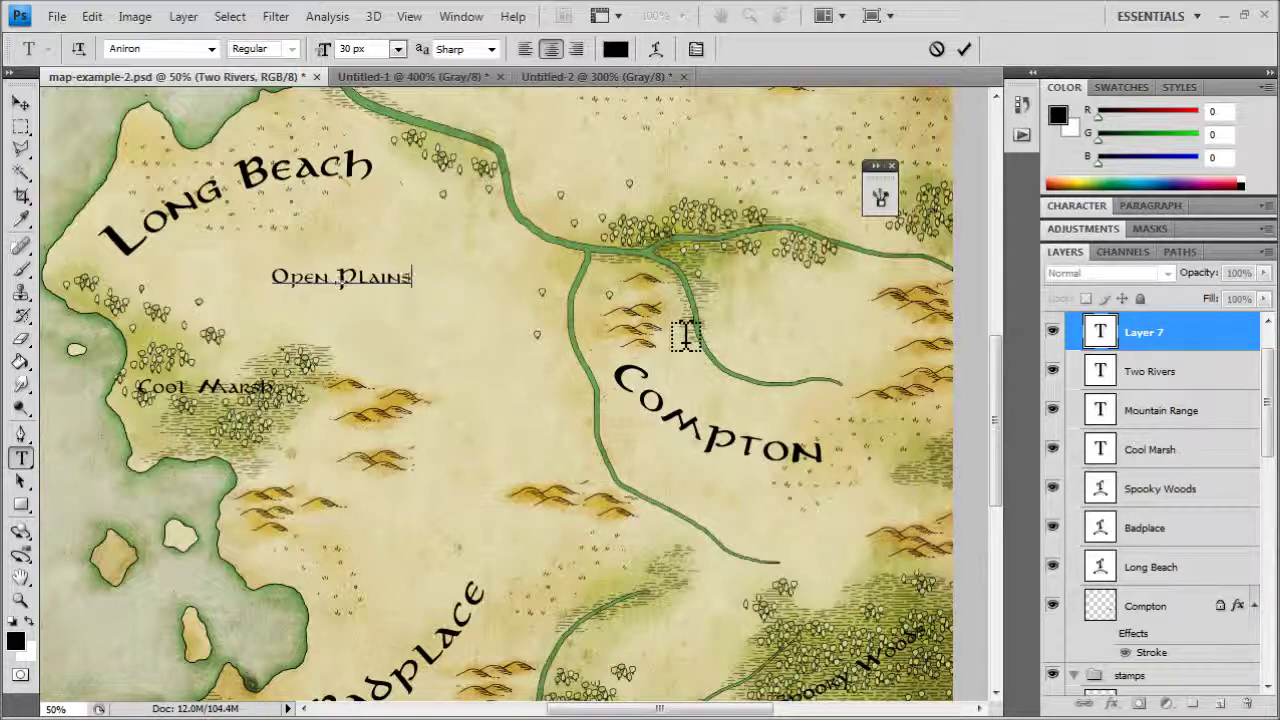
{"action": "left_click", "coordinate": [21, 103]}
{"action": "left_click_drag", "start_coordinate": [392, 256], "coordinate": [490, 296]}
Step: Rasterize the Open Plains, Two Rivers, Mountain Range and Cool Marsh text layers together
{"action": "left_click_drag", "start_coordinate": [728, 450], "coordinate": [724, 329]}
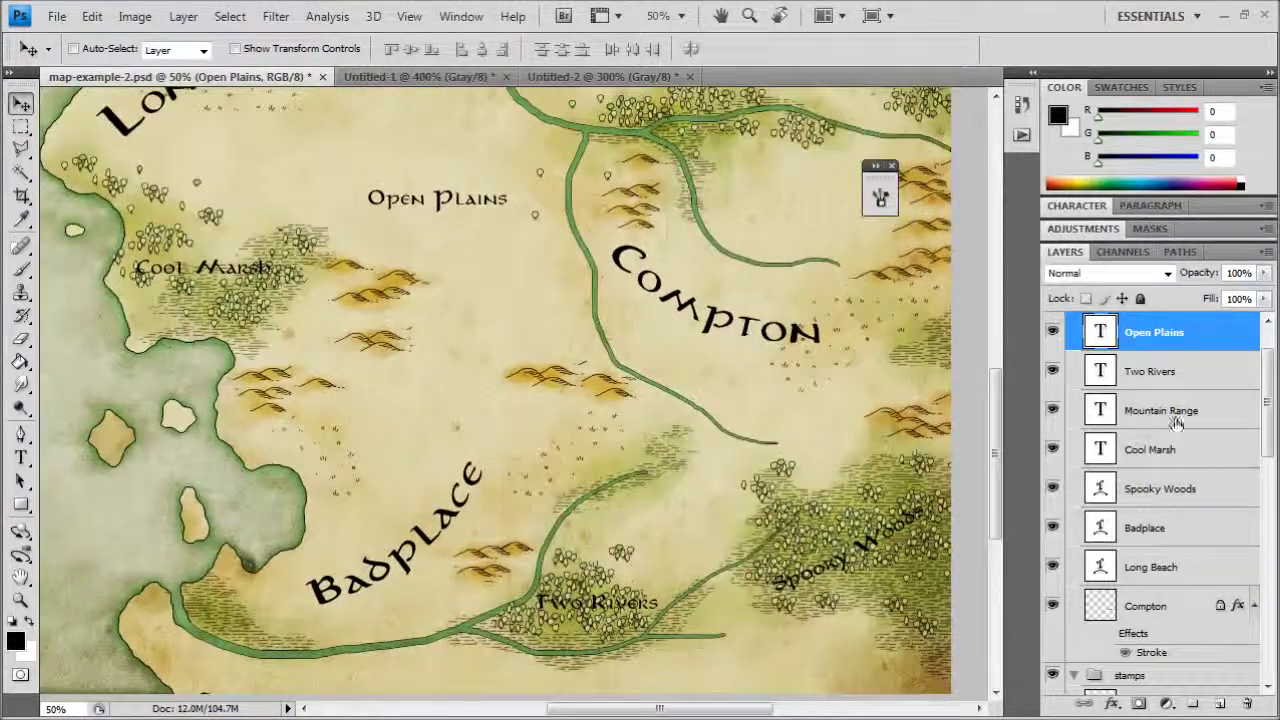
{"action": "left_click", "coordinate": [1150, 453], "text": "shift"}
{"action": "right_click", "coordinate": [1155, 450]}
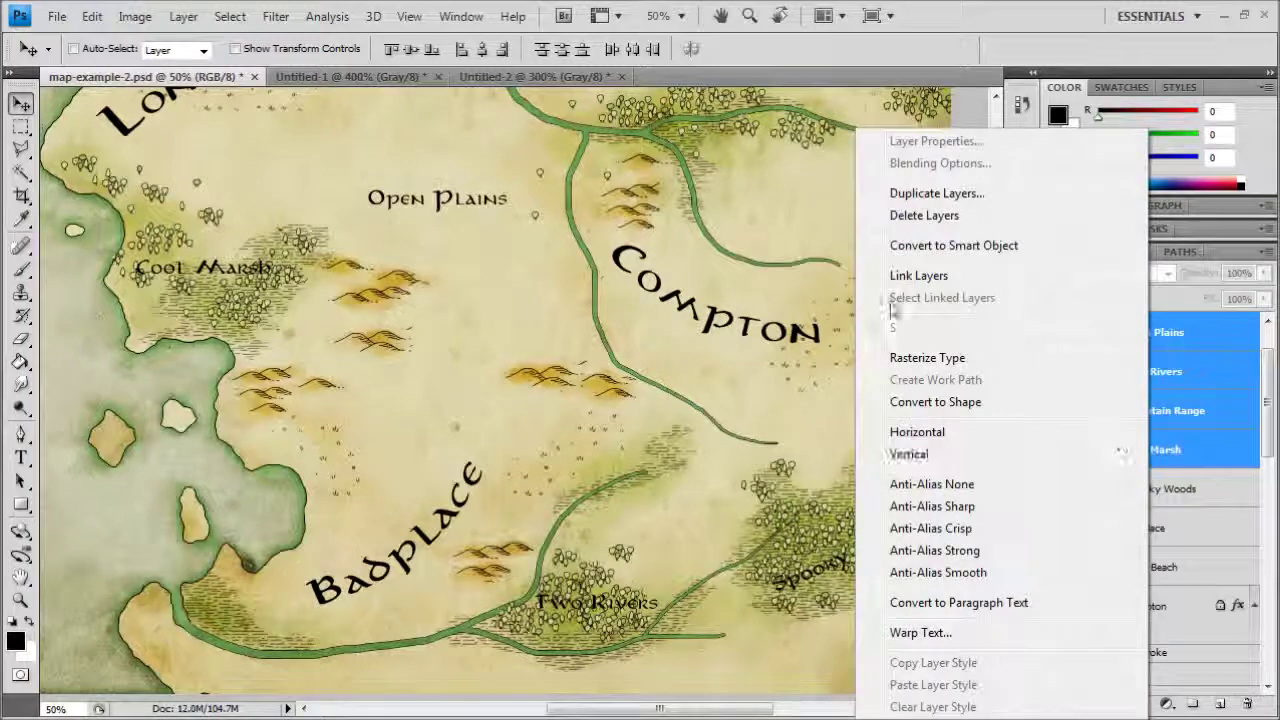
{"action": "left_click", "coordinate": [925, 357]}
Step: Merge the rasterized Open Plains, Two Rivers, Mountain Range and Cool Marsh layers into a single layer
{"action": "left_click_drag", "start_coordinate": [640, 354], "coordinate": [571, 434]}
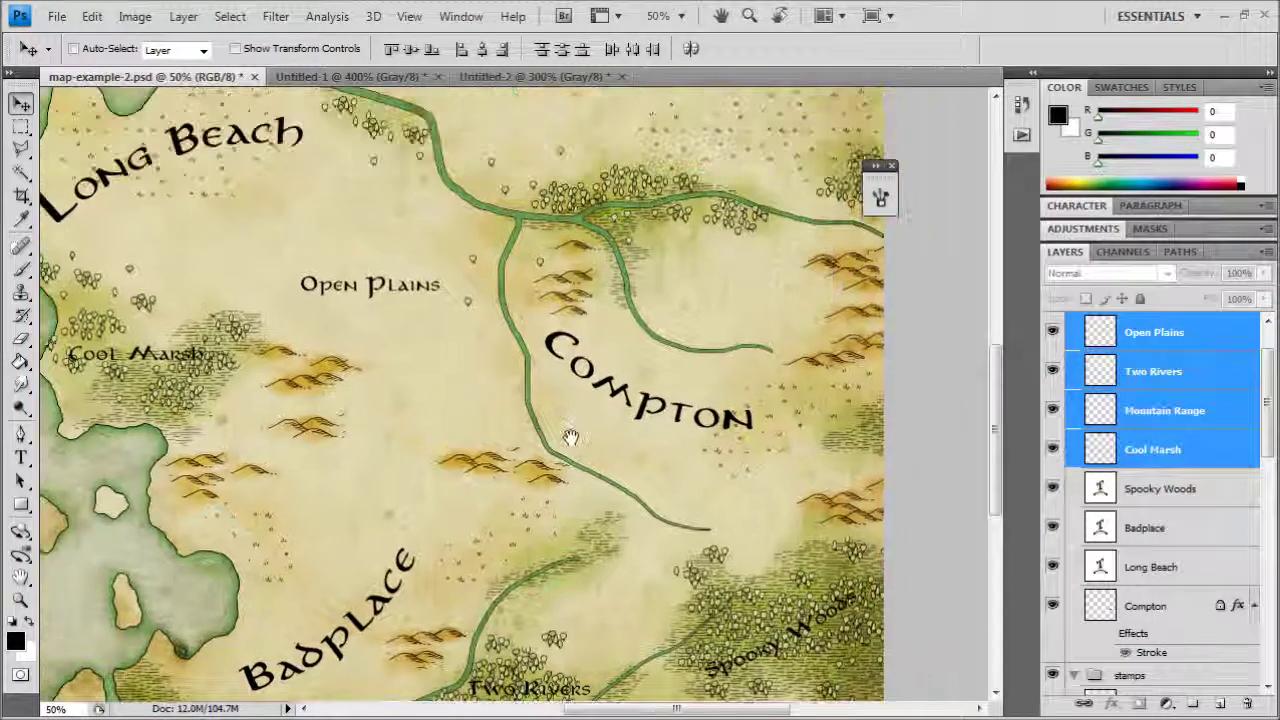
{"action": "left_click_drag", "start_coordinate": [420, 234], "coordinate": [437, 210]}
{"action": "left_click_drag", "start_coordinate": [512, 437], "coordinate": [446, 567]}
{"action": "left_click_drag", "start_coordinate": [438, 372], "coordinate": [509, 177]}
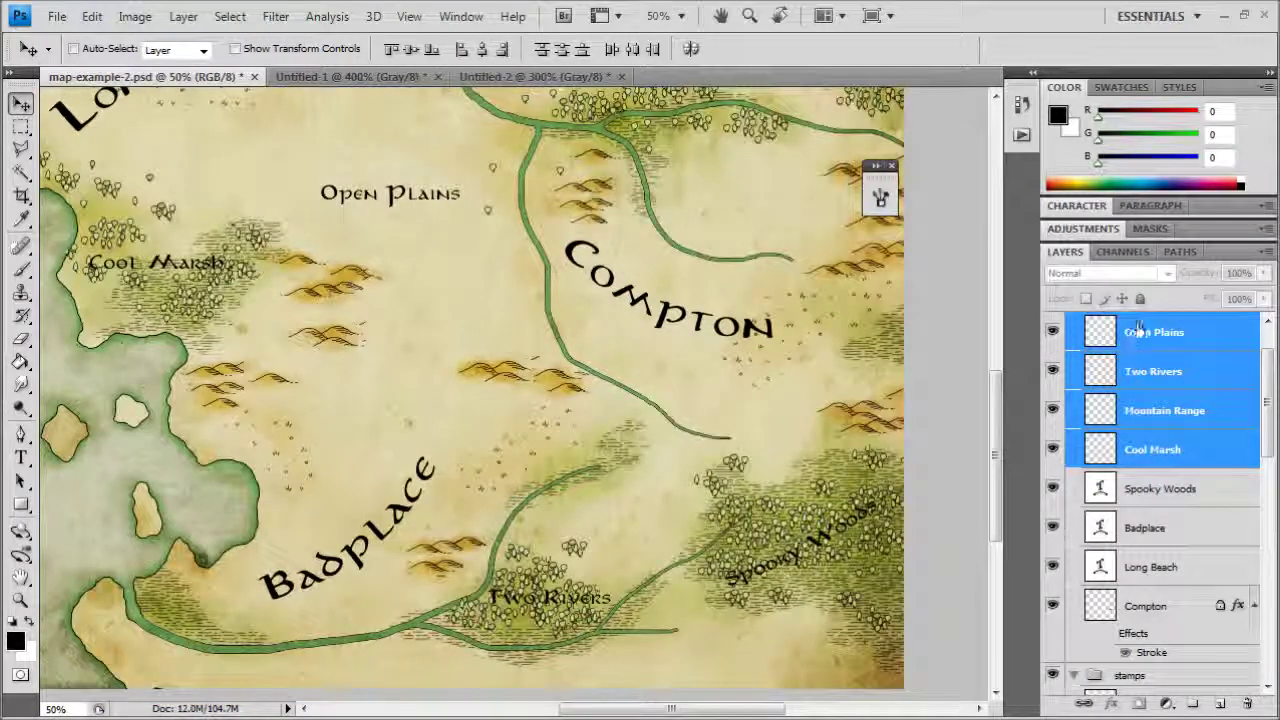
{"action": "left_click", "coordinate": [183, 16]}
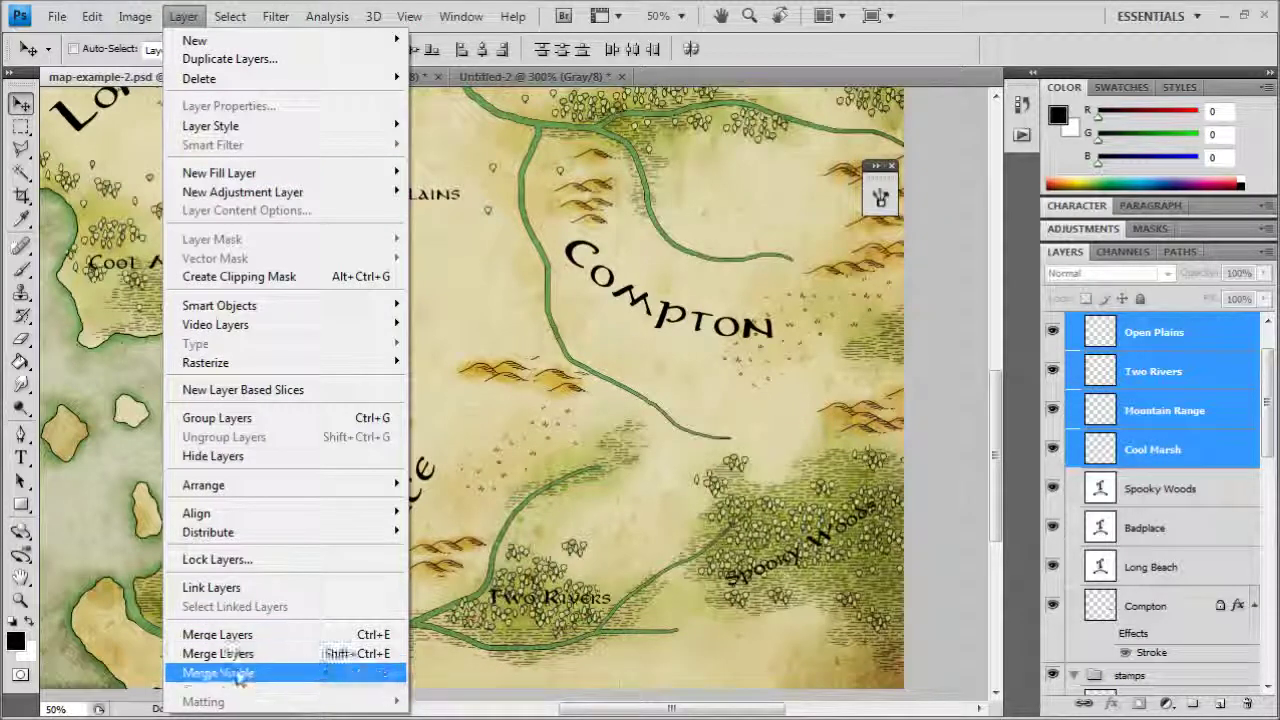
{"action": "left_click", "coordinate": [238, 640]}
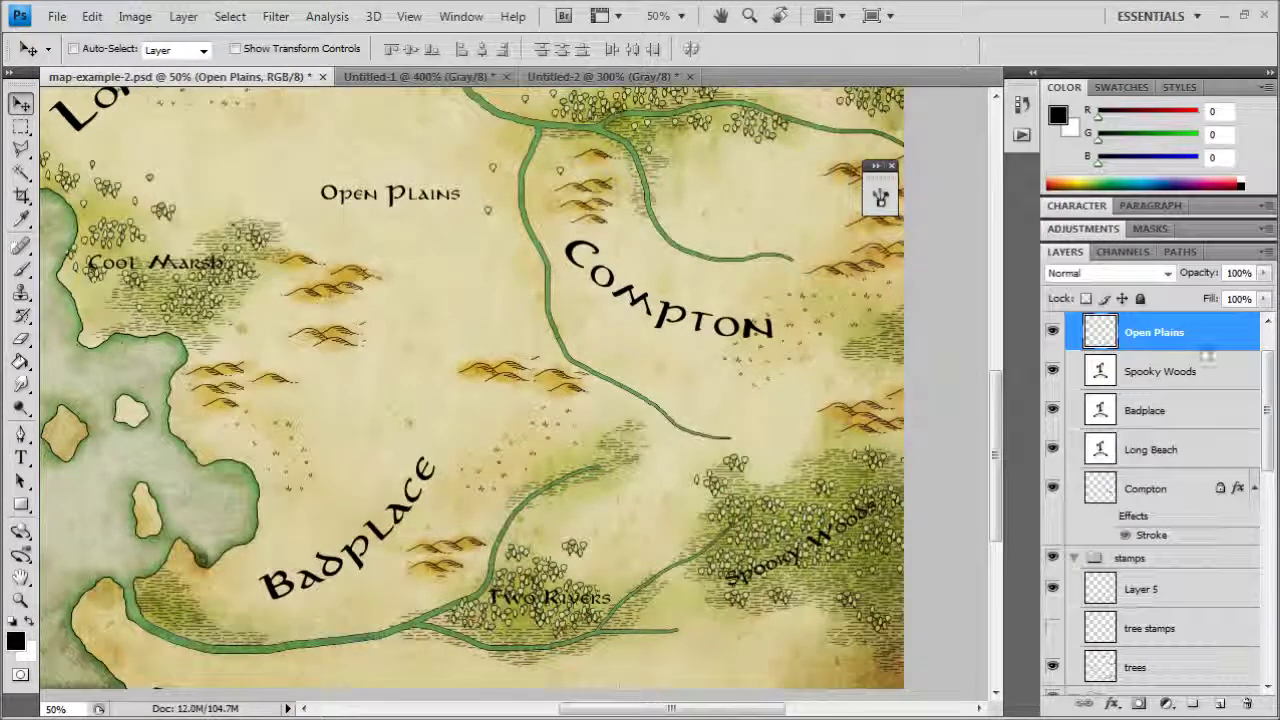
Step: Load the outlines of the merged small labels on the Open Plains layer as a selection
{"action": "left_click", "coordinate": [1051, 332]}
{"action": "left_click", "coordinate": [1050, 332]}
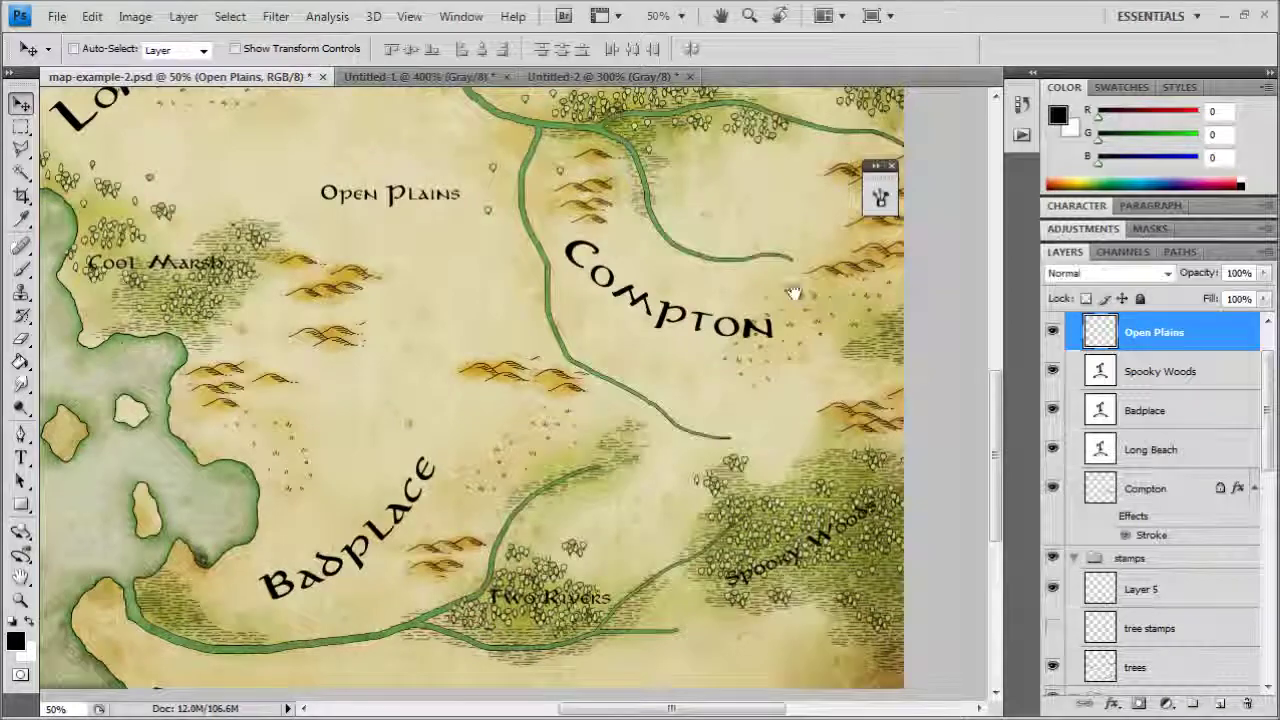
{"action": "left_click_drag", "start_coordinate": [774, 216], "coordinate": [760, 440]}
{"action": "key", "text": "ctrl+minus"}
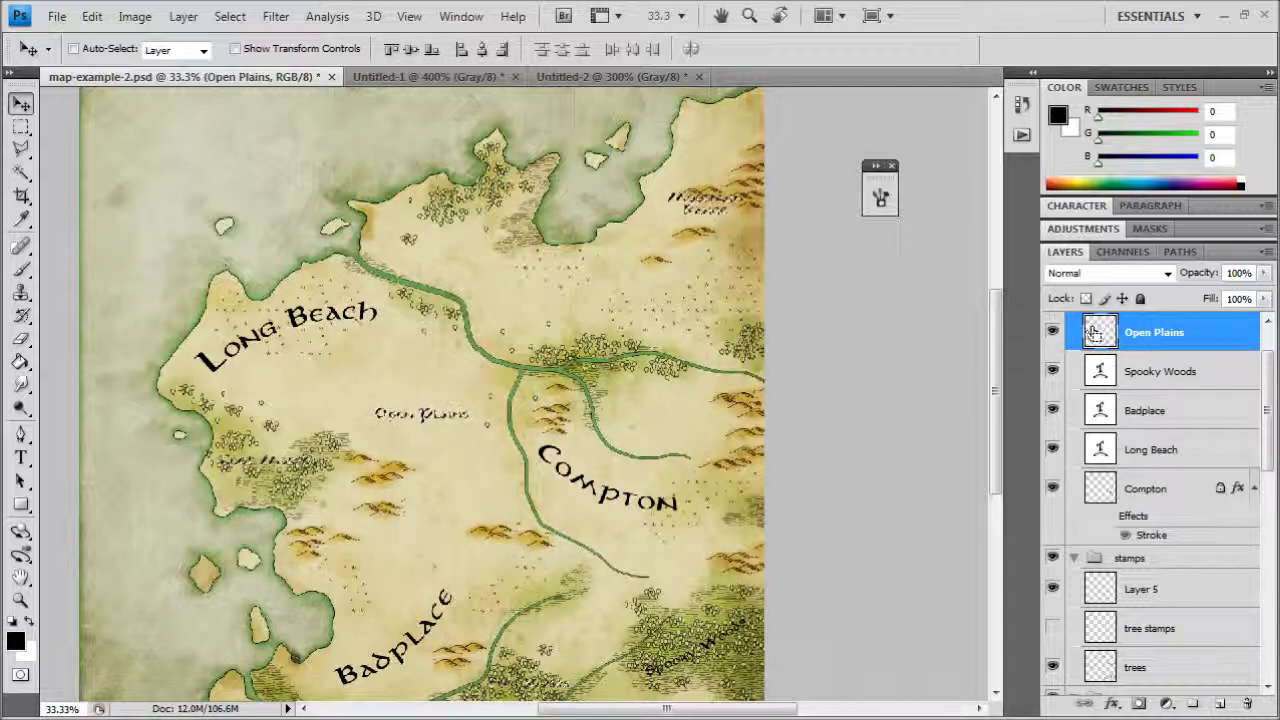
{"action": "key", "text": "ctrl+plus"}
{"action": "key", "text": "ctrl+plus"}
{"action": "key", "text": "ctrl+plus"}
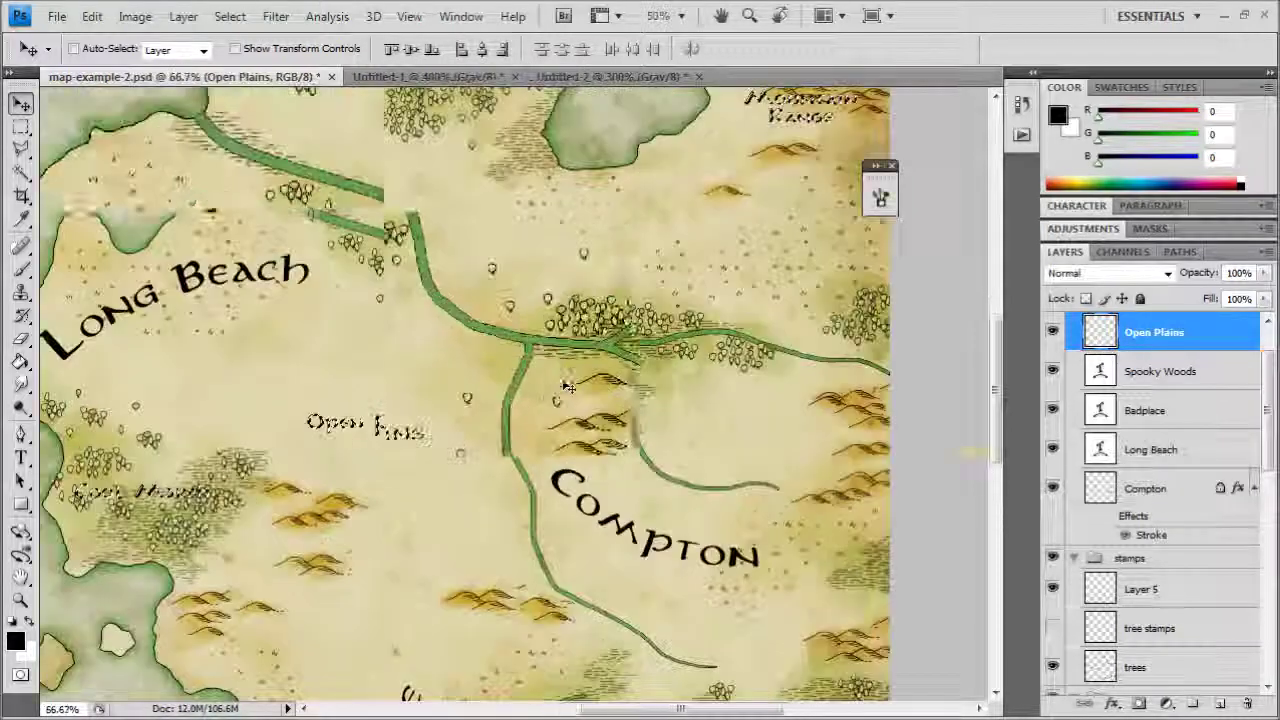
{"action": "left_click_drag", "start_coordinate": [456, 388], "coordinate": [813, 362]}
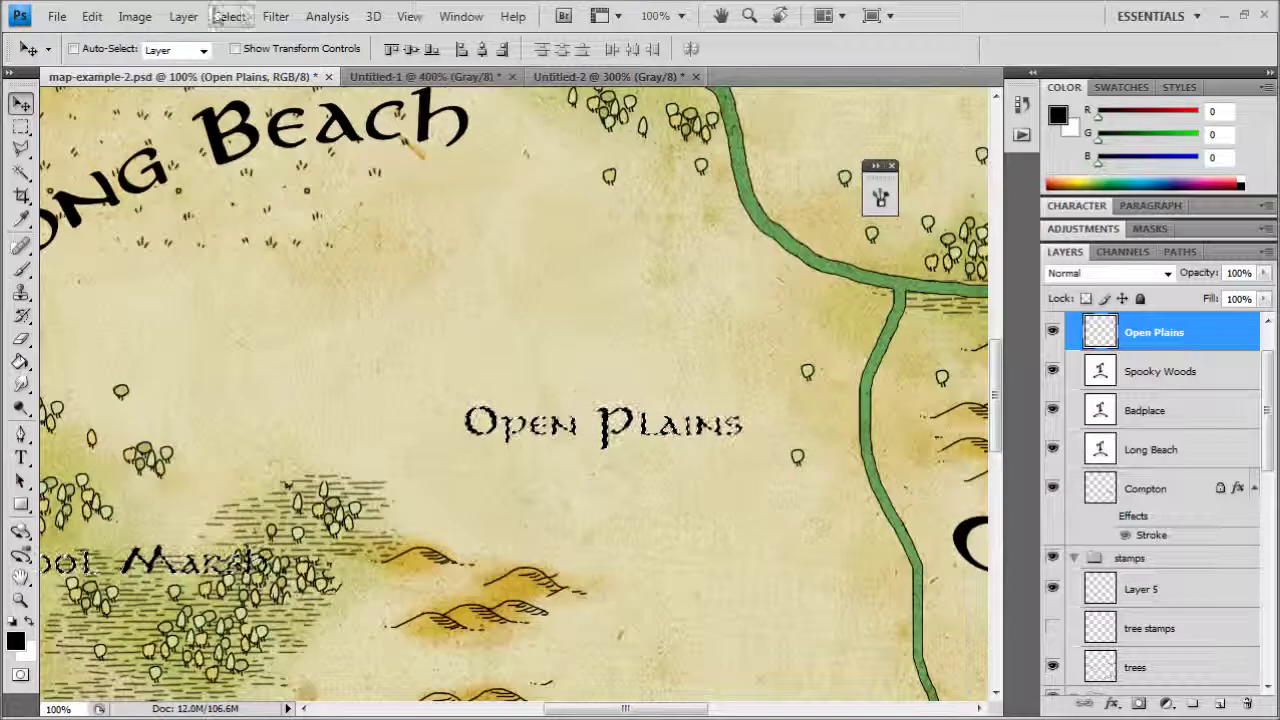
{"action": "left_click", "coordinate": [229, 16]}
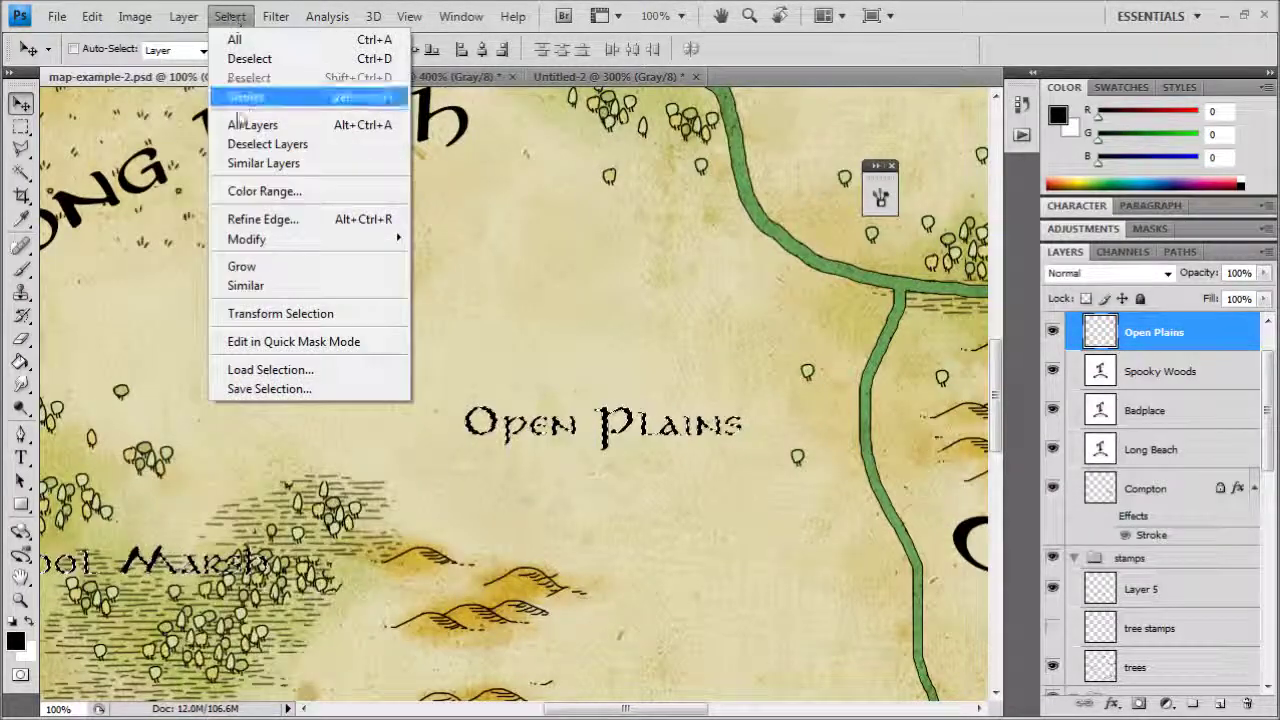
{"action": "left_click", "coordinate": [258, 218]}
{"action": "left_click_drag", "start_coordinate": [797, 150], "coordinate": [818, 141]}
{"action": "left_click", "coordinate": [912, 427]}
{"action": "left_click_drag", "start_coordinate": [912, 427], "coordinate": [937, 412]}
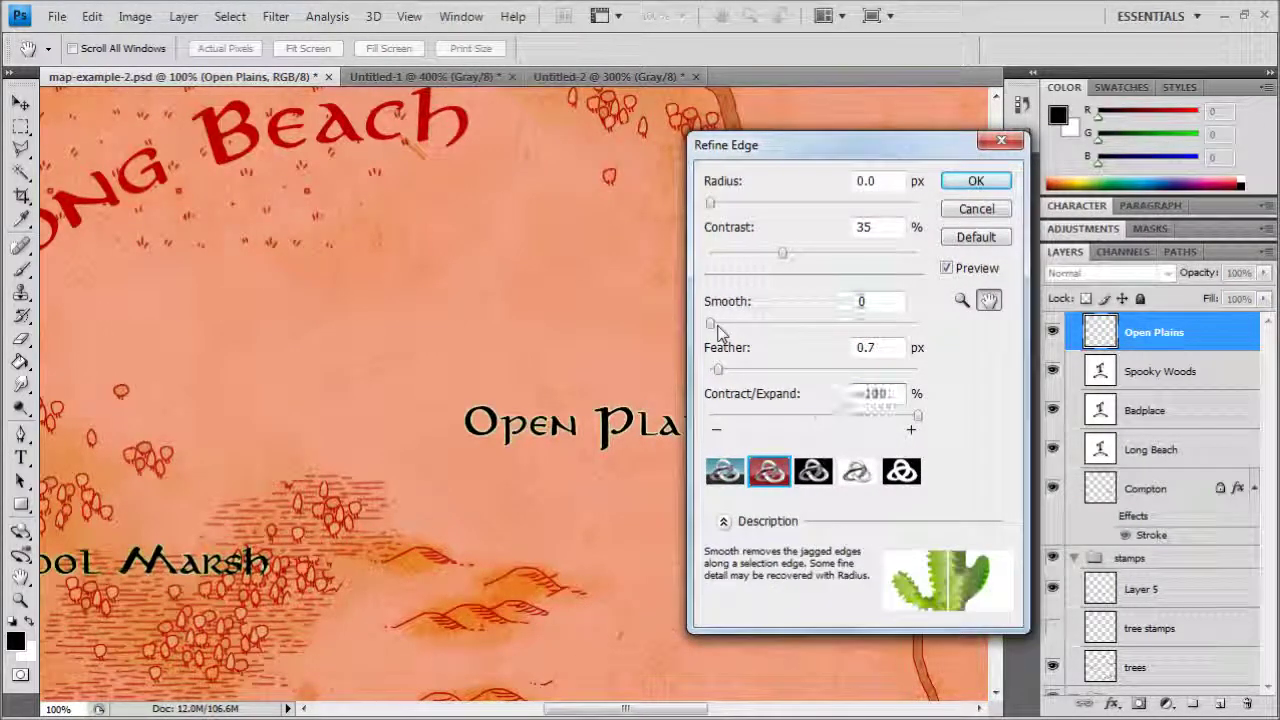
{"action": "left_click_drag", "start_coordinate": [724, 331], "coordinate": [728, 330]}
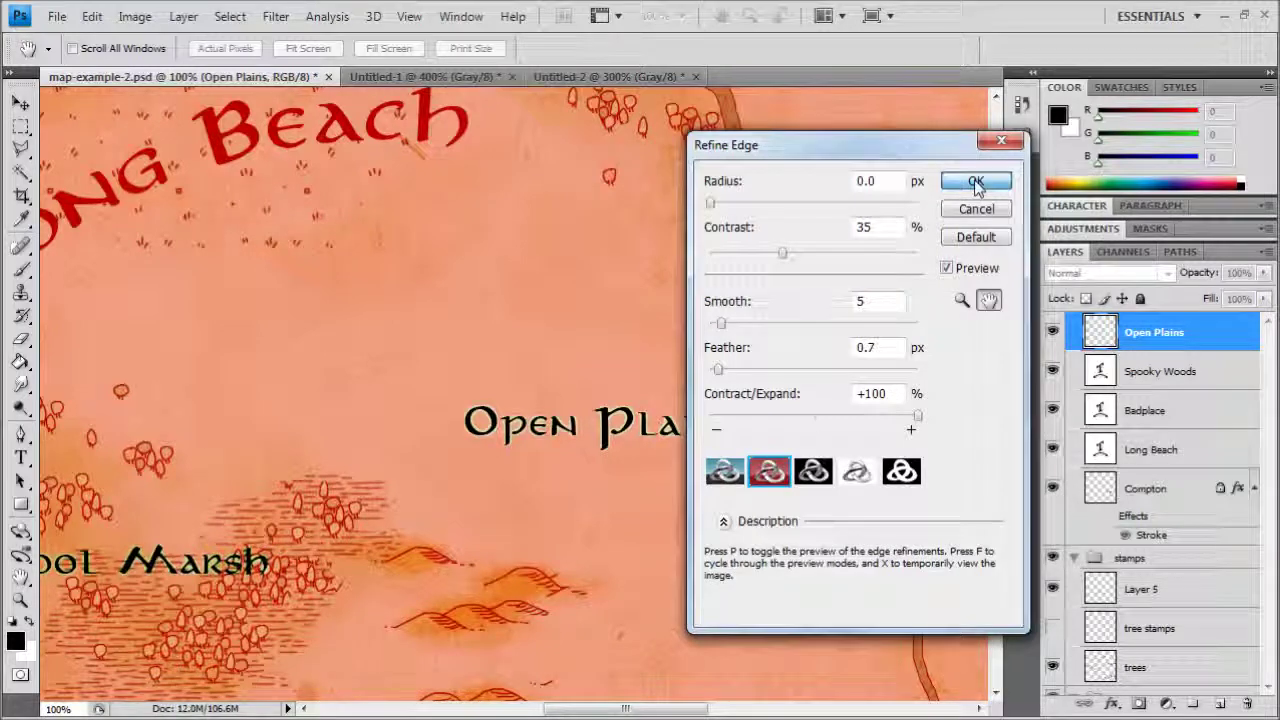
{"action": "left_click", "coordinate": [978, 217]}
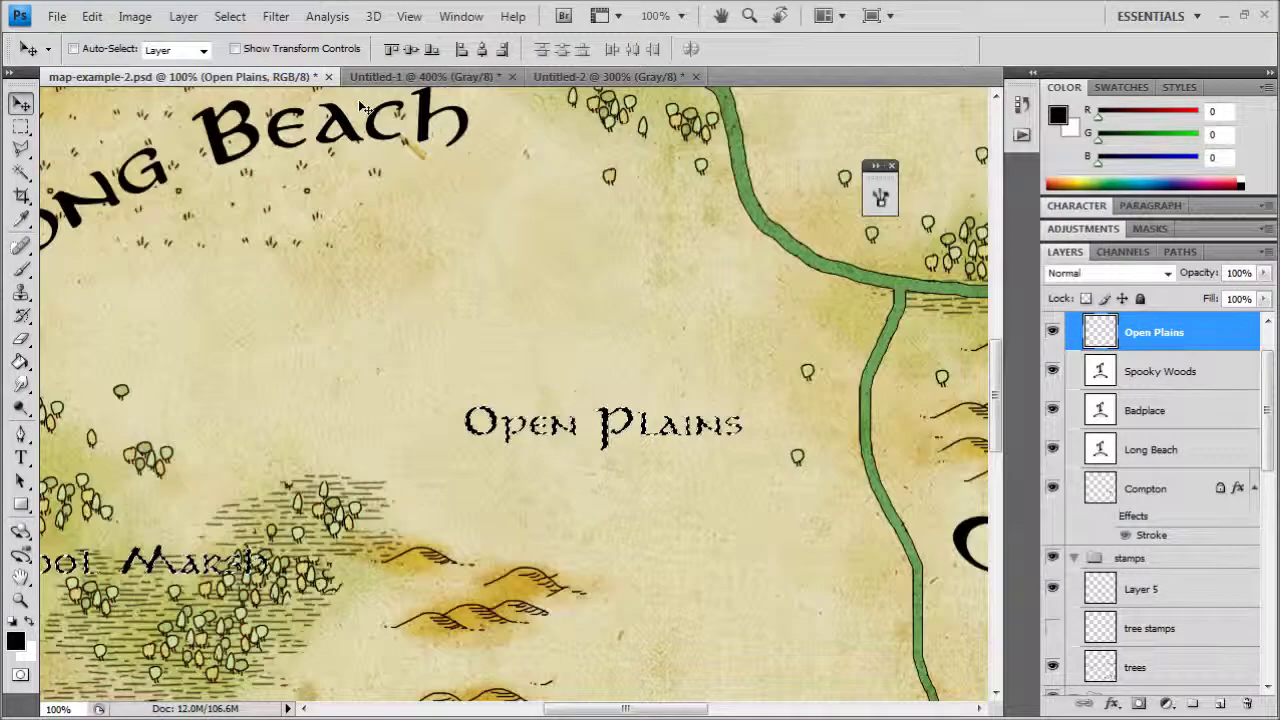
Step: Expand the selection around the small labels by 8 pixels
{"action": "left_click", "coordinate": [232, 17]}
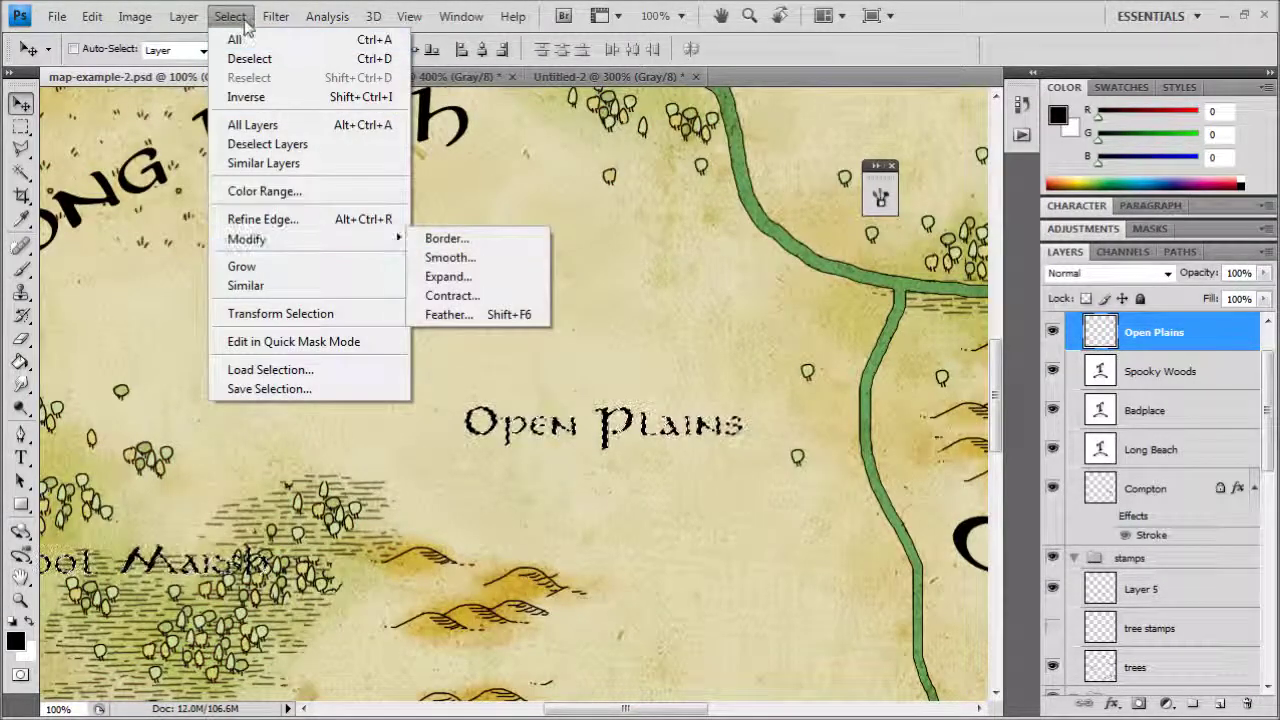
{"action": "left_click", "coordinate": [497, 299]}
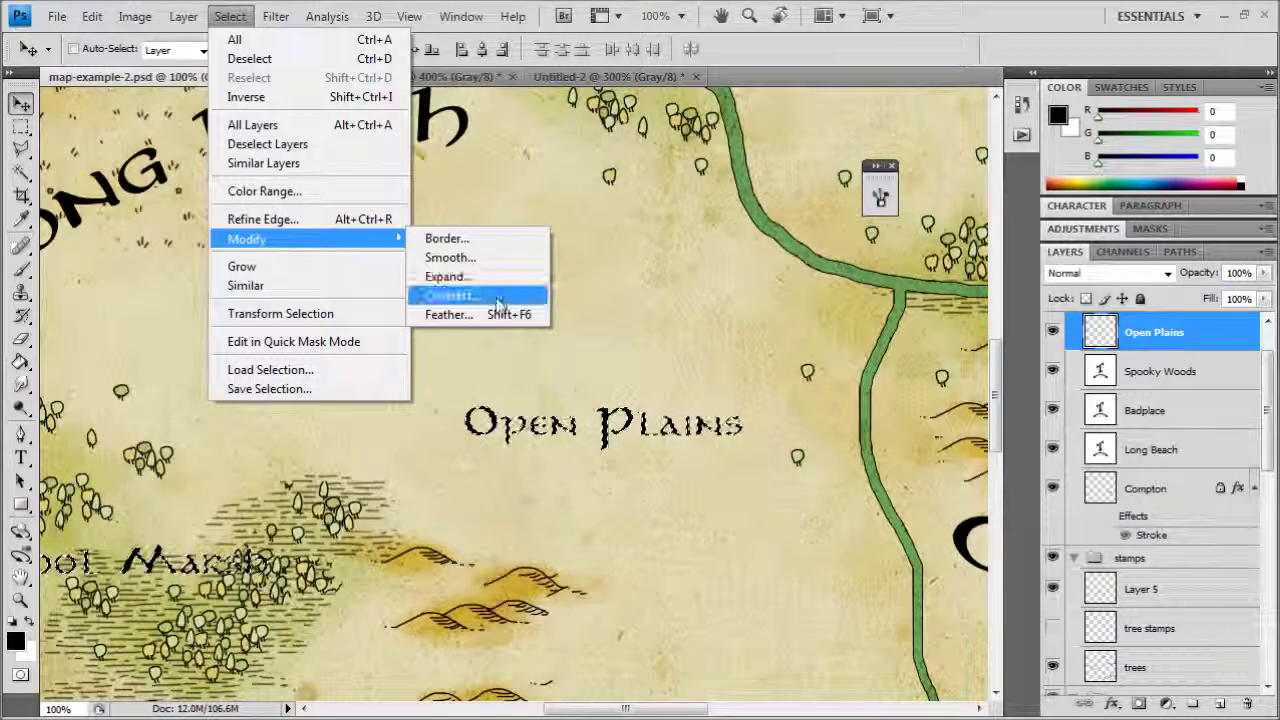
{"action": "left_click_drag", "start_coordinate": [414, 297], "coordinate": [720, 207]}
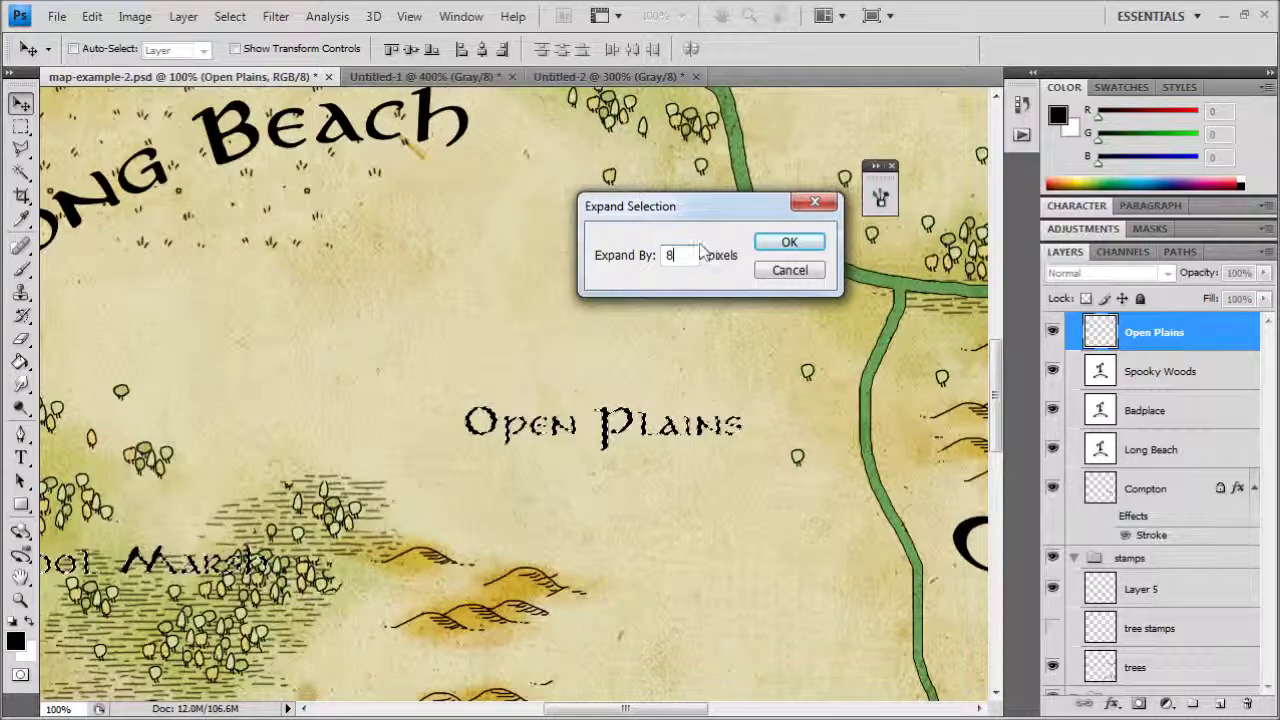
{"action": "key", "text": "Return"}
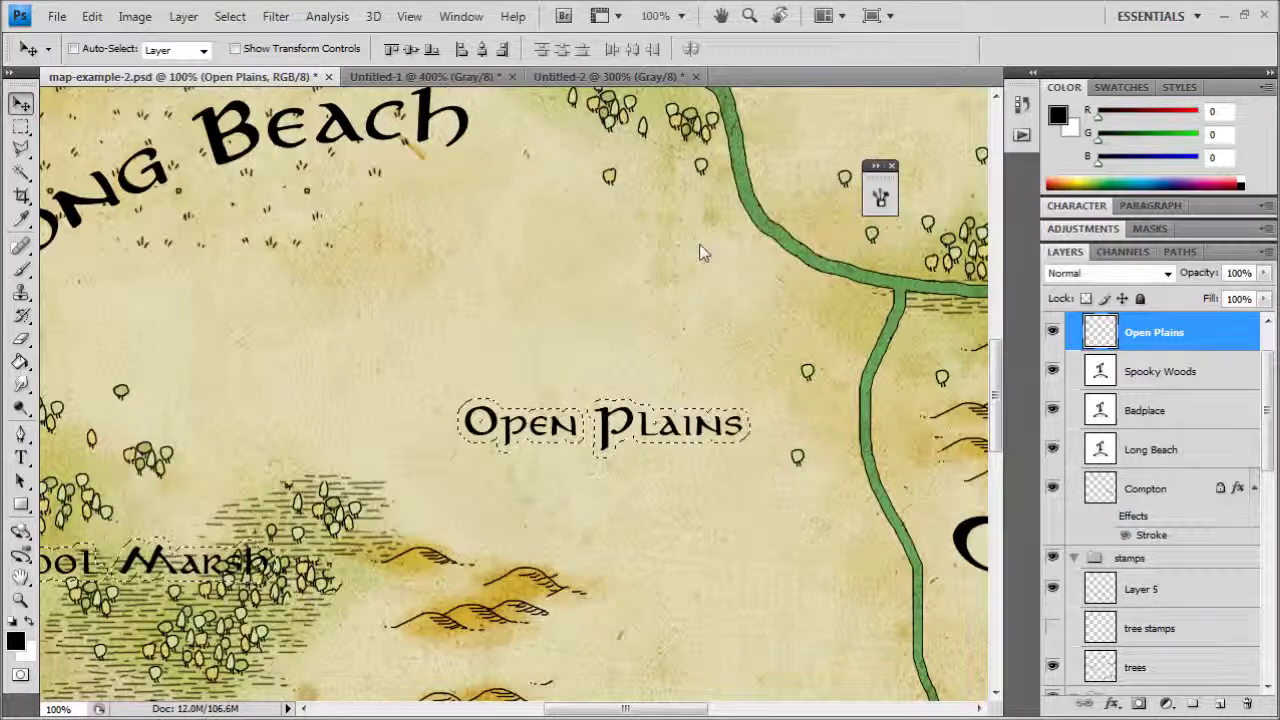
Step: Refine the expanded selection's edge with smooth 10, feather 2.5 px and contract/expand +18%, checking it in the mask preview
{"action": "left_click", "coordinate": [245, 18]}
{"action": "left_click", "coordinate": [266, 217]}
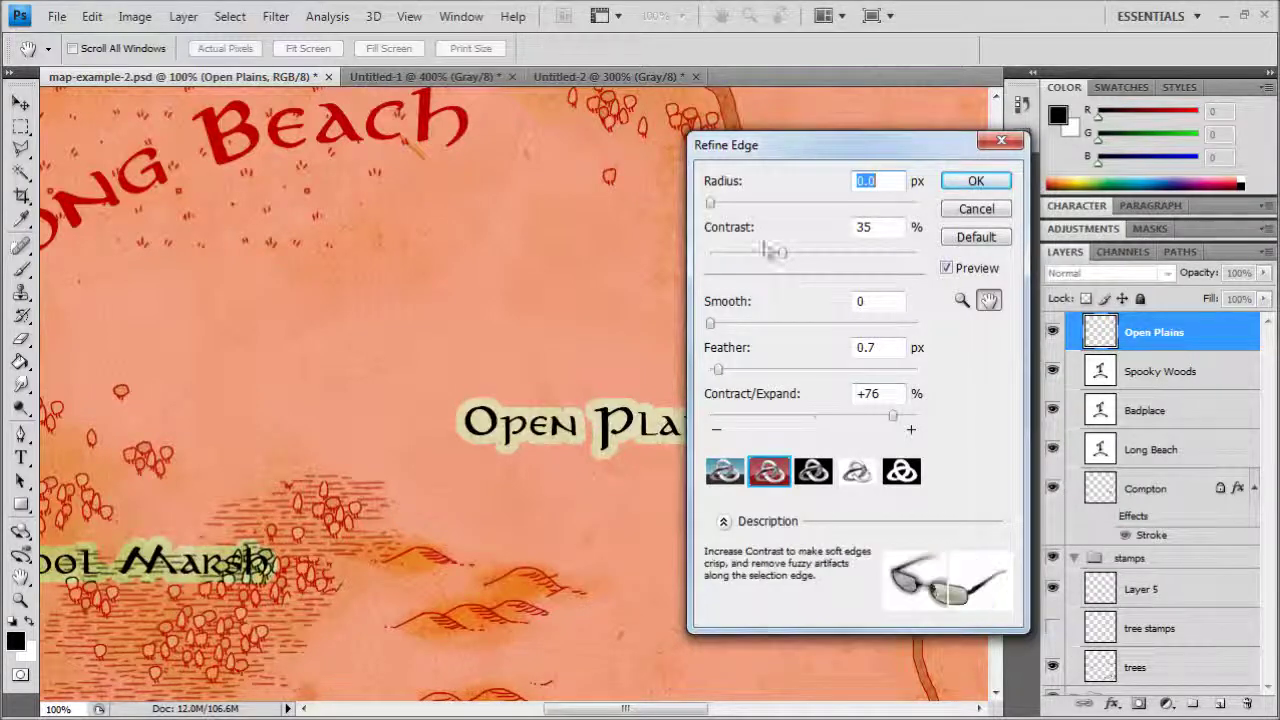
{"action": "left_click_drag", "start_coordinate": [720, 367], "coordinate": [740, 368]}
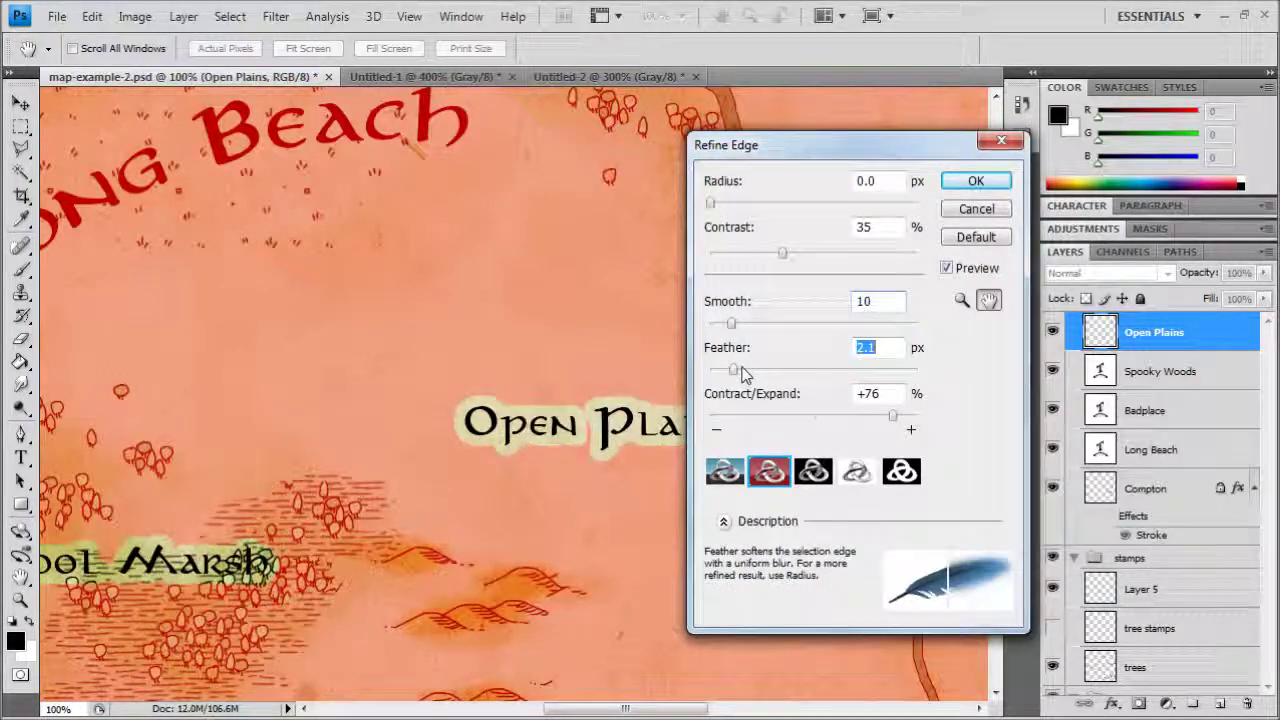
{"action": "left_click_drag", "start_coordinate": [743, 316], "coordinate": [739, 320]}
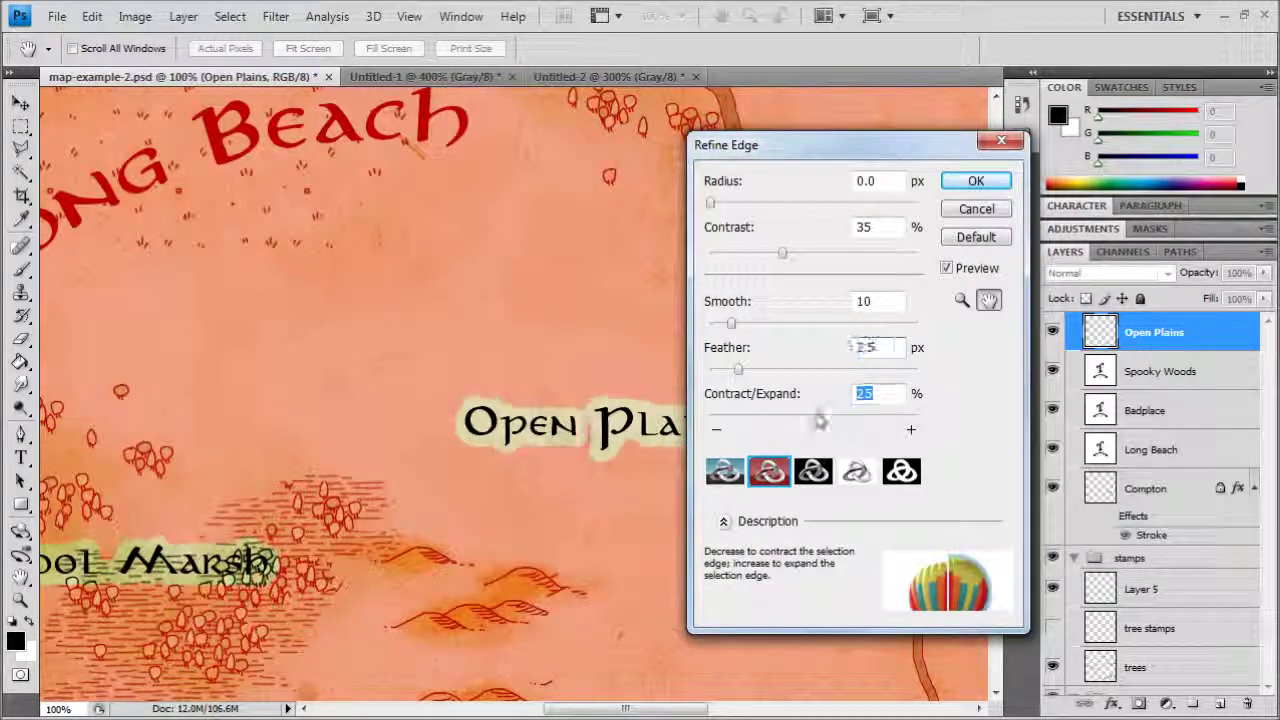
{"action": "left_click", "coordinate": [901, 471]}
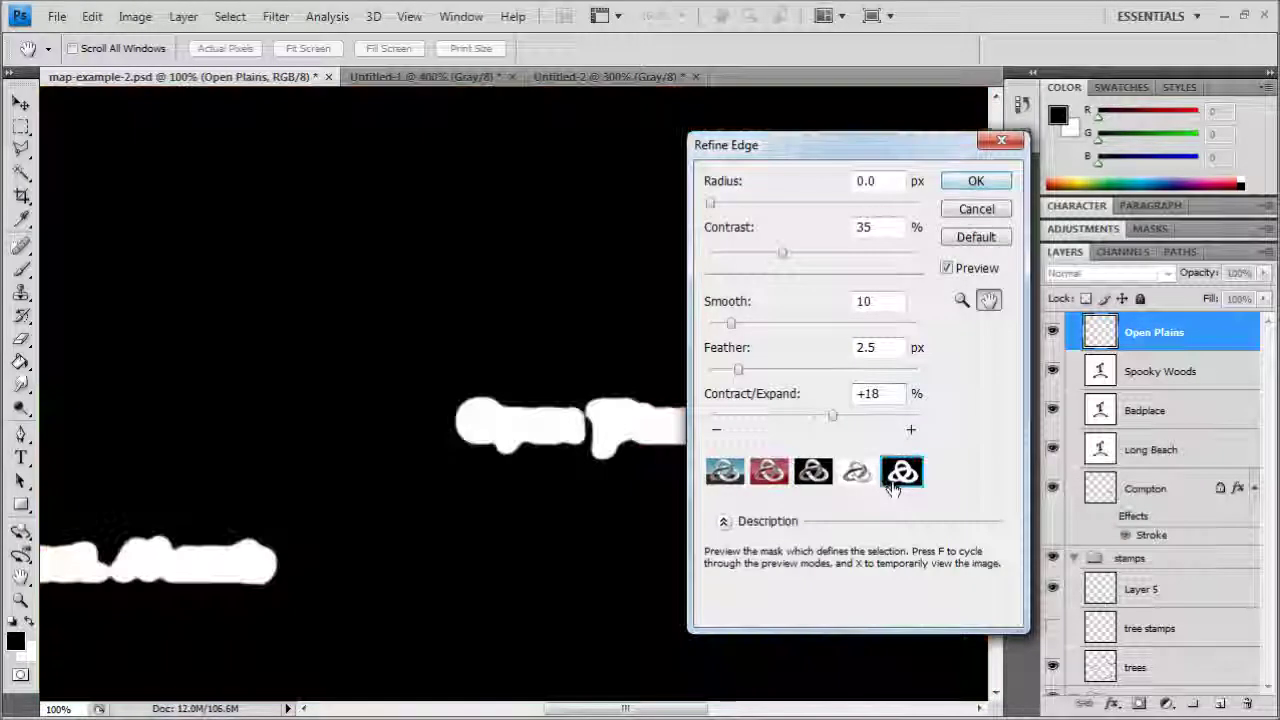
{"action": "left_click", "coordinate": [980, 185]}
Step: Rasterize the Spooky Woods text layer and merge the Open Plains label layer down into it
{"action": "key", "text": "ctrl+minus"}
{"action": "key", "text": "ctrl+minus"}
{"action": "left_click_drag", "start_coordinate": [962, 479], "coordinate": [845, 352]}
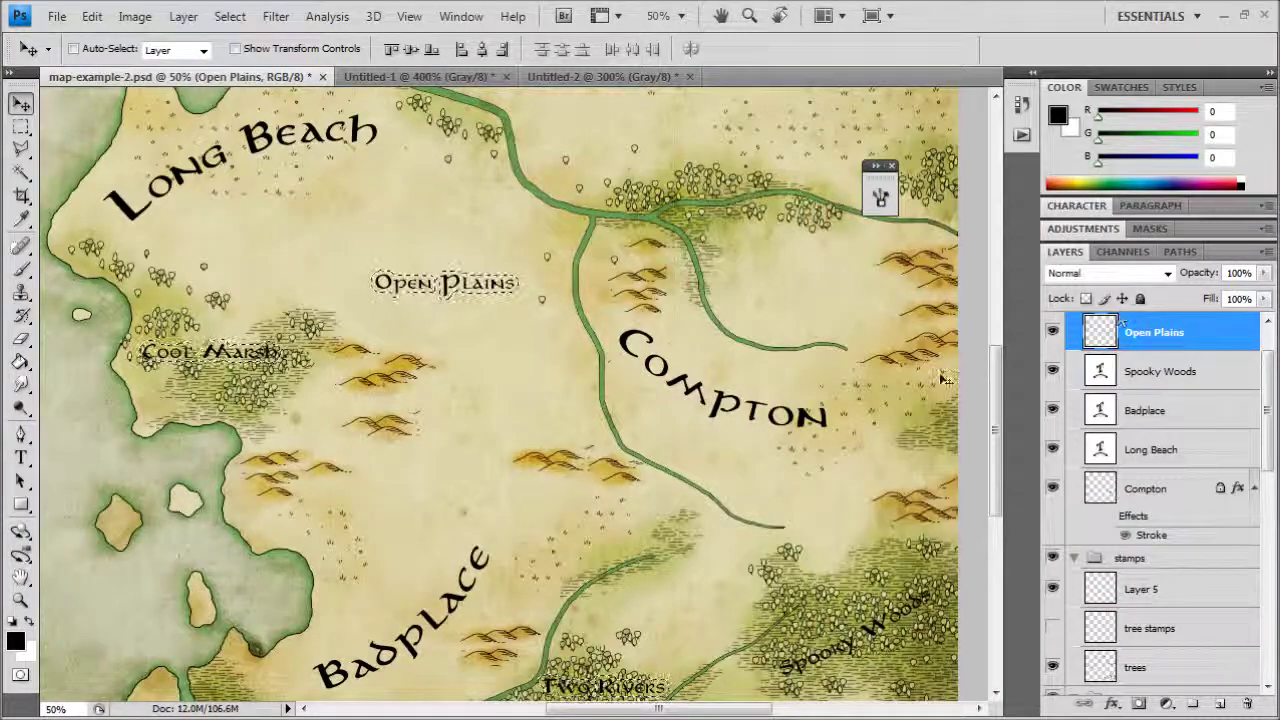
{"action": "left_click_drag", "start_coordinate": [860, 594], "coordinate": [662, 281]}
{"action": "key", "text": "ctrl+plus"}
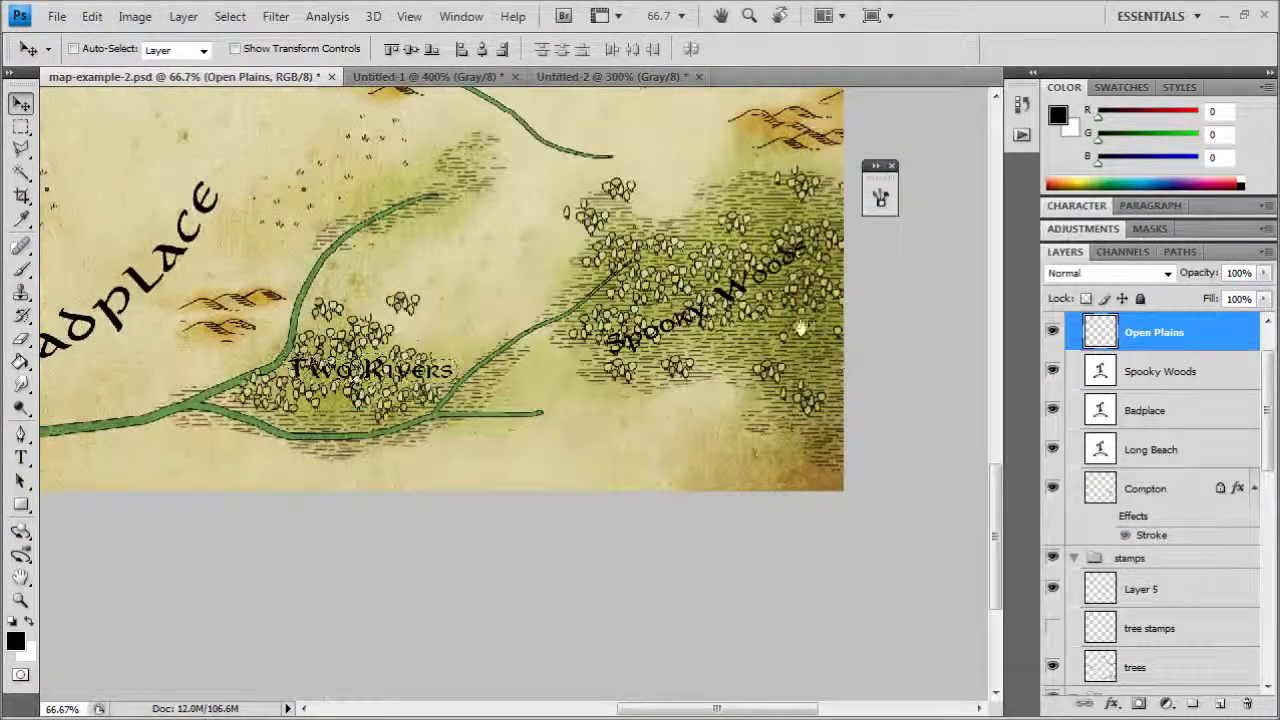
{"action": "left_click_drag", "start_coordinate": [800, 328], "coordinate": [811, 443]}
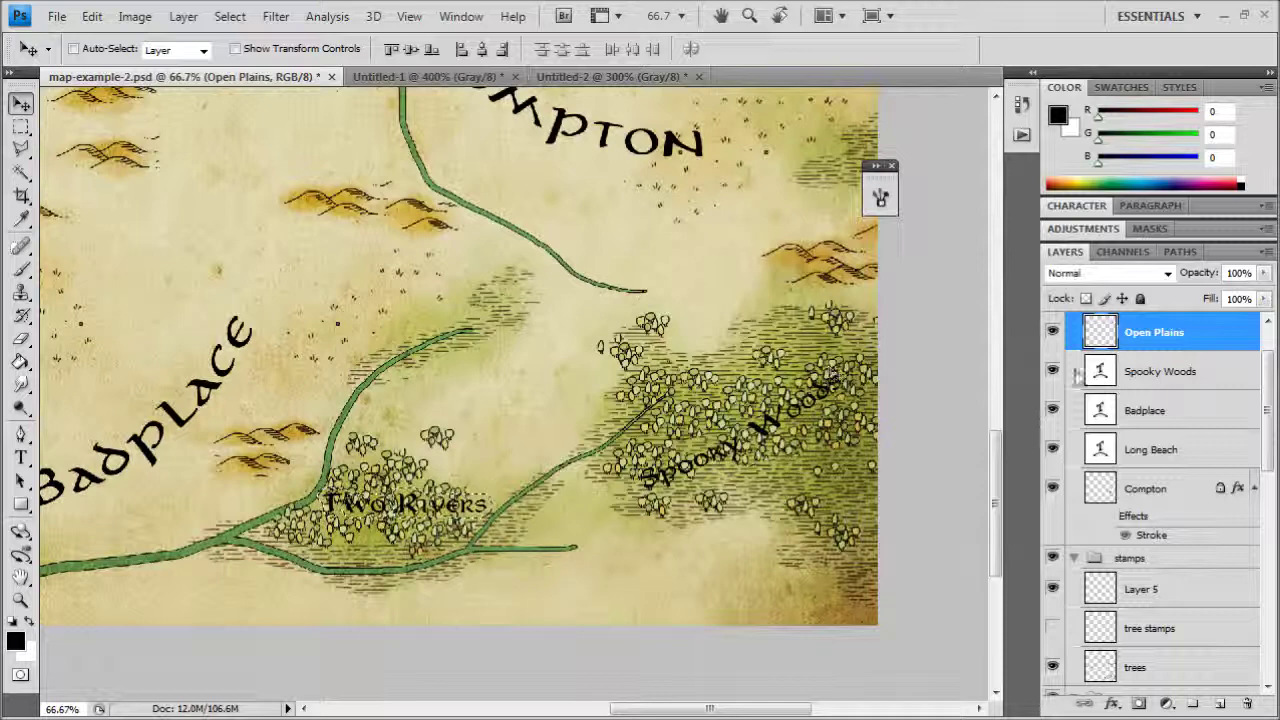
{"action": "right_click", "coordinate": [1155, 372]}
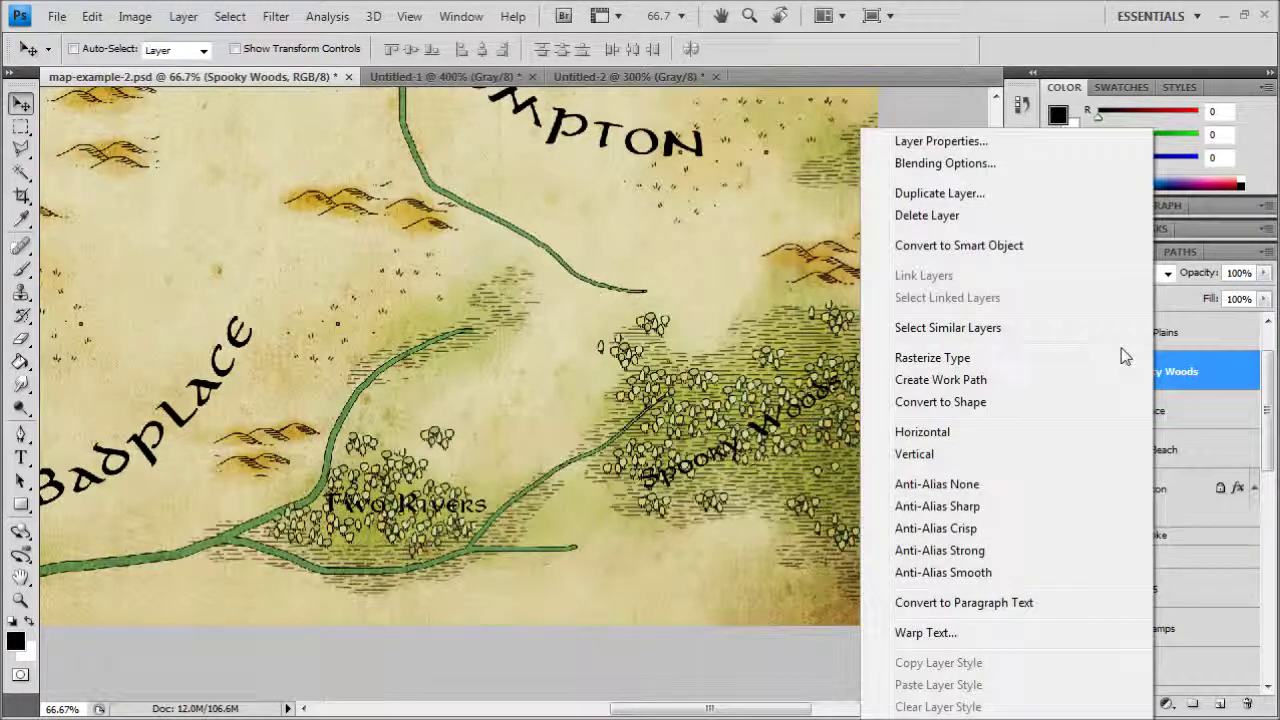
{"action": "left_click", "coordinate": [985, 357]}
{"action": "left_click", "coordinate": [1155, 332]}
{"action": "left_click", "coordinate": [183, 16]}
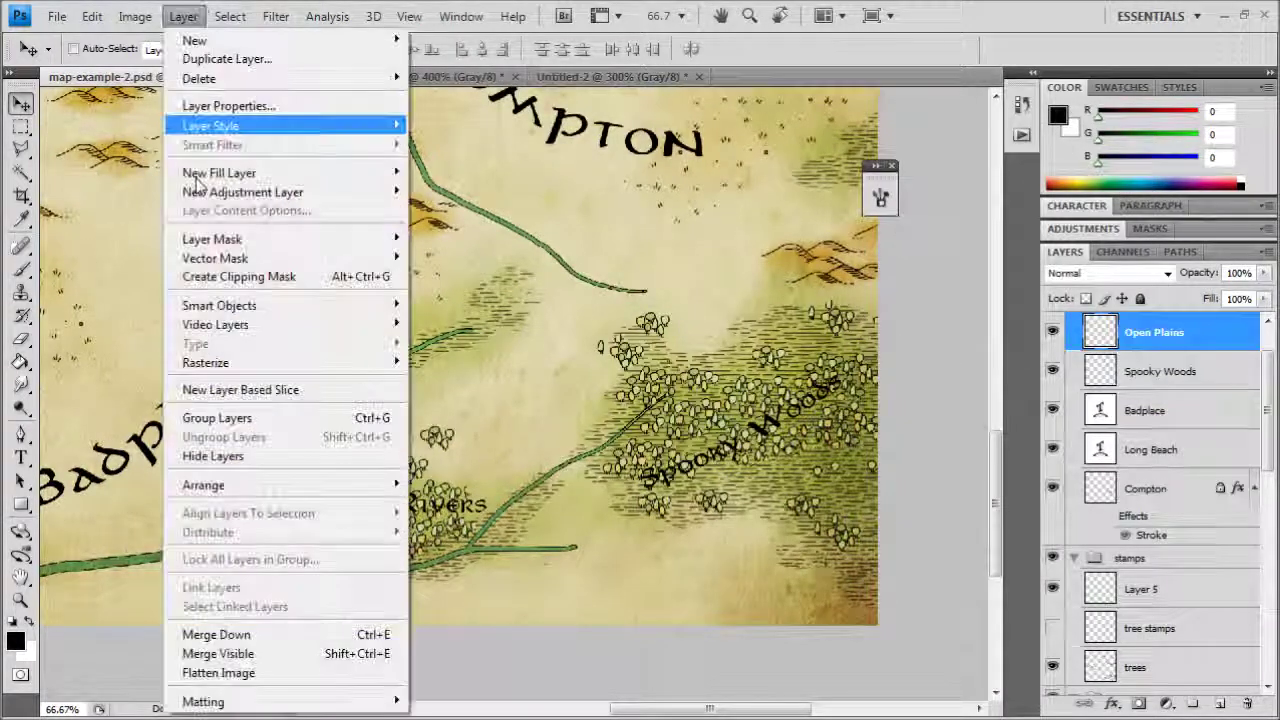
{"action": "left_click", "coordinate": [229, 636]}
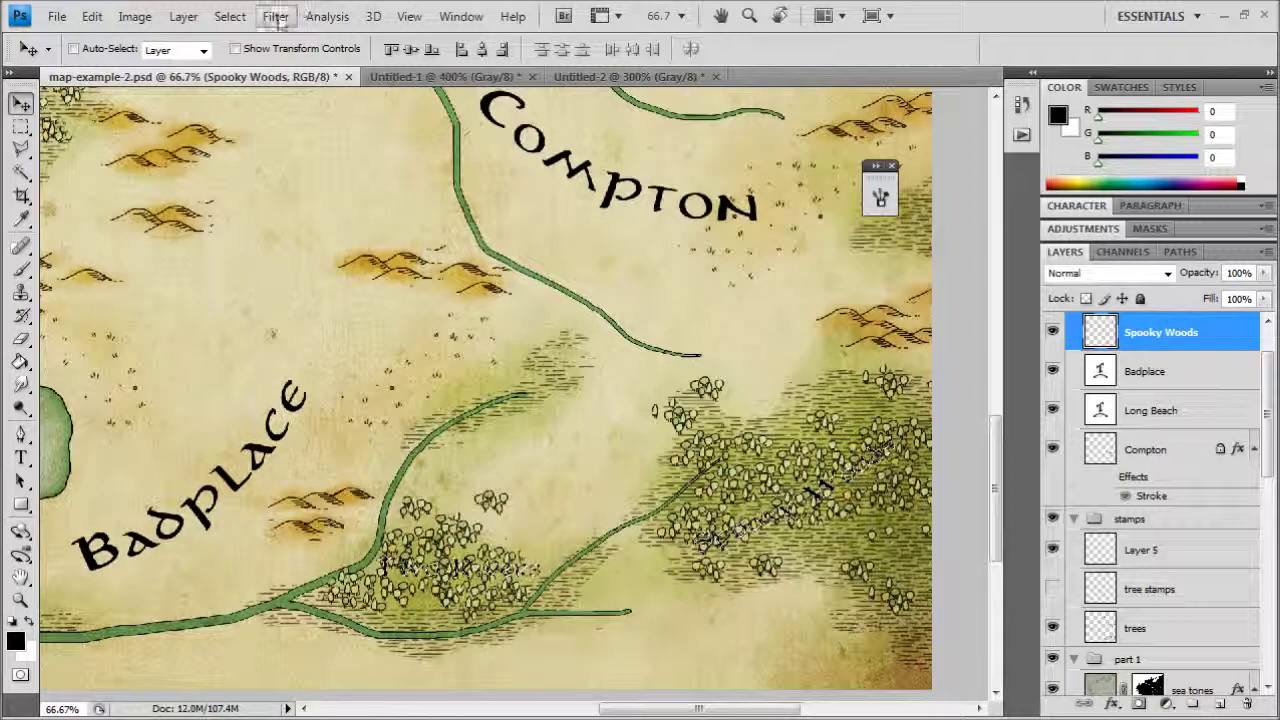
Step: Load the outlines of all labels on the merged Spooky Woods layer as a selection and expand it by 8 pixels
{"action": "left_click", "coordinate": [276, 16]}
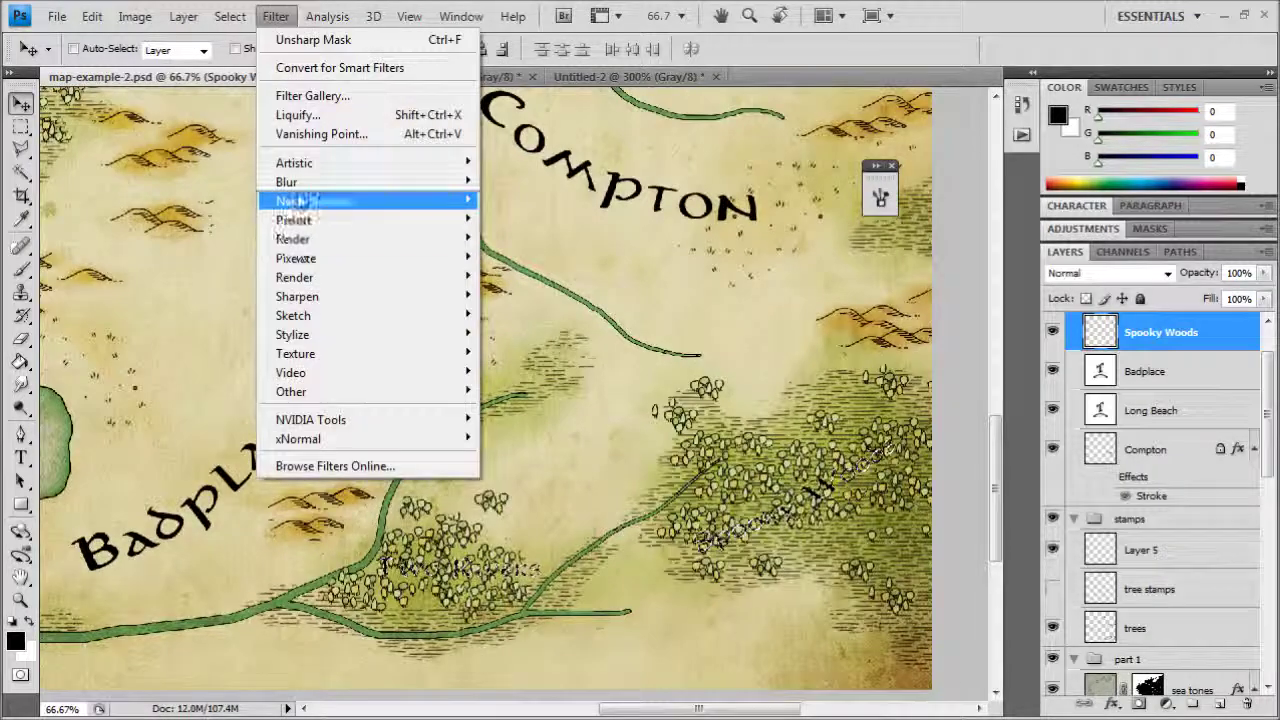
{"action": "mouse_move", "coordinate": [229, 16]}
{"action": "mouse_move", "coordinate": [246, 239]}
{"action": "left_click", "coordinate": [450, 277]}
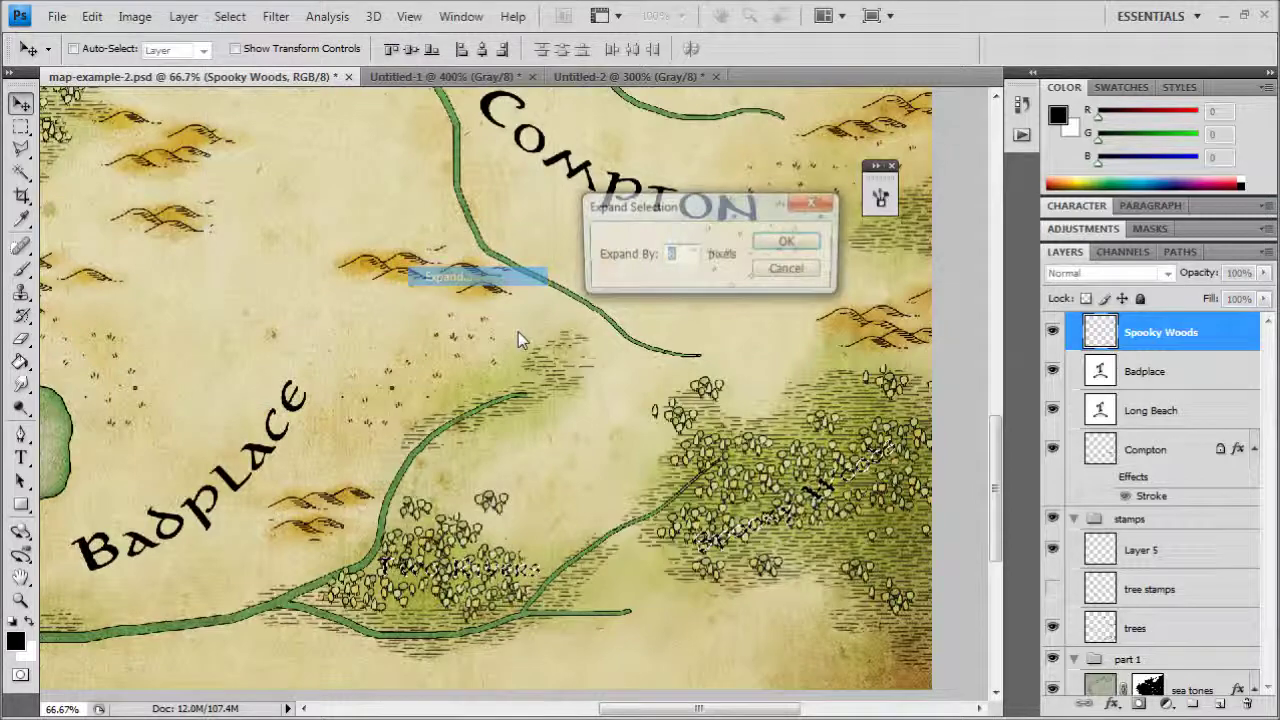
{"action": "left_click", "coordinate": [789, 242]}
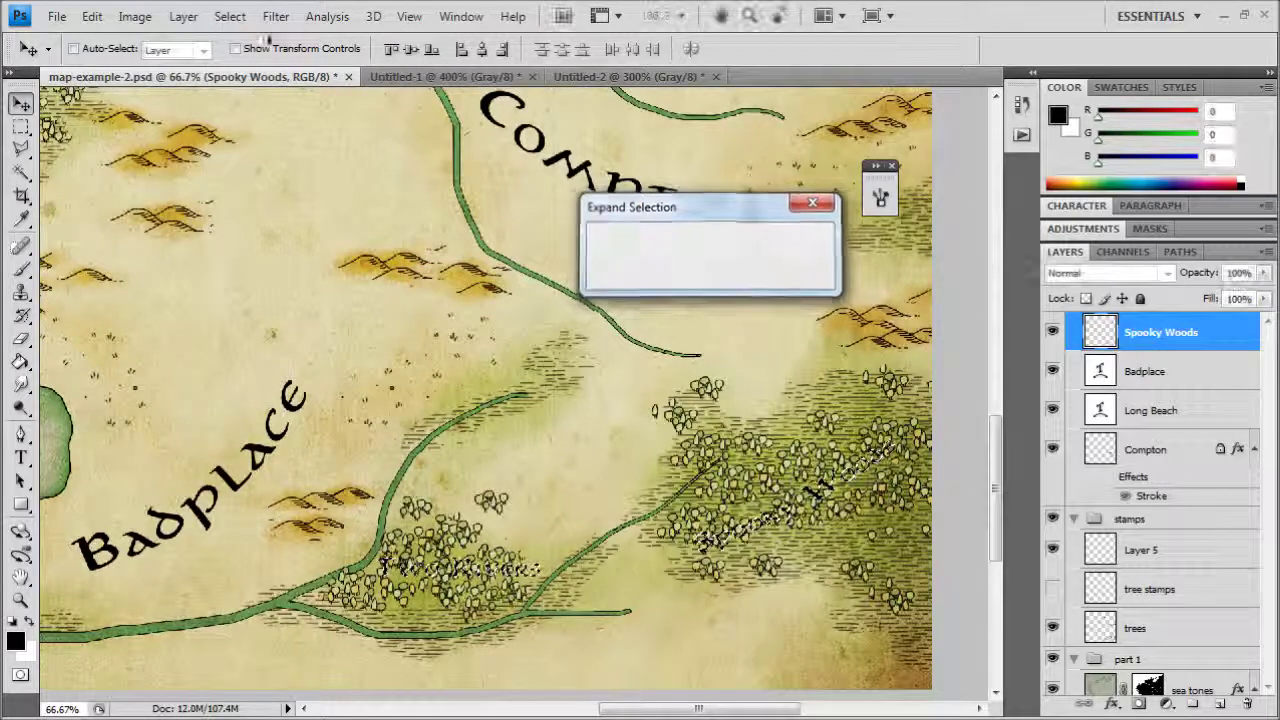
Step: Apply the same edge refinement to the new label selection: contrast 35%, smooth 10, feather 2.5 px, contract/expand +18%
{"action": "left_click", "coordinate": [229, 16]}
{"action": "left_click", "coordinate": [262, 219]}
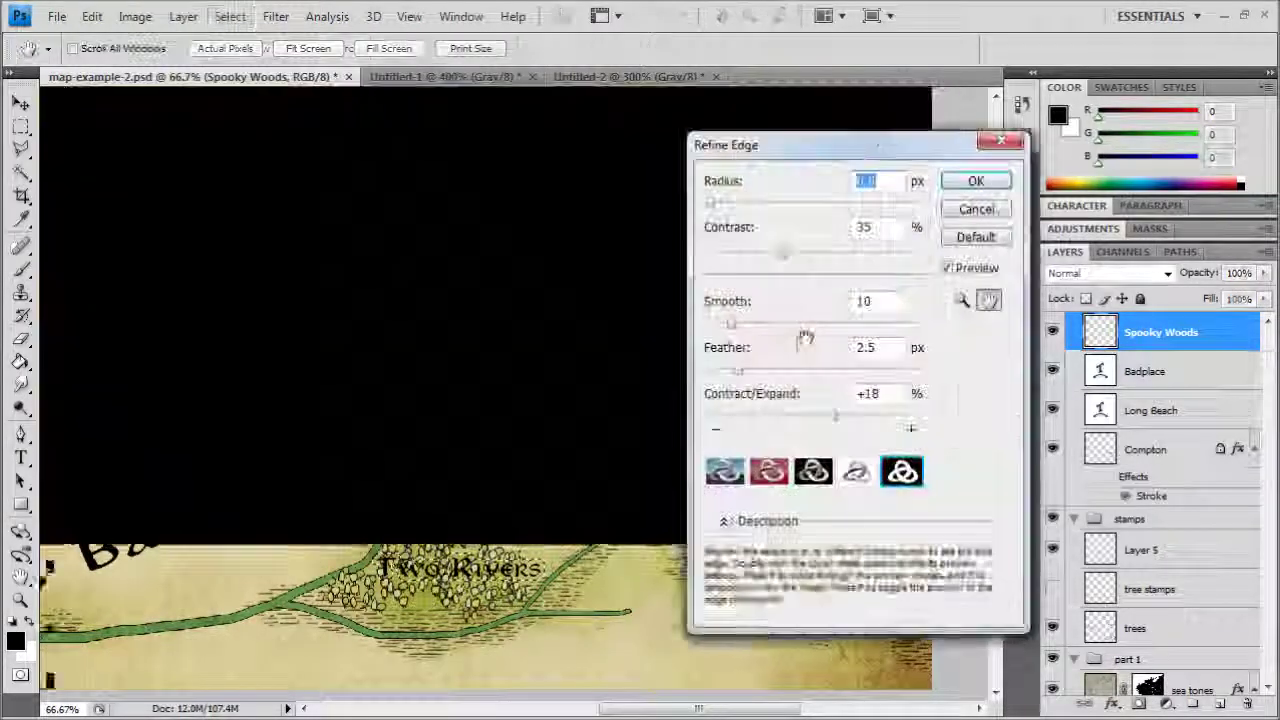
{"action": "left_click", "coordinate": [960, 183]}
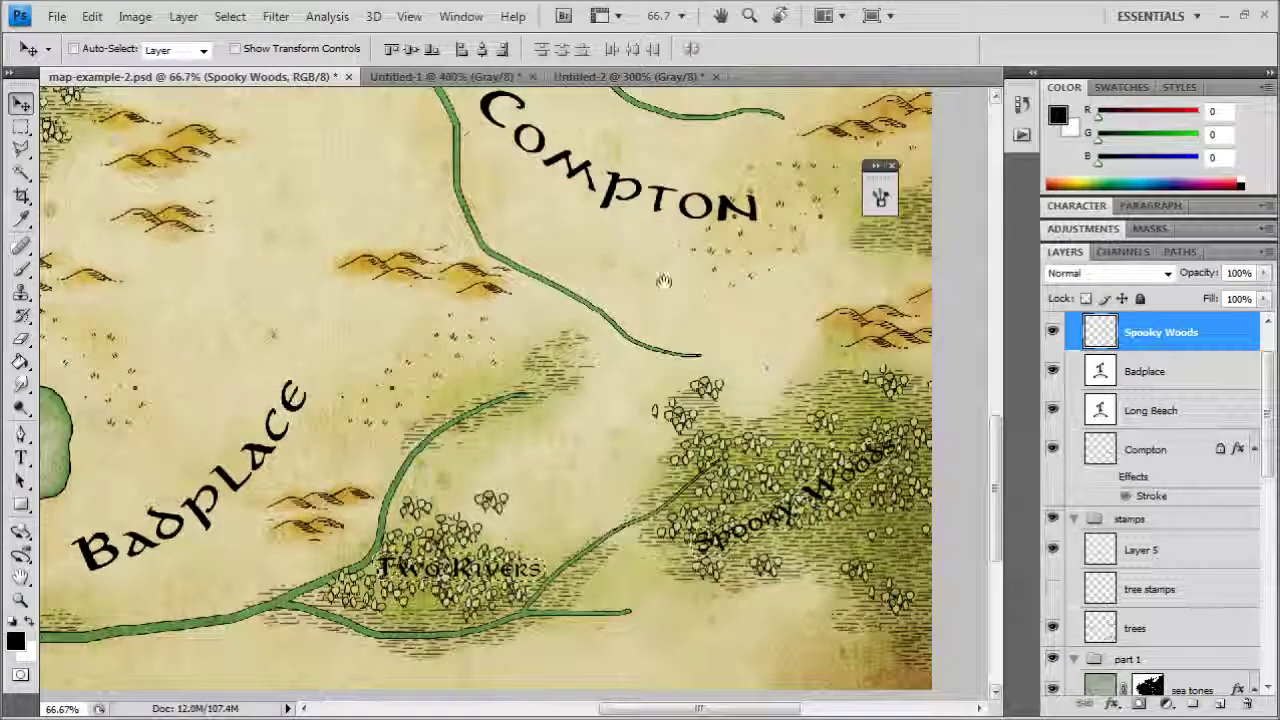
Step: Clear the artwork inside the label selection from the trees layer and from Layer 5 in the stamps group
{"action": "left_click_drag", "start_coordinate": [689, 294], "coordinate": [540, 634]}
{"action": "left_click_drag", "start_coordinate": [583, 280], "coordinate": [663, 597]}
{"action": "scroll", "coordinate": [716, 350], "scroll_direction": "up", "scroll_amount": 3}
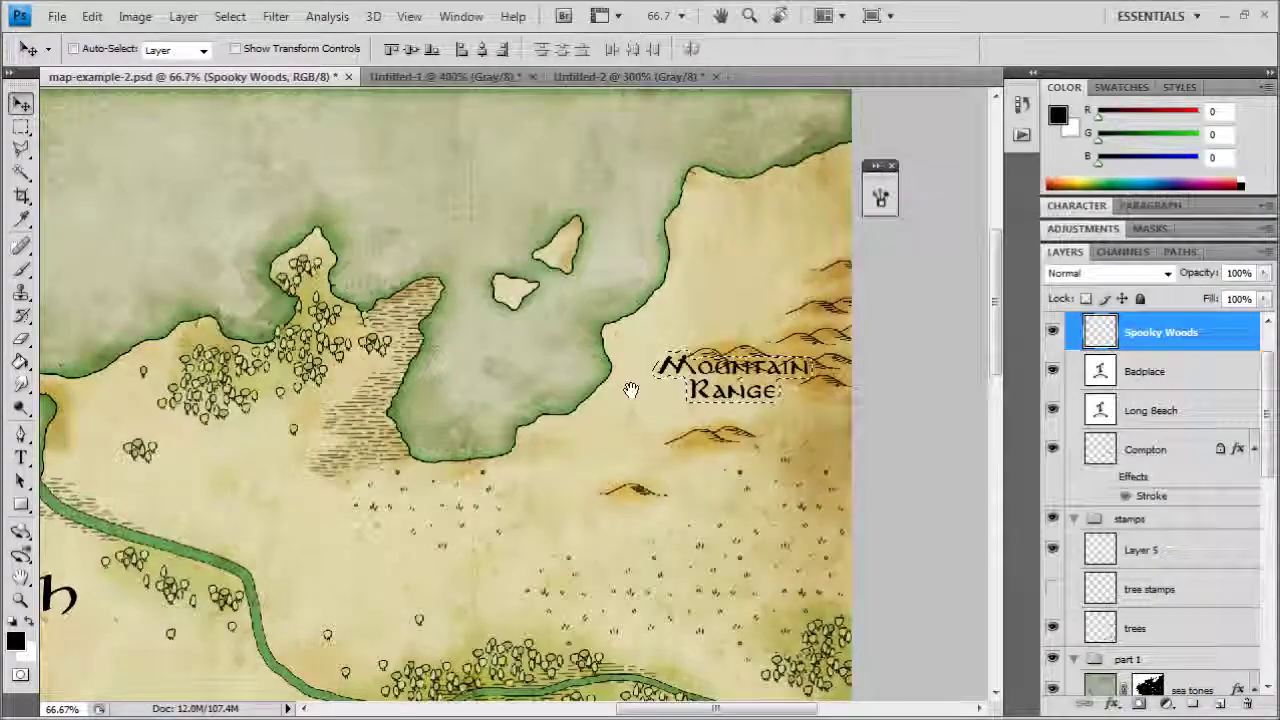
{"action": "left_click_drag", "start_coordinate": [370, 620], "coordinate": [630, 290]}
{"action": "left_click_drag", "start_coordinate": [478, 591], "coordinate": [421, 277]}
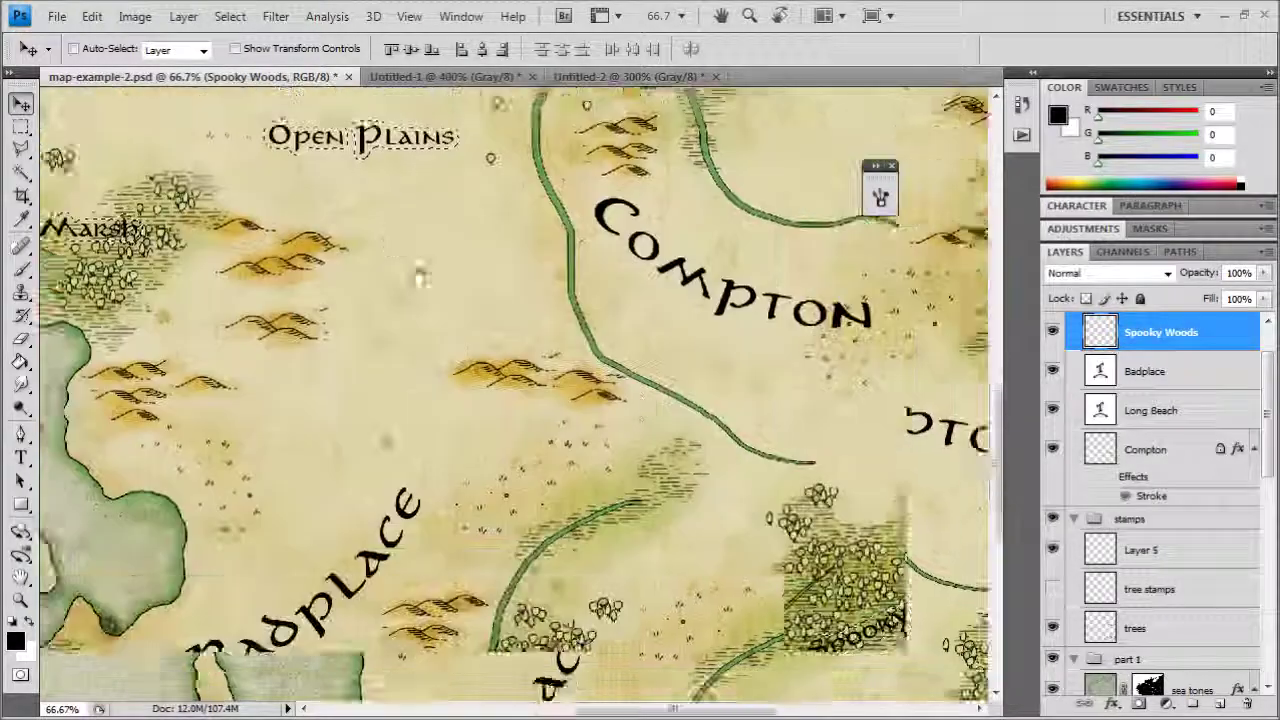
{"action": "scroll", "coordinate": [1183, 456], "scroll_direction": "down", "scroll_amount": 5}
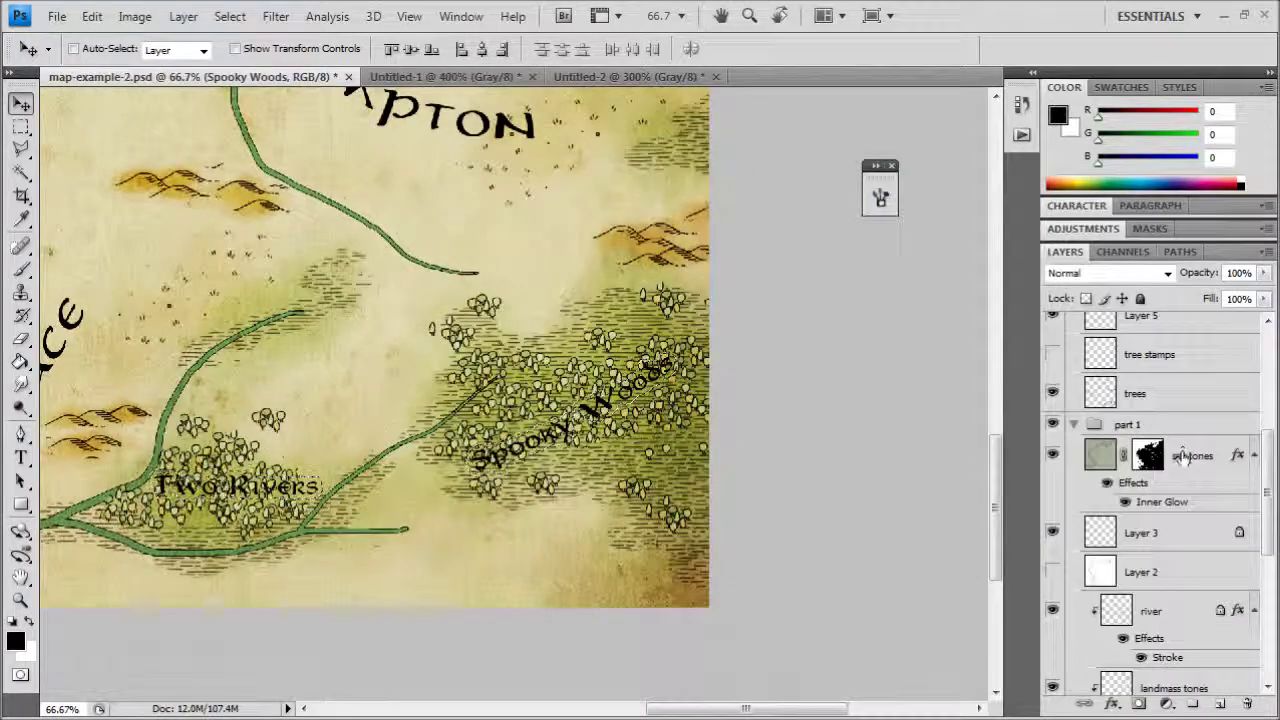
{"action": "scroll", "coordinate": [1183, 456], "scroll_direction": "up", "scroll_amount": 5}
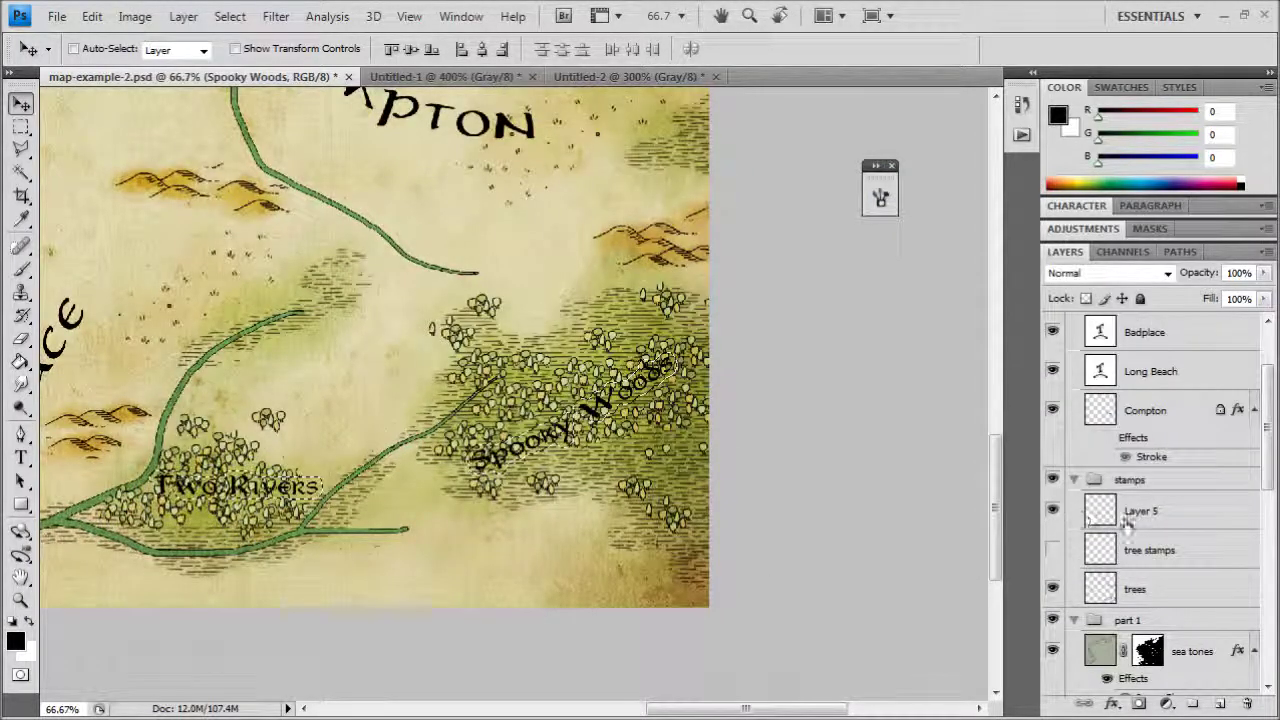
{"action": "left_click", "coordinate": [1108, 589]}
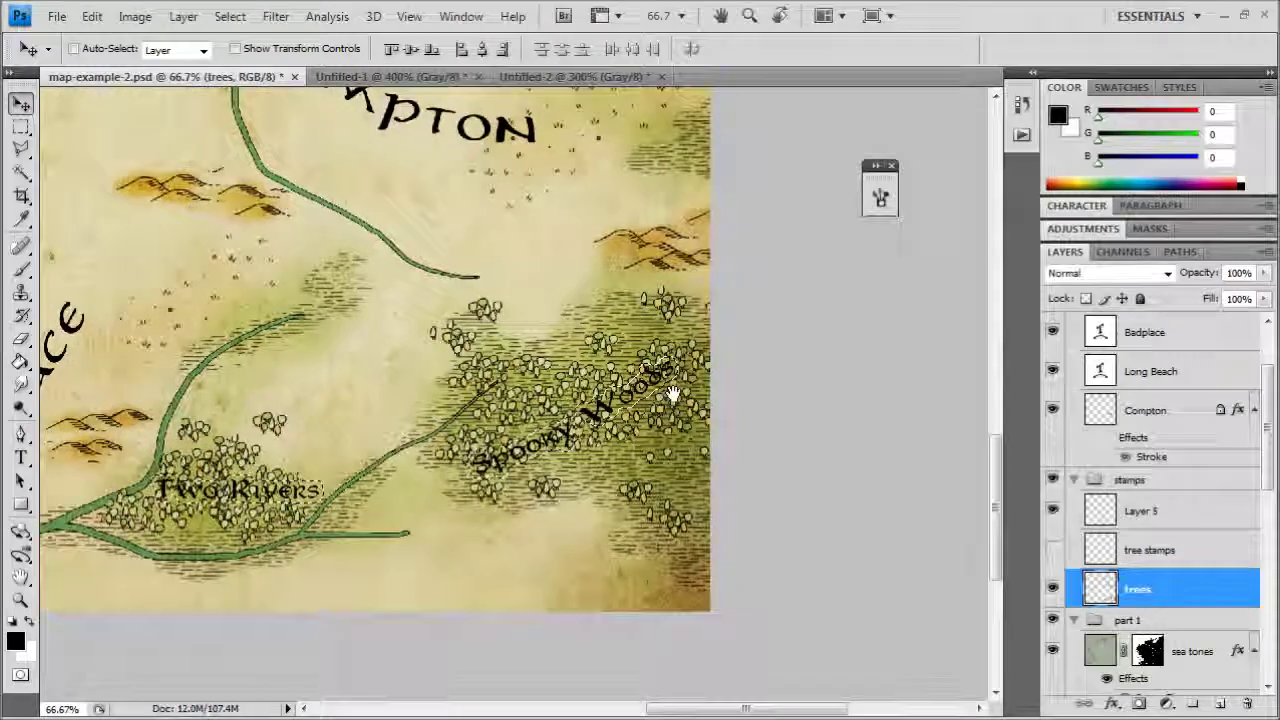
{"action": "left_click", "coordinate": [1139, 512]}
{"action": "left_click_drag", "start_coordinate": [583, 258], "coordinate": [504, 640]}
{"action": "left_click_drag", "start_coordinate": [504, 150], "coordinate": [518, 198]}
{"action": "left_click_drag", "start_coordinate": [400, 650], "coordinate": [668, 42]}
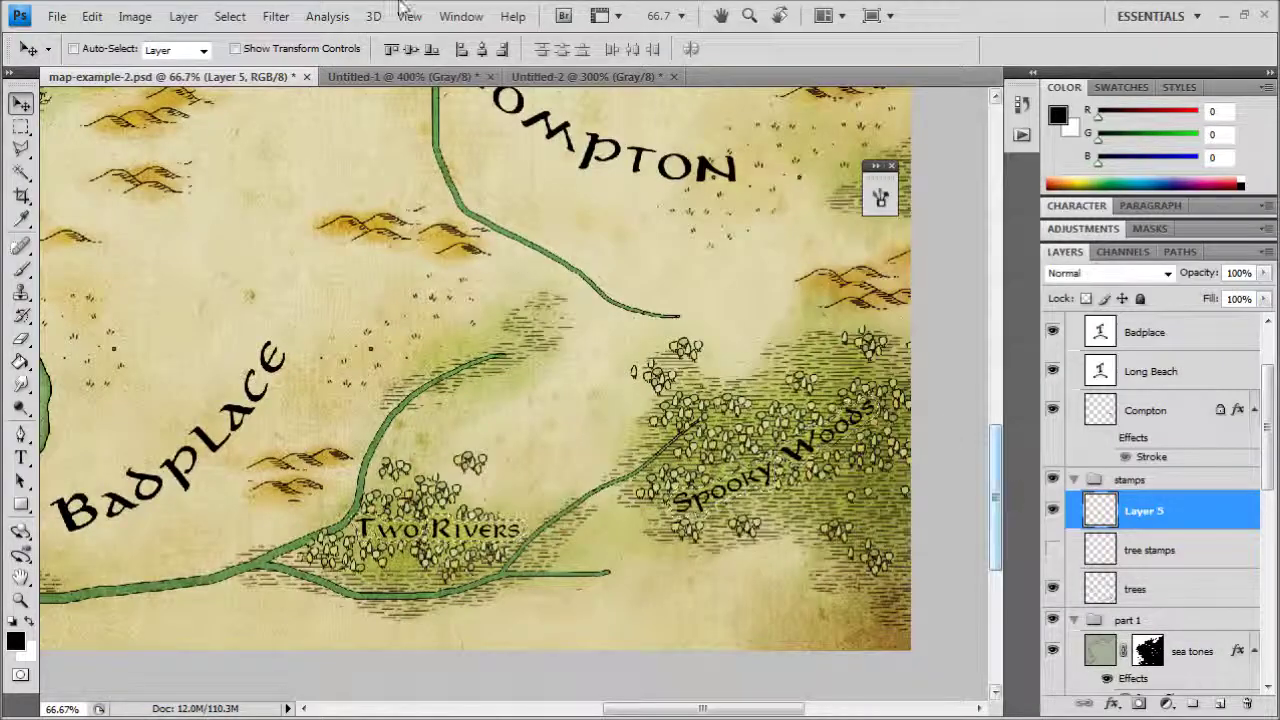
Step: Undo both clears by reverting the document history to the last Refine Edge state
{"action": "left_click", "coordinate": [460, 17]}
{"action": "left_click", "coordinate": [500, 302]}
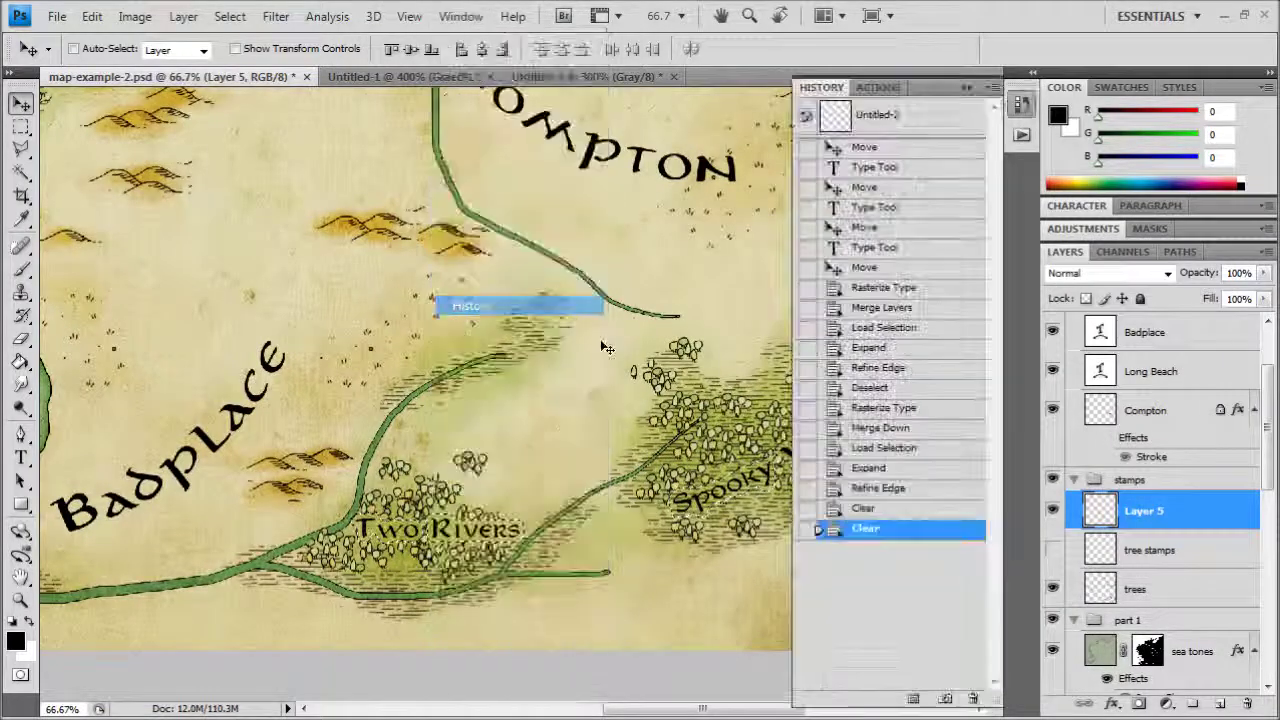
{"action": "left_click", "coordinate": [877, 489]}
{"action": "left_click", "coordinate": [968, 88]}
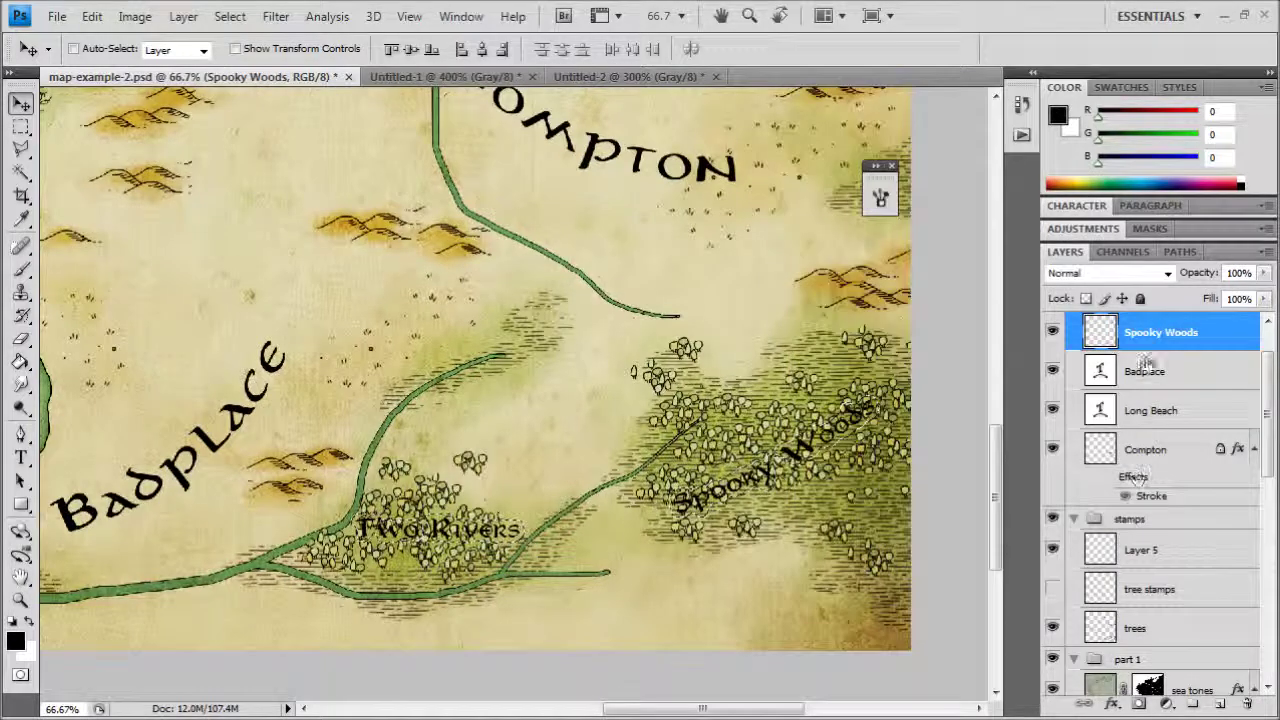
Step: Add a layer mask to Layer 5 in the stamps group that hides the label selection
{"action": "scroll", "coordinate": [1149, 364], "scroll_direction": "up", "scroll_amount": 2}
{"action": "scroll", "coordinate": [1150, 400], "scroll_direction": "down", "scroll_amount": 3}
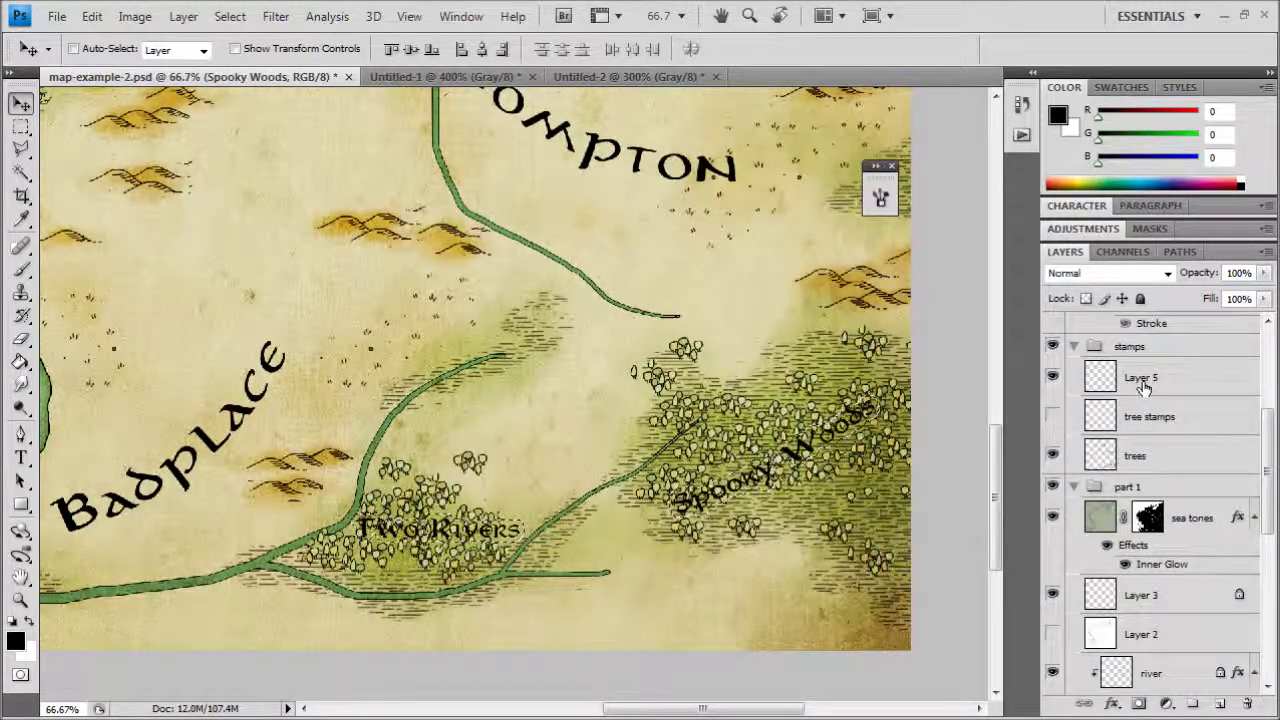
{"action": "left_click", "coordinate": [1144, 377]}
{"action": "left_click", "coordinate": [183, 16]}
{"action": "mouse_move", "coordinate": [272, 246]}
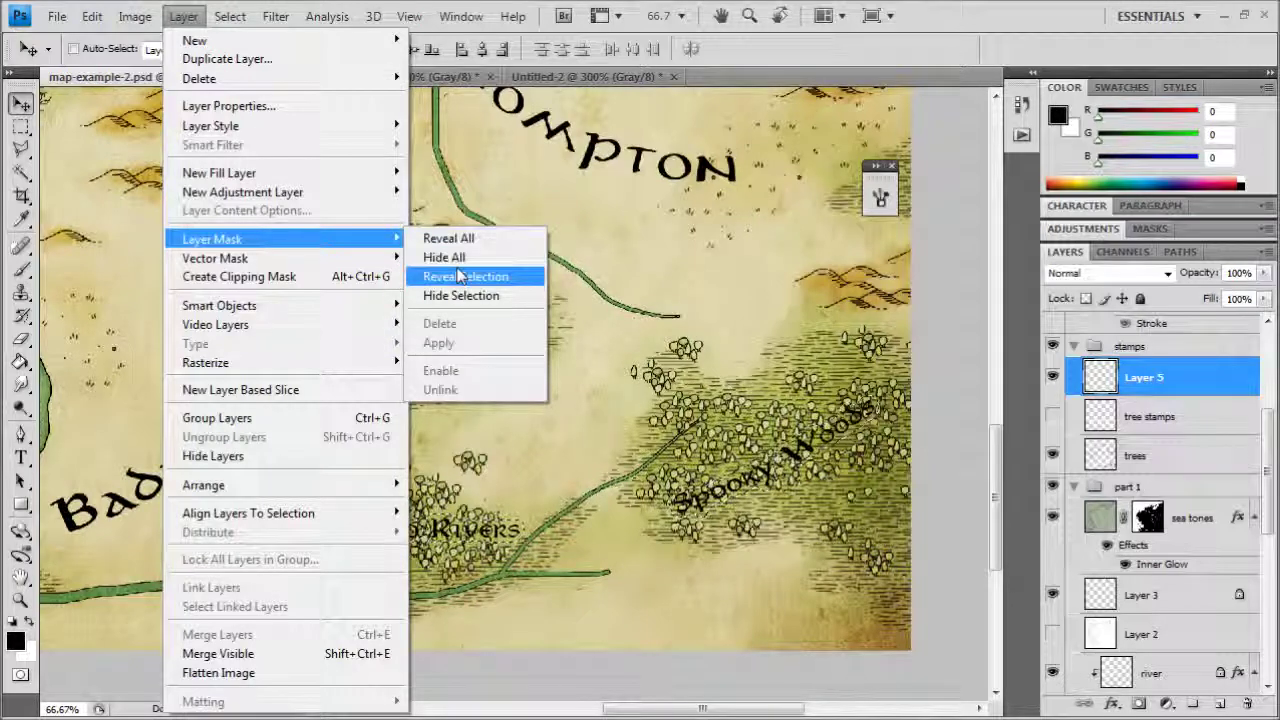
{"action": "left_click", "coordinate": [462, 295]}
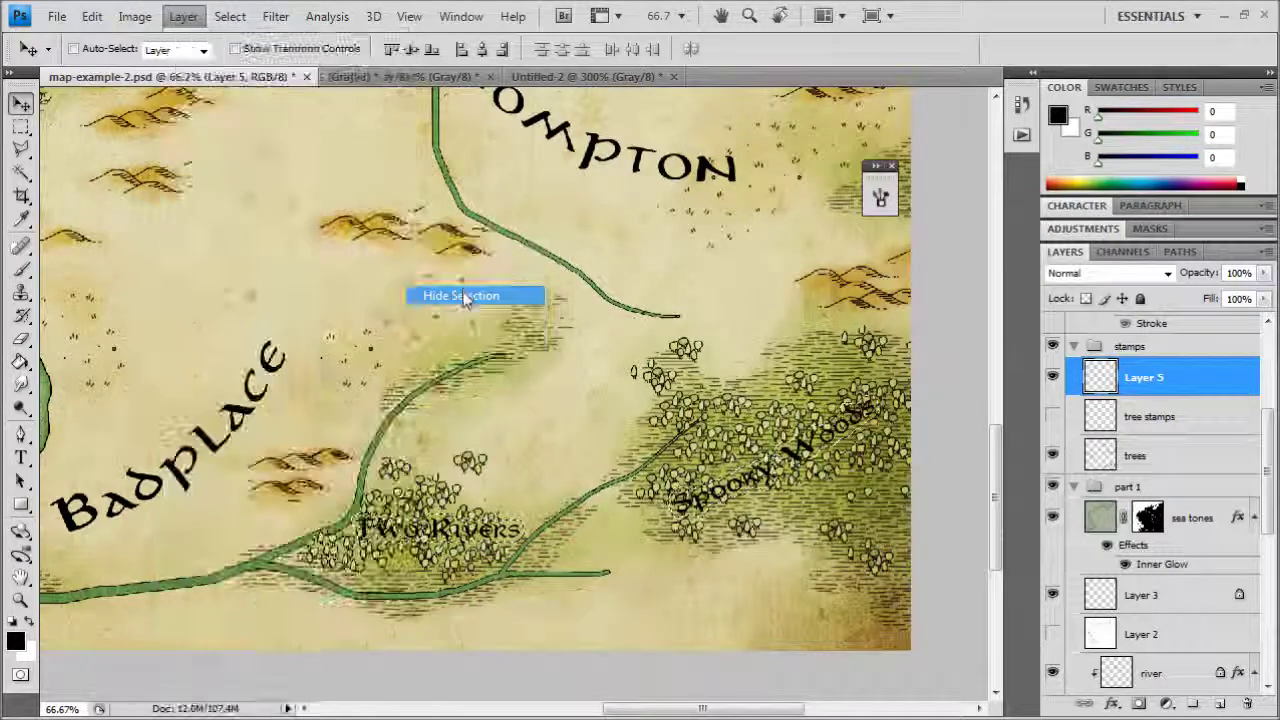
{"action": "left_click", "coordinate": [1155, 455]}
{"action": "left_click", "coordinate": [229, 16]}
{"action": "mouse_move", "coordinate": [183, 16]}
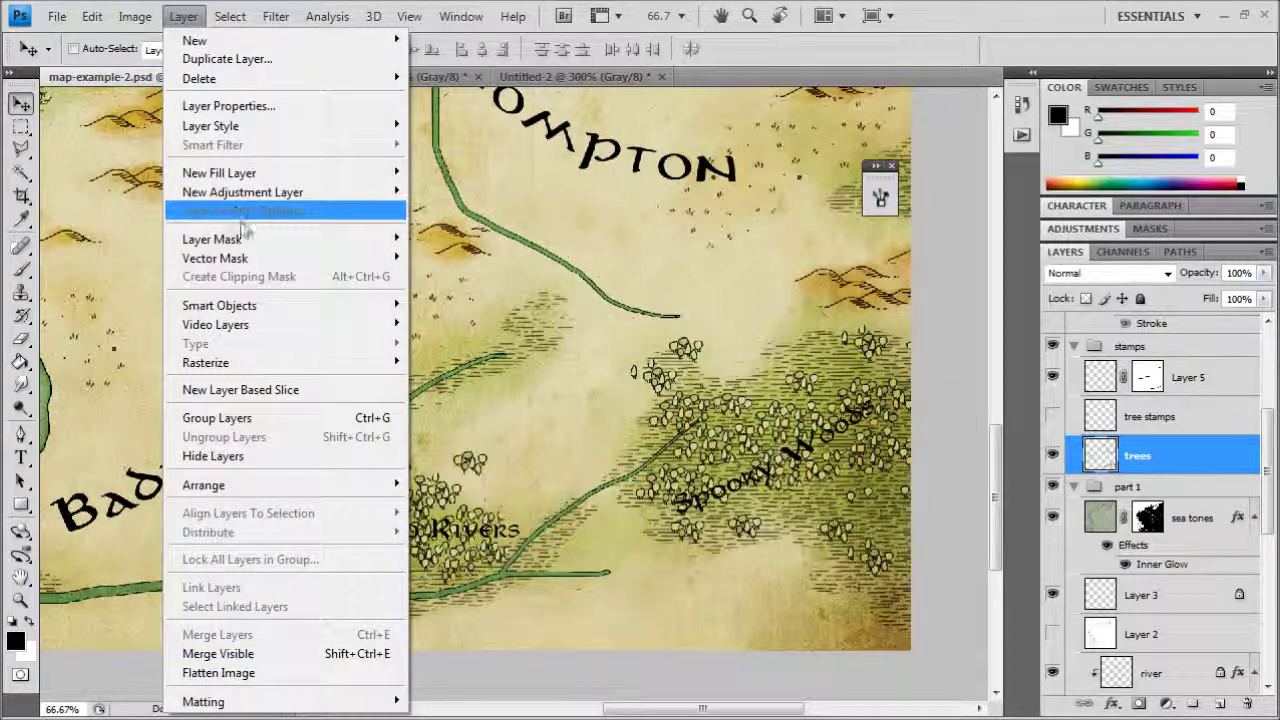
{"action": "mouse_move", "coordinate": [250, 239]}
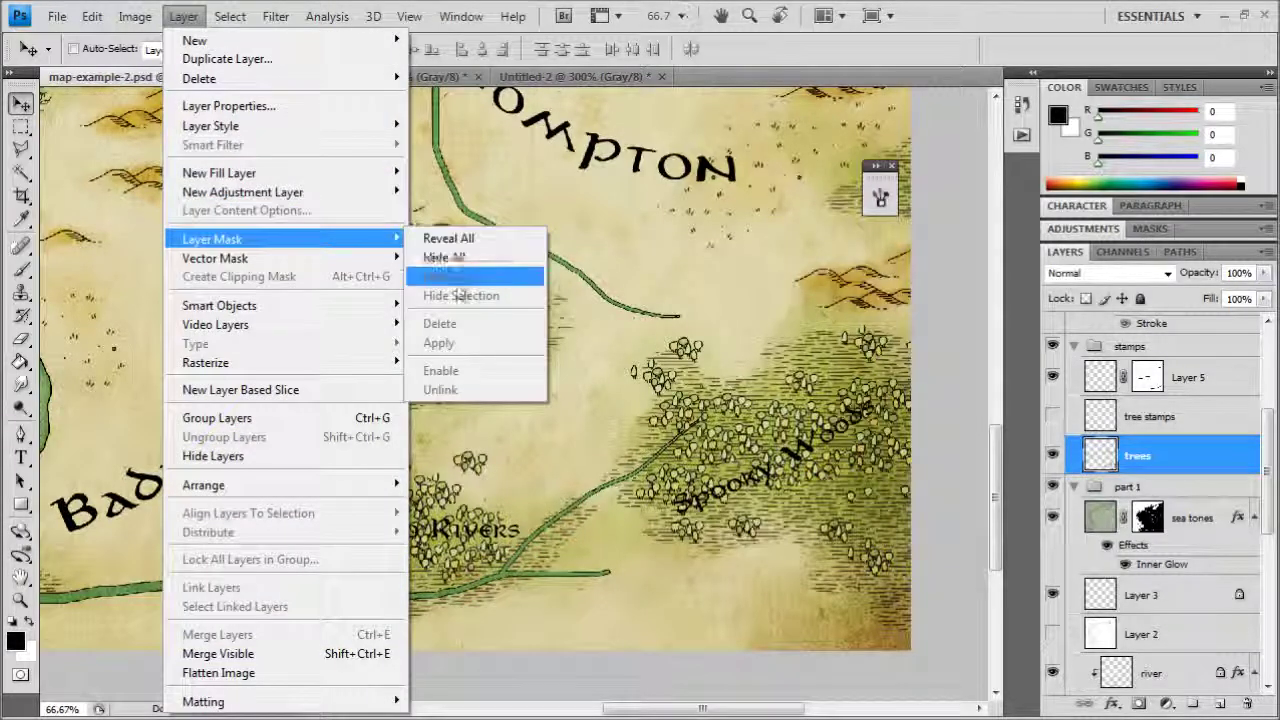
{"action": "left_click", "coordinate": [628, 20]}
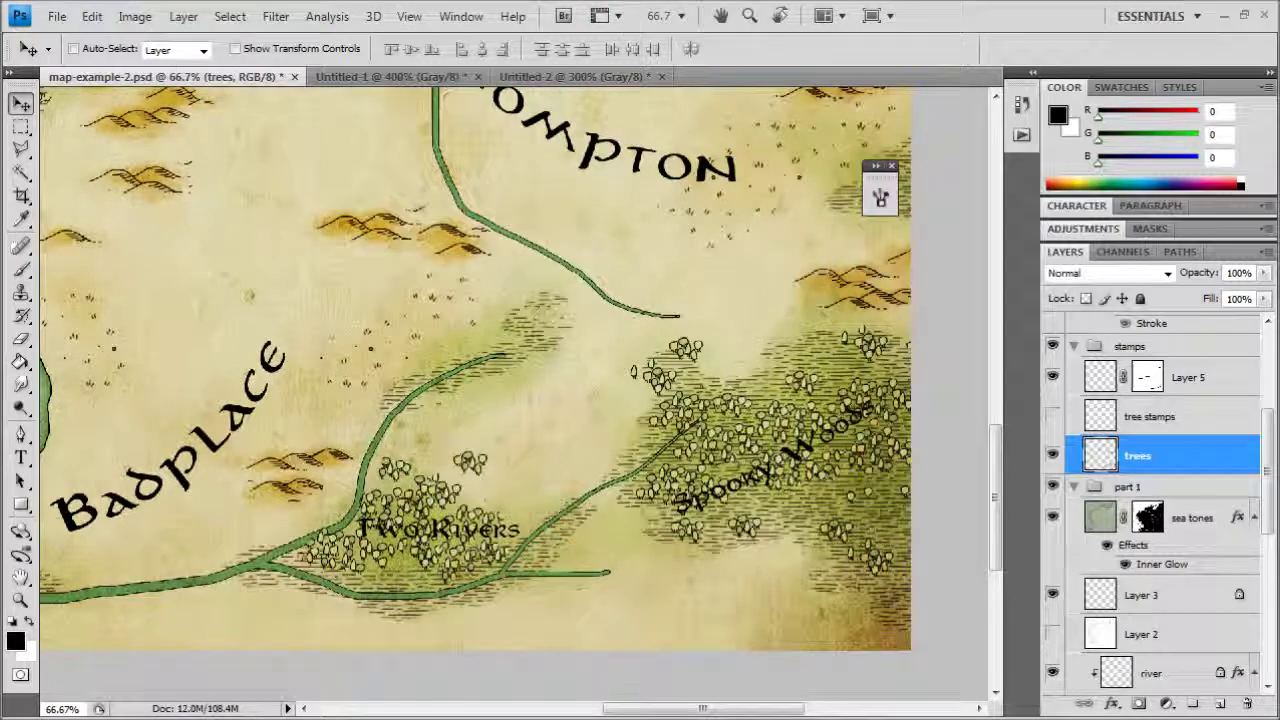
Step: Load Layer 5's layer mask as a selection and make the trees layer active
{"action": "right_click", "coordinate": [1163, 391]}
{"action": "left_click", "coordinate": [1101, 480]}
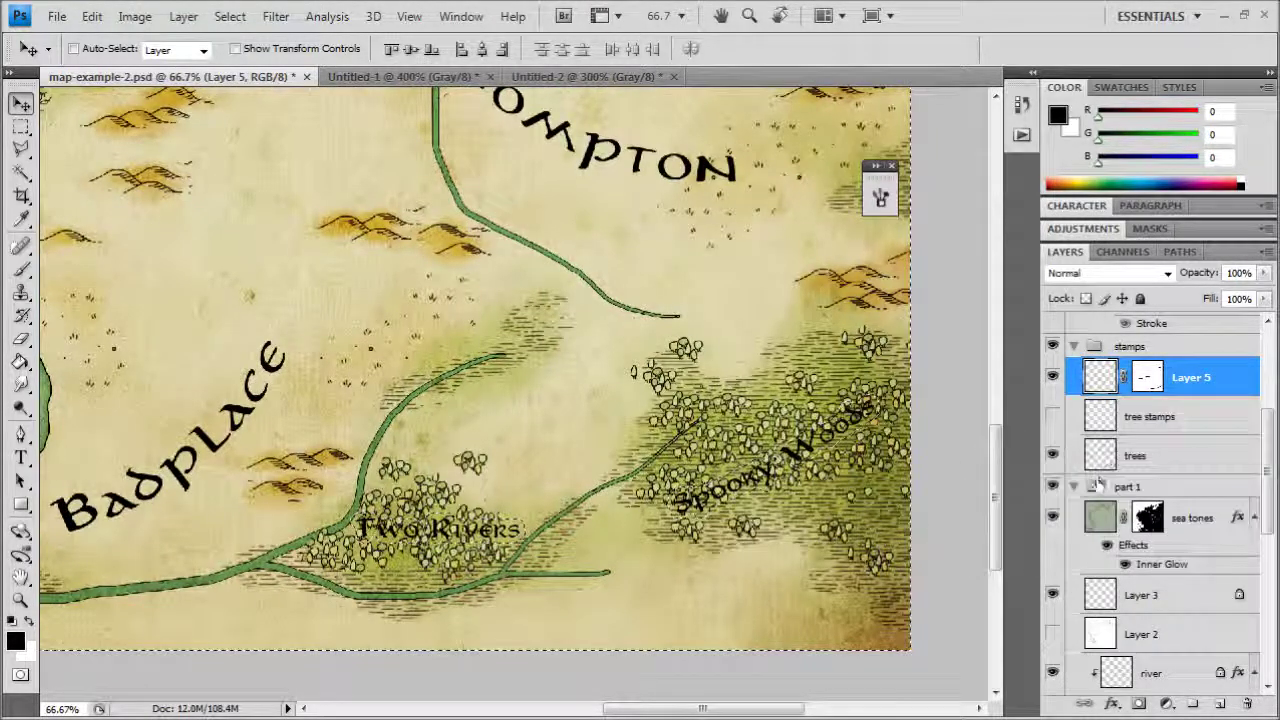
{"action": "left_click", "coordinate": [1133, 455]}
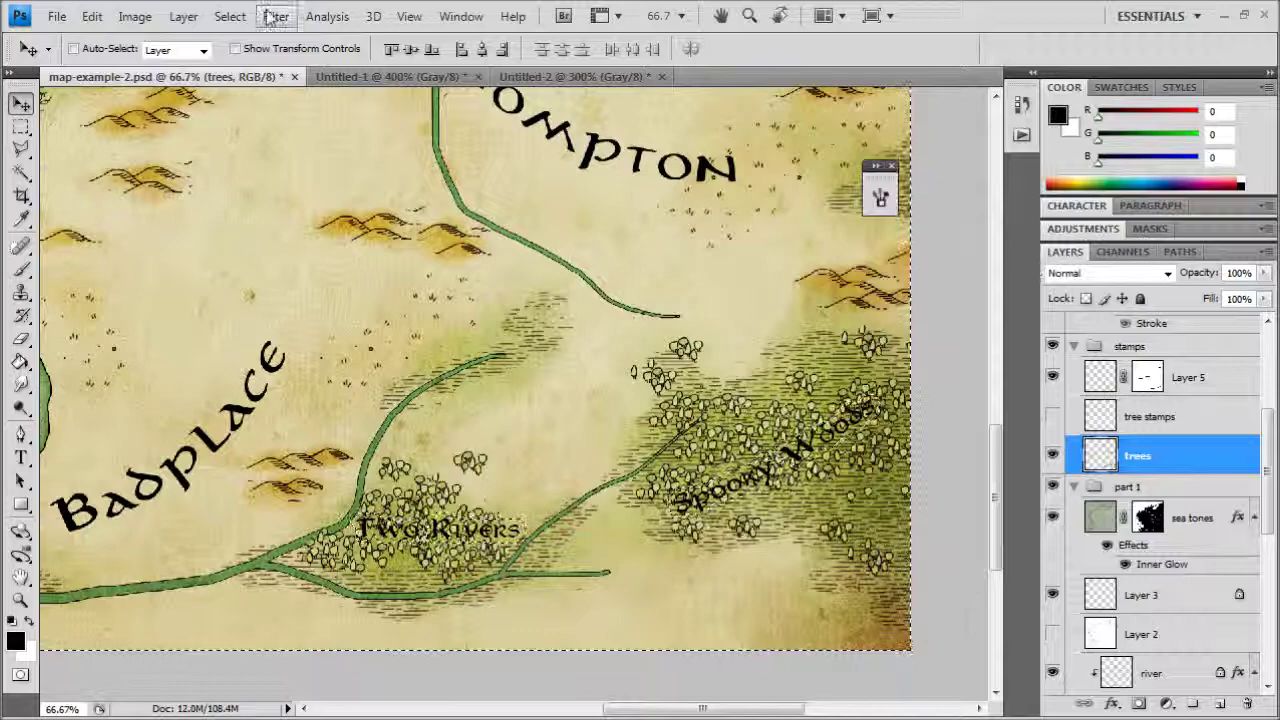
Step: Try to add a layer mask to the trees layer that hides the selection, and undo it
{"action": "left_click", "coordinate": [183, 16]}
{"action": "mouse_move", "coordinate": [390, 239]}
{"action": "left_click", "coordinate": [476, 305]}
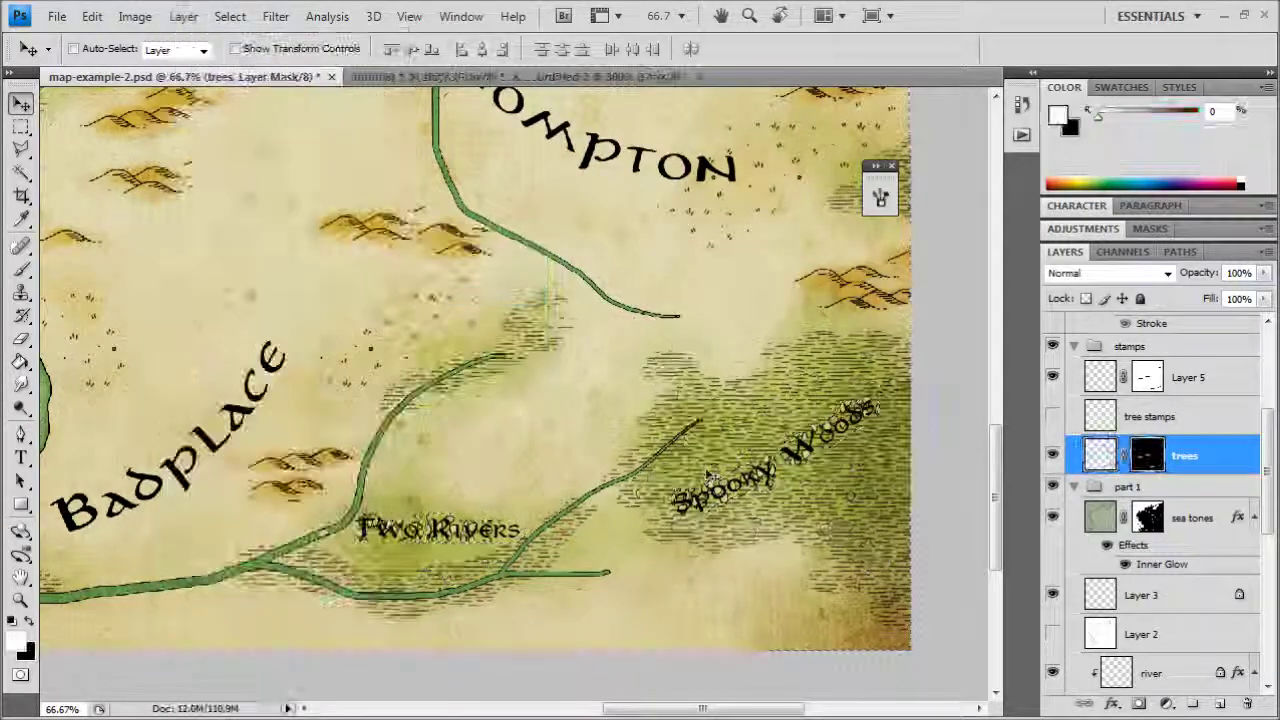
{"action": "key", "text": "ctrl+z"}
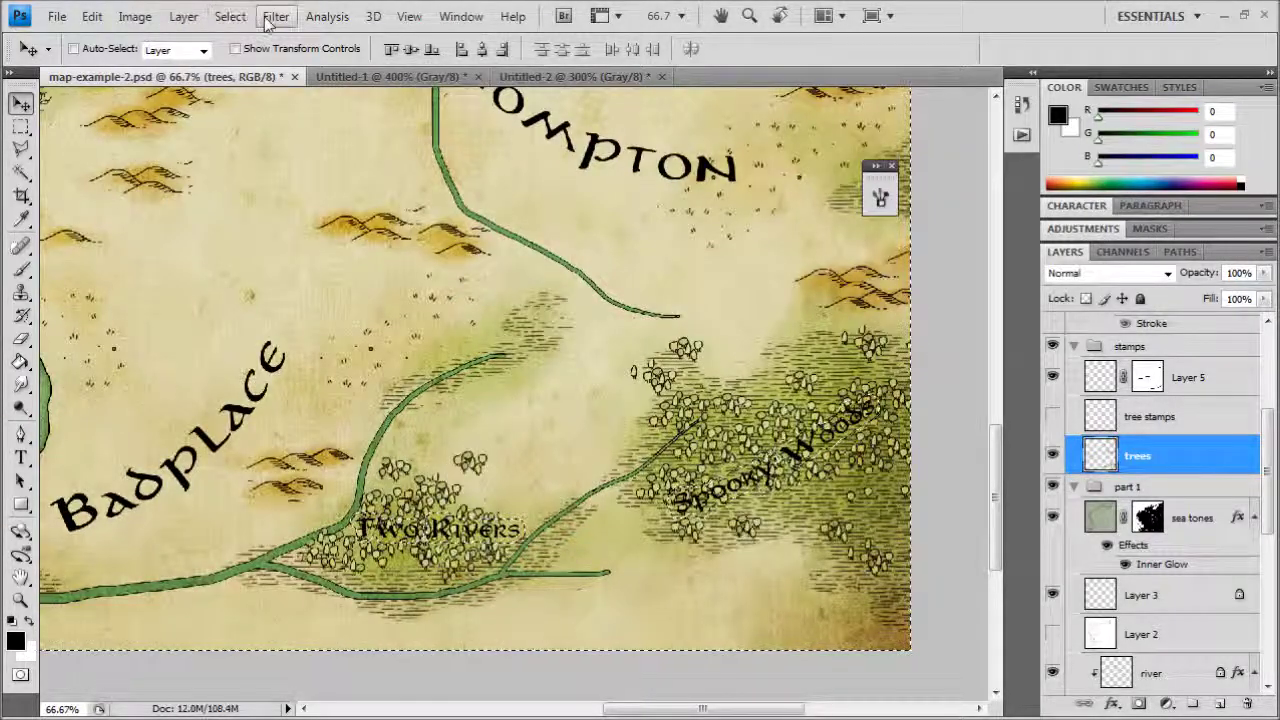
Step: Add a layer mask to the trees layer that reveals the selection
{"action": "left_click", "coordinate": [272, 17]}
{"action": "mouse_move", "coordinate": [186, 15]}
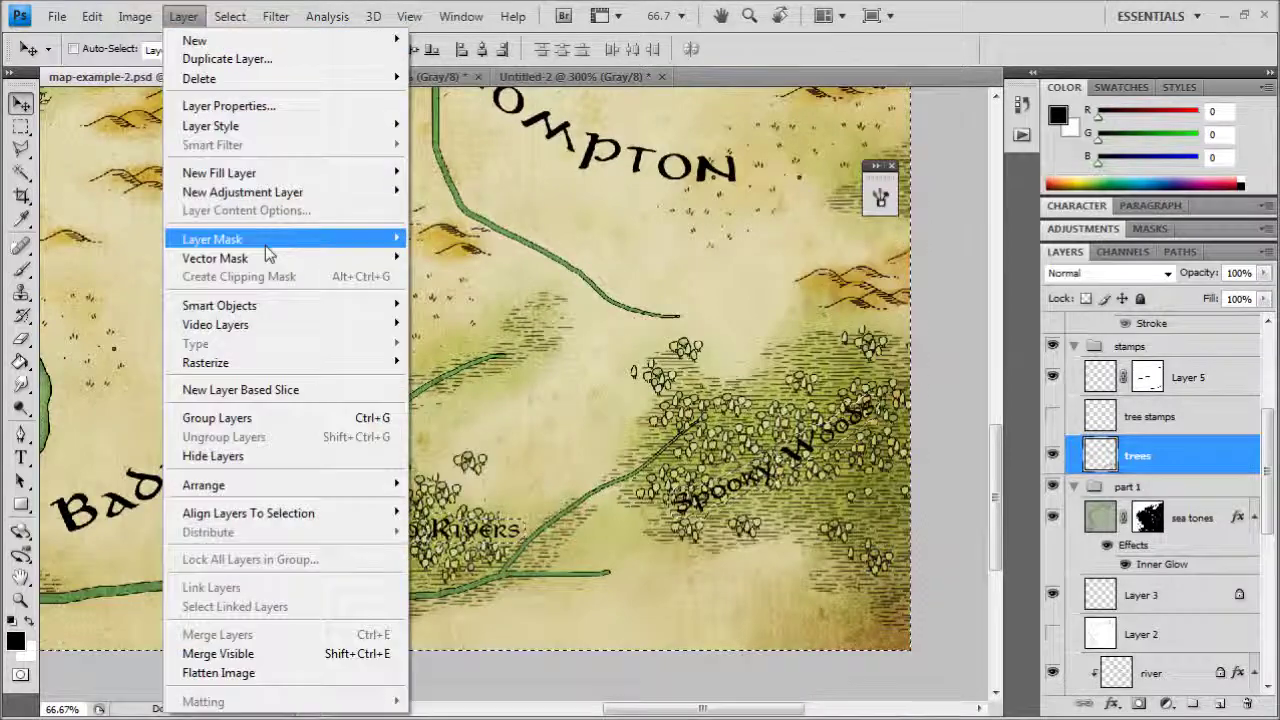
{"action": "mouse_move", "coordinate": [350, 240]}
{"action": "left_click", "coordinate": [450, 257]}
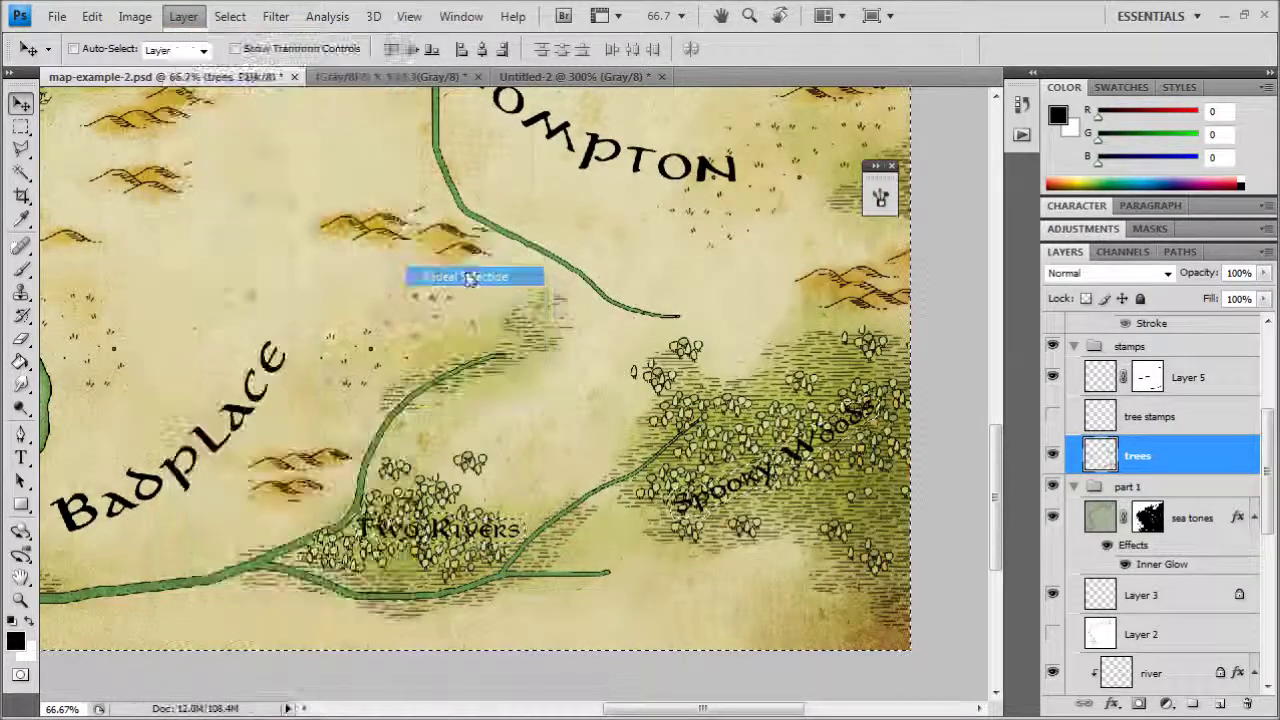
{"action": "left_click_drag", "start_coordinate": [859, 453], "coordinate": [676, 411]}
{"action": "left_click_drag", "start_coordinate": [776, 390], "coordinate": [913, 415]}
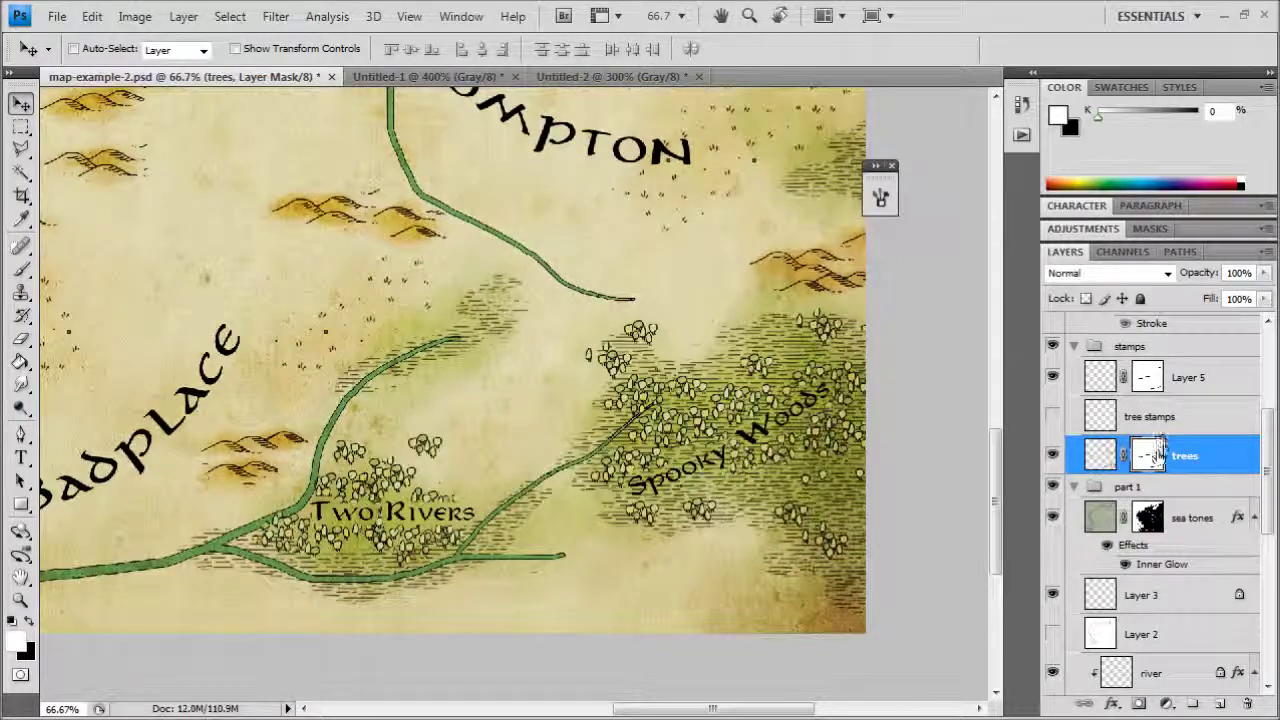
Step: Load the trees layer's mask as a selection and toggle Layer 4's visibility to check which artwork it holds
{"action": "right_click", "coordinate": [1158, 452]}
{"action": "left_click", "coordinate": [1075, 546]}
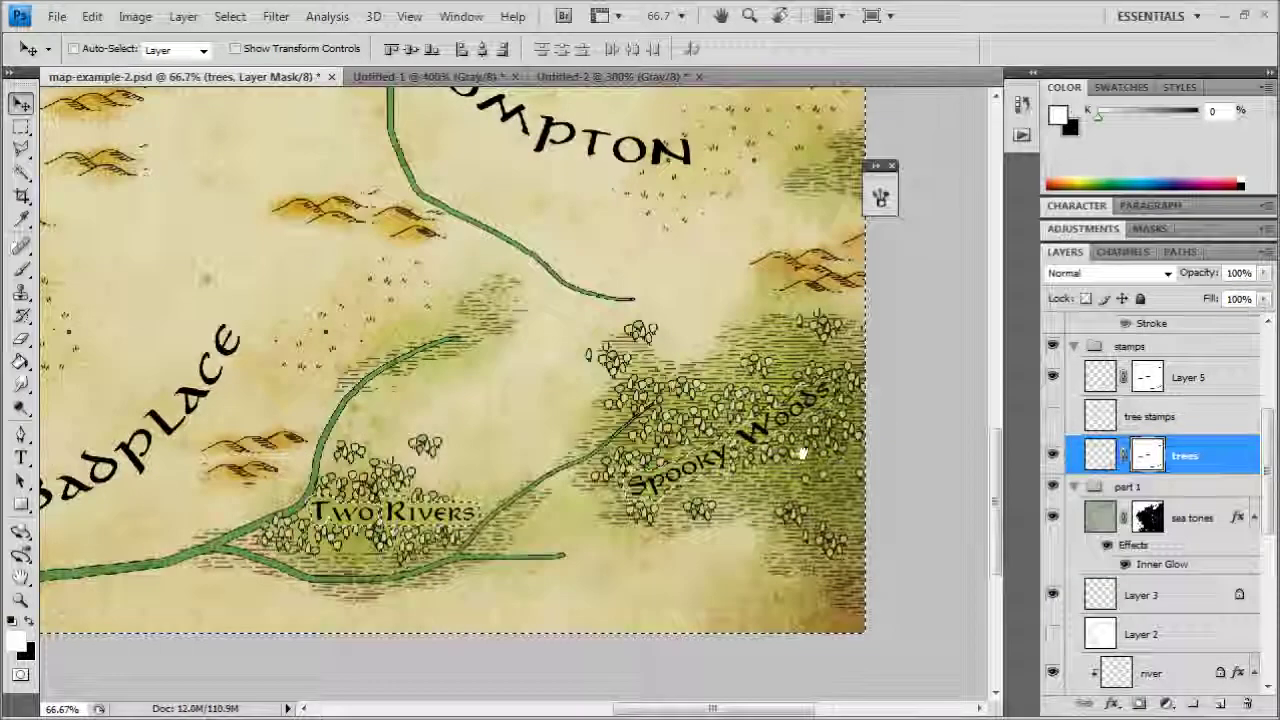
{"action": "left_click_drag", "start_coordinate": [800, 453], "coordinate": [713, 405]}
{"action": "scroll", "coordinate": [1158, 441], "scroll_direction": "down", "scroll_amount": 3}
{"action": "scroll", "coordinate": [1158, 462], "scroll_direction": "down", "scroll_amount": 5}
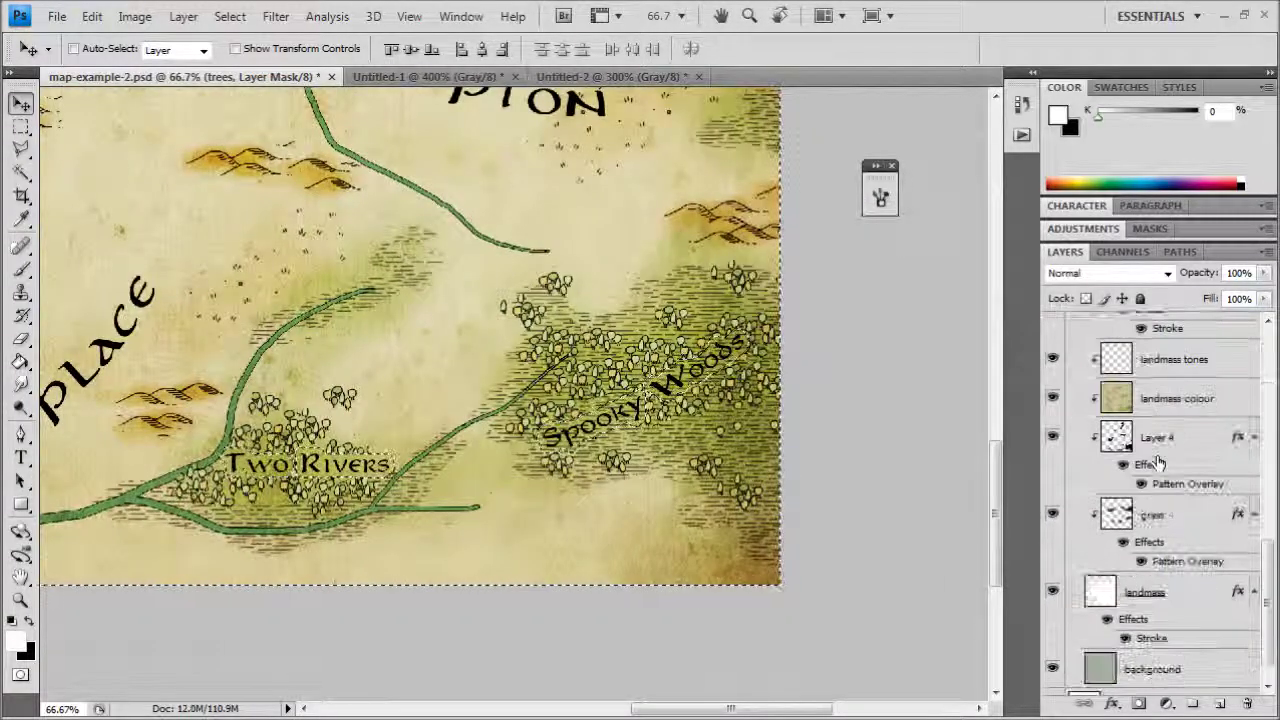
{"action": "left_click", "coordinate": [1052, 438]}
{"action": "left_click", "coordinate": [1052, 438]}
{"action": "left_click", "coordinate": [1052, 438]}
{"action": "left_click", "coordinate": [1052, 438]}
Step: Add a layer mask to Layer 4 that reveals the selection
{"action": "left_click", "coordinate": [1136, 445]}
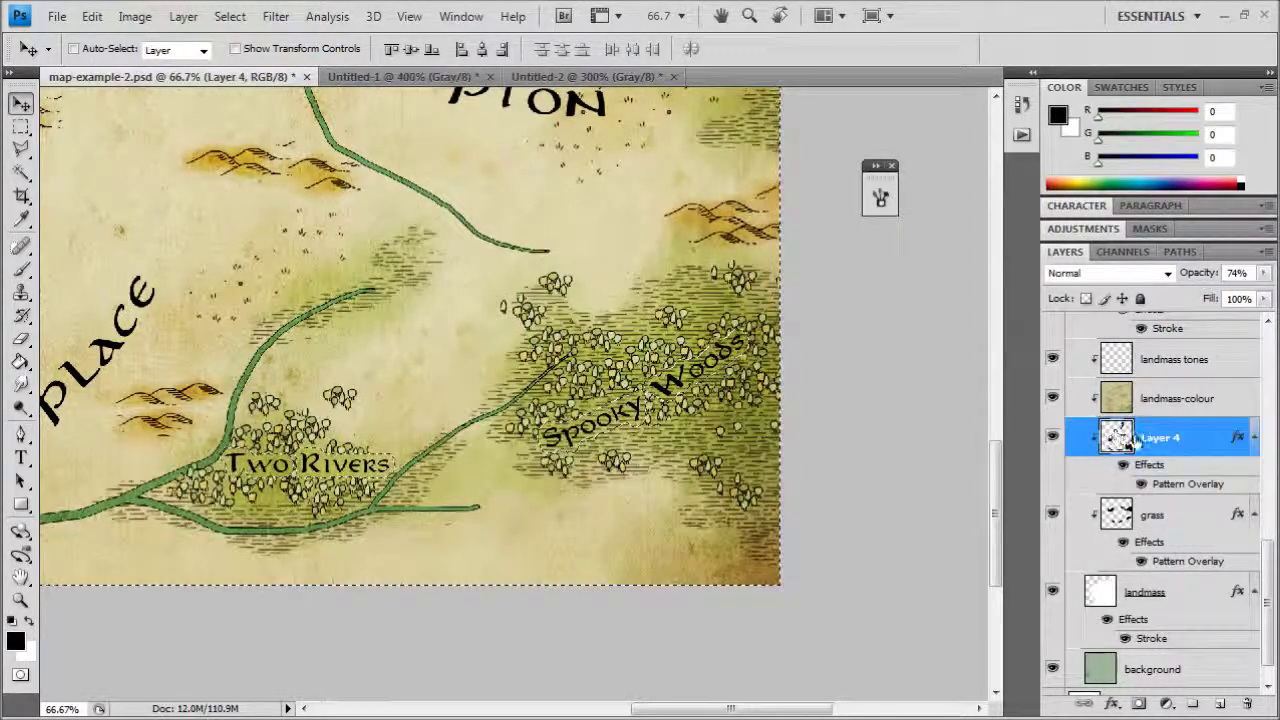
{"action": "left_click", "coordinate": [185, 16]}
{"action": "mouse_move", "coordinate": [230, 241]}
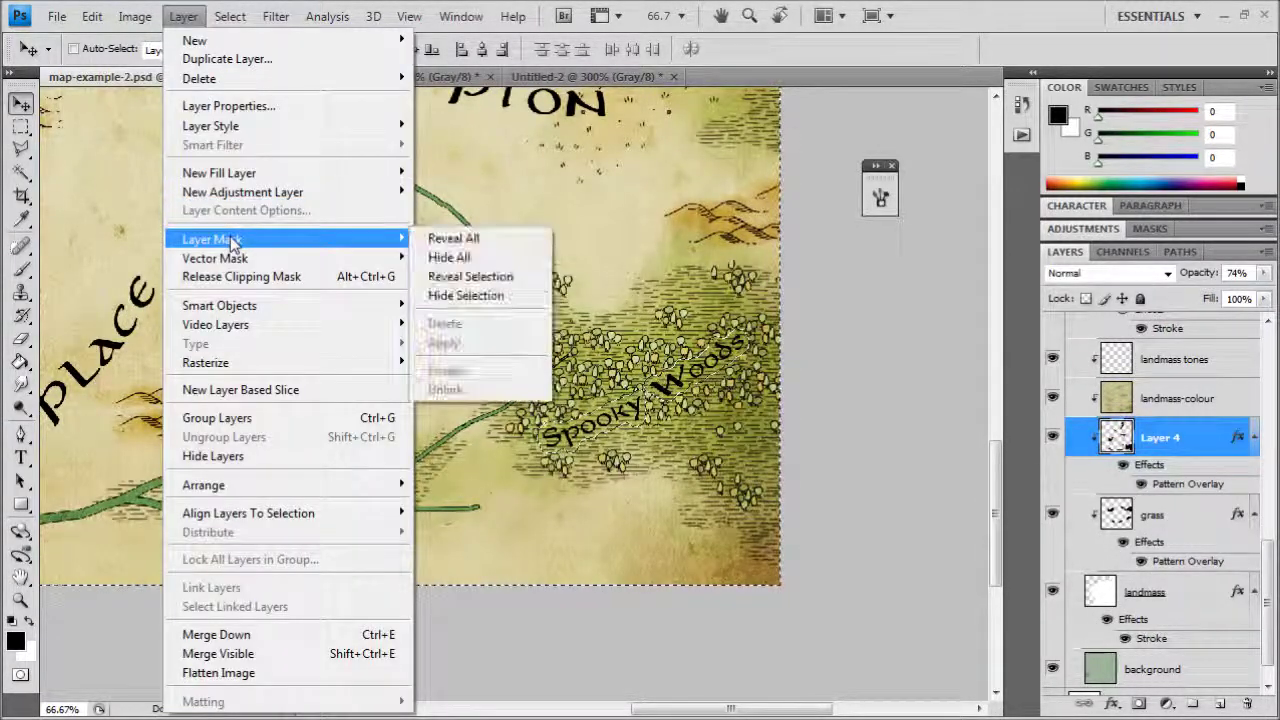
{"action": "left_click", "coordinate": [487, 278]}
Step: Examine the masked areas around the Spooky Woods and Cool Marsh labels up close, and the map as a whole
{"action": "left_click_drag", "start_coordinate": [679, 352], "coordinate": [655, 370]}
{"action": "key", "text": "ctrl+plus"}
{"action": "key", "text": "ctrl+plus"}
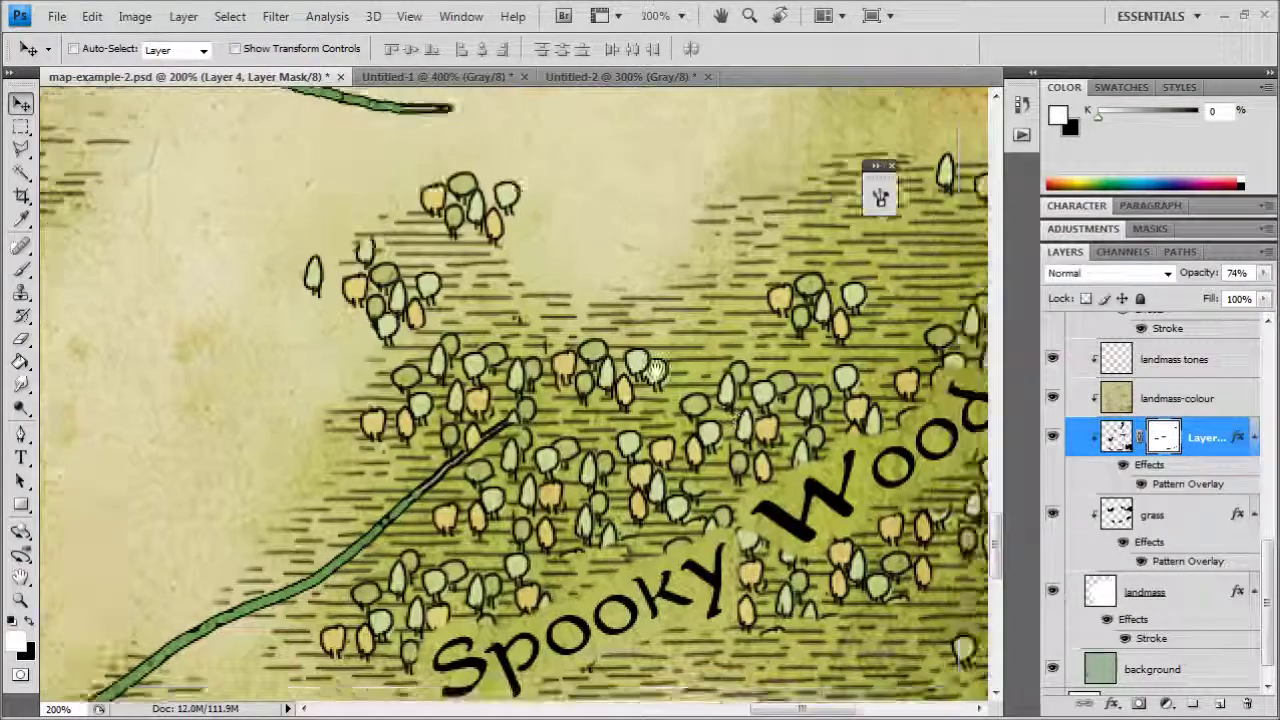
{"action": "left_click_drag", "start_coordinate": [852, 508], "coordinate": [661, 423]}
{"action": "key", "text": "ctrl+minus"}
{"action": "key", "text": "ctrl+minus"}
{"action": "left_click_drag", "start_coordinate": [555, 278], "coordinate": [585, 570]}
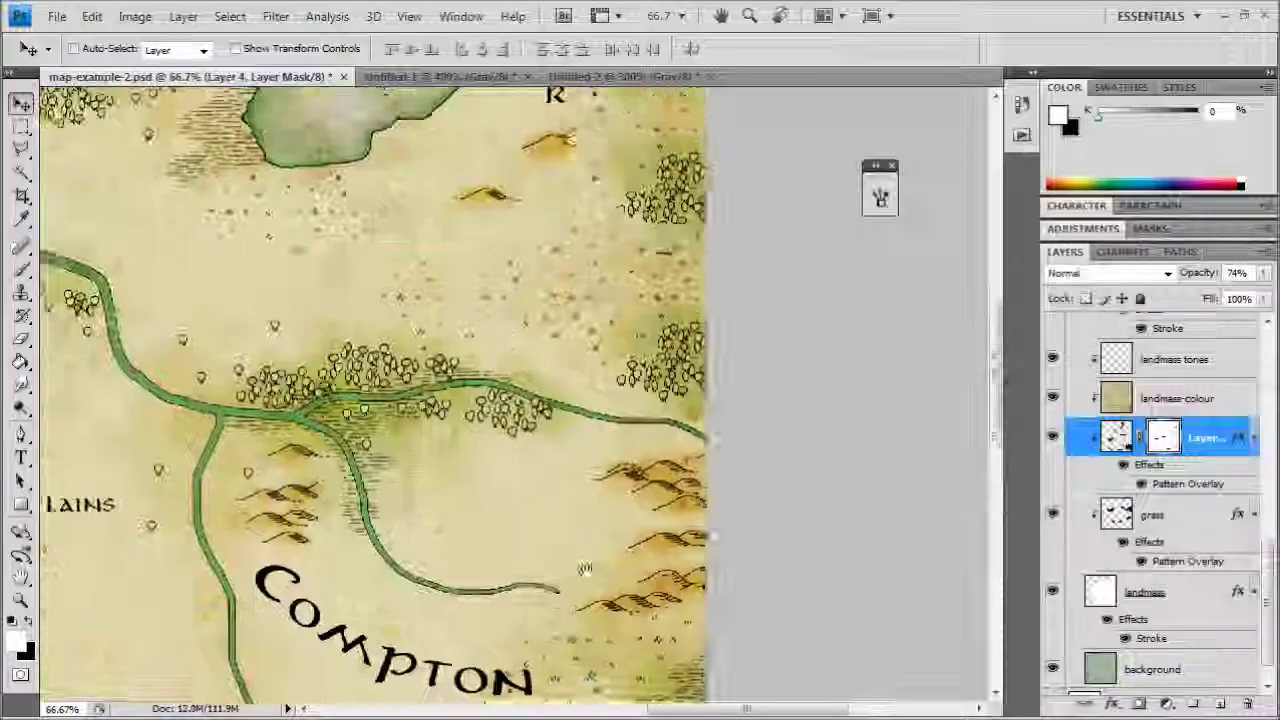
{"action": "left_click_drag", "start_coordinate": [491, 220], "coordinate": [506, 437]}
{"action": "left_click_drag", "start_coordinate": [409, 446], "coordinate": [934, 294]}
{"action": "left_click_drag", "start_coordinate": [363, 395], "coordinate": [724, 278]}
{"action": "left_click_drag", "start_coordinate": [534, 460], "coordinate": [346, 320]}
{"action": "key", "text": "ctrl+plus"}
{"action": "key", "text": "ctrl+plus"}
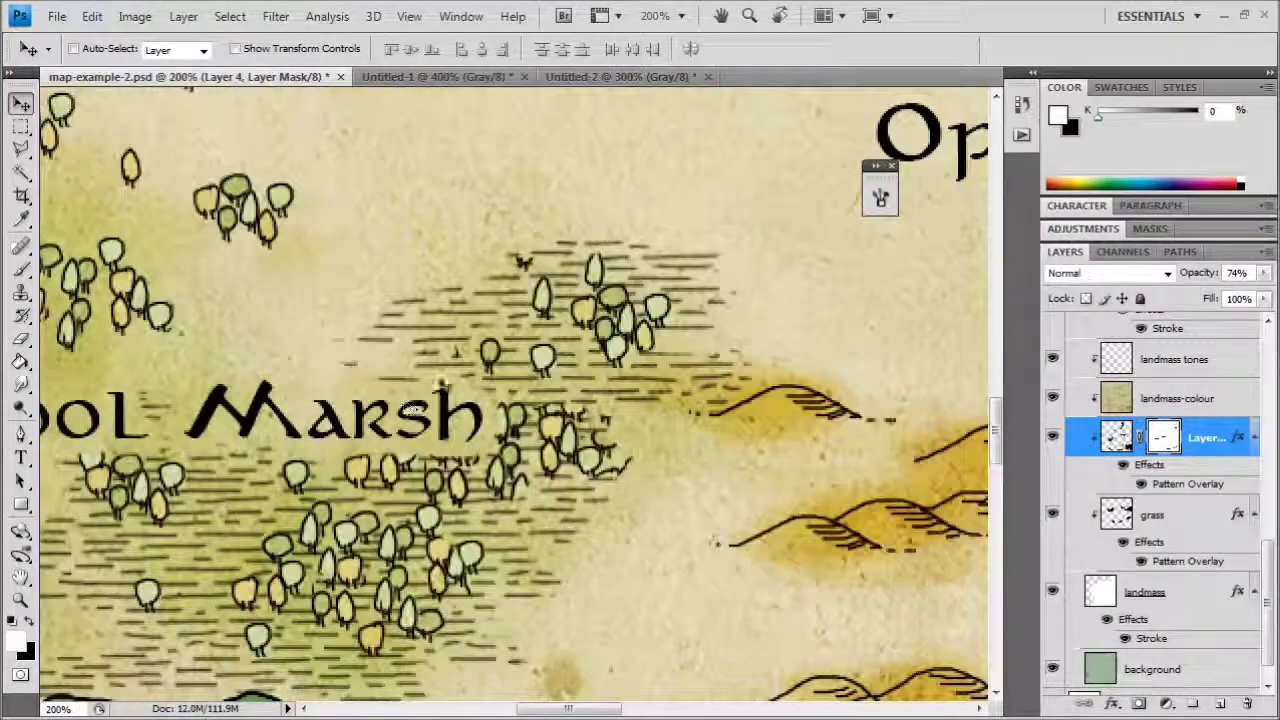
{"action": "scroll", "coordinate": [447, 388], "scroll_direction": "down", "scroll_amount": 4}
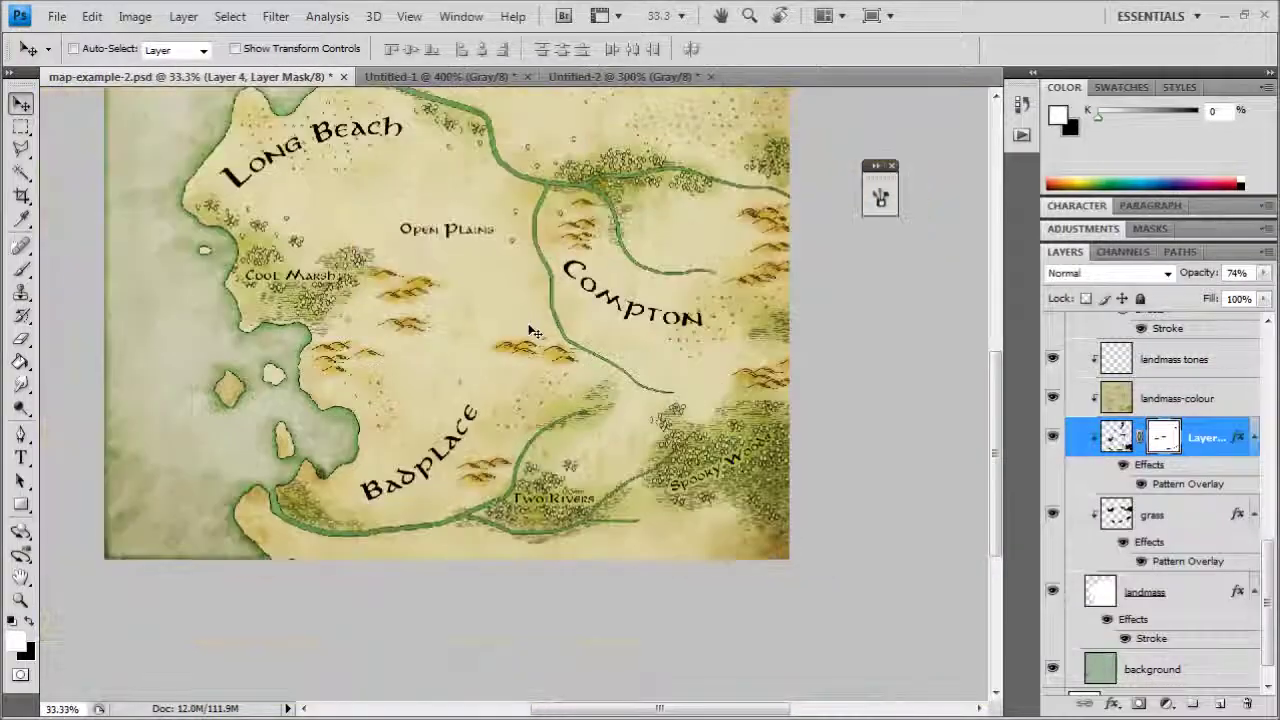
{"action": "left_click_drag", "start_coordinate": [497, 268], "coordinate": [550, 412]}
{"action": "scroll", "coordinate": [551, 418], "scroll_direction": "down", "scroll_amount": 1}
{"action": "scroll", "coordinate": [556, 414], "scroll_direction": "up", "scroll_amount": 1}
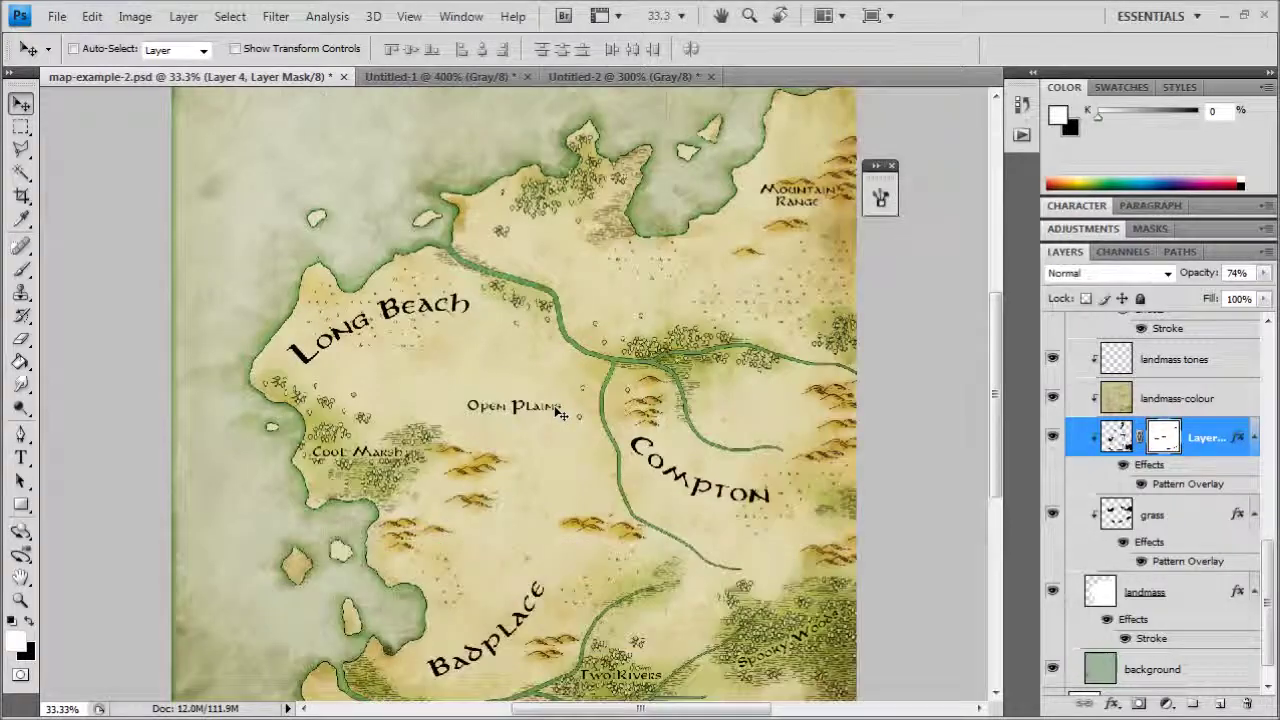
{"action": "scroll", "coordinate": [696, 424], "scroll_direction": "up", "scroll_amount": 3}
{"action": "scroll", "coordinate": [677, 417], "scroll_direction": "down", "scroll_amount": 5}
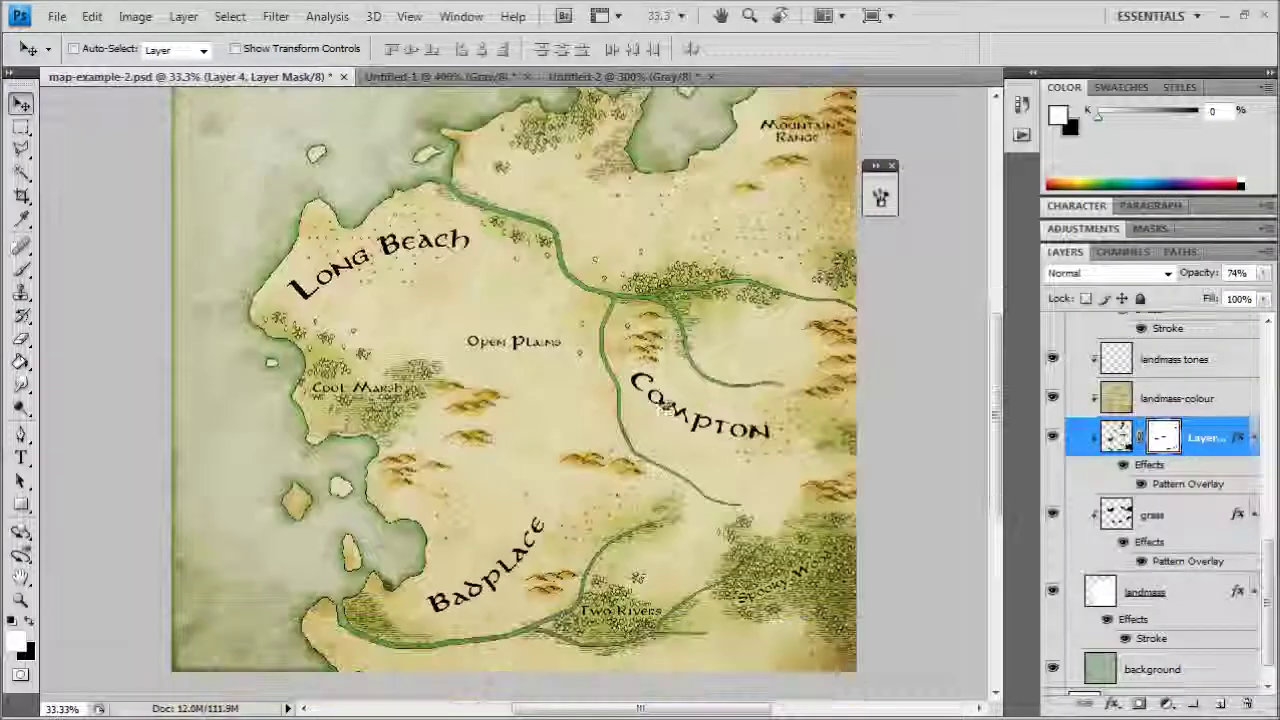
{"action": "scroll", "coordinate": [706, 410], "scroll_direction": "down", "scroll_amount": 1}
Step: Add a Levels adjustment layer named Levels 1 directly above Layer 6, in Normal mode at 100% opacity
{"action": "scroll", "coordinate": [1240, 455], "scroll_direction": "up", "scroll_amount": 10}
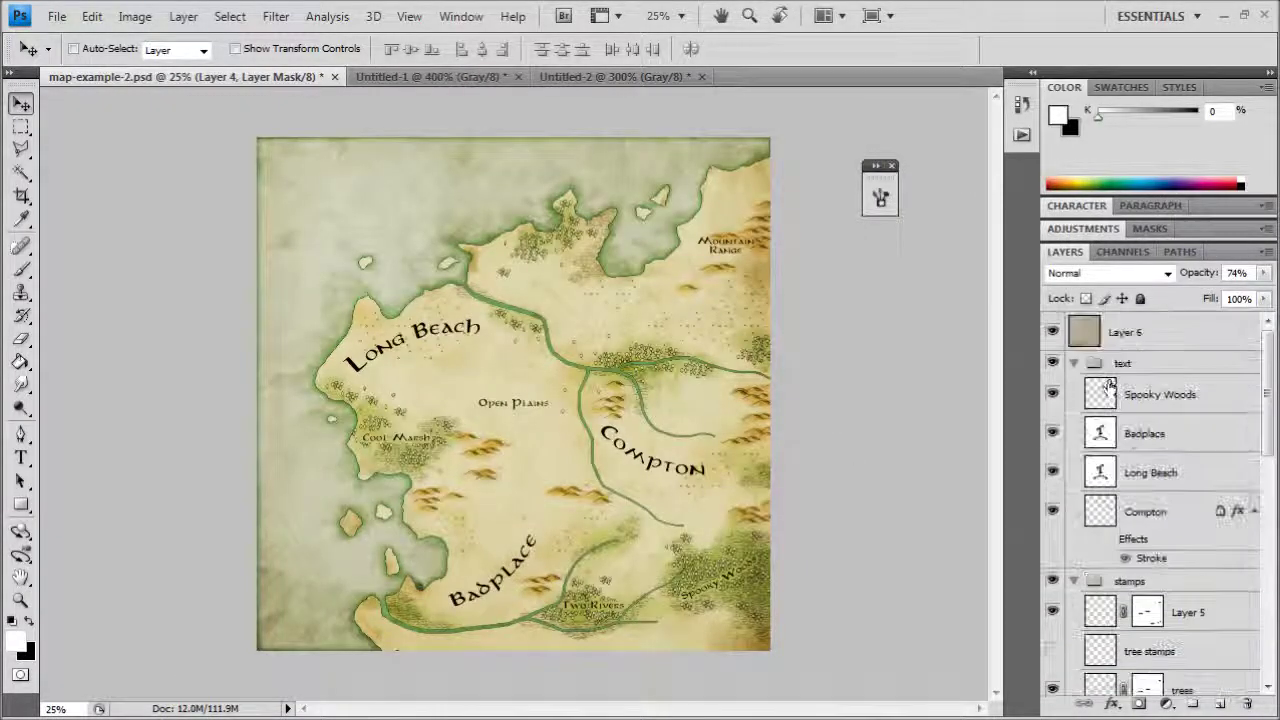
{"action": "left_click", "coordinate": [1131, 334]}
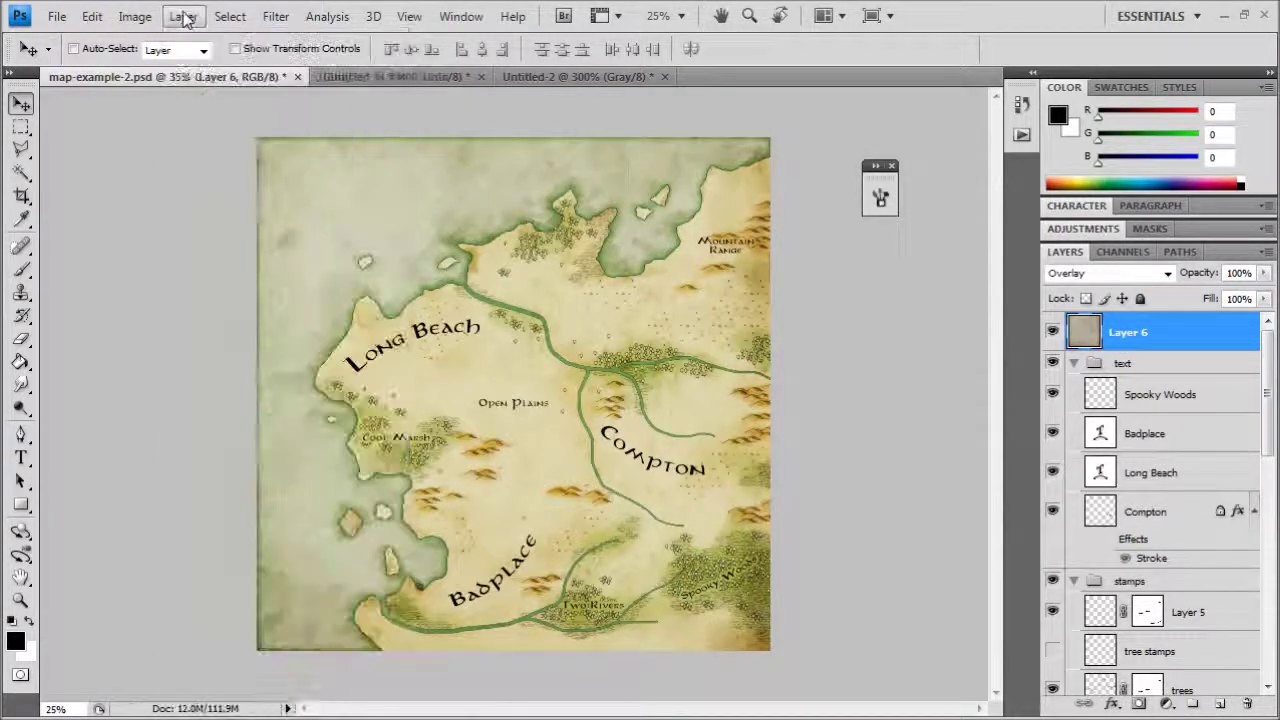
{"action": "key", "text": "ctrl+plus"}
{"action": "key", "text": "ctrl+plus"}
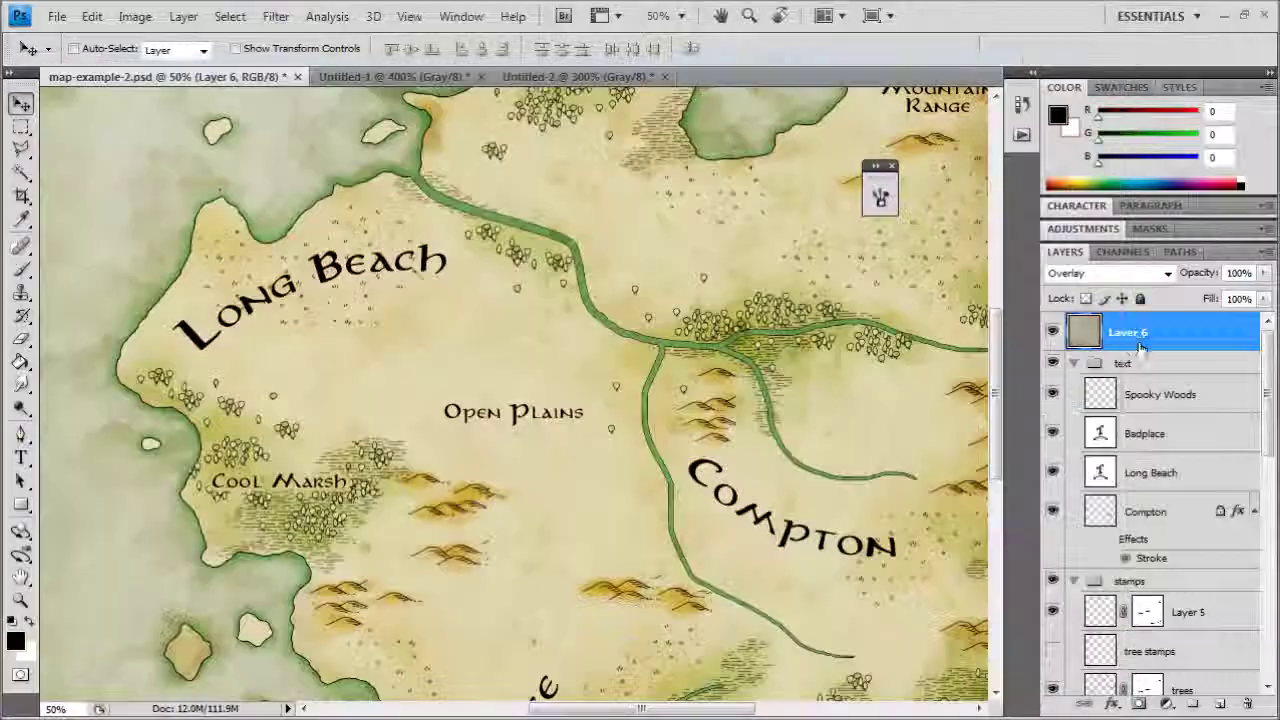
{"action": "left_click", "coordinate": [183, 16]}
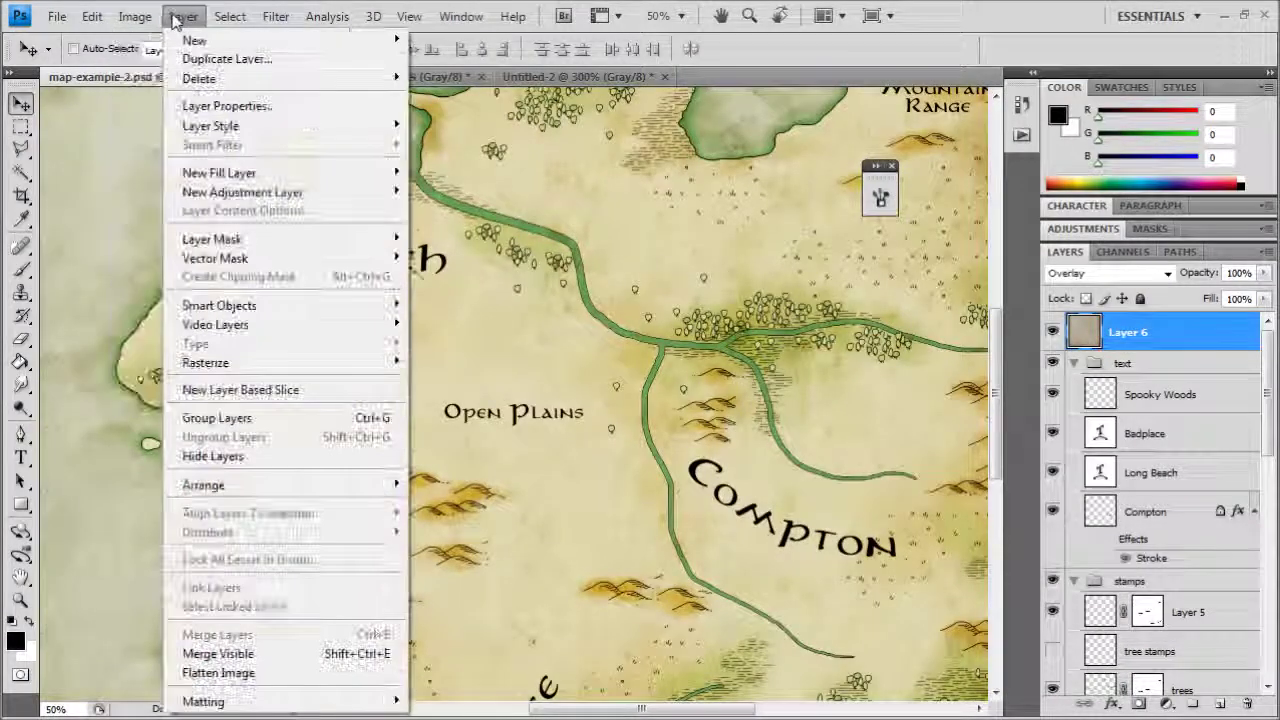
{"action": "mouse_move", "coordinate": [341, 200]}
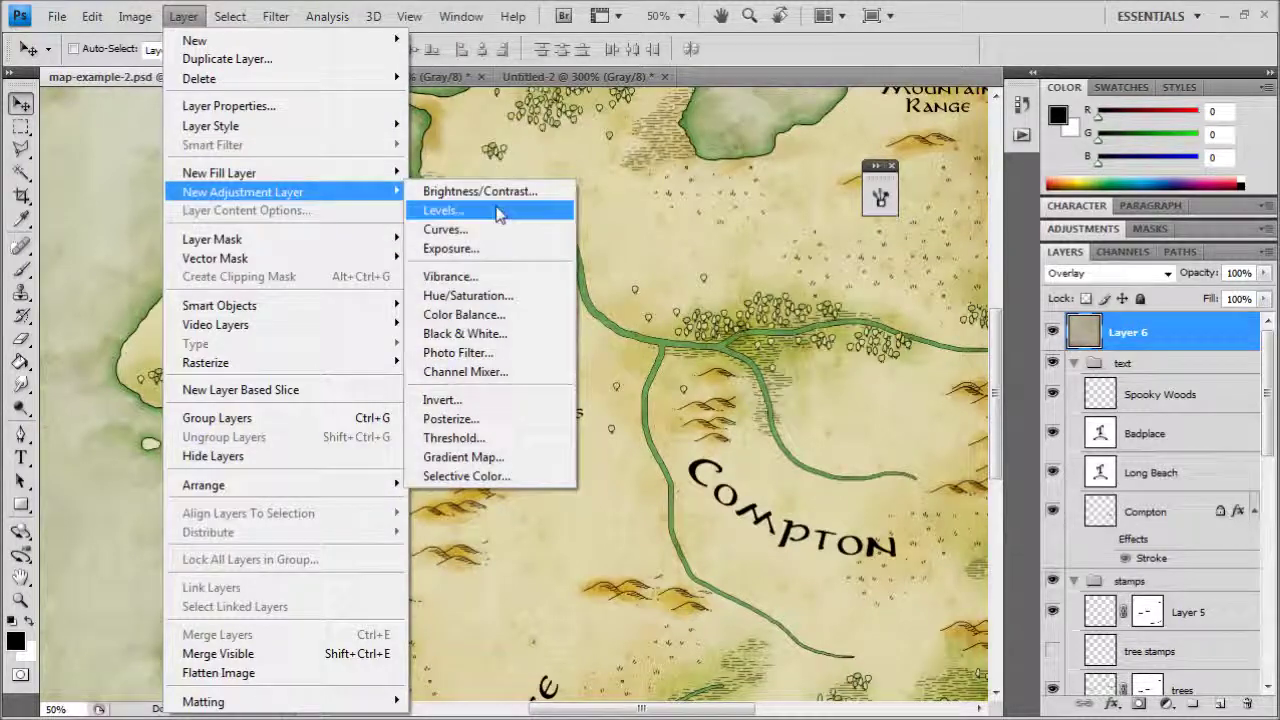
{"action": "left_click", "coordinate": [443, 210]}
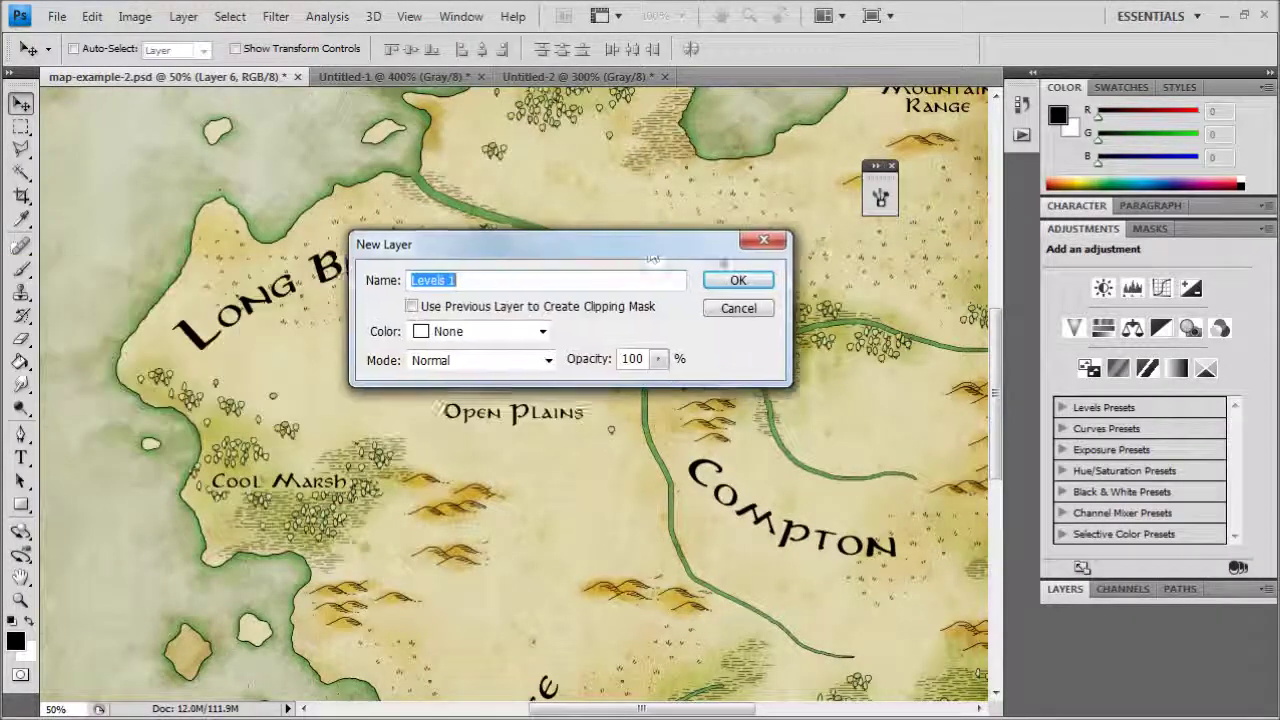
{"action": "left_click", "coordinate": [826, 268]}
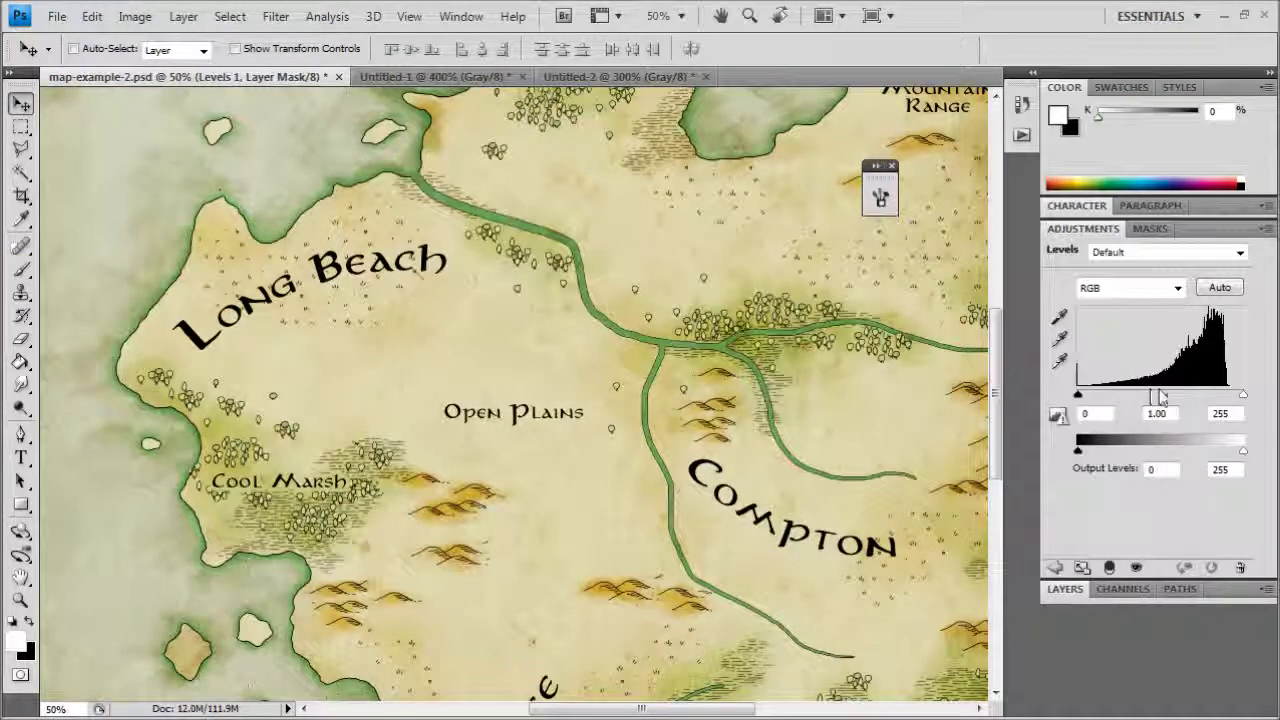
Step: Set the Levels 1 input levels to black 45, midtones 0.94 and white 212 to strengthen the map's contrast
{"action": "left_click_drag", "start_coordinate": [1158, 393], "coordinate": [1165, 394]}
{"action": "left_click_drag", "start_coordinate": [1078, 395], "coordinate": [1115, 399]}
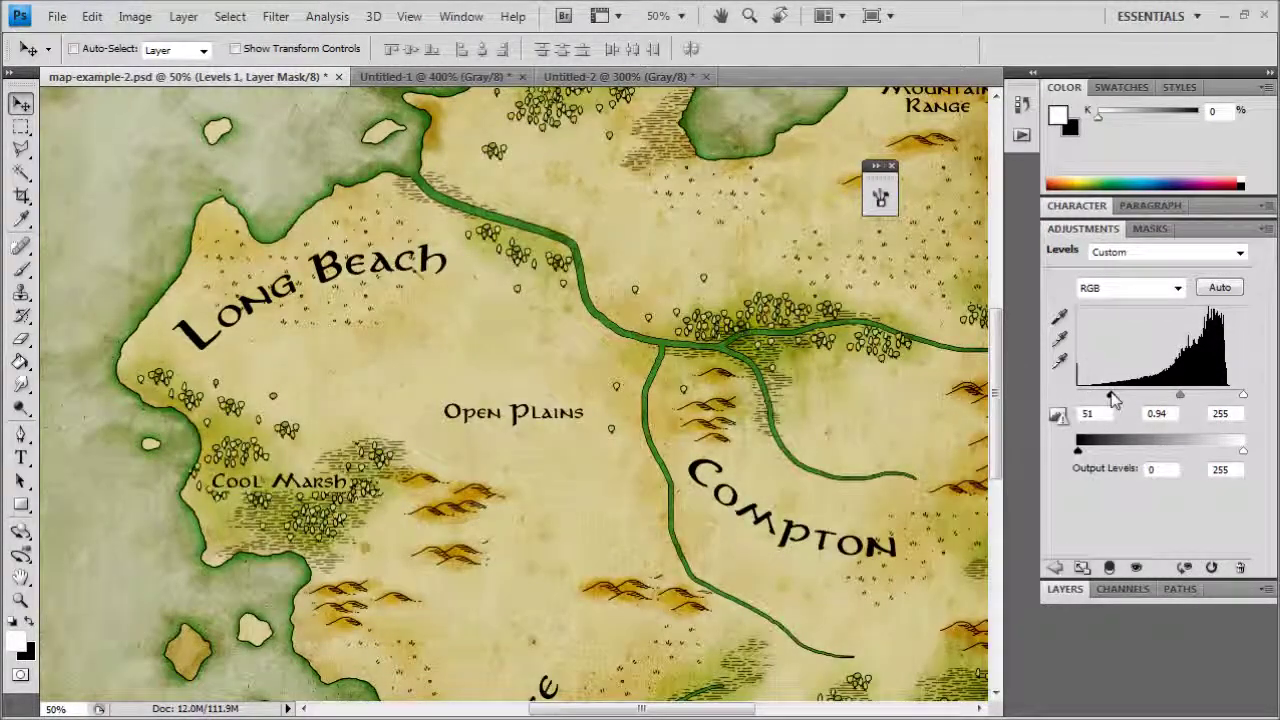
{"action": "left_click_drag", "start_coordinate": [1240, 396], "coordinate": [1217, 396]}
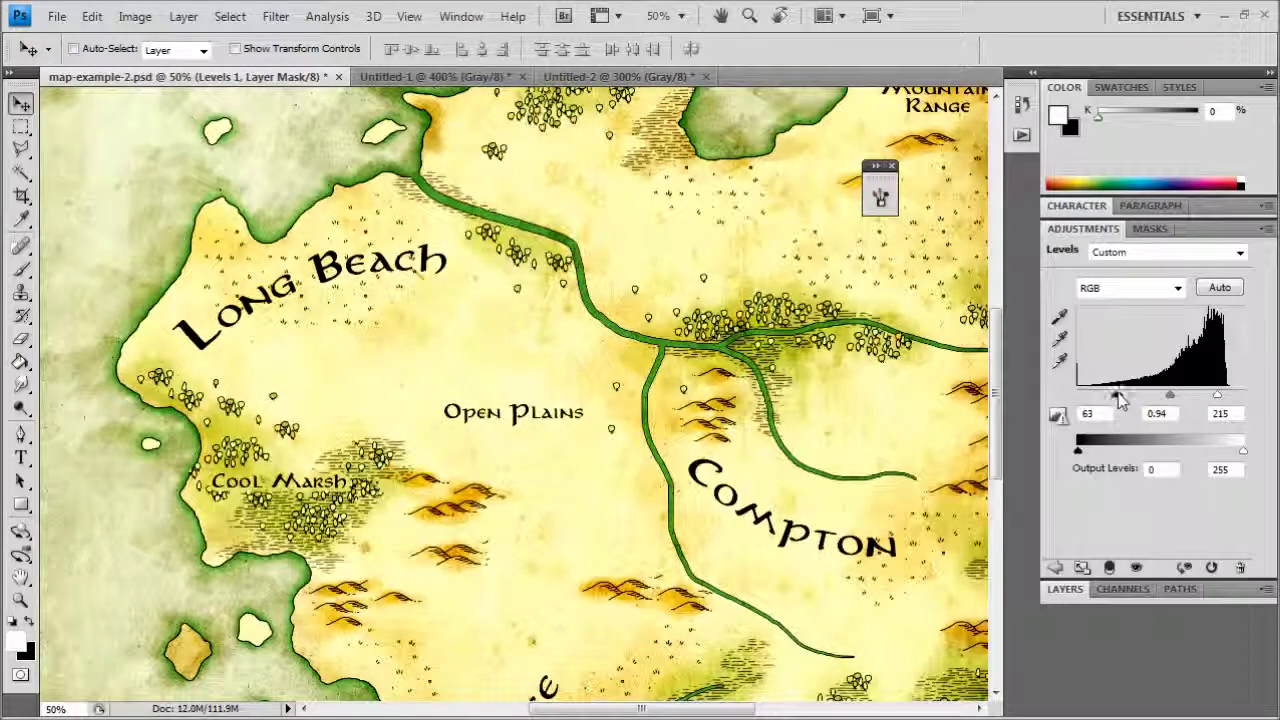
{"action": "left_click_drag", "start_coordinate": [1220, 399], "coordinate": [1213, 397]}
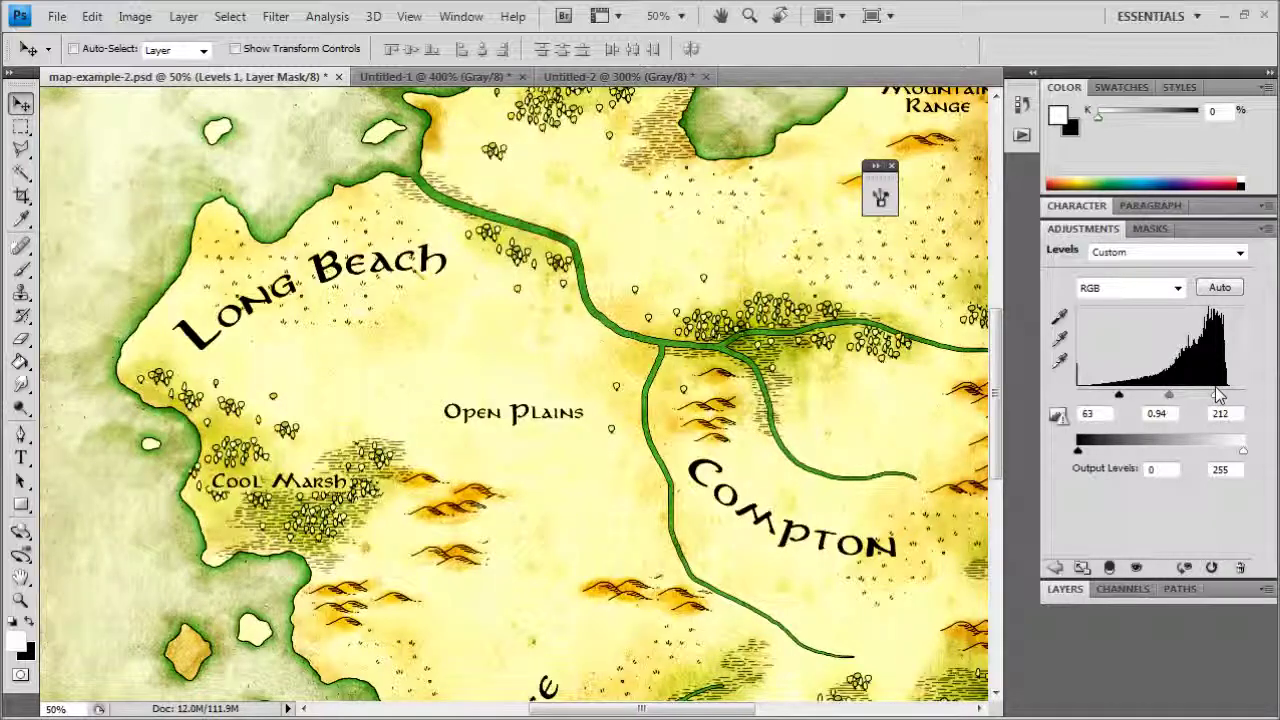
{"action": "key", "text": "ctrl+minus"}
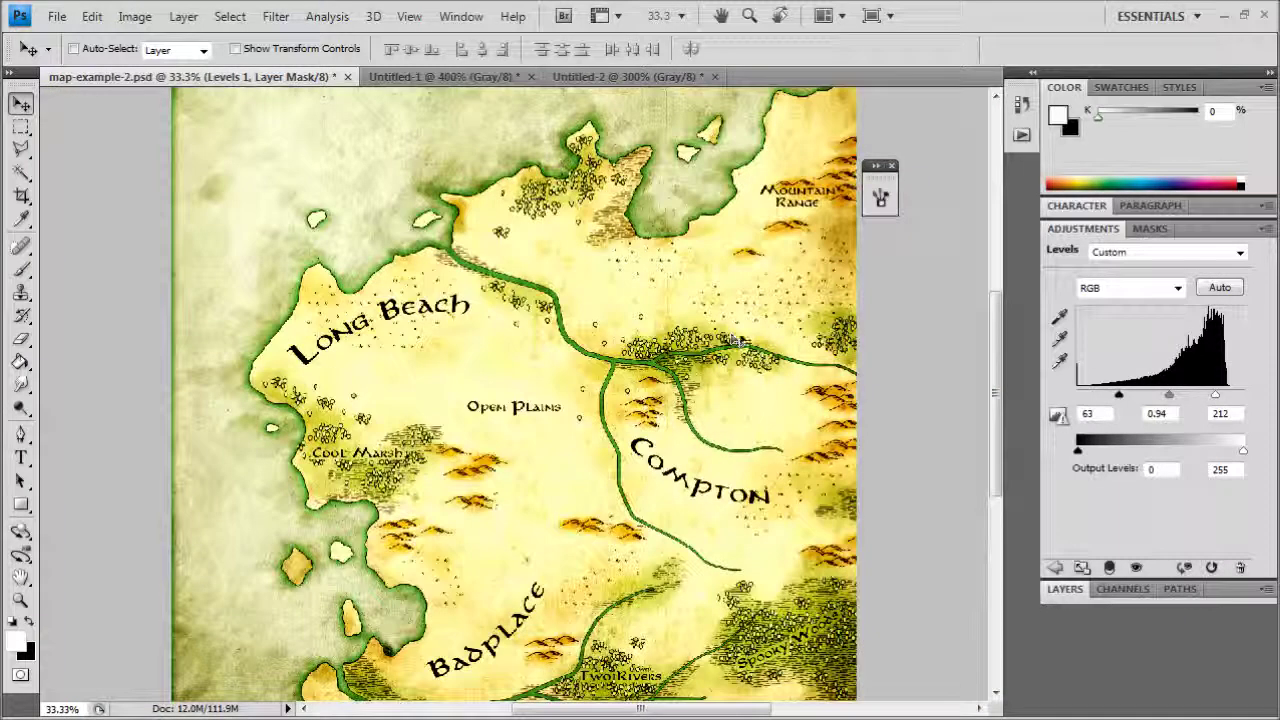
{"action": "left_click_drag", "start_coordinate": [1112, 397], "coordinate": [1095, 396]}
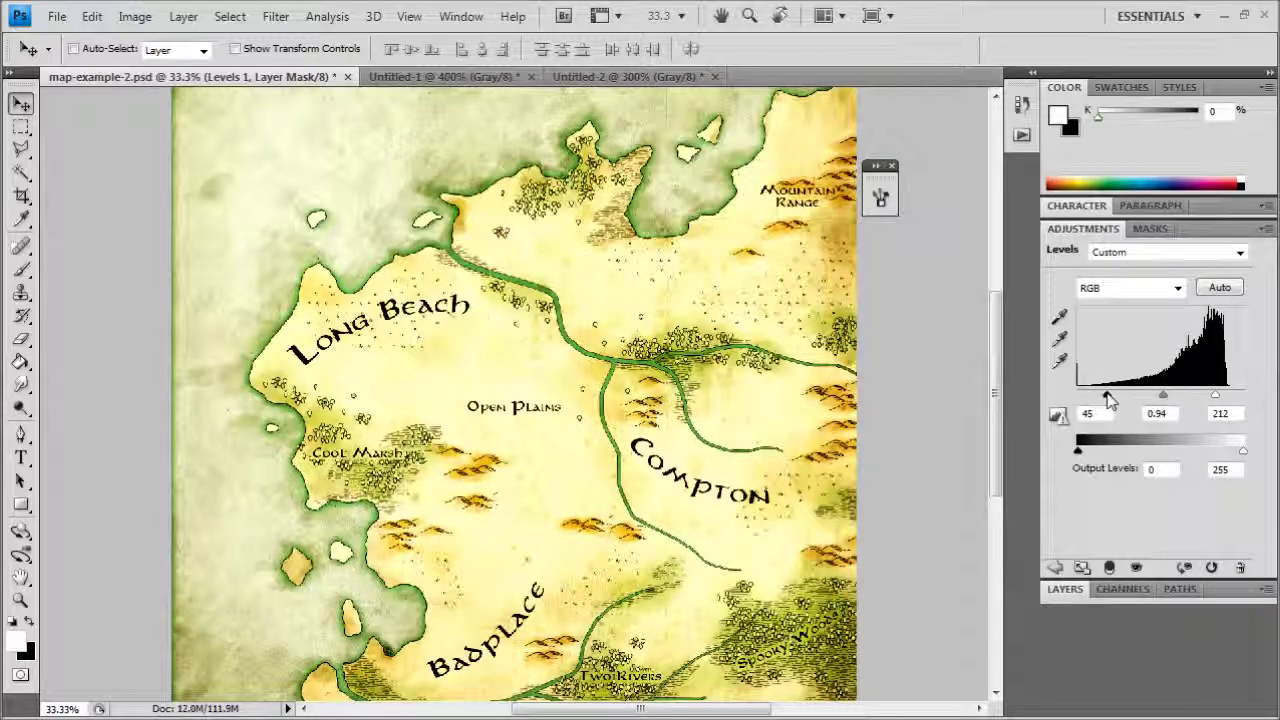
Step: Compare the map with and without the Levels 1 adjustment layer at several magnifications
{"action": "key", "text": "ctrl+plus"}
{"action": "key", "text": "ctrl+plus"}
{"action": "key", "text": "ctrl+minus"}
{"action": "key", "text": "ctrl+minus"}
{"action": "key", "text": "ctrl+minus"}
{"action": "key", "text": "ctrl+plus"}
{"action": "key", "text": "ctrl+plus"}
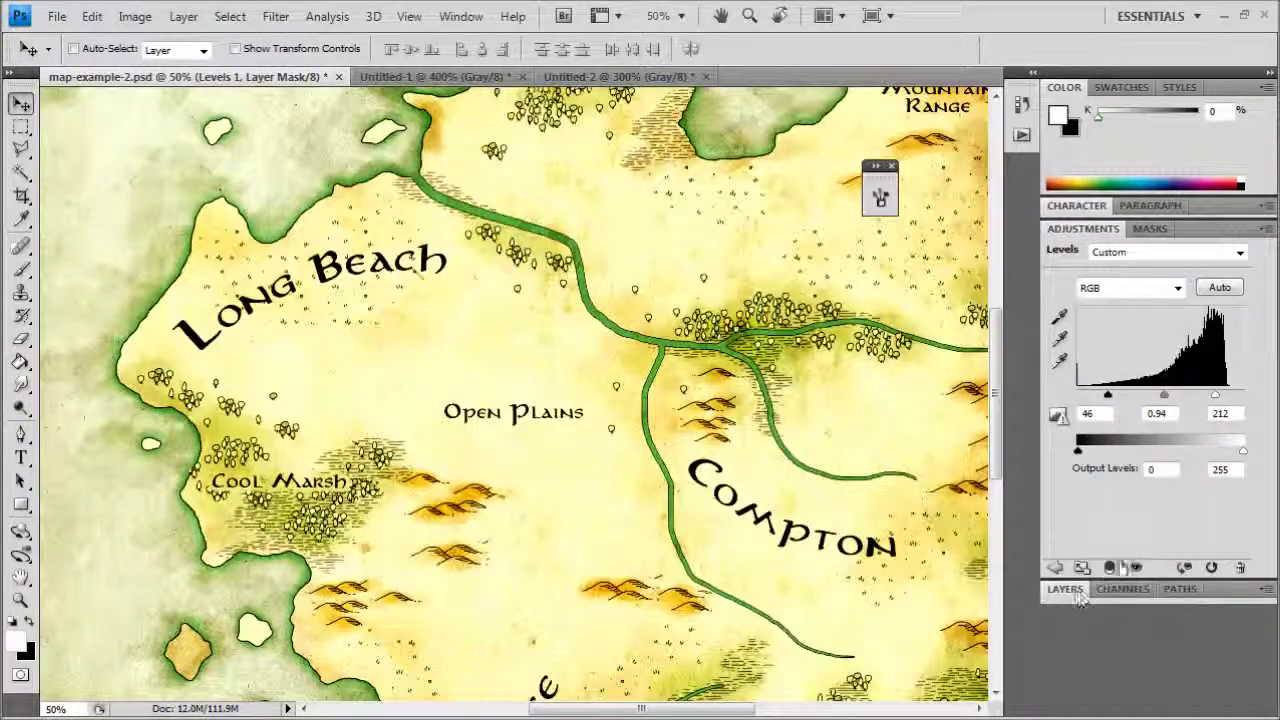
{"action": "double_click", "coordinate": [1103, 231]}
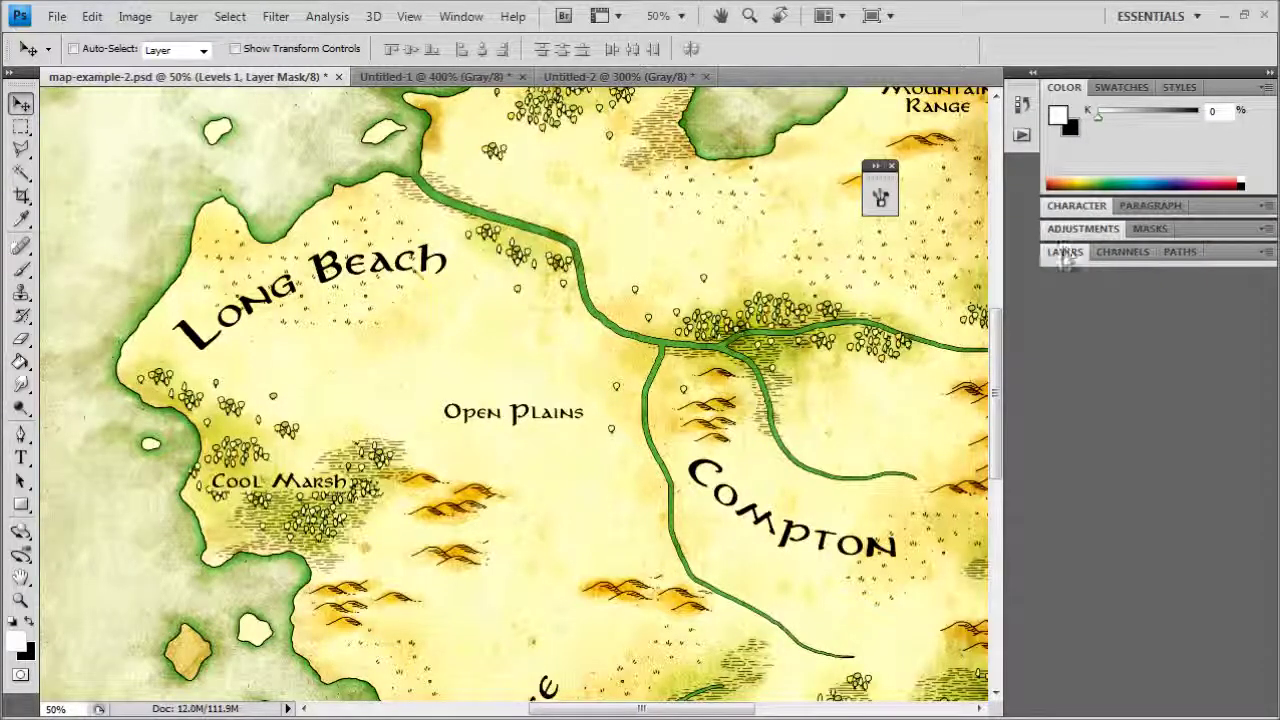
{"action": "left_click", "coordinate": [1065, 252]}
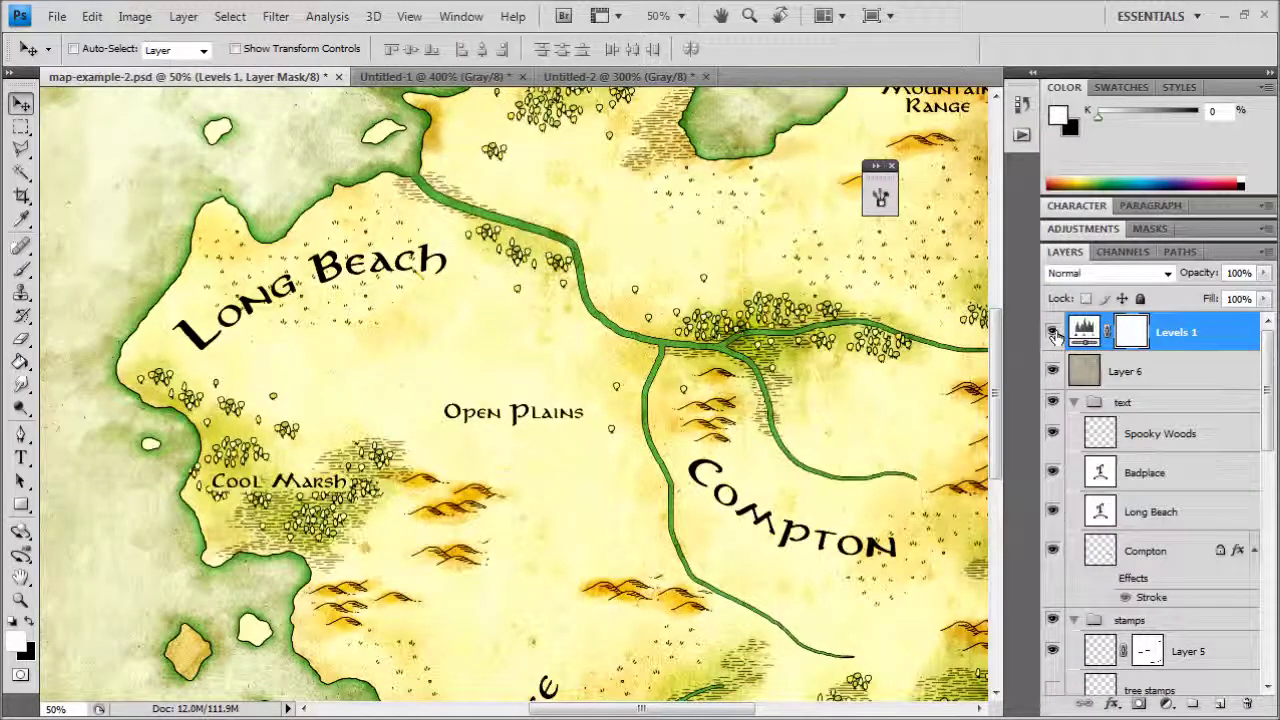
{"action": "left_click", "coordinate": [1053, 333]}
{"action": "left_click", "coordinate": [1053, 333]}
{"action": "left_click", "coordinate": [1053, 333]}
{"action": "left_click", "coordinate": [1053, 333]}
{"action": "left_click", "coordinate": [1053, 333]}
{"action": "left_click", "coordinate": [1053, 333]}
Step: Try desaturating the landmass-colour layer with Hue/Saturation at a saturation of -38
{"action": "scroll", "coordinate": [1138, 480], "scroll_direction": "down", "scroll_amount": 3}
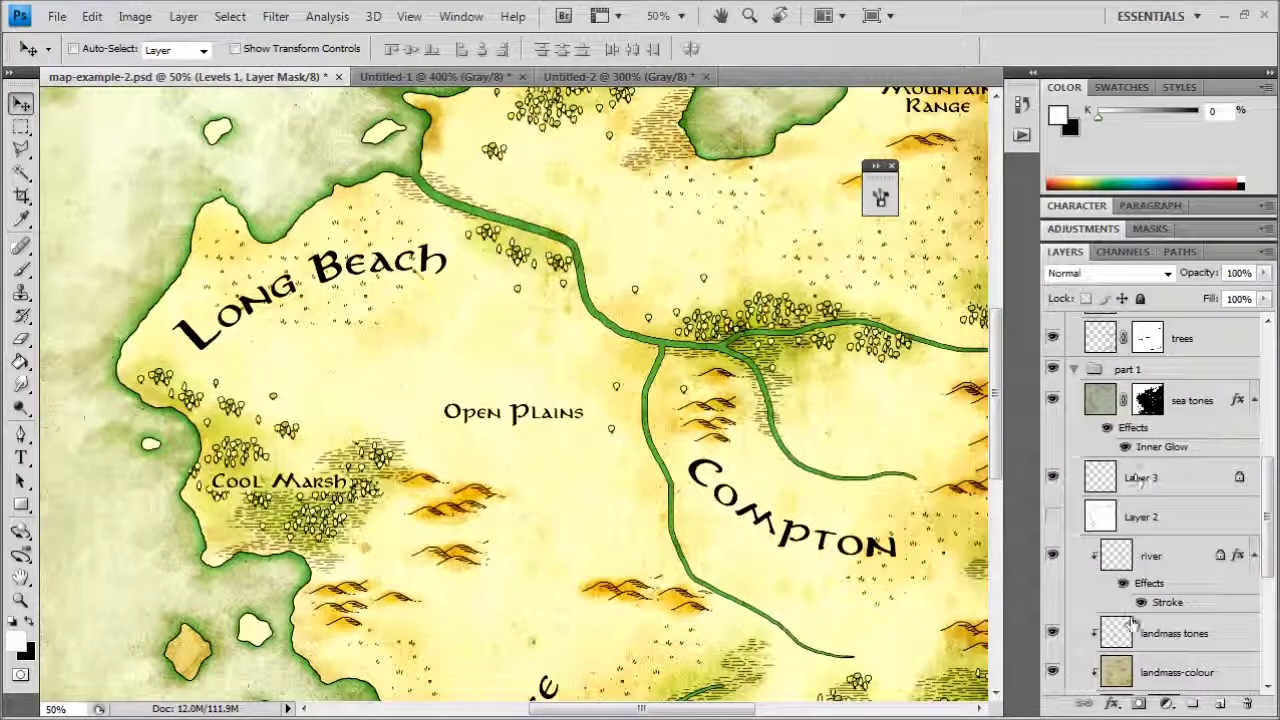
{"action": "left_click", "coordinate": [1136, 672]}
{"action": "scroll", "coordinate": [1136, 640], "scroll_direction": "down", "scroll_amount": 3}
{"action": "left_click", "coordinate": [134, 16]}
{"action": "mouse_move", "coordinate": [166, 66]}
{"action": "left_click", "coordinate": [430, 154]}
{"action": "left_click", "coordinate": [845, 340]}
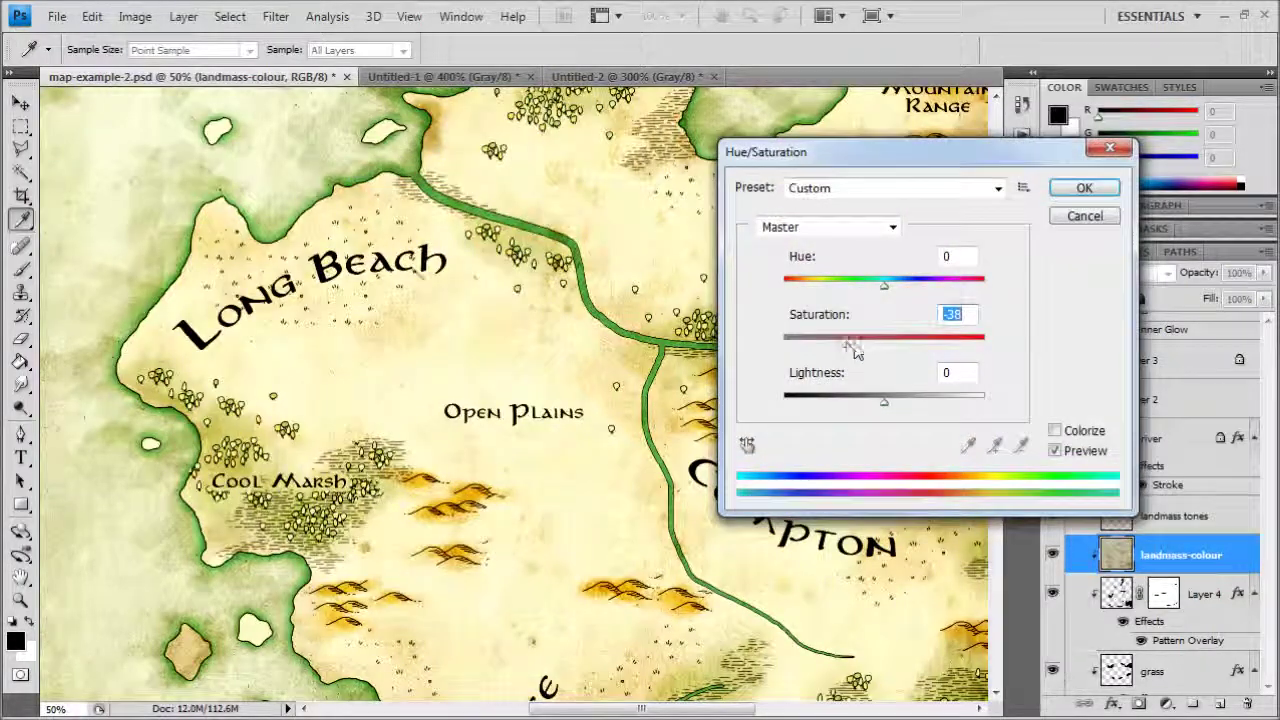
{"action": "left_click", "coordinate": [1085, 189]}
{"action": "scroll", "coordinate": [1150, 500], "scroll_direction": "down", "scroll_amount": 3}
{"action": "left_click", "coordinate": [1154, 637]}
{"action": "left_click", "coordinate": [135, 16]}
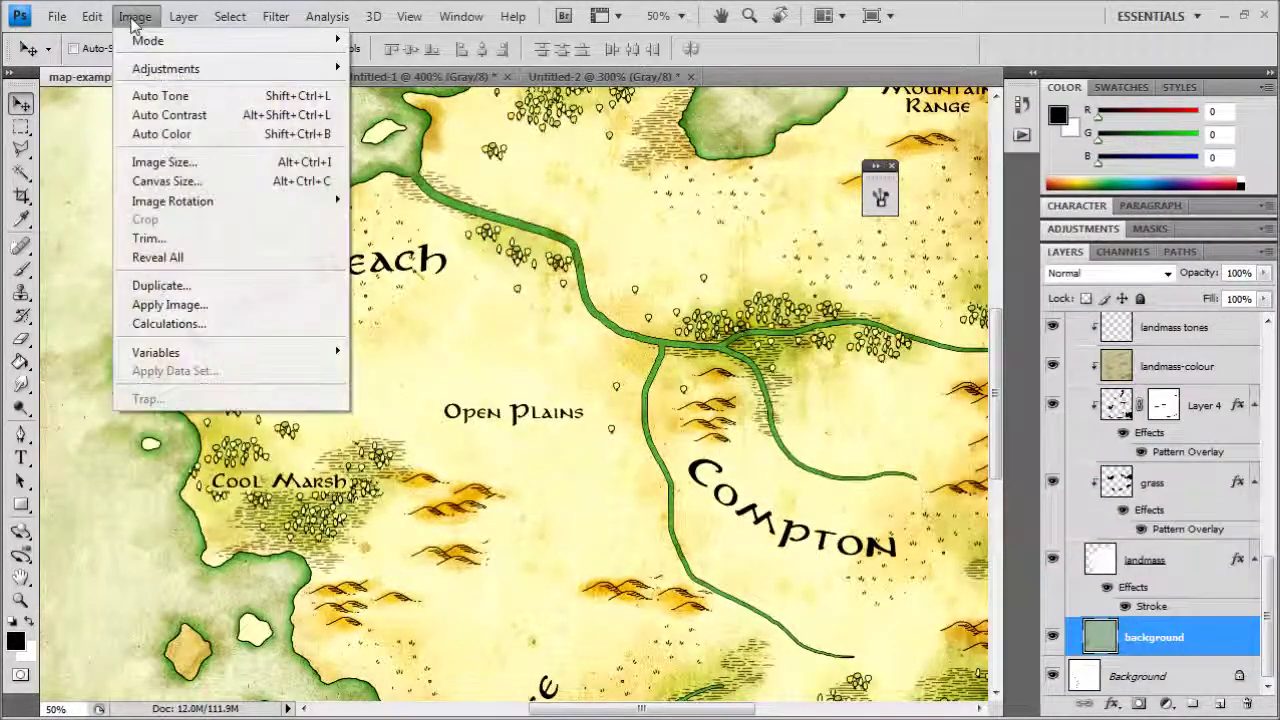
{"action": "mouse_move", "coordinate": [166, 68]}
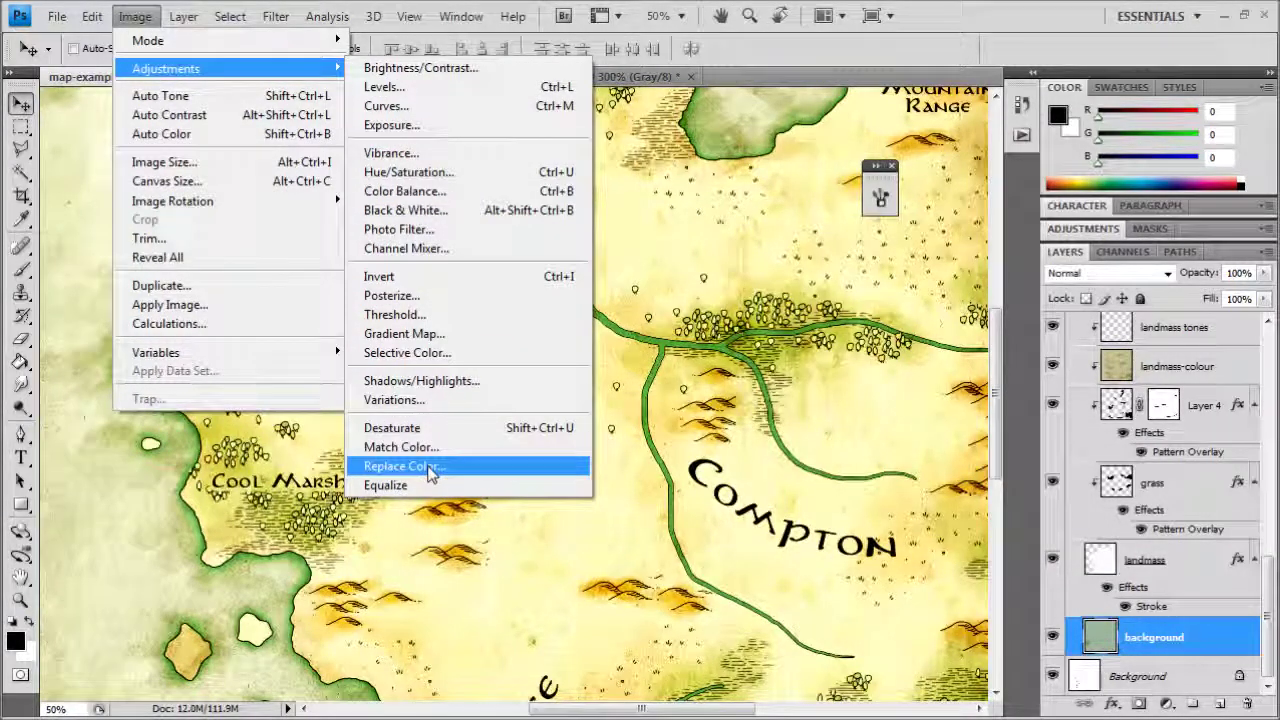
{"action": "left_click", "coordinate": [430, 470]}
{"action": "left_click", "coordinate": [178, 405]}
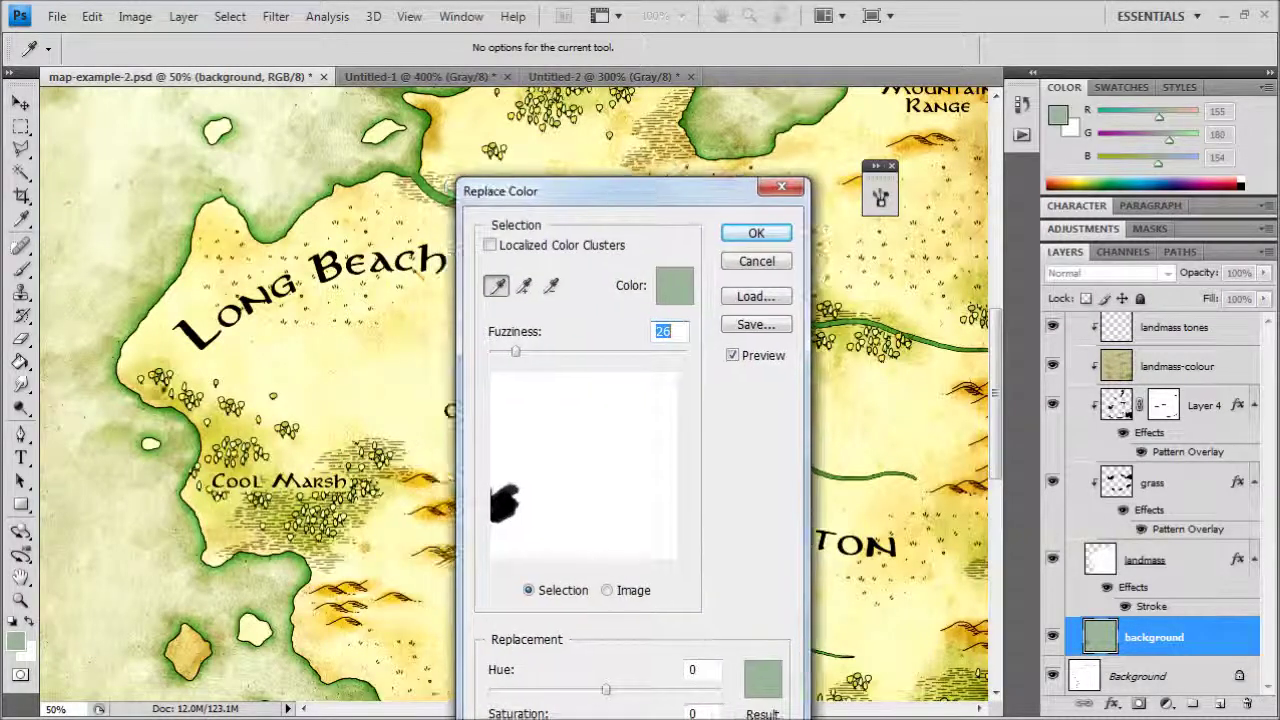
{"action": "left_click_drag", "start_coordinate": [686, 191], "coordinate": [758, 97]}
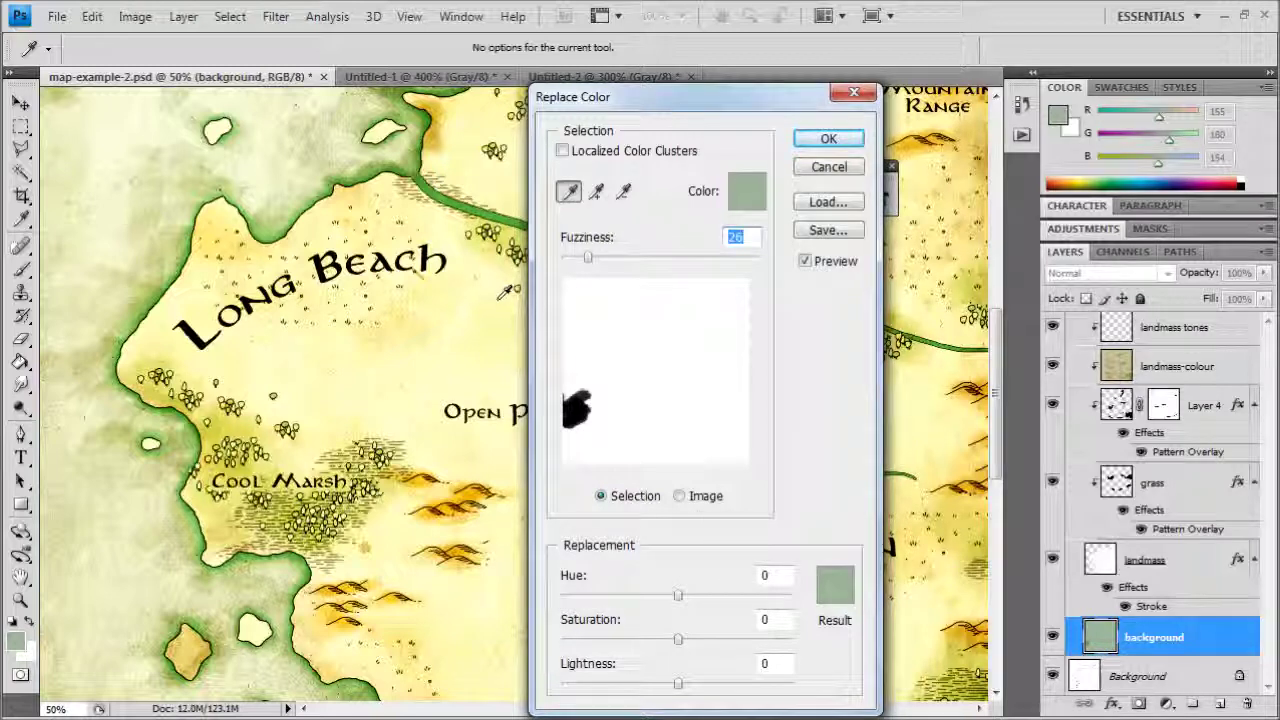
{"action": "left_click", "coordinate": [828, 167]}
Step: Try Replace Color on the sea tones layer, sampling the coastal water and setting lightness to -15
{"action": "scroll", "coordinate": [1122, 598], "scroll_direction": "up", "scroll_amount": 5}
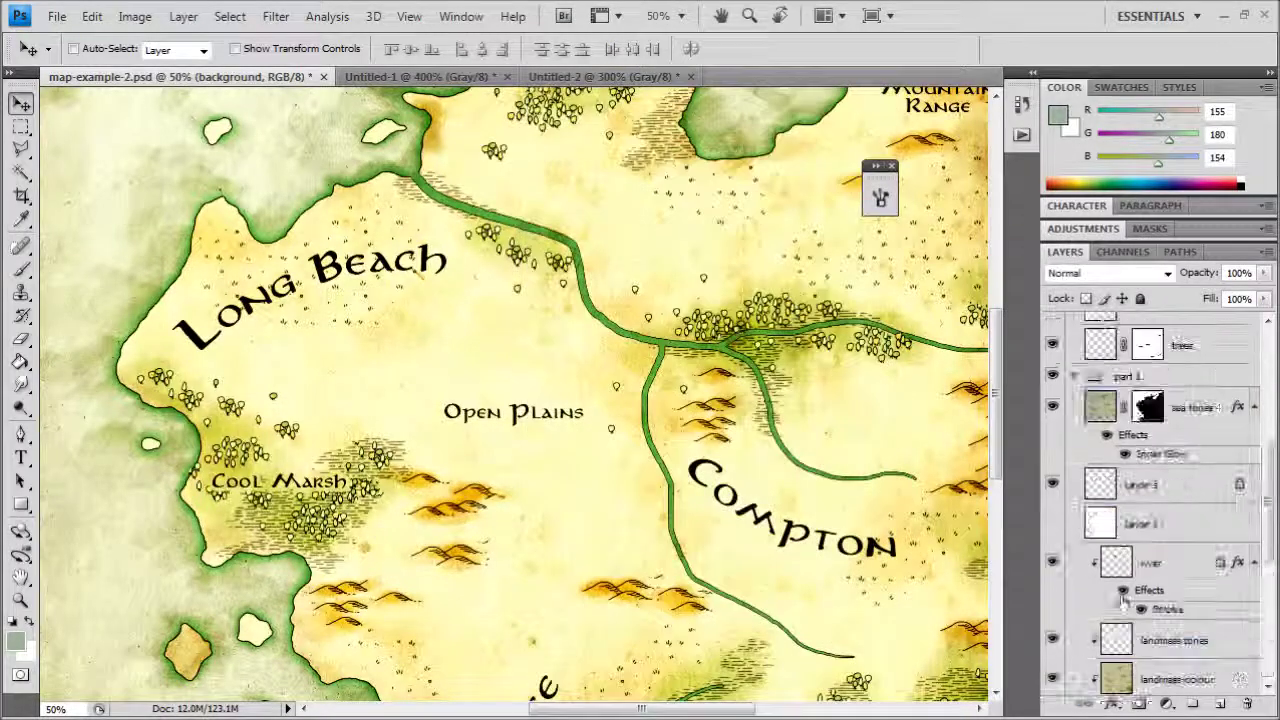
{"action": "scroll", "coordinate": [1122, 598], "scroll_direction": "down", "scroll_amount": 4}
{"action": "left_click", "coordinate": [1100, 525]}
{"action": "left_click", "coordinate": [134, 16]}
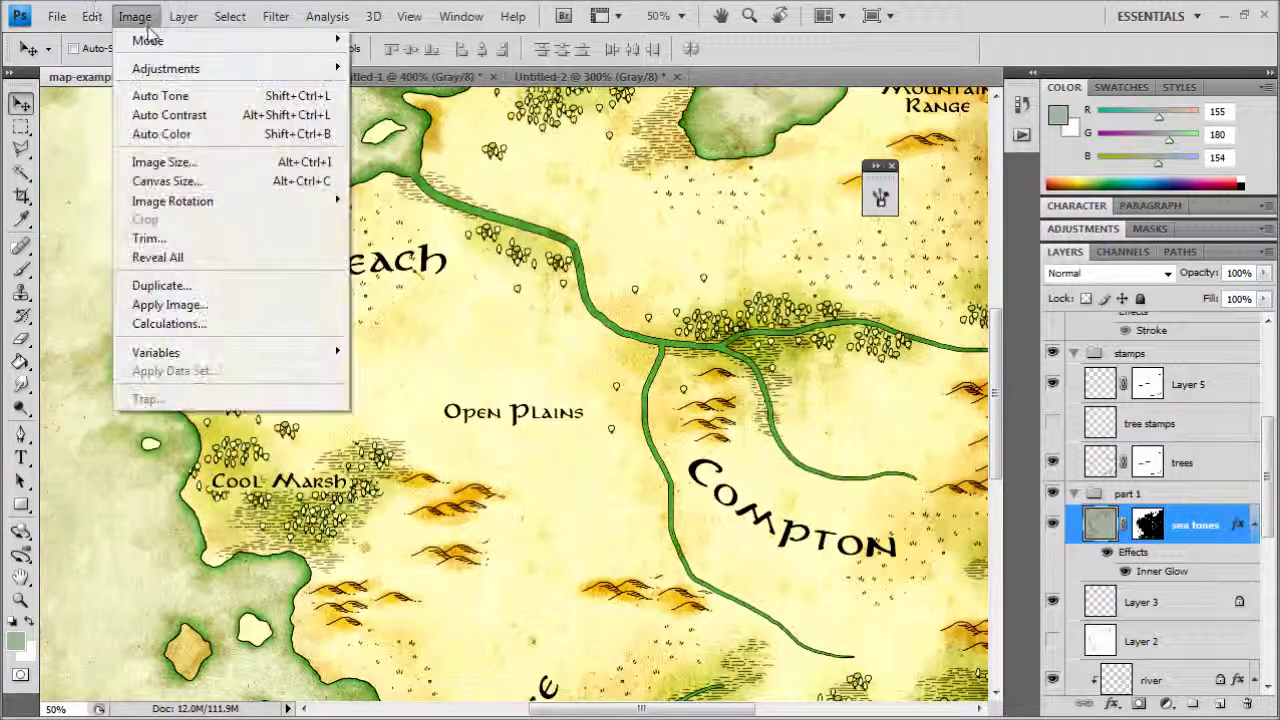
{"action": "mouse_move", "coordinate": [166, 70]}
{"action": "left_click", "coordinate": [410, 466]}
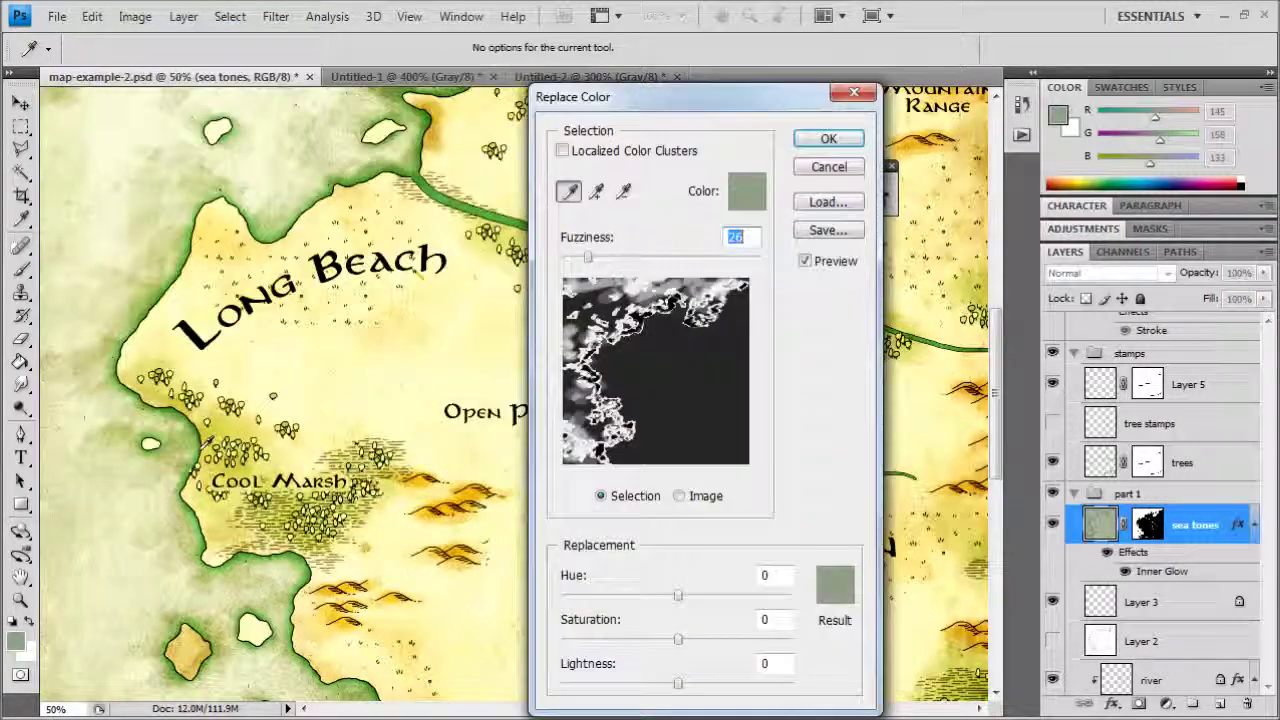
{"action": "left_click_drag", "start_coordinate": [204, 447], "coordinate": [202, 456]}
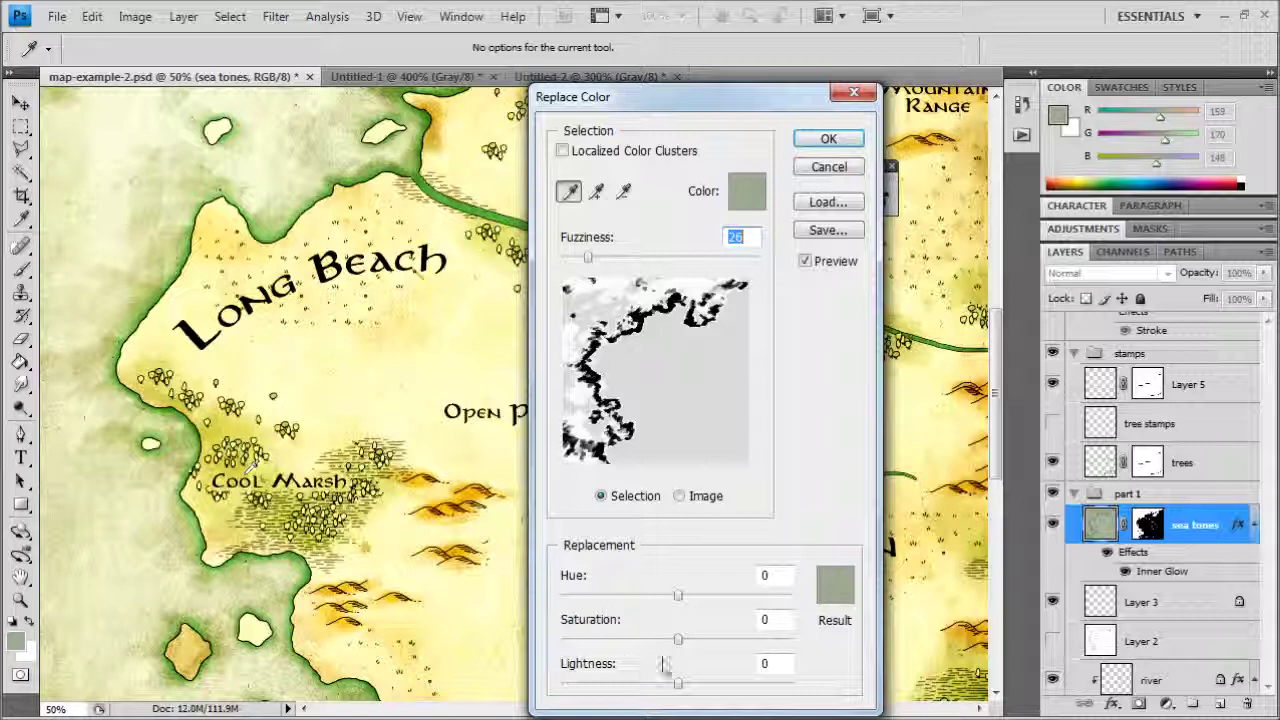
{"action": "left_click_drag", "start_coordinate": [660, 682], "coordinate": [666, 684]}
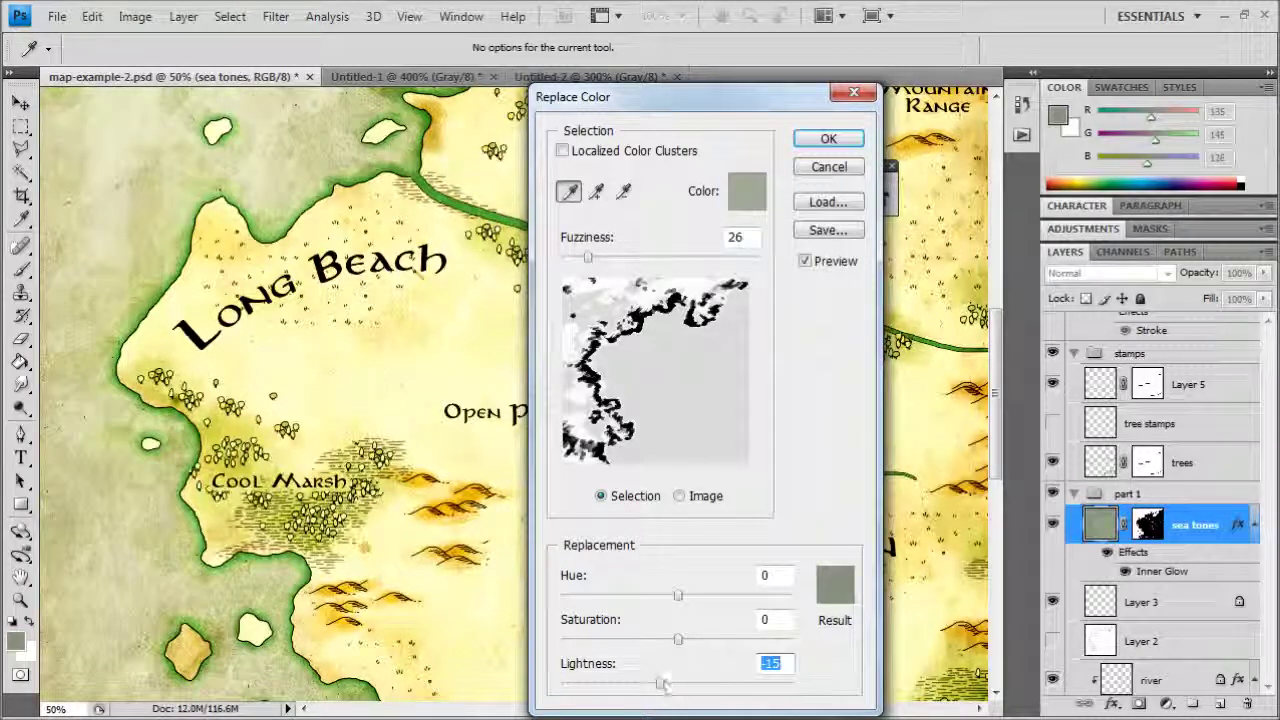
{"action": "left_click", "coordinate": [185, 401]}
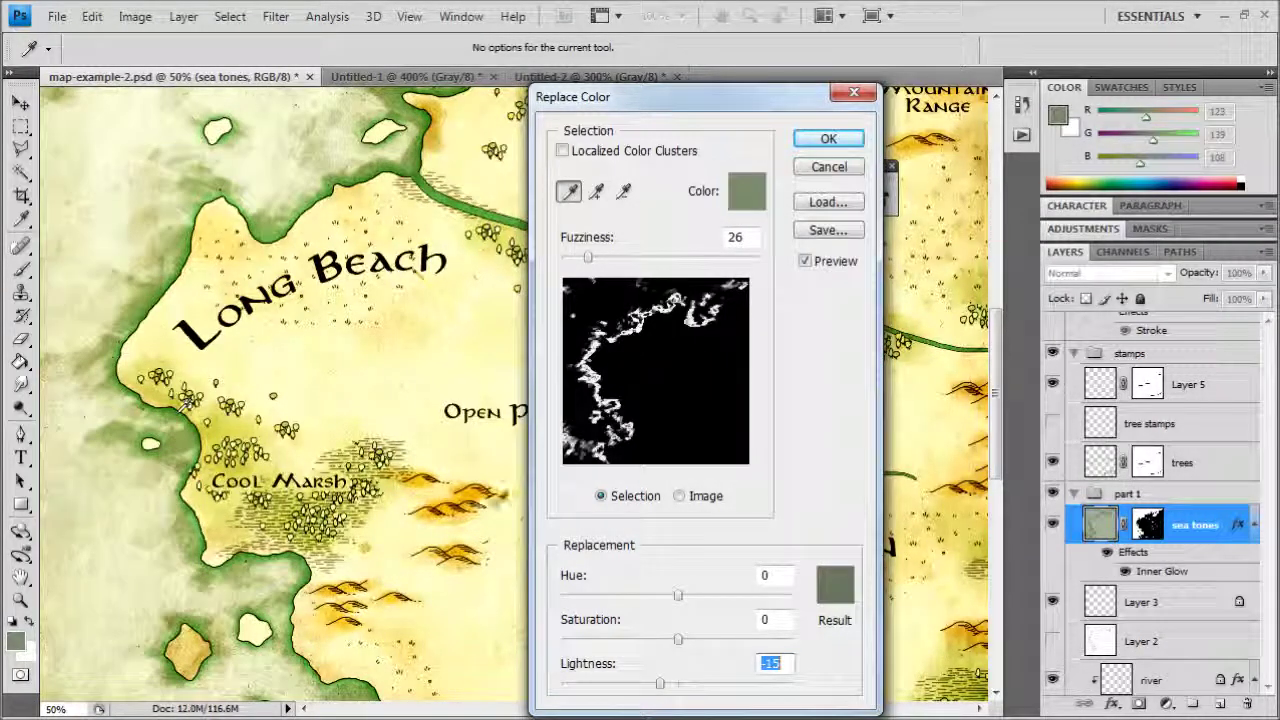
Step: Try replacing the sampled coastal sea colour on sea tones with fuzziness 53 and saturation -71, then cancel Replace Color
{"action": "left_click_drag", "start_coordinate": [676, 689], "coordinate": [650, 643]}
{"action": "left_click_drag", "start_coordinate": [230, 188], "coordinate": [266, 238]}
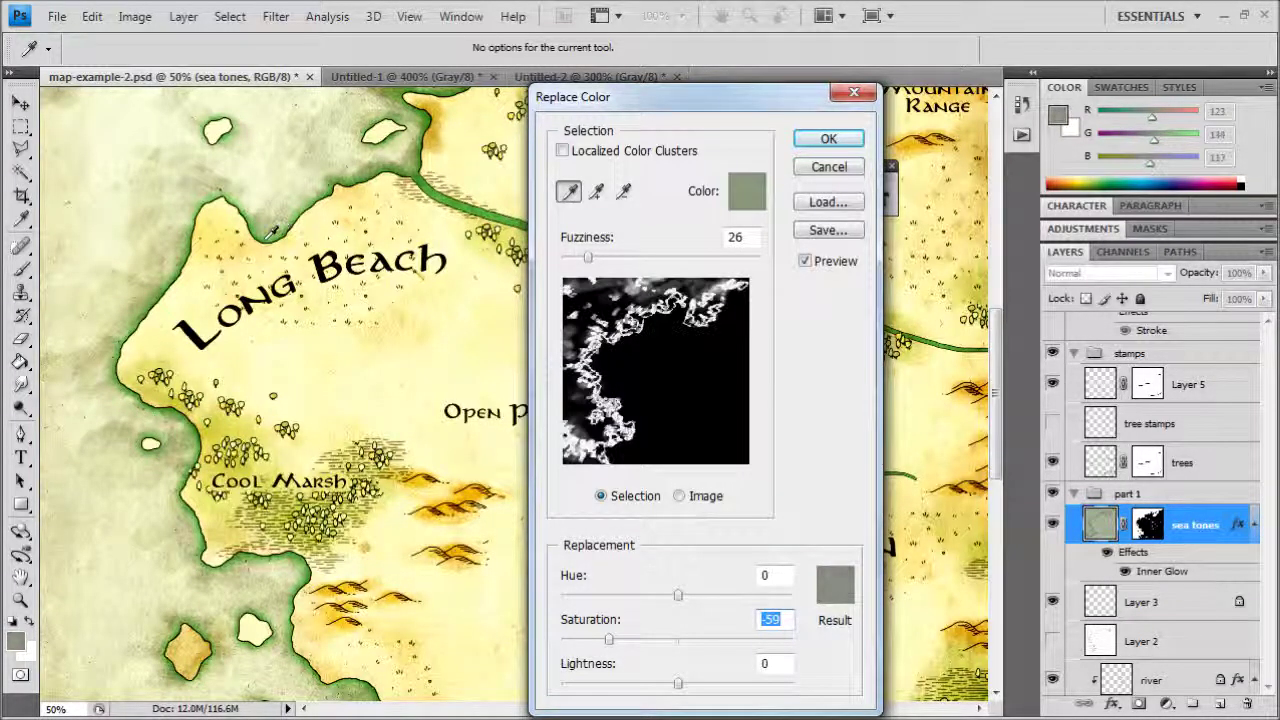
{"action": "left_click_drag", "start_coordinate": [590, 260], "coordinate": [614, 262]}
{"action": "key", "text": "ctrl+plus"}
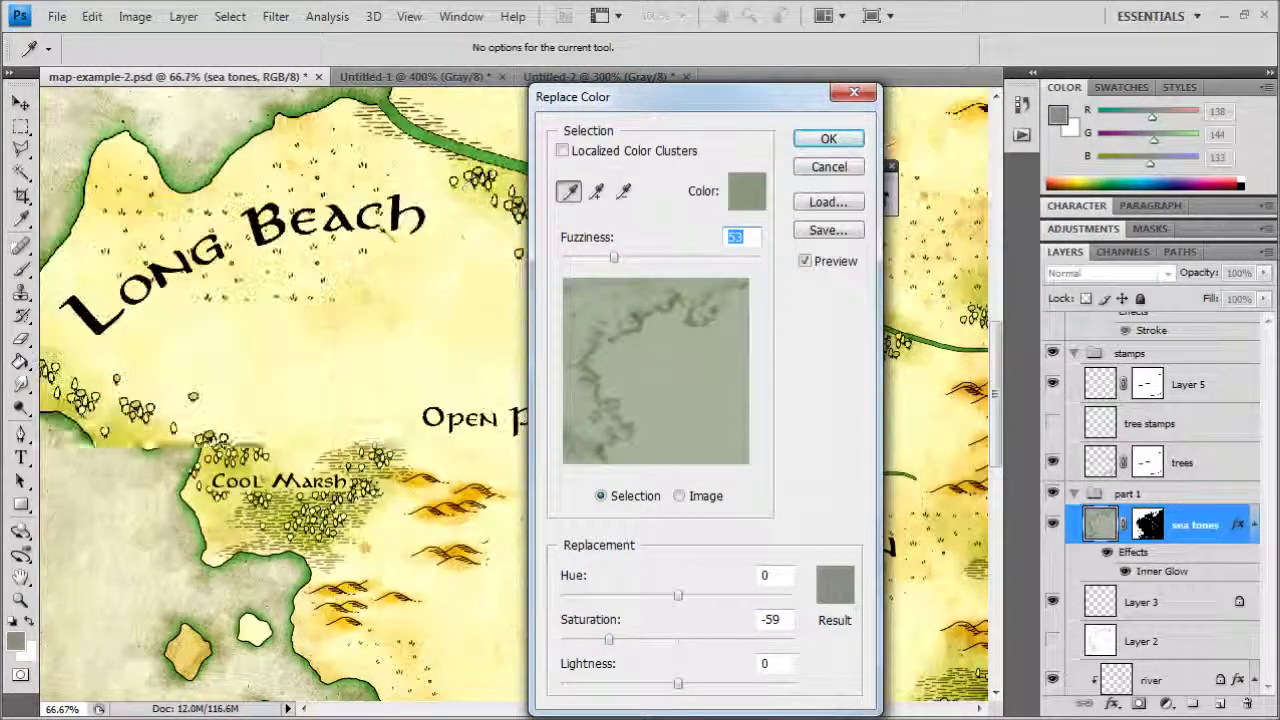
{"action": "left_click", "coordinate": [449, 149]}
{"action": "left_click", "coordinate": [450, 140]}
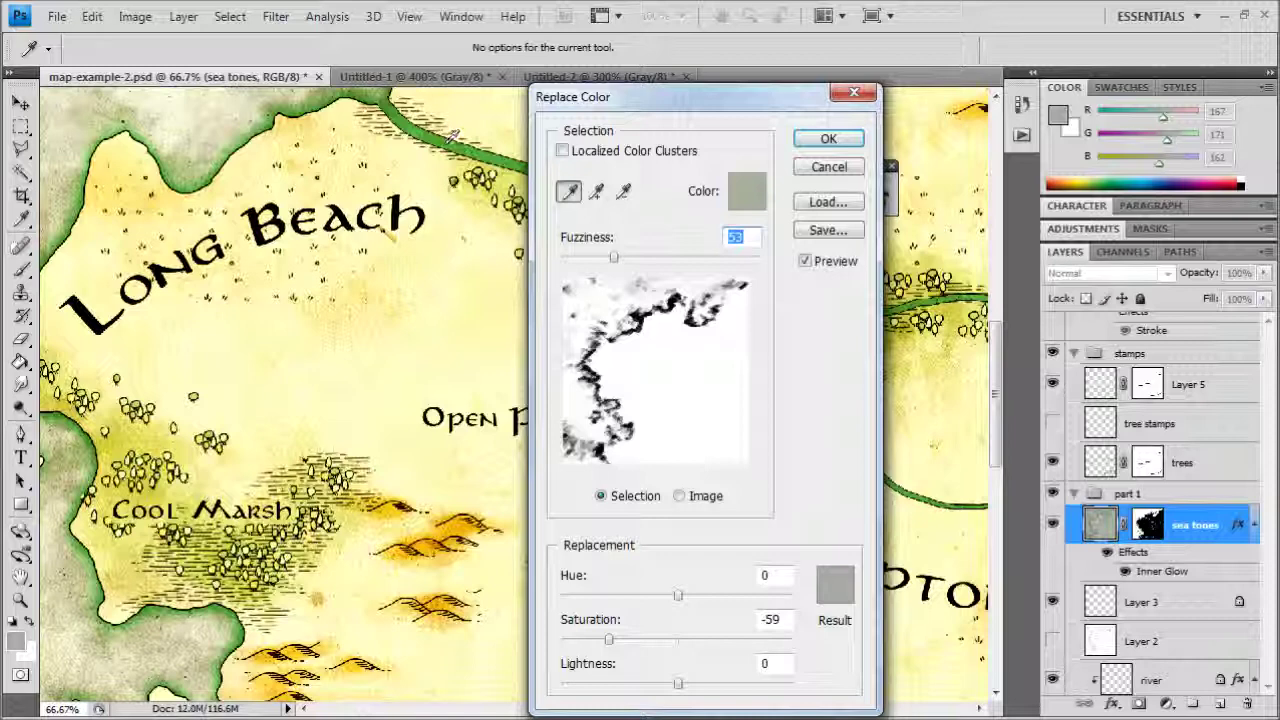
{"action": "key", "text": "ctrl+minus"}
{"action": "left_click", "coordinate": [488, 289]}
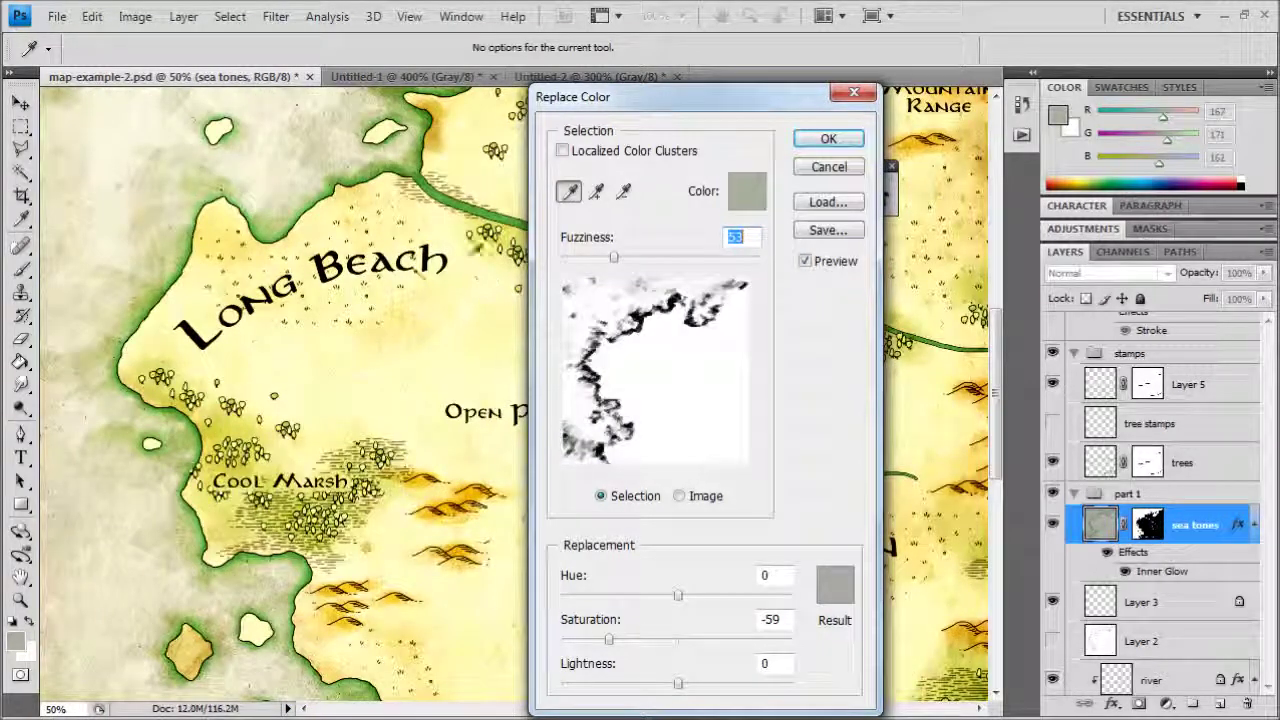
{"action": "left_click_drag", "start_coordinate": [605, 640], "coordinate": [596, 640]}
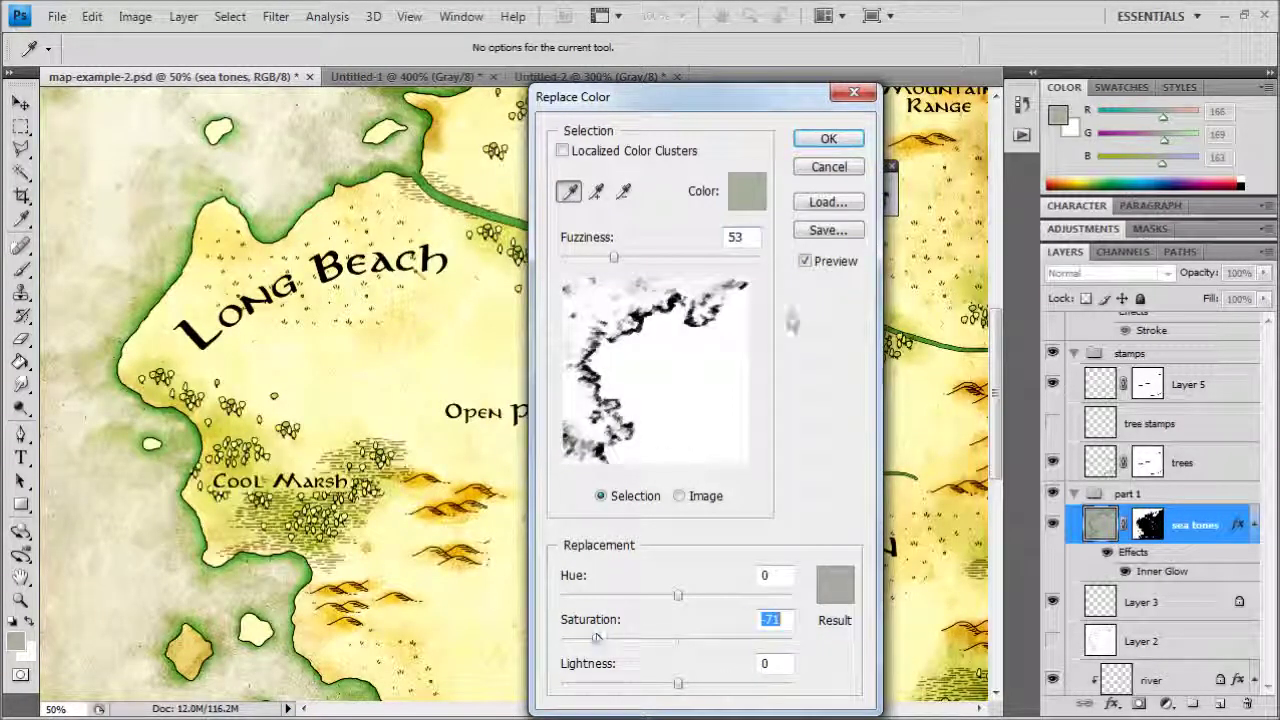
{"action": "left_click", "coordinate": [835, 168]}
Step: Desaturate the sea tones layer with Hue/Saturation at a saturation of about -39
{"action": "left_click", "coordinate": [135, 16]}
{"action": "mouse_move", "coordinate": [166, 68]}
{"action": "left_click", "coordinate": [505, 171]}
{"action": "left_click_drag", "start_coordinate": [883, 347], "coordinate": [862, 350]}
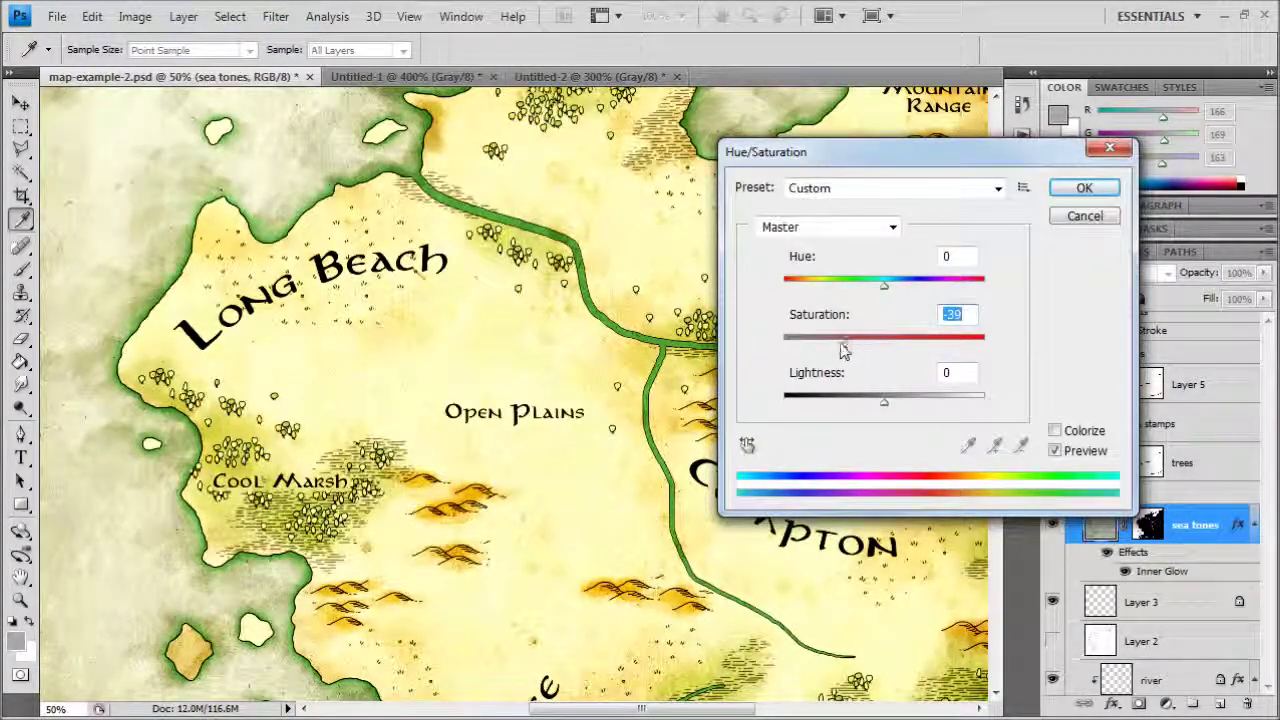
{"action": "left_click_drag", "start_coordinate": [884, 402], "coordinate": [882, 402]}
{"action": "left_click", "coordinate": [1078, 197]}
{"action": "key", "text": "v"}
{"action": "key", "text": "ctrl+minus"}
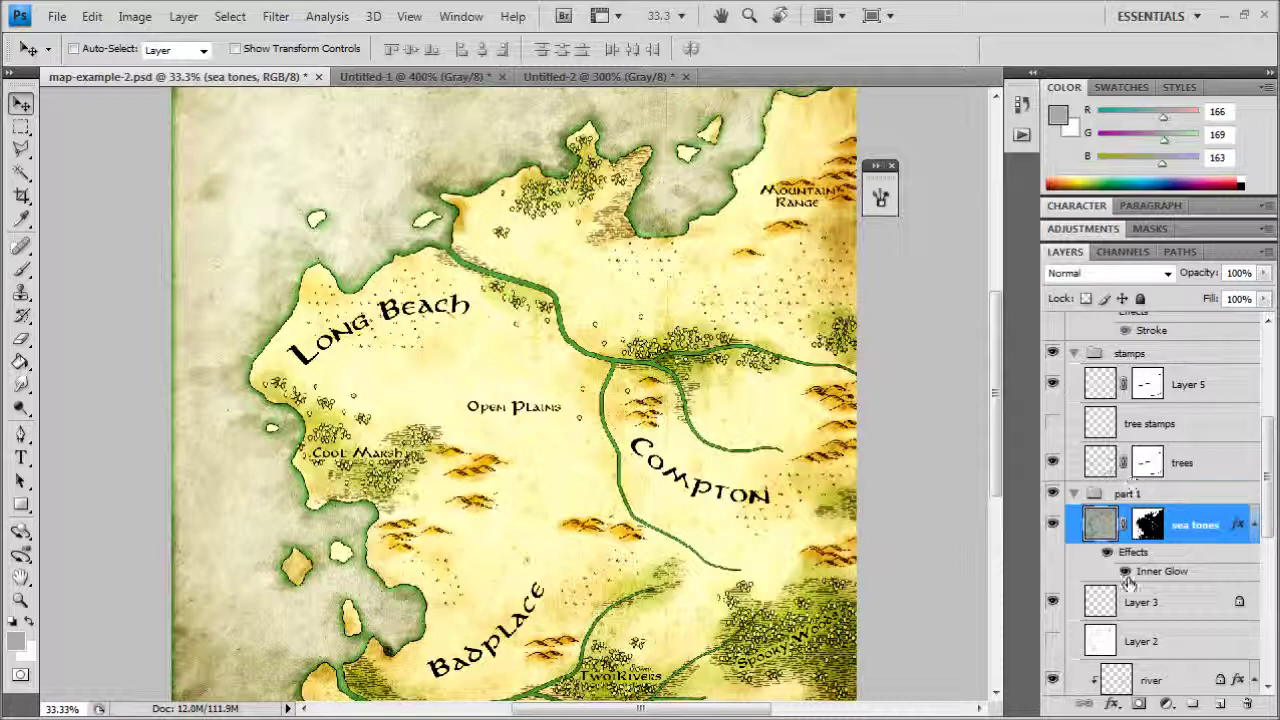
Step: Show Layer 2 directly above the sea tones layer in the part 1 group at 70% opacity
{"action": "scroll", "coordinate": [1128, 583], "scroll_direction": "up", "scroll_amount": 3}
{"action": "scroll", "coordinate": [1100, 580], "scroll_direction": "down", "scroll_amount": 4}
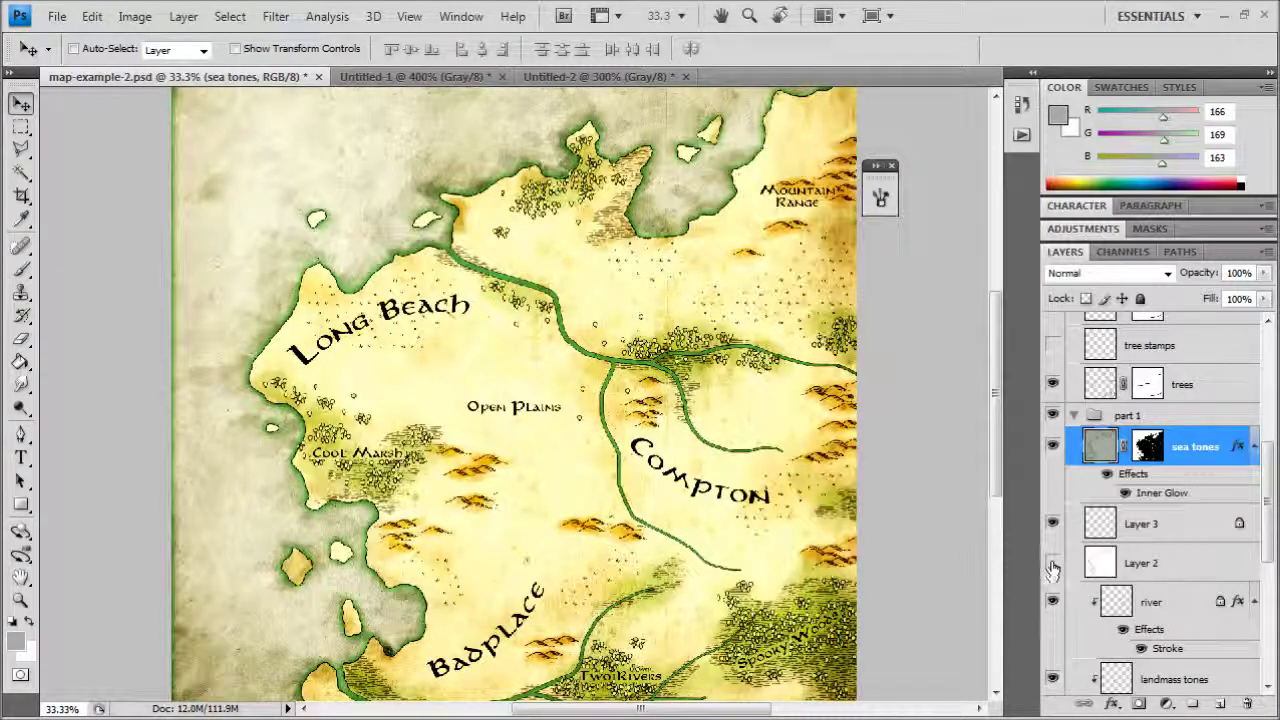
{"action": "key", "text": "ctrl+plus"}
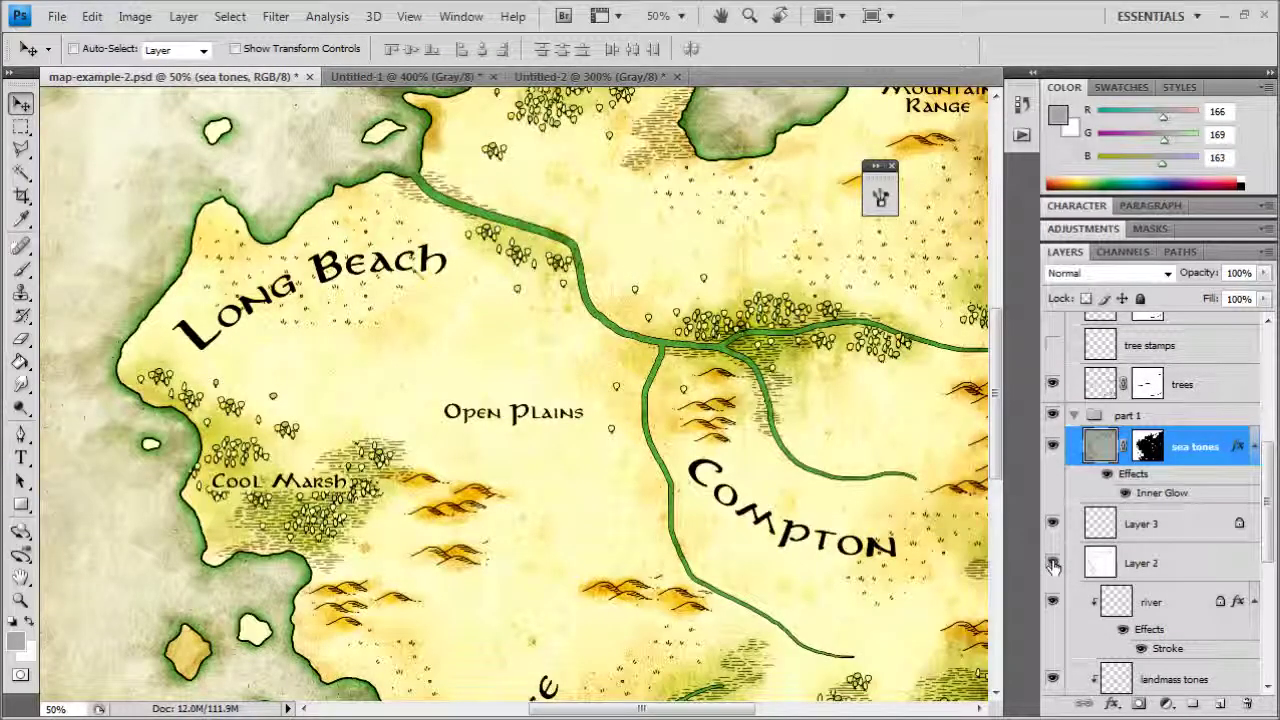
{"action": "left_click", "coordinate": [1095, 566]}
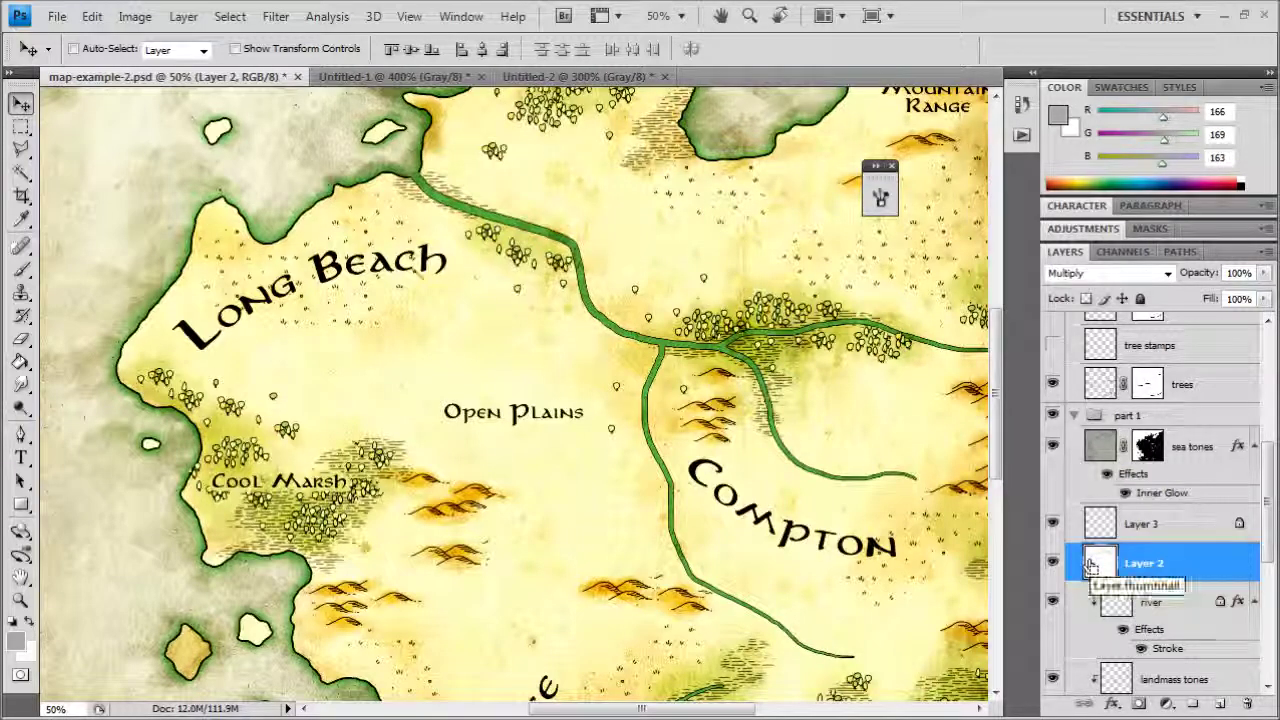
{"action": "left_click_drag", "start_coordinate": [1122, 566], "coordinate": [1103, 452]}
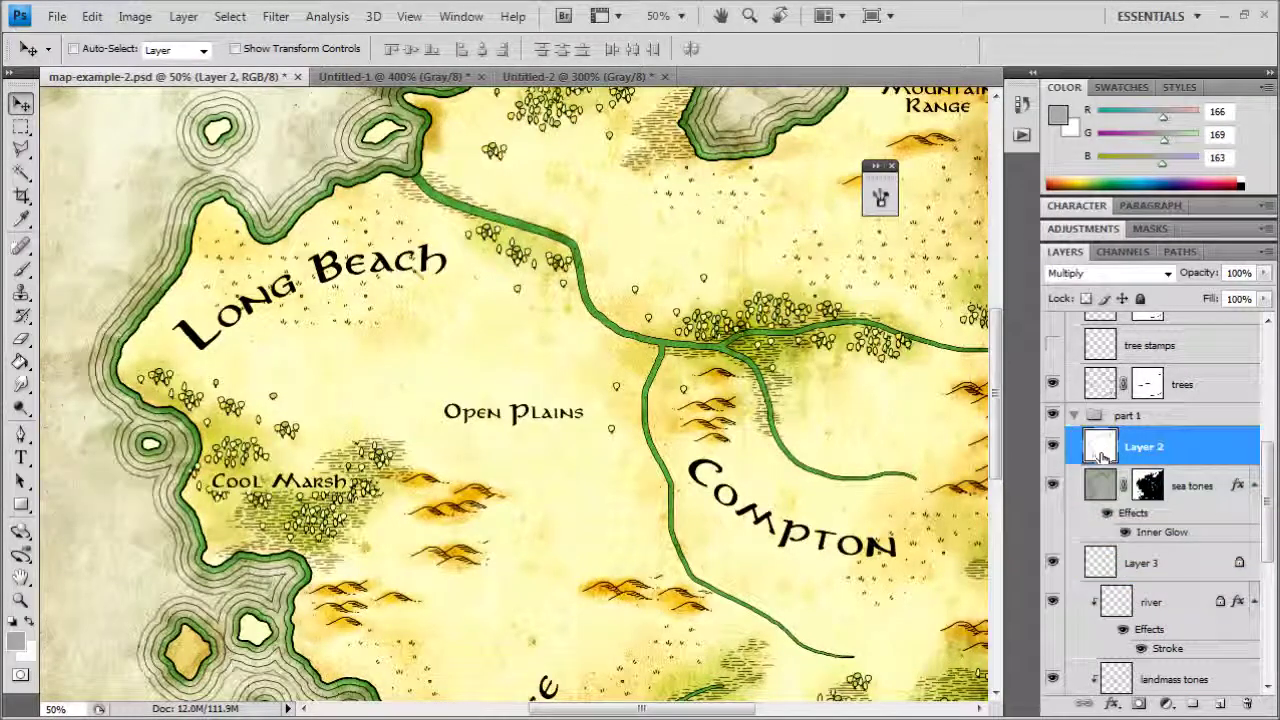
{"action": "left_click", "coordinate": [1264, 274]}
{"action": "left_click_drag", "start_coordinate": [1237, 303], "coordinate": [1221, 300]}
Step: Examine the coastal ripple lines up close and against the whole map
{"action": "key", "text": "ctrl+minus"}
{"action": "key", "text": "ctrl+minus"}
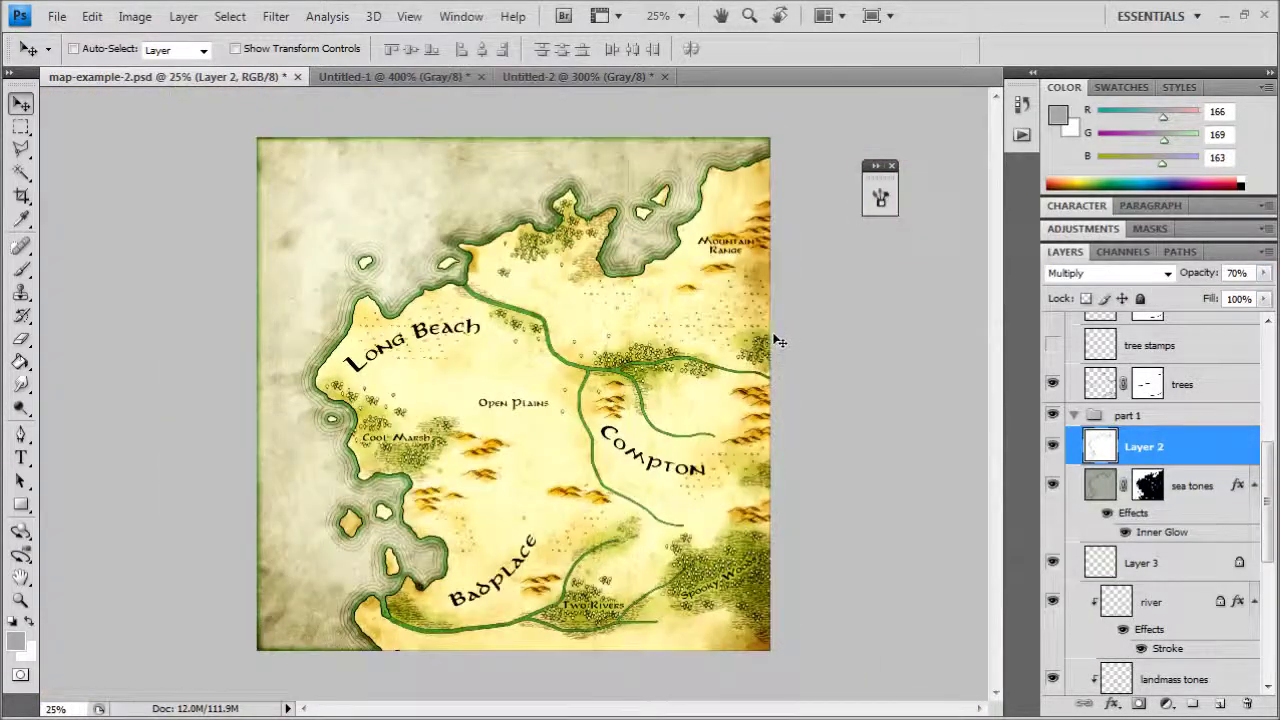
{"action": "key", "text": "ctrl+plus"}
{"action": "key", "text": "ctrl+plus"}
{"action": "key", "text": "ctrl+plus"}
{"action": "key", "text": "ctrl+minus"}
{"action": "key", "text": "ctrl+minus"}
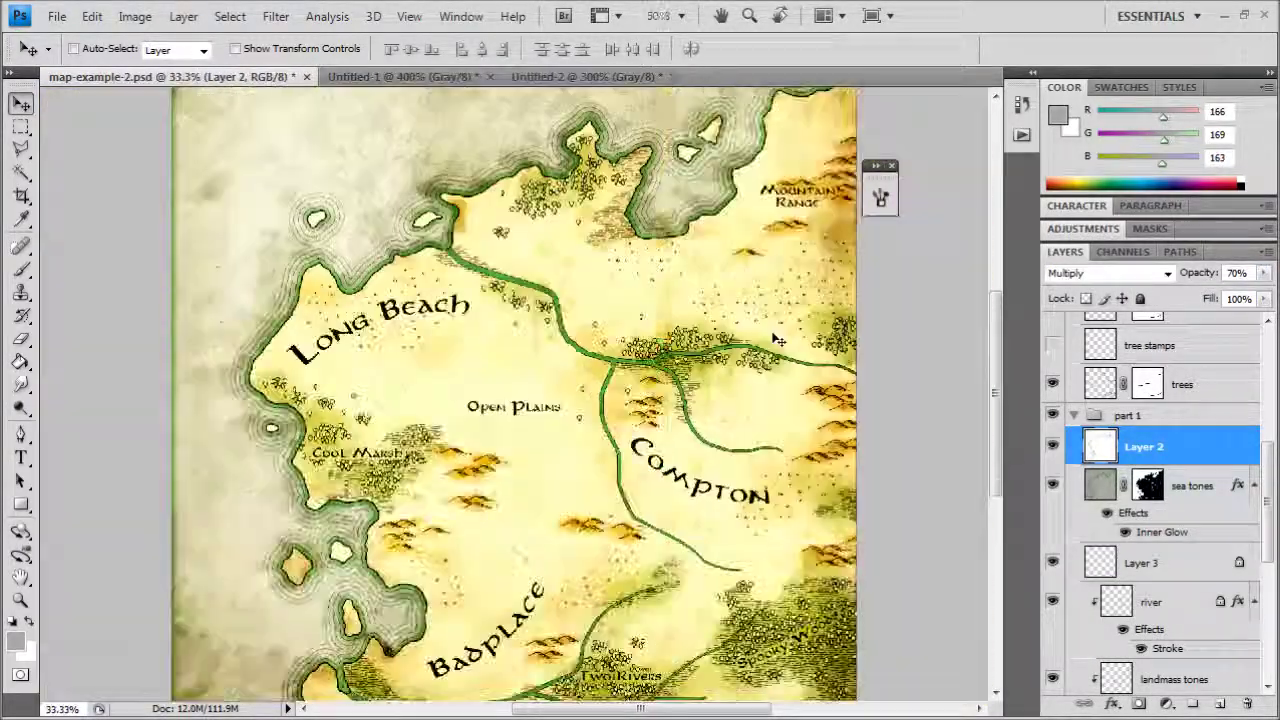
{"action": "key", "text": "ctrl+minus"}
{"action": "key", "text": "ctrl+plus"}
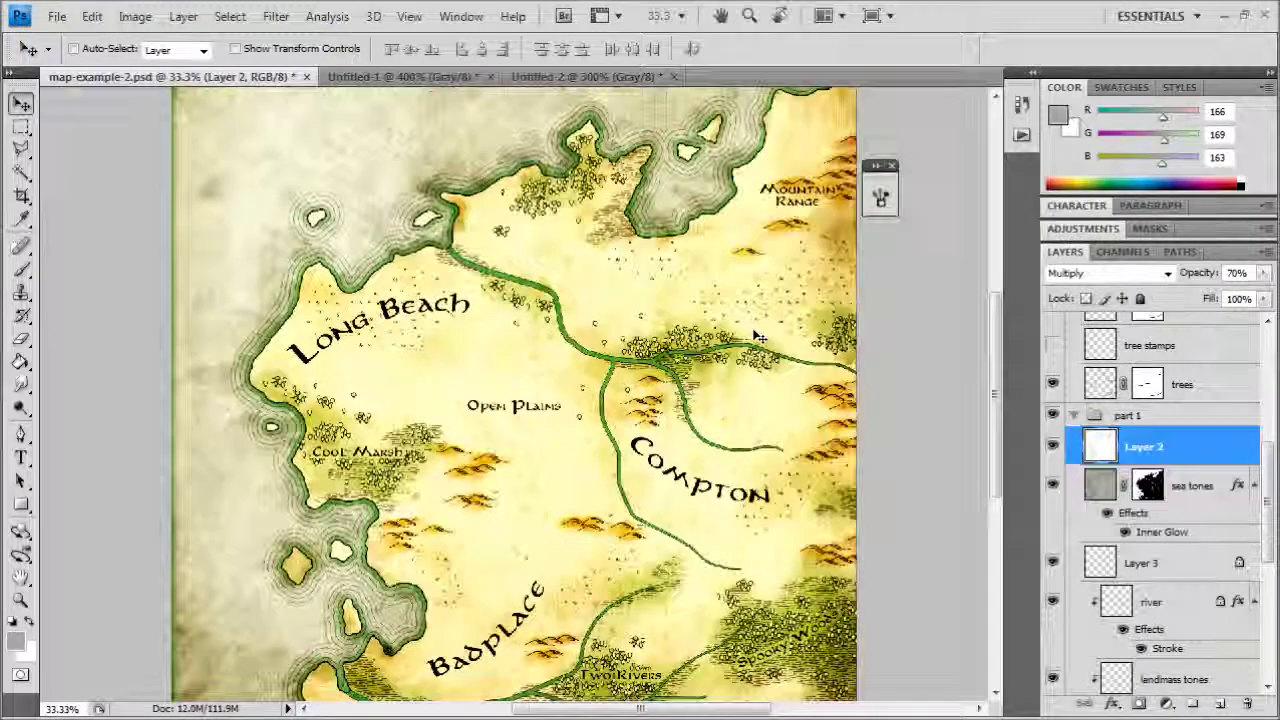
{"action": "key", "text": "ctrl+plus"}
{"action": "key", "text": "ctrl+minus"}
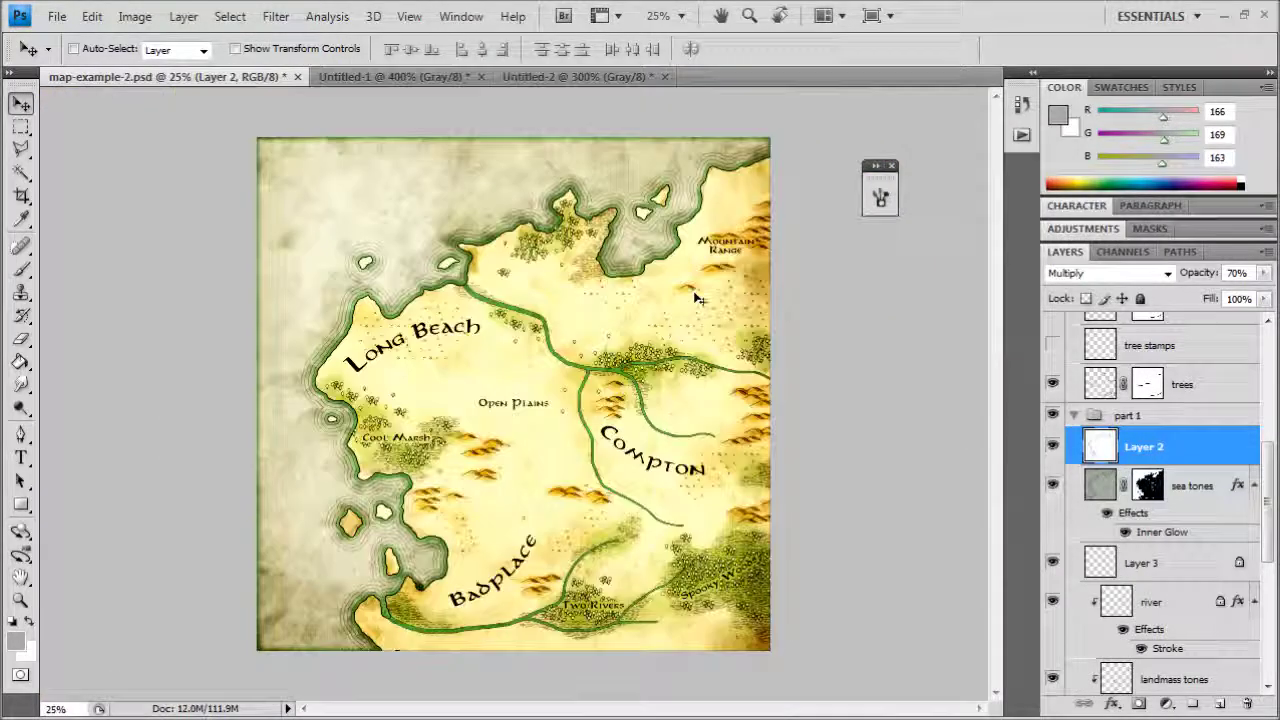
Step: Copy the entire map merged from all visible layers and paste it into a new document
{"action": "key", "text": "ctrl+a"}
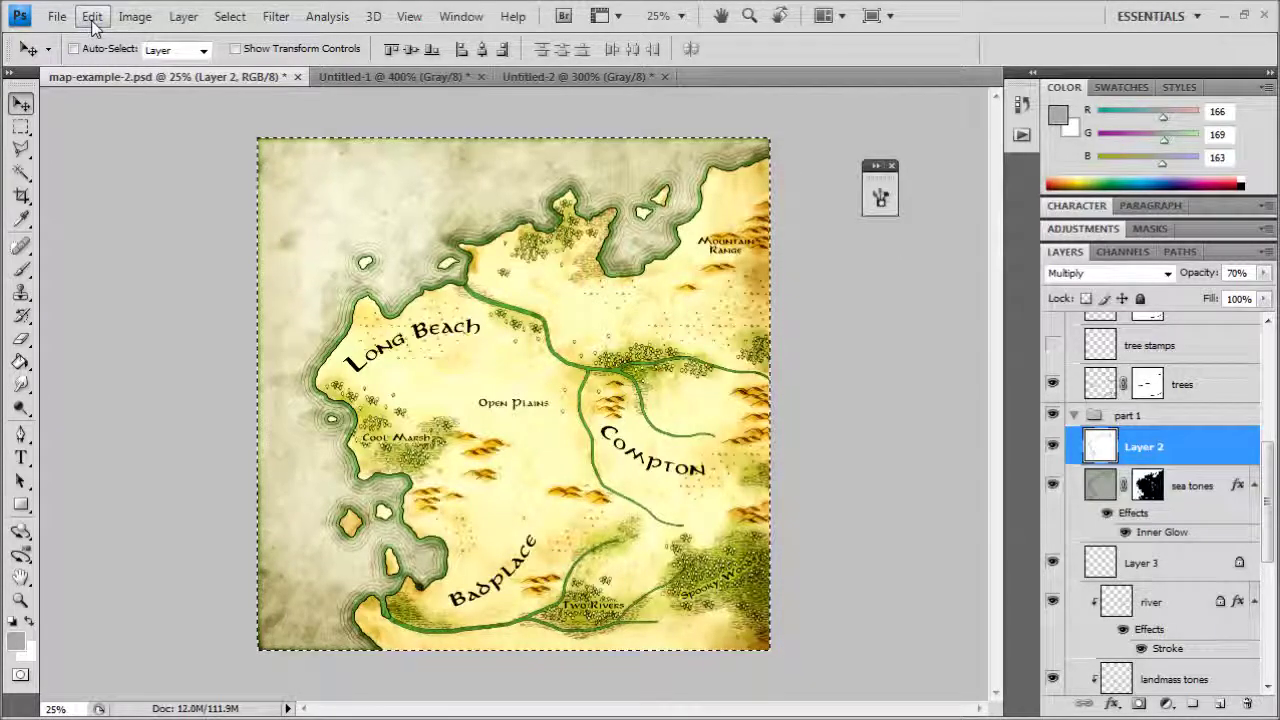
{"action": "left_click", "coordinate": [91, 17]}
{"action": "left_click", "coordinate": [110, 168]}
{"action": "left_click", "coordinate": [57, 17]}
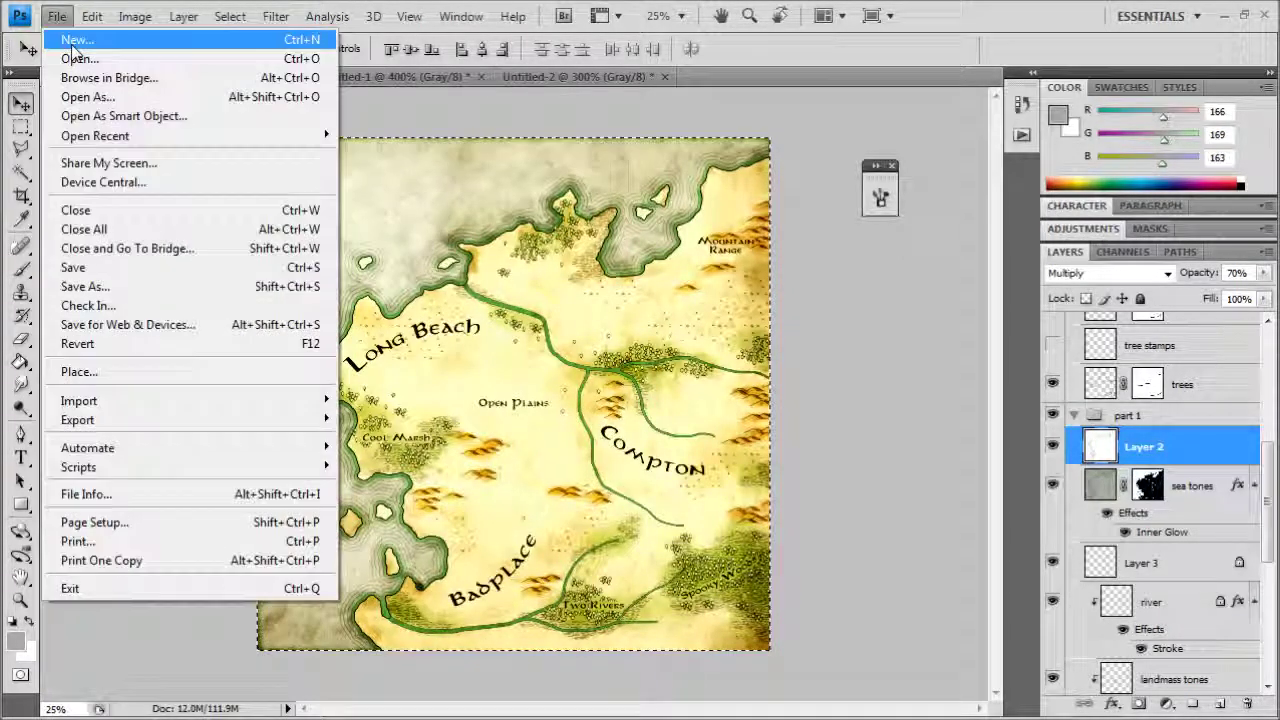
{"action": "left_click", "coordinate": [60, 37]}
{"action": "left_click", "coordinate": [606, 264]}
{"action": "key", "text": "ctrl+v"}
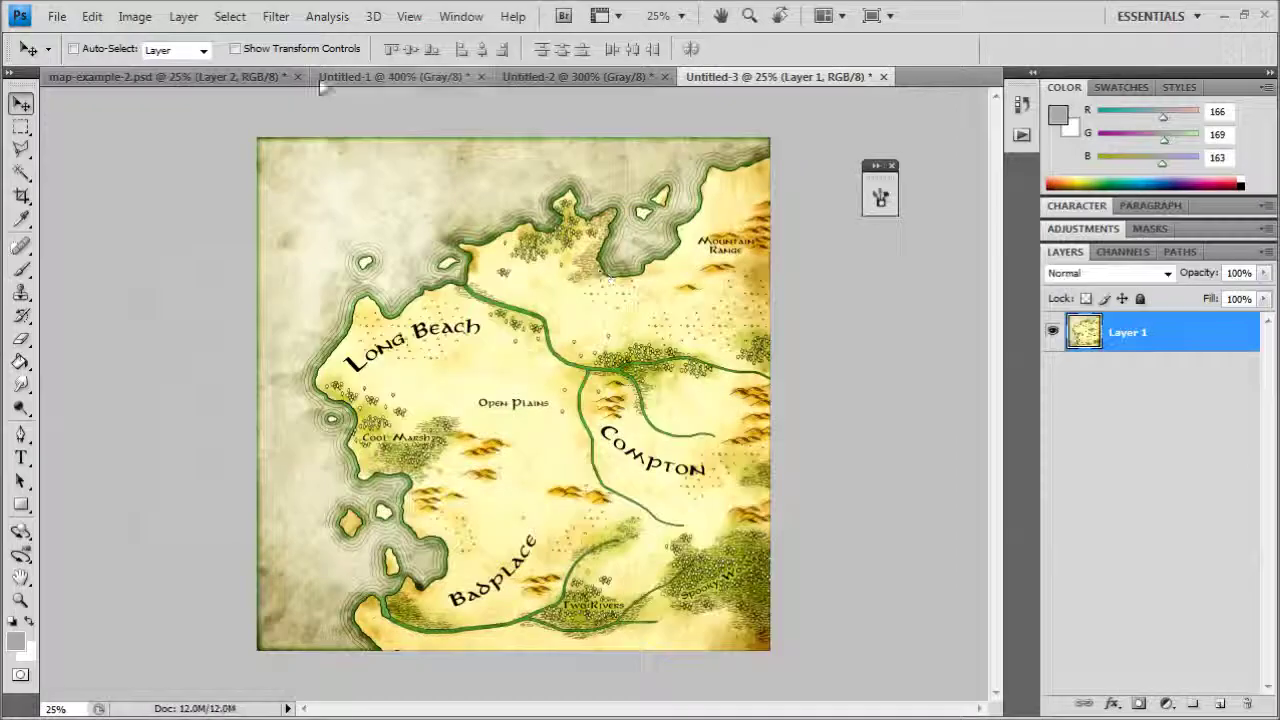
Step: Scale down the merged map copy by percentage with Image Size
{"action": "left_click", "coordinate": [135, 17]}
{"action": "left_click", "coordinate": [135, 17]}
{"action": "left_click", "coordinate": [135, 17]}
{"action": "left_click", "coordinate": [164, 162]}
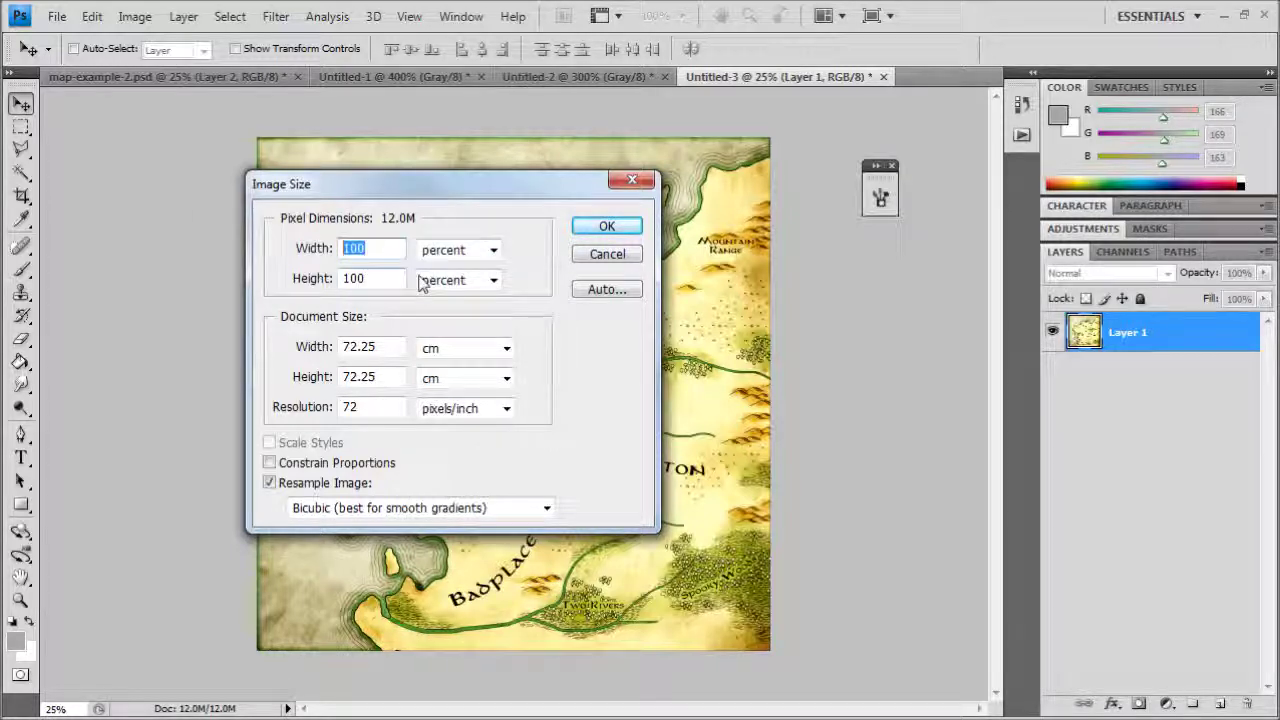
{"action": "left_click", "coordinate": [605, 227]}
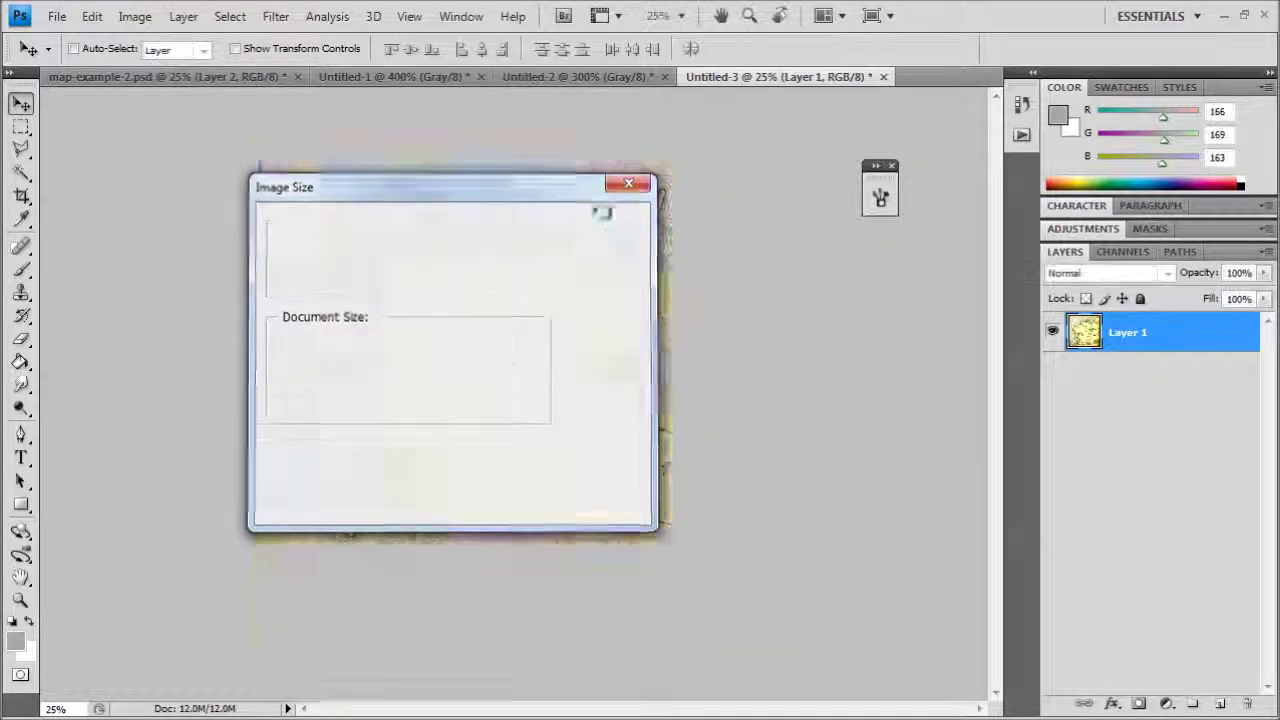
Step: Examine the scaled-down map copy at actual pixels, including the northern coast, the river mouth above Long Beach and the southern areas
{"action": "left_click", "coordinate": [409, 16]}
{"action": "left_click", "coordinate": [428, 217]}
{"action": "left_click_drag", "start_coordinate": [640, 328], "coordinate": [458, 663]}
{"action": "left_click_drag", "start_coordinate": [342, 377], "coordinate": [491, 220]}
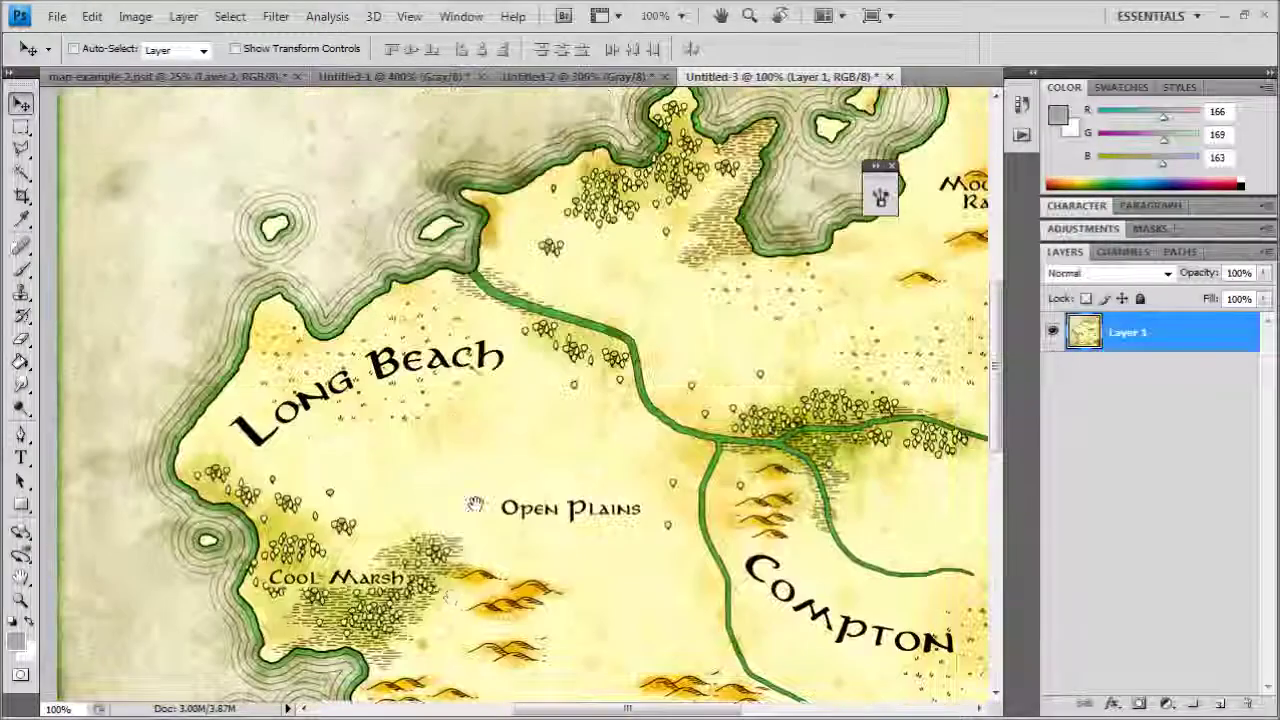
{"action": "left_click_drag", "start_coordinate": [484, 345], "coordinate": [491, 416]}
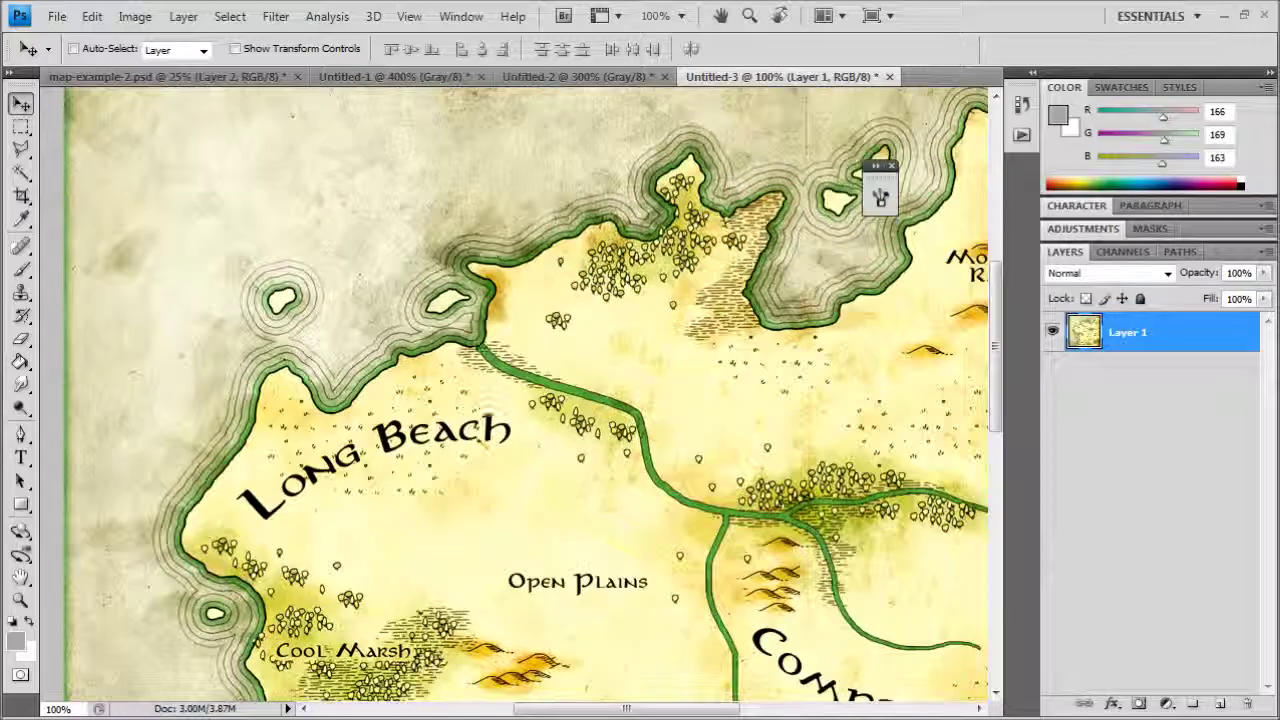
{"action": "key", "text": "ctrl+plus"}
{"action": "key", "text": "ctrl+plus"}
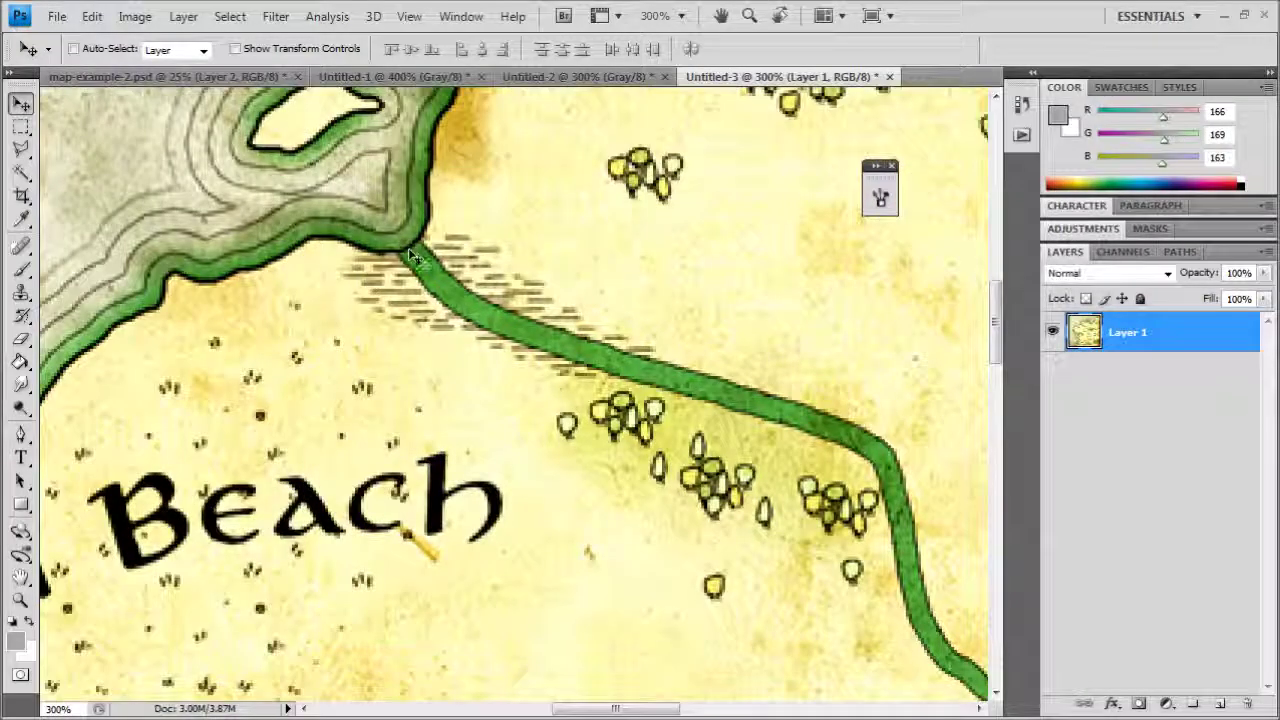
{"action": "key", "text": "ctrl+minus"}
{"action": "key", "text": "ctrl+minus"}
{"action": "key", "text": "ctrl+minus"}
{"action": "left_click_drag", "start_coordinate": [535, 447], "coordinate": [527, 279]}
{"action": "key", "text": "ctrl+plus"}
{"action": "left_click_drag", "start_coordinate": [452, 568], "coordinate": [513, 296]}
Step: In map-example-2.psd, erase the ripple line on Layer 2 where it crosses the river mouth above the Long Beach label
{"action": "left_click", "coordinate": [160, 78]}
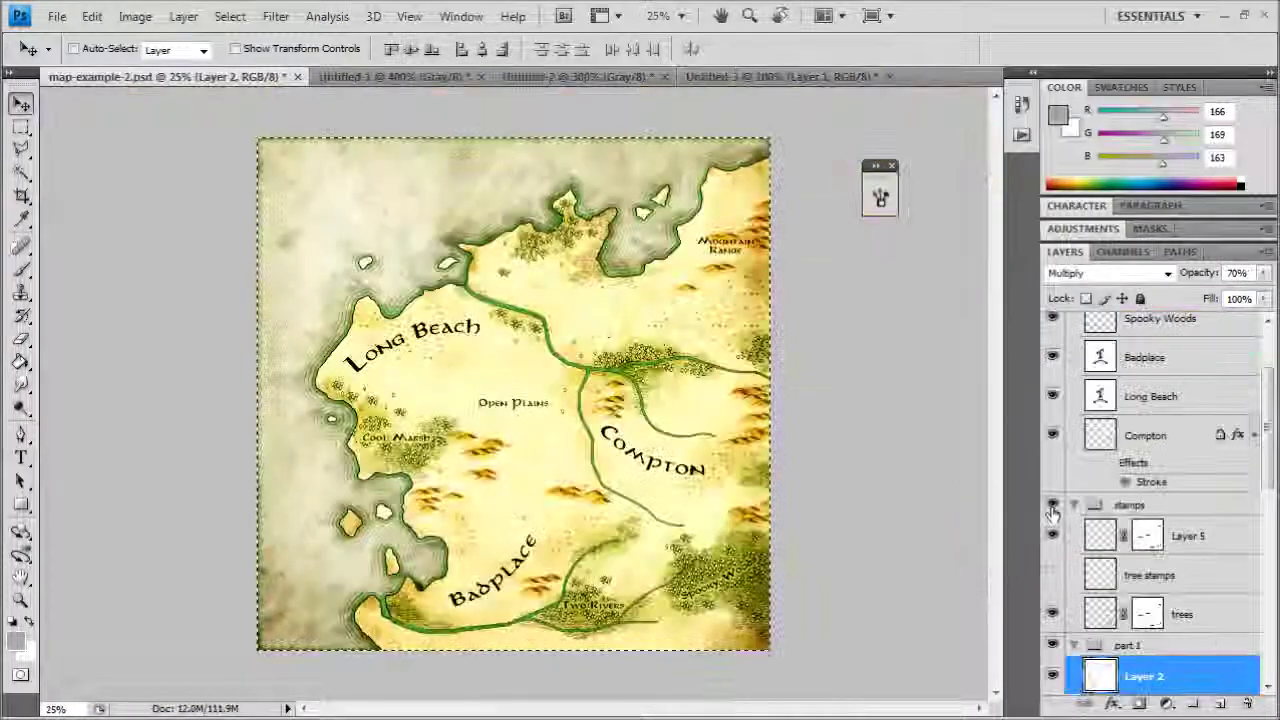
{"action": "key", "text": "ctrl+plus"}
{"action": "key", "text": "ctrl+plus"}
{"action": "key", "text": "ctrl+plus"}
{"action": "key", "text": "ctrl+plus"}
{"action": "key", "text": "ctrl+plus"}
{"action": "key", "text": "e"}
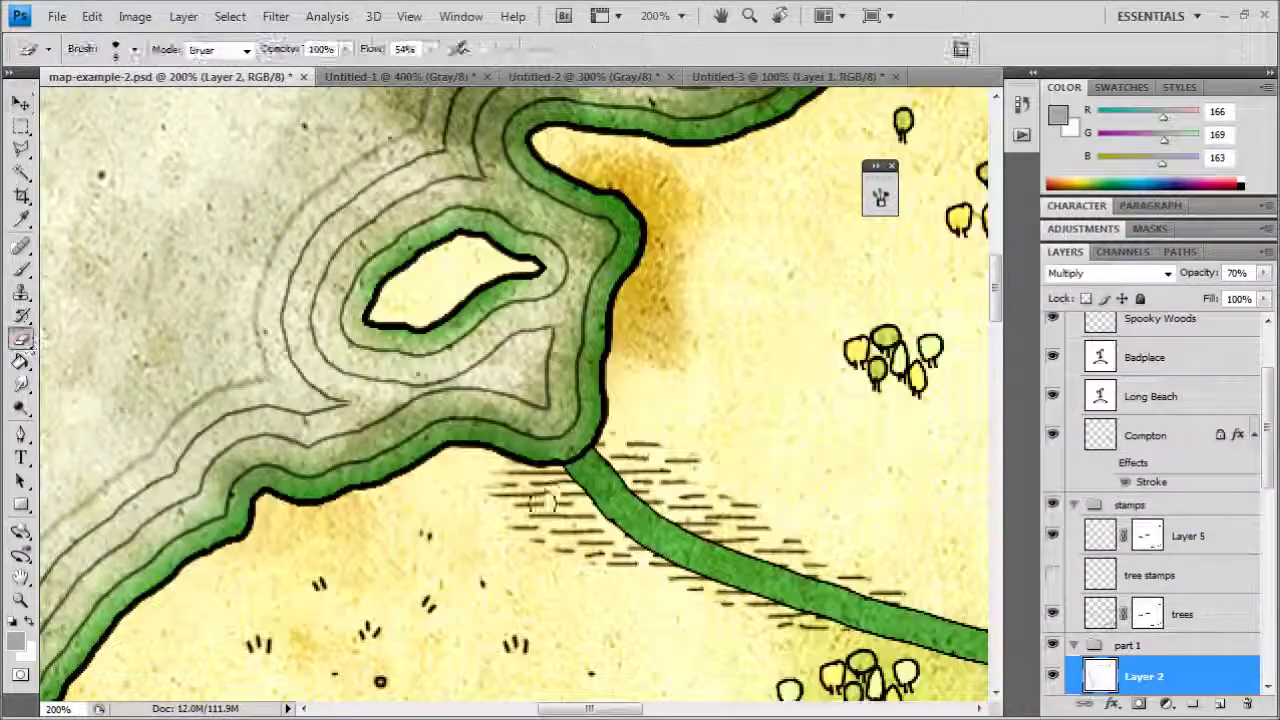
{"action": "left_click_drag", "start_coordinate": [580, 460], "coordinate": [598, 462]}
{"action": "key", "text": "ctrl+minus"}
{"action": "key", "text": "ctrl+minus"}
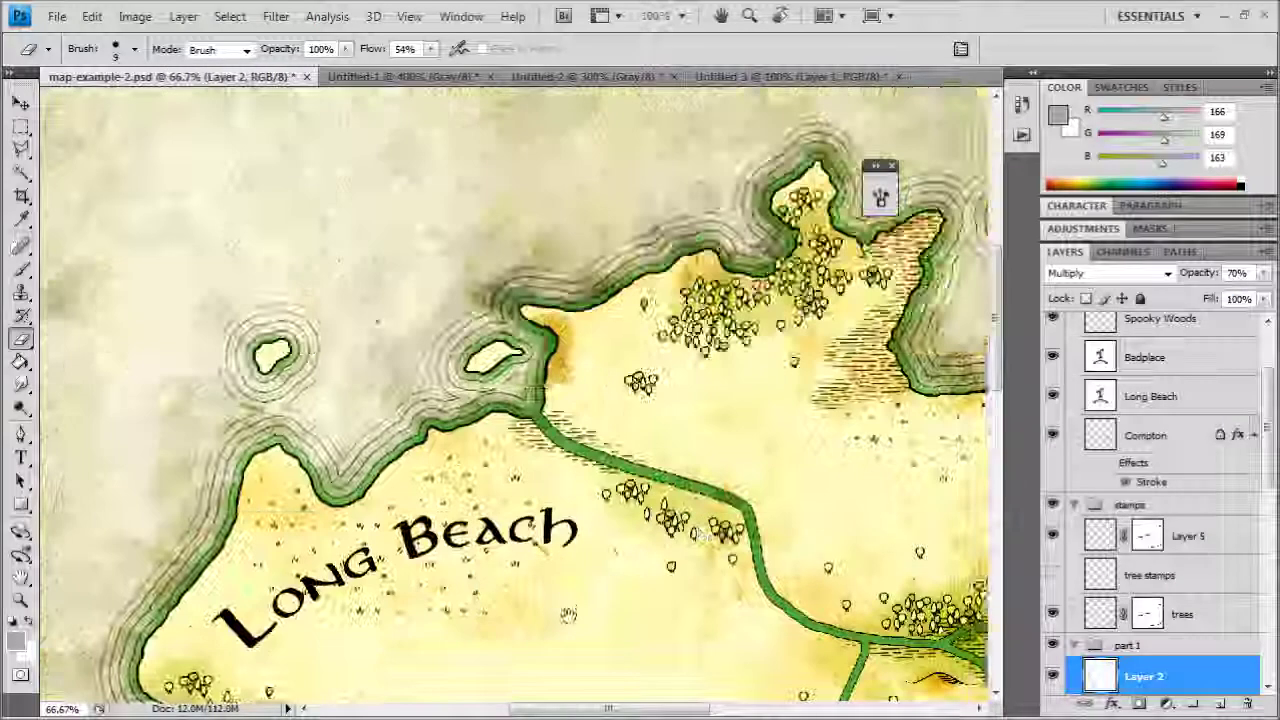
Step: Check the river mouth beside Badplace and the rest of the coast for stray ripple lines, and save the map document
{"action": "left_click_drag", "start_coordinate": [566, 614], "coordinate": [580, 196]}
{"action": "left_click_drag", "start_coordinate": [468, 682], "coordinate": [540, 278]}
{"action": "key", "text": "ctrl+plus"}
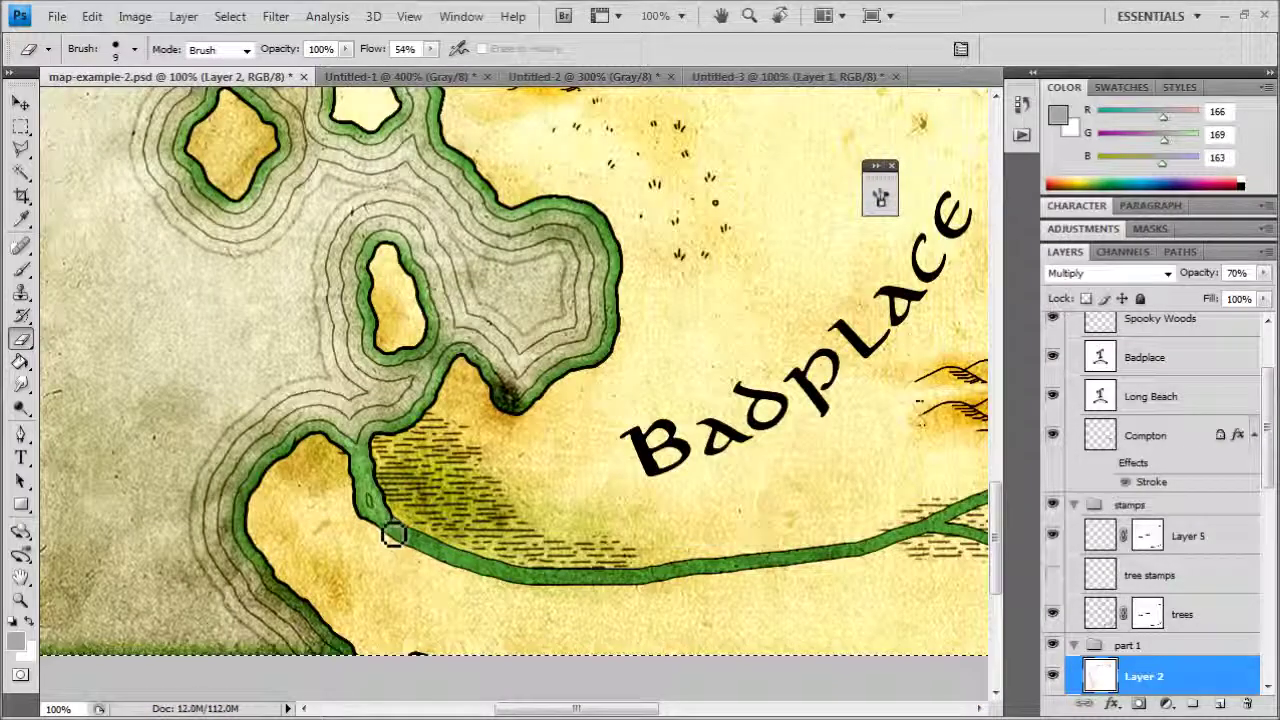
{"action": "key", "text": "ctrl+minus"}
{"action": "key", "text": "ctrl+minus"}
{"action": "left_click_drag", "start_coordinate": [734, 203], "coordinate": [552, 541]}
{"action": "key", "text": "ctrl+minus"}
{"action": "left_click_drag", "start_coordinate": [630, 336], "coordinate": [620, 378]}
{"action": "key", "text": "ctrl+s"}
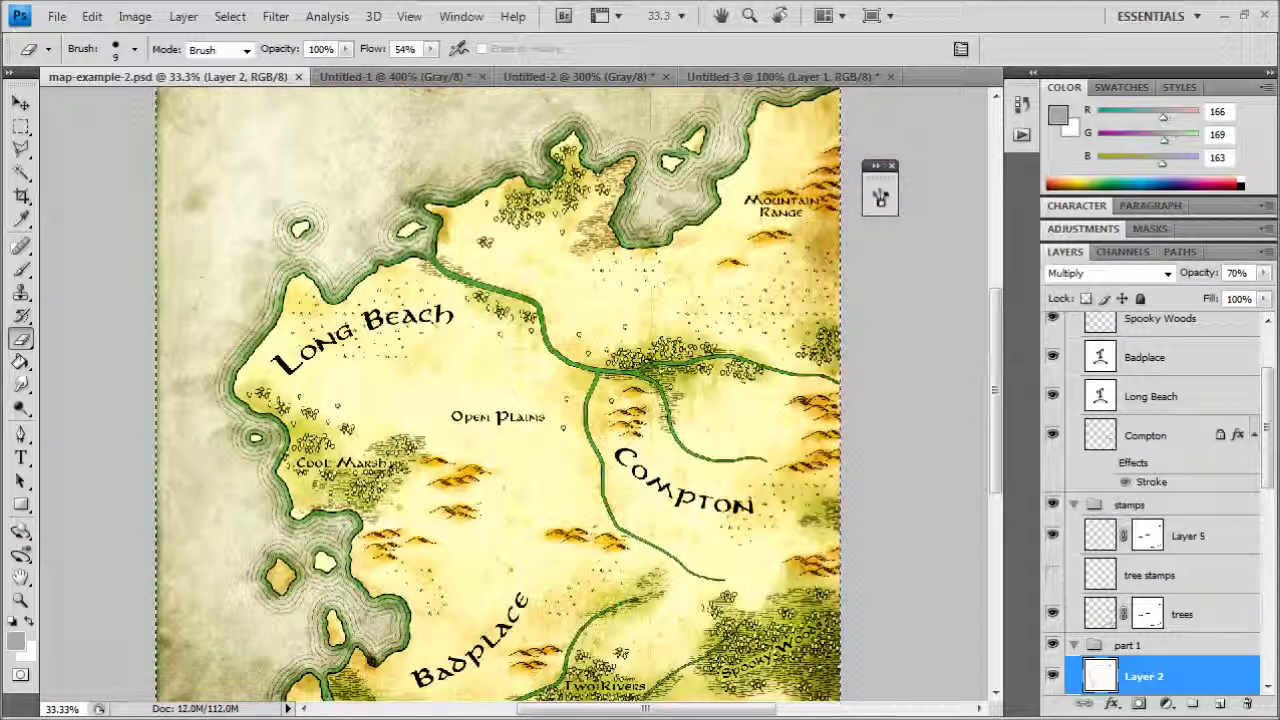